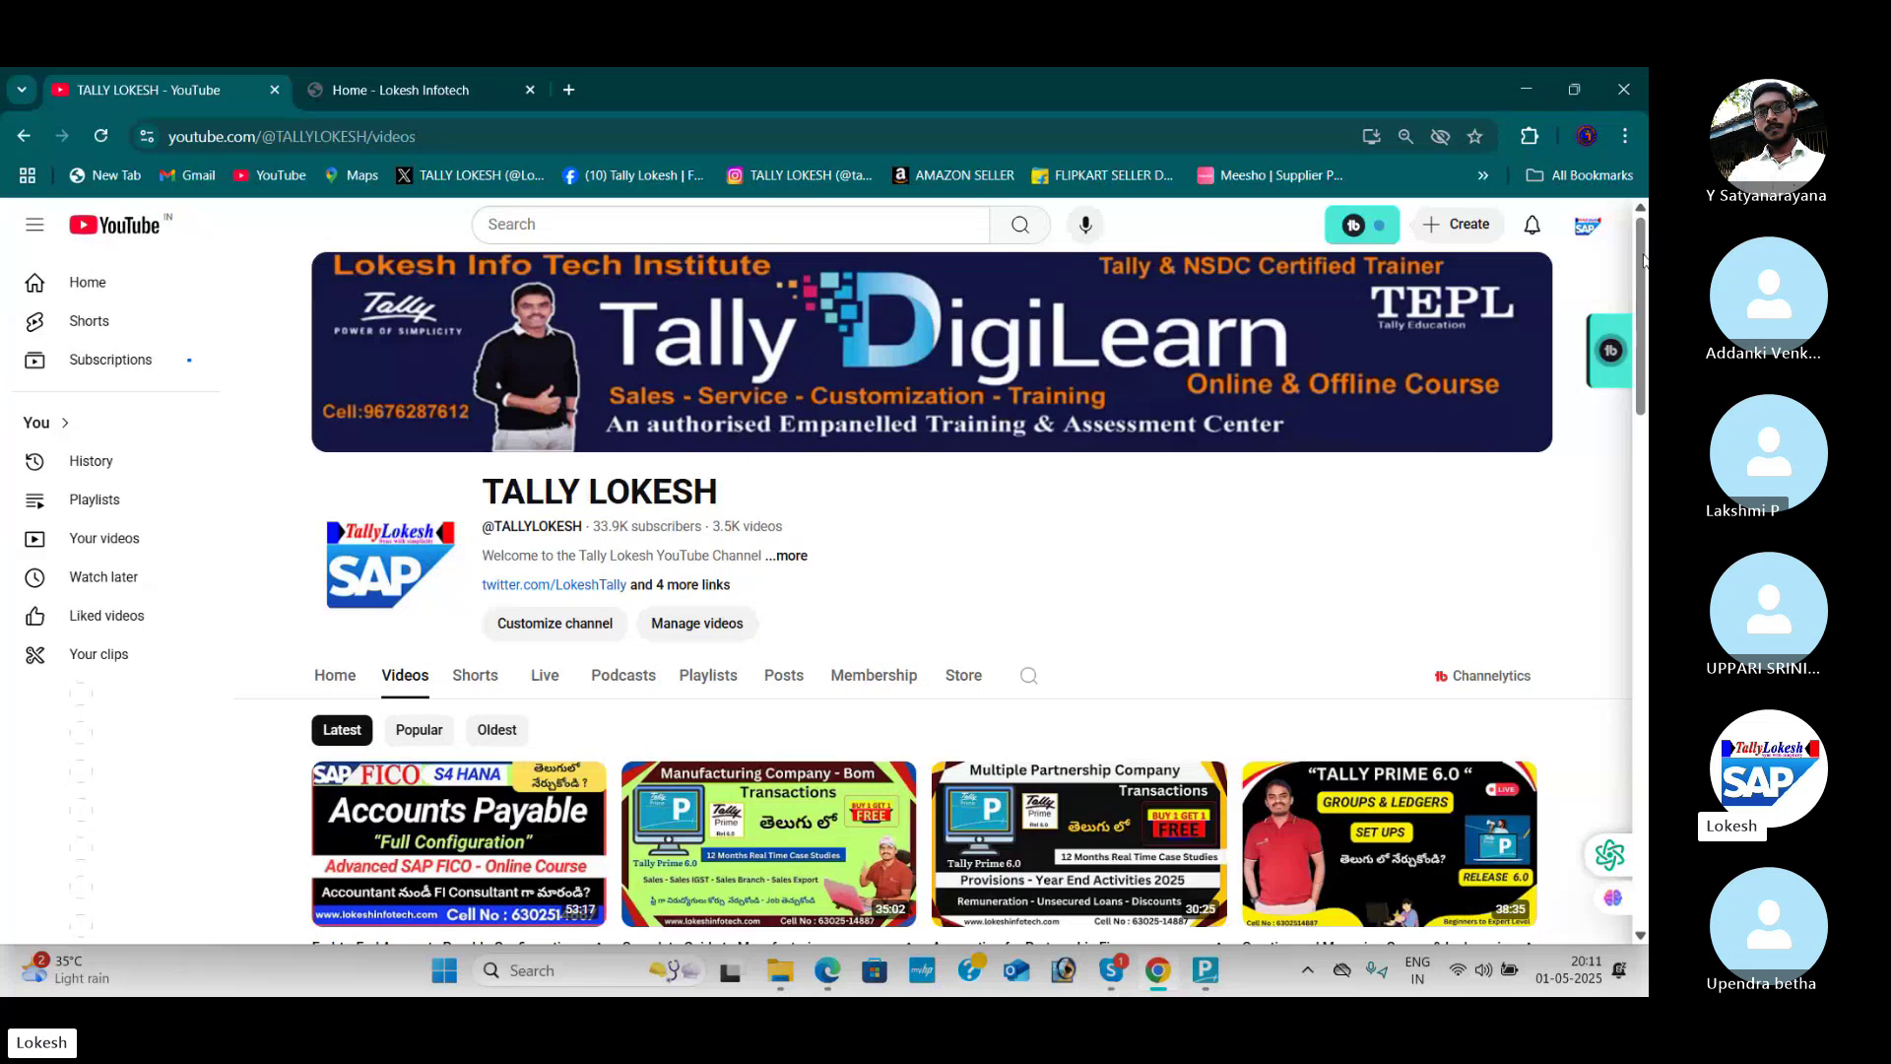
Step: Look through the latest uploads in the TALLY LOKESH channel's video list
{"action": "left_click_drag", "start_coordinate": [1642, 259], "coordinate": [1641, 347]}
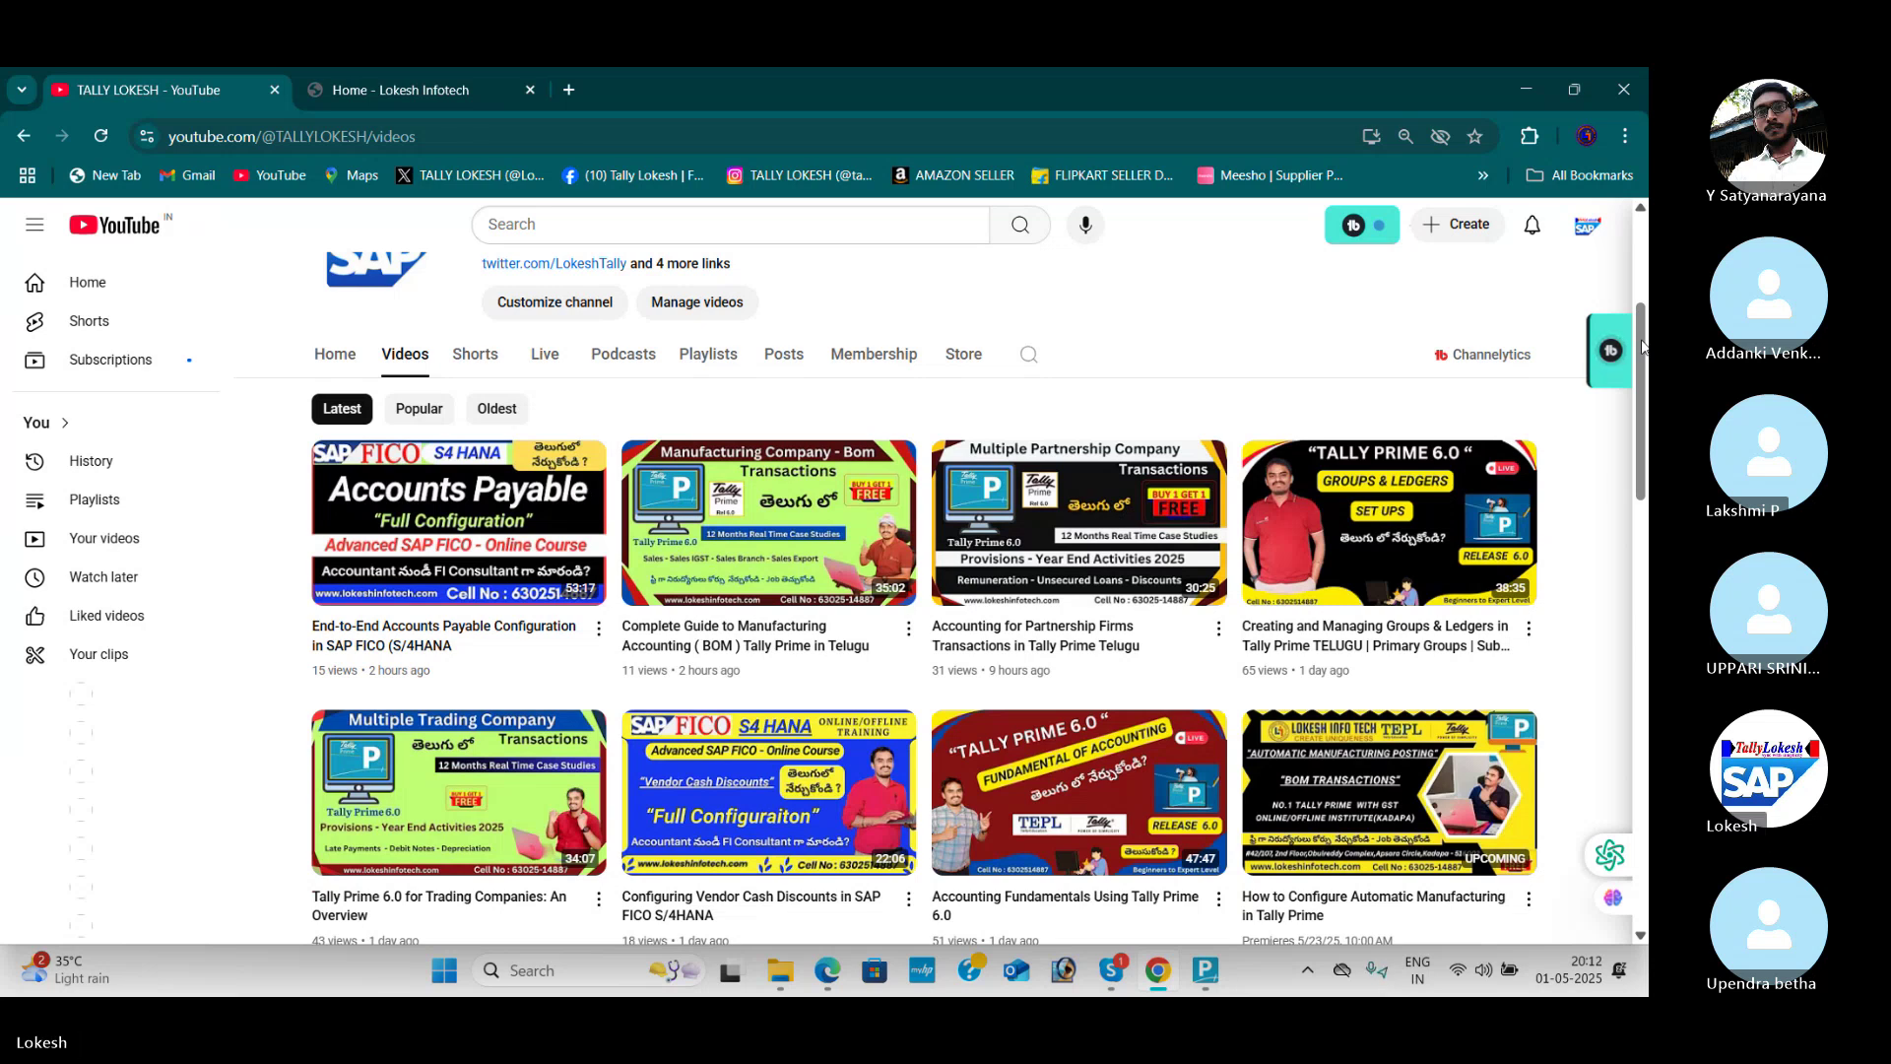
{"action": "left_click_drag", "start_coordinate": [1641, 347], "coordinate": [1643, 384]}
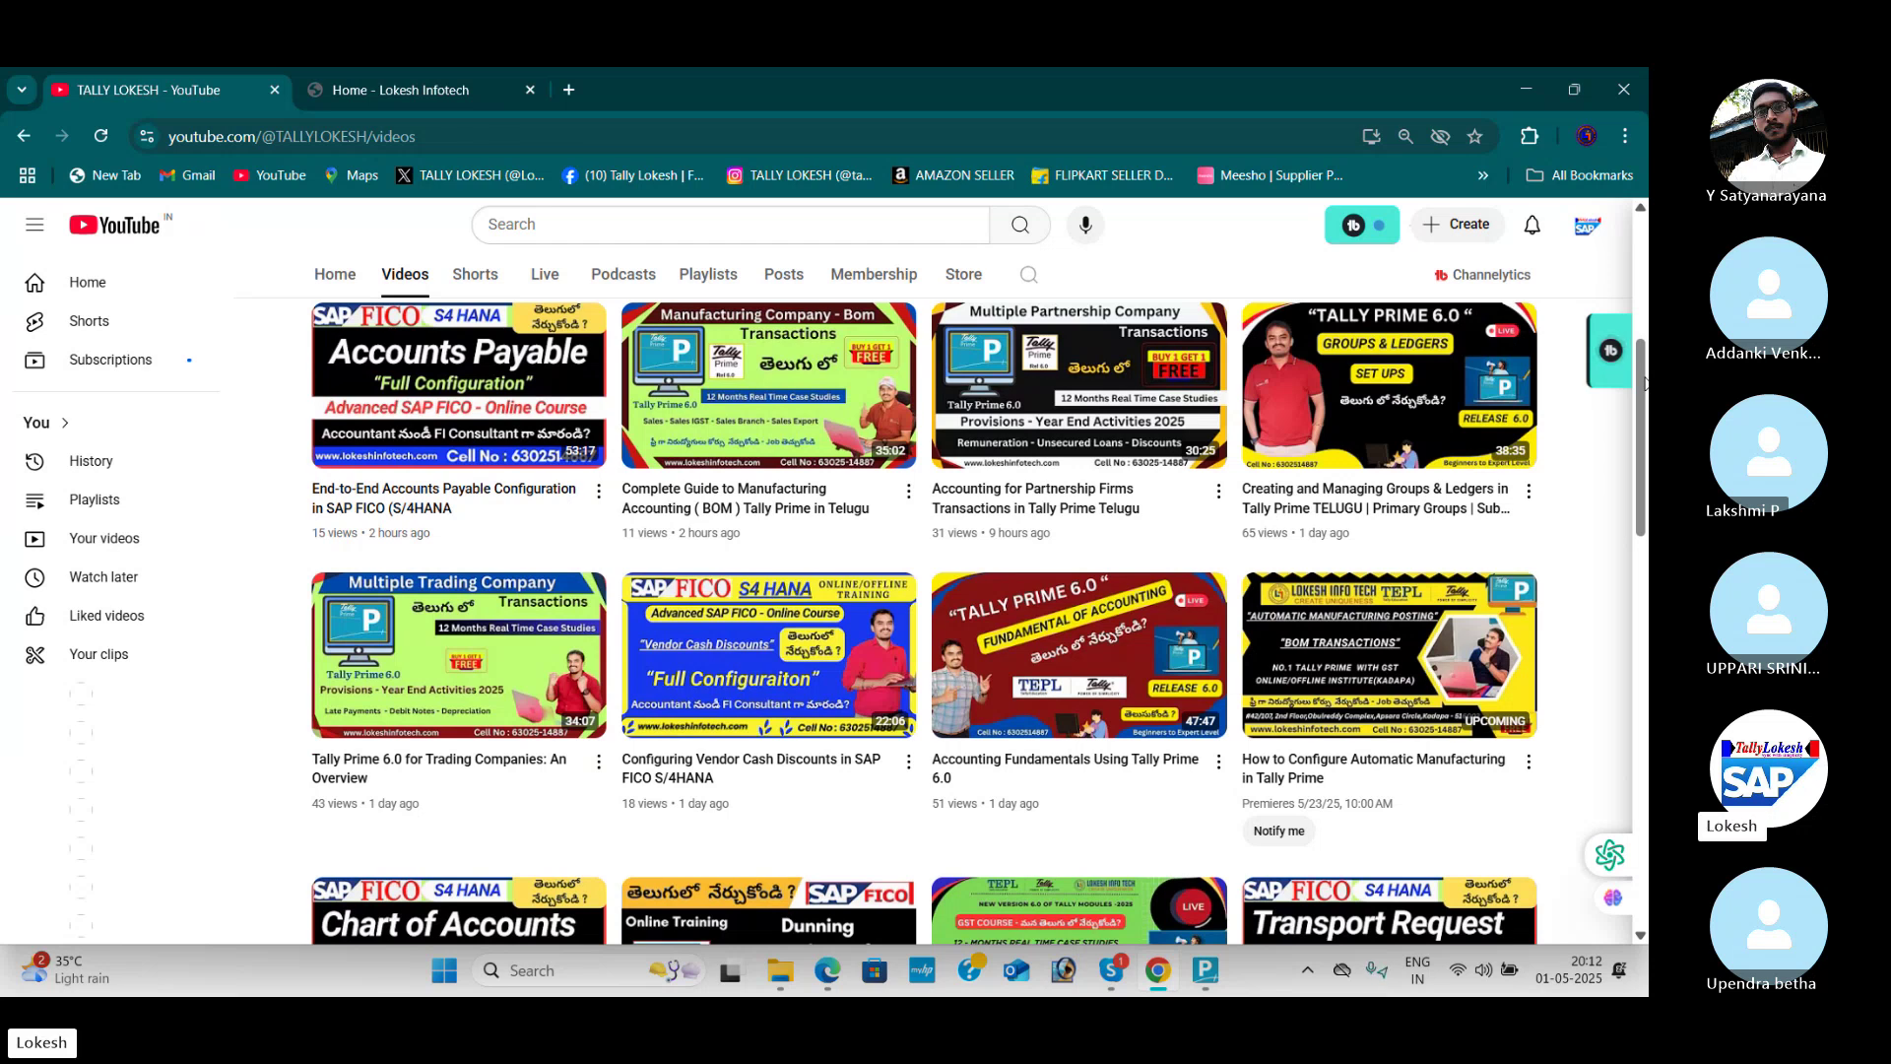
{"action": "left_click_drag", "start_coordinate": [1644, 384], "coordinate": [1647, 425]}
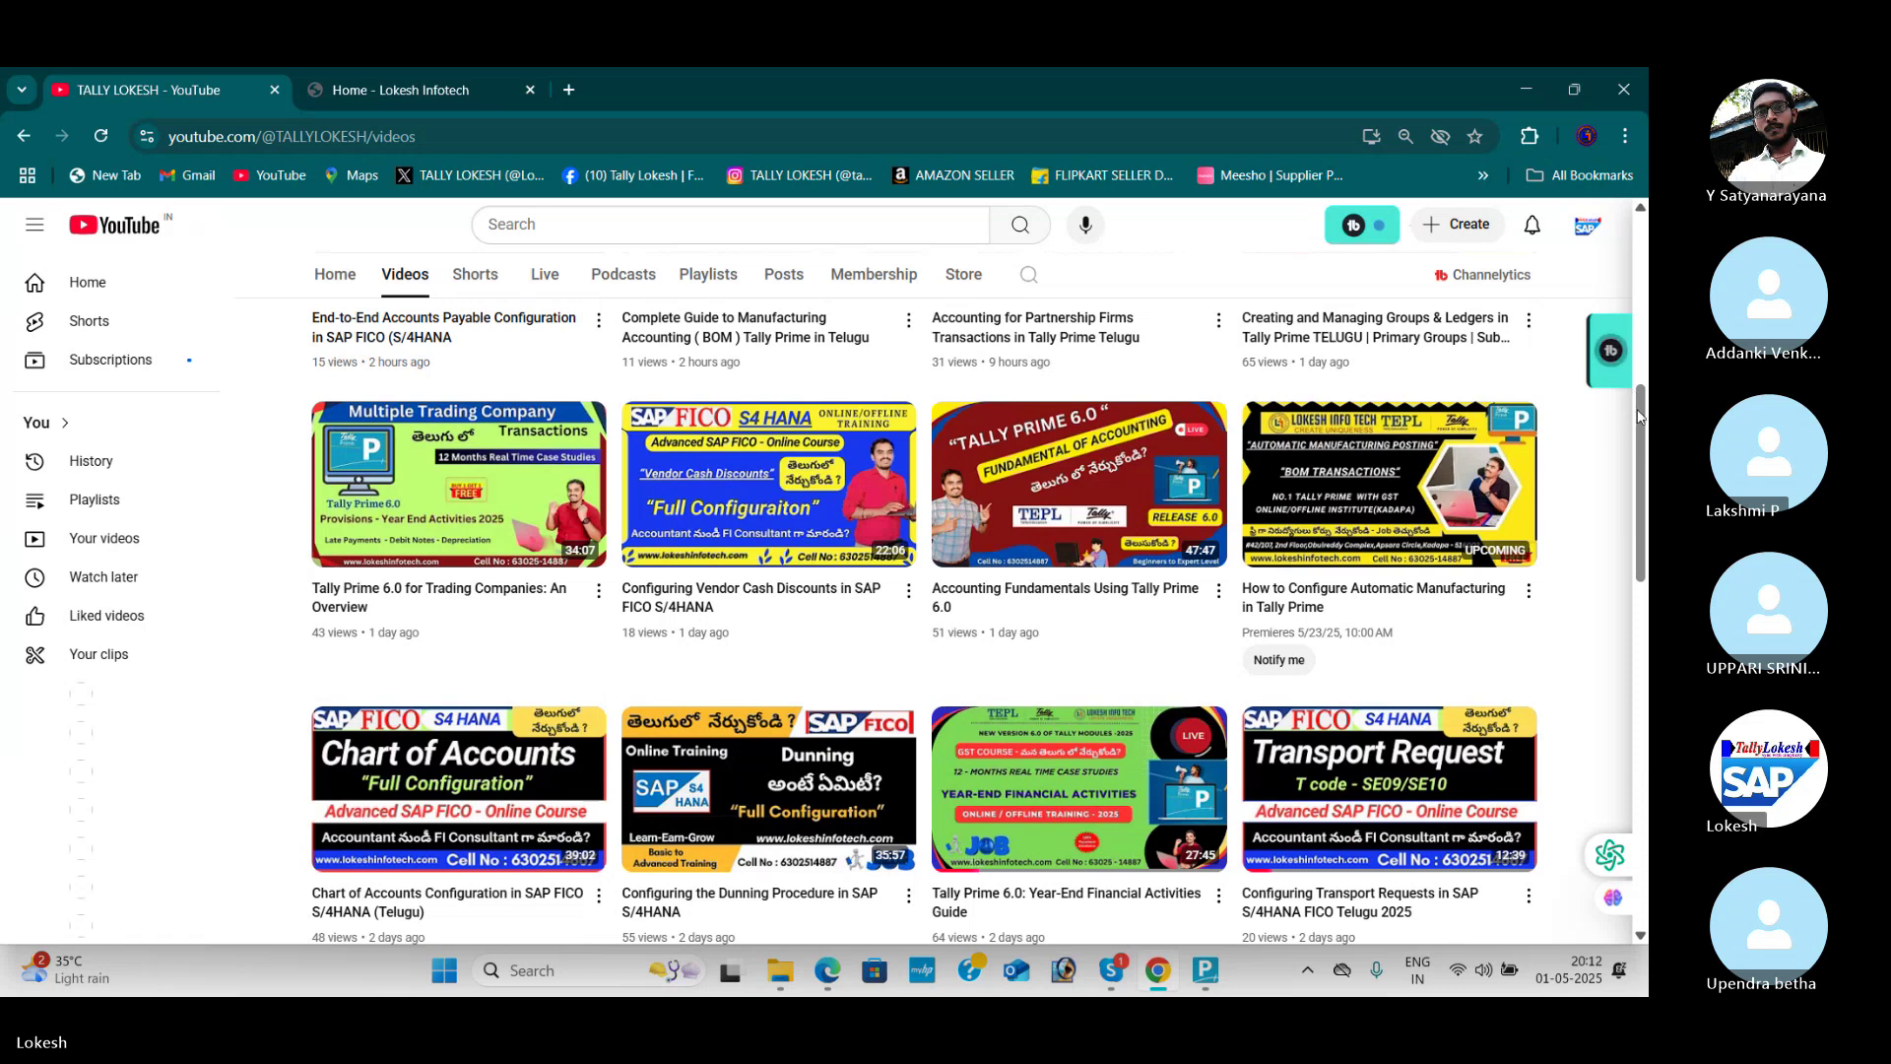
{"action": "left_click_drag", "start_coordinate": [1642, 426], "coordinate": [1641, 519]}
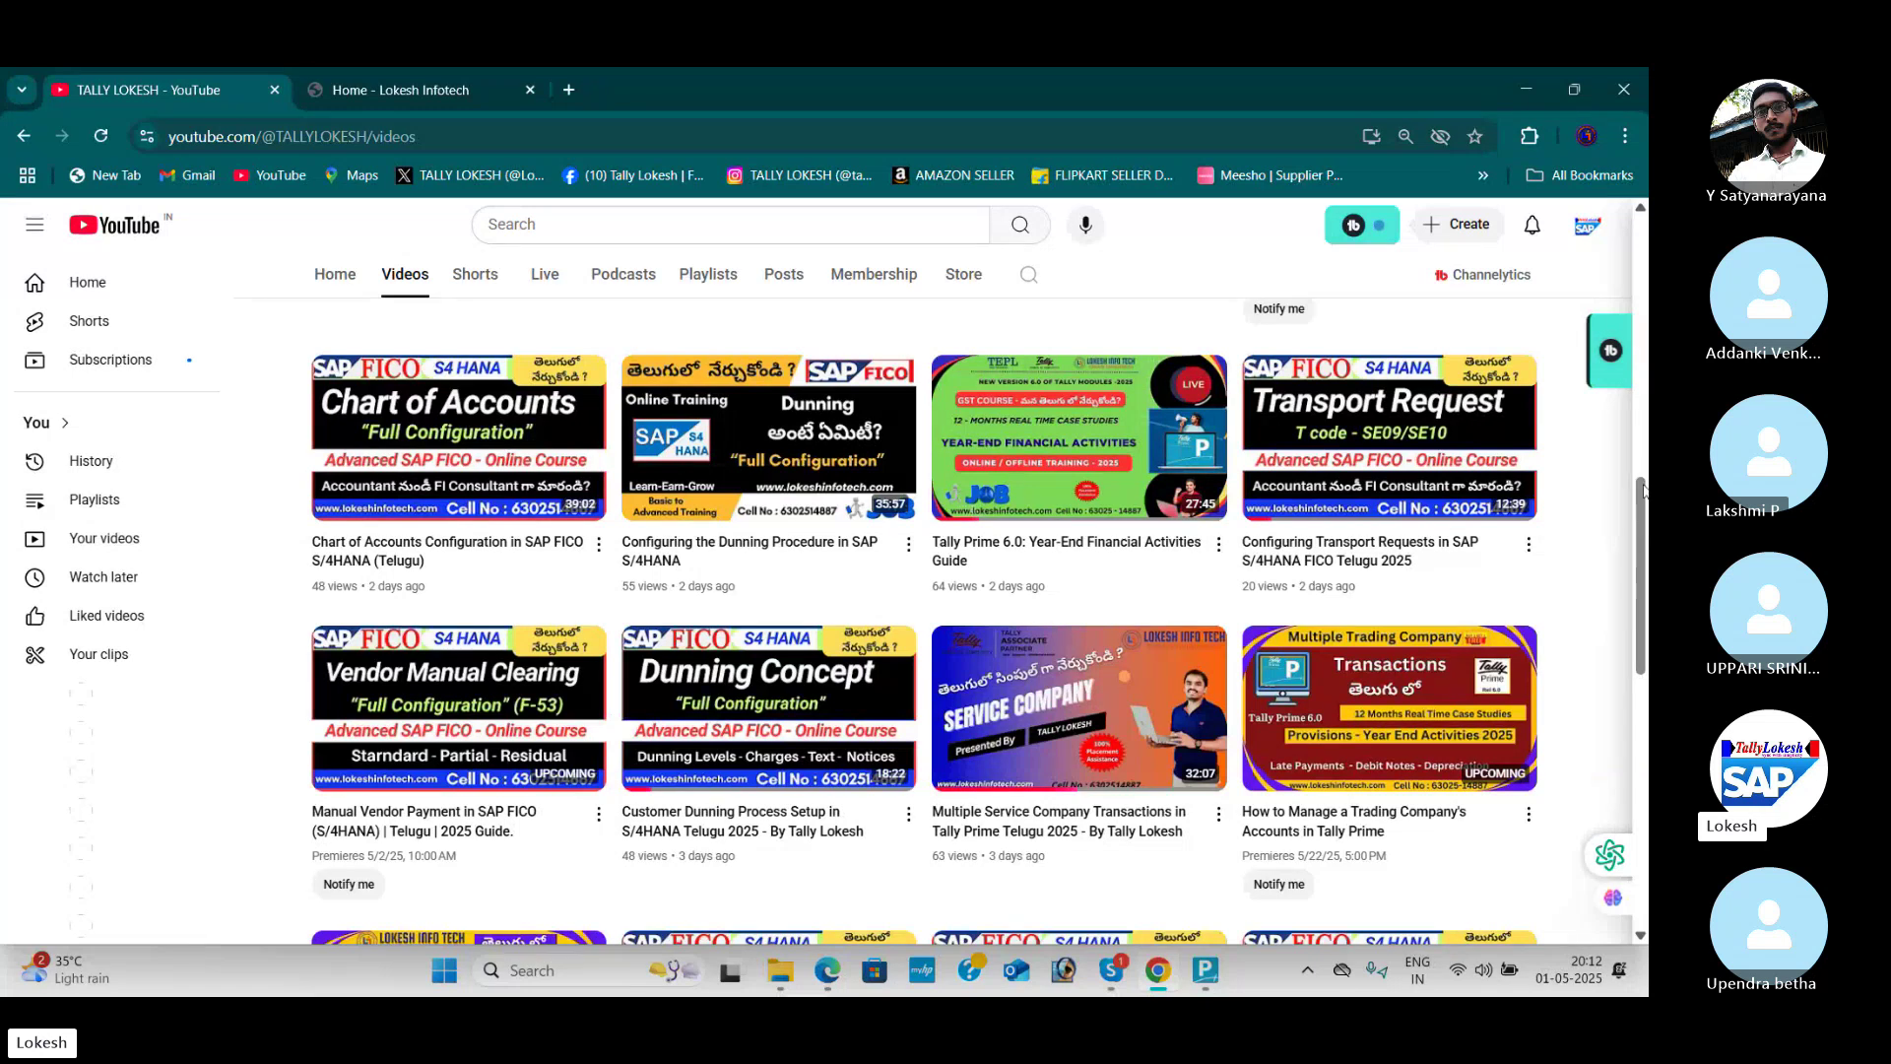
{"action": "left_click_drag", "start_coordinate": [1641, 489], "coordinate": [1642, 503]}
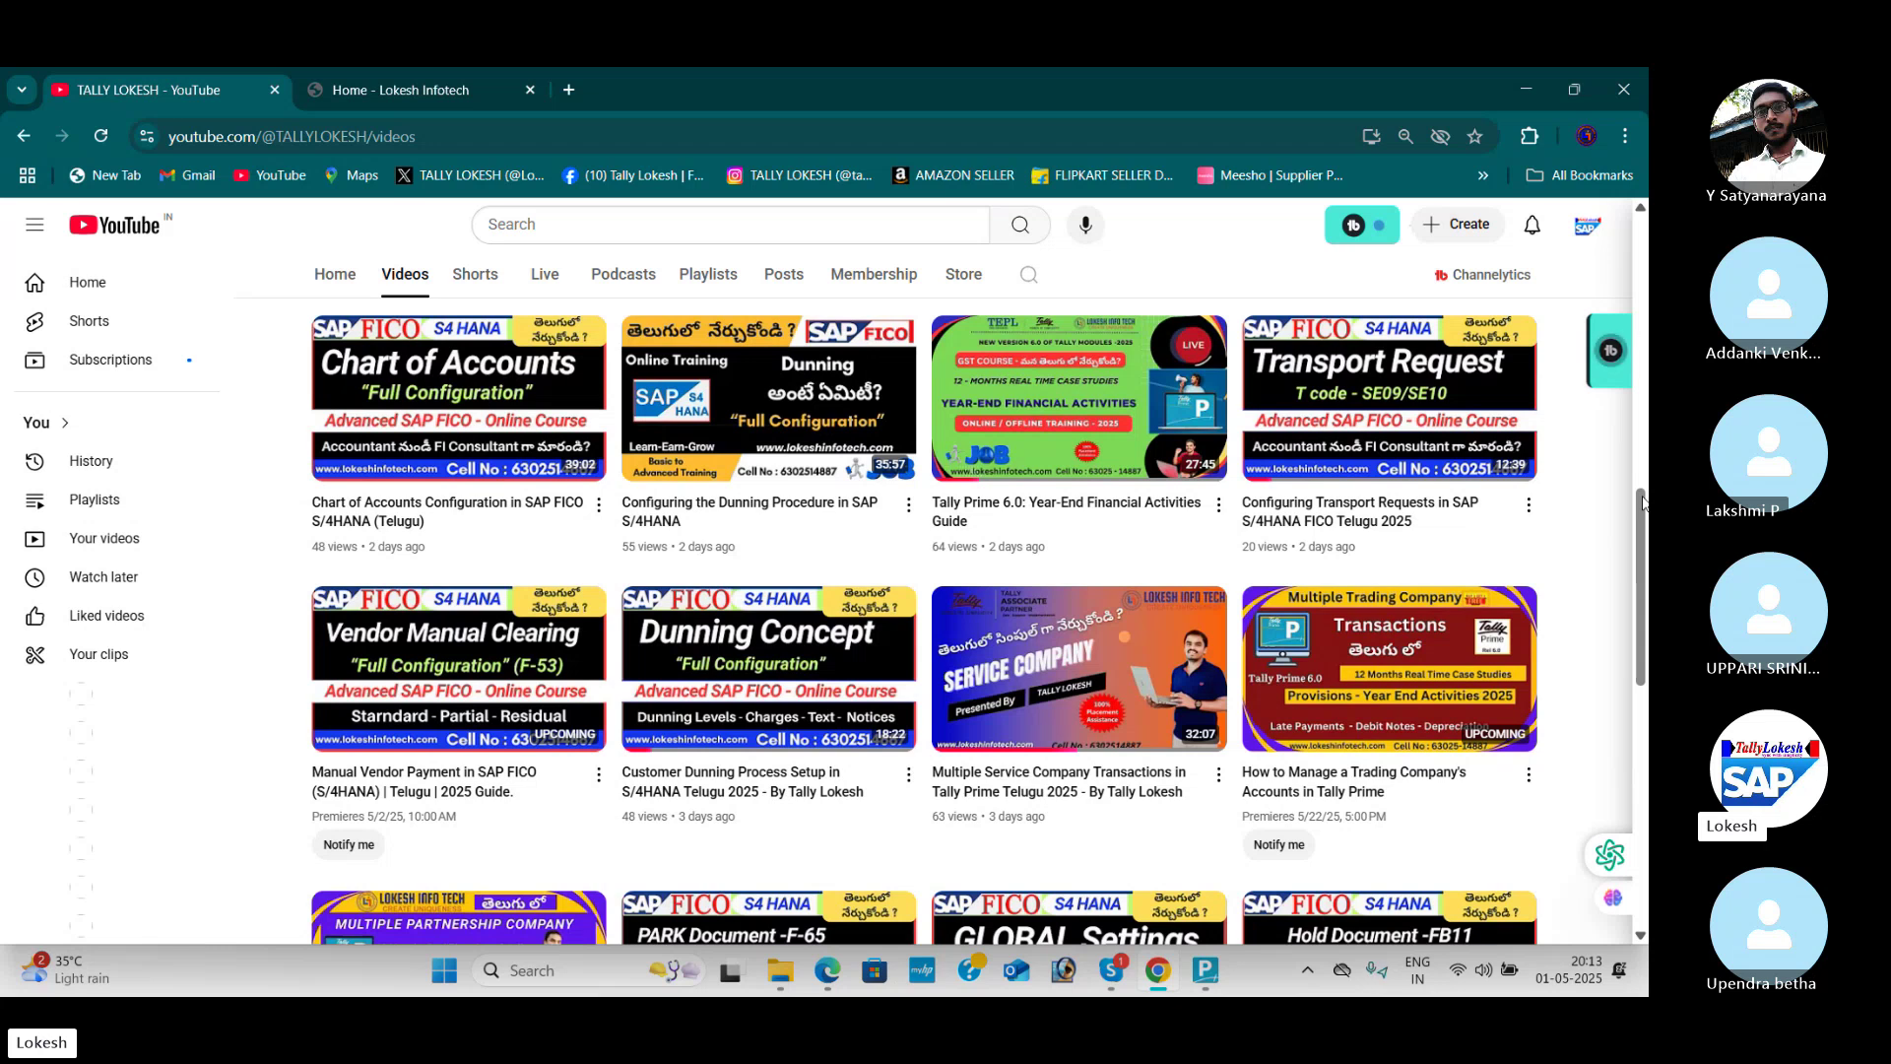
Step: Switch to TallyPrime and shut the open company Purchase Order May 01
{"action": "left_click", "coordinate": [1201, 978]}
{"action": "key", "text": "Escape"}
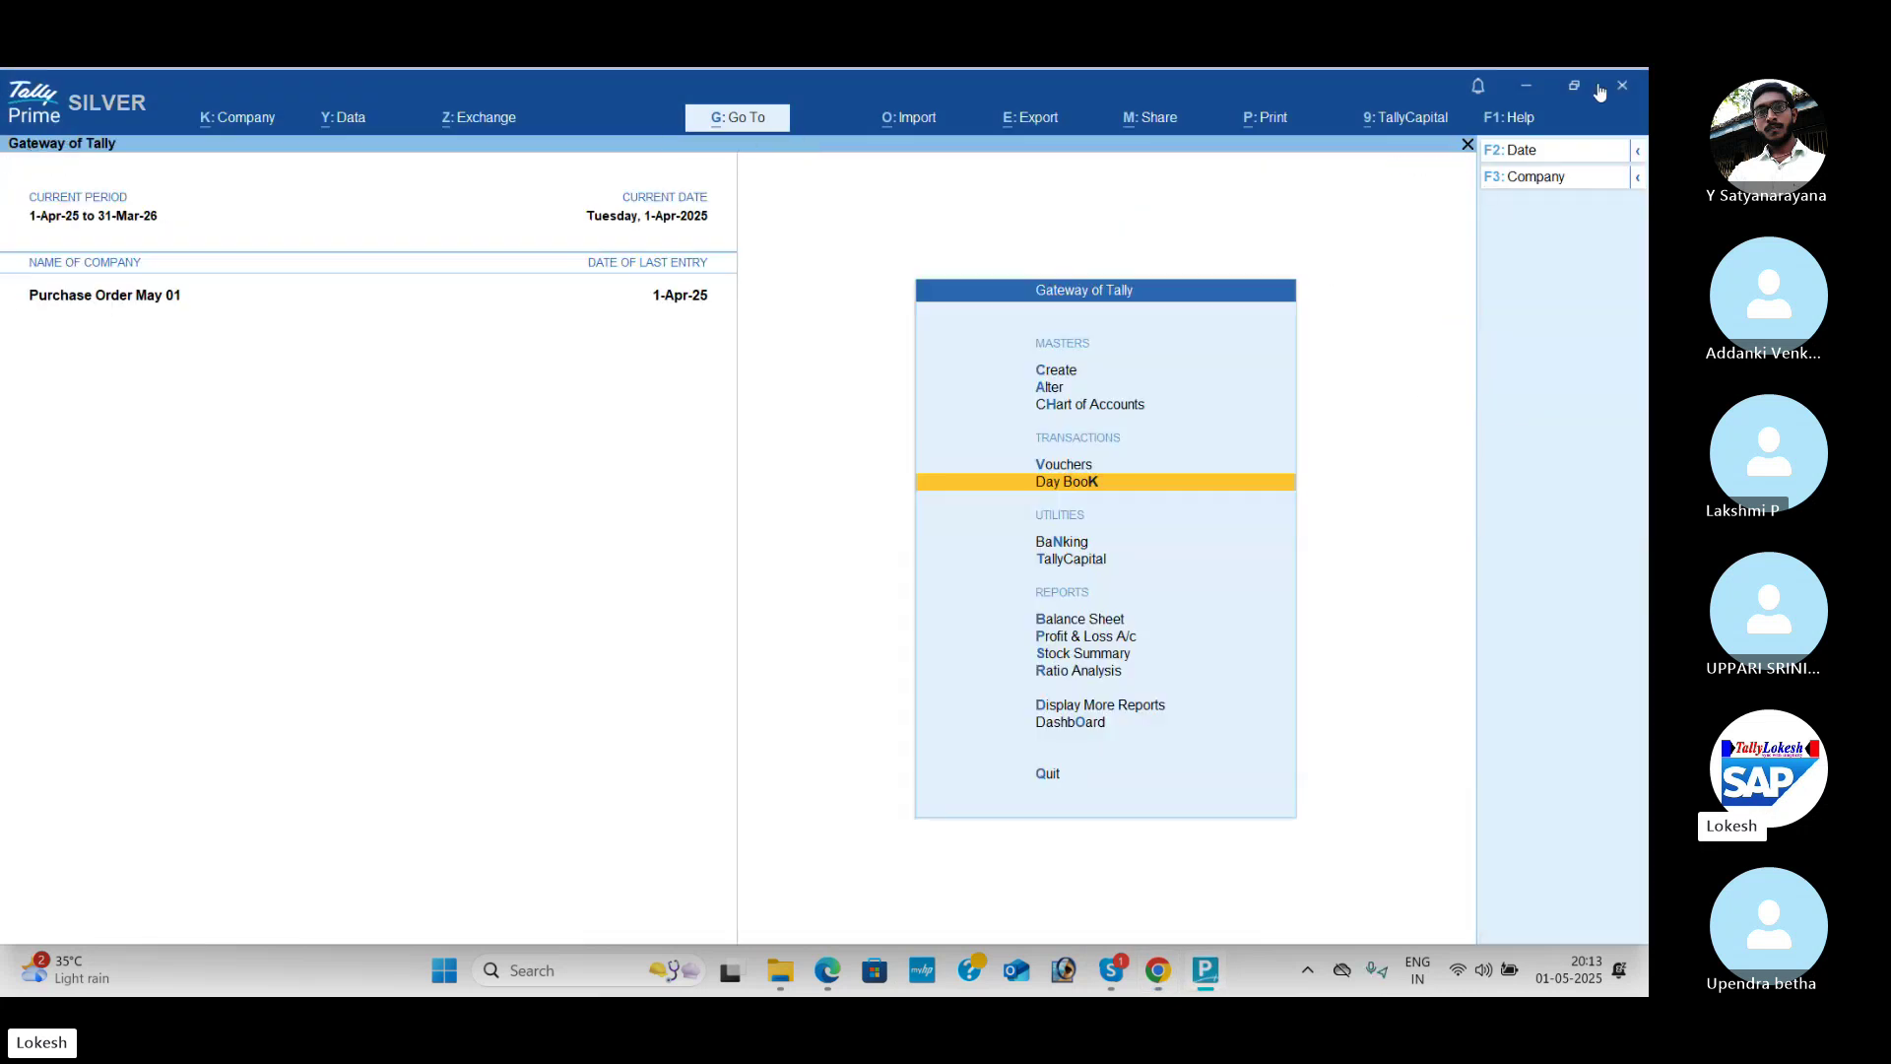
{"action": "left_click", "coordinate": [1563, 177]}
{"action": "key", "text": "Escape"}
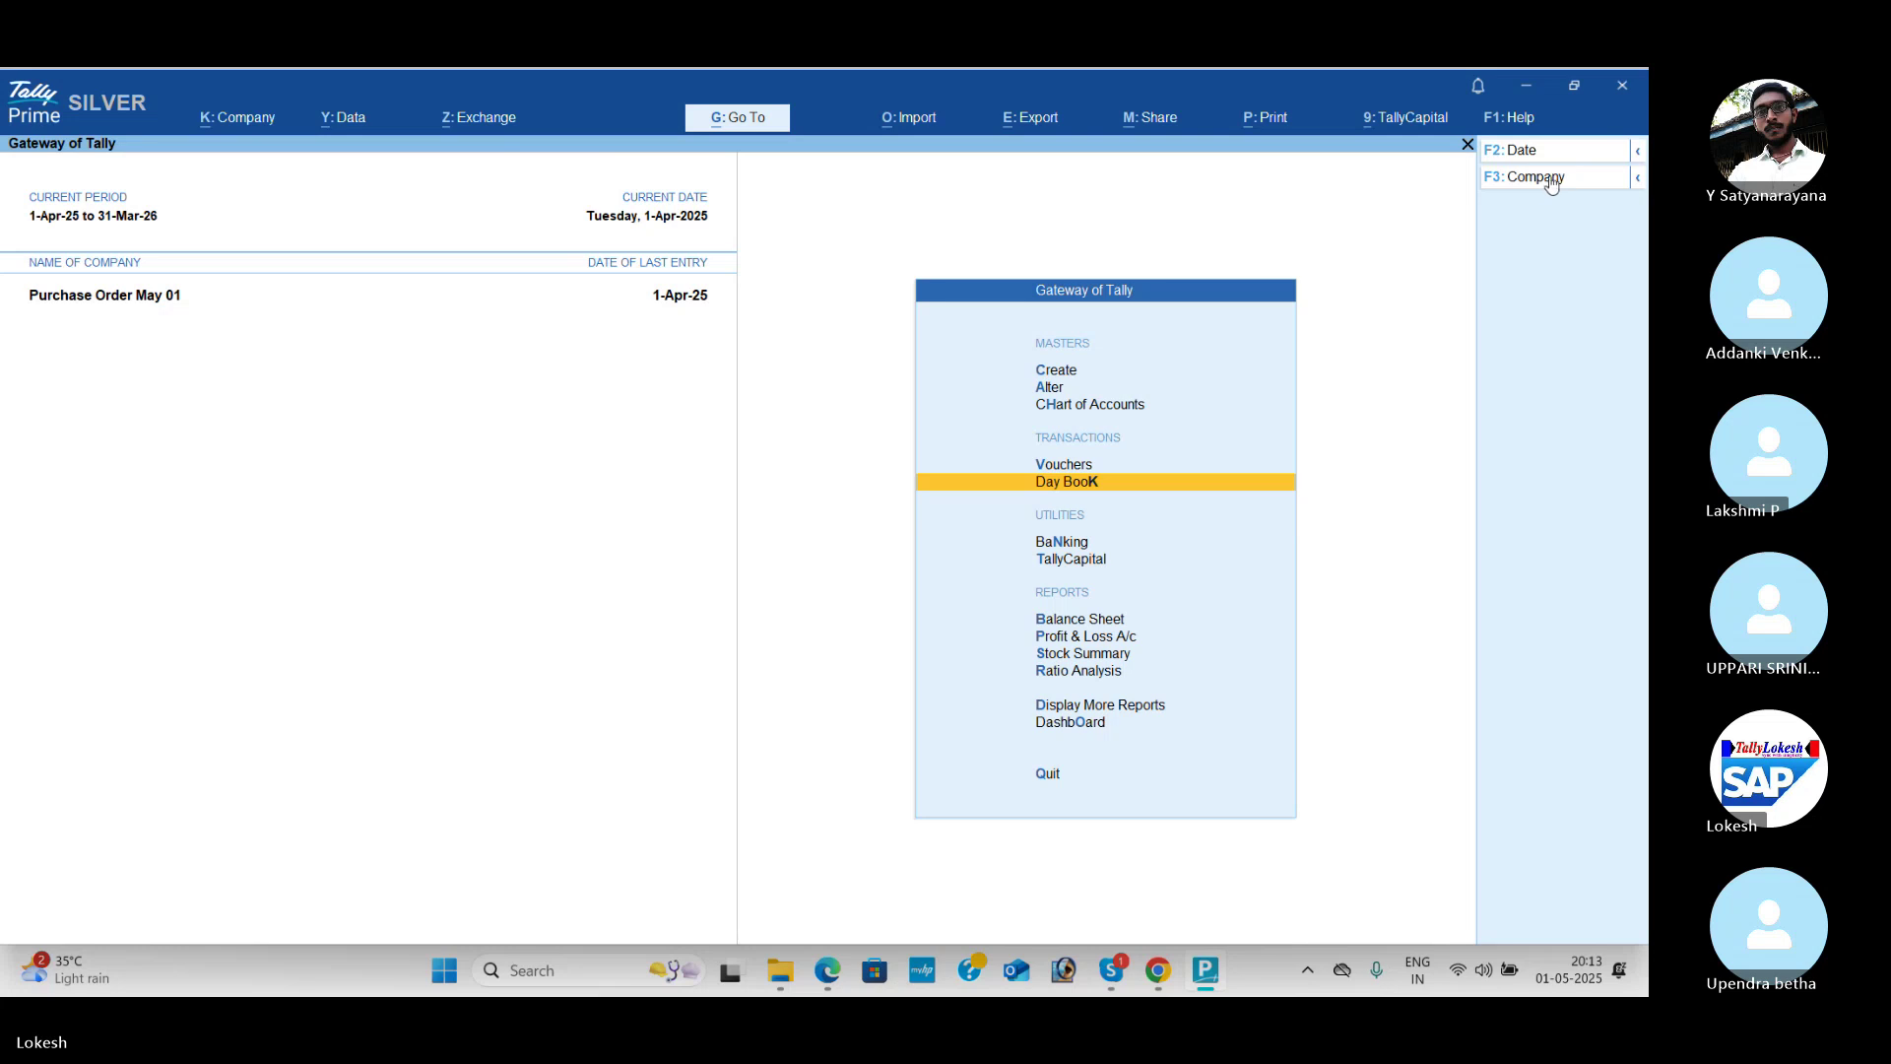
{"action": "left_click", "coordinate": [1564, 177]}
{"action": "key", "text": "Return"}
{"action": "key", "text": "Return"}
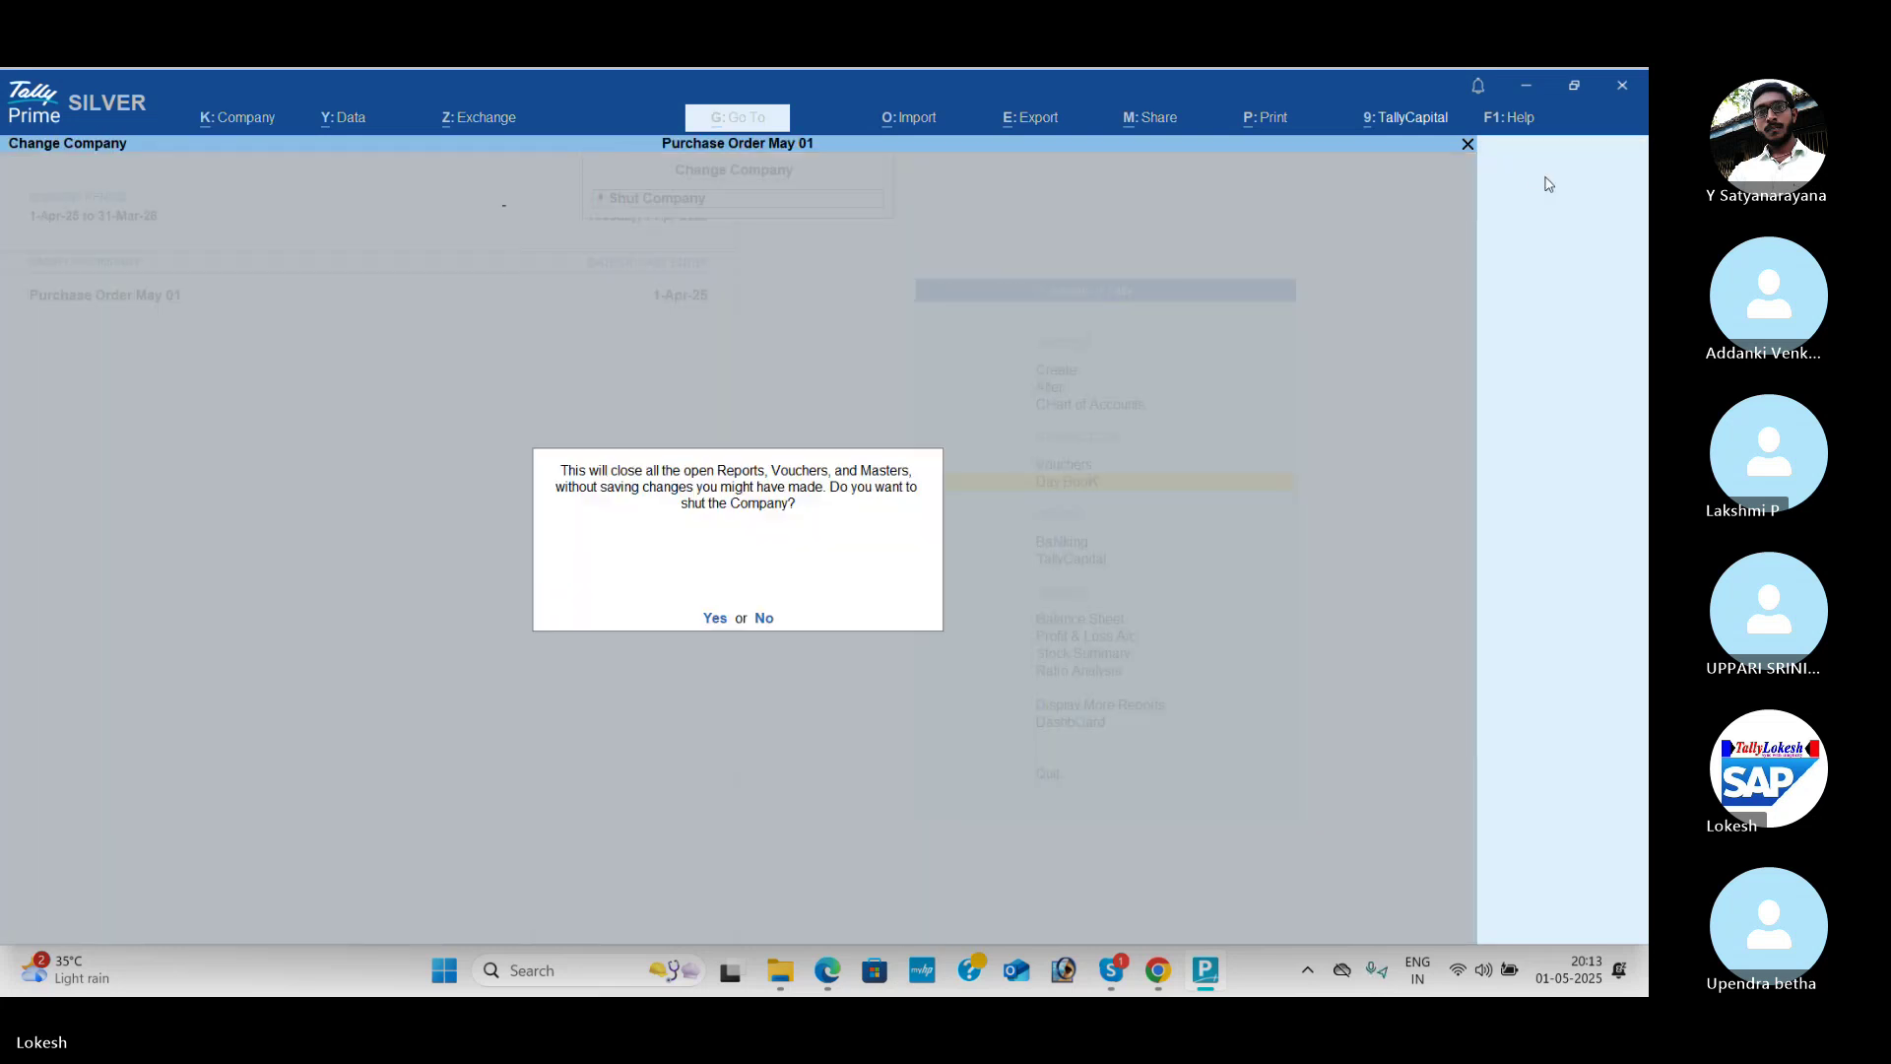
{"action": "key", "text": "Return"}
Step: Start creating a company and name it VARUN AGENCIES MAY 01, checking the business name in the price list PDF
{"action": "key", "text": "Up"}
{"action": "key", "text": "Up"}
{"action": "key", "text": "Up"}
{"action": "key", "text": "Up"}
{"action": "key", "text": "Up"}
{"action": "key", "text": "Return"}
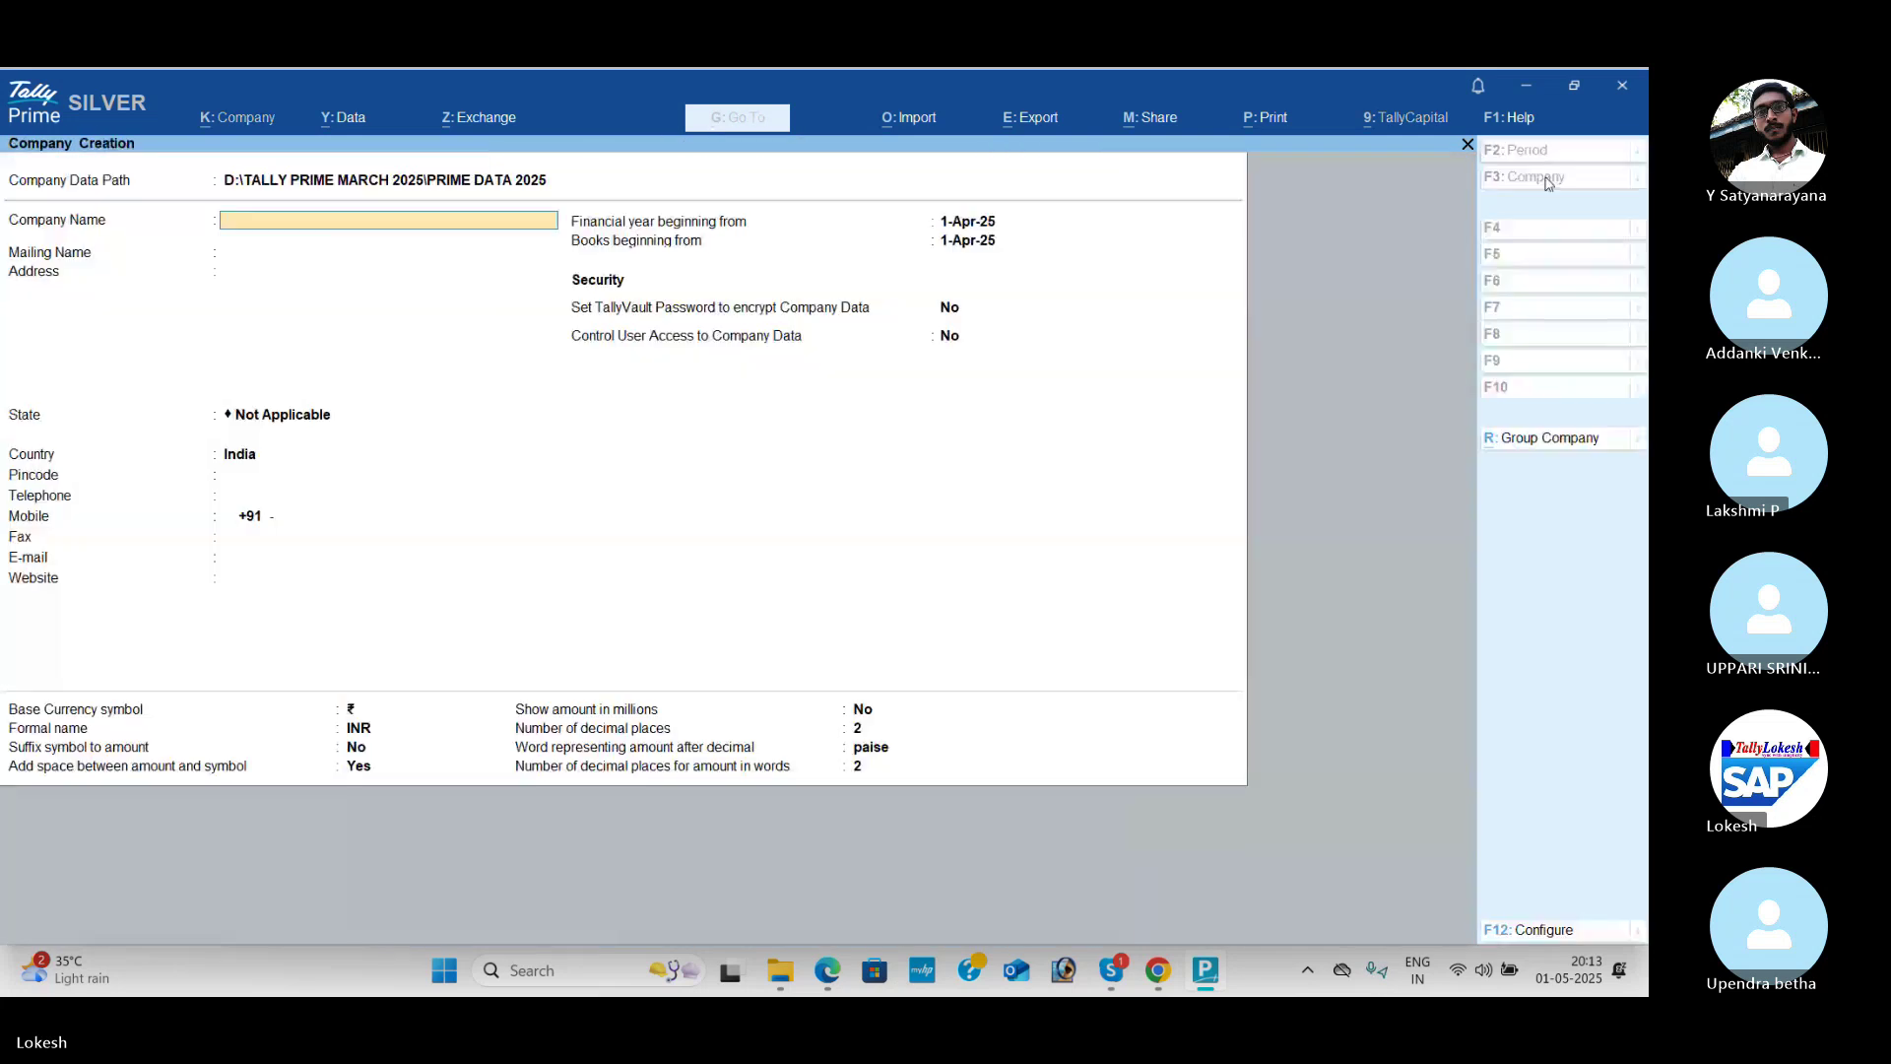
{"action": "key", "text": "alt+Tab"}
{"action": "key", "text": "alt+Tab"}
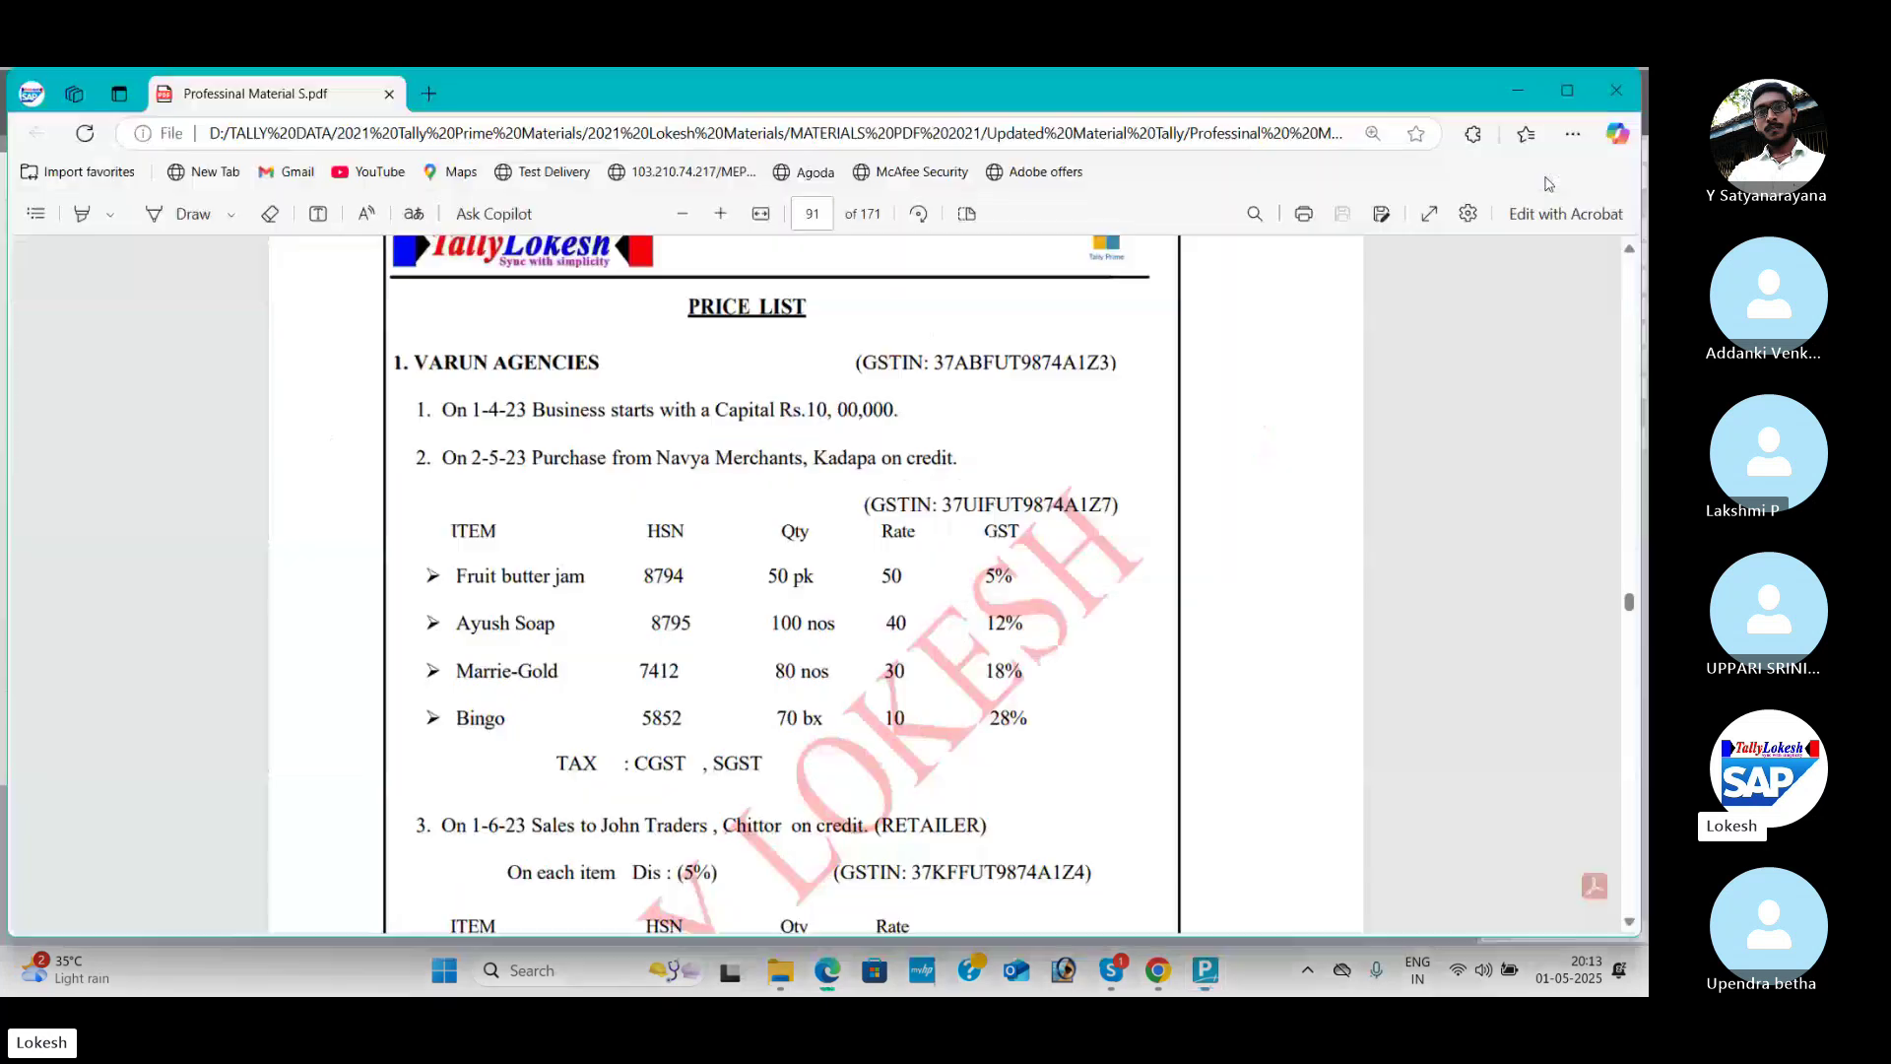
{"action": "key", "text": "alt+Tab"}
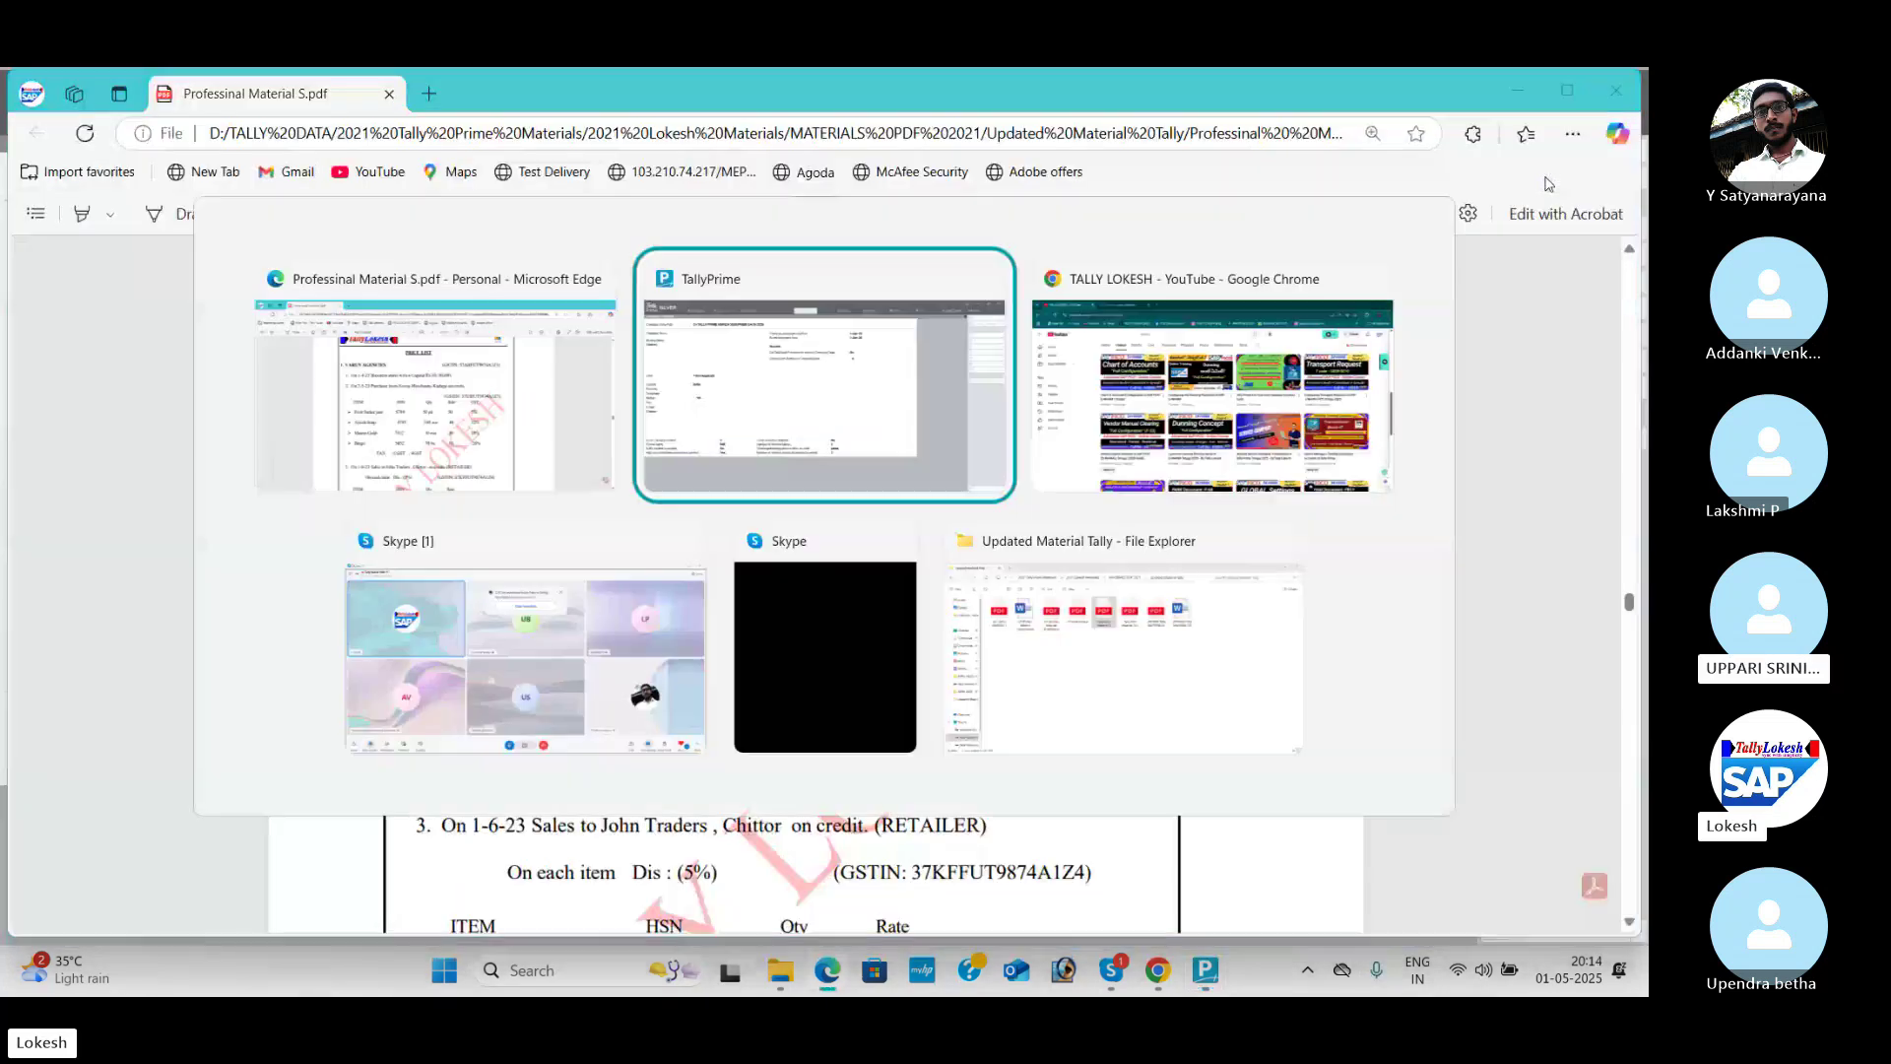
{"action": "type", "text": "VARUN AGEN"}
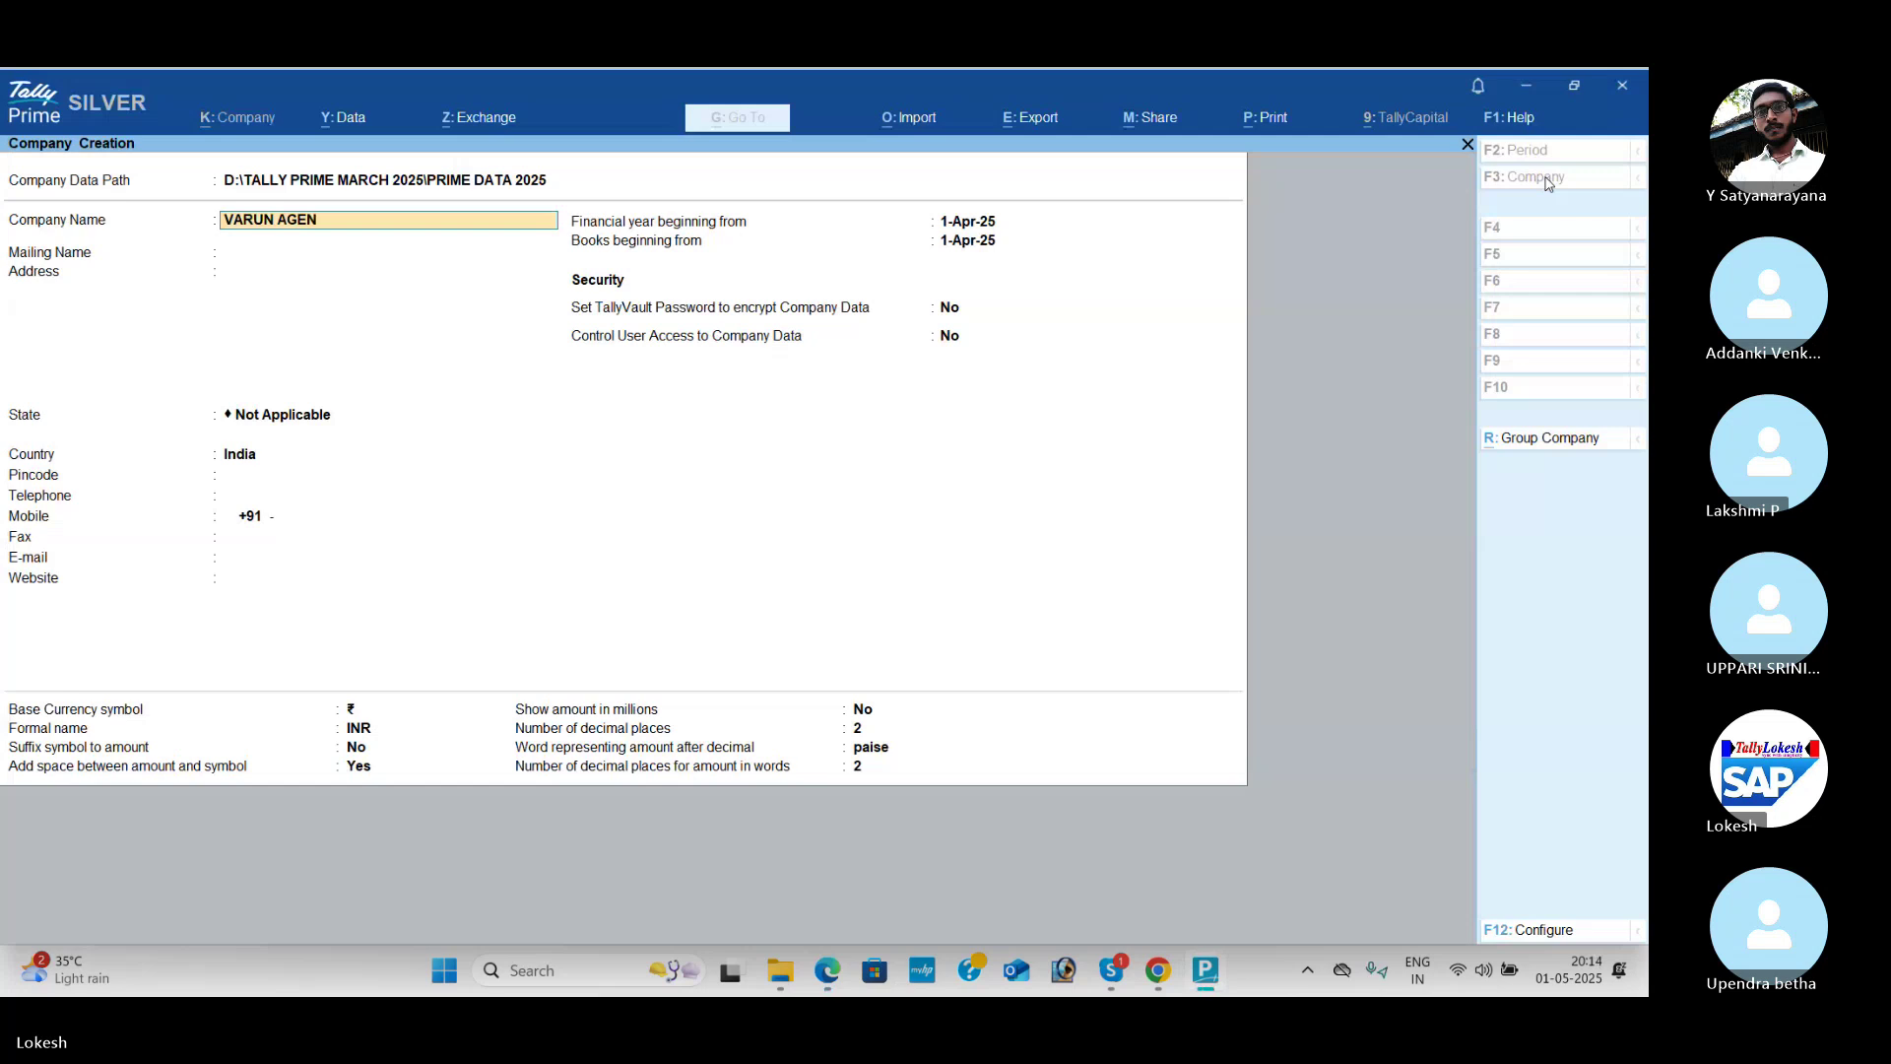
{"action": "type", "text": "CIES MAY 01"}
{"action": "key", "text": "Return"}
Step: Set the new company's state to Andhra Pradesh and save the company
{"action": "key", "text": "Return"}
{"action": "key", "text": "Return"}
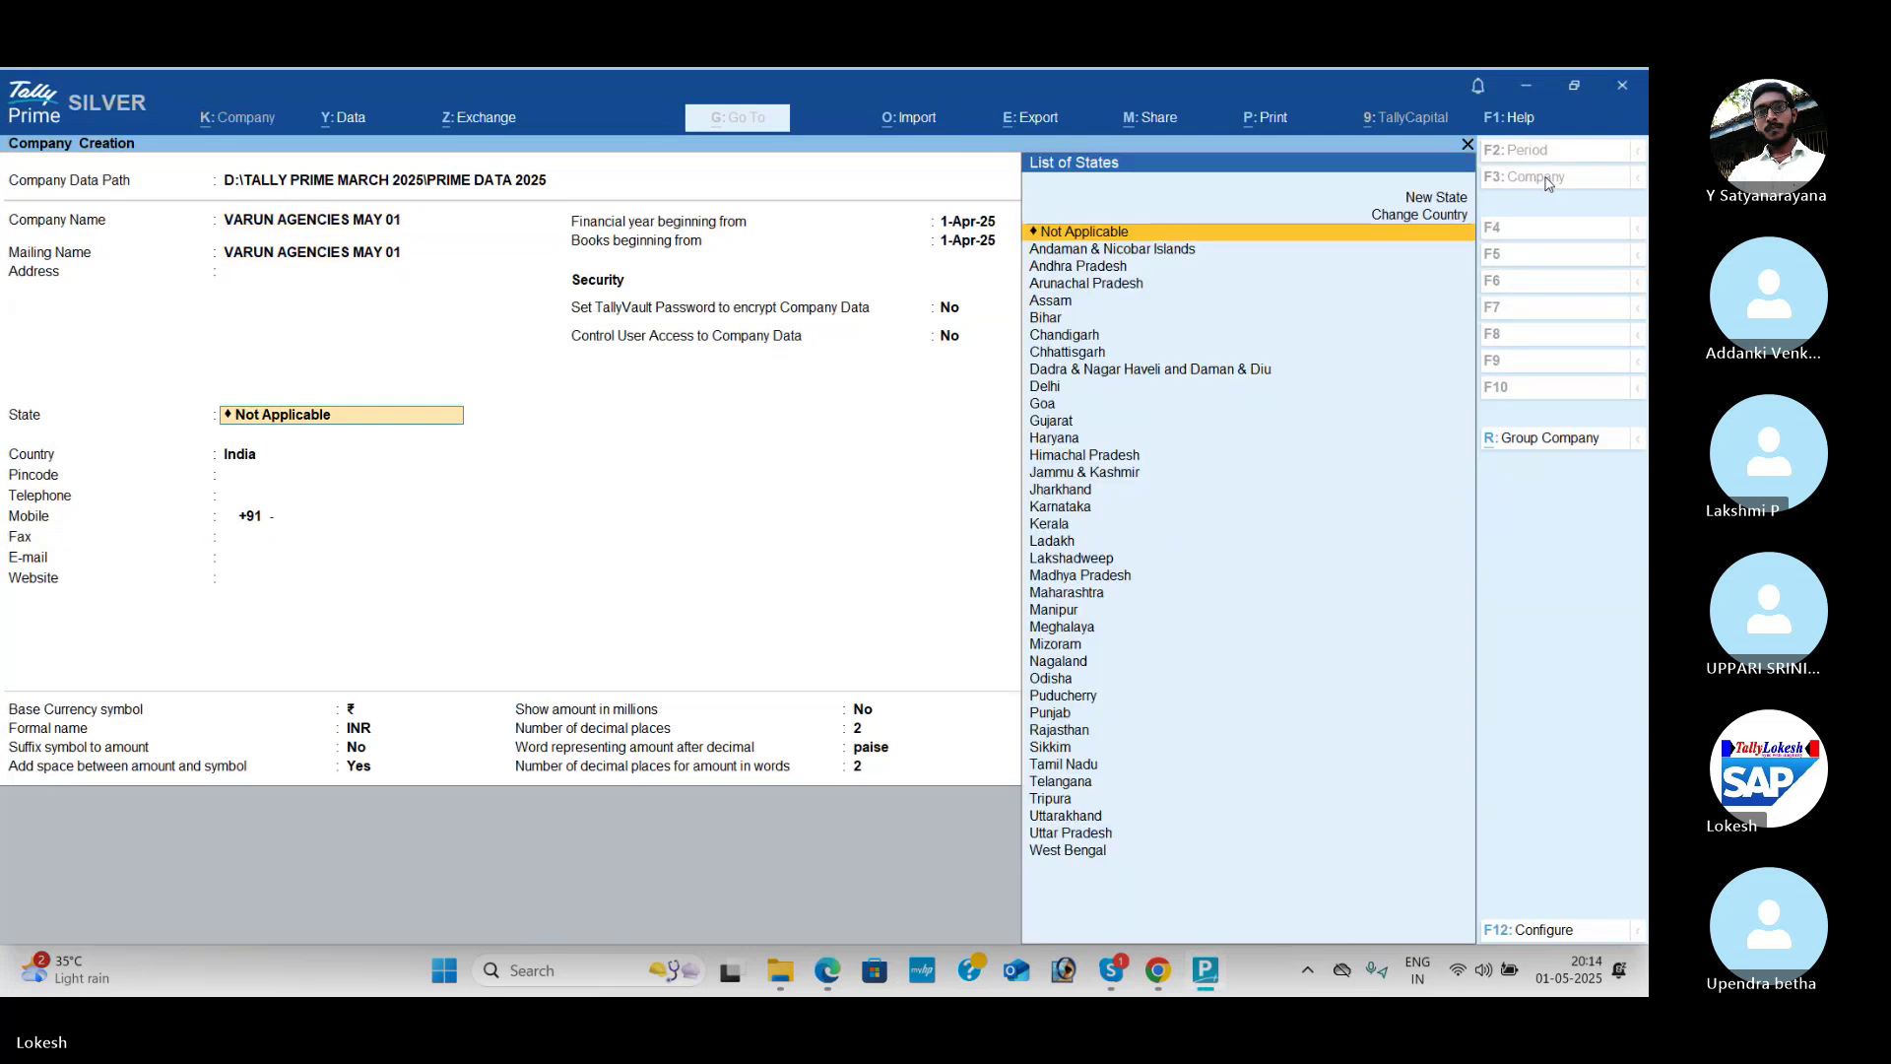
{"action": "key", "text": "Down"}
{"action": "key", "text": "Down"}
{"action": "key", "text": "Return"}
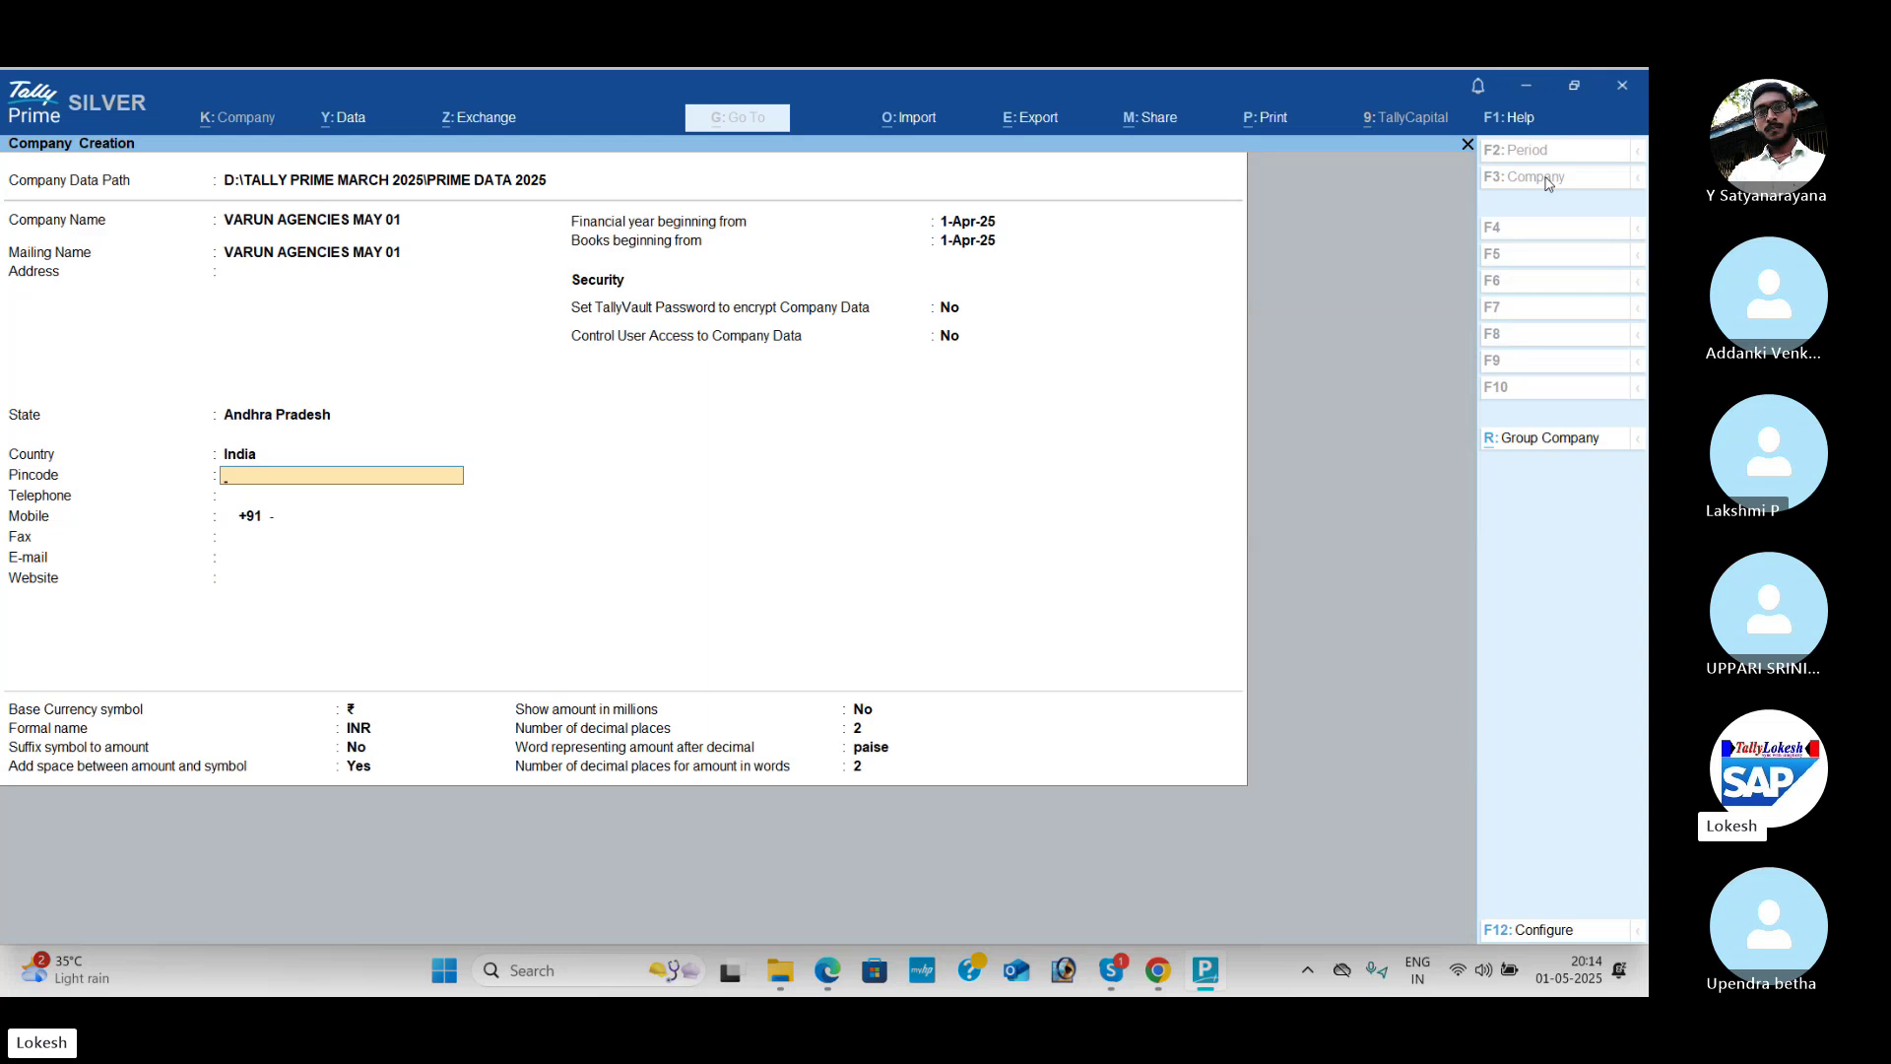
{"action": "key", "text": "ctrl+a"}
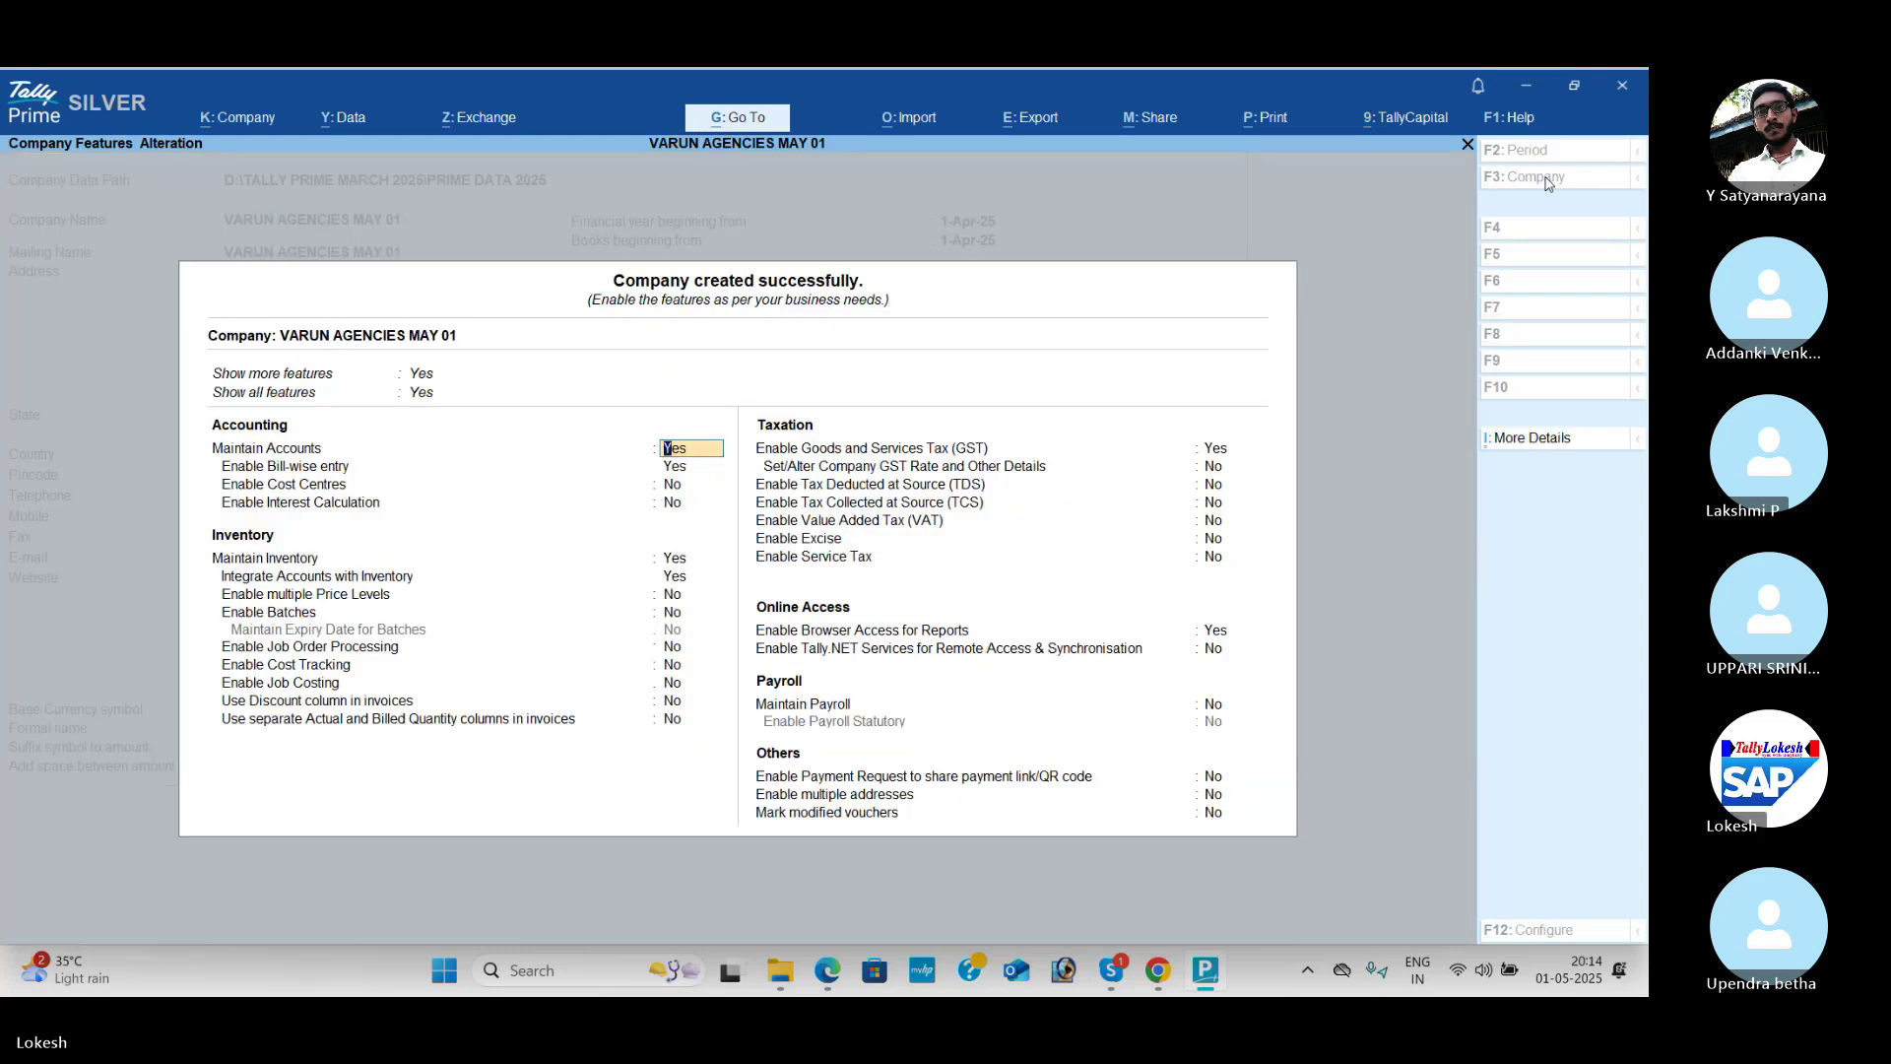
Step: Turn off bill-wise entry in the company features, accepting the other accounting and inventory settings as they are
{"action": "key", "text": "Return"}
{"action": "key", "text": "n"}
{"action": "key", "text": "Return"}
{"action": "key", "text": "Return"}
{"action": "key", "text": "Return"}
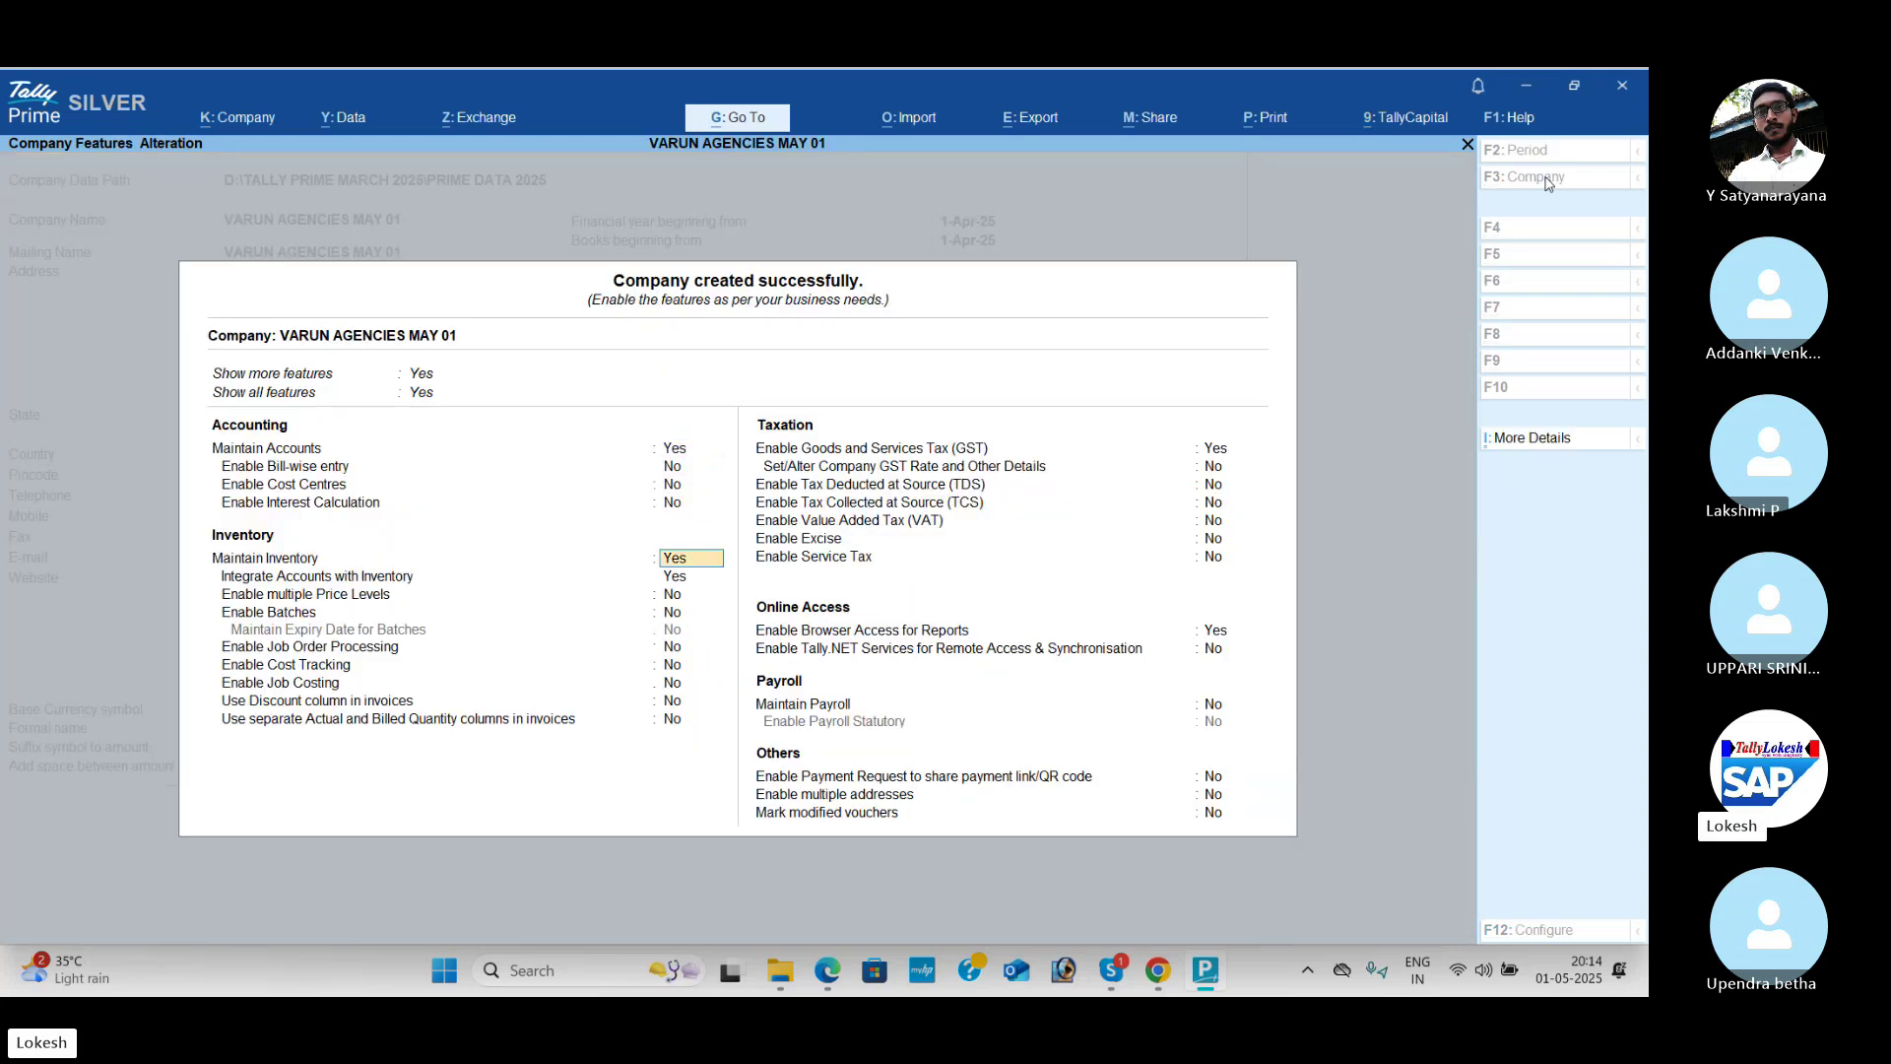
{"action": "key", "text": "Return"}
{"action": "key", "text": "Return"}
{"action": "key", "text": "Return"}
{"action": "key", "text": "Return"}
{"action": "key", "text": "Return"}
{"action": "key", "text": "Return"}
{"action": "key", "text": "Return"}
{"action": "key", "text": "Return"}
{"action": "key", "text": "Return"}
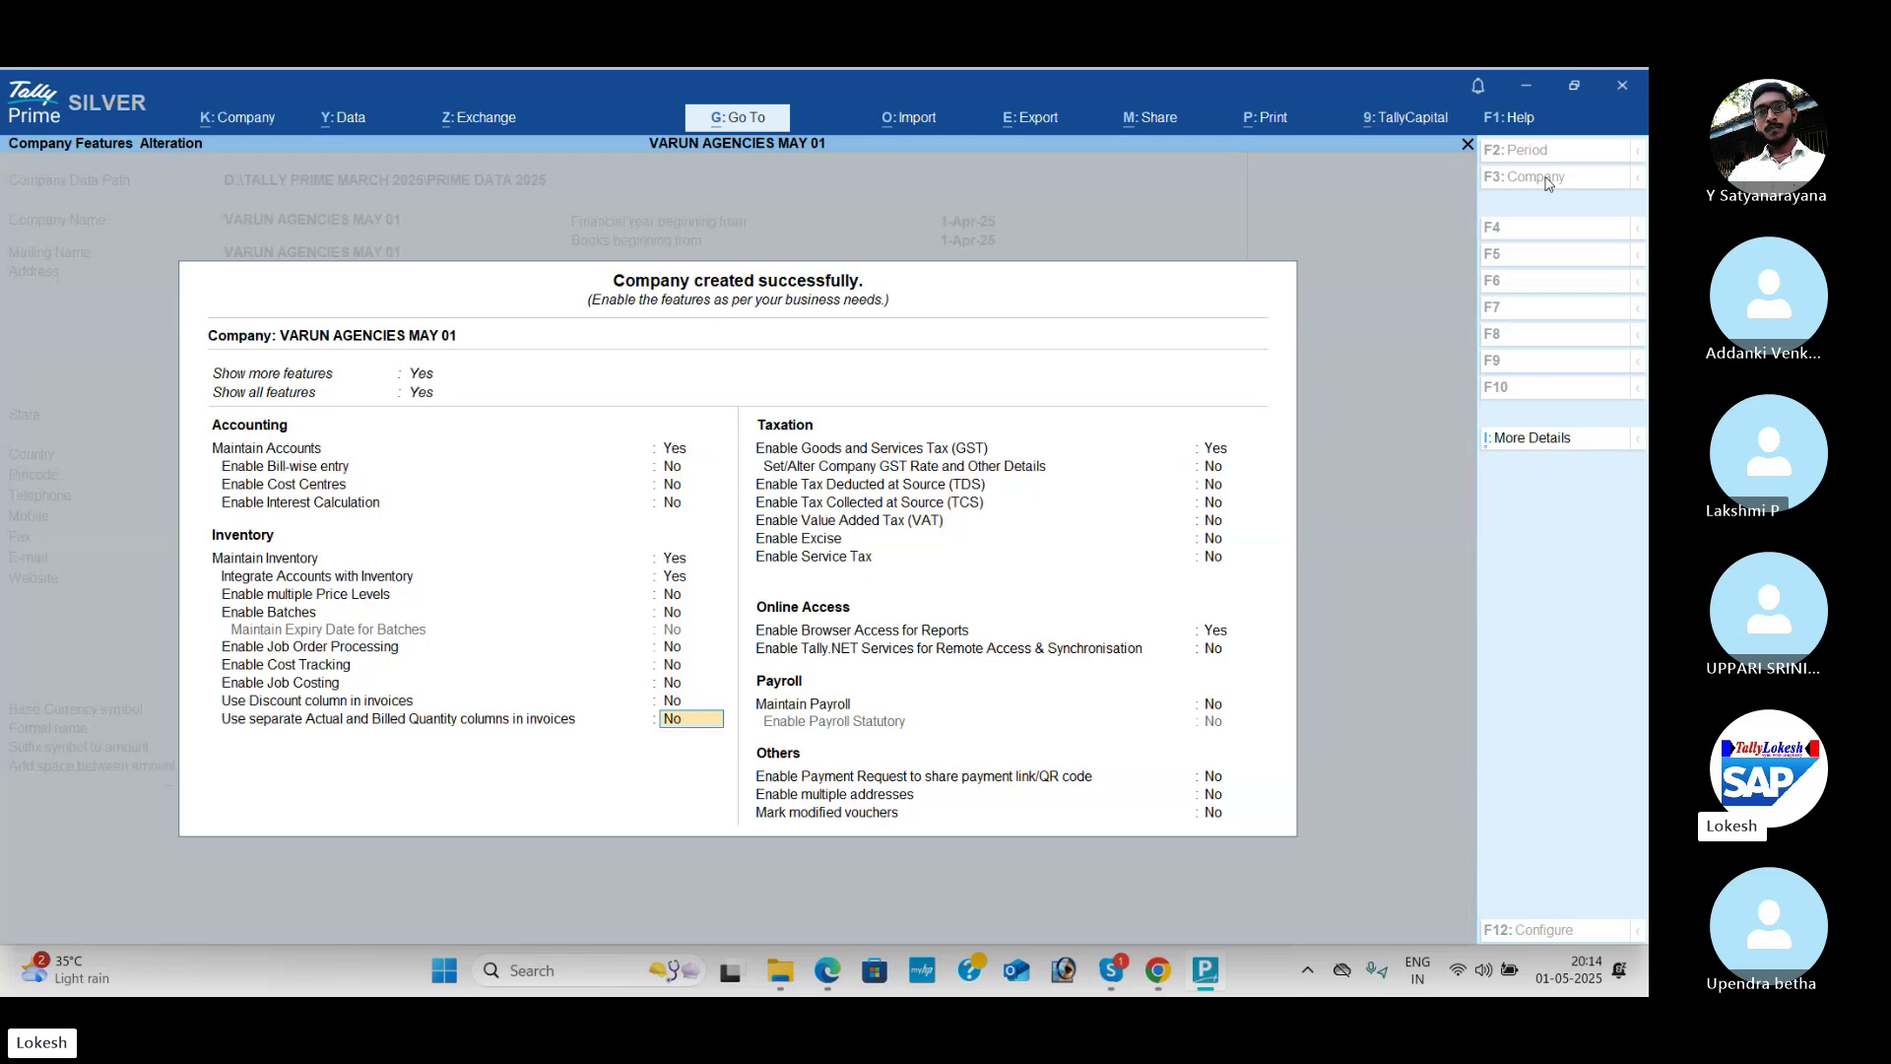
Step: Fill in the company's GST registration with state code 37 as the GSTIN, then save the GST details and company features
{"action": "key", "text": "Return"}
{"action": "key", "text": "Return"}
{"action": "key", "text": "Return"}
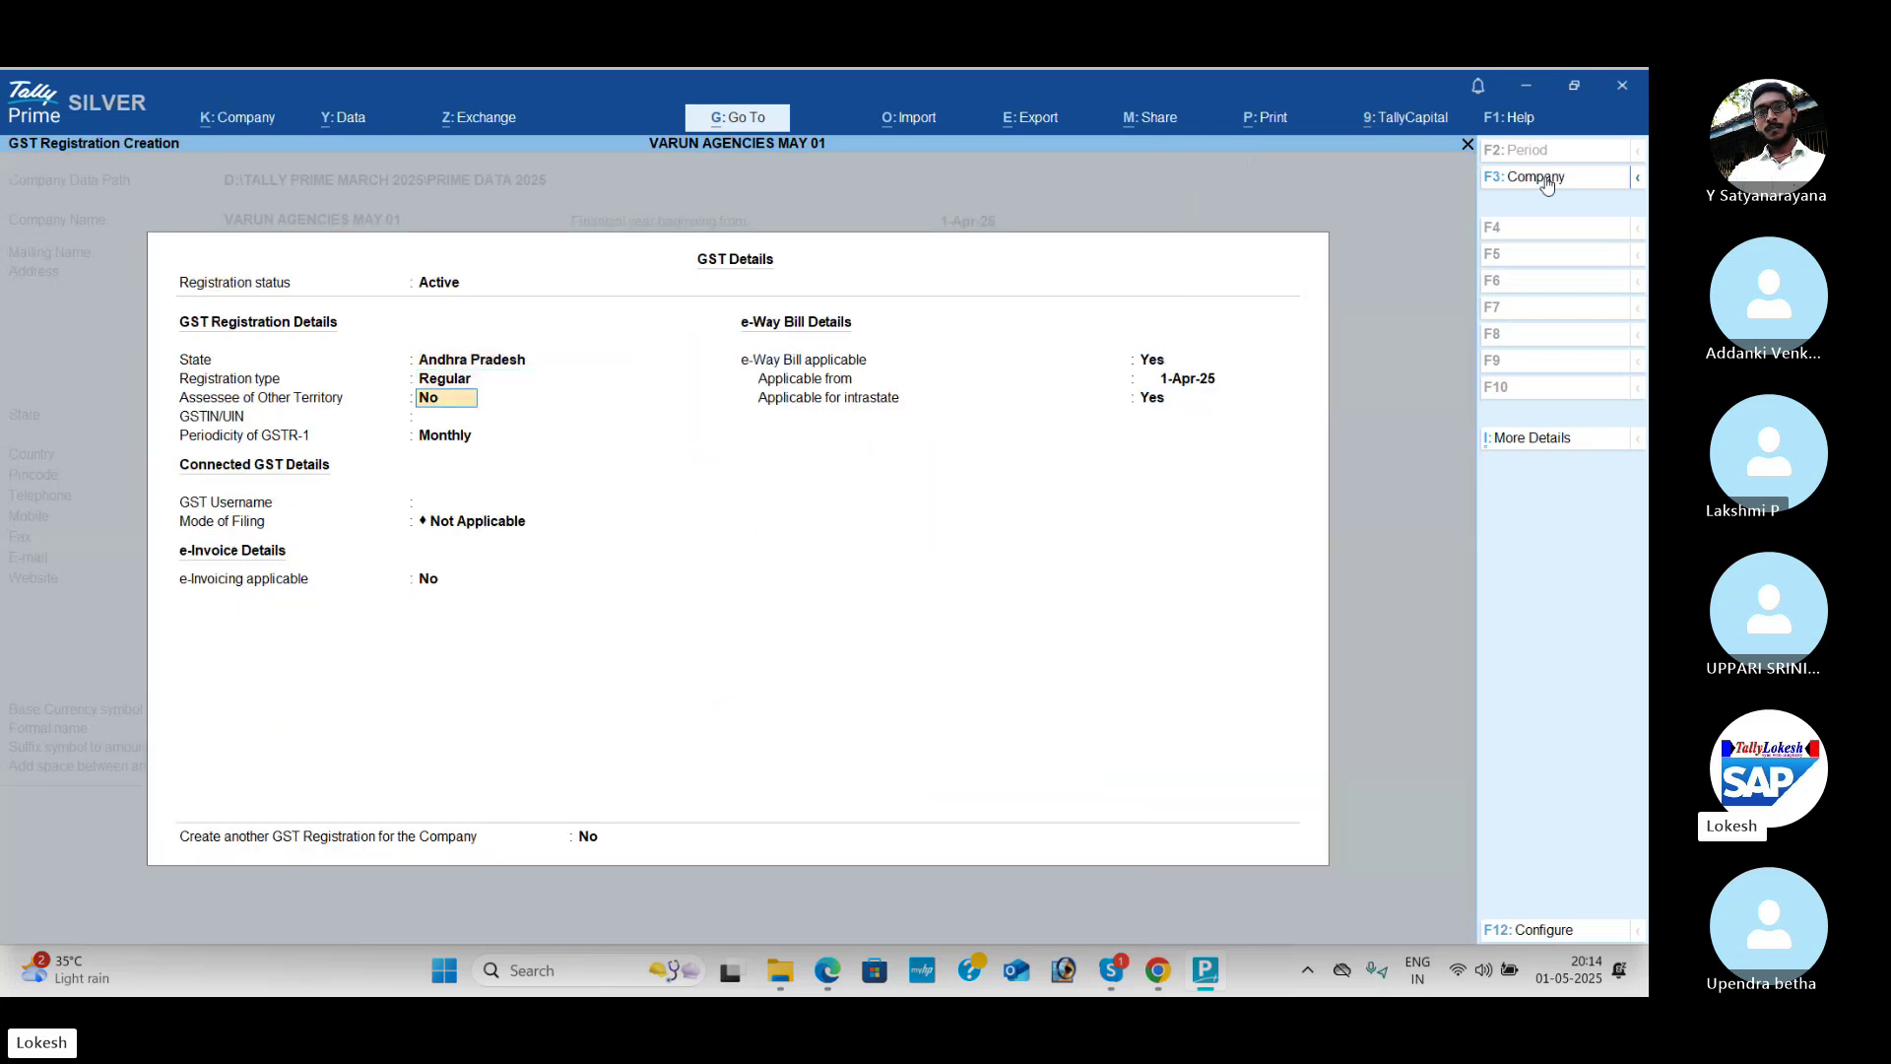
{"action": "key", "text": "Return"}
{"action": "type", "text": "3"}
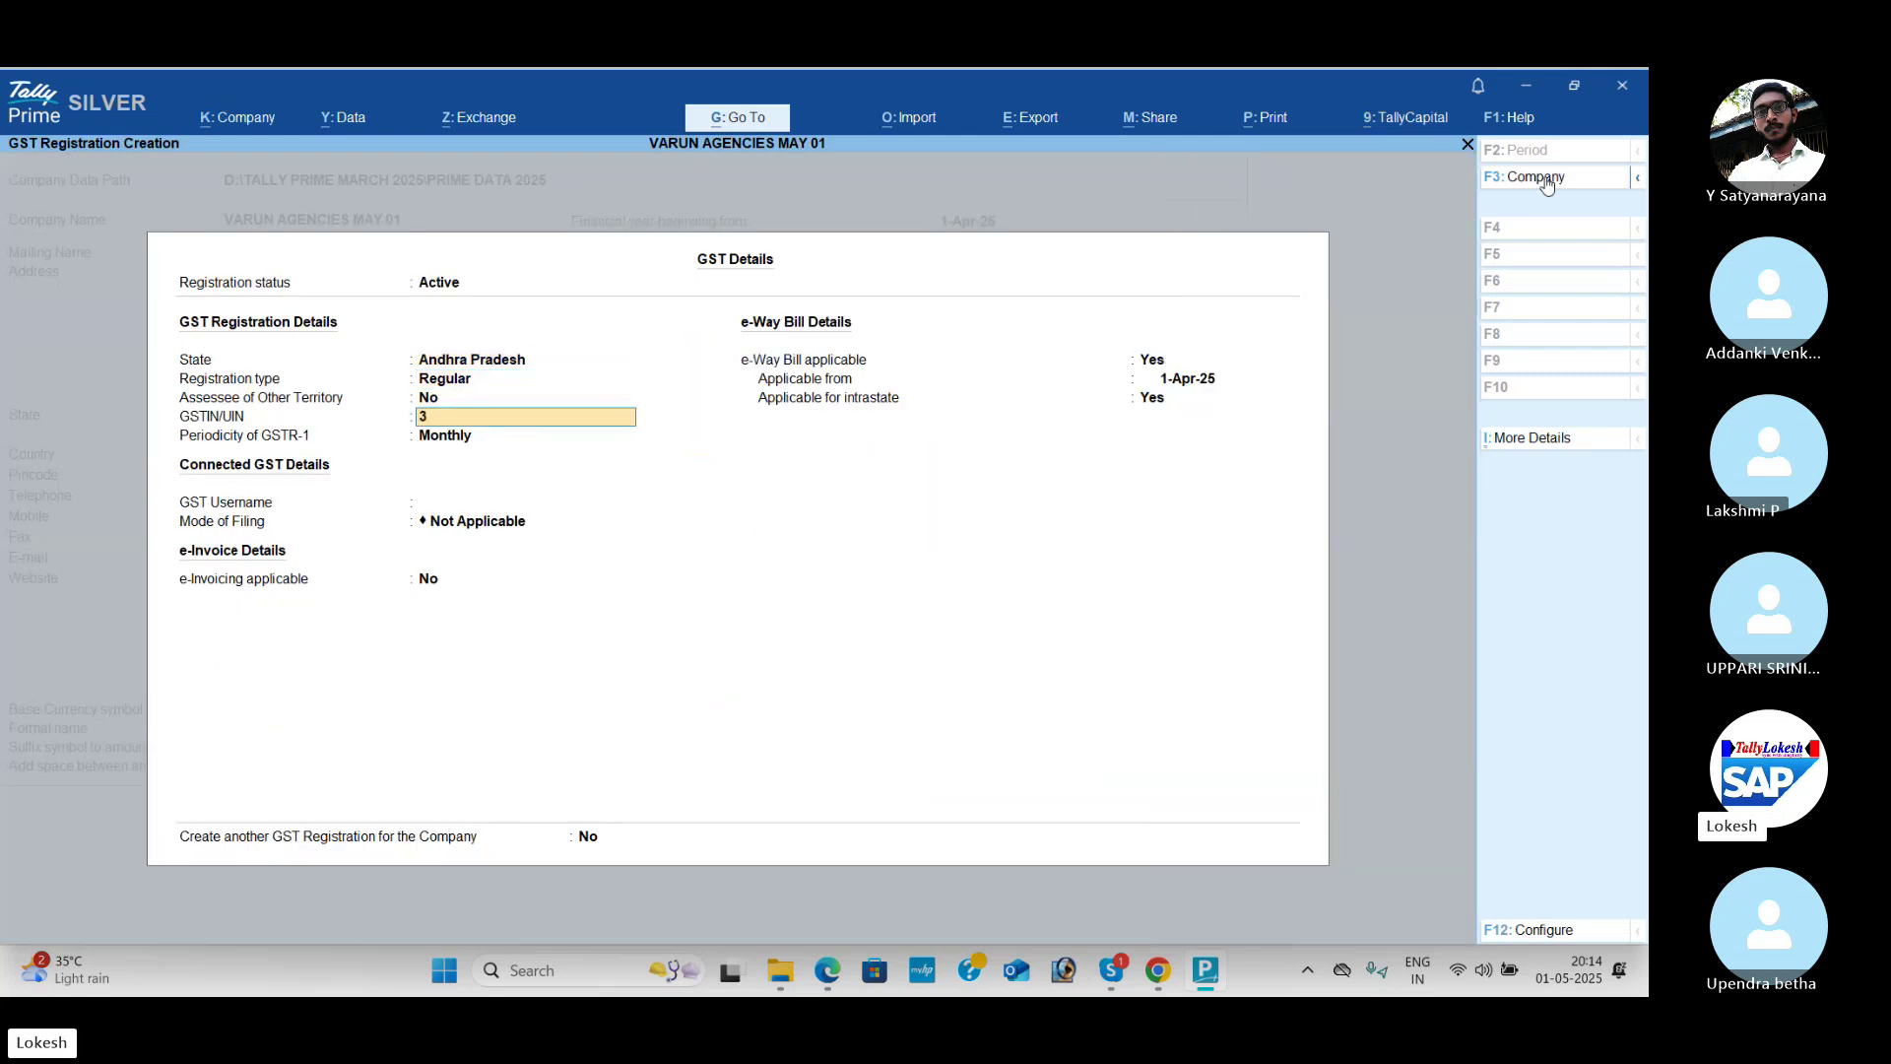
{"action": "type", "text": "7"}
{"action": "key", "text": "Return"}
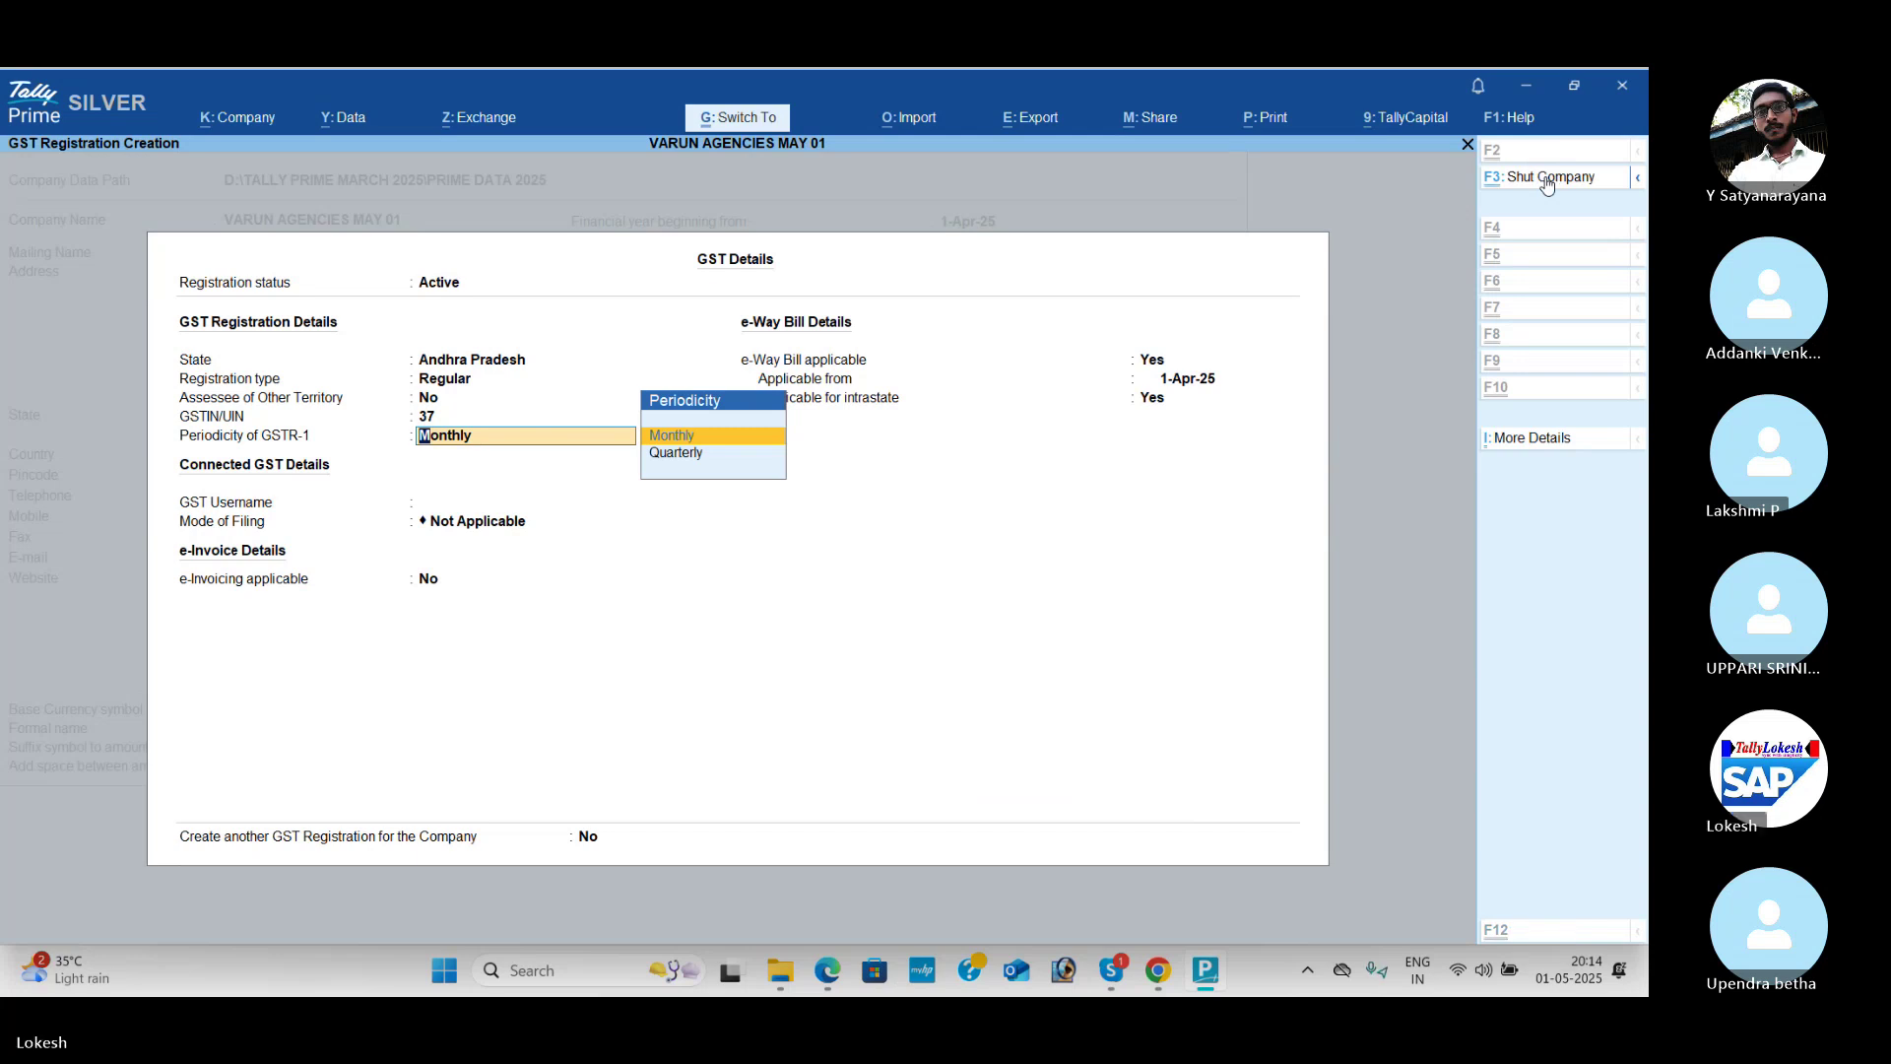
{"action": "key", "text": "ctrl+a"}
{"action": "key", "text": "ctrl+a"}
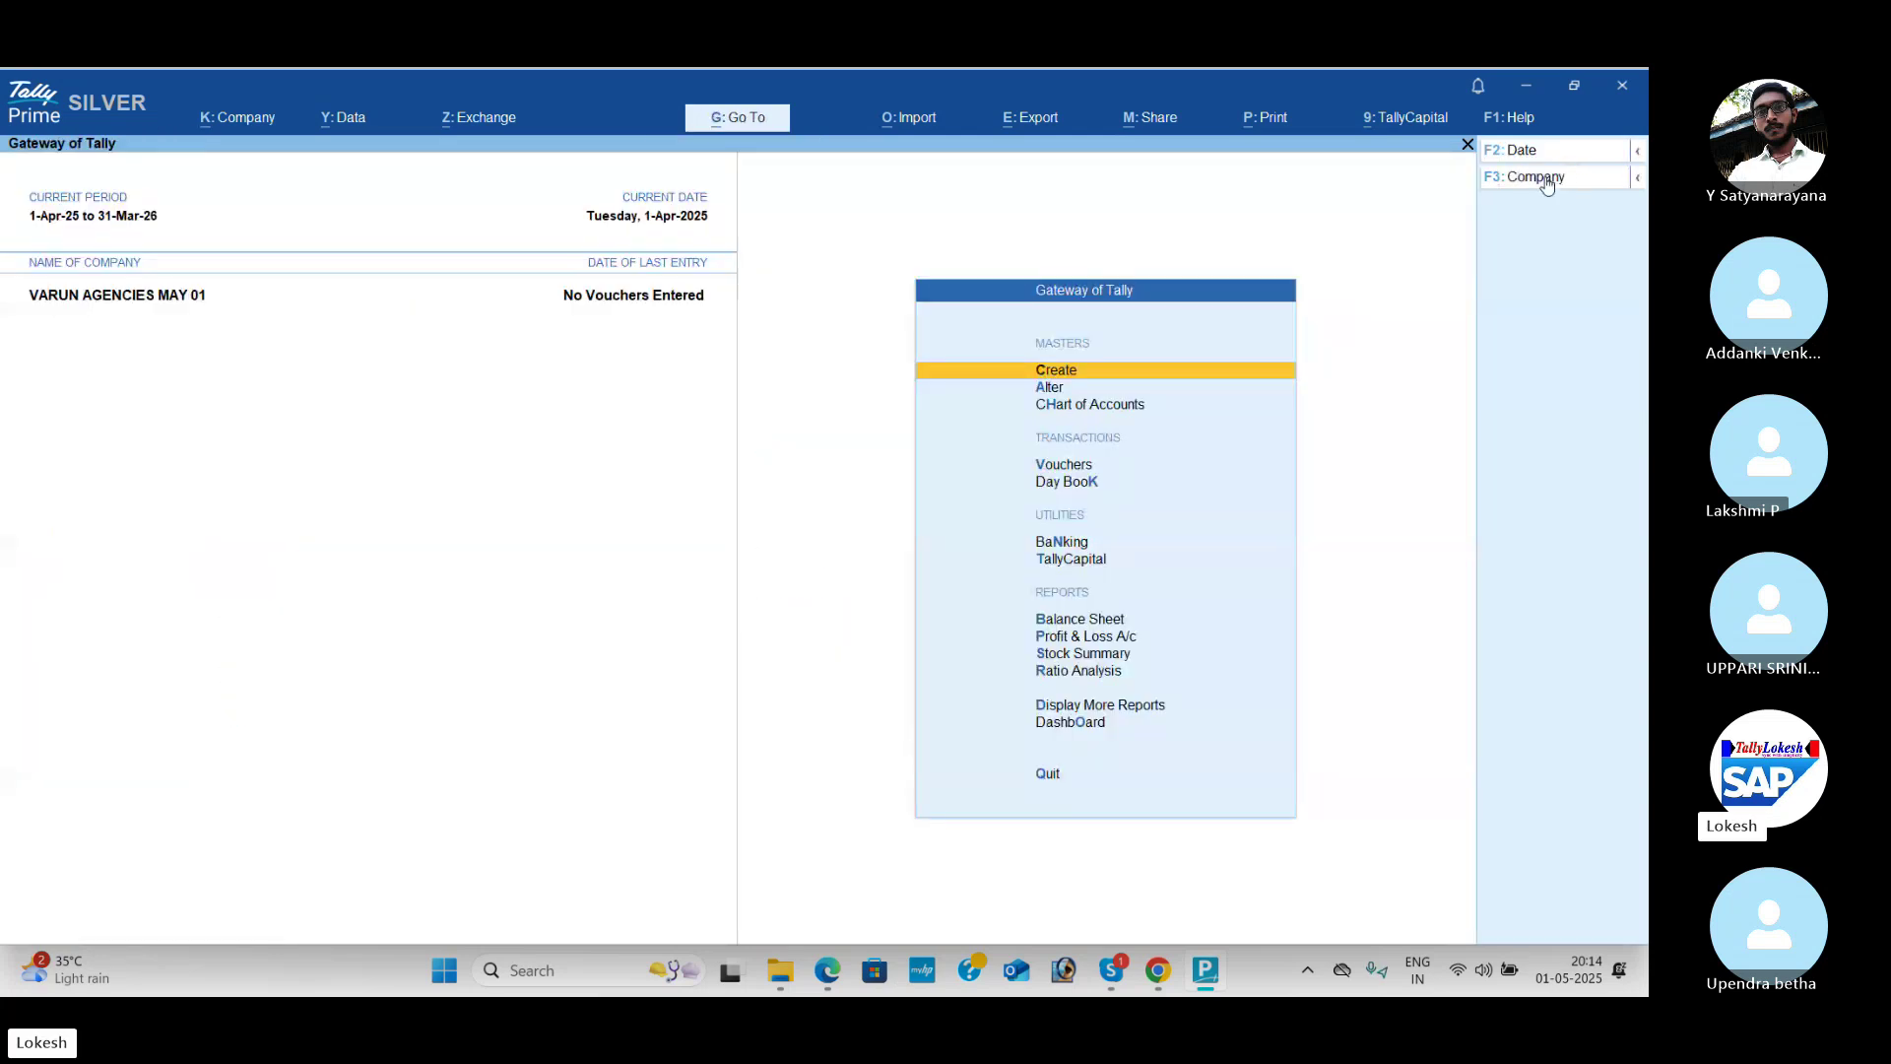
Step: From a new receipt voucher, create a ledger named Capital under the Capital Account group
{"action": "key", "text": "Down"}
{"action": "key", "text": "Down"}
{"action": "key", "text": "Down"}
{"action": "key", "text": "Return"}
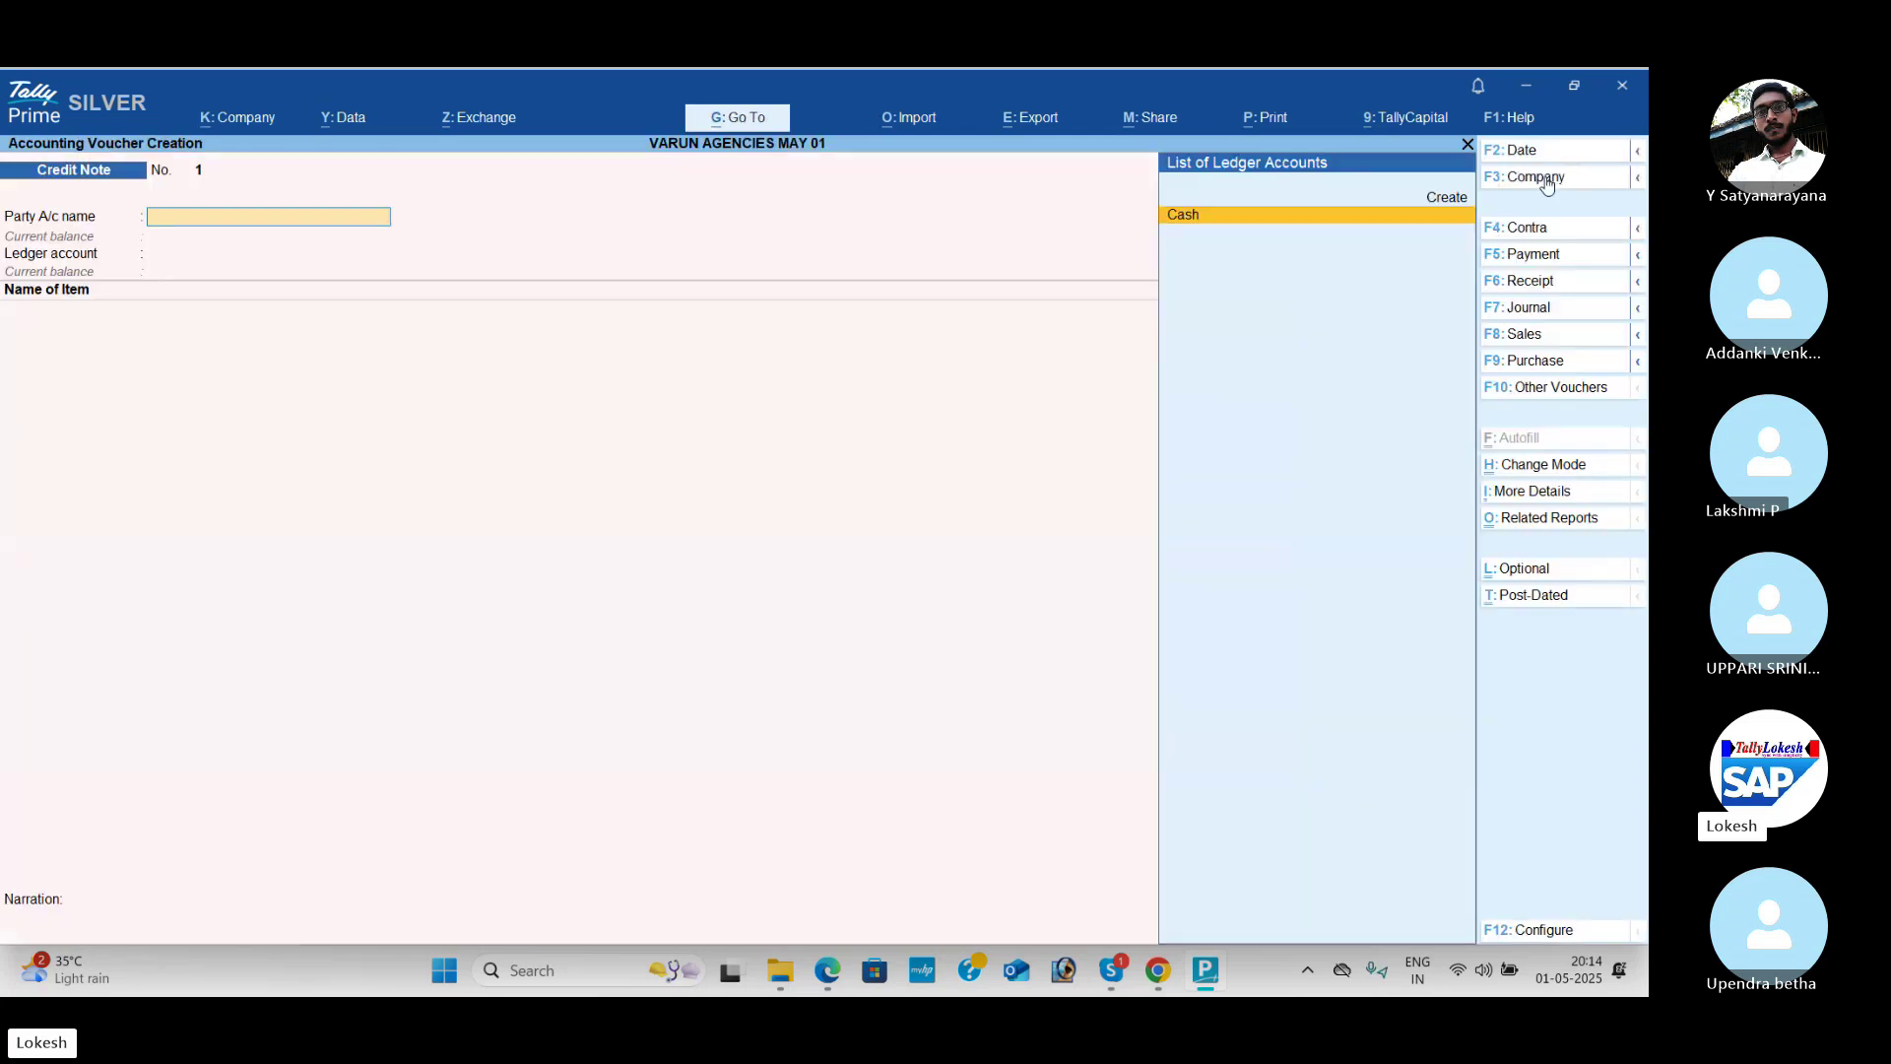
{"action": "left_click", "coordinate": [1568, 284]}
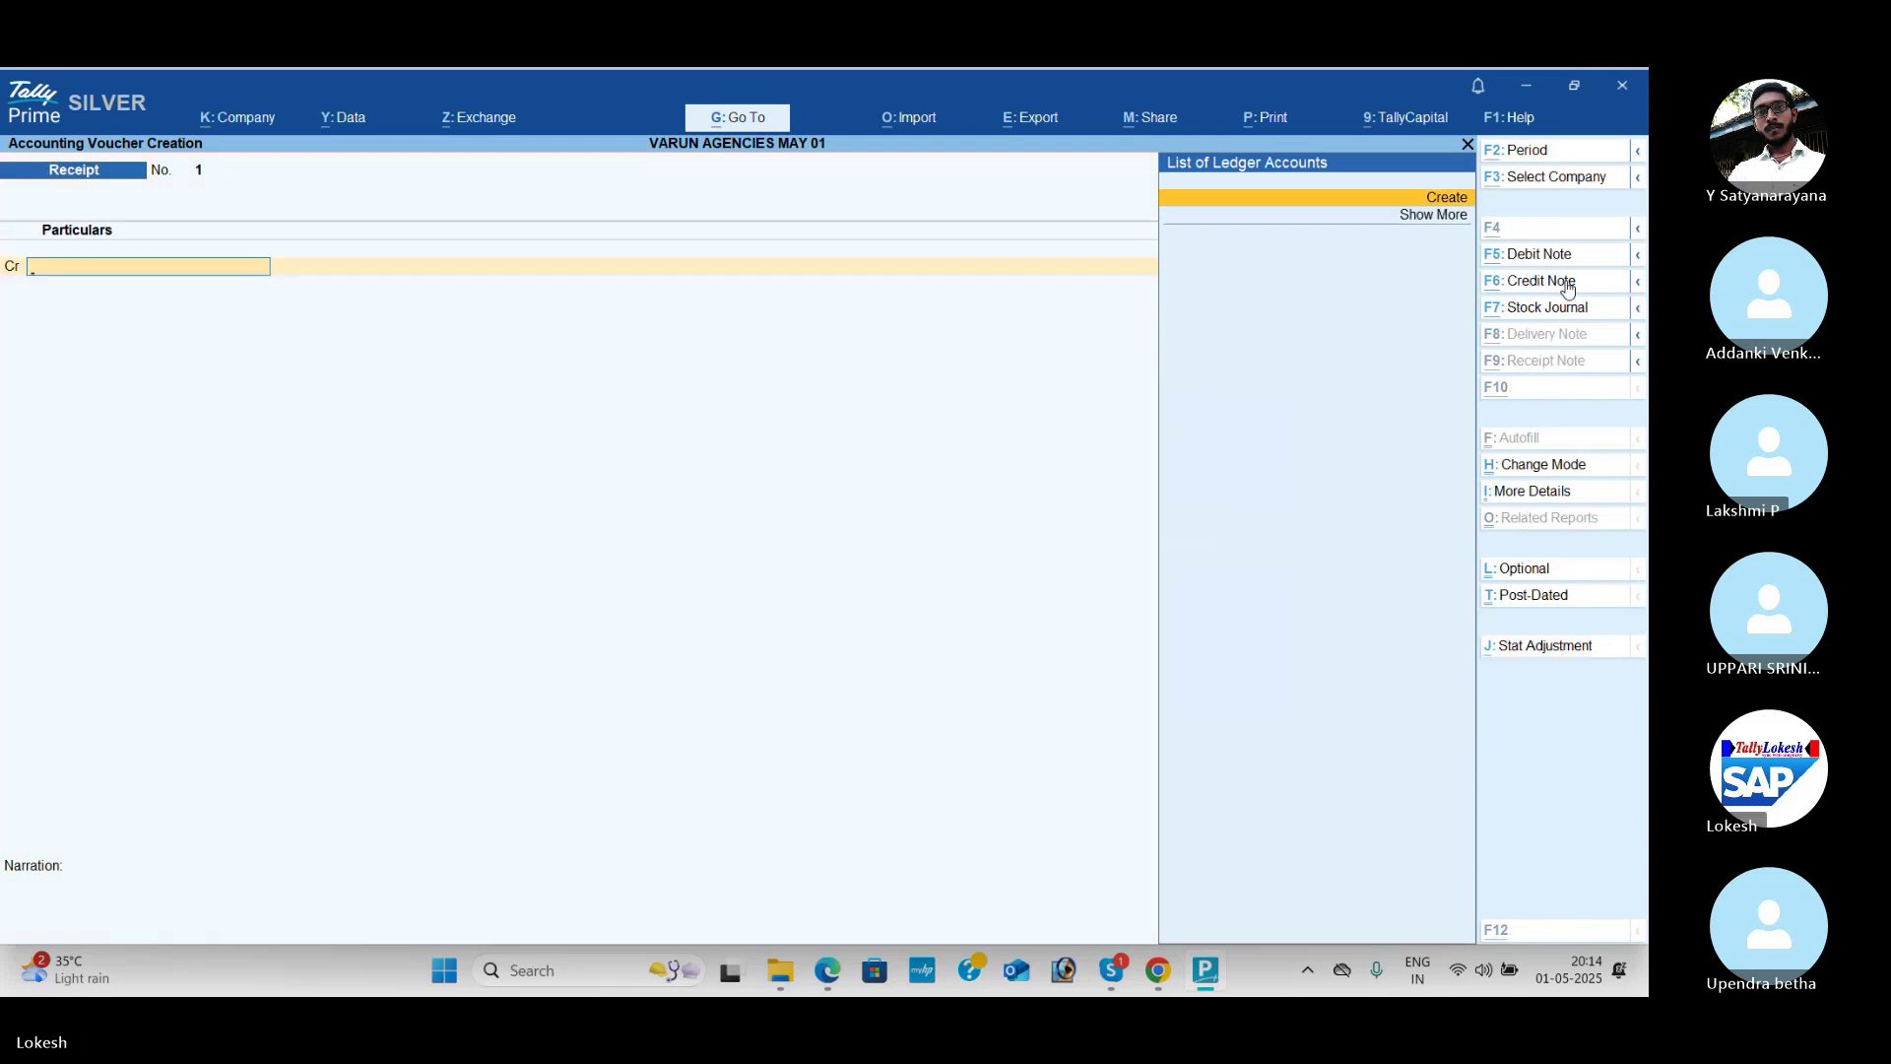
{"action": "key", "text": "Return"}
{"action": "type", "text": "Capital"}
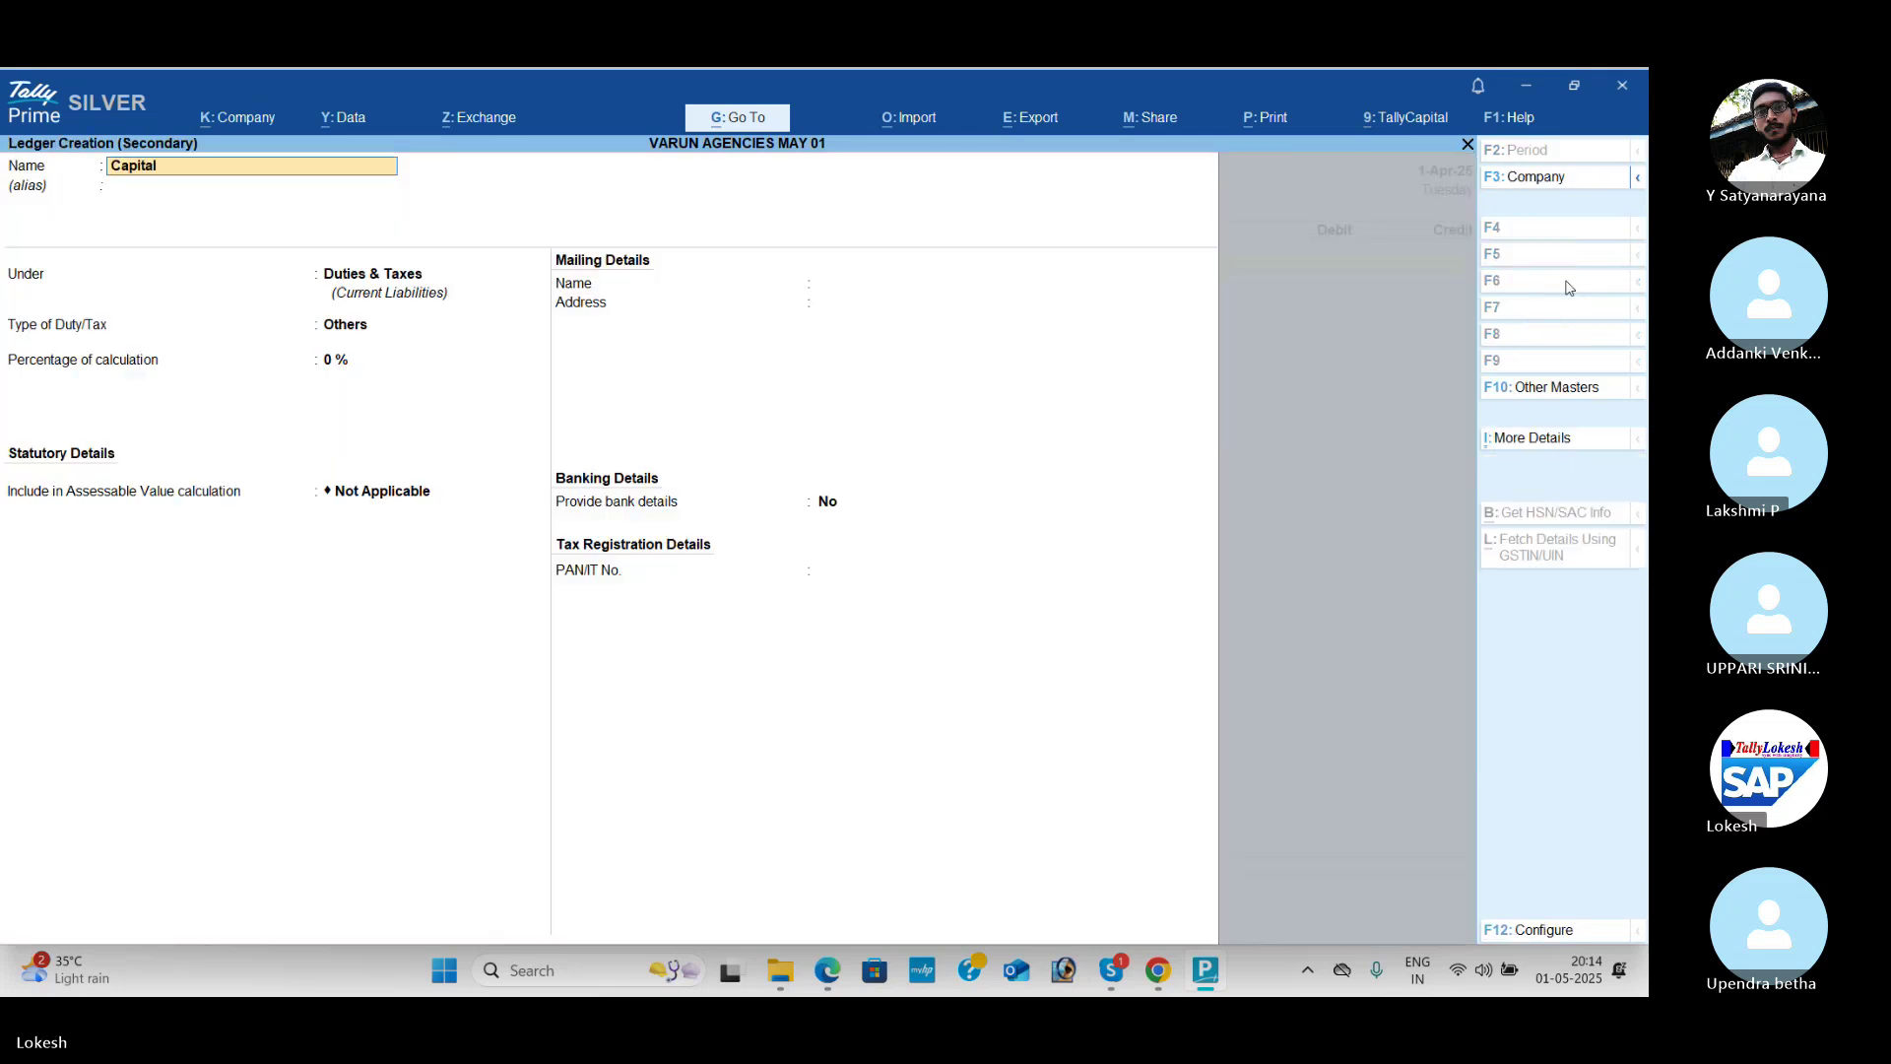
{"action": "key", "text": "Return"}
{"action": "type", "text": "ca"}
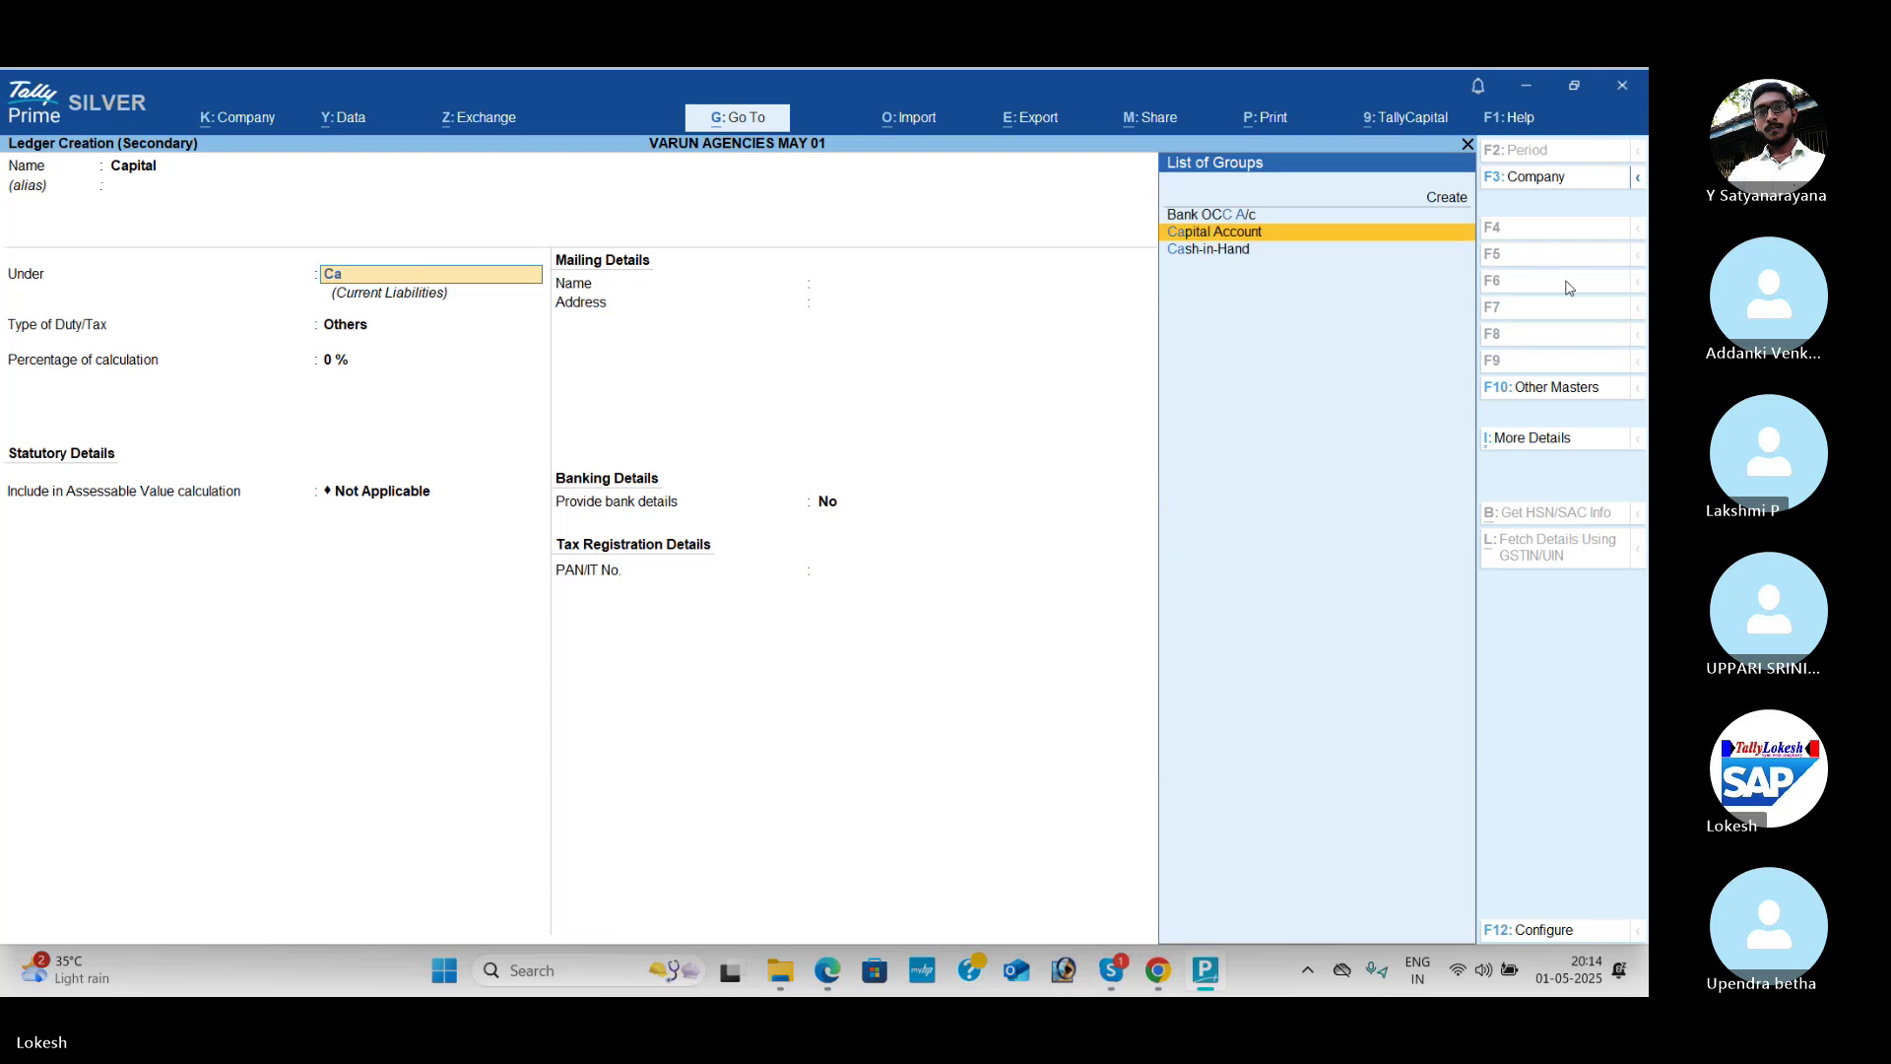
{"action": "key", "text": "Return"}
{"action": "key", "text": "ctrl+a"}
Step: Credit Capital with 1000000 as given in the PDF, debit Cash, and save the receipt voucher
{"action": "key", "text": "alt+Tab"}
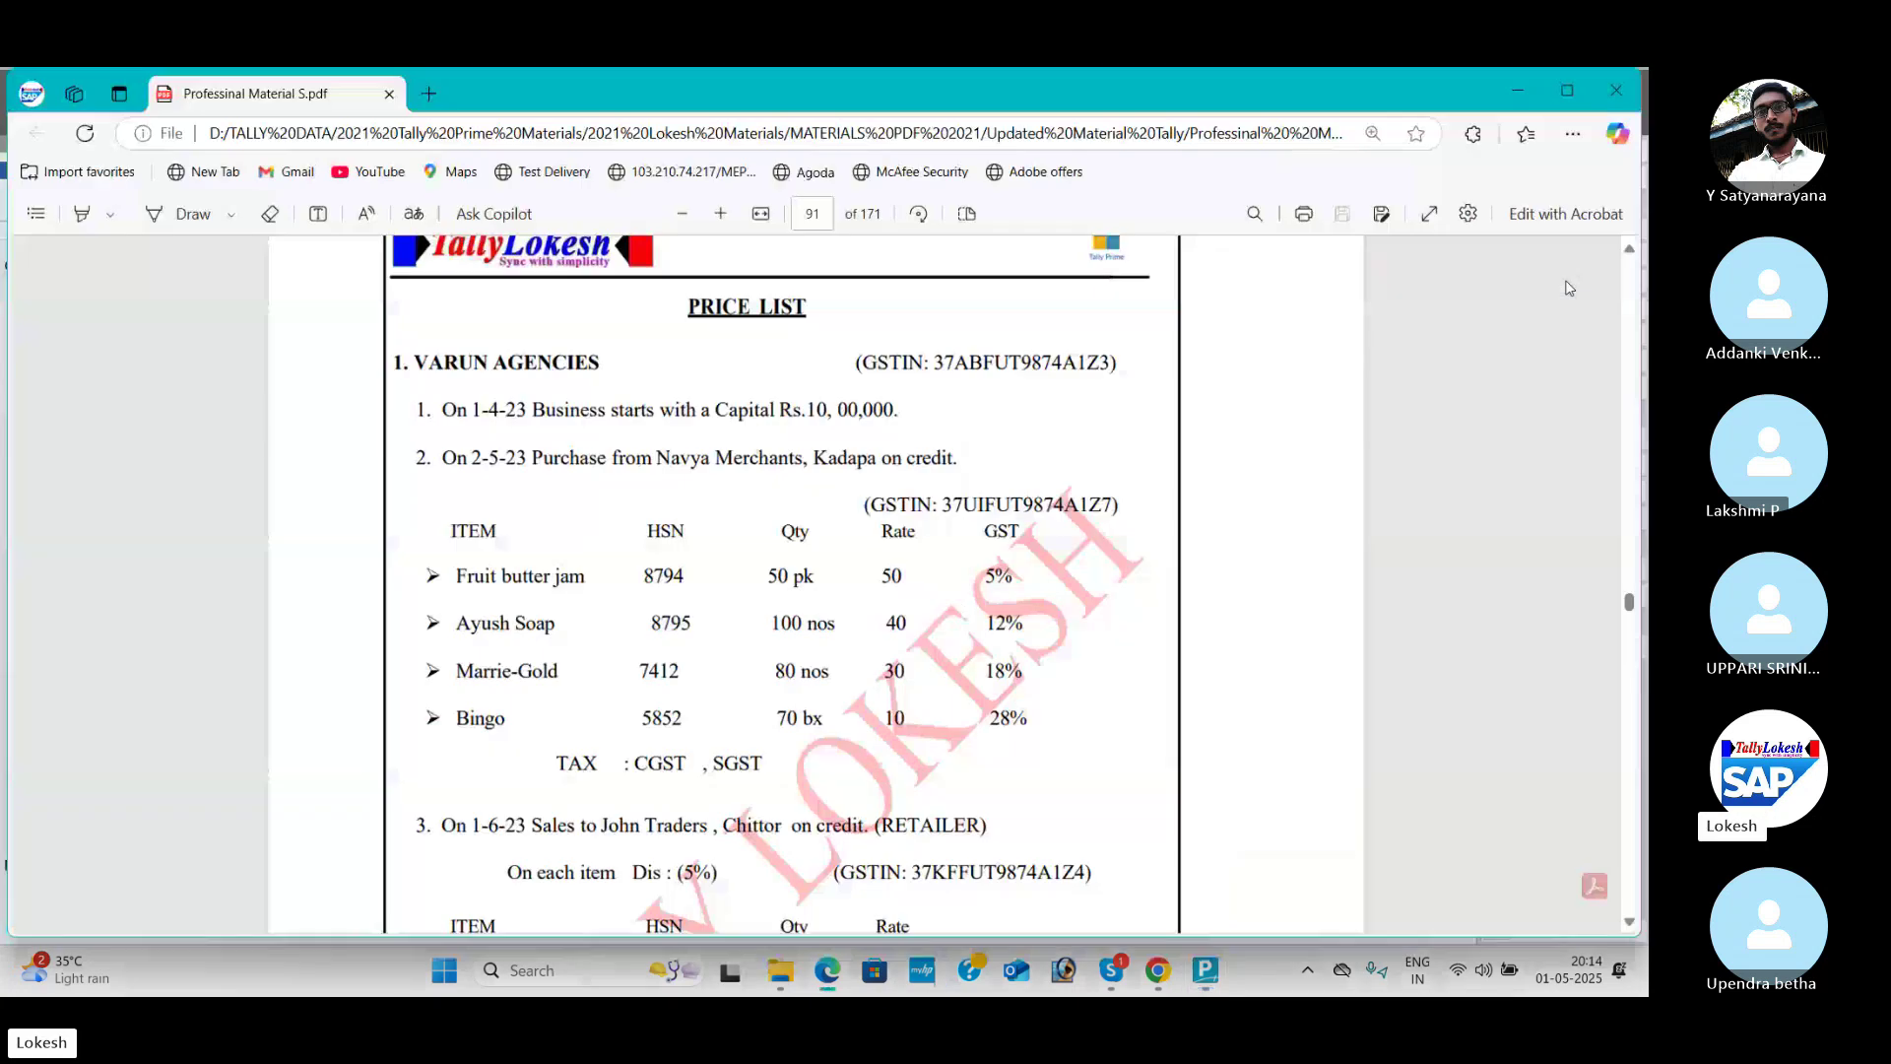
{"action": "key", "text": "alt+Tab"}
{"action": "type", "text": "1000000"}
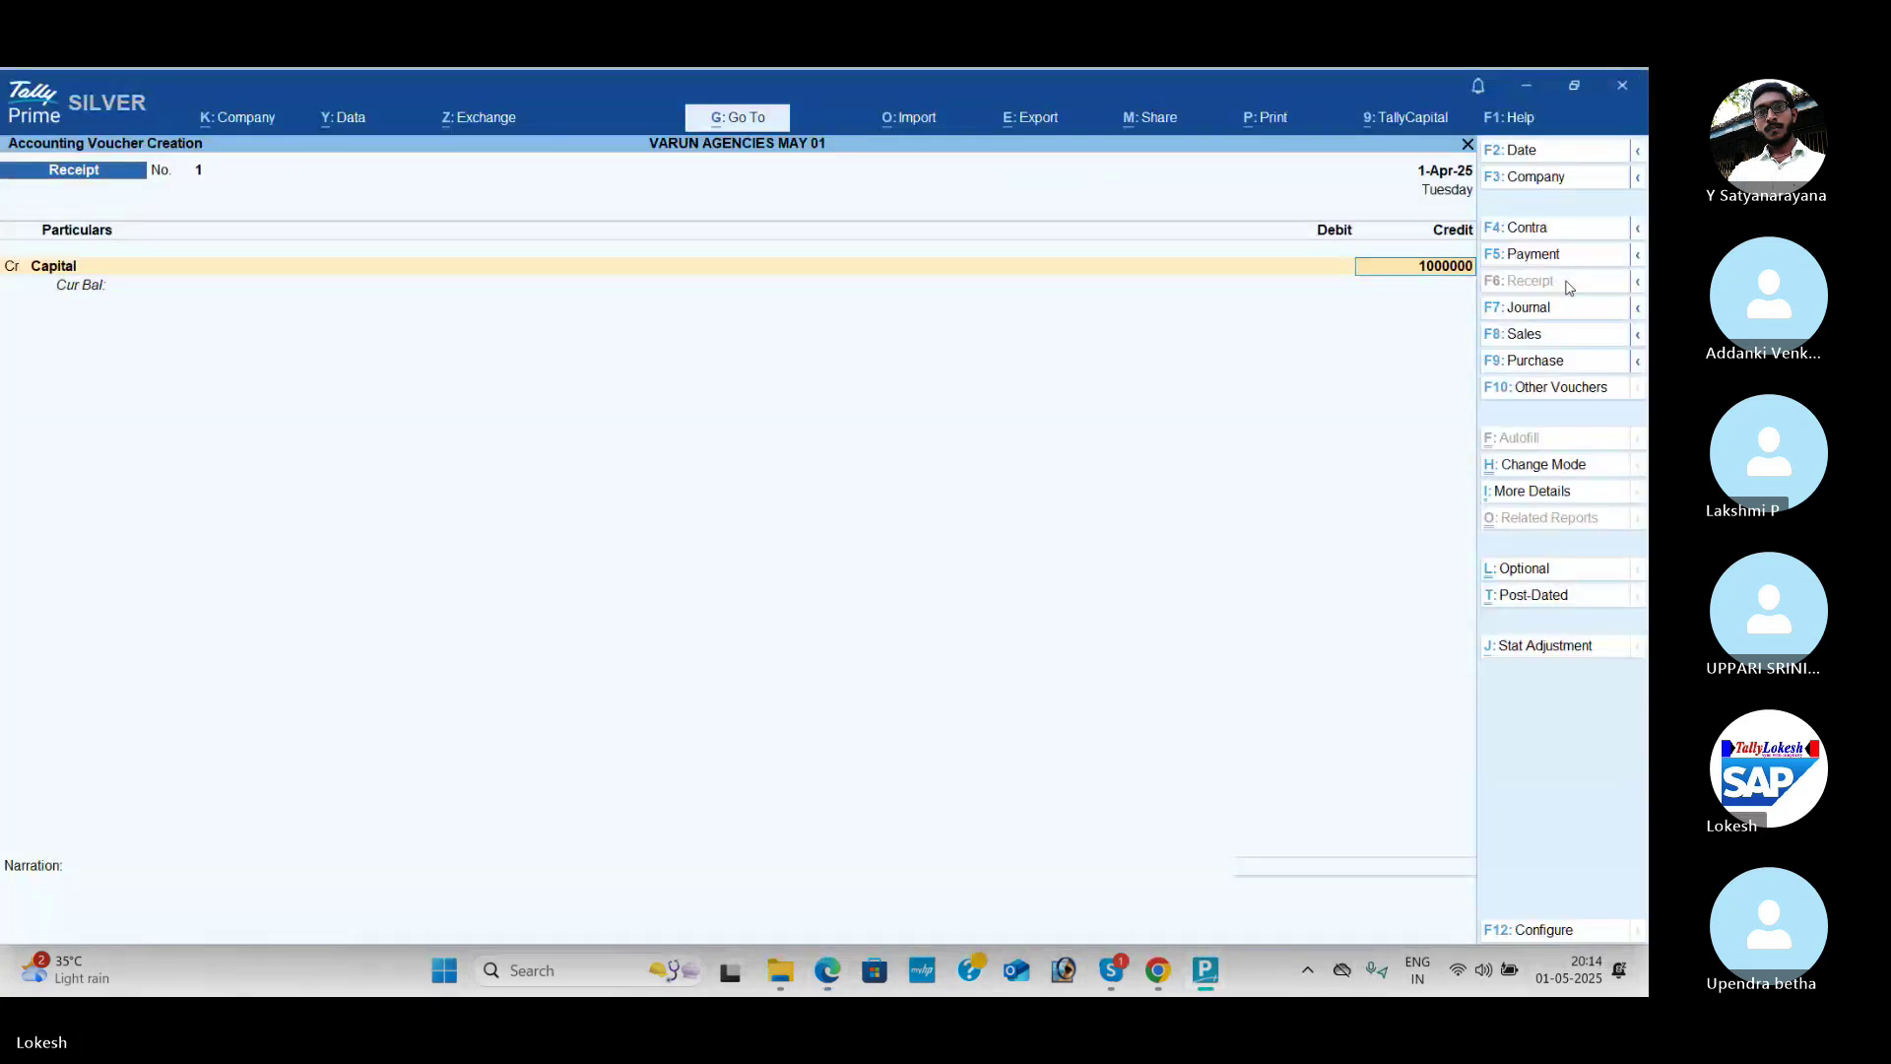
{"action": "key", "text": "Return"}
{"action": "key", "text": "Return"}
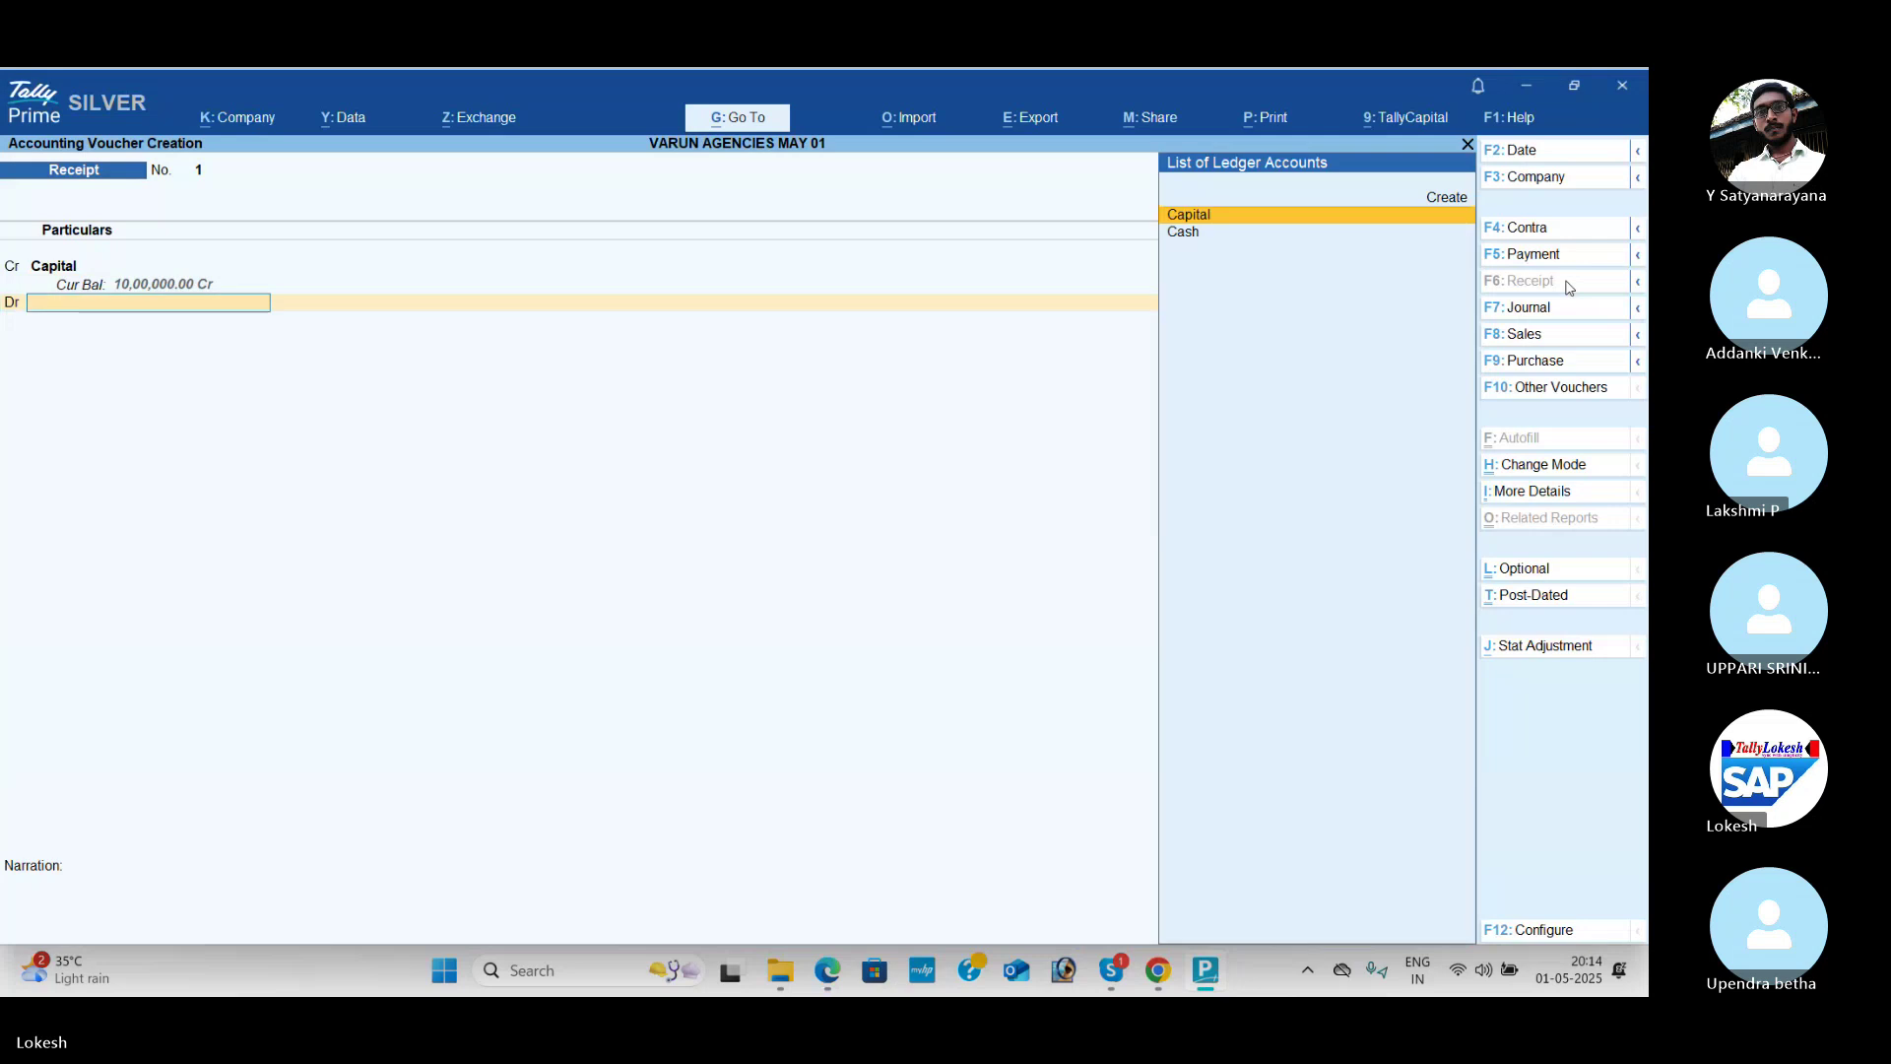
{"action": "key", "text": "Down"}
{"action": "key", "text": "Return"}
{"action": "key", "text": "Return"}
{"action": "key", "text": "Return"}
{"action": "key", "text": "Return"}
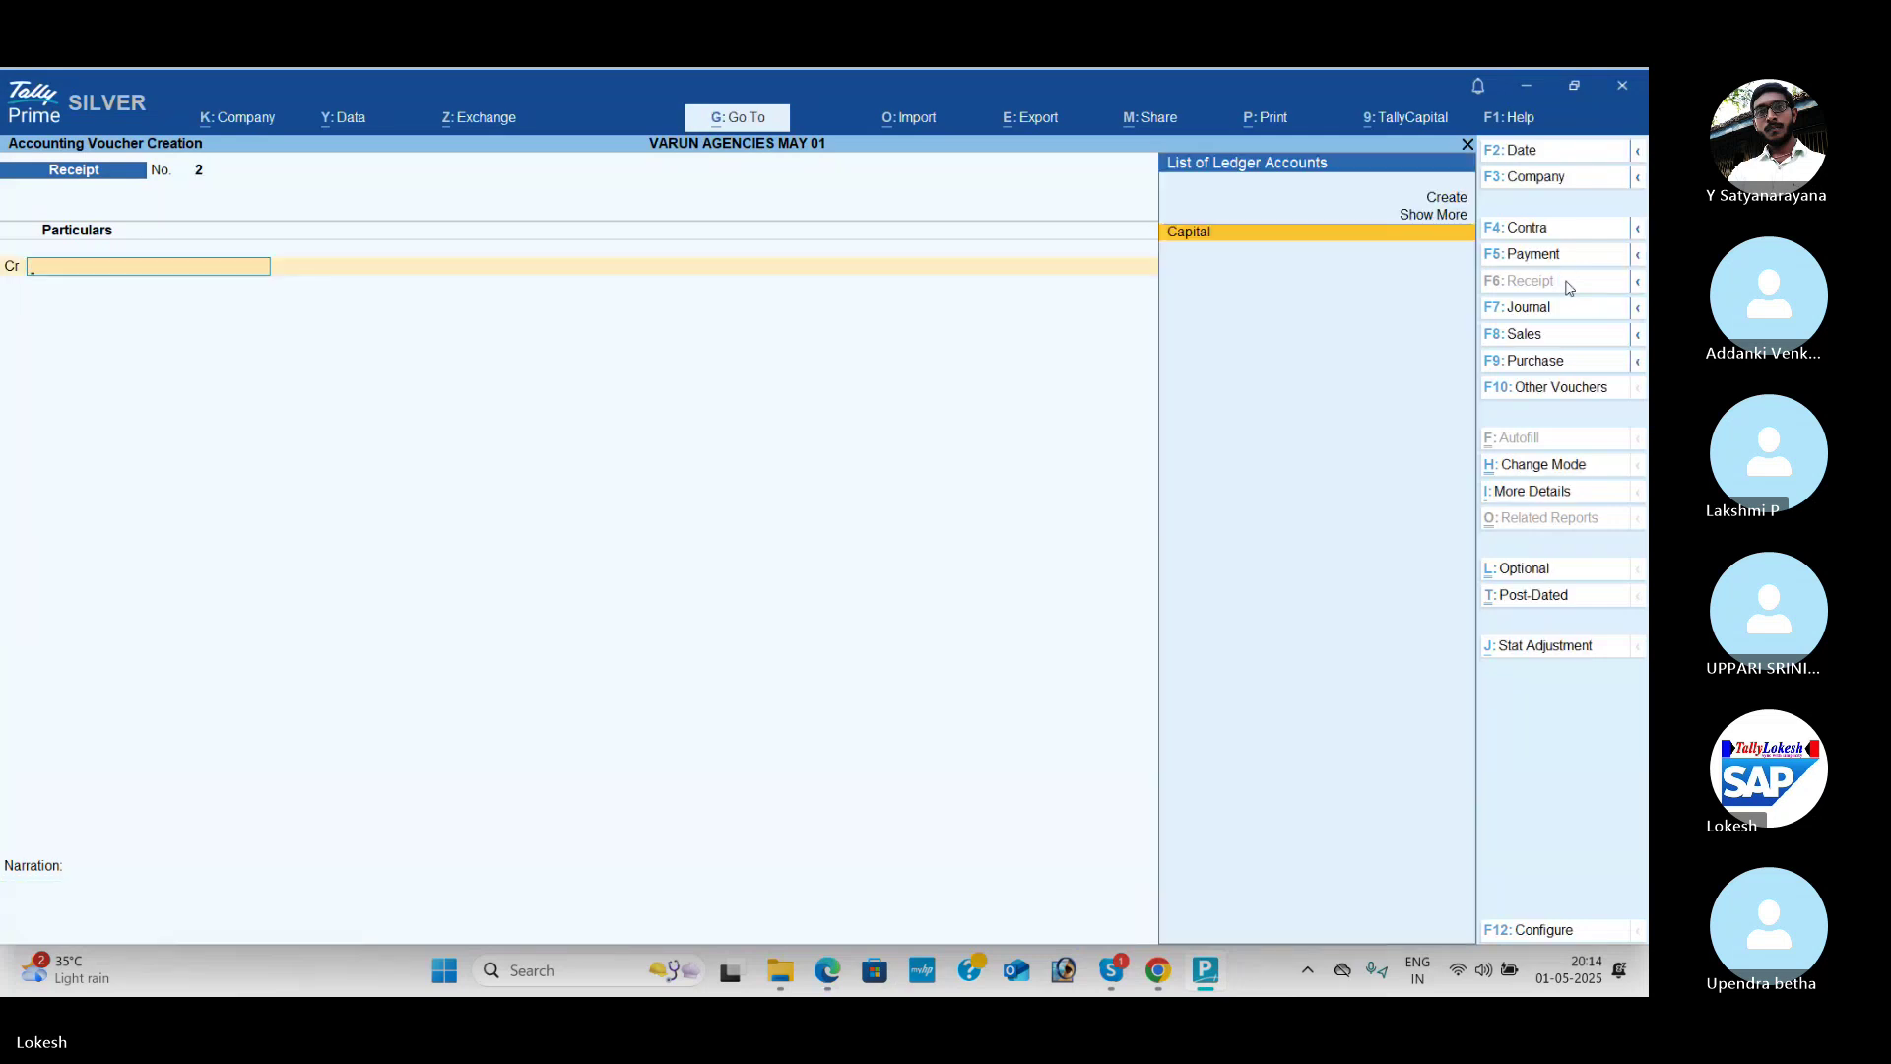
Step: From a new purchase voucher, start a ledger for the PDF's supplier, Navya Merchants, under Sundry Creditors
{"action": "left_click", "coordinate": [1539, 365]}
{"action": "key", "text": "Return"}
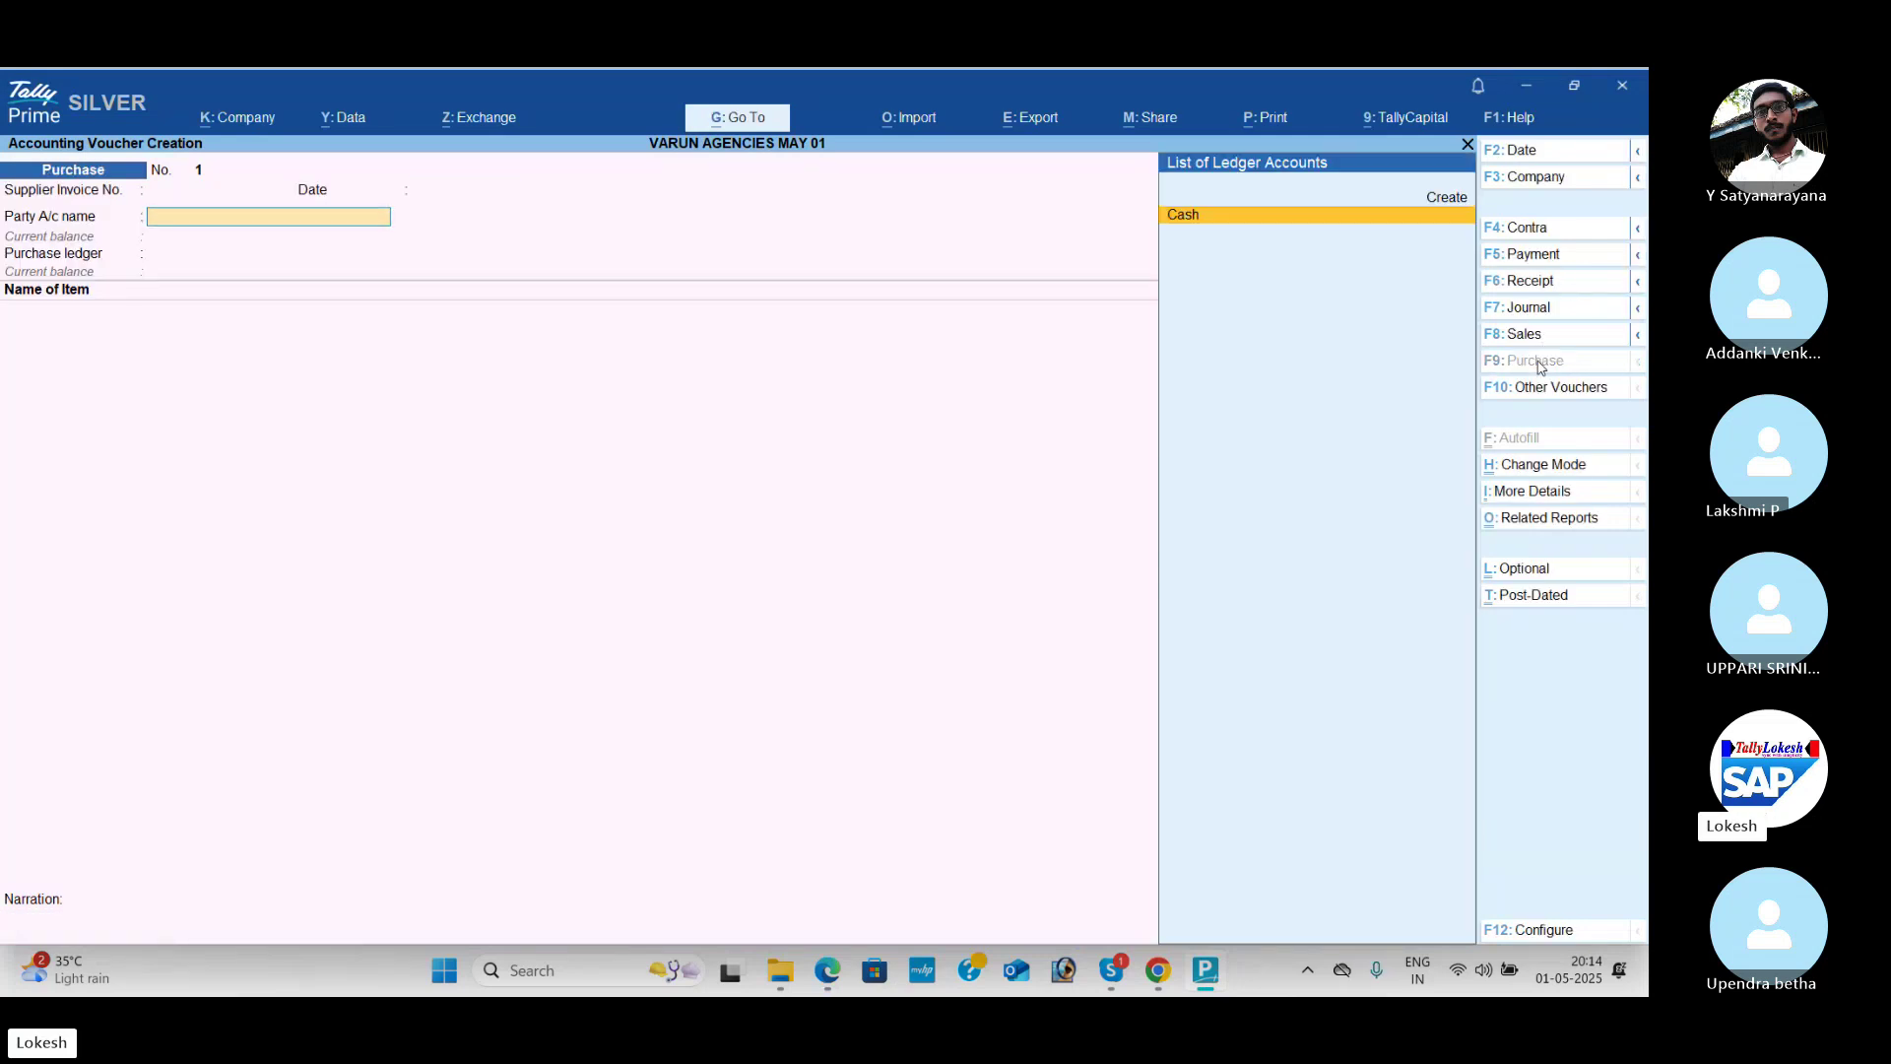
{"action": "key", "text": "alt+c"}
{"action": "key", "text": "alt+Tab"}
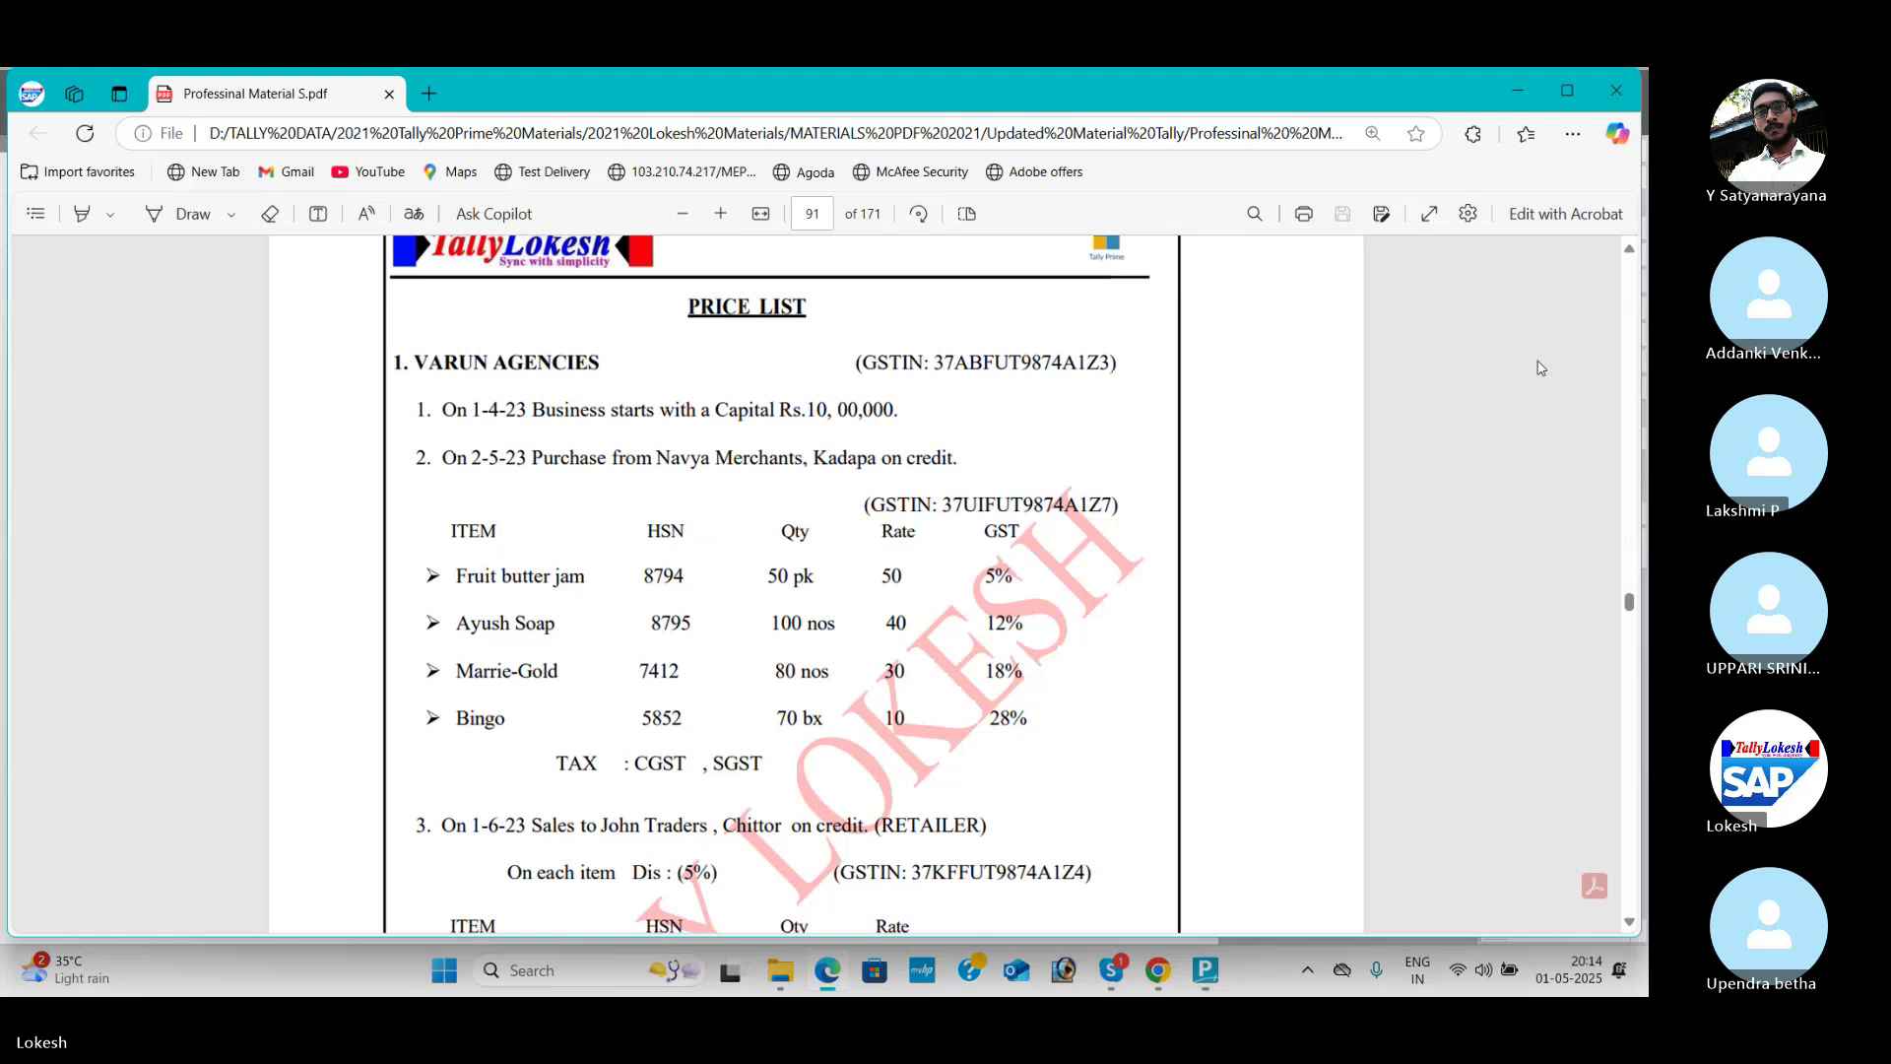
{"action": "key", "text": "alt+Tab"}
{"action": "type", "text": "N"}
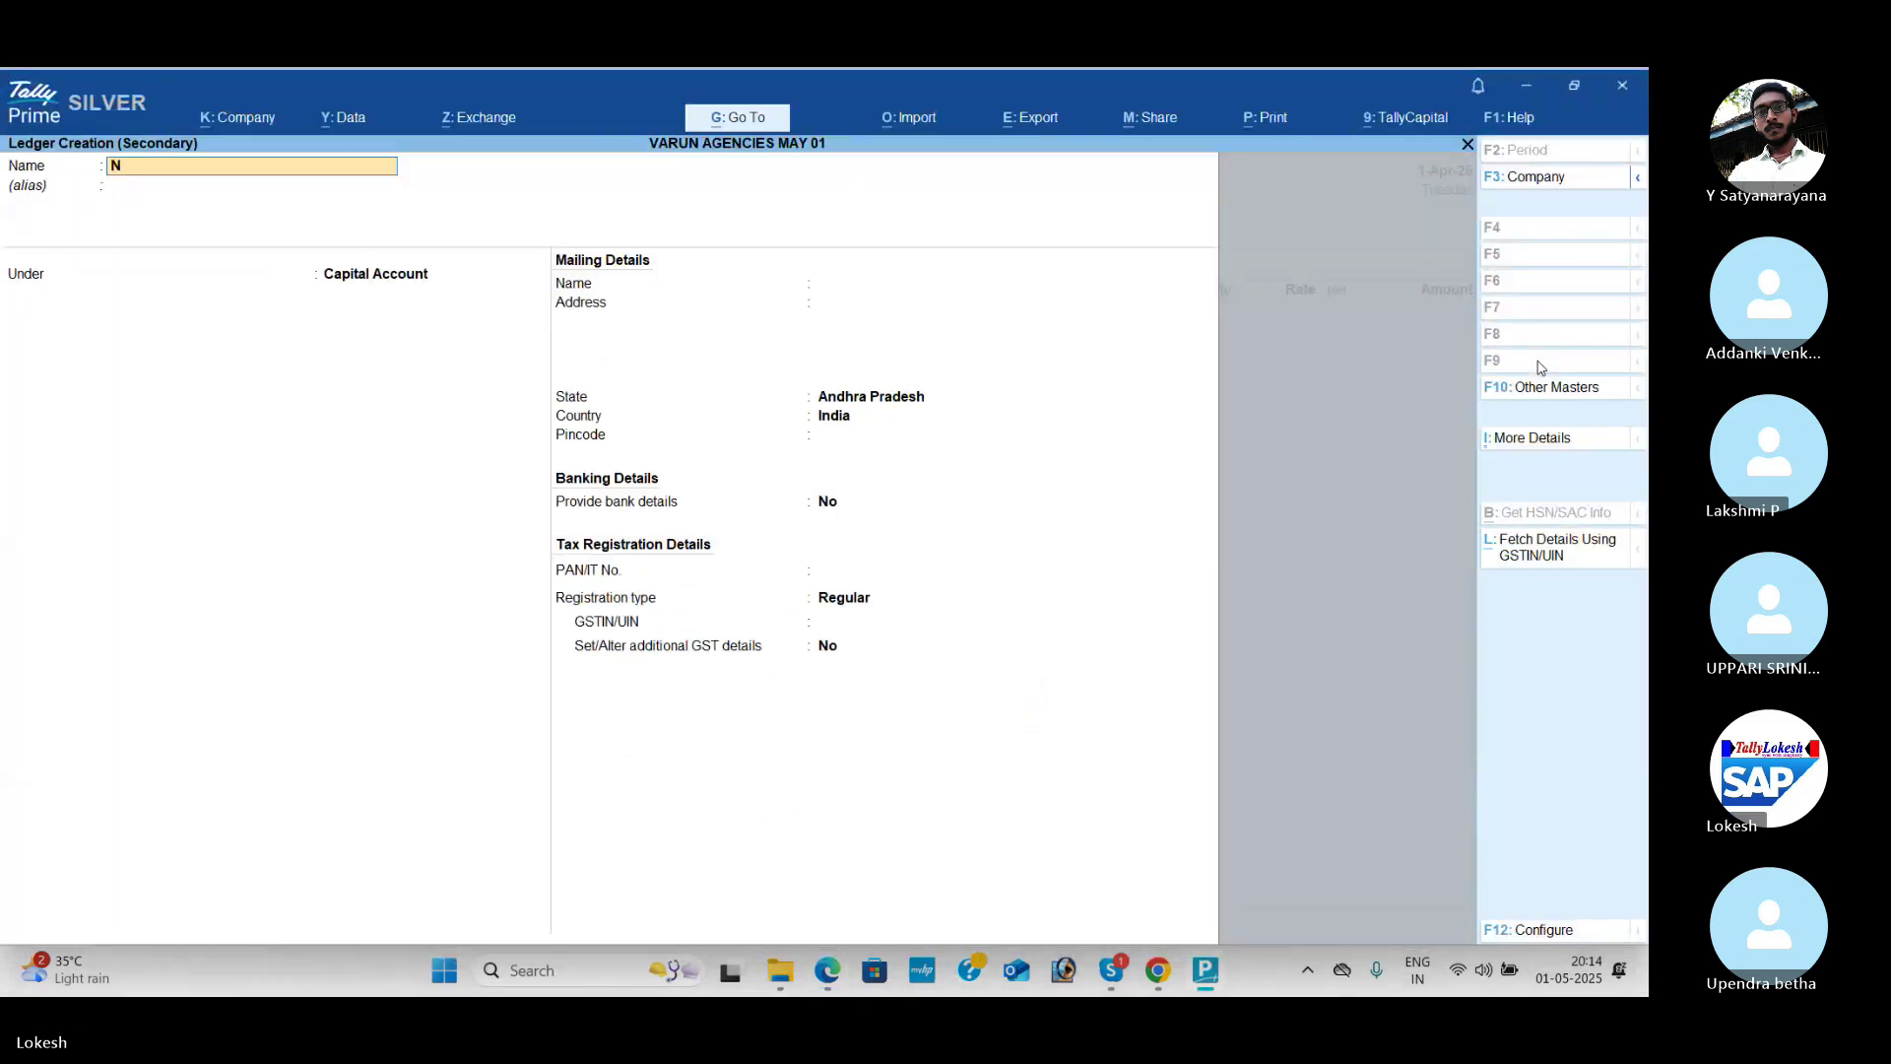
{"action": "type", "text": "avya merchants"}
{"action": "key", "text": "Return"}
{"action": "type", "text": "Sun"}
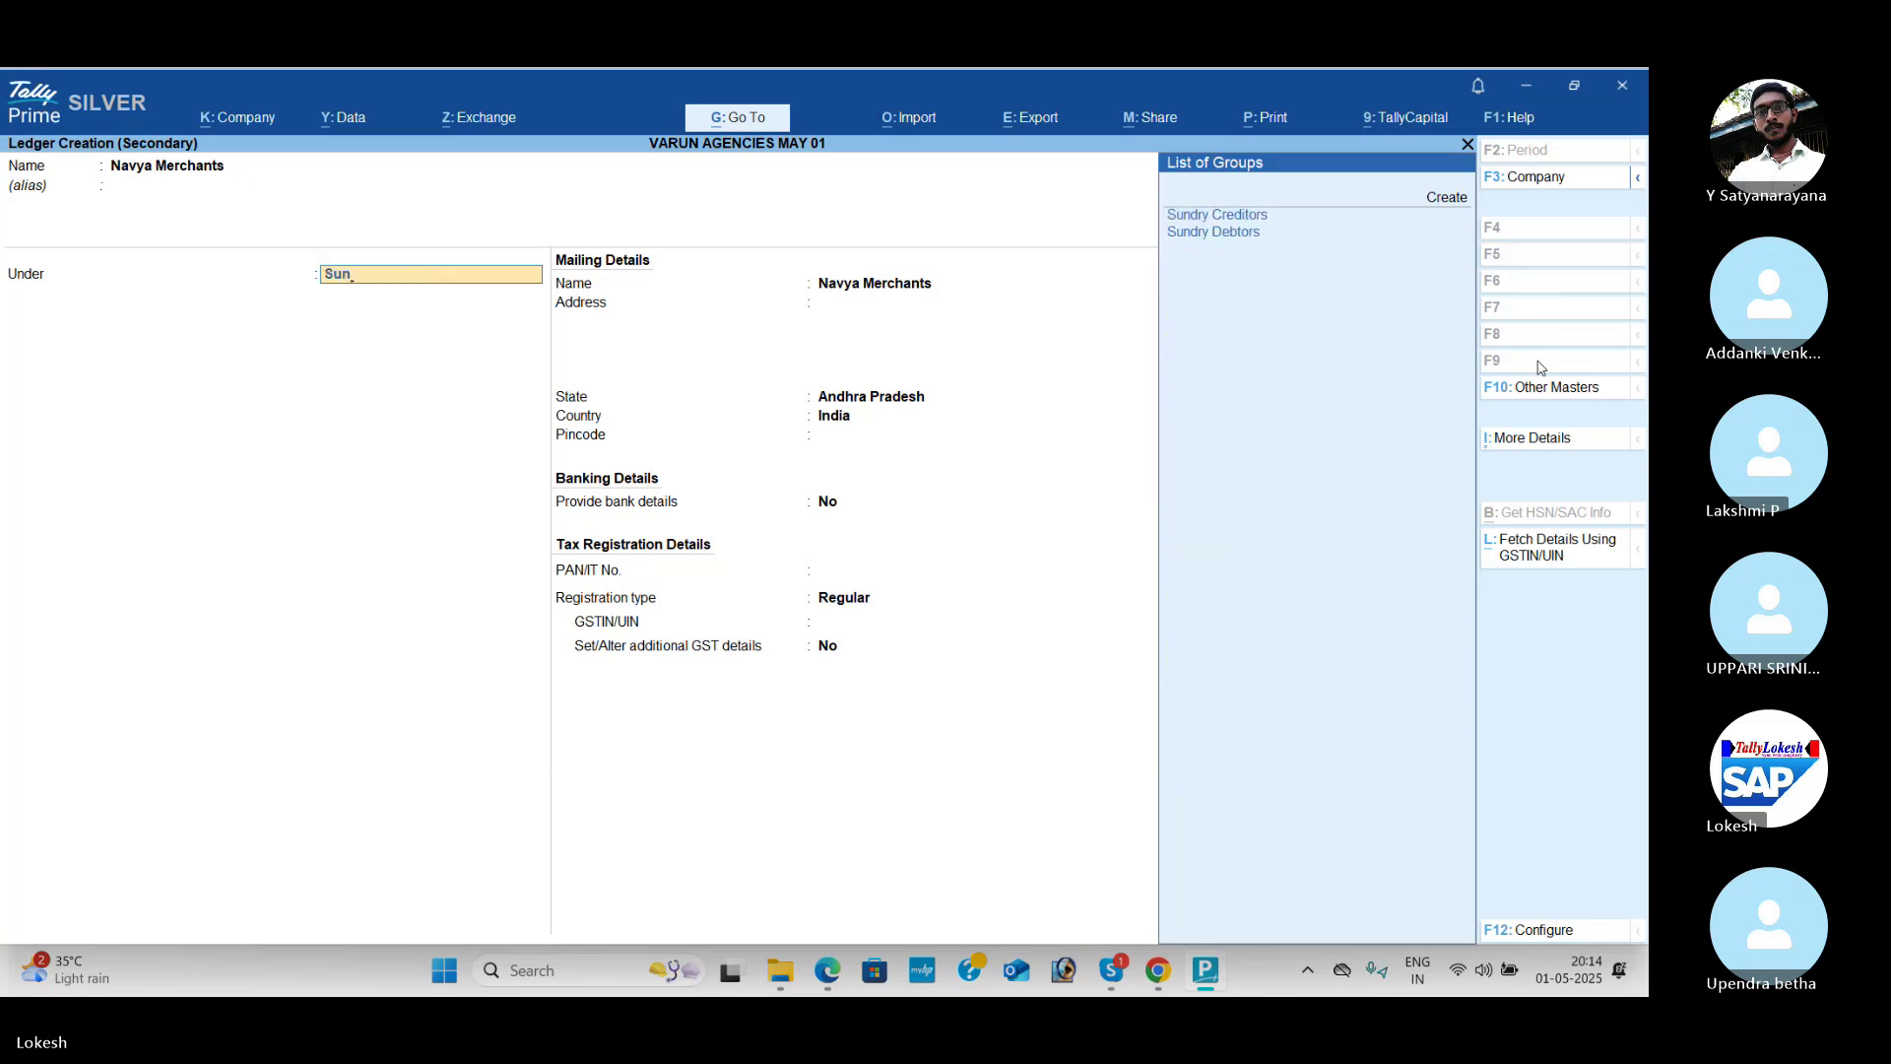
{"action": "key", "text": "Return"}
{"action": "key", "text": "Return"}
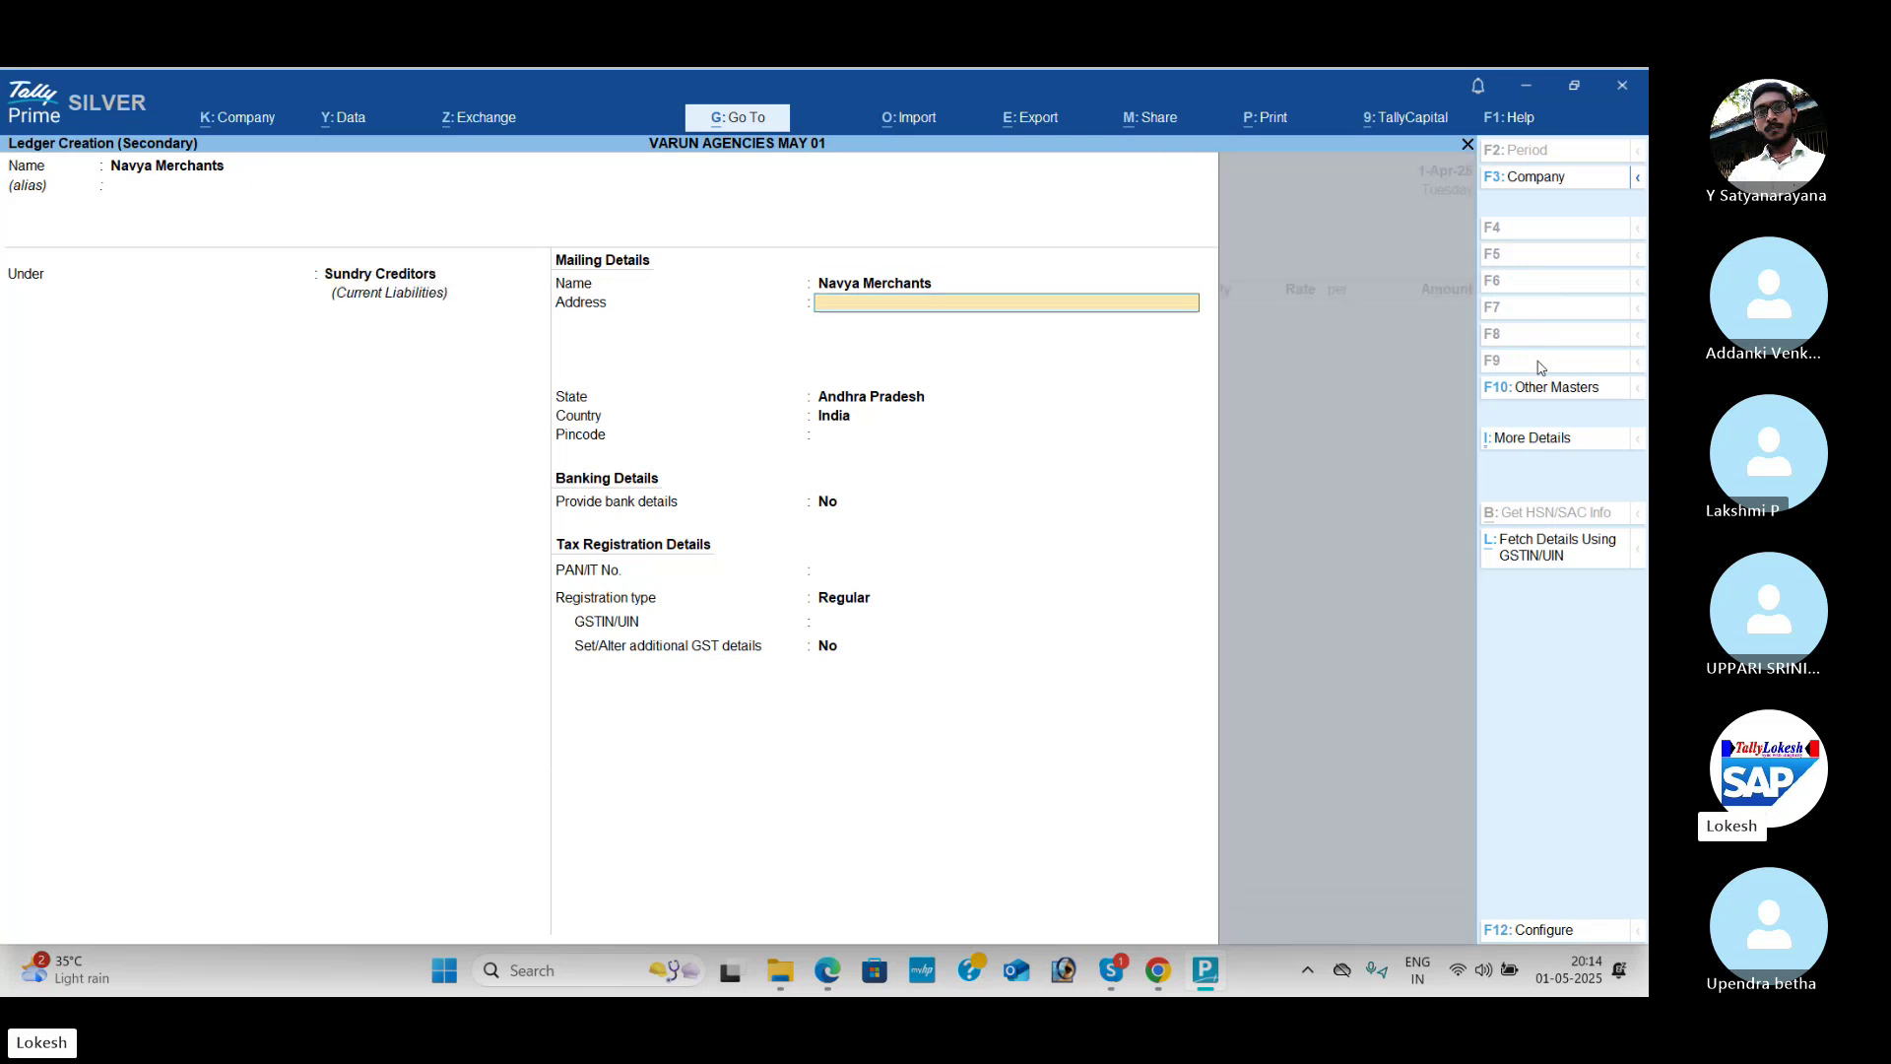
Step: Enter state code 37 as the GSTIN for Navya Merchants, save the ledger, and accept the party details
{"action": "key", "text": "Return"}
{"action": "key", "text": "Return"}
{"action": "key", "text": "Return"}
{"action": "key", "text": "Return"}
{"action": "key", "text": "Return"}
{"action": "key", "text": "Return"}
{"action": "key", "text": "Return"}
{"action": "type", "text": "37"}
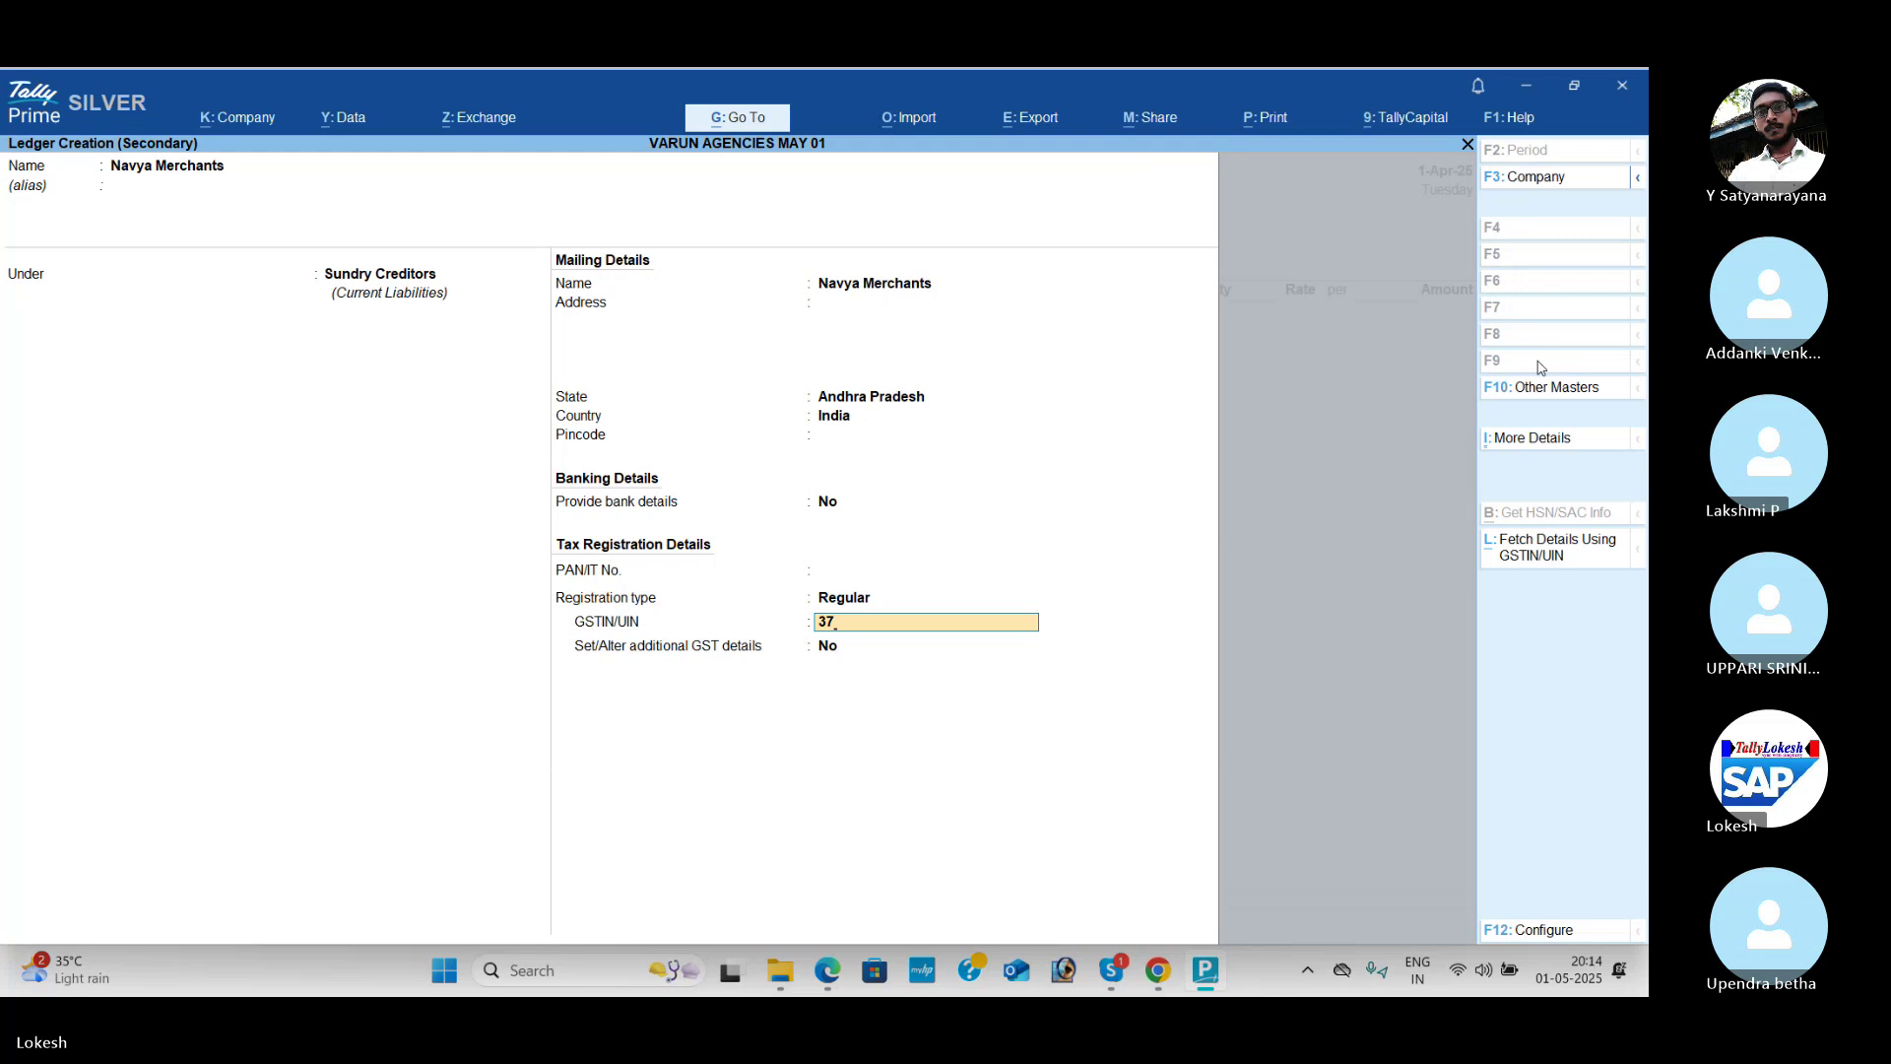
{"action": "key", "text": "Return"}
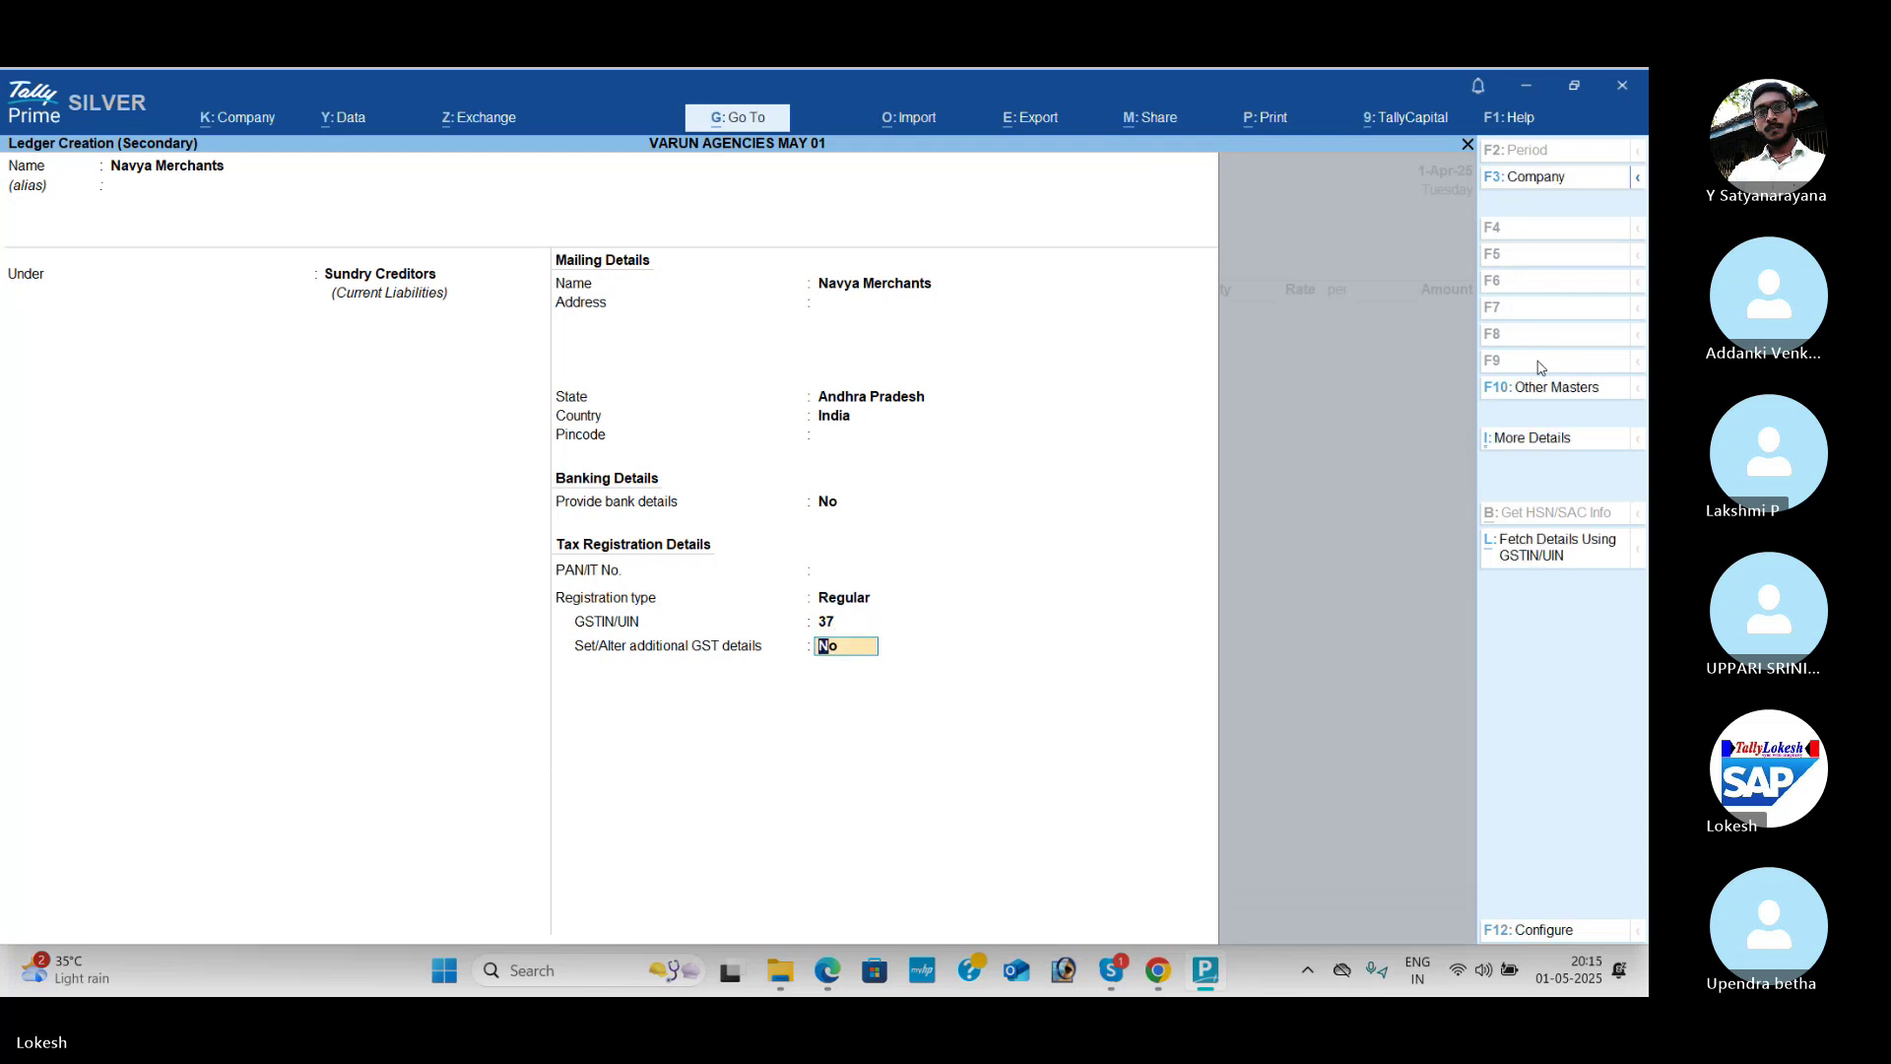
{"action": "key", "text": "Return"}
{"action": "key", "text": "Return"}
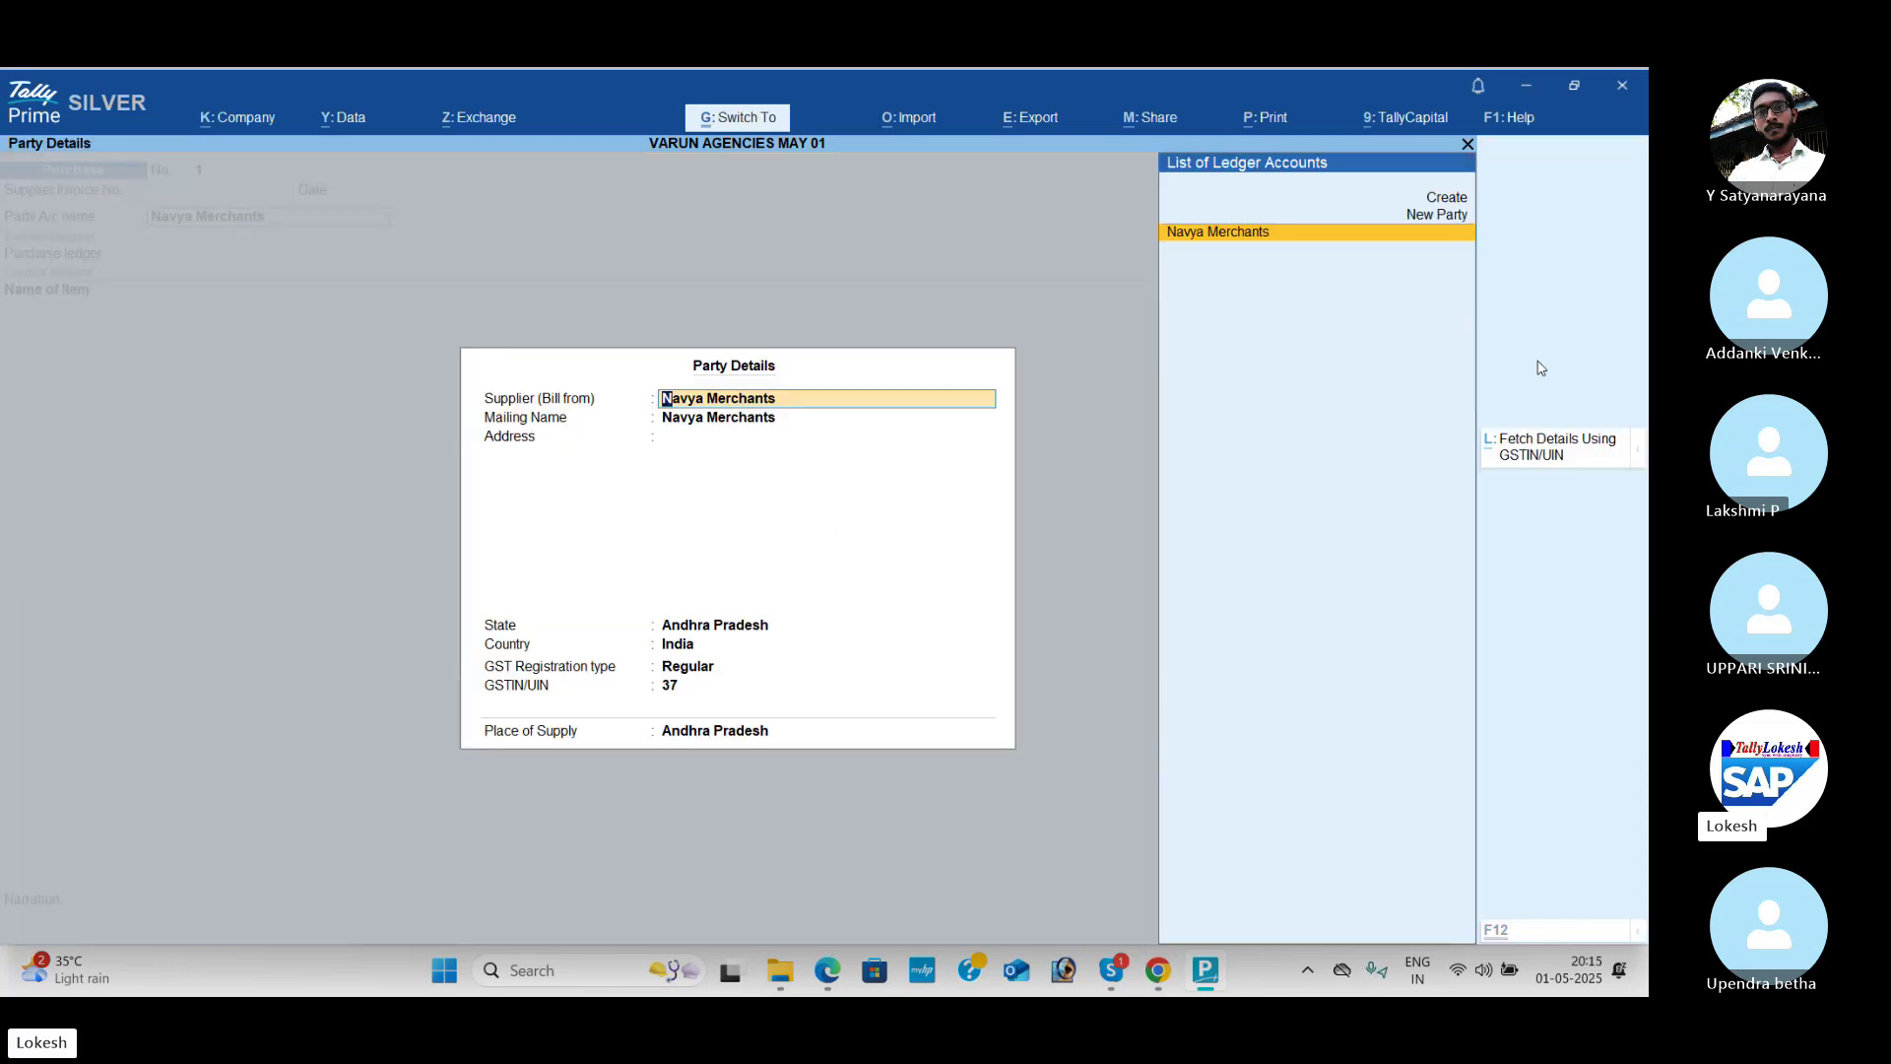
{"action": "key", "text": "ctrl+a"}
Step: From the voucher's purchase ledger field, create a ledger named Purchase under the Purchase Accounts group
{"action": "key", "text": "alt+c"}
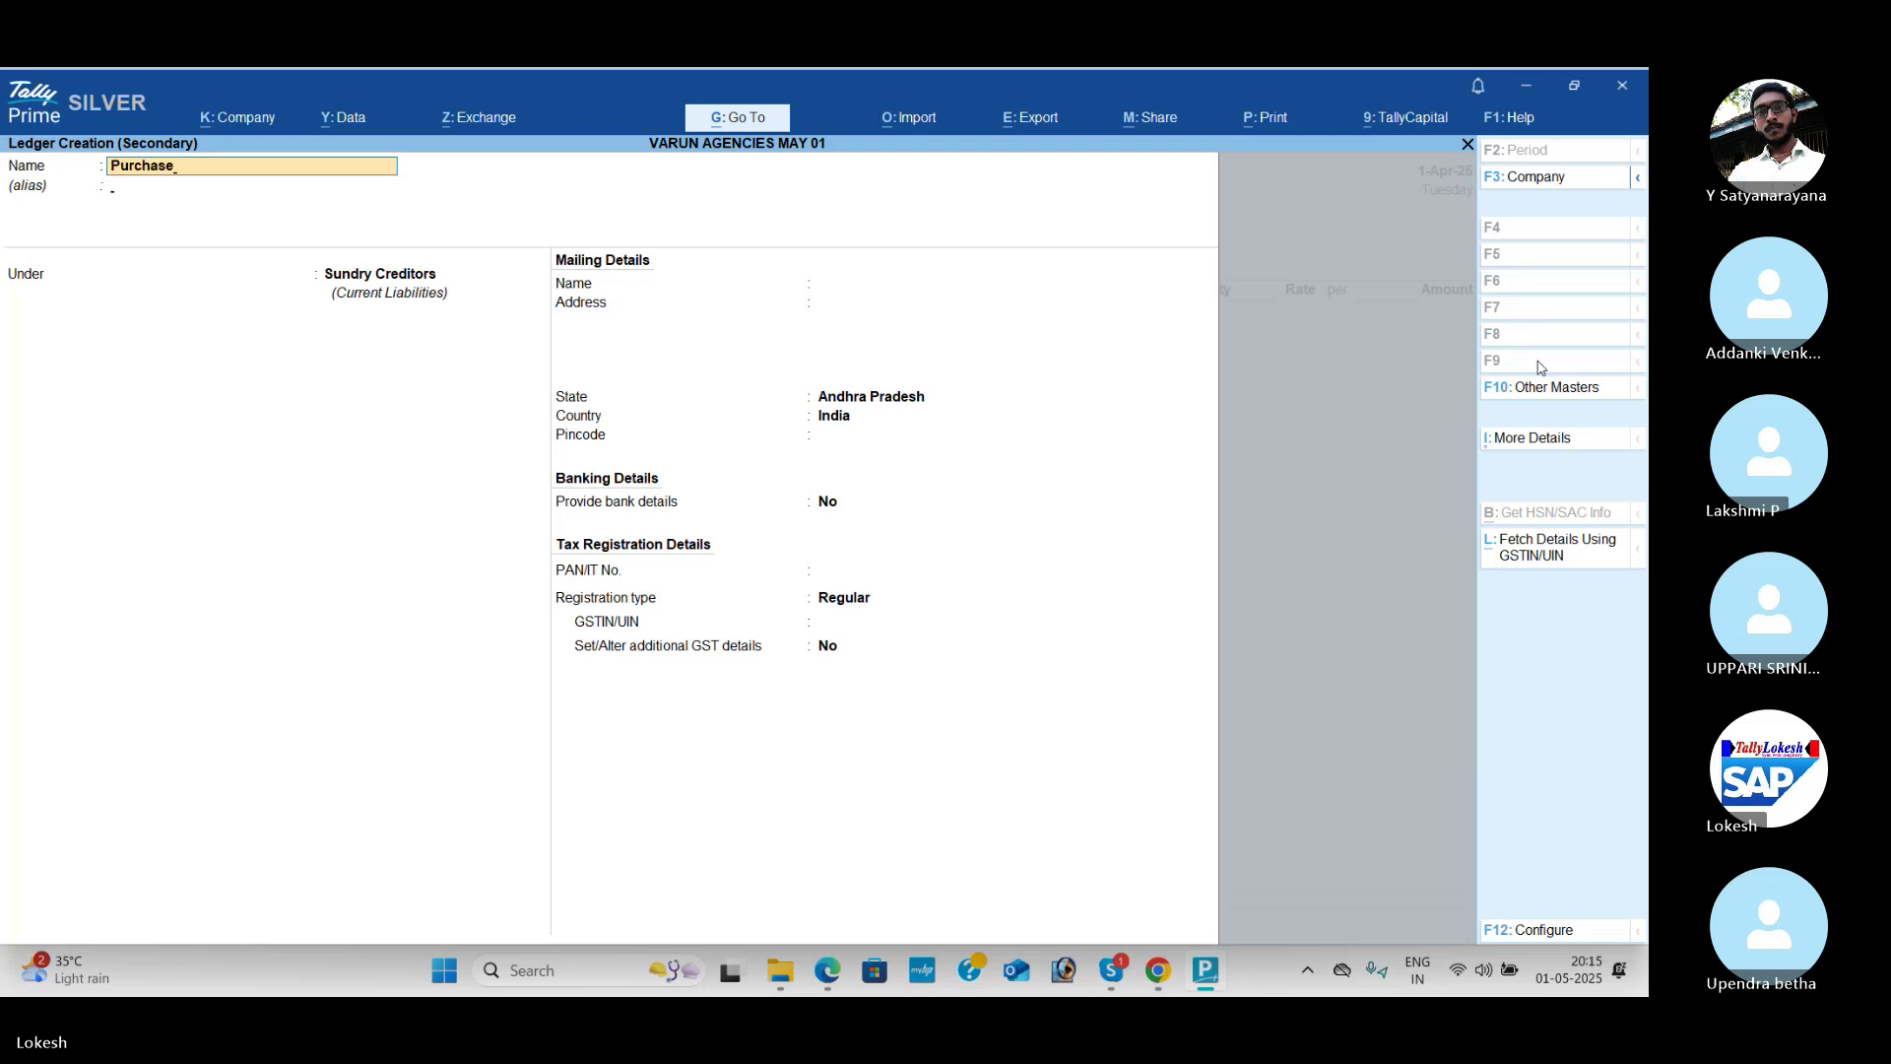
{"action": "key", "text": "Return"}
{"action": "key", "text": "Return"}
{"action": "type", "text": "Pu"}
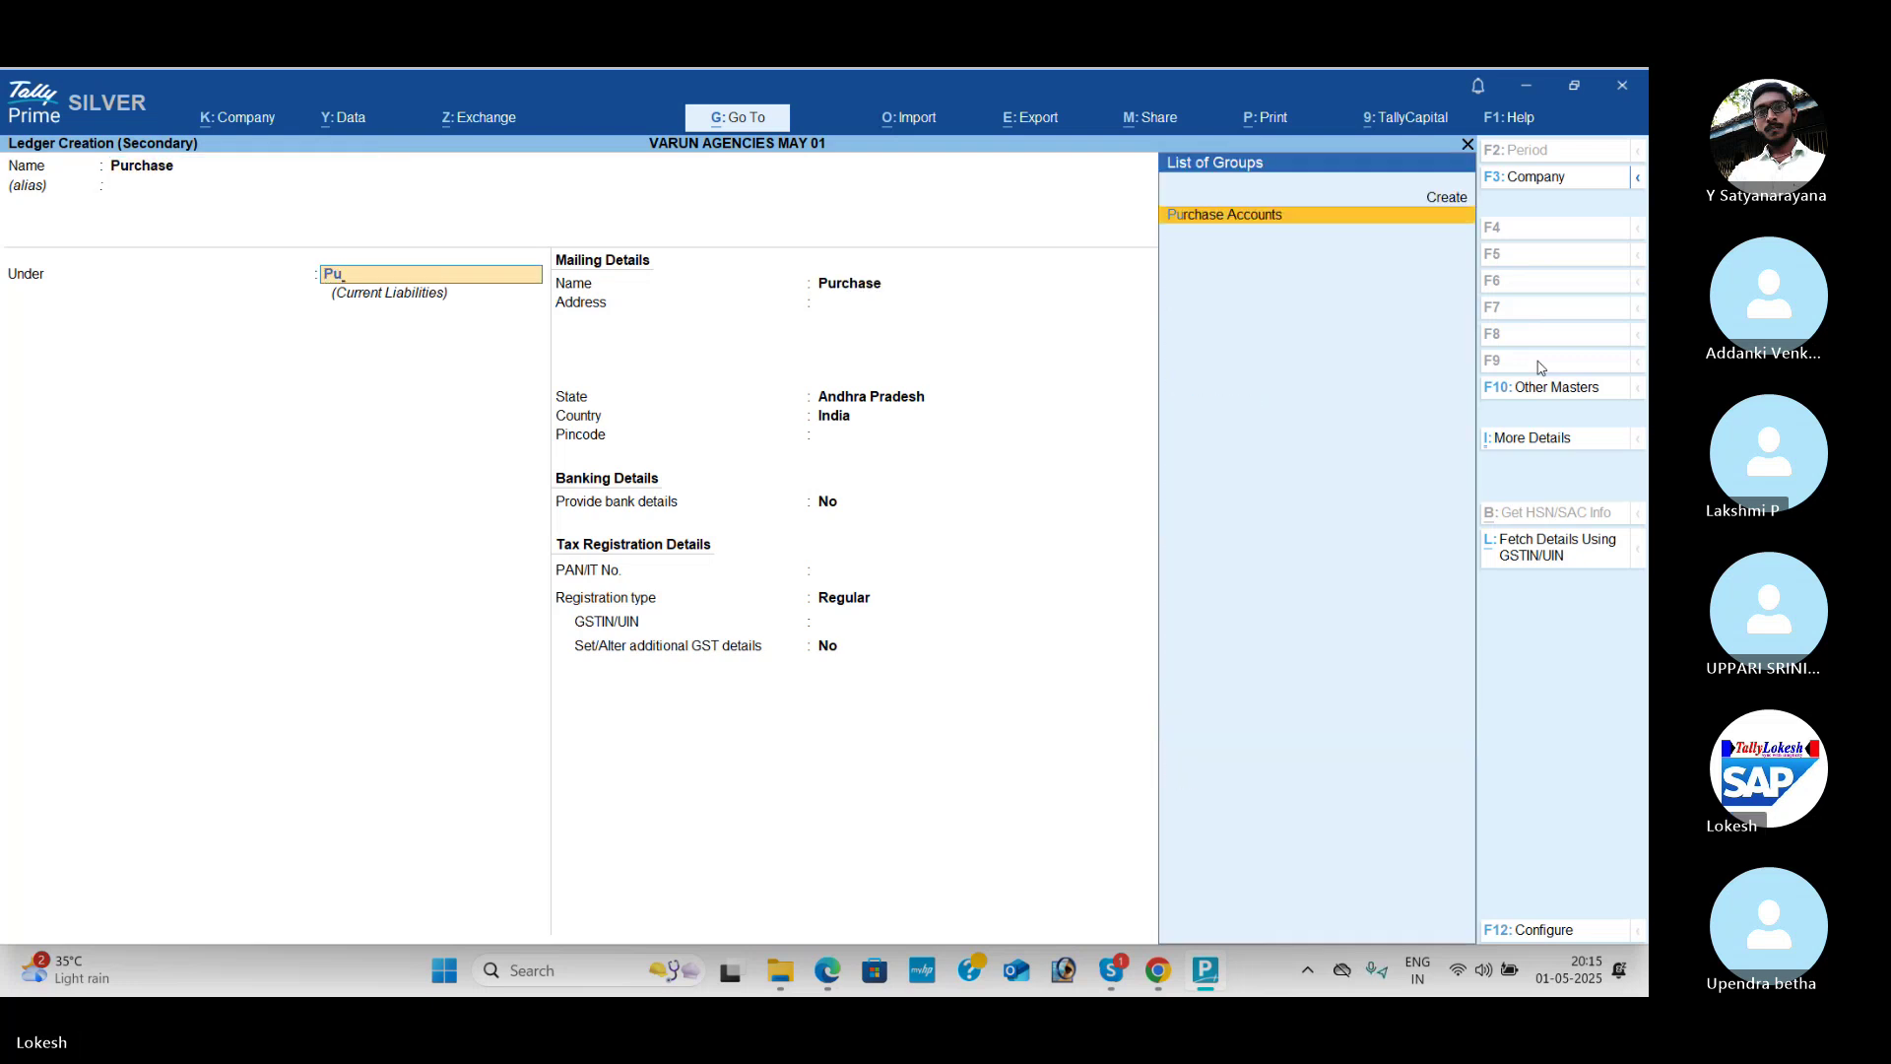
{"action": "key", "text": "Return"}
Step: Set the Purchase ledger's type of supply to Goods and save the ledger into the voucher
{"action": "key", "text": "Return"}
{"action": "key", "text": "Return"}
{"action": "key", "text": "Return"}
{"action": "key", "text": "Return"}
{"action": "key", "text": "Return"}
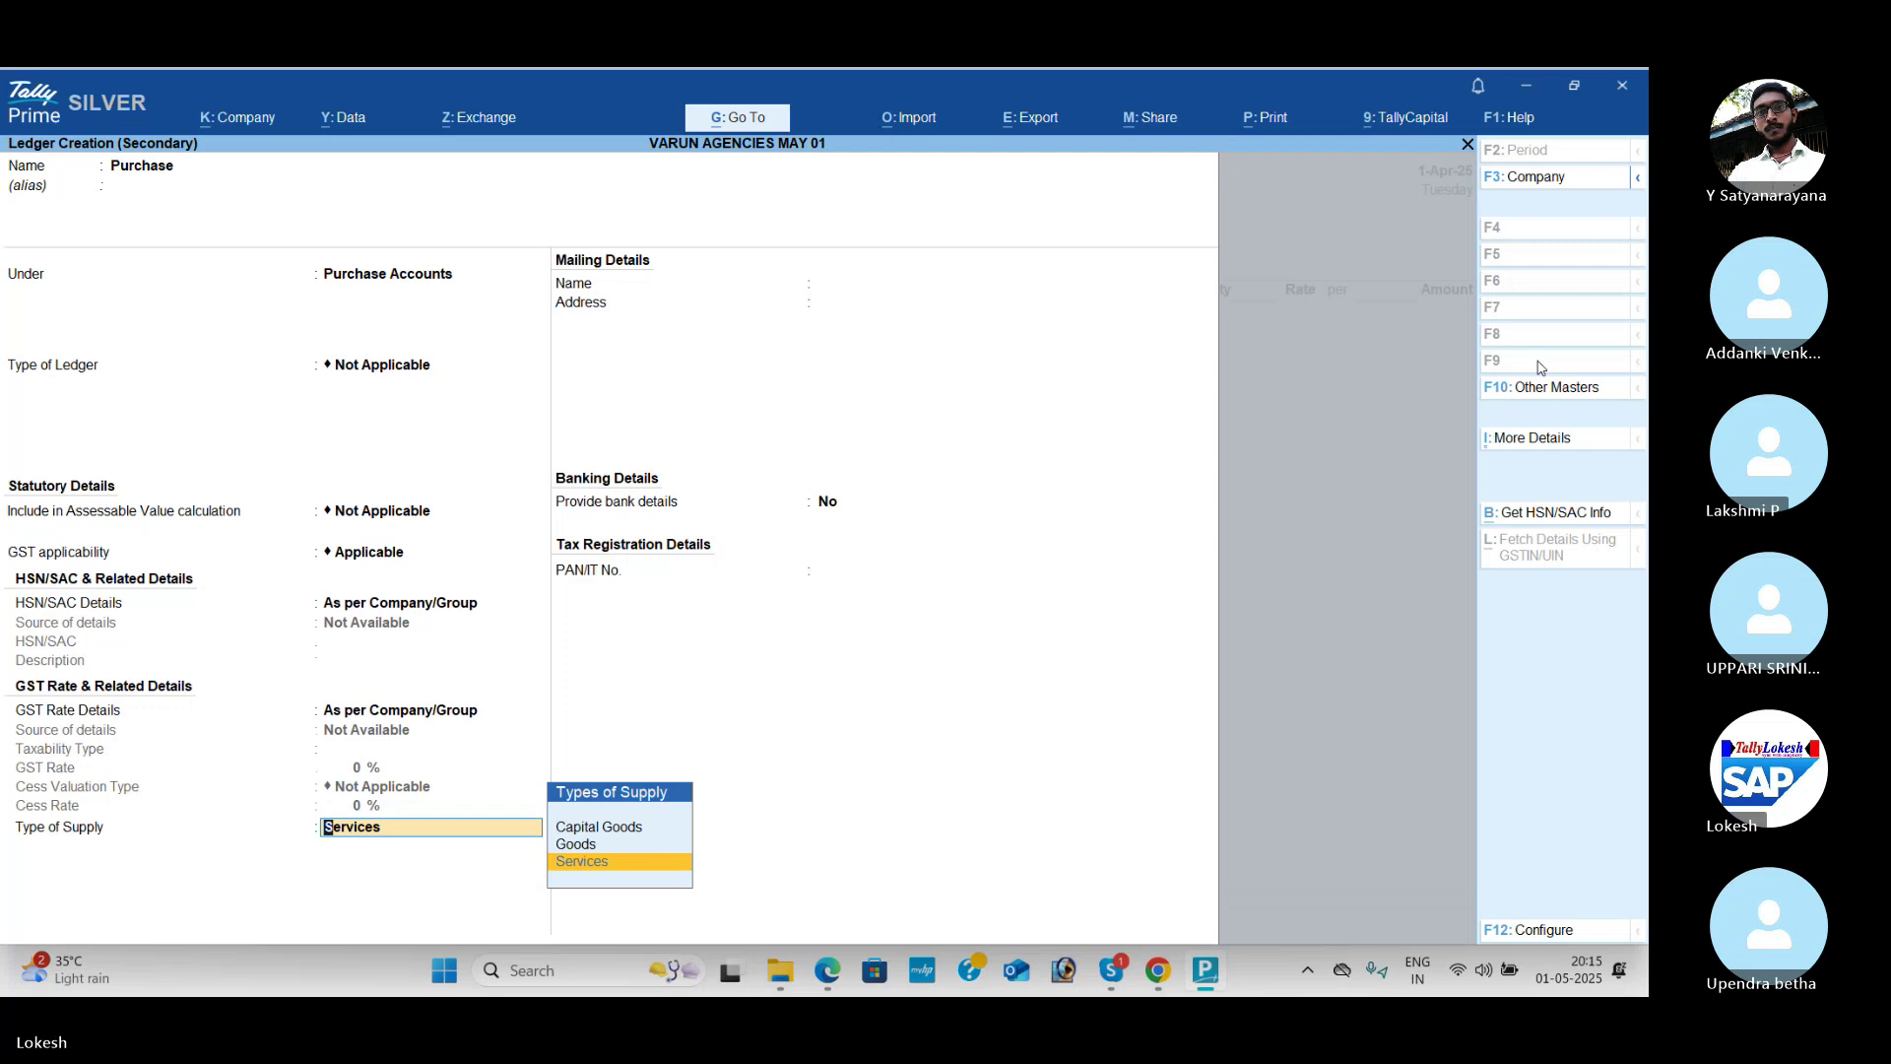
{"action": "key", "text": "Up"}
{"action": "key", "text": "Return"}
{"action": "key", "text": "Return"}
{"action": "key", "text": "Return"}
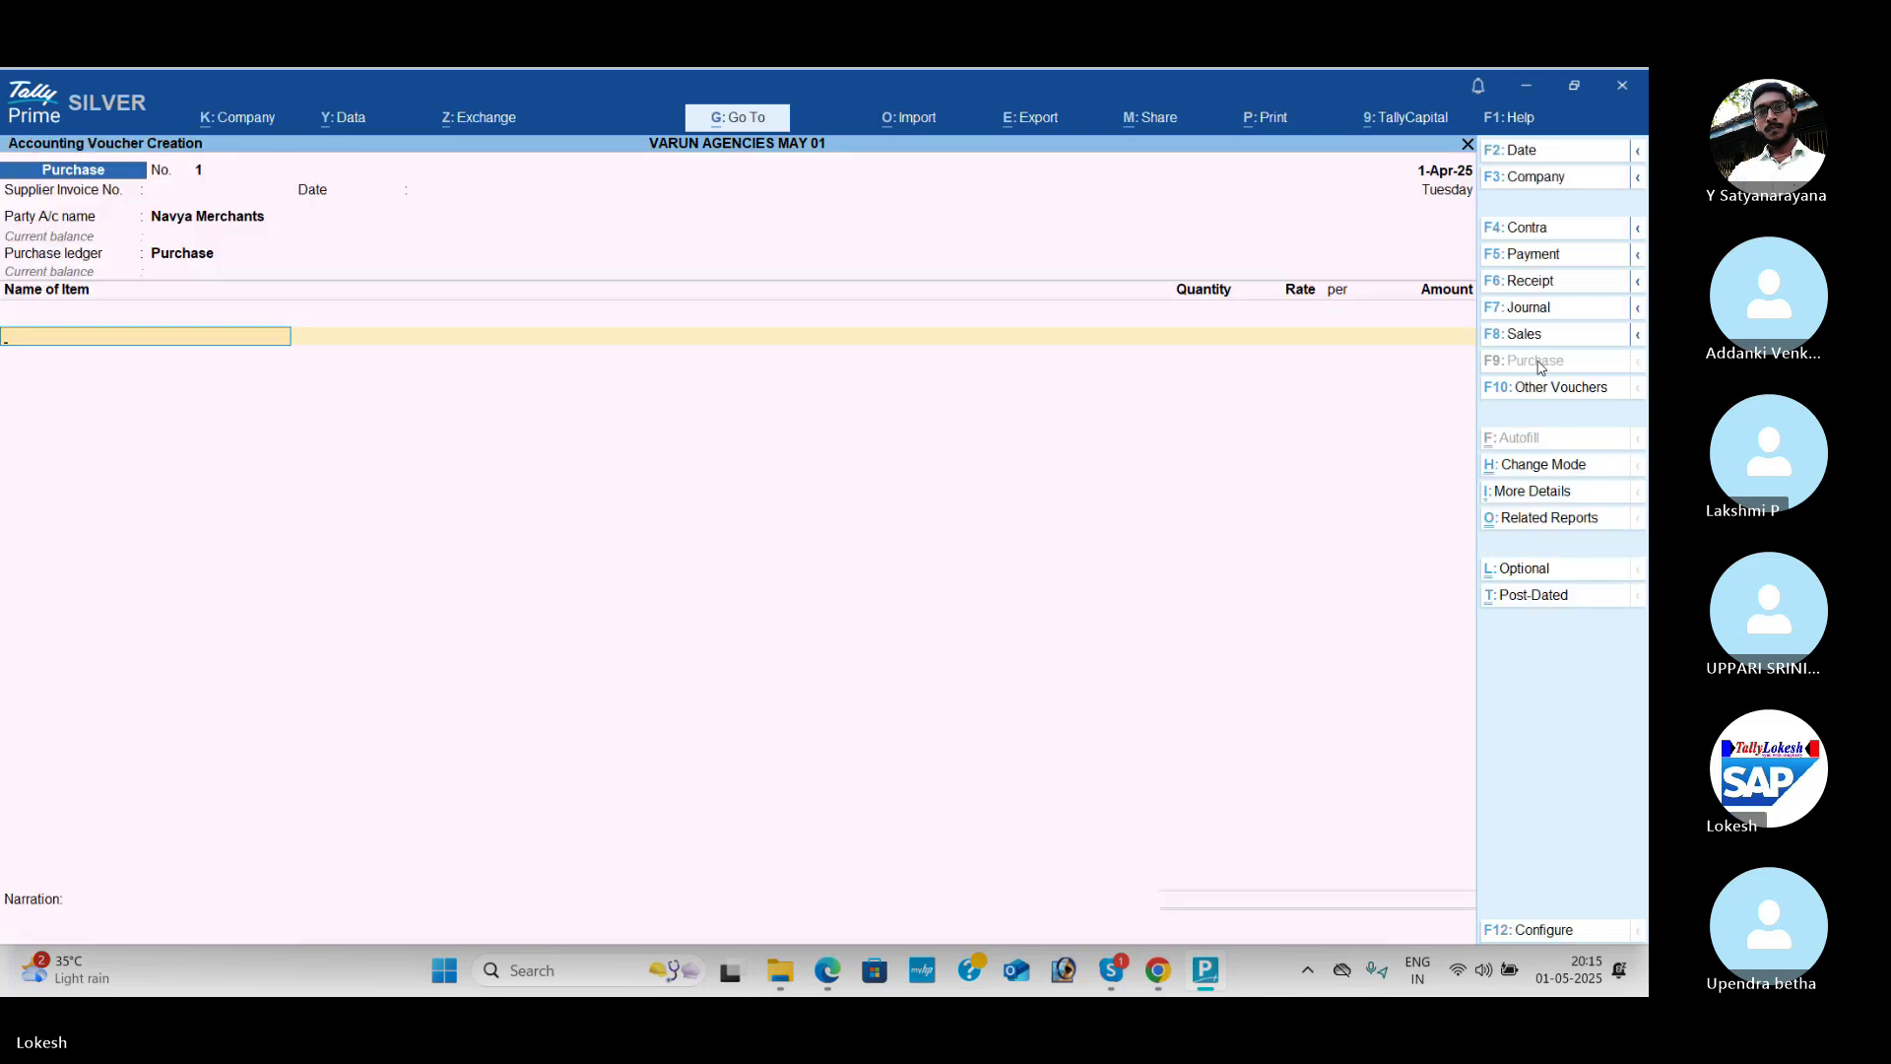
Step: From the purchase voucher, start a stock item named Fruit Butter Jam under Primary, following the item list in the PDF
{"action": "key", "text": "alt+c"}
{"action": "key", "text": "alt+Tab"}
{"action": "scroll", "coordinate": [1541, 367], "scroll_direction": "down", "scroll_amount": 1}
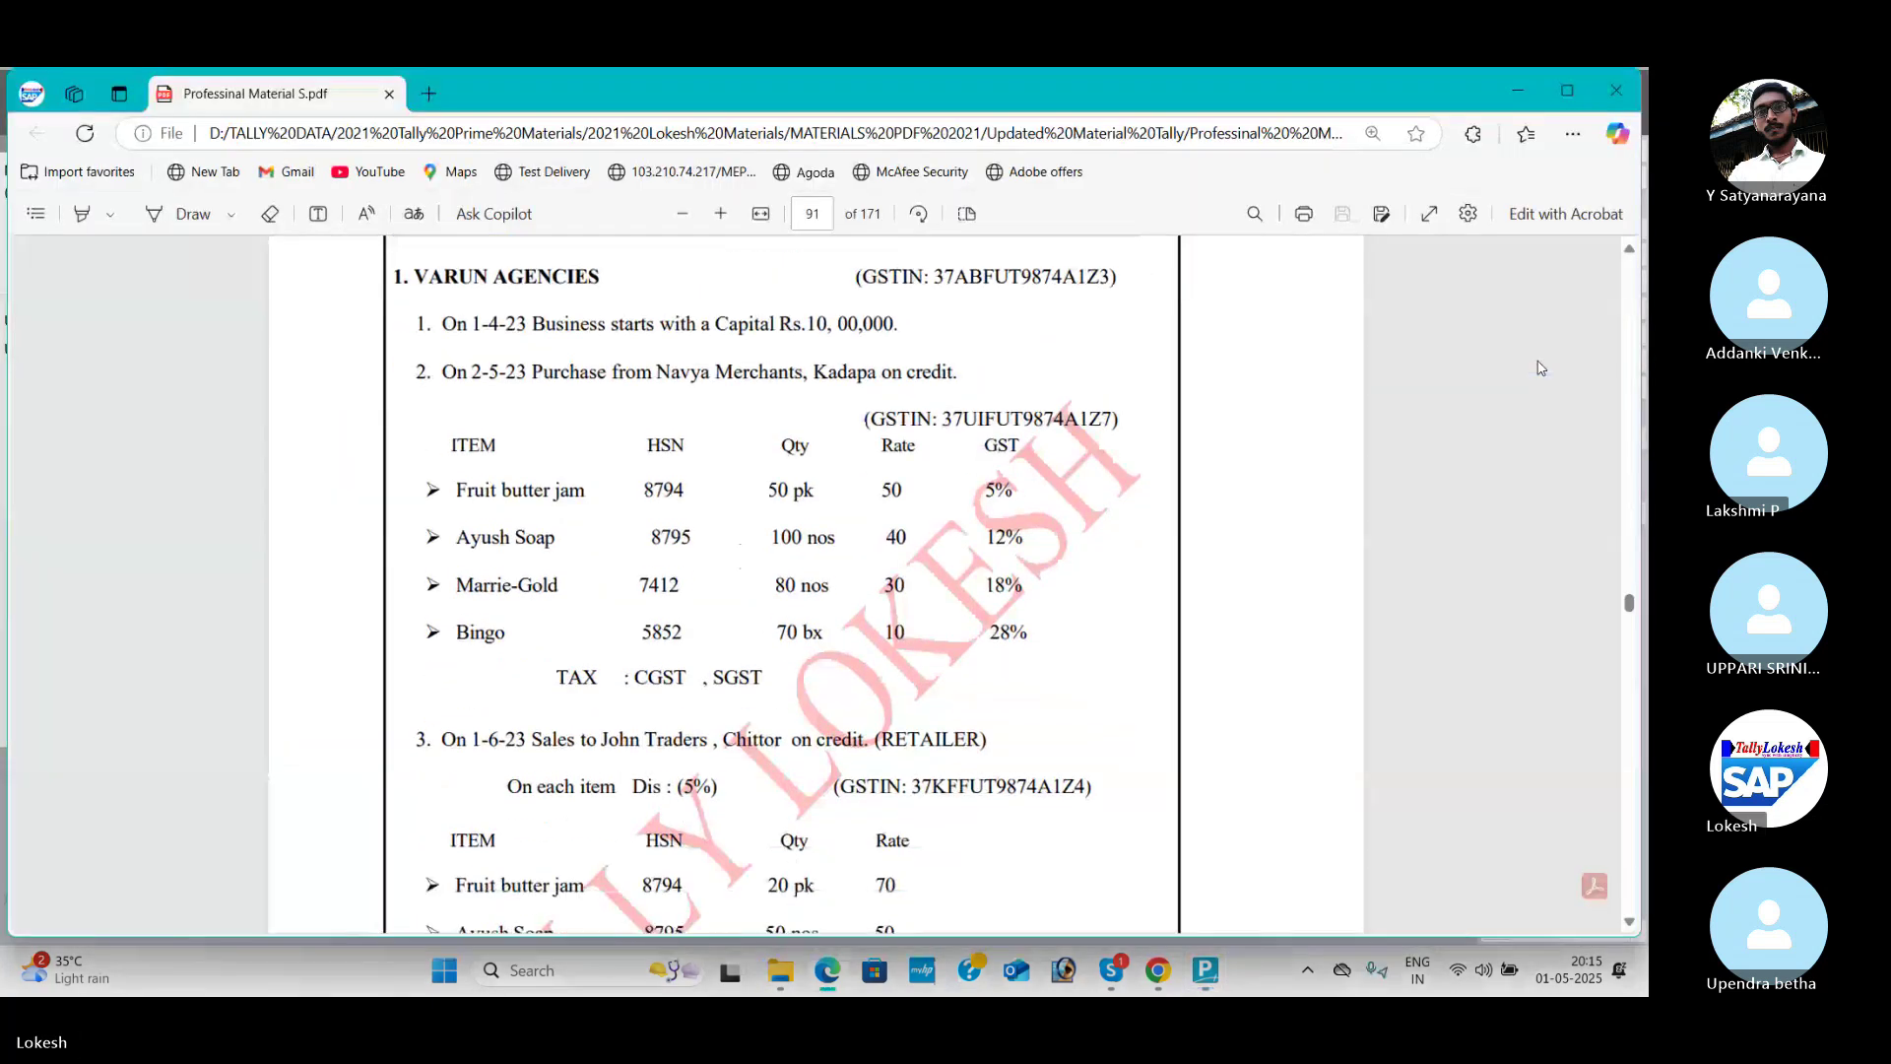
{"action": "scroll", "coordinate": [1541, 368], "scroll_direction": "down", "scroll_amount": 1}
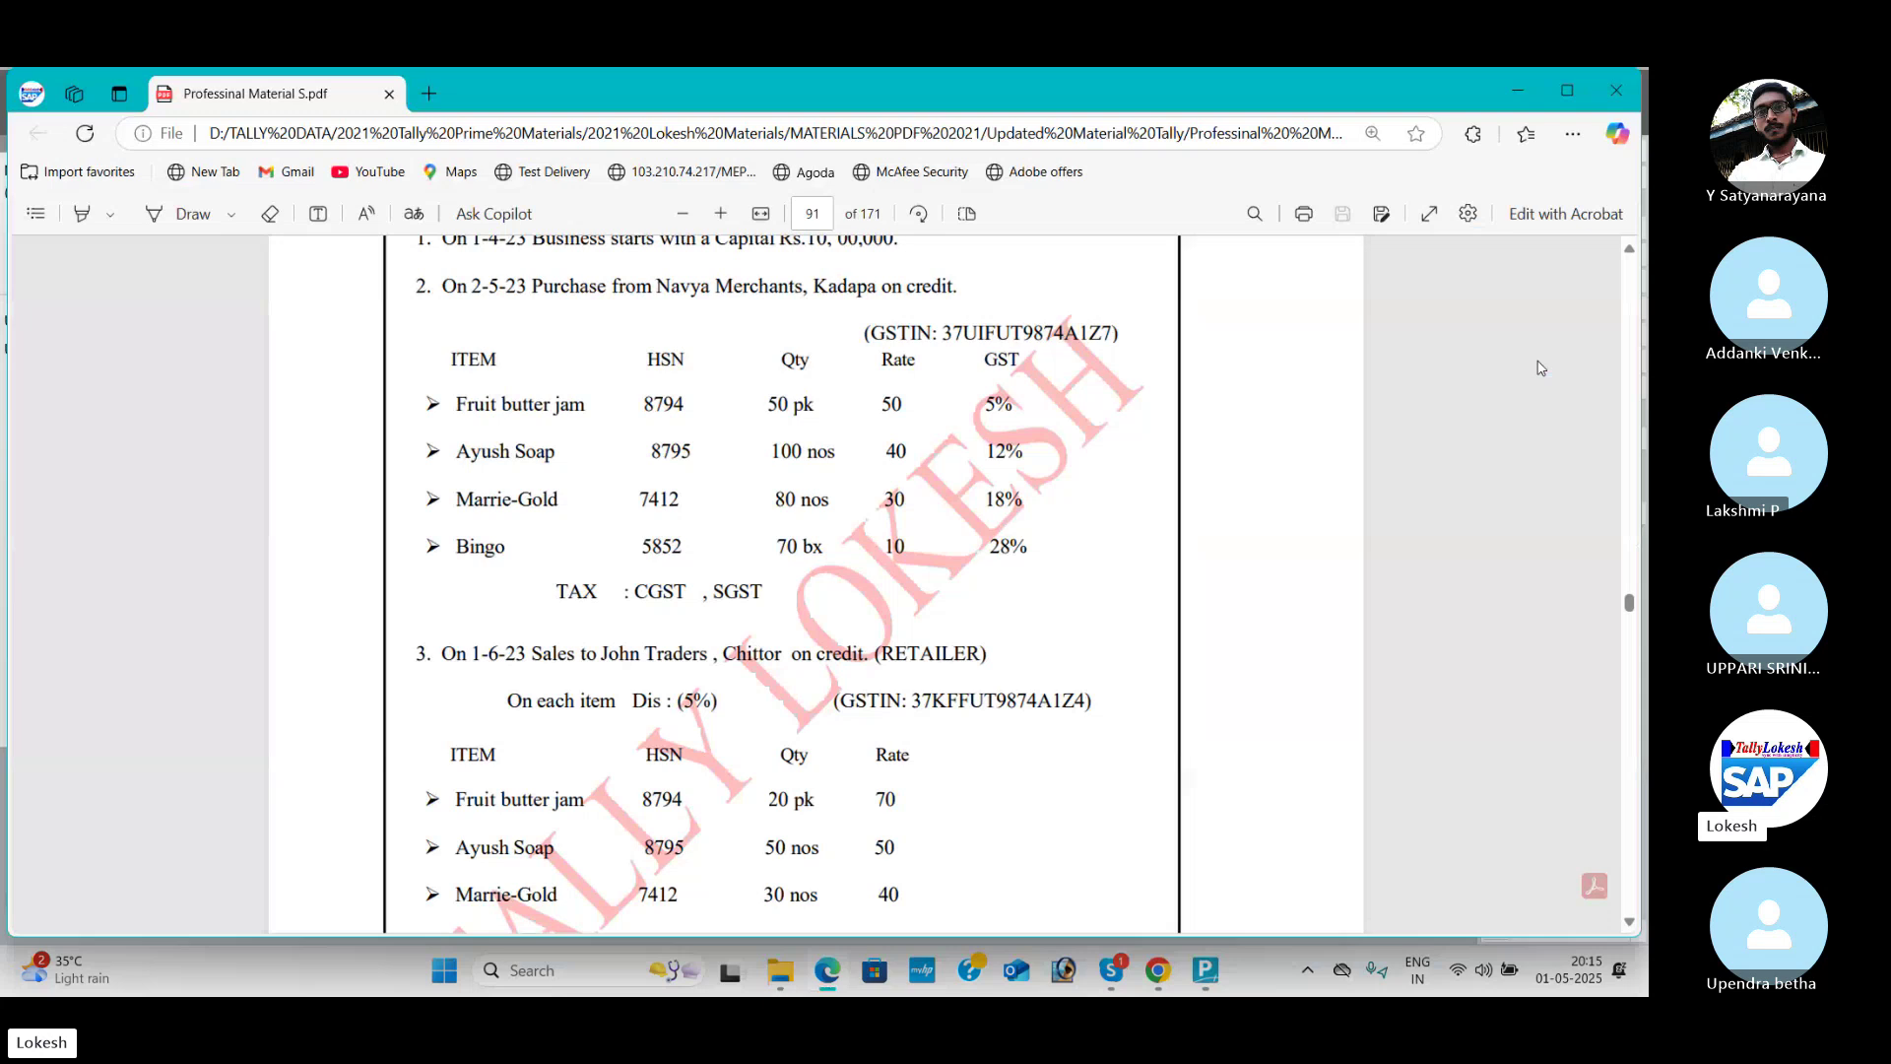
{"action": "key", "text": "alt+Tab"}
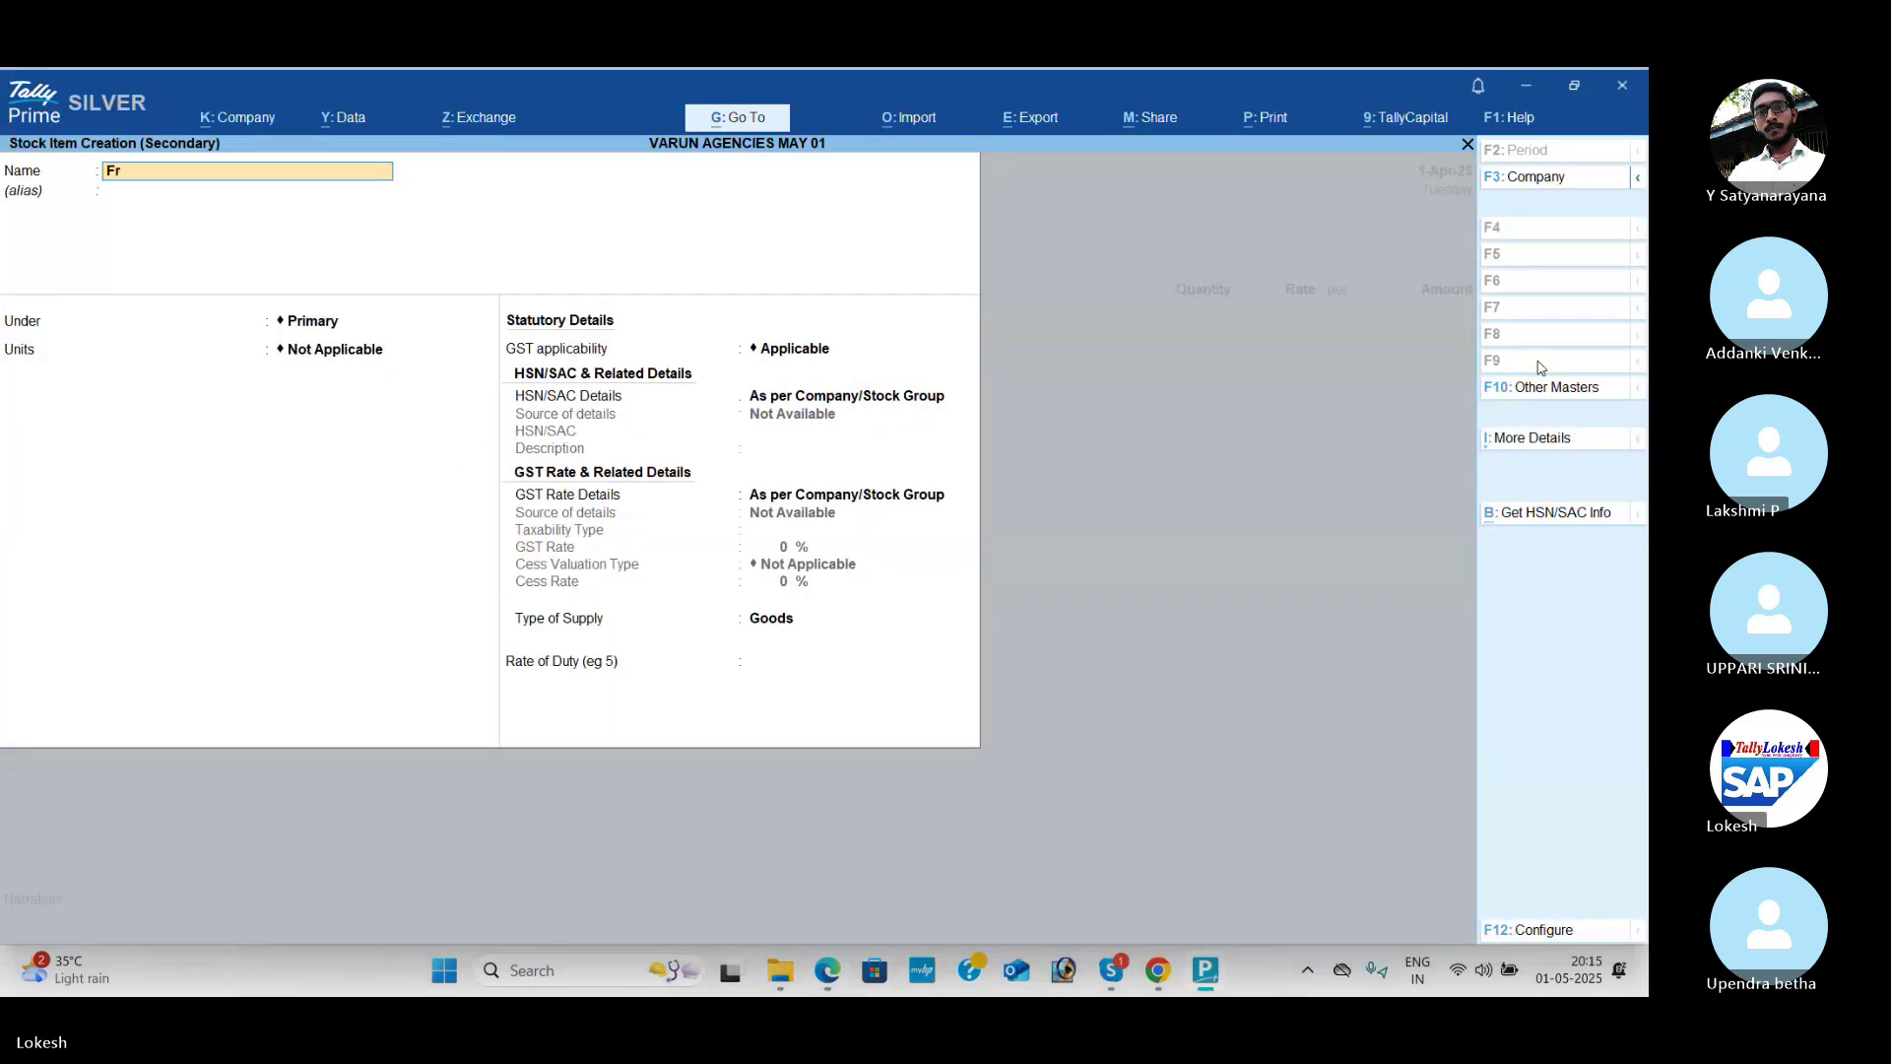
{"action": "type", "text": "u"}
{"action": "key", "text": "Return"}
{"action": "key", "text": "Return"}
{"action": "key", "text": "Return"}
Step: Create a simple unit with symbol pk and unit quantity code PAC-PACKS for Fruit Butter Jam
{"action": "key", "text": "alt+c"}
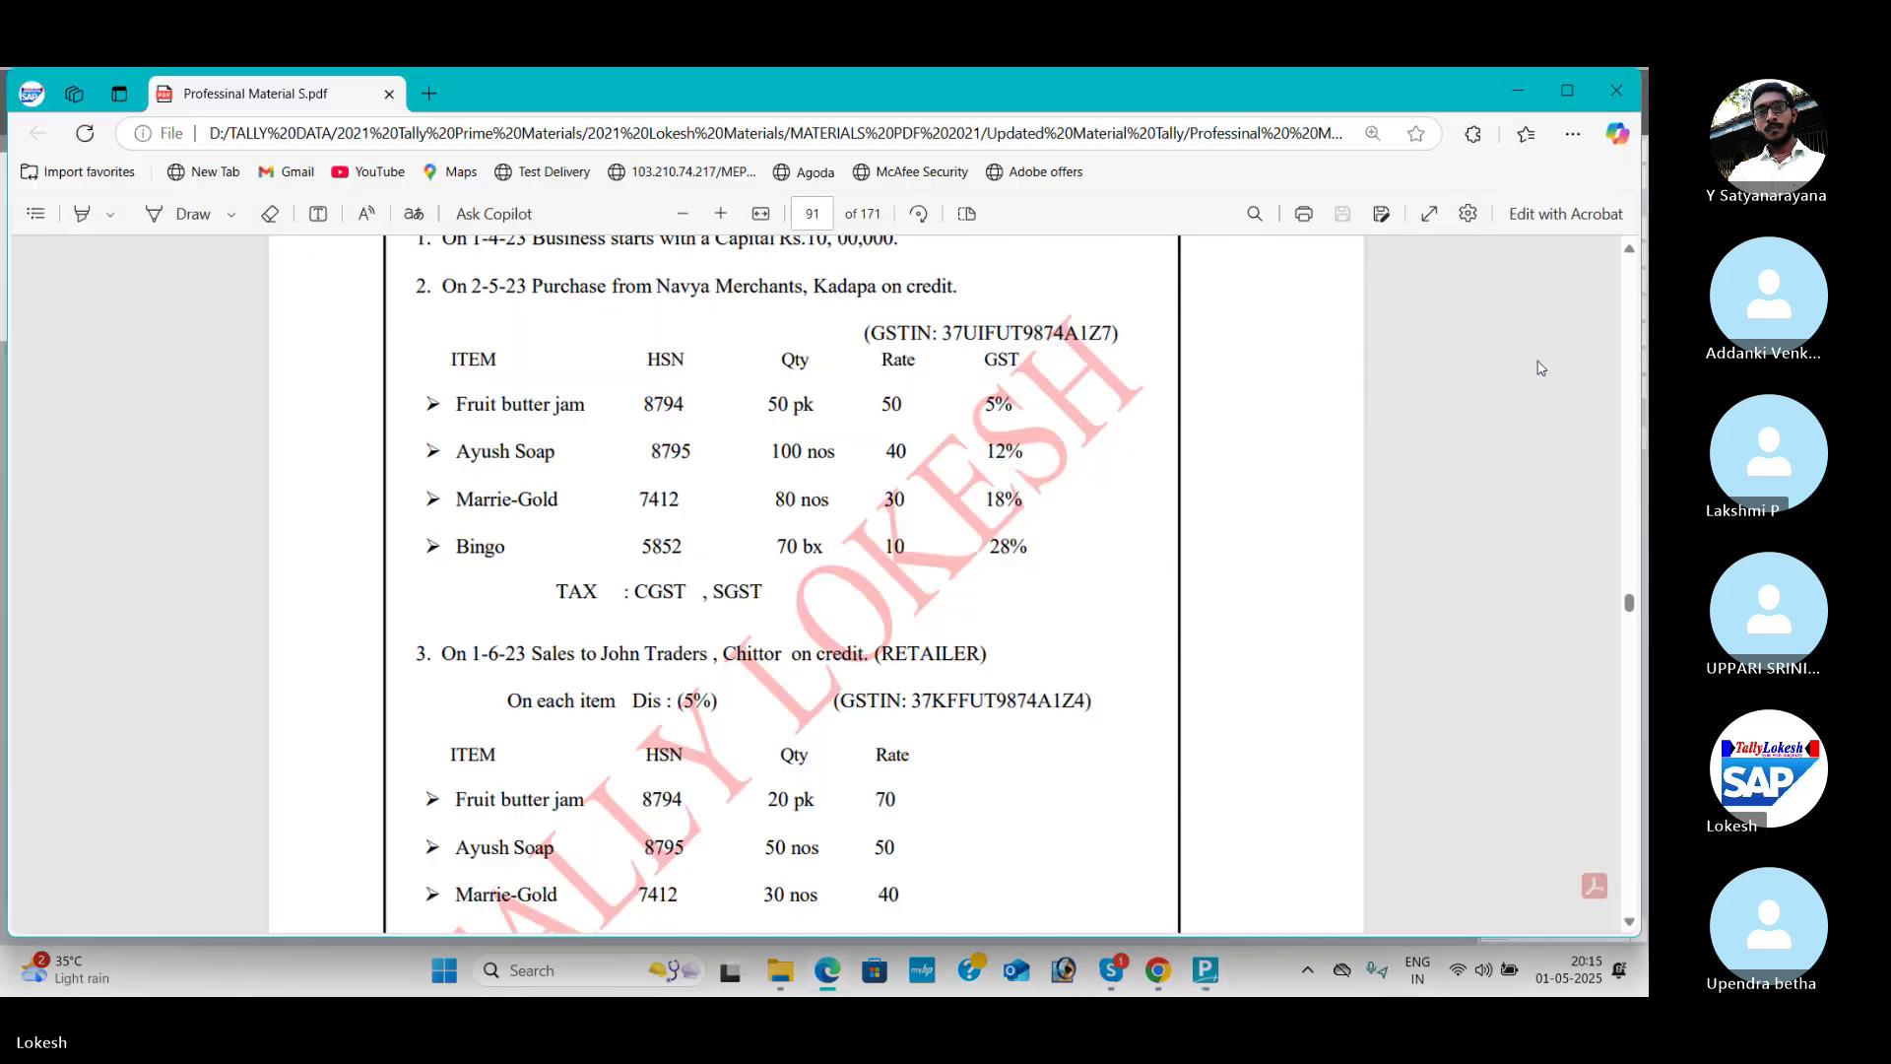
{"action": "type", "text": "pk"}
{"action": "key", "text": "Return"}
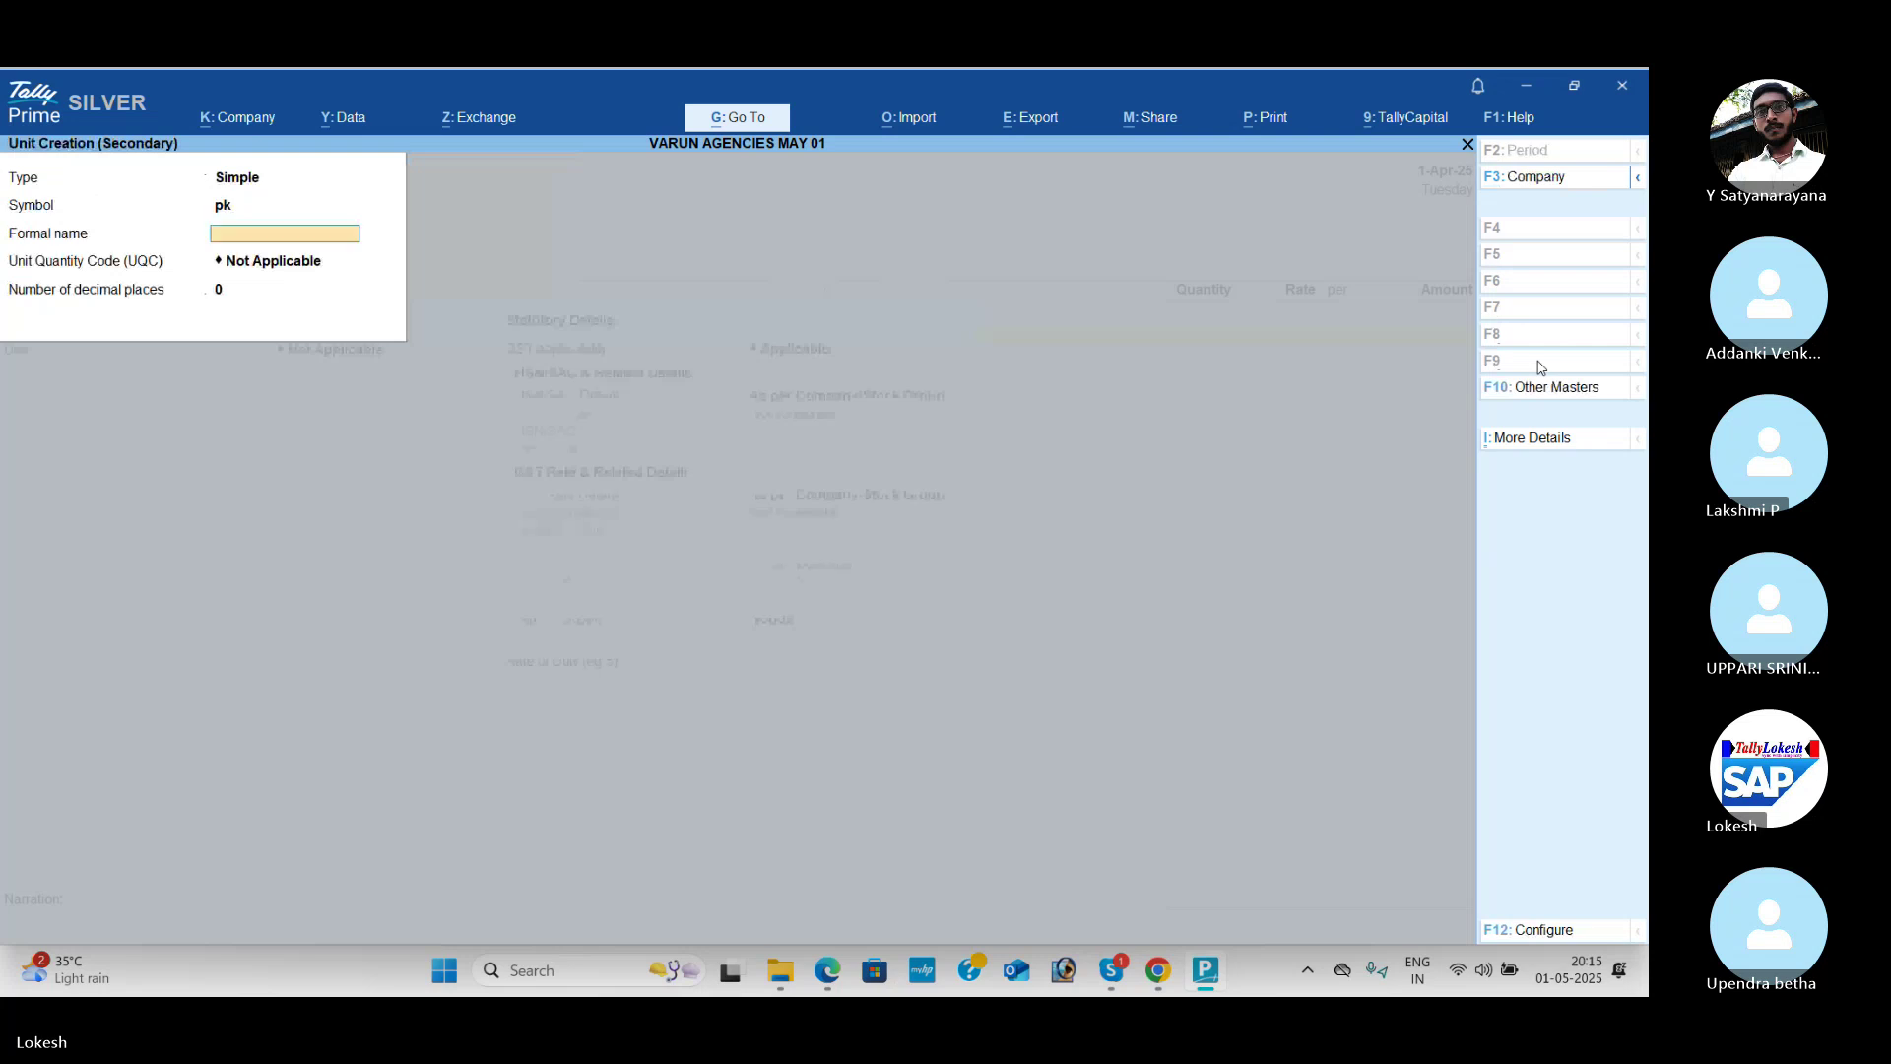
{"action": "key", "text": "Return"}
{"action": "type", "text": "pa"}
{"action": "key", "text": "Return"}
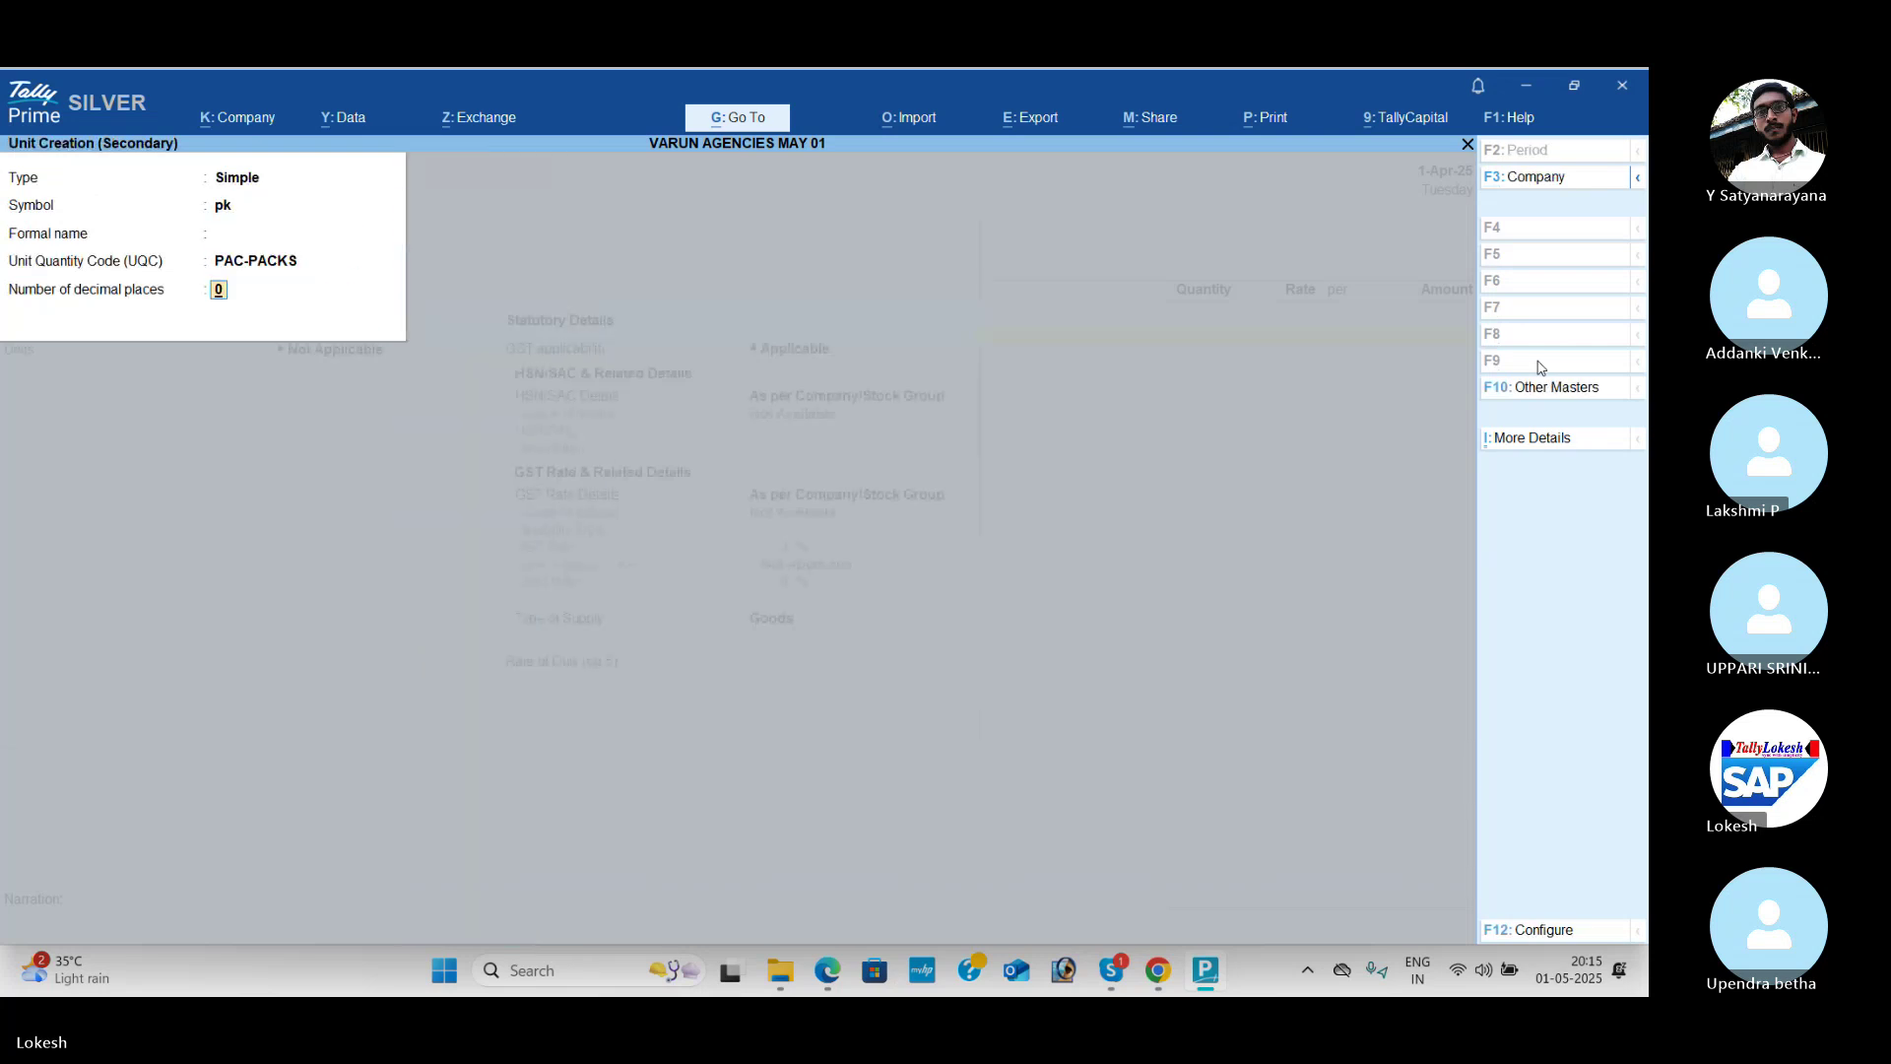
{"action": "key", "text": "Return"}
Step: Specify the HSN/SAC details directly in the Fruit Butter Jam item and enter 98566 as the code
{"action": "key", "text": "Return"}
{"action": "key", "text": "Down"}
{"action": "key", "text": "Return"}
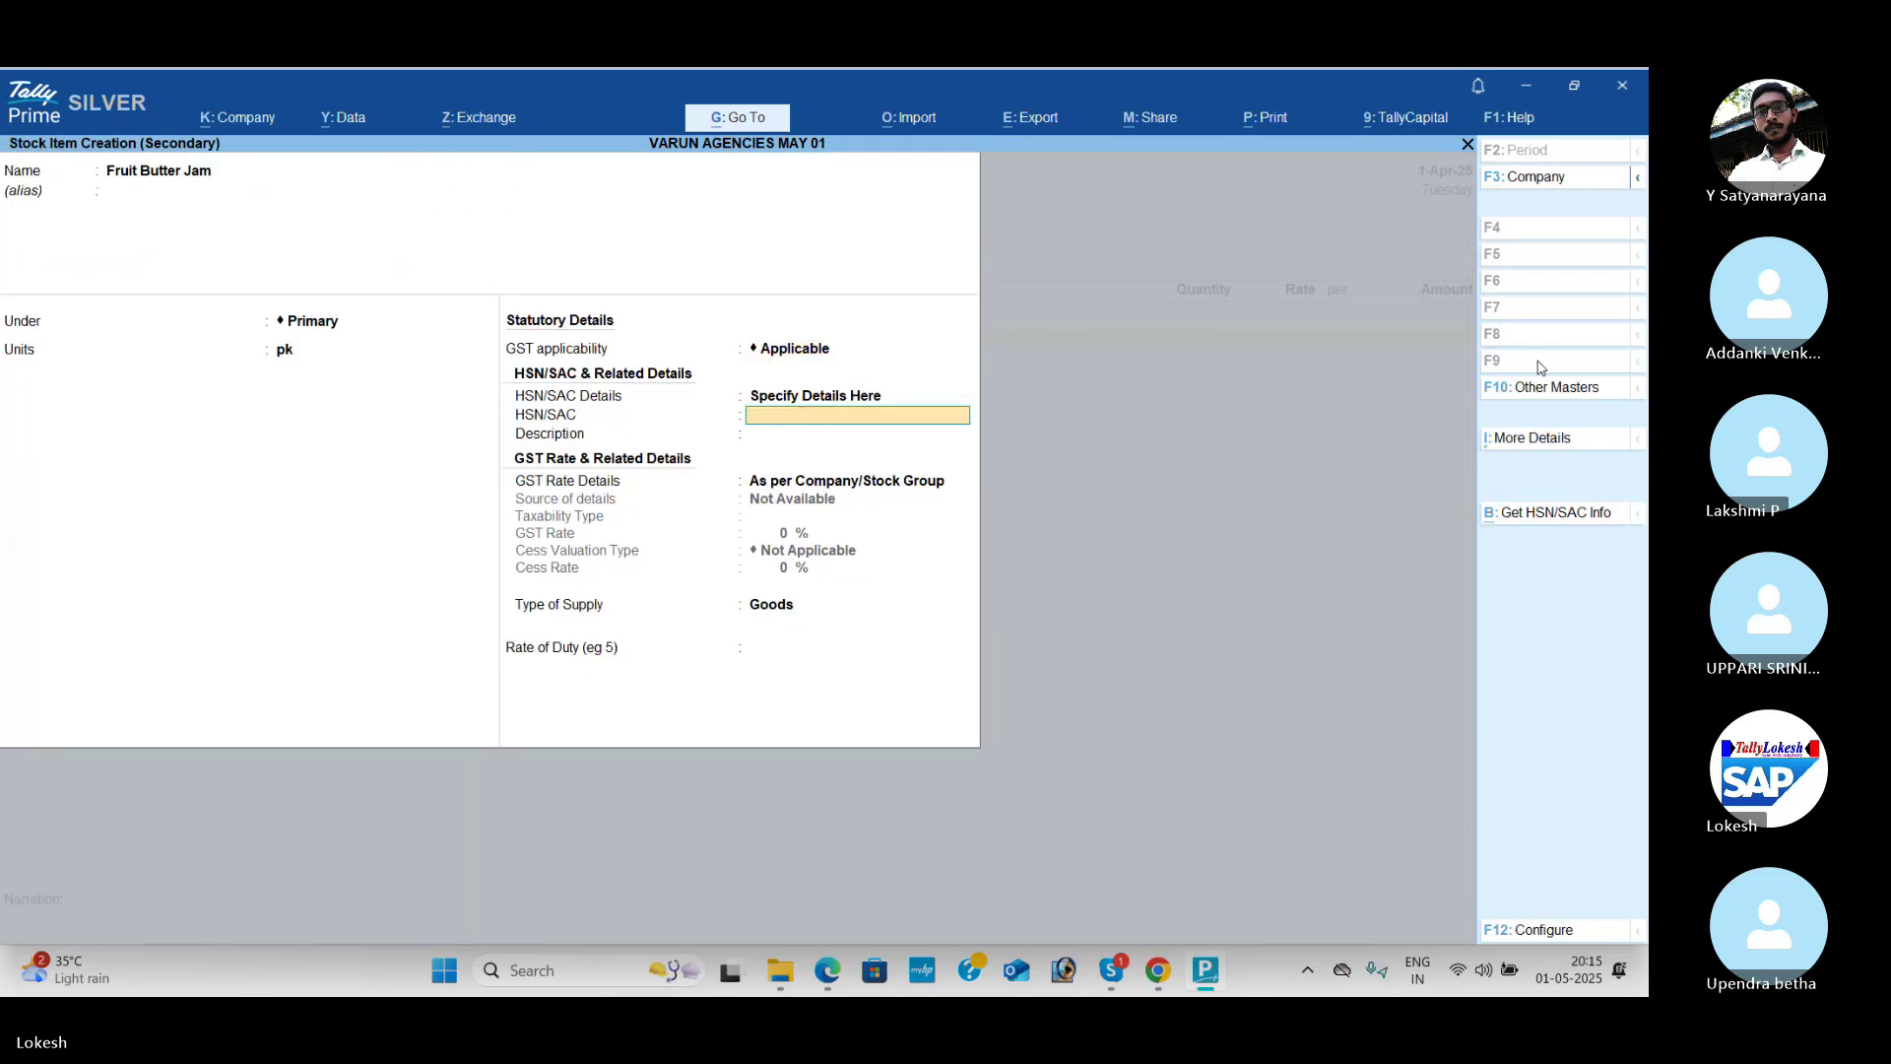
{"action": "type", "text": "98566"}
{"action": "key", "text": "Return"}
{"action": "key", "text": "Return"}
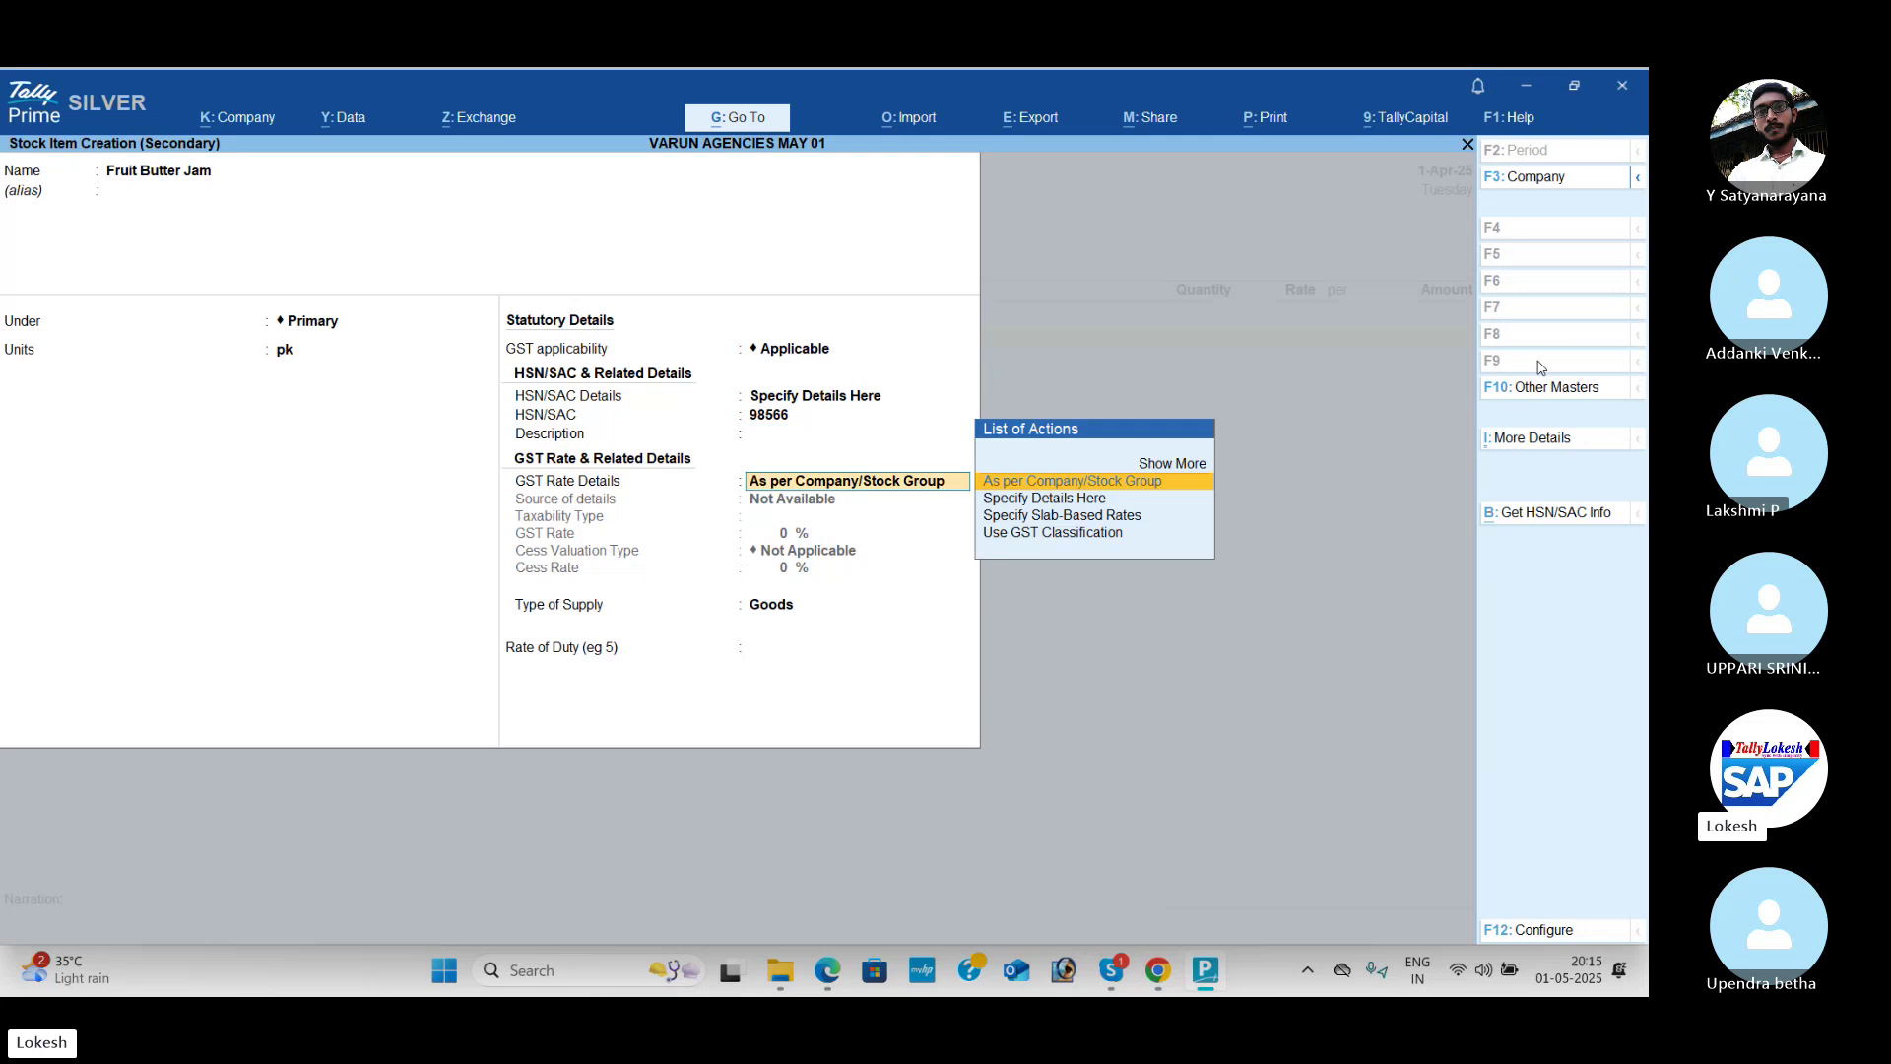
Step: Specify a taxable GST rate of 5% for Fruit Butter Jam as listed in the PDF, and save the stock item
{"action": "key", "text": "Down"}
{"action": "key", "text": "Return"}
{"action": "key", "text": "Return"}
{"action": "key", "text": "alt+Tab"}
{"action": "key", "text": "alt+Tab"}
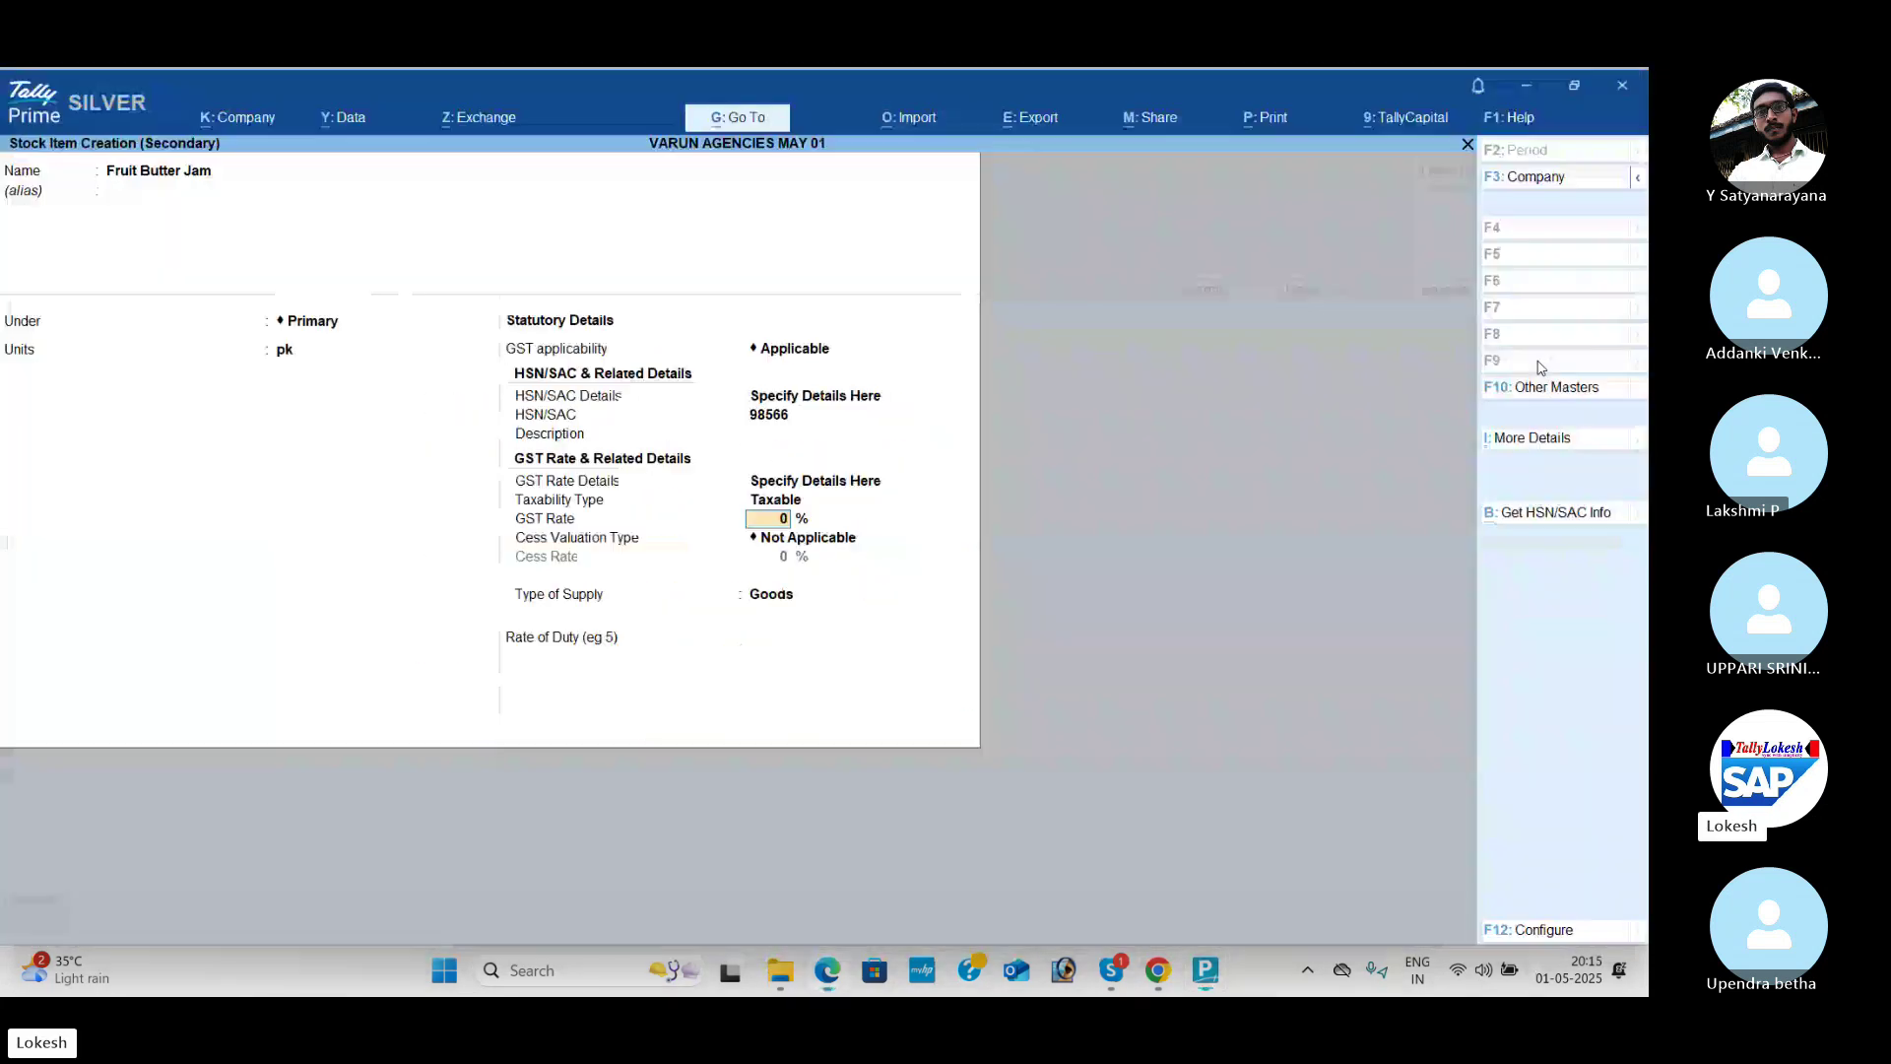
{"action": "type", "text": "5"}
{"action": "key", "text": "Return"}
{"action": "key", "text": "Return"}
{"action": "key", "text": "Return"}
{"action": "key", "text": "Return"}
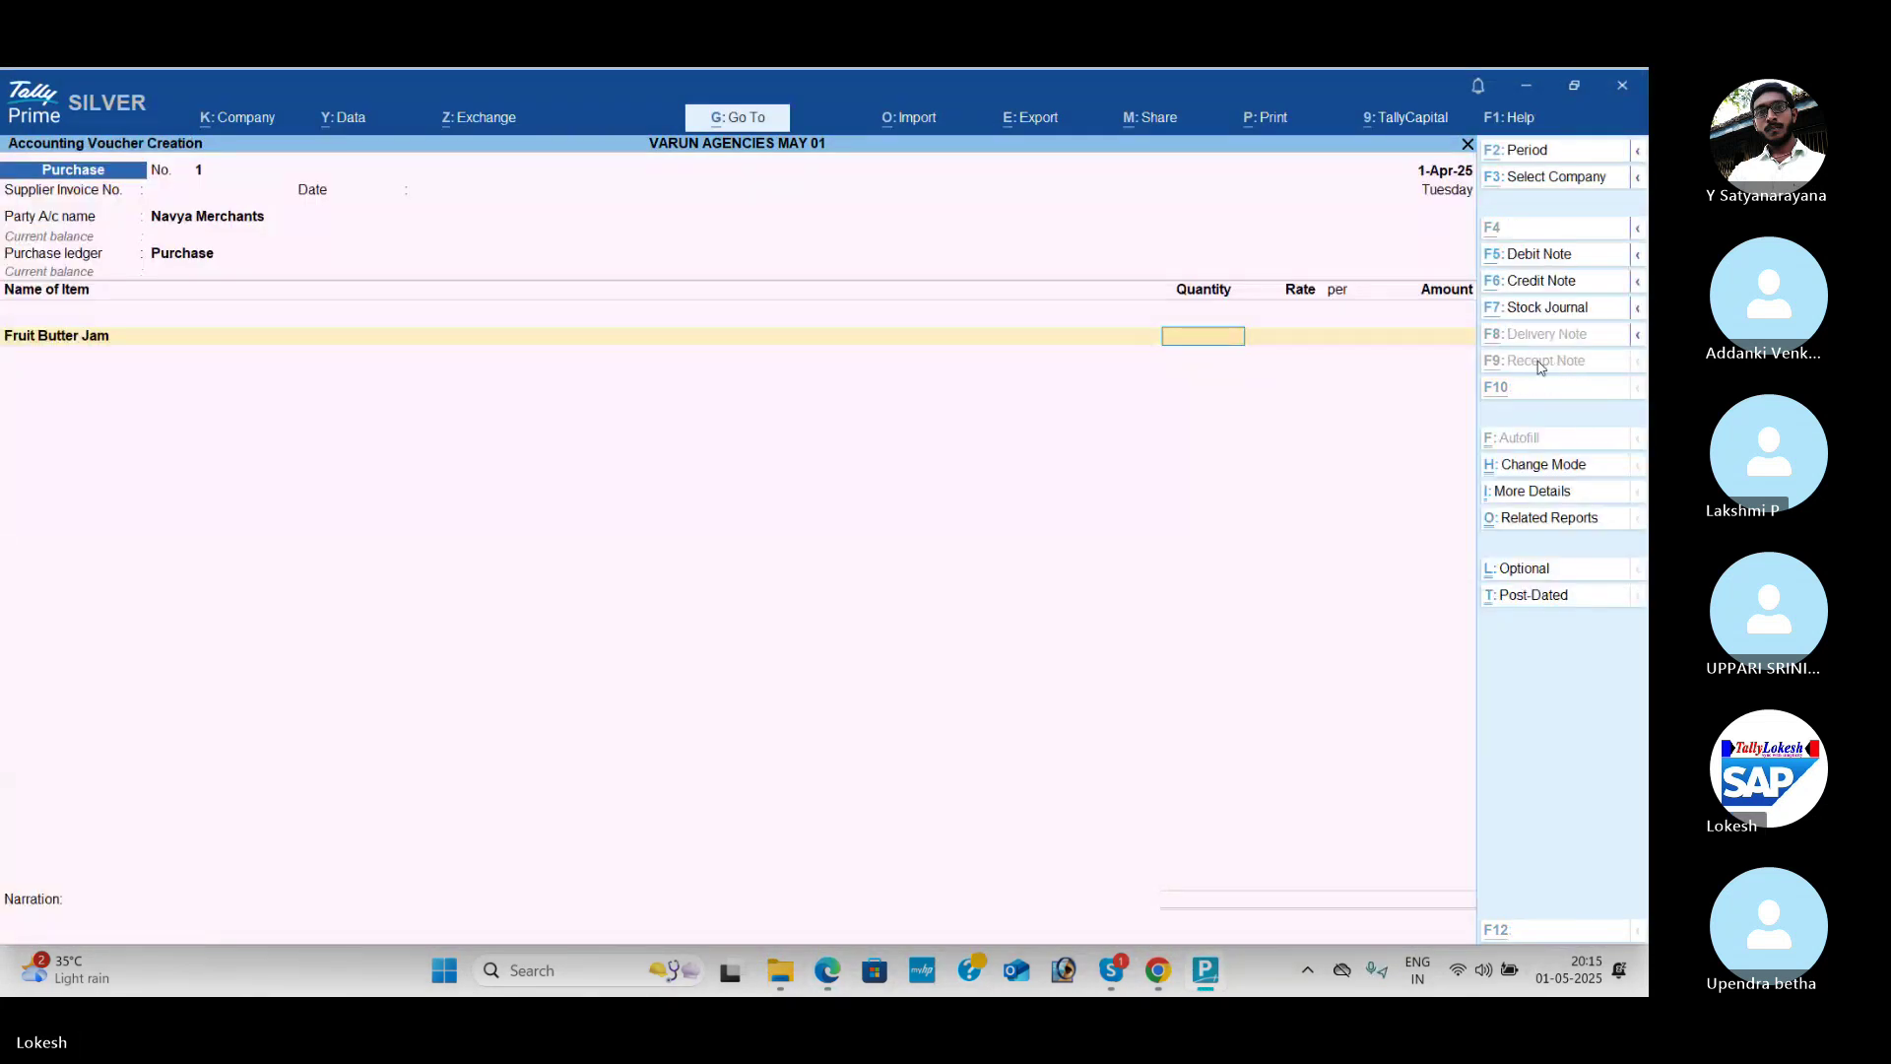
Step: Enter 50 pk of Fruit Butter Jam at a rate of 50, keeping its GST and HSN details as per Masters/Company
{"action": "key", "text": "alt+Tab"}
{"action": "key", "text": "alt+Tab"}
{"action": "type", "text": "50"}
{"action": "key", "text": "Return"}
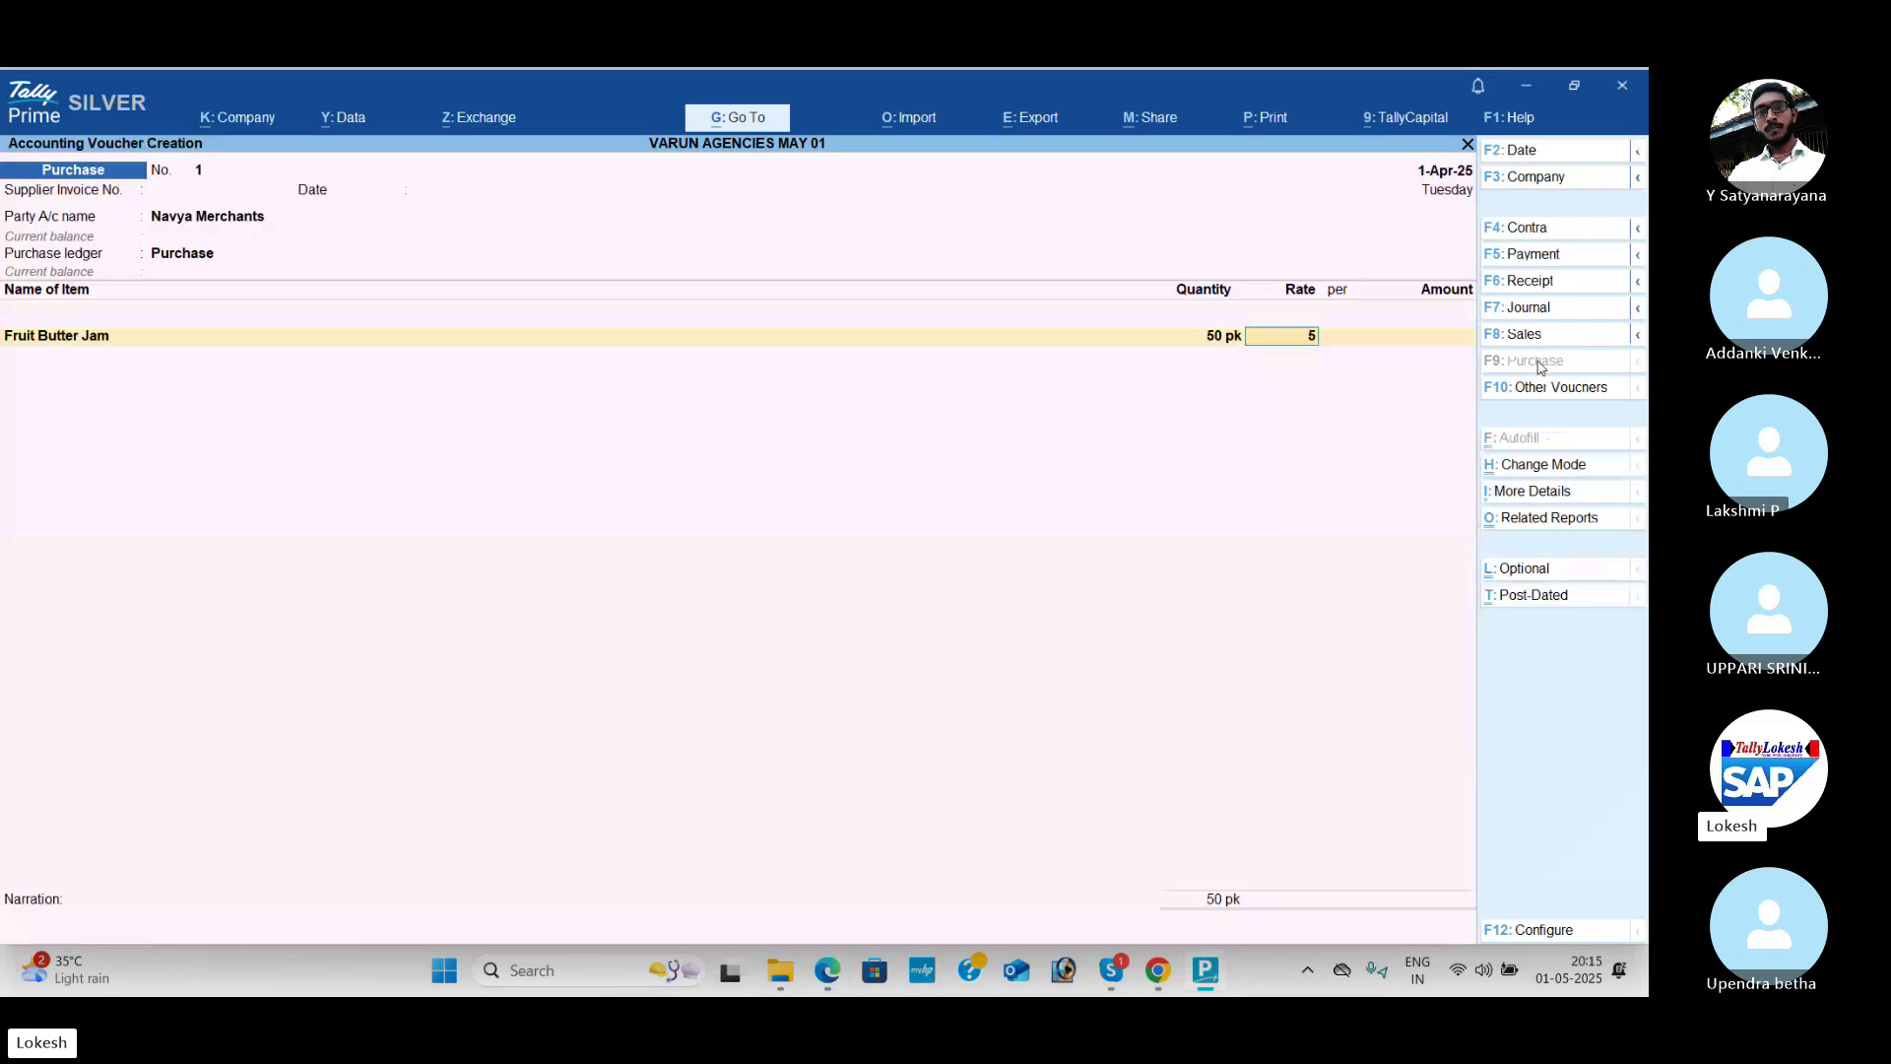
{"action": "type", "text": "50"}
{"action": "key", "text": "Return"}
{"action": "key", "text": "Return"}
{"action": "key", "text": "Return"}
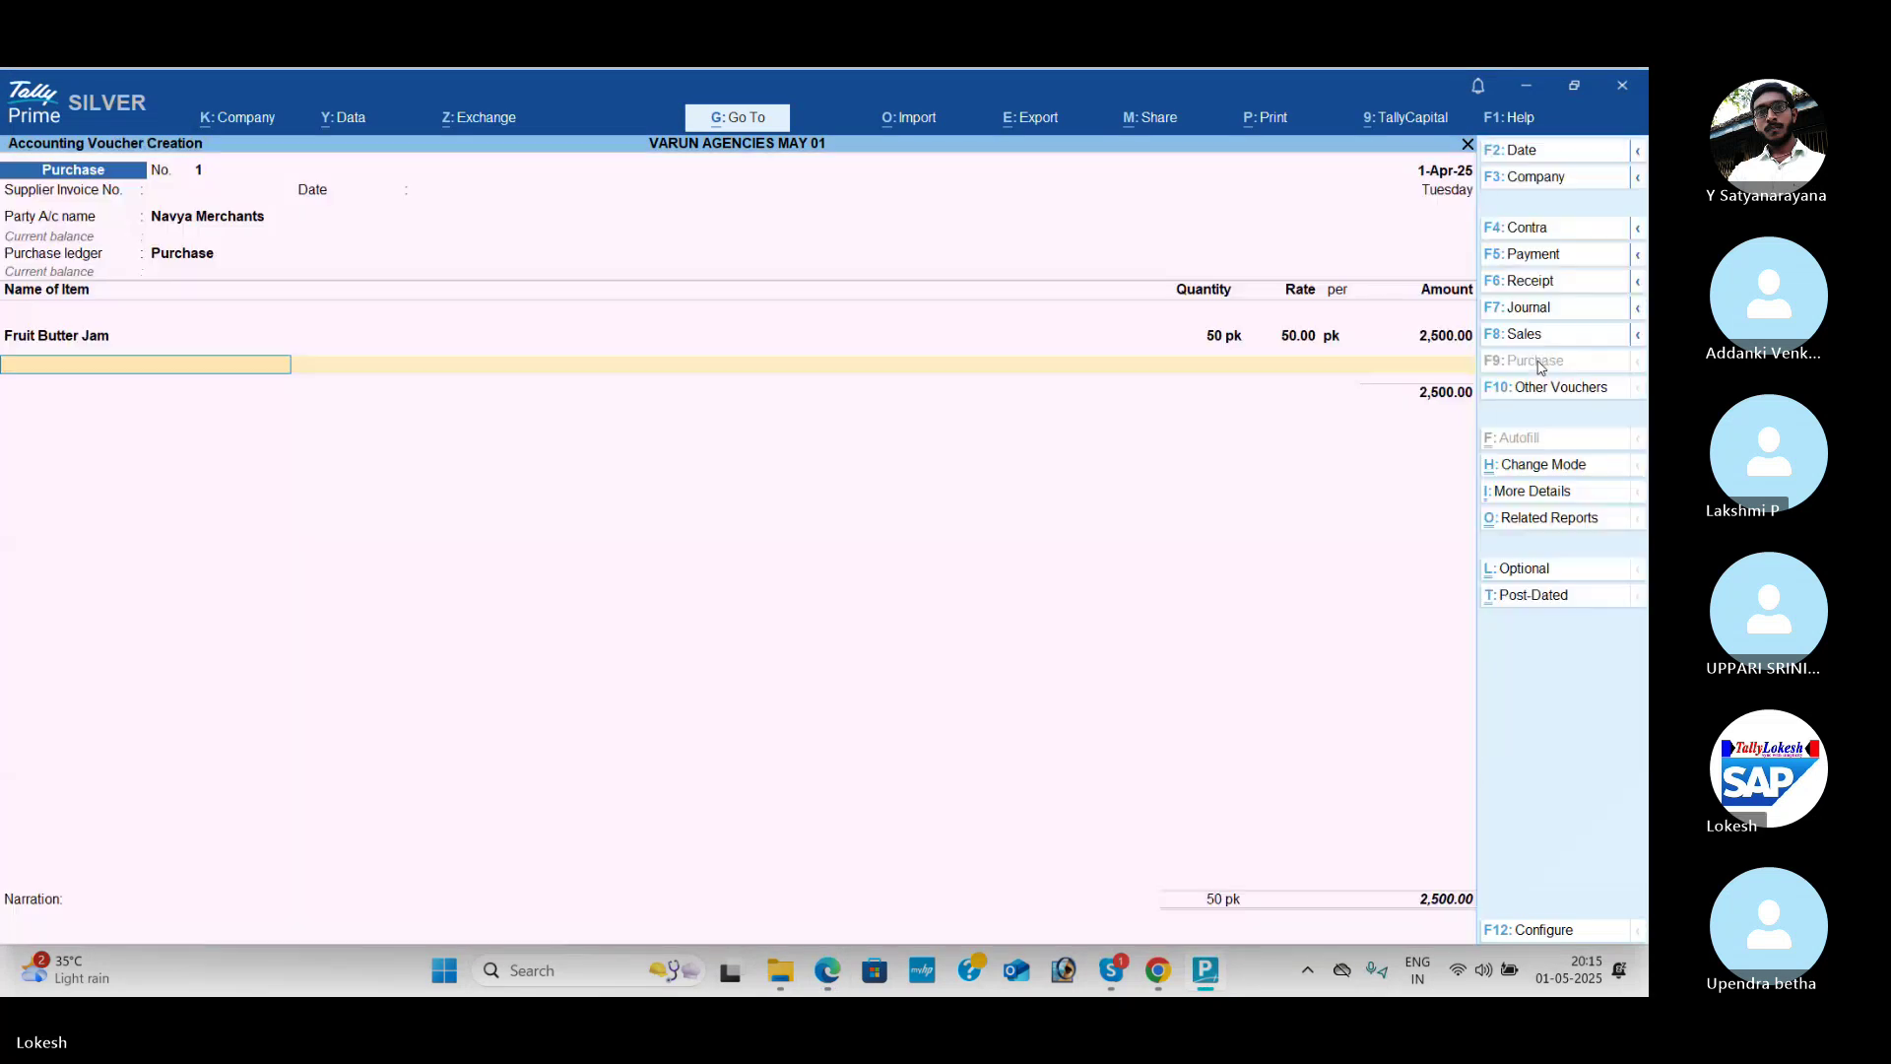
{"action": "key", "text": "BackSpace"}
{"action": "key", "text": "Return"}
{"action": "key", "text": "Return"}
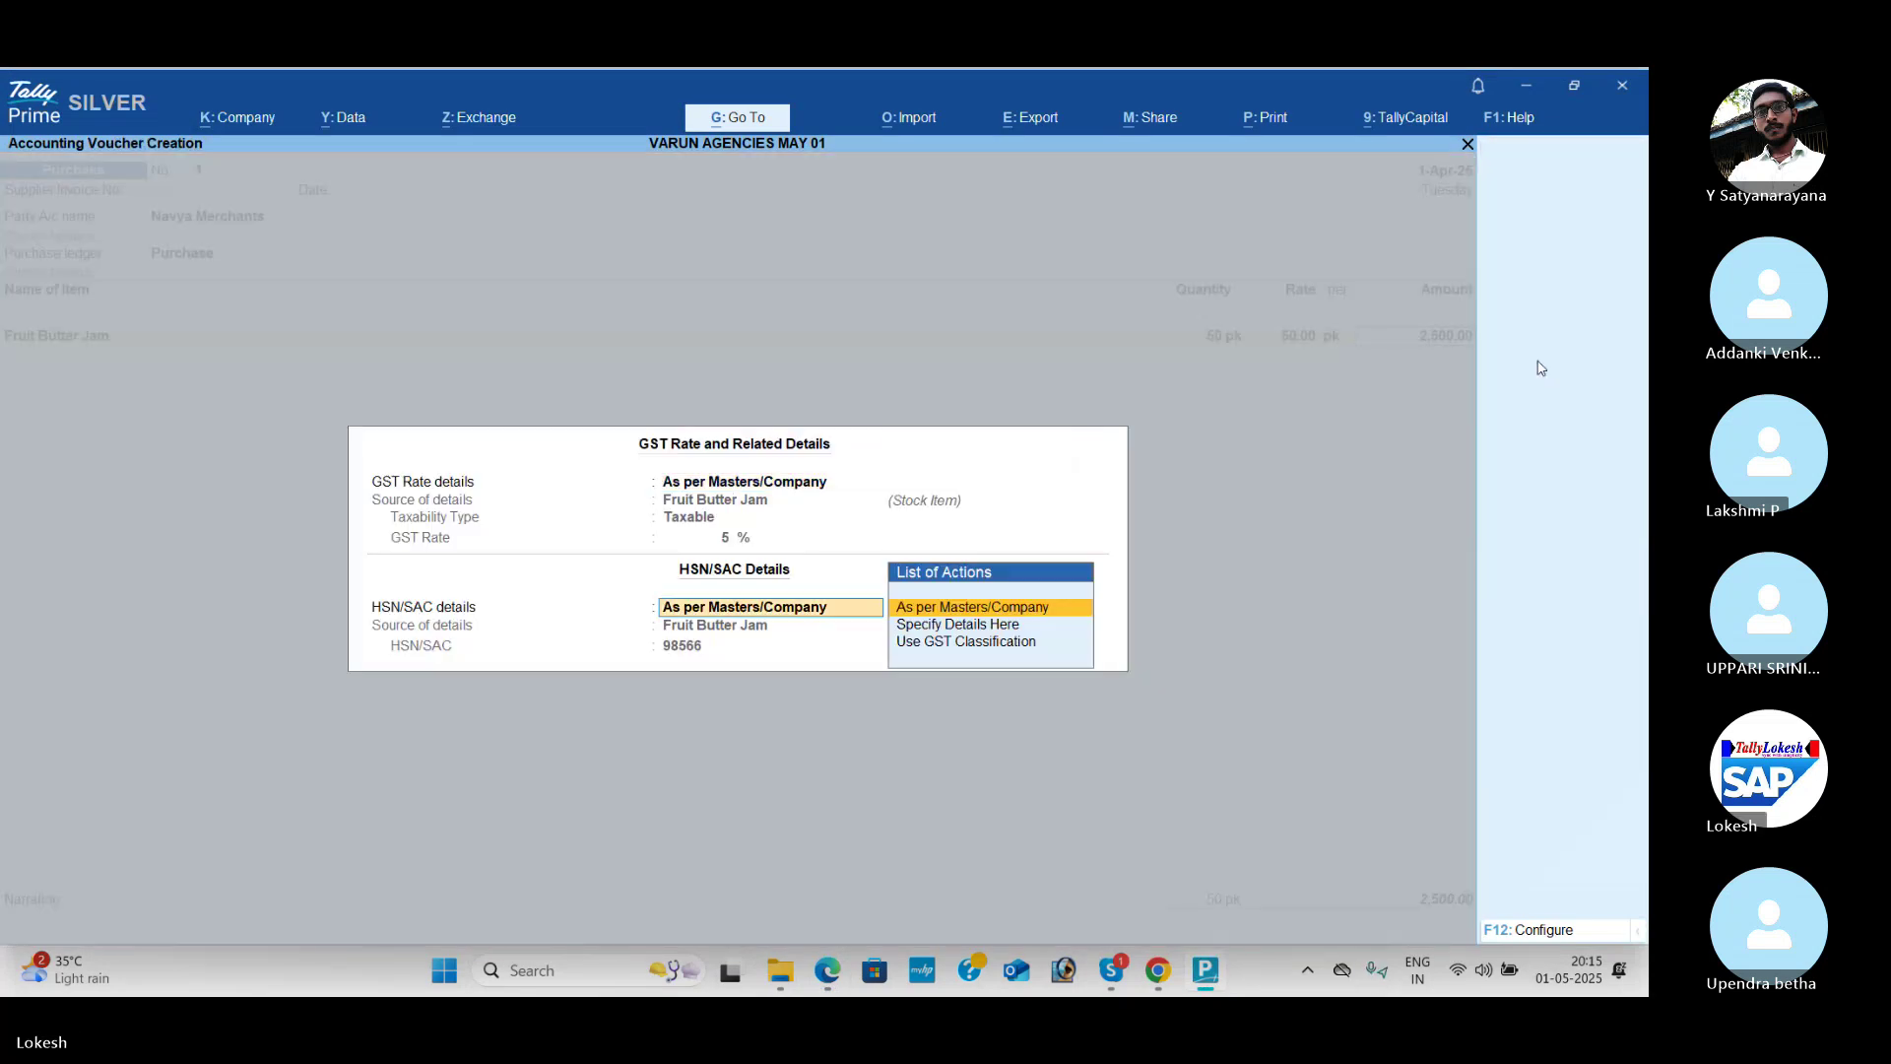
{"action": "key", "text": "Return"}
Step: Start a stock item for the PDF's second product, named Ayush Soap, under Primary
{"action": "key", "text": "alt+c"}
{"action": "key", "text": "alt+Tab"}
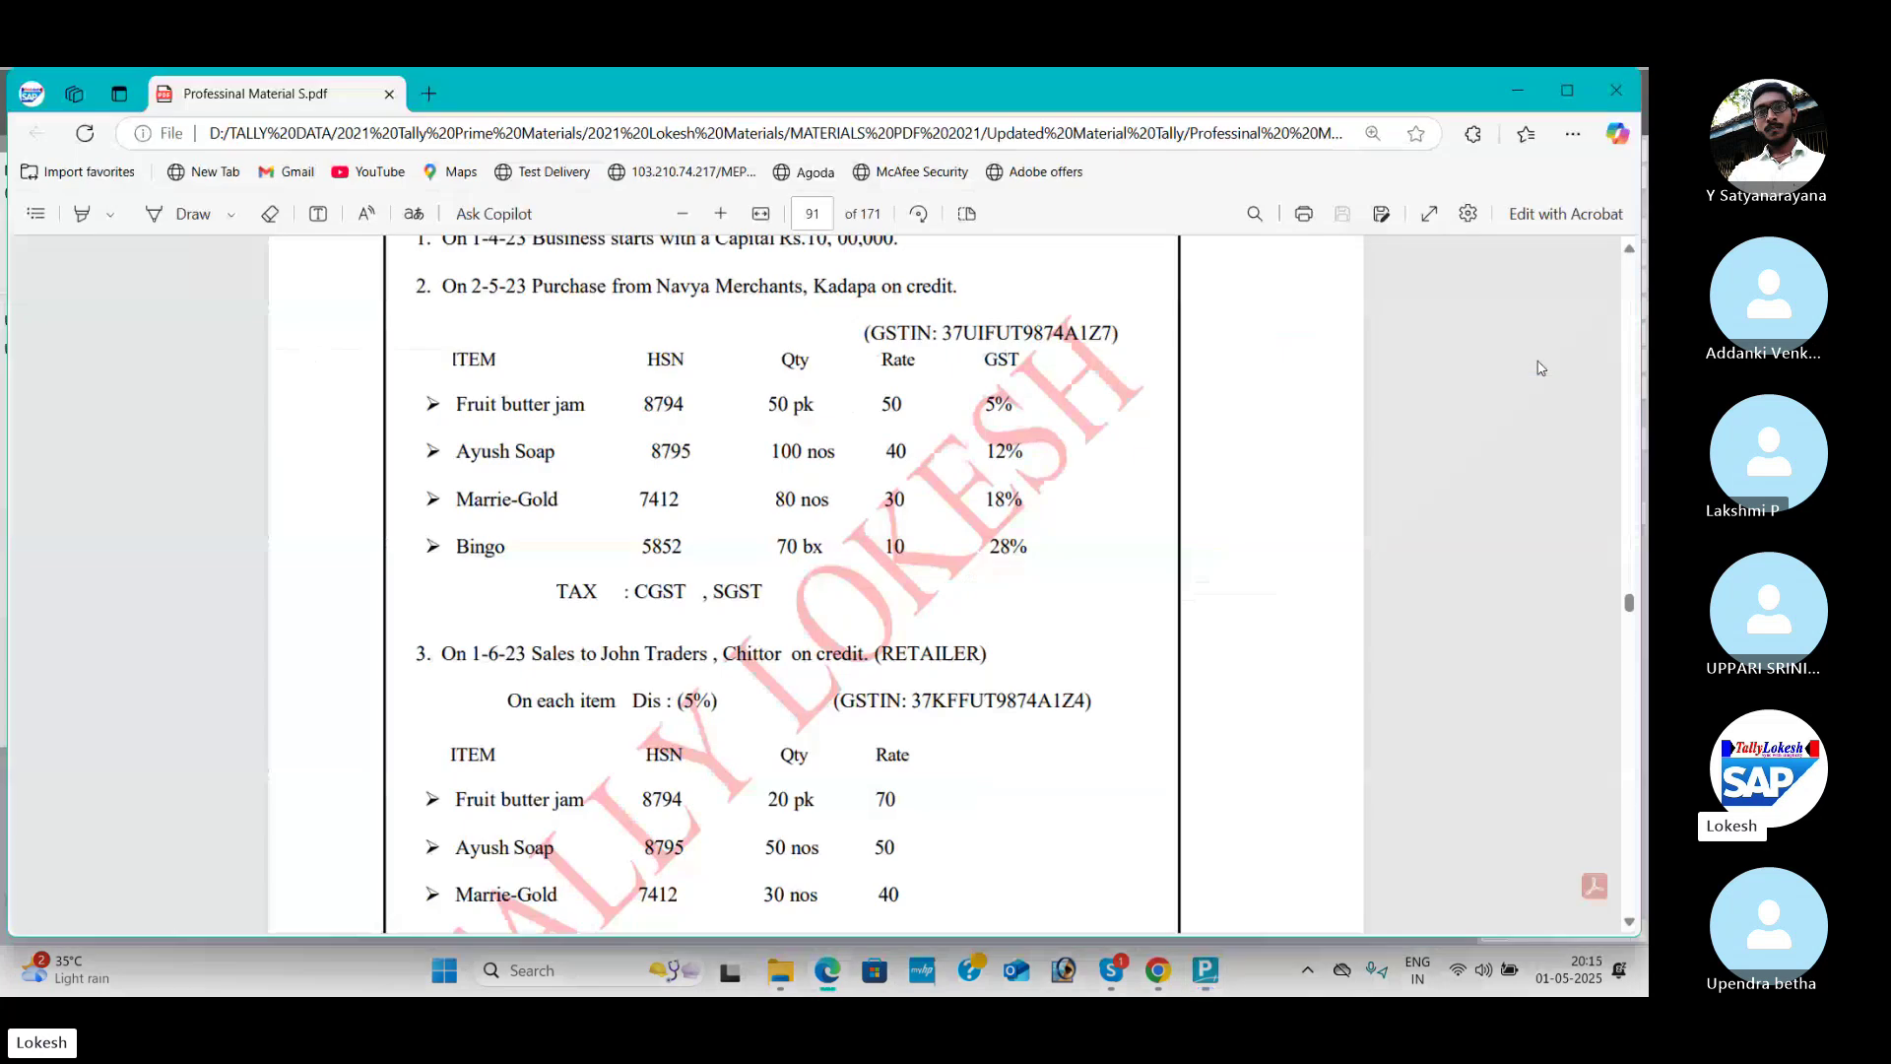
{"action": "key", "text": "alt+Tab"}
{"action": "type", "text": "Ayu"}
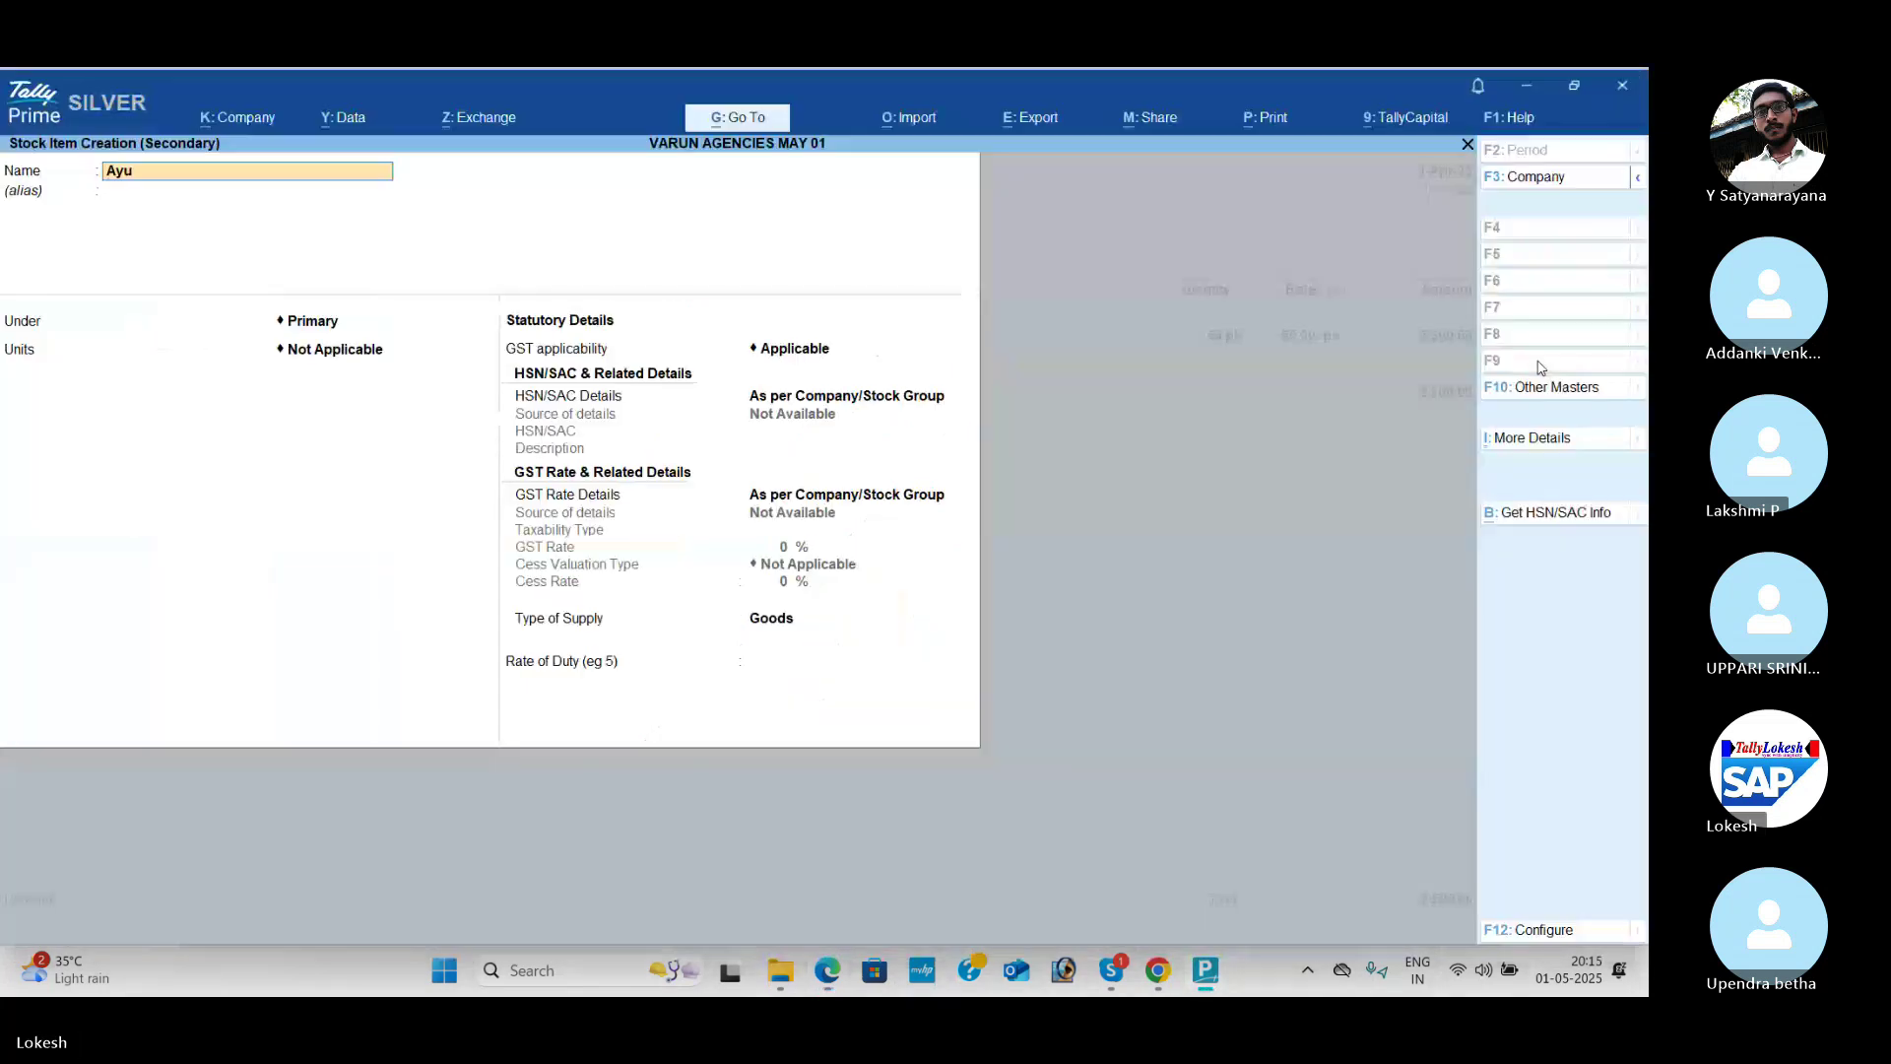
{"action": "type", "text": "sh Soap"}
{"action": "key", "text": "Return"}
{"action": "key", "text": "Return"}
{"action": "key", "text": "Return"}
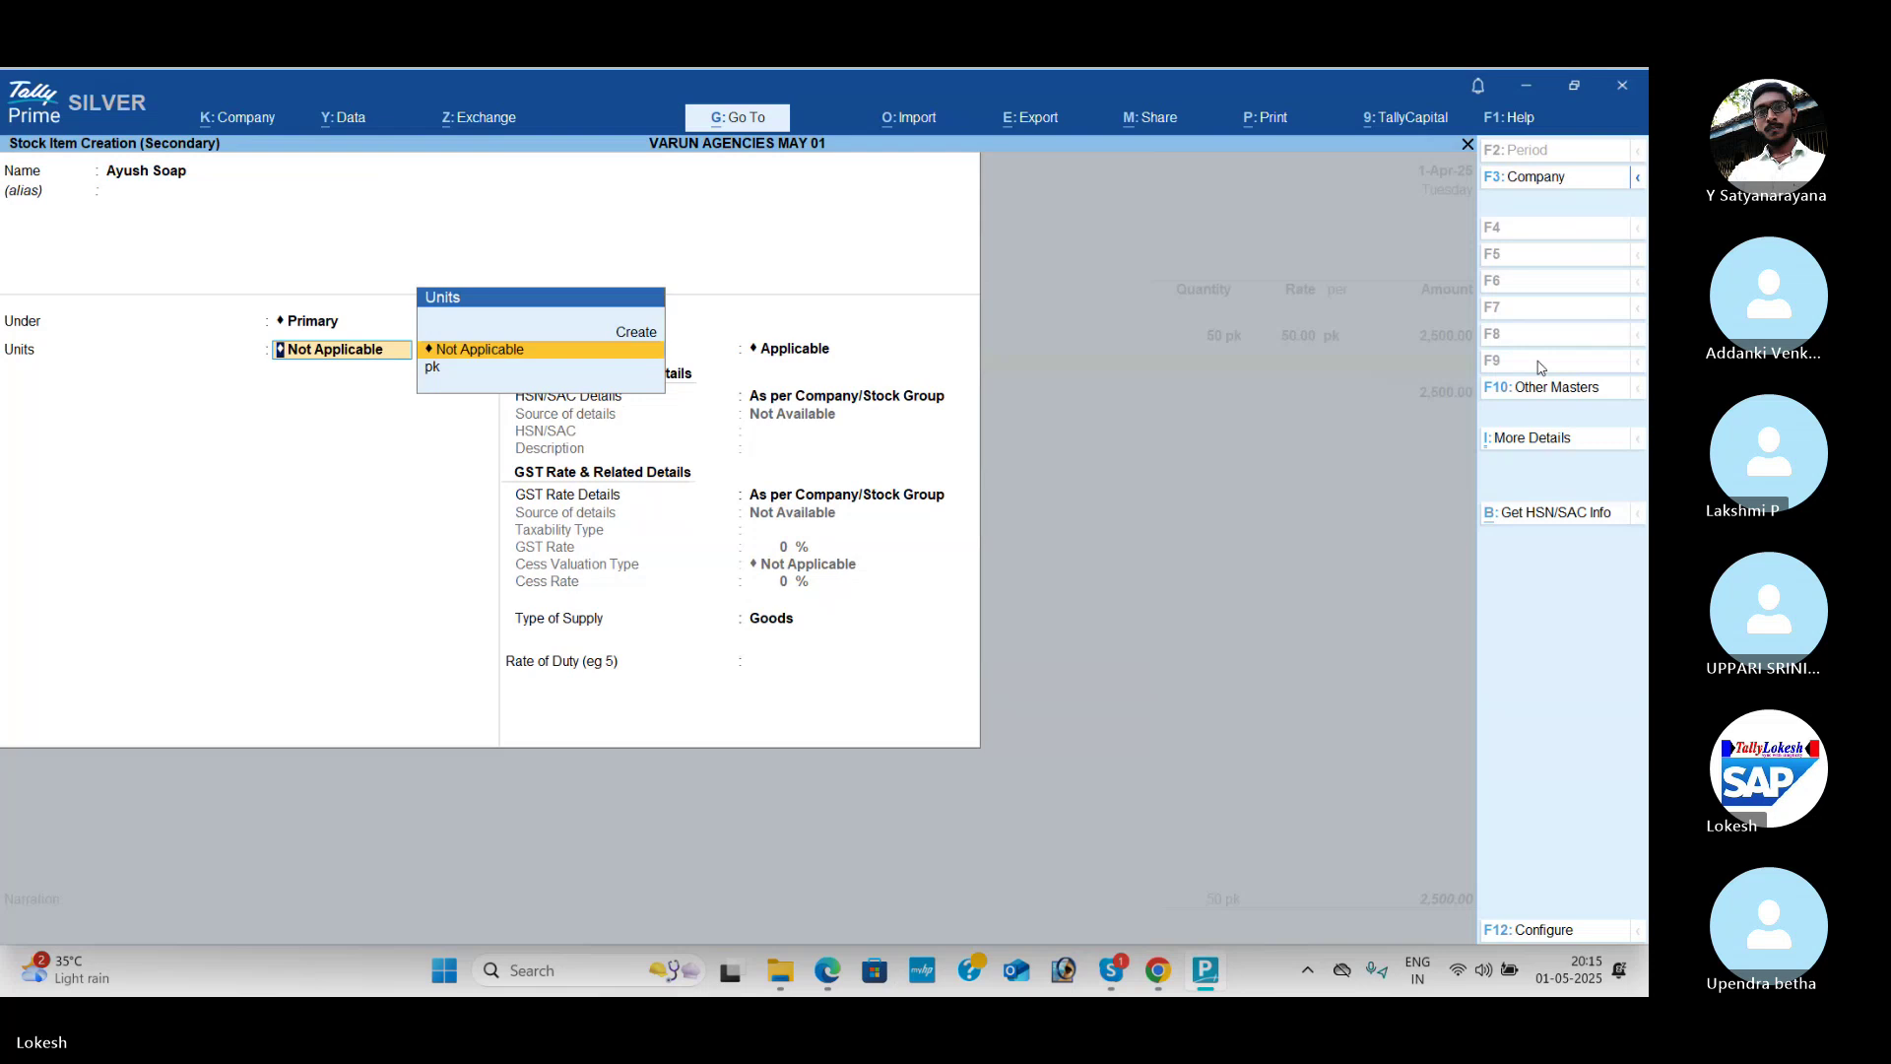
Step: Create a simple unit with symbol nos and unit quantity code NOS-NUMBERS for Ayush Soap
{"action": "key", "text": "alt+Tab"}
{"action": "key", "text": "alt+Tab"}
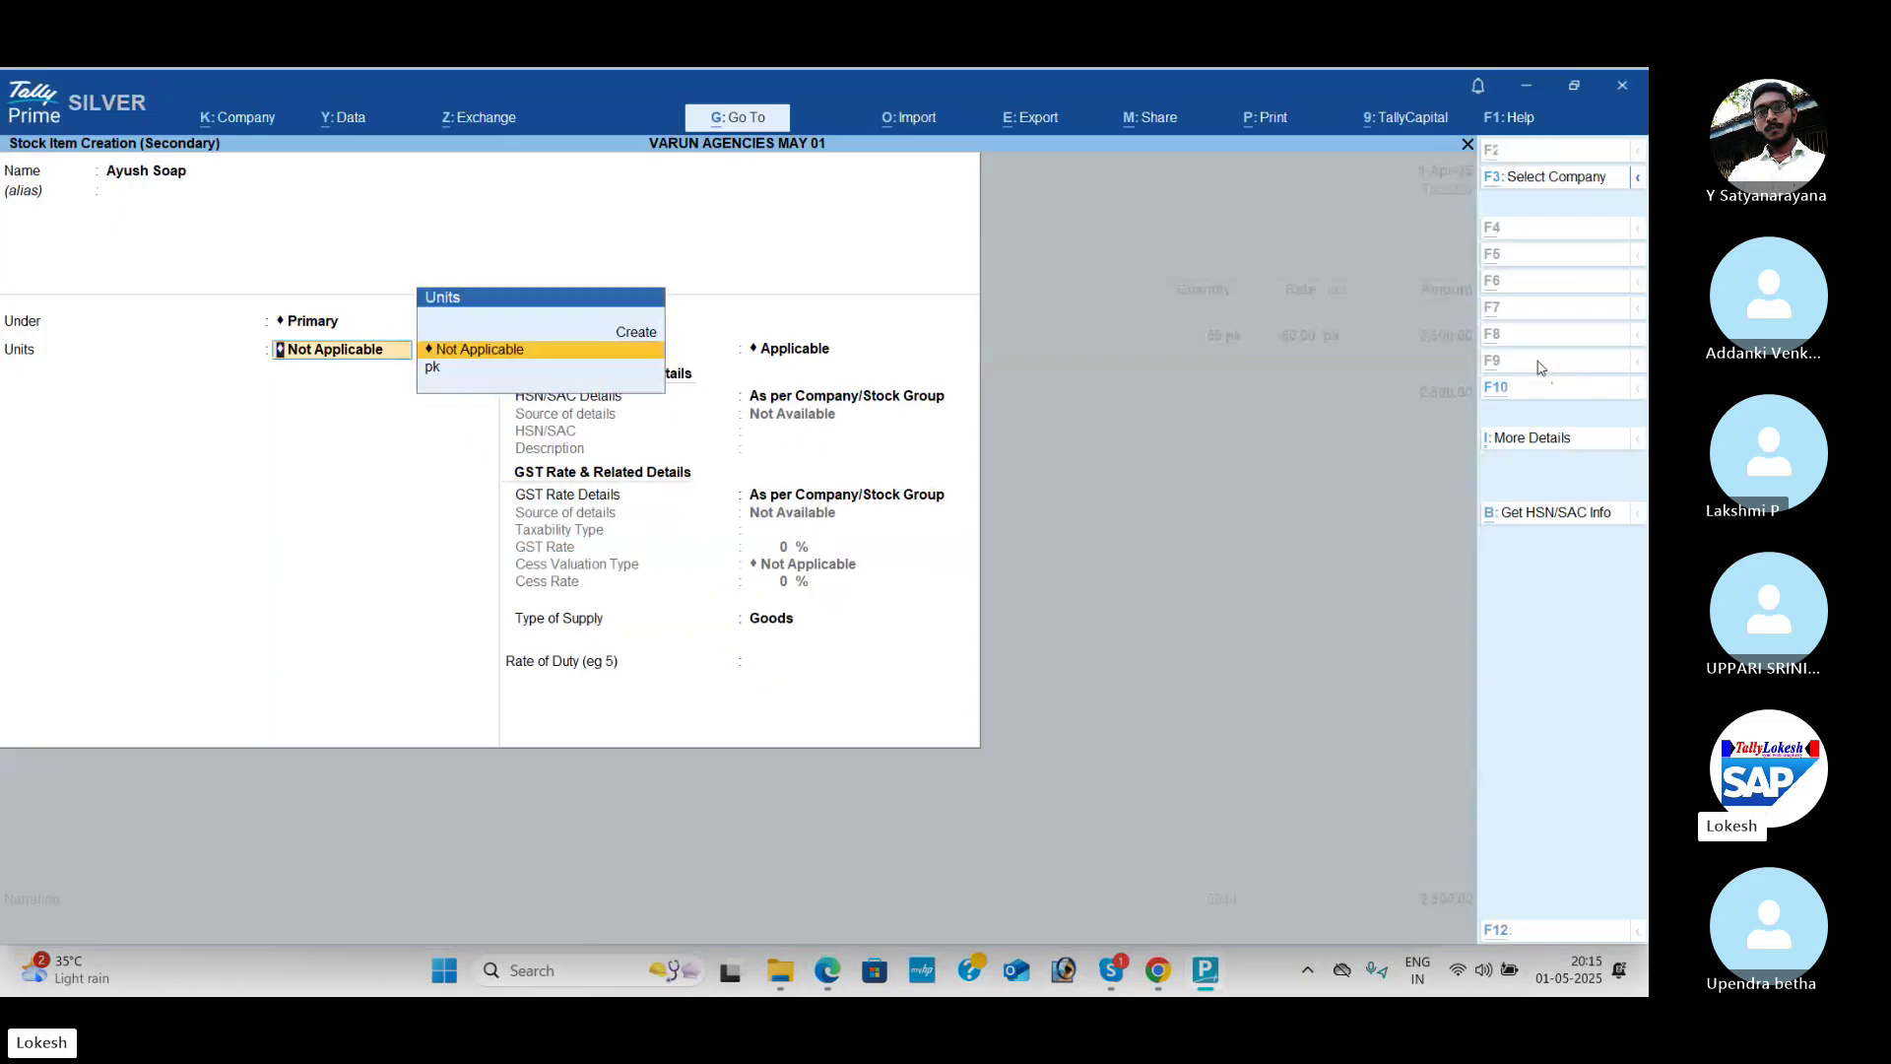
{"action": "key", "text": "alt+c"}
{"action": "type", "text": "nos"}
{"action": "key", "text": "Return"}
{"action": "key", "text": "Return"}
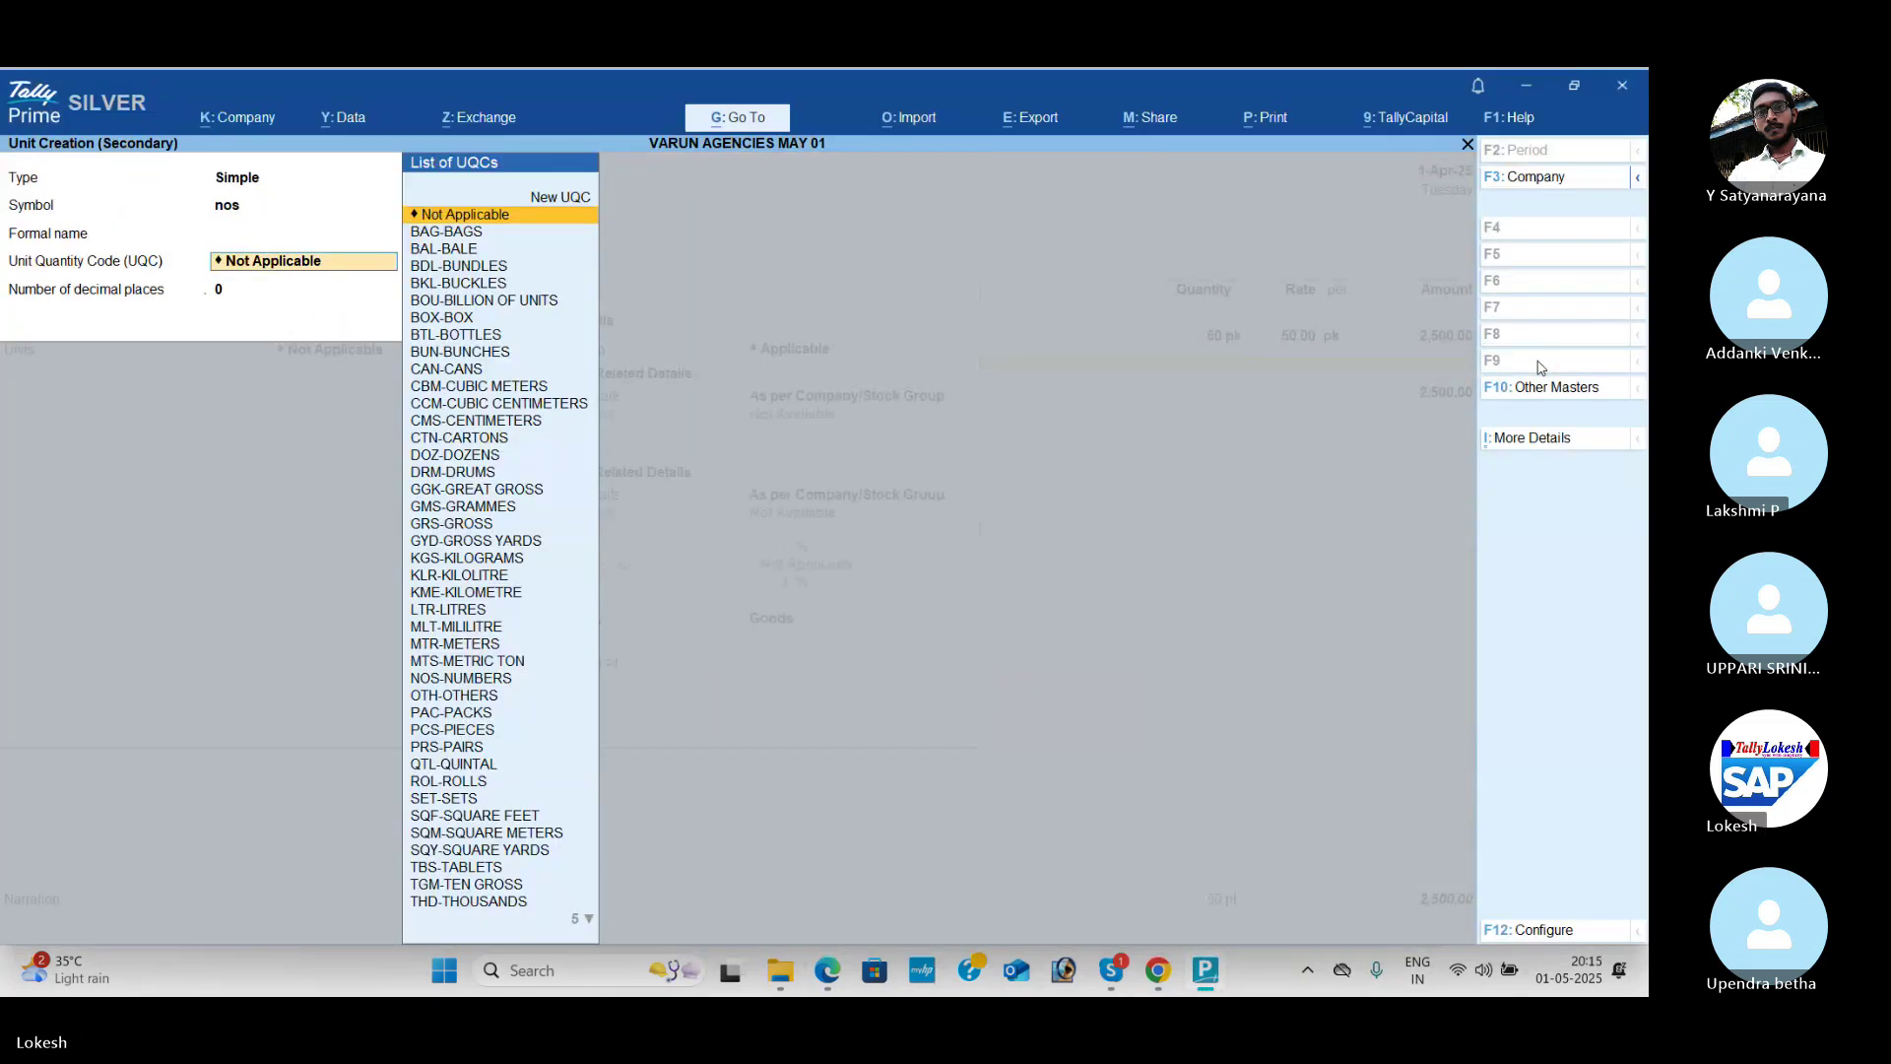
{"action": "type", "text": "nos"}
{"action": "key", "text": "Return"}
{"action": "key", "text": "Return"}
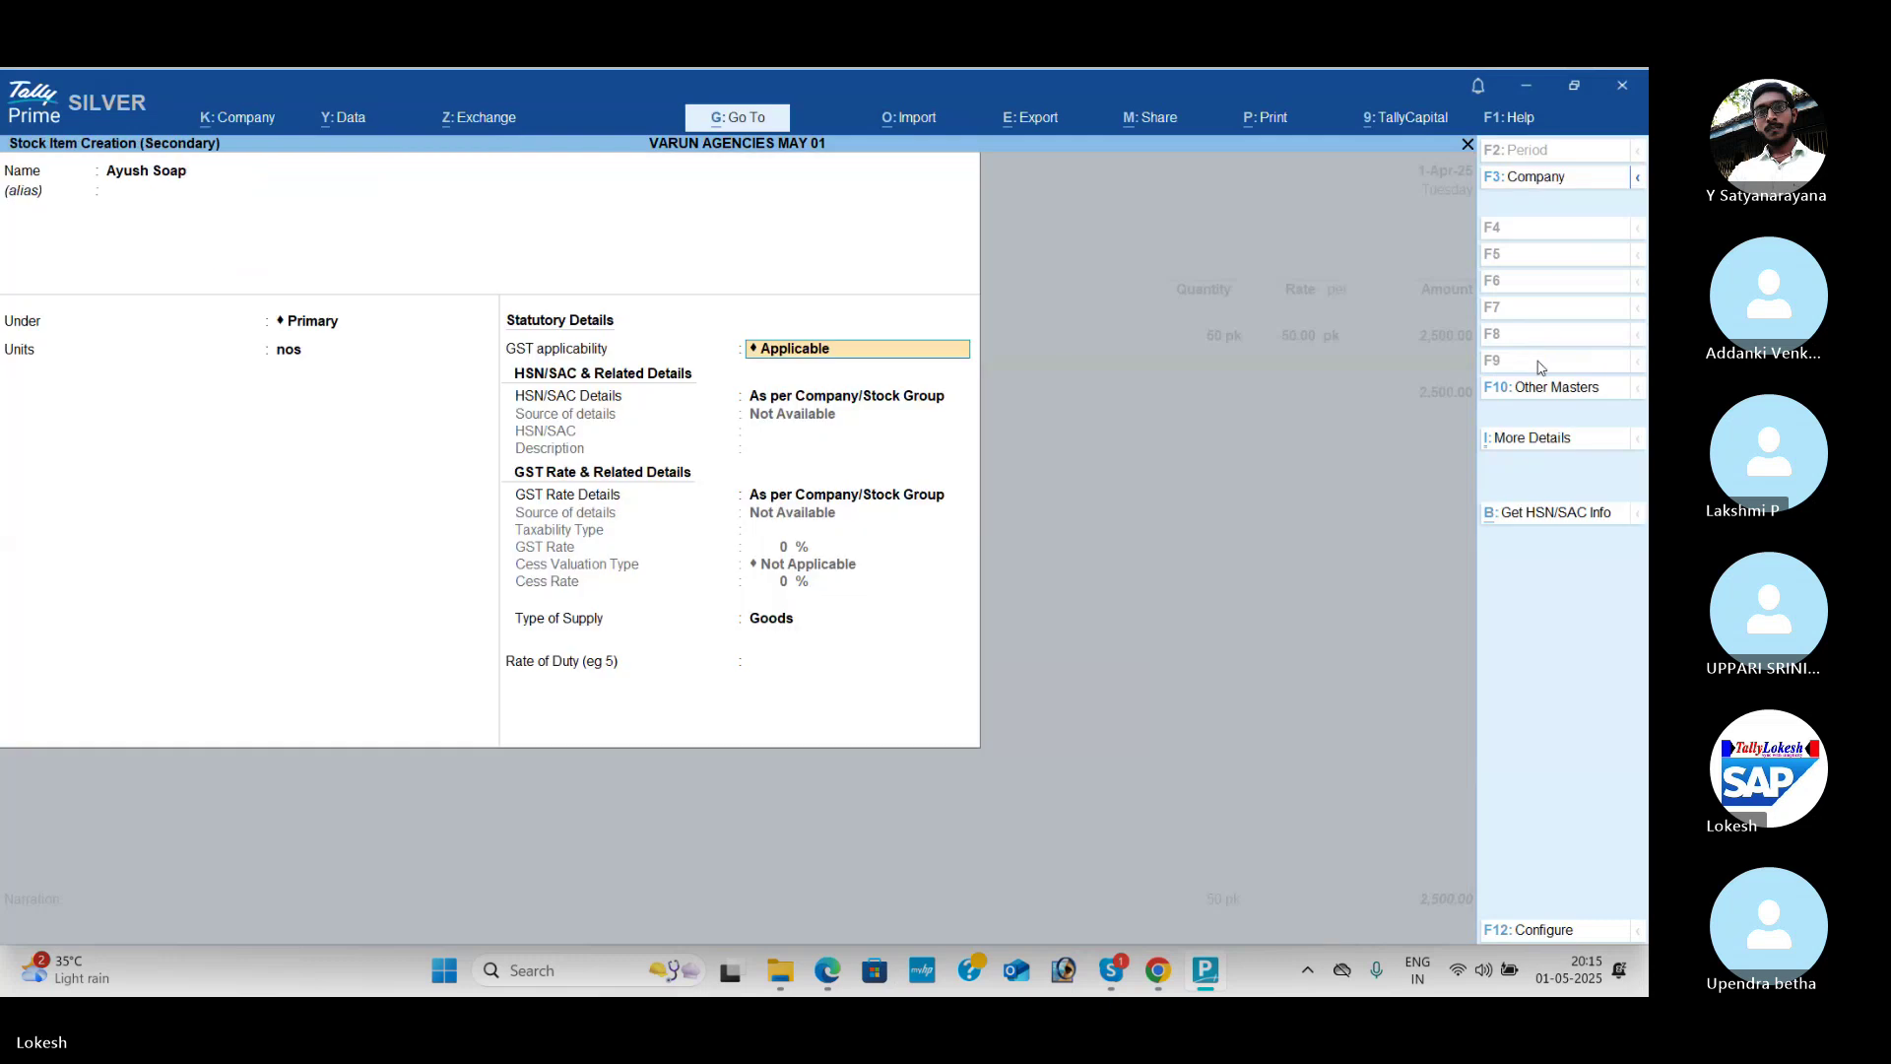
Step: Specify the HSN/SAC details directly in the Ayush Soap item and enter 874512 as the code
{"action": "key", "text": "Return"}
{"action": "key", "text": "Down"}
{"action": "key", "text": "Return"}
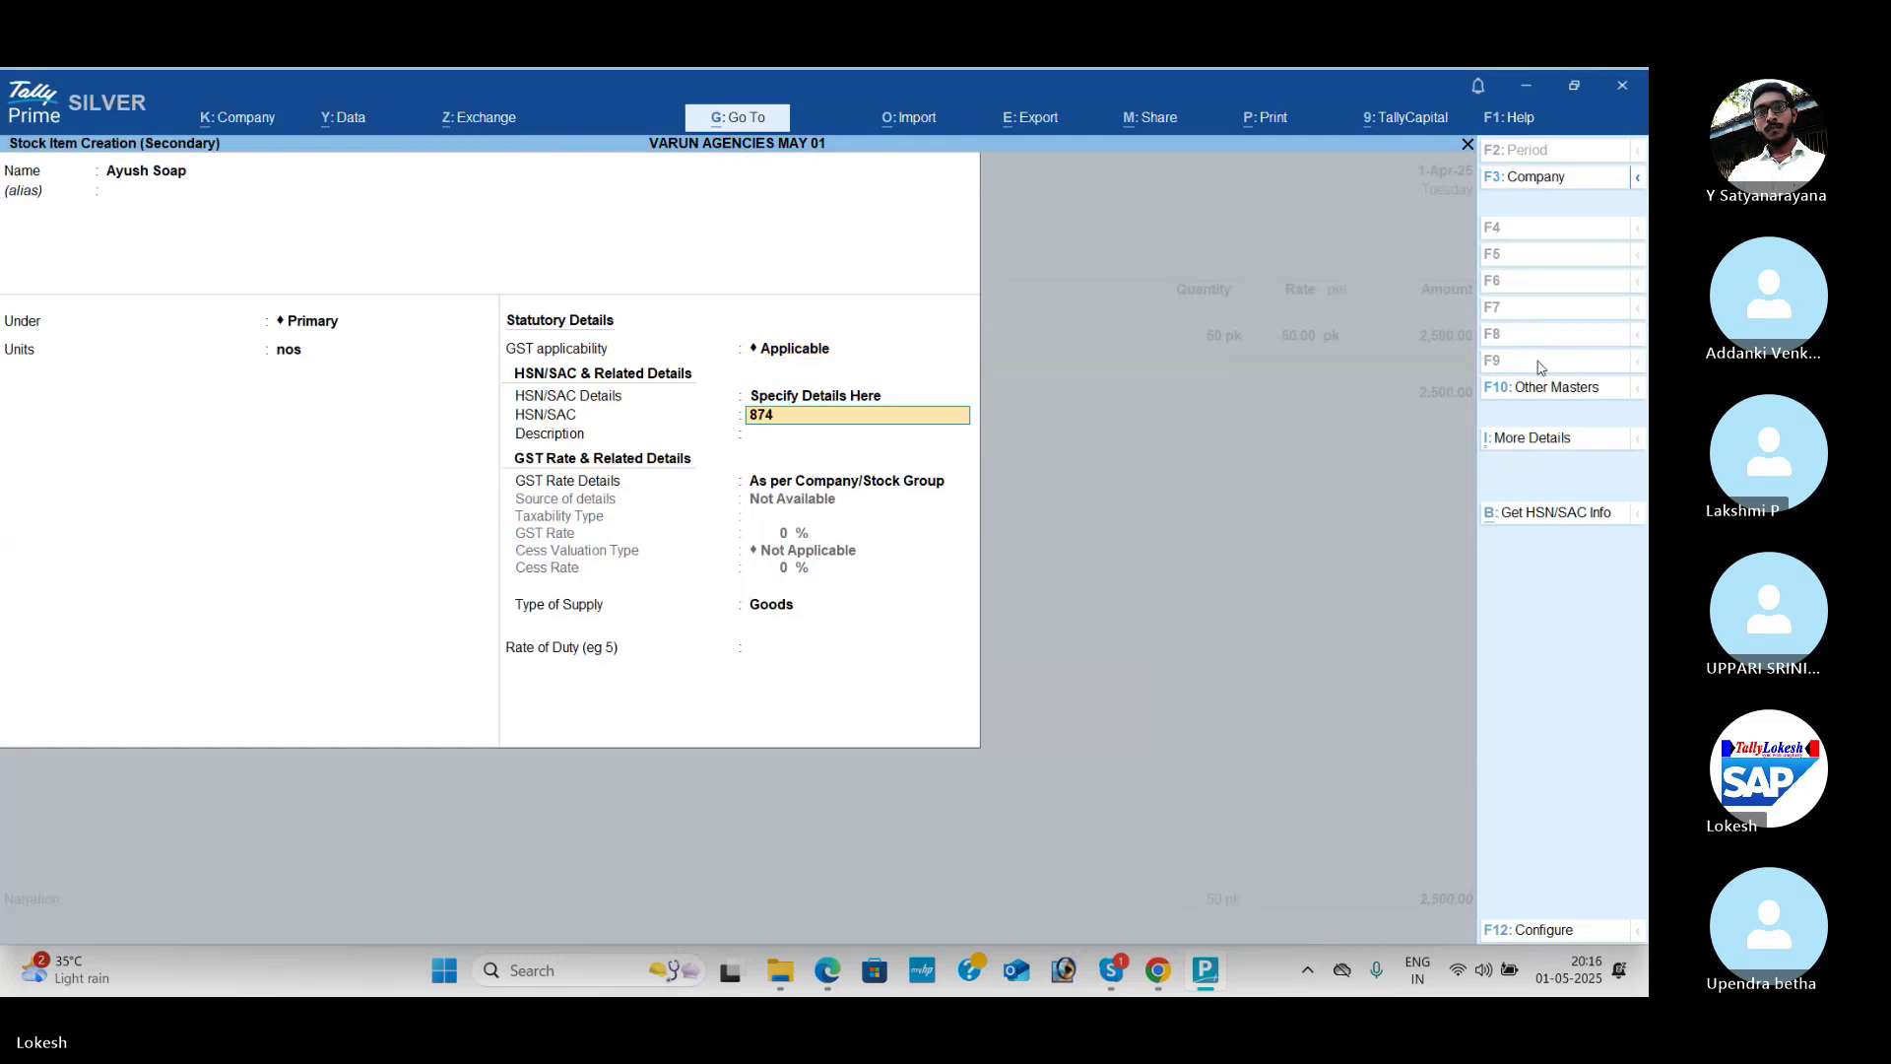
{"action": "type", "text": "874512"}
{"action": "key", "text": "Return"}
{"action": "key", "text": "Return"}
Step: Specify a taxable GST rate of 12% for Ayush Soap as listed in the PDF, and save the stock item
{"action": "key", "text": "Down"}
{"action": "key", "text": "Return"}
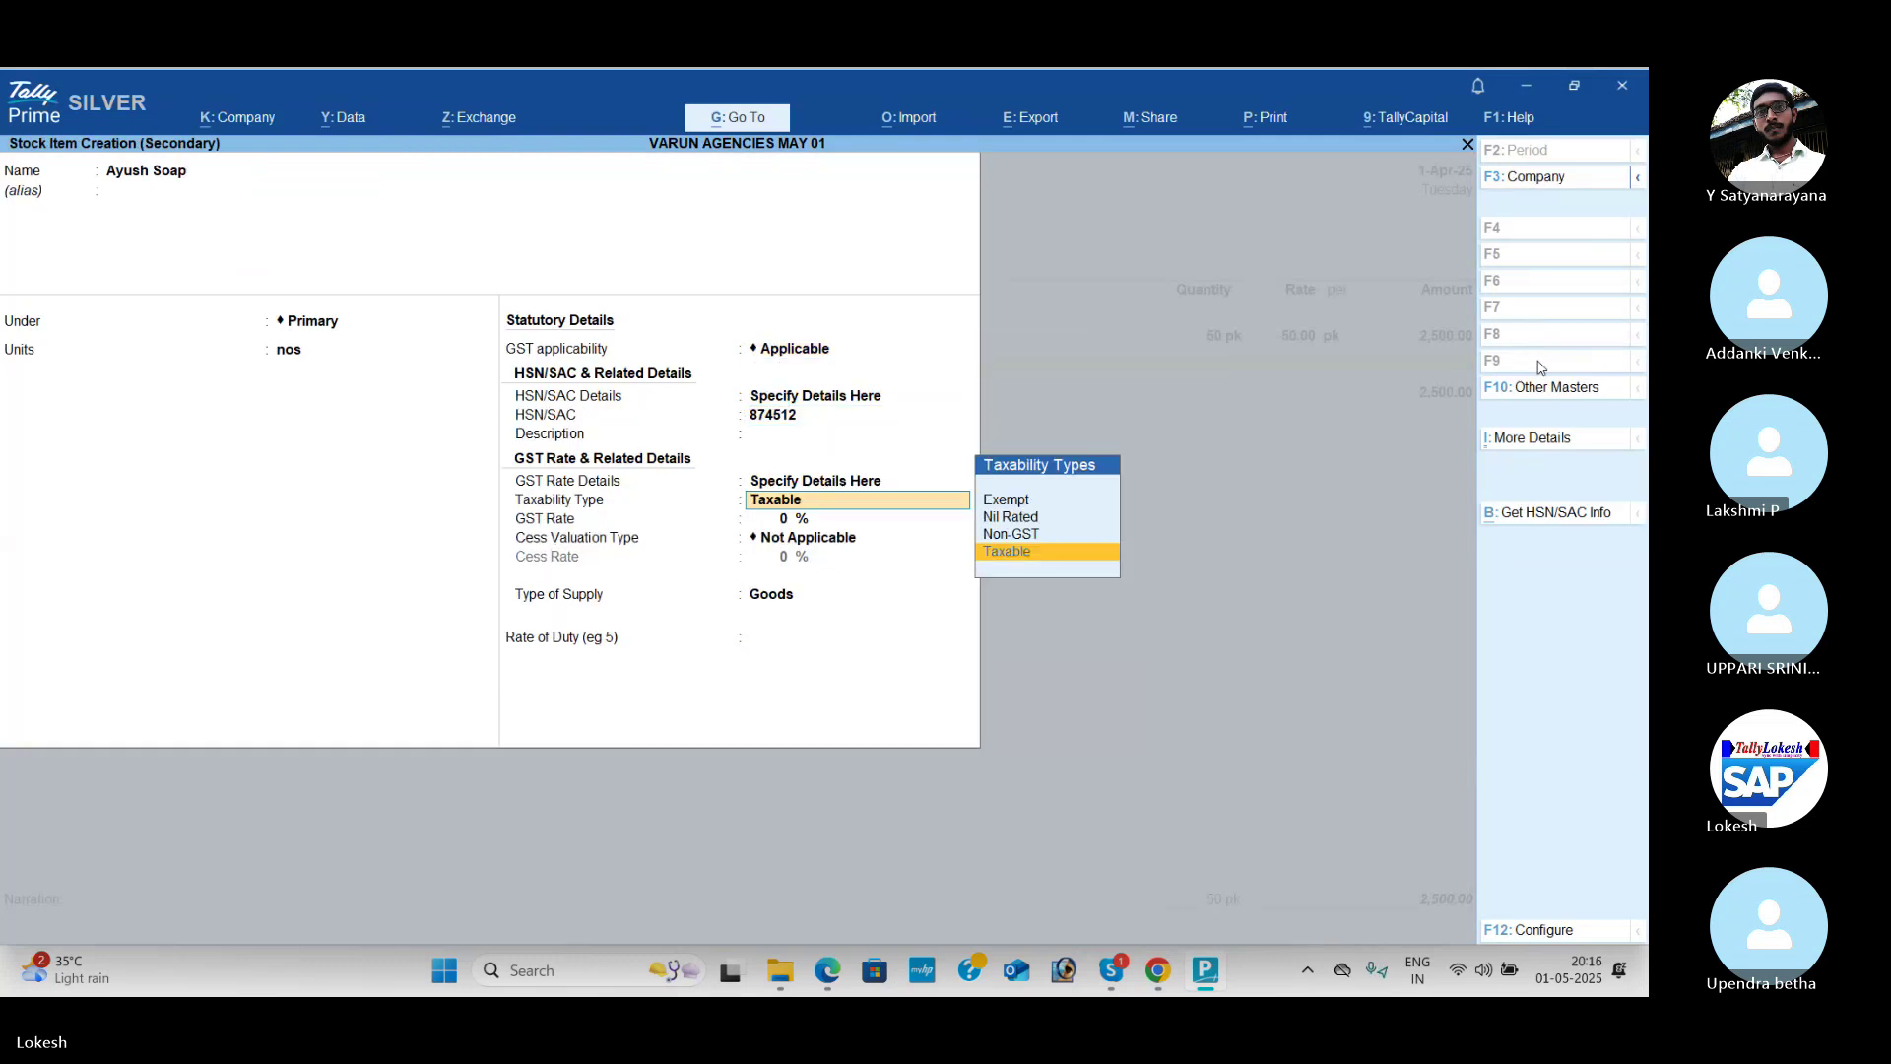
{"action": "key", "text": "Return"}
{"action": "key", "text": "alt+Tab"}
{"action": "key", "text": "alt+Tab"}
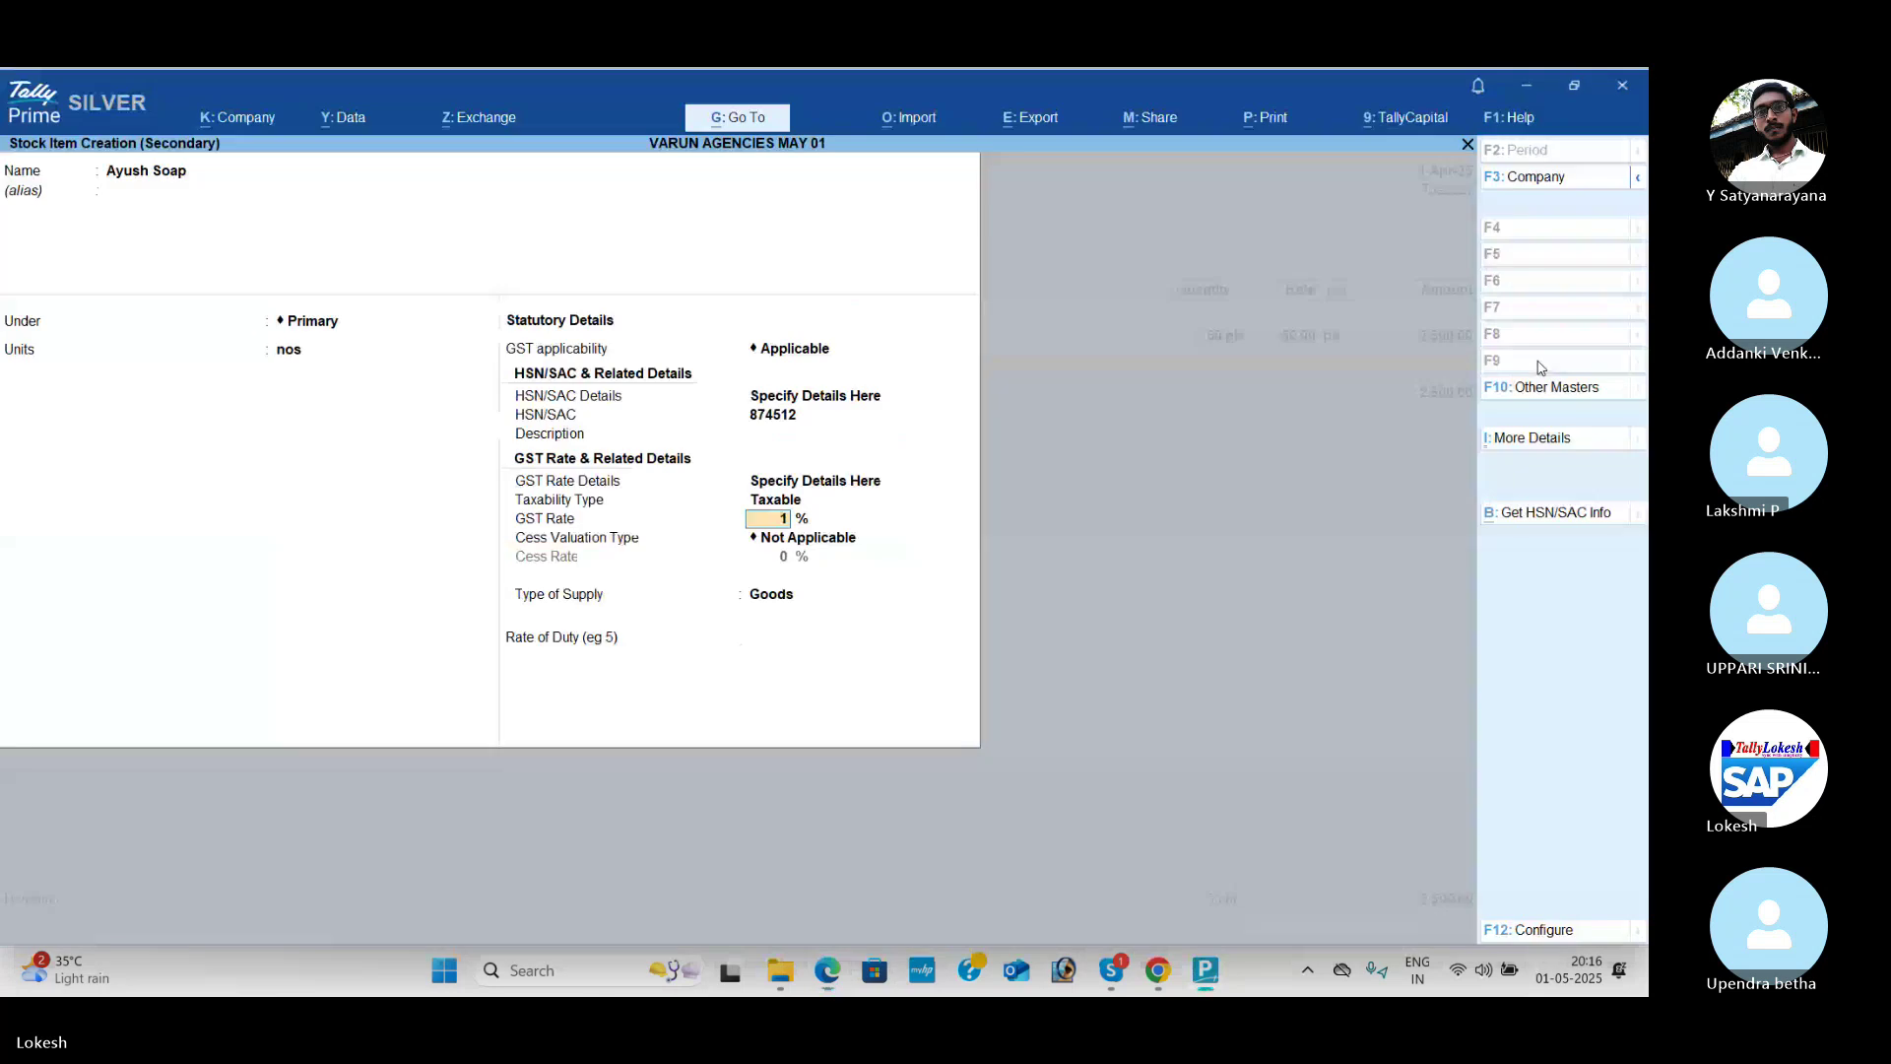
{"action": "type", "text": "12"}
{"action": "key", "text": "Return"}
{"action": "key", "text": "Return"}
{"action": "key", "text": "Return"}
{"action": "key", "text": "Return"}
{"action": "key", "text": "Return"}
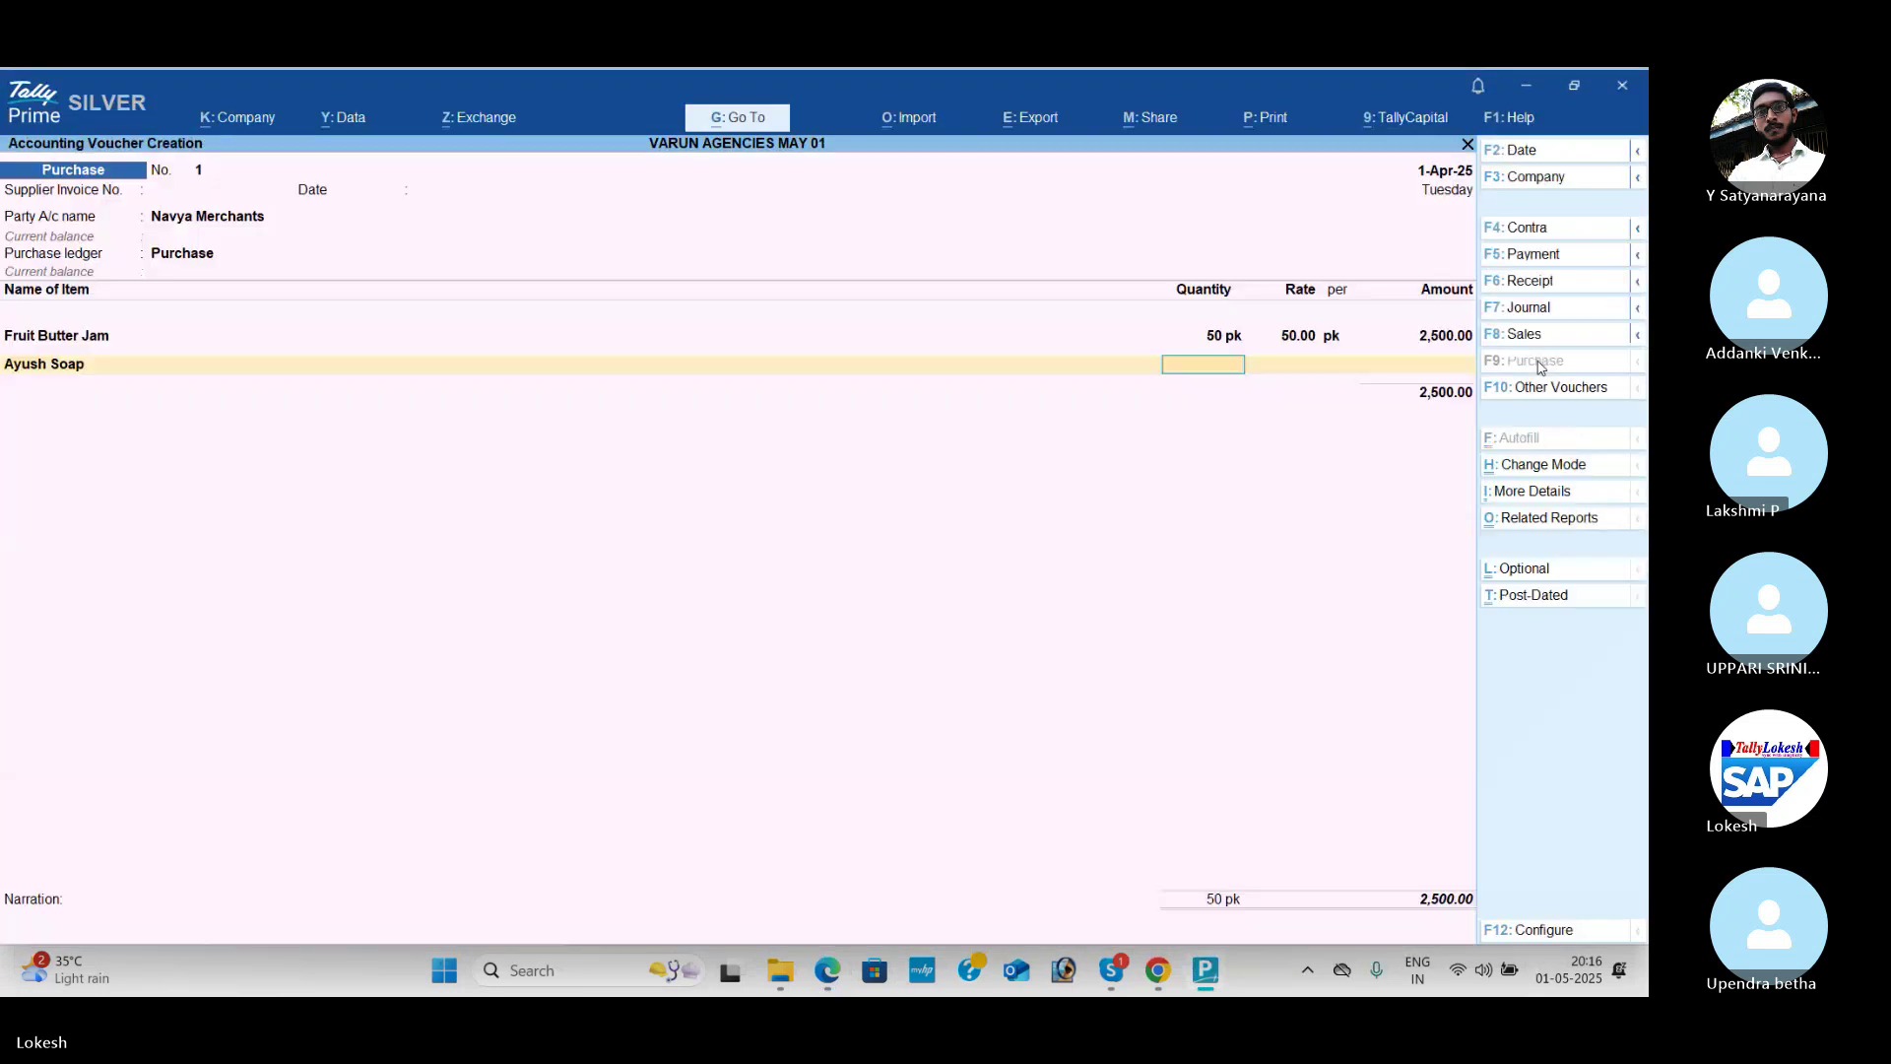
Step: Enter 100 nos of Ayush Soap at a rate of 40, keeping its GST and HSN details as per Masters/Company
{"action": "key", "text": "alt+Tab"}
{"action": "key", "text": "alt+Tab"}
{"action": "type", "text": "100"}
{"action": "key", "text": "Return"}
{"action": "type", "text": "40"}
{"action": "key", "text": "Return"}
{"action": "key", "text": "Return"}
{"action": "key", "text": "Return"}
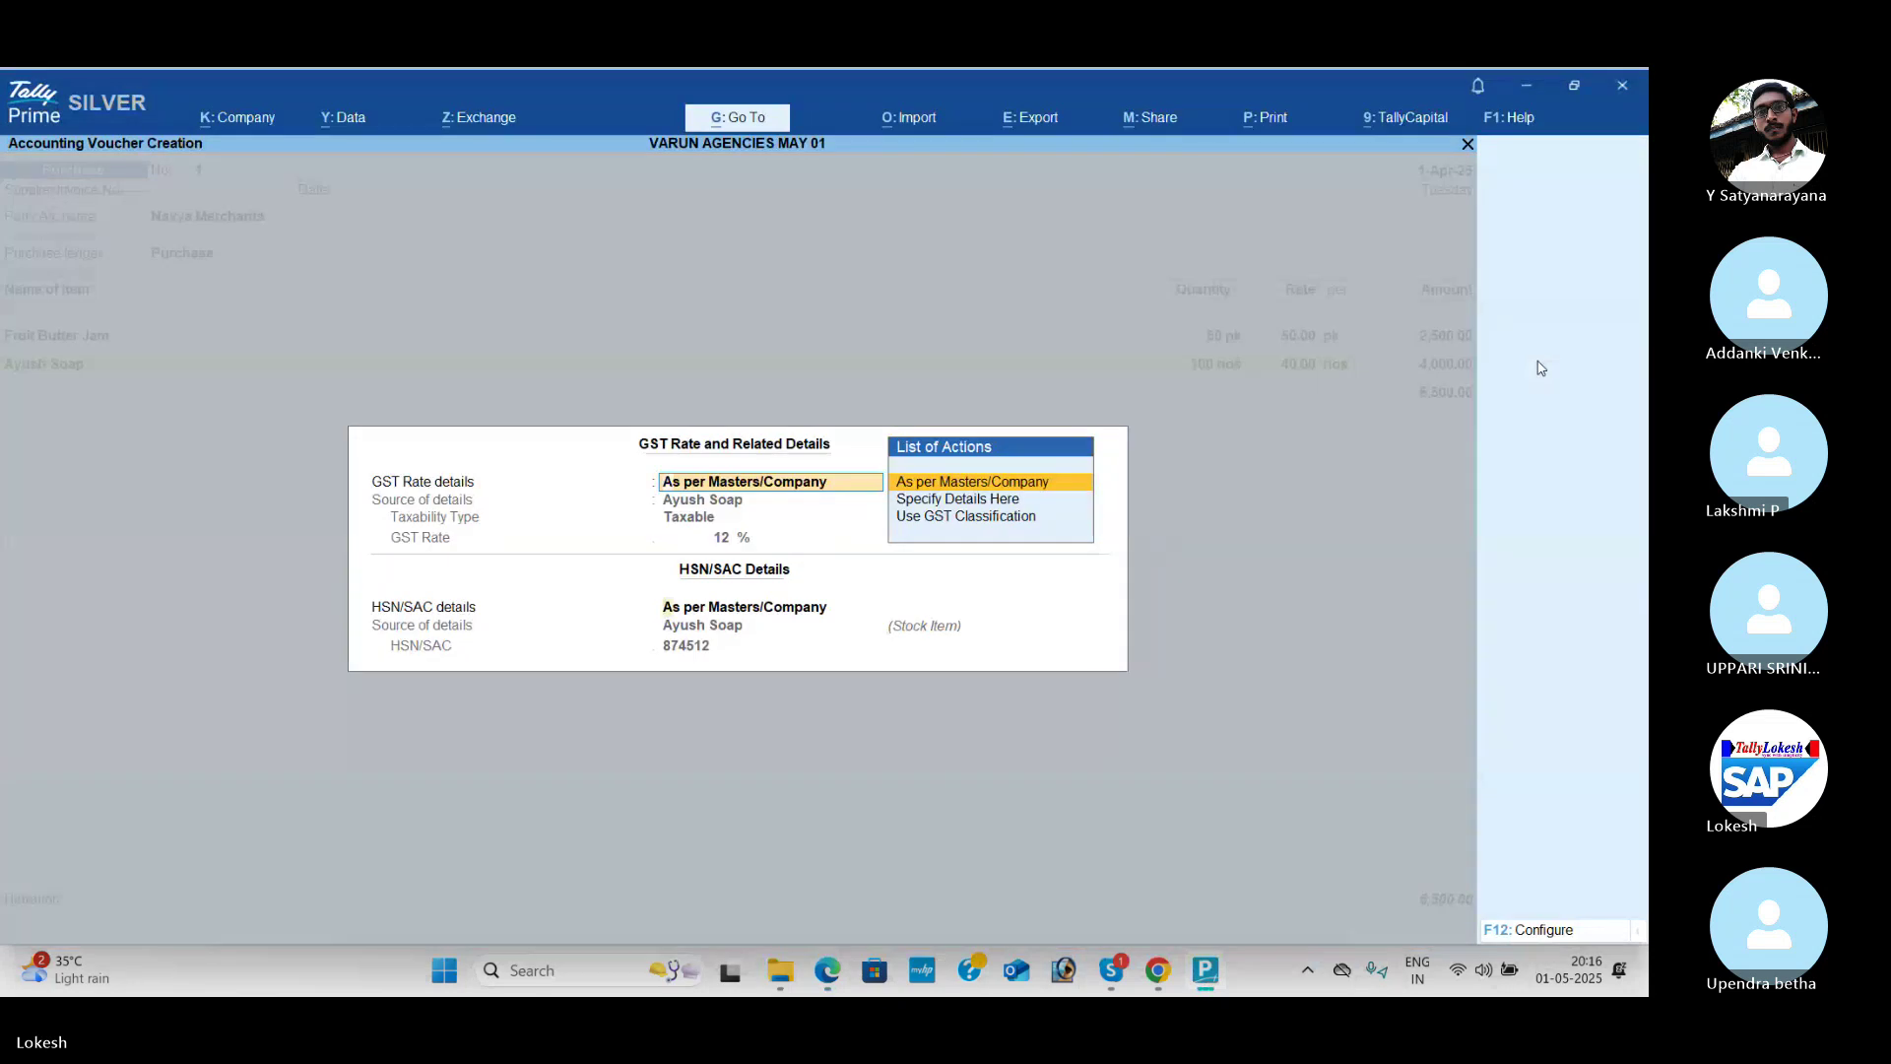
{"action": "key", "text": "Return"}
Step: Start a stock item for the PDF's third product, named Marrie Gold, under Primary
{"action": "key", "text": "alt+c"}
{"action": "key", "text": "alt+Tab"}
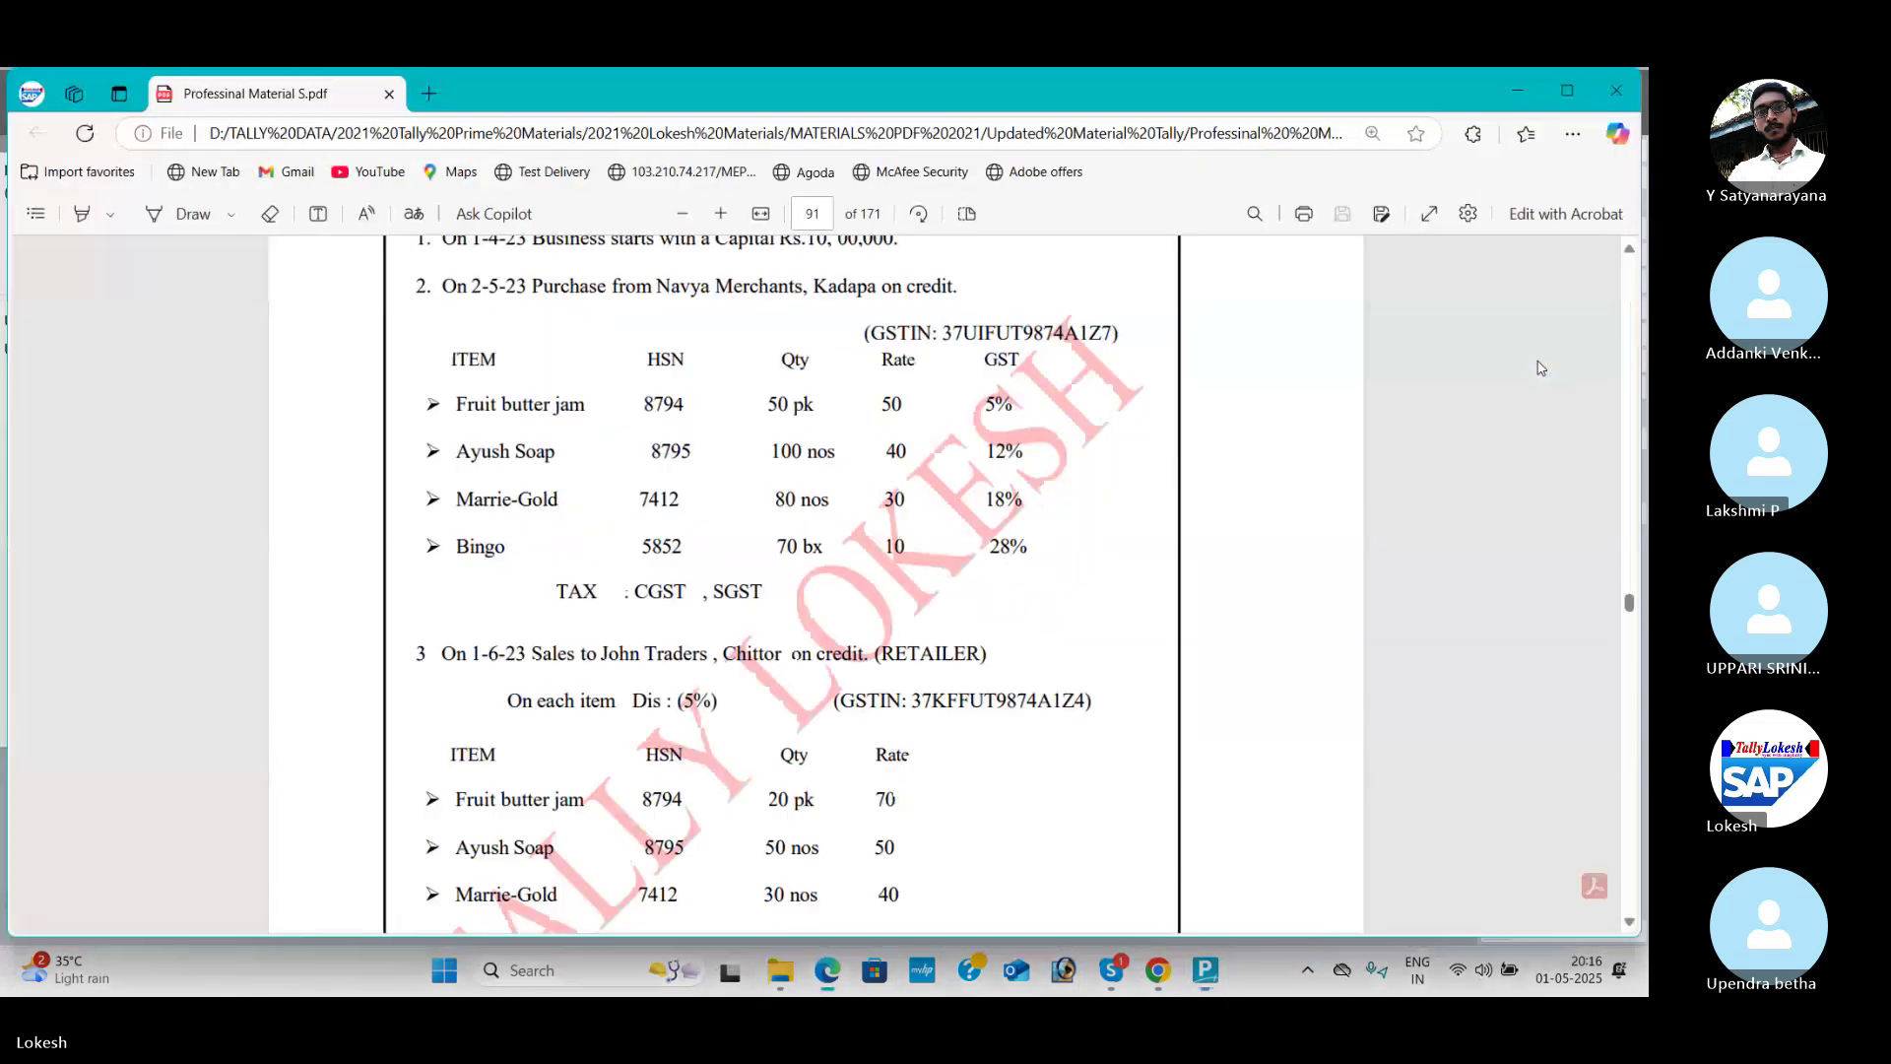
{"action": "key", "text": "alt+Tab"}
{"action": "type", "text": "Mar"}
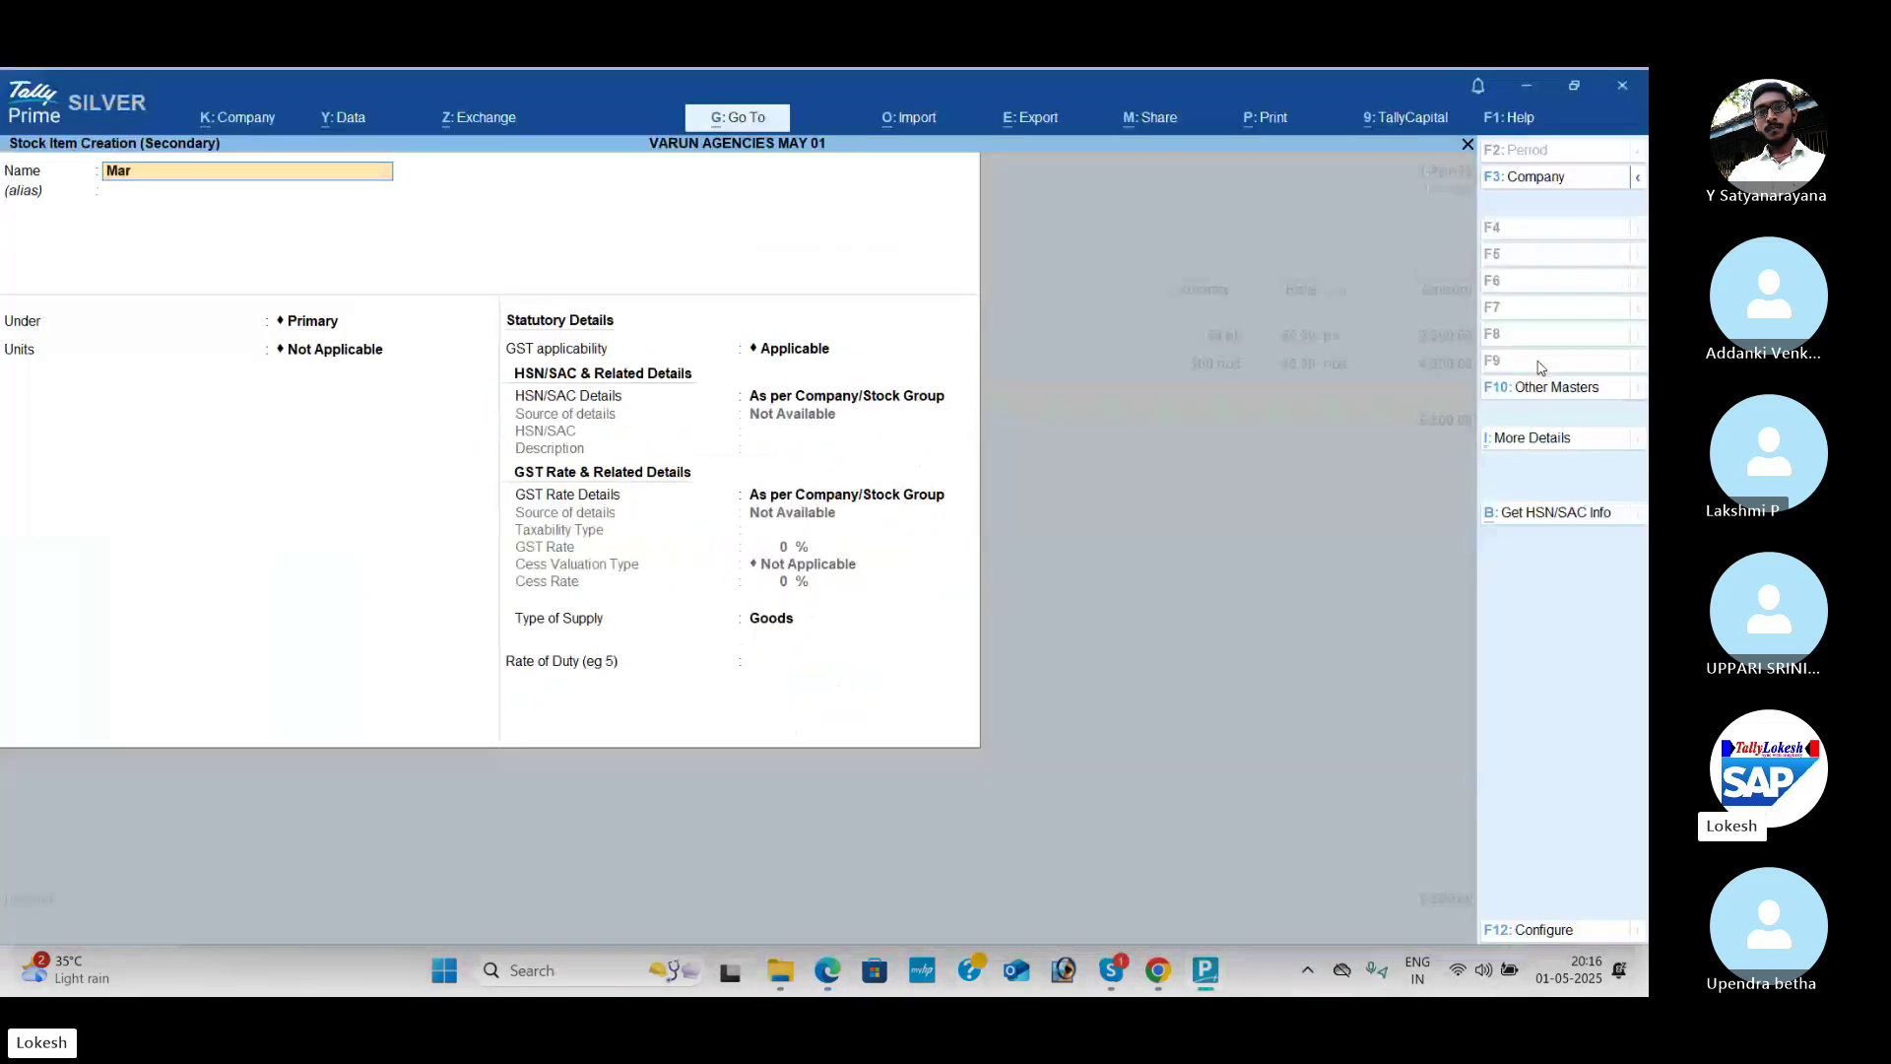
{"action": "type", "text": "rie Go"}
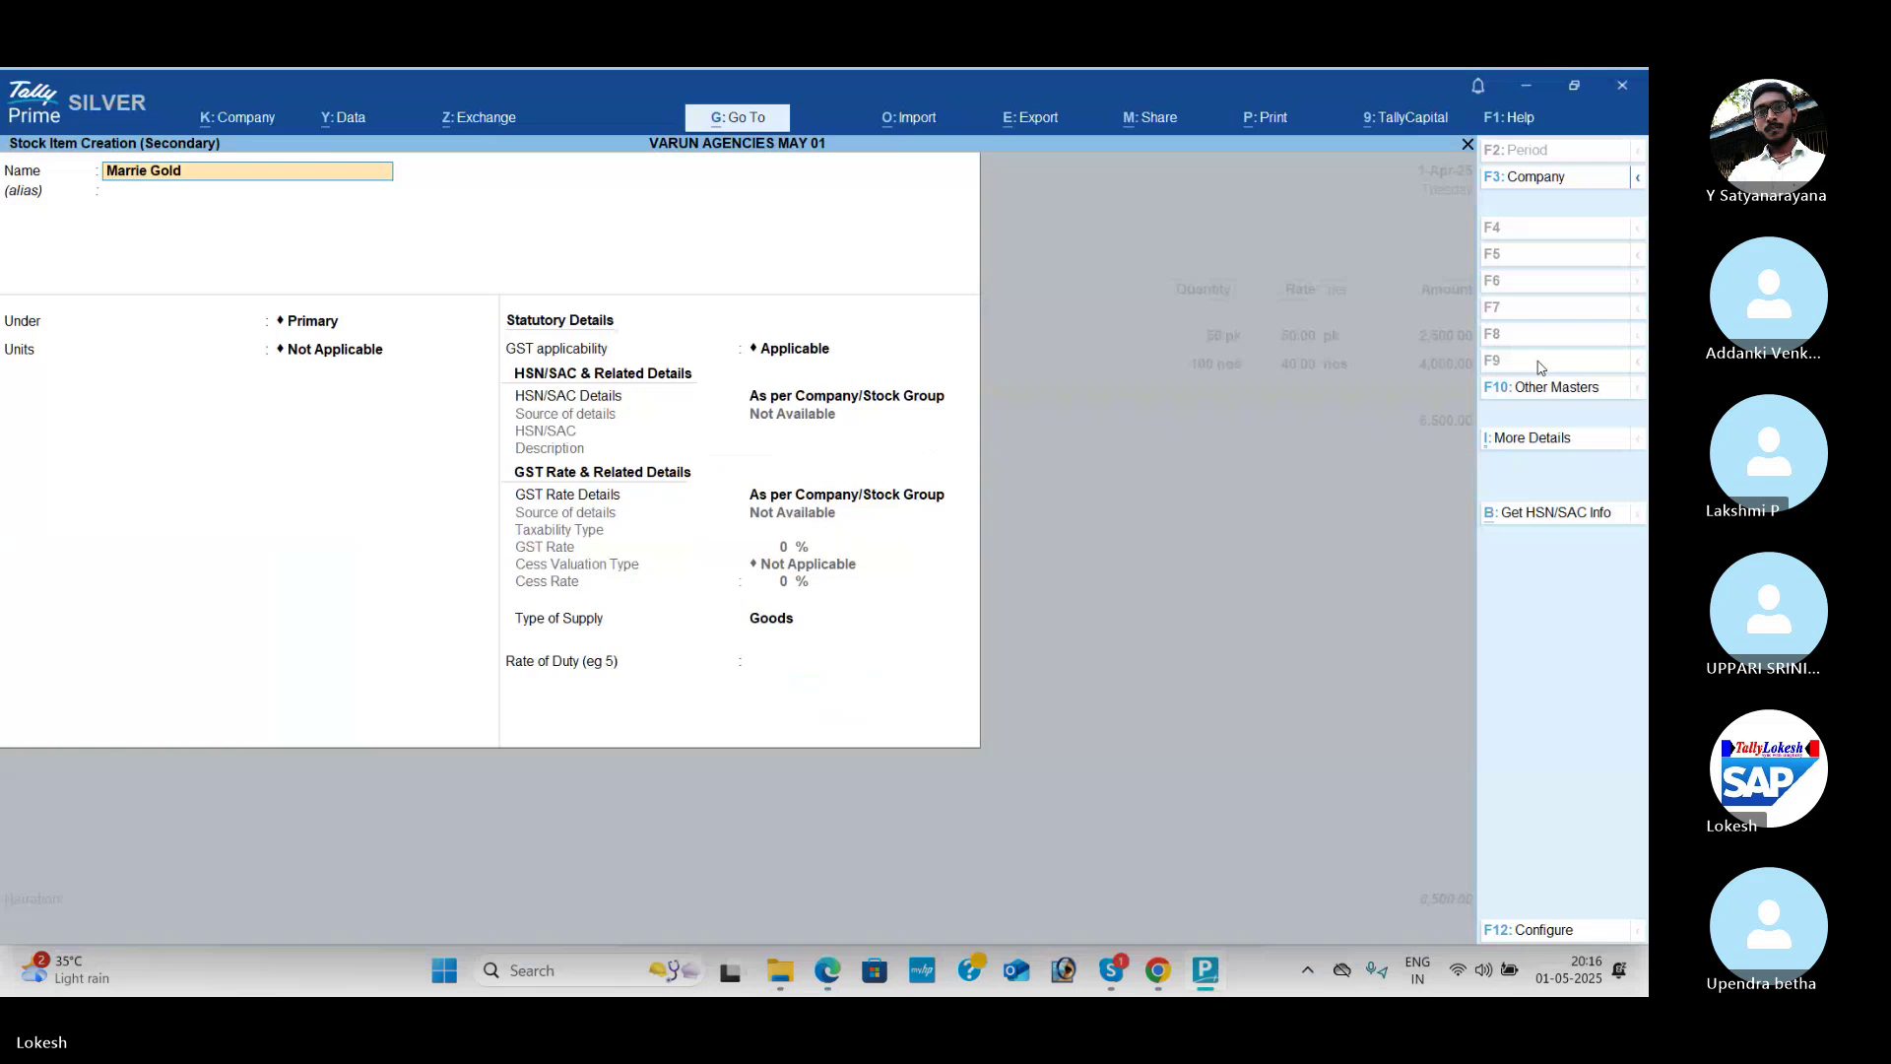
{"action": "type", "text": "ld"}
{"action": "key", "text": "Return"}
{"action": "key", "text": "Return"}
{"action": "key", "text": "Return"}
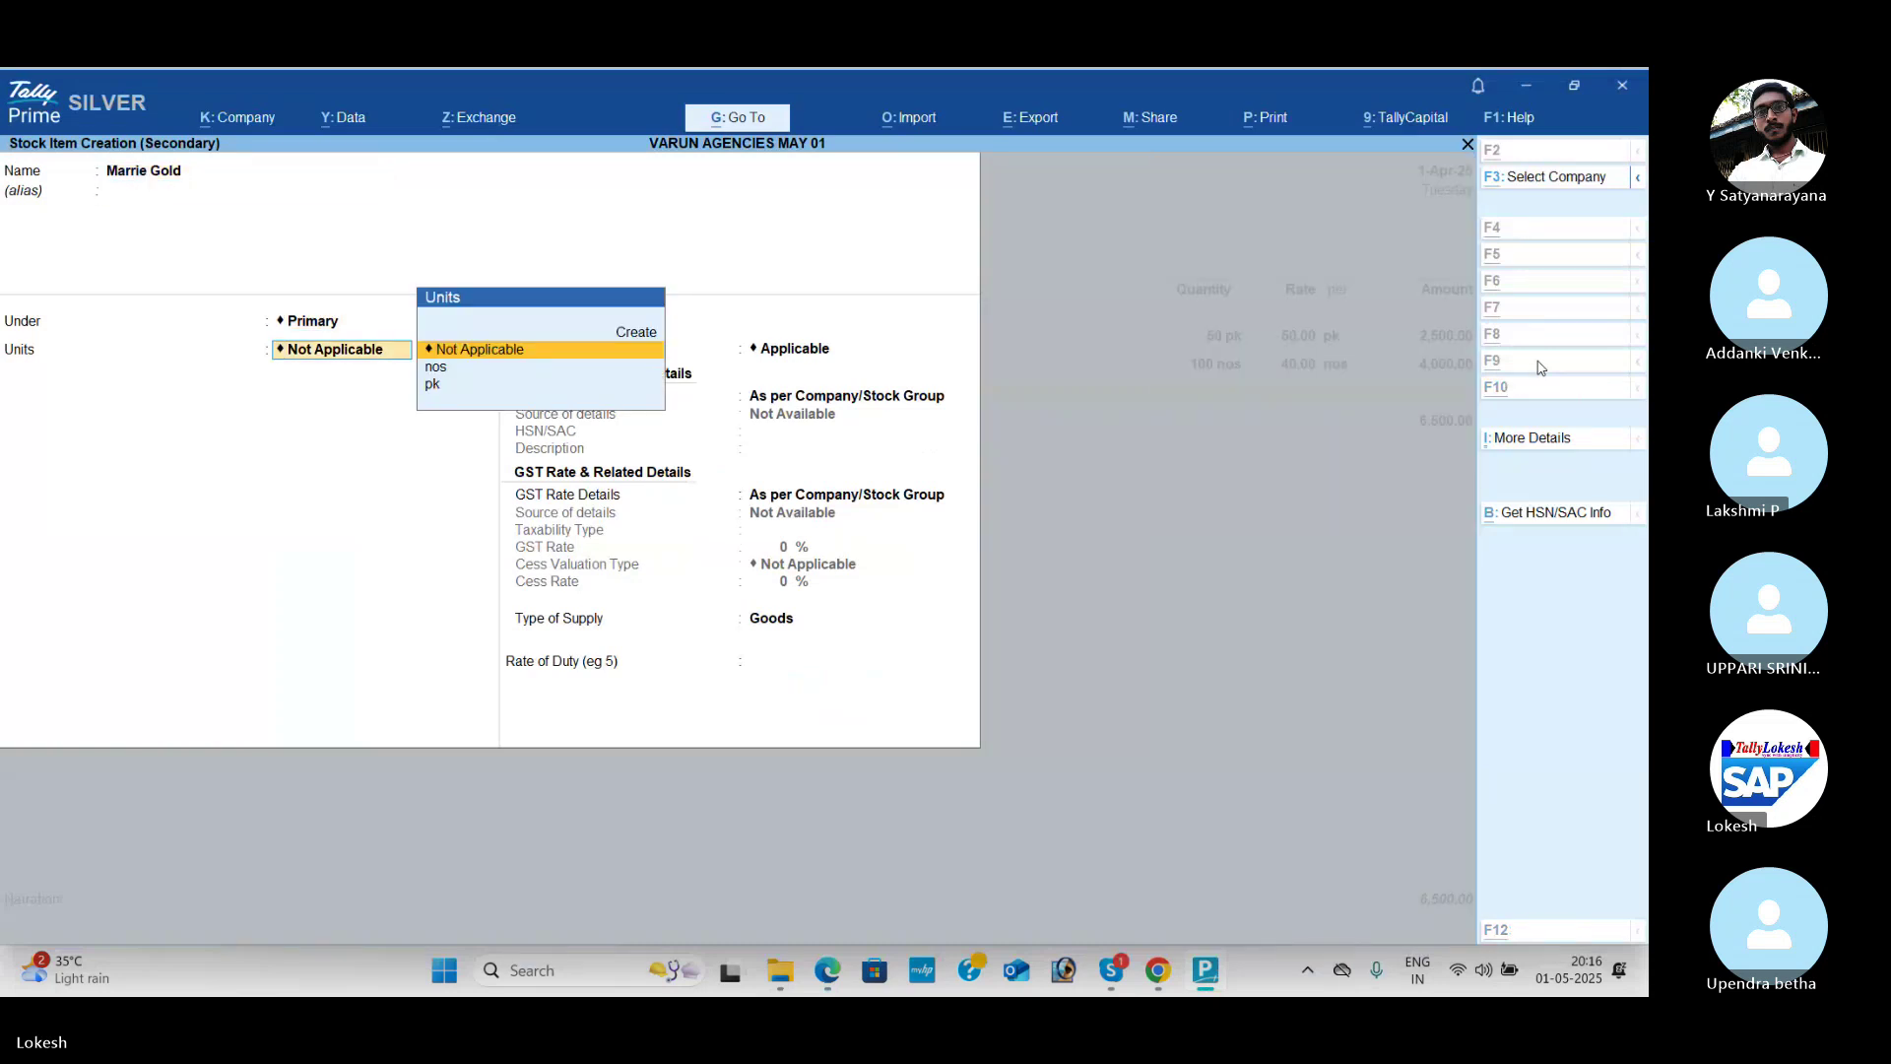
Step: Set Marrie Gold's unit to nos, specify its HSN/SAC details directly in the item, and enter 654123 as the code
{"action": "key", "text": "alt+Tab"}
{"action": "key", "text": "alt+Tab"}
{"action": "key", "text": "Down"}
{"action": "key", "text": "Return"}
{"action": "key", "text": "Return"}
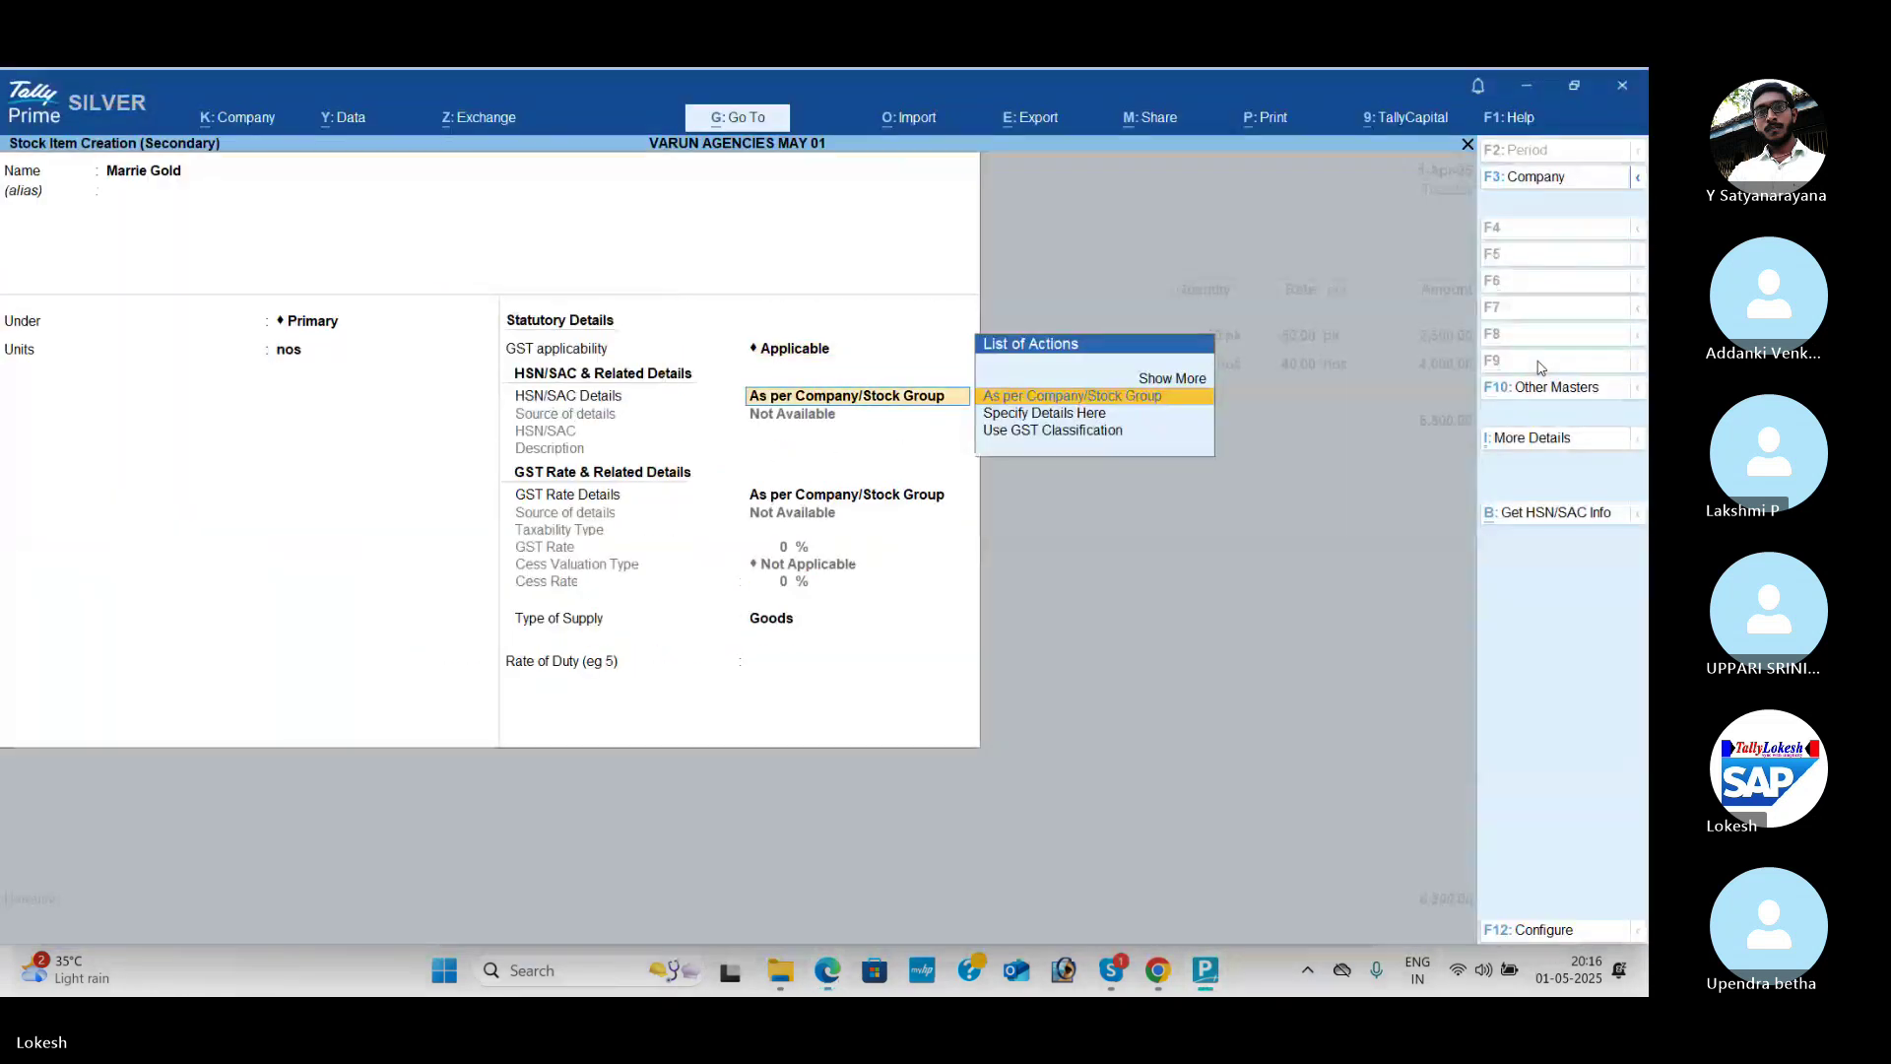
{"action": "key", "text": "Down"}
{"action": "key", "text": "Return"}
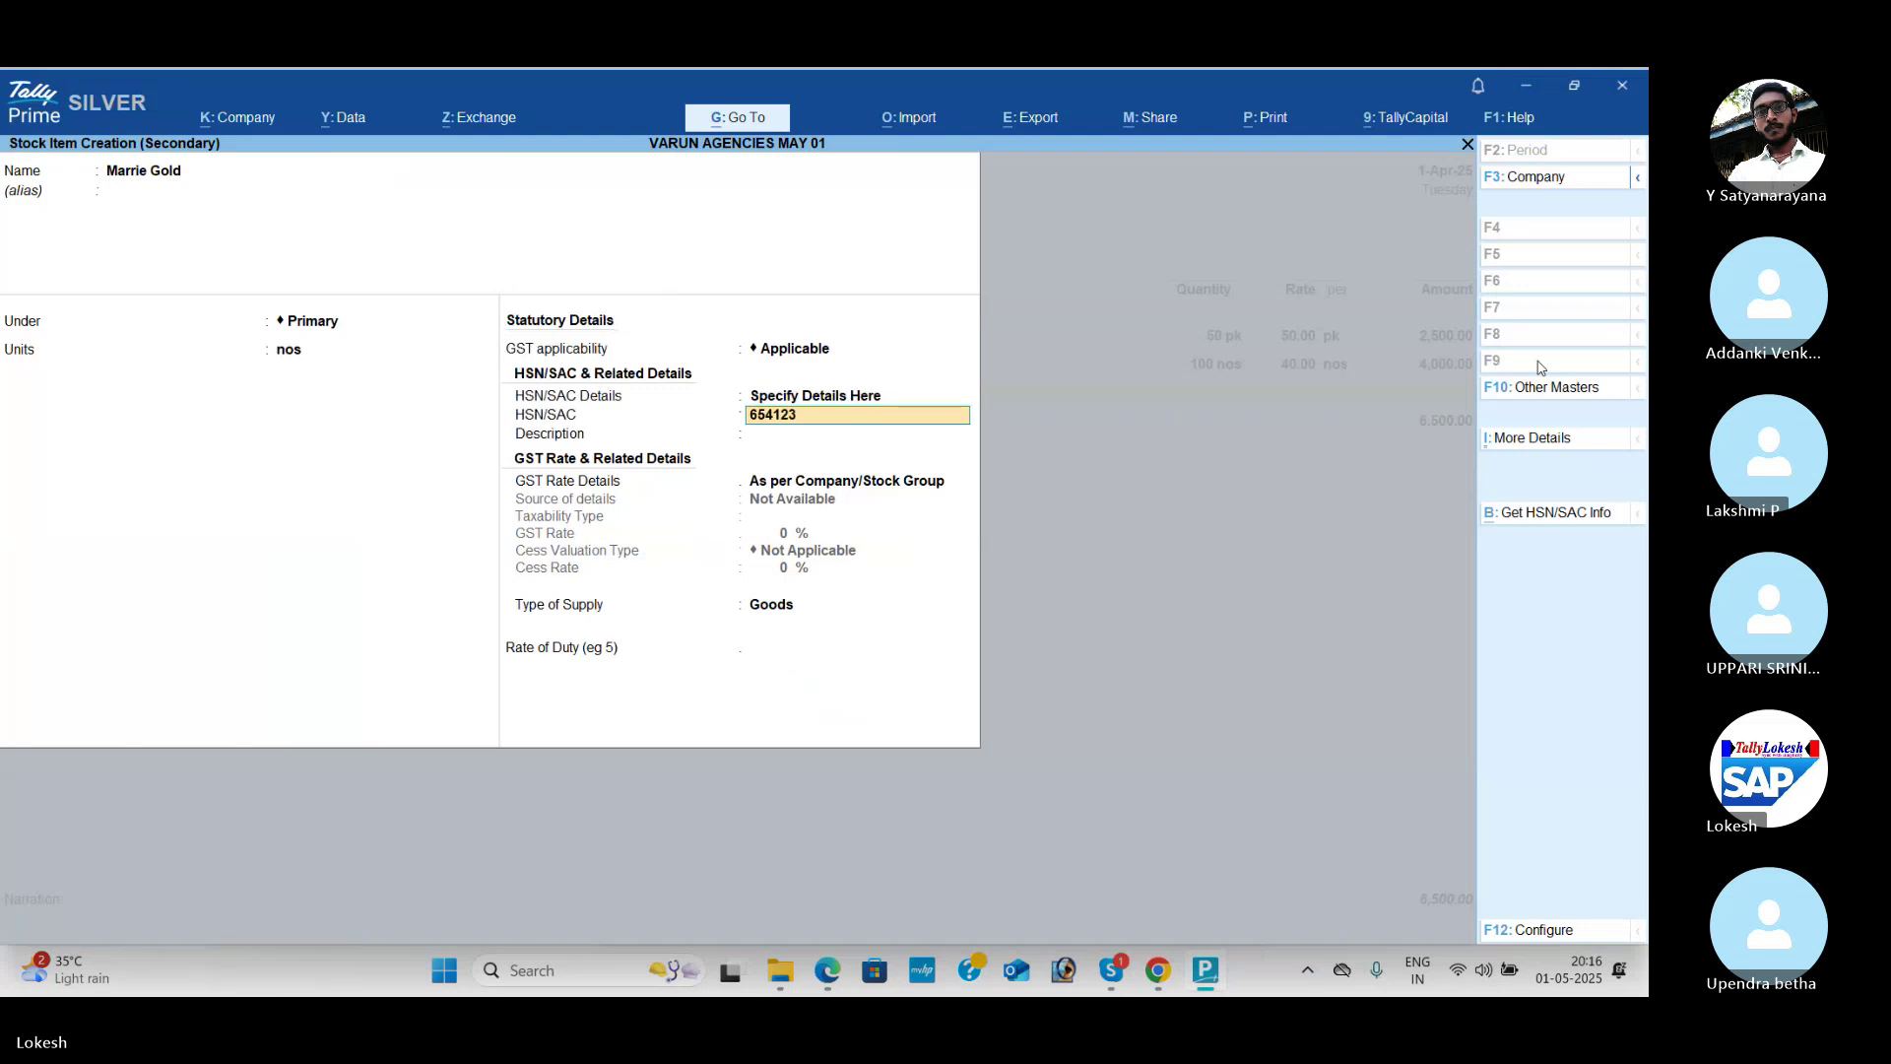
{"action": "key", "text": "Return"}
Step: Specify a taxable GST rate of 18% for Marrie Gold as listed in the PDF, and save the stock item
{"action": "key", "text": "Return"}
{"action": "key", "text": "Down"}
{"action": "key", "text": "Return"}
{"action": "key", "text": "Return"}
{"action": "key", "text": "alt+Tab"}
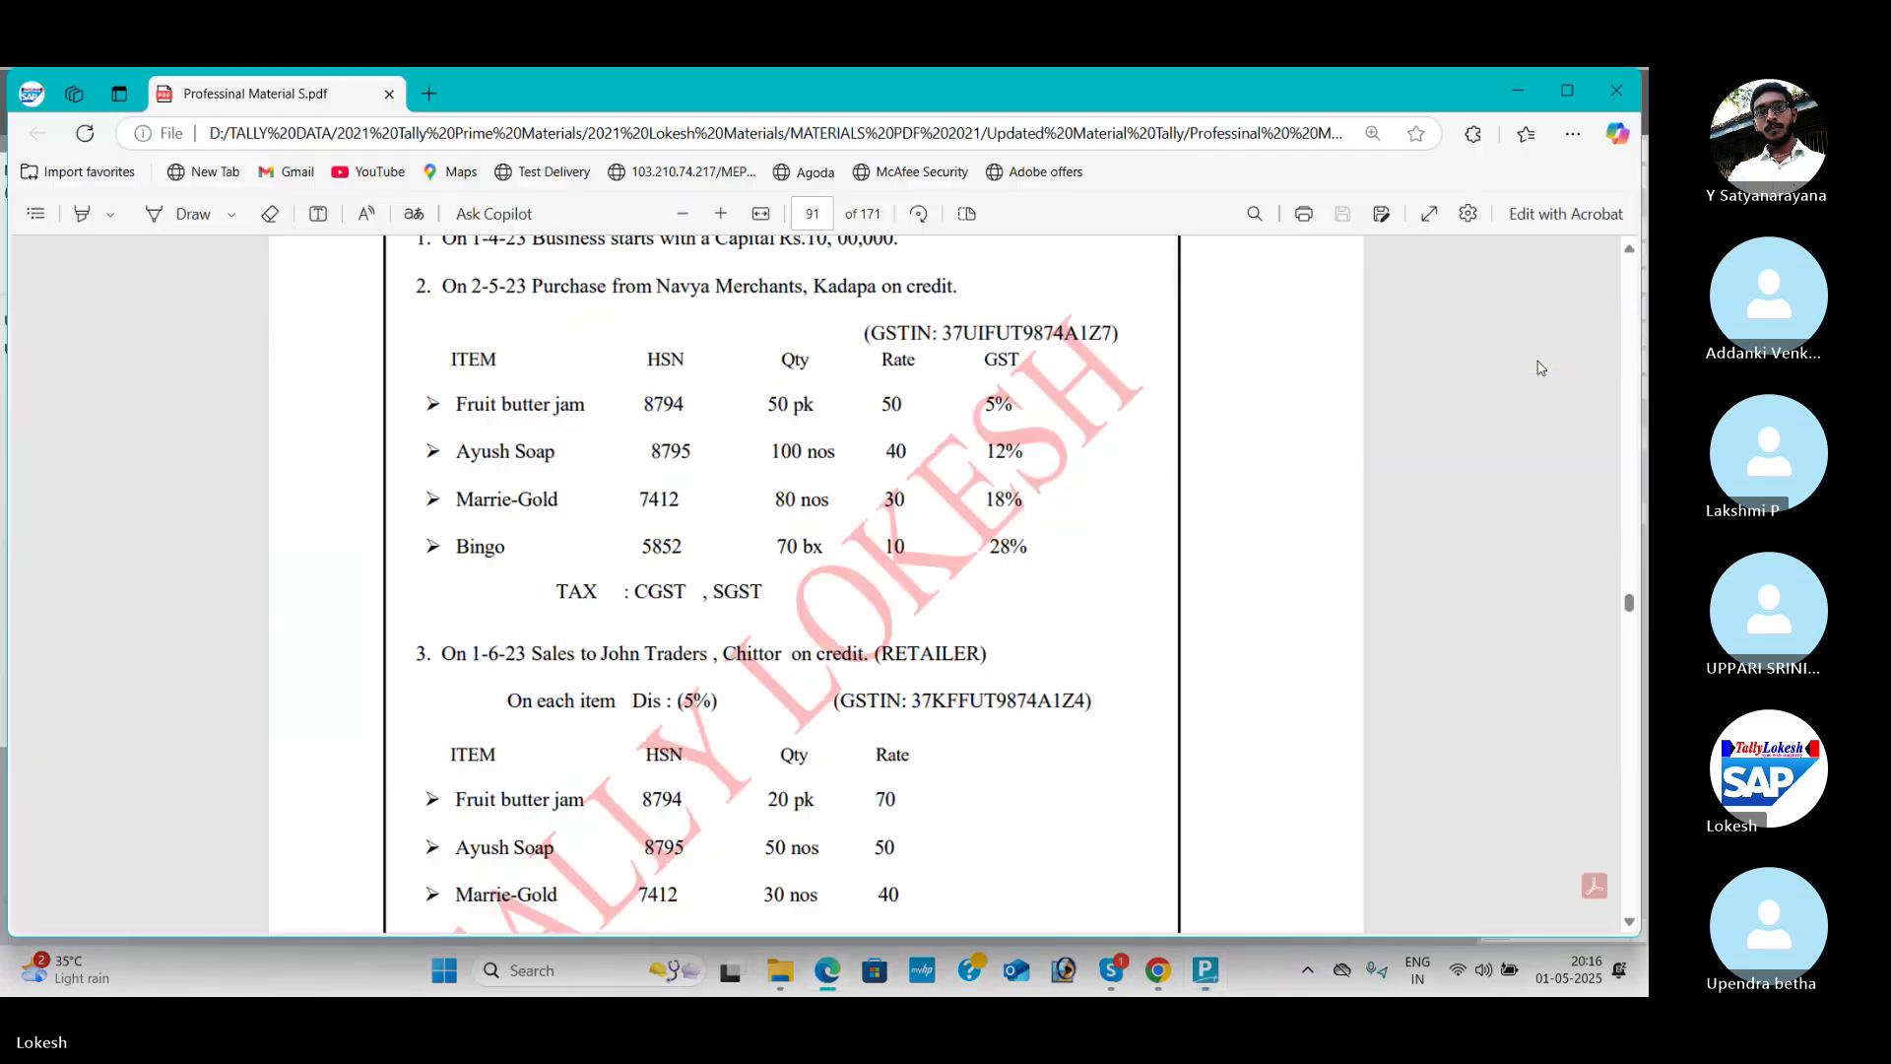
{"action": "key", "text": "alt+Tab"}
{"action": "type", "text": "18"}
{"action": "key", "text": "Return"}
{"action": "key", "text": "Return"}
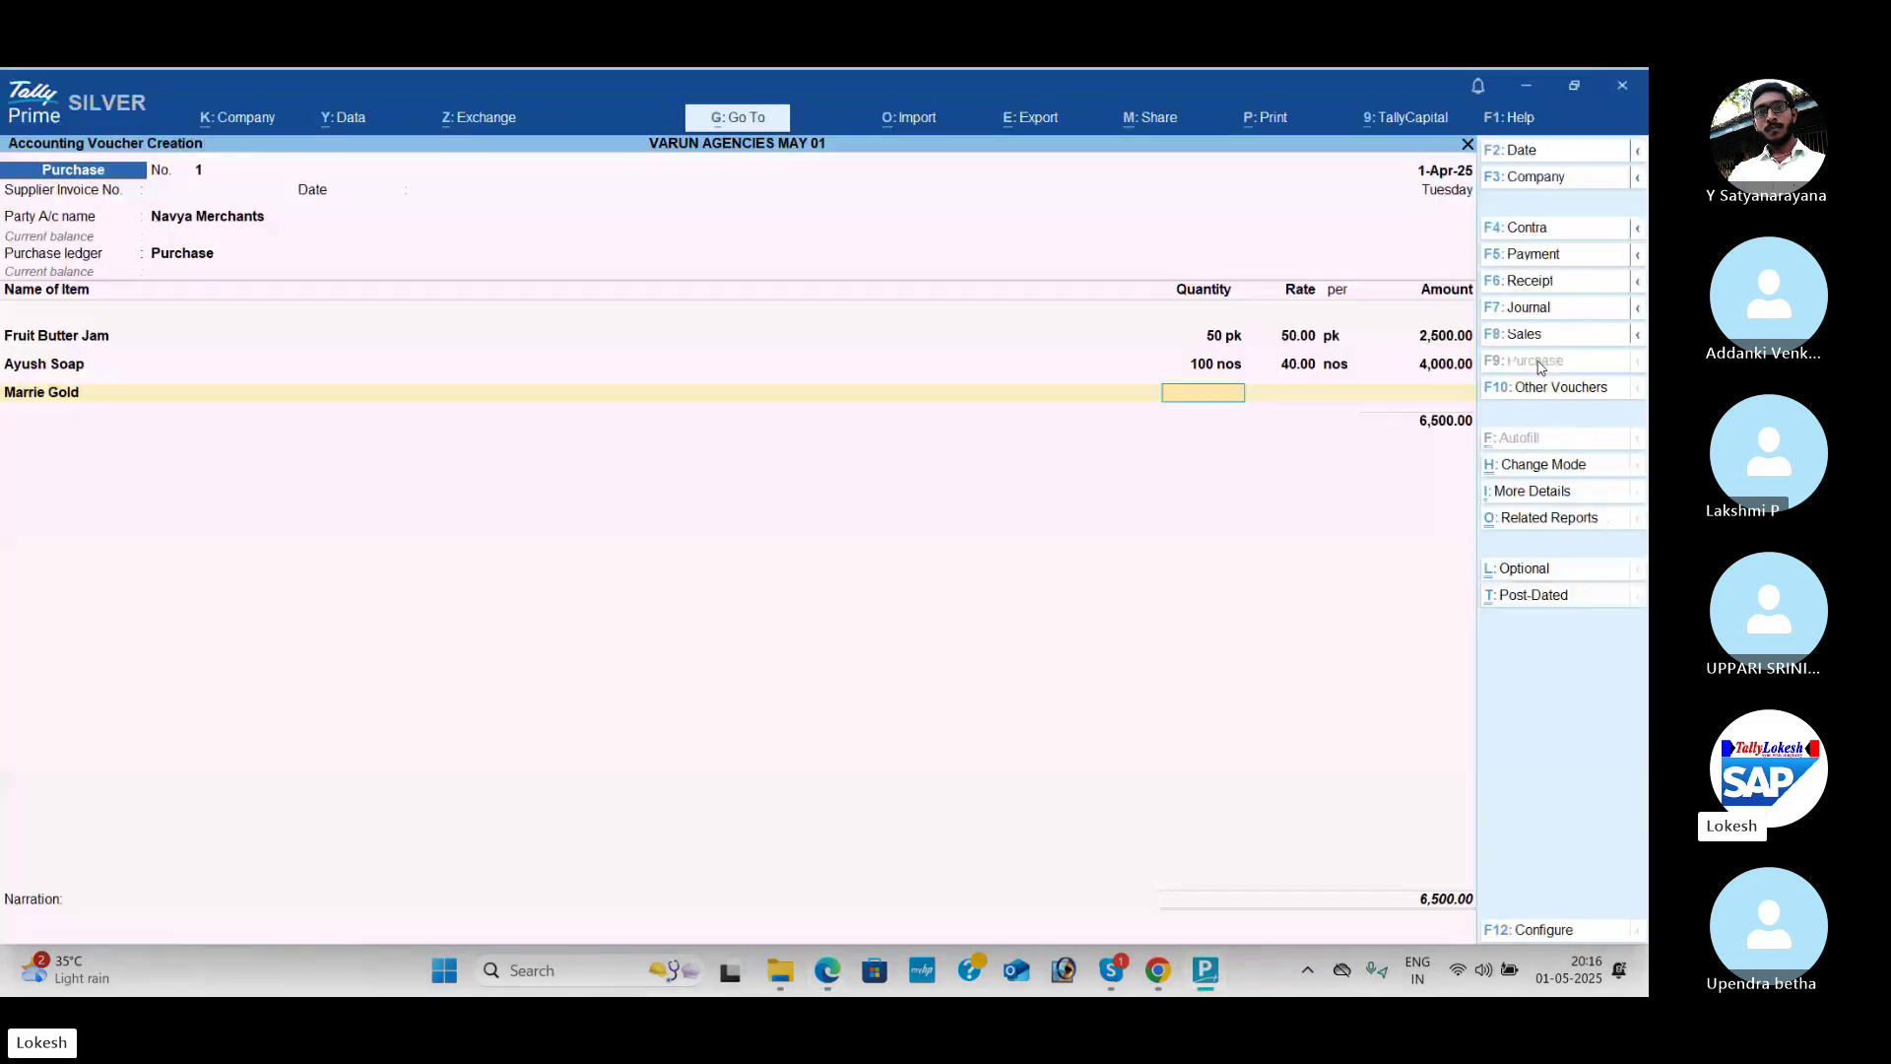
Step: Enter 80 nos of Marrie Gold at a rate of 30, keeping its GST and HSN details as per Masters/Company
{"action": "key", "text": "alt+Tab"}
{"action": "key", "text": "alt+Tab"}
{"action": "type", "text": "80"}
{"action": "key", "text": "Return"}
{"action": "type", "text": "30"}
{"action": "key", "text": "Return"}
{"action": "key", "text": "Return"}
{"action": "key", "text": "Return"}
{"action": "key", "text": "Return"}
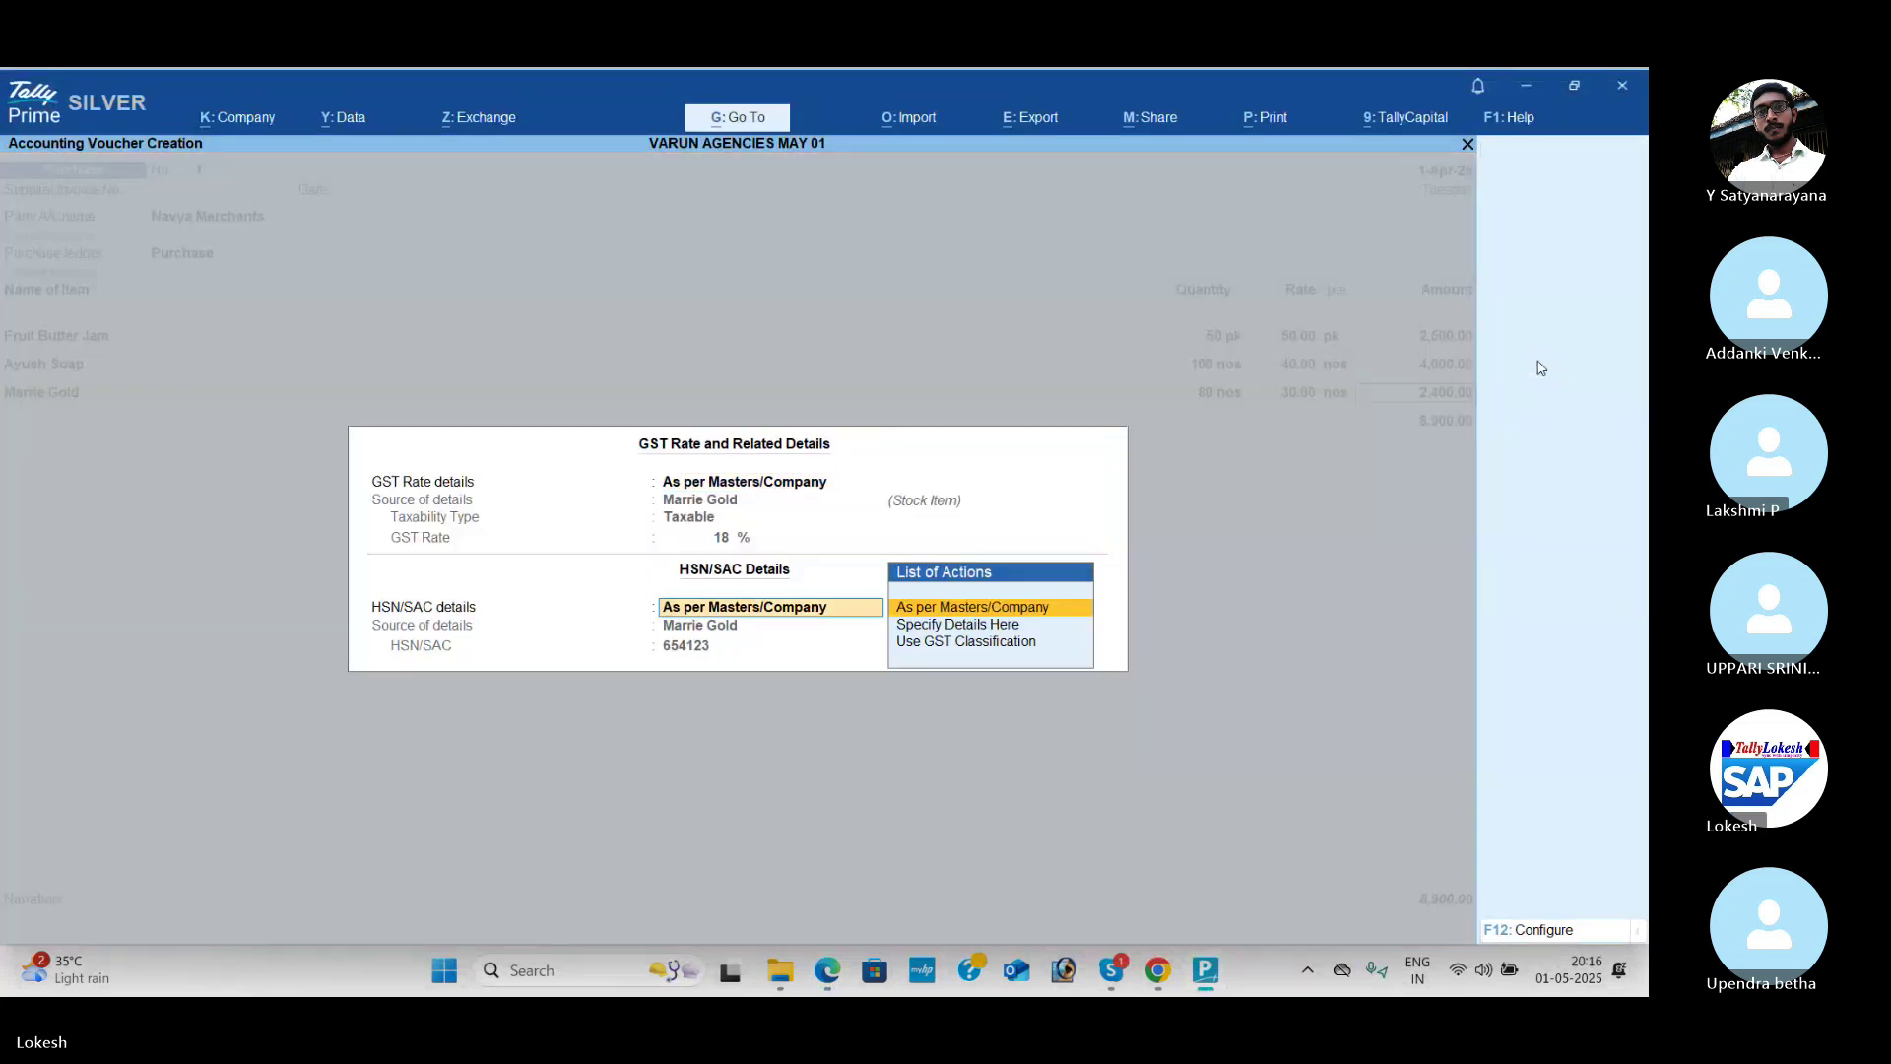
{"action": "key", "text": "Return"}
Step: Start a stock item for the PDF's fourth product, named Bingo, under Primary
{"action": "key", "text": "alt+c"}
{"action": "key", "text": "alt+Tab"}
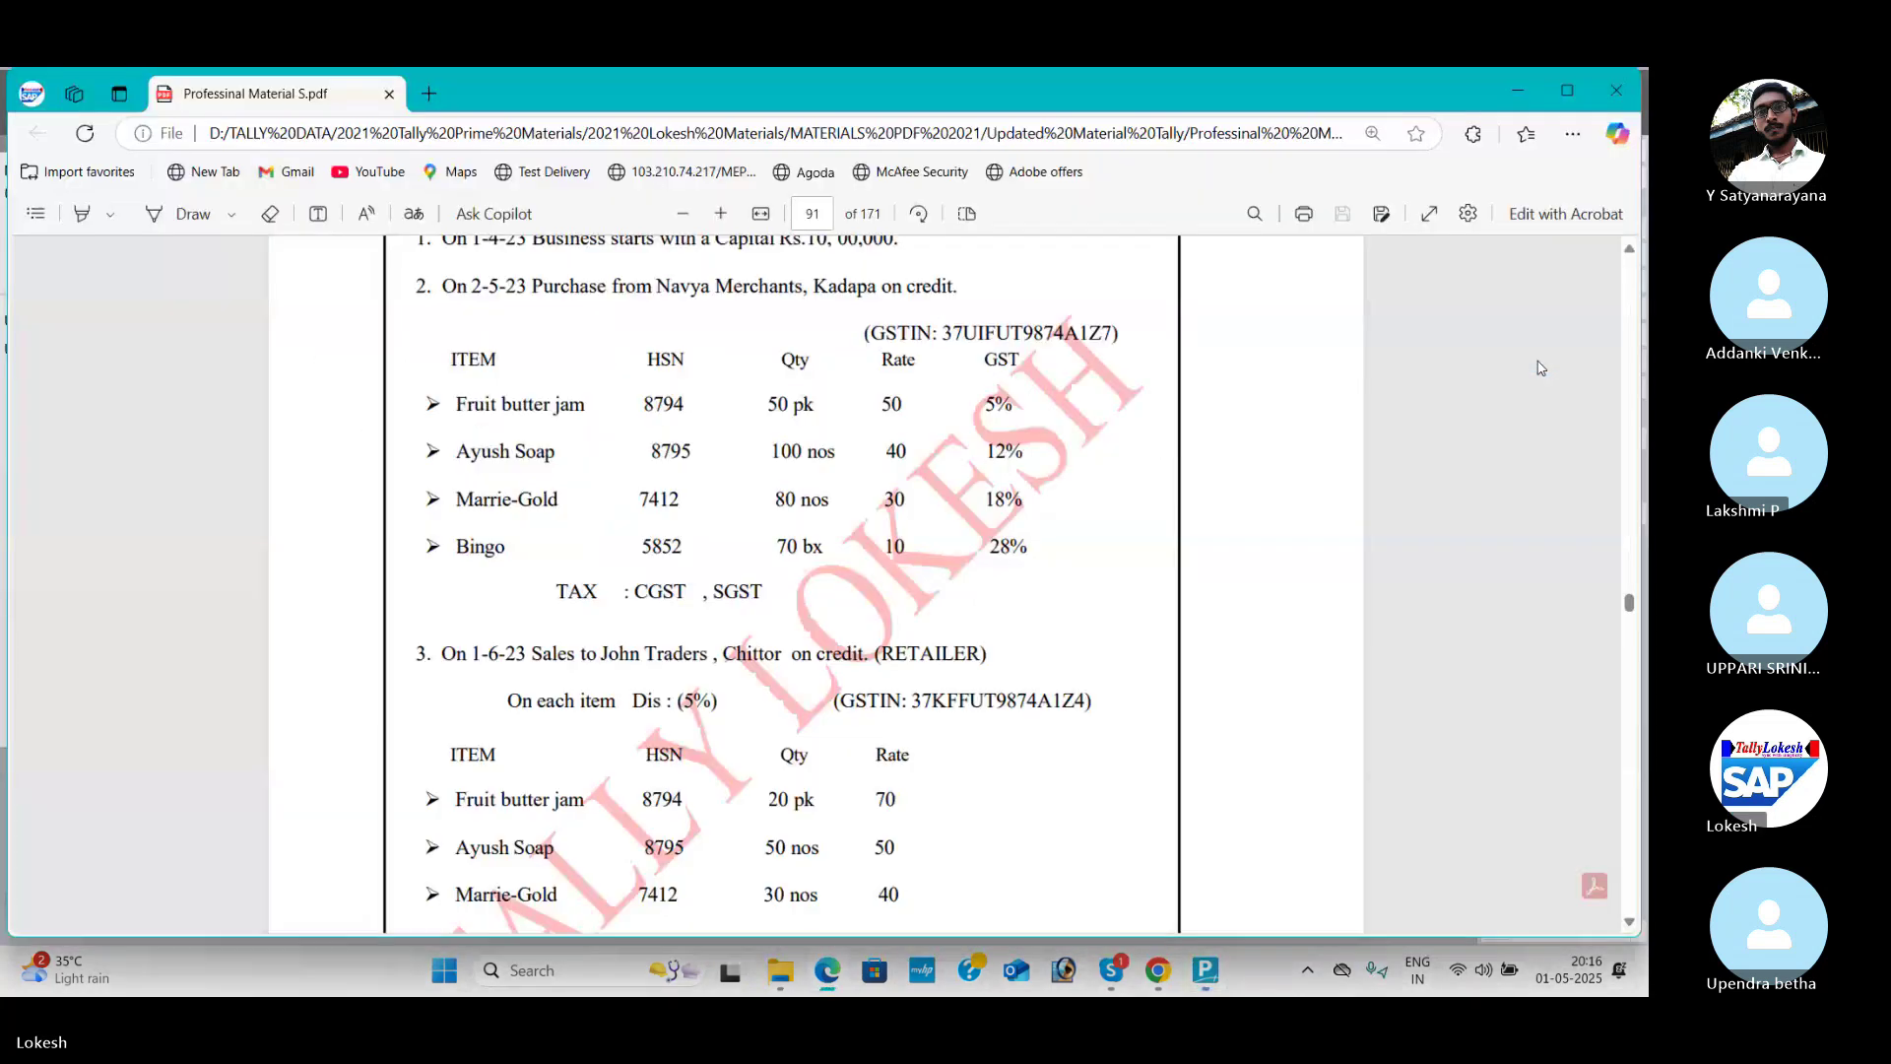
{"action": "key", "text": "alt+Tab"}
{"action": "type", "text": "Bin"}
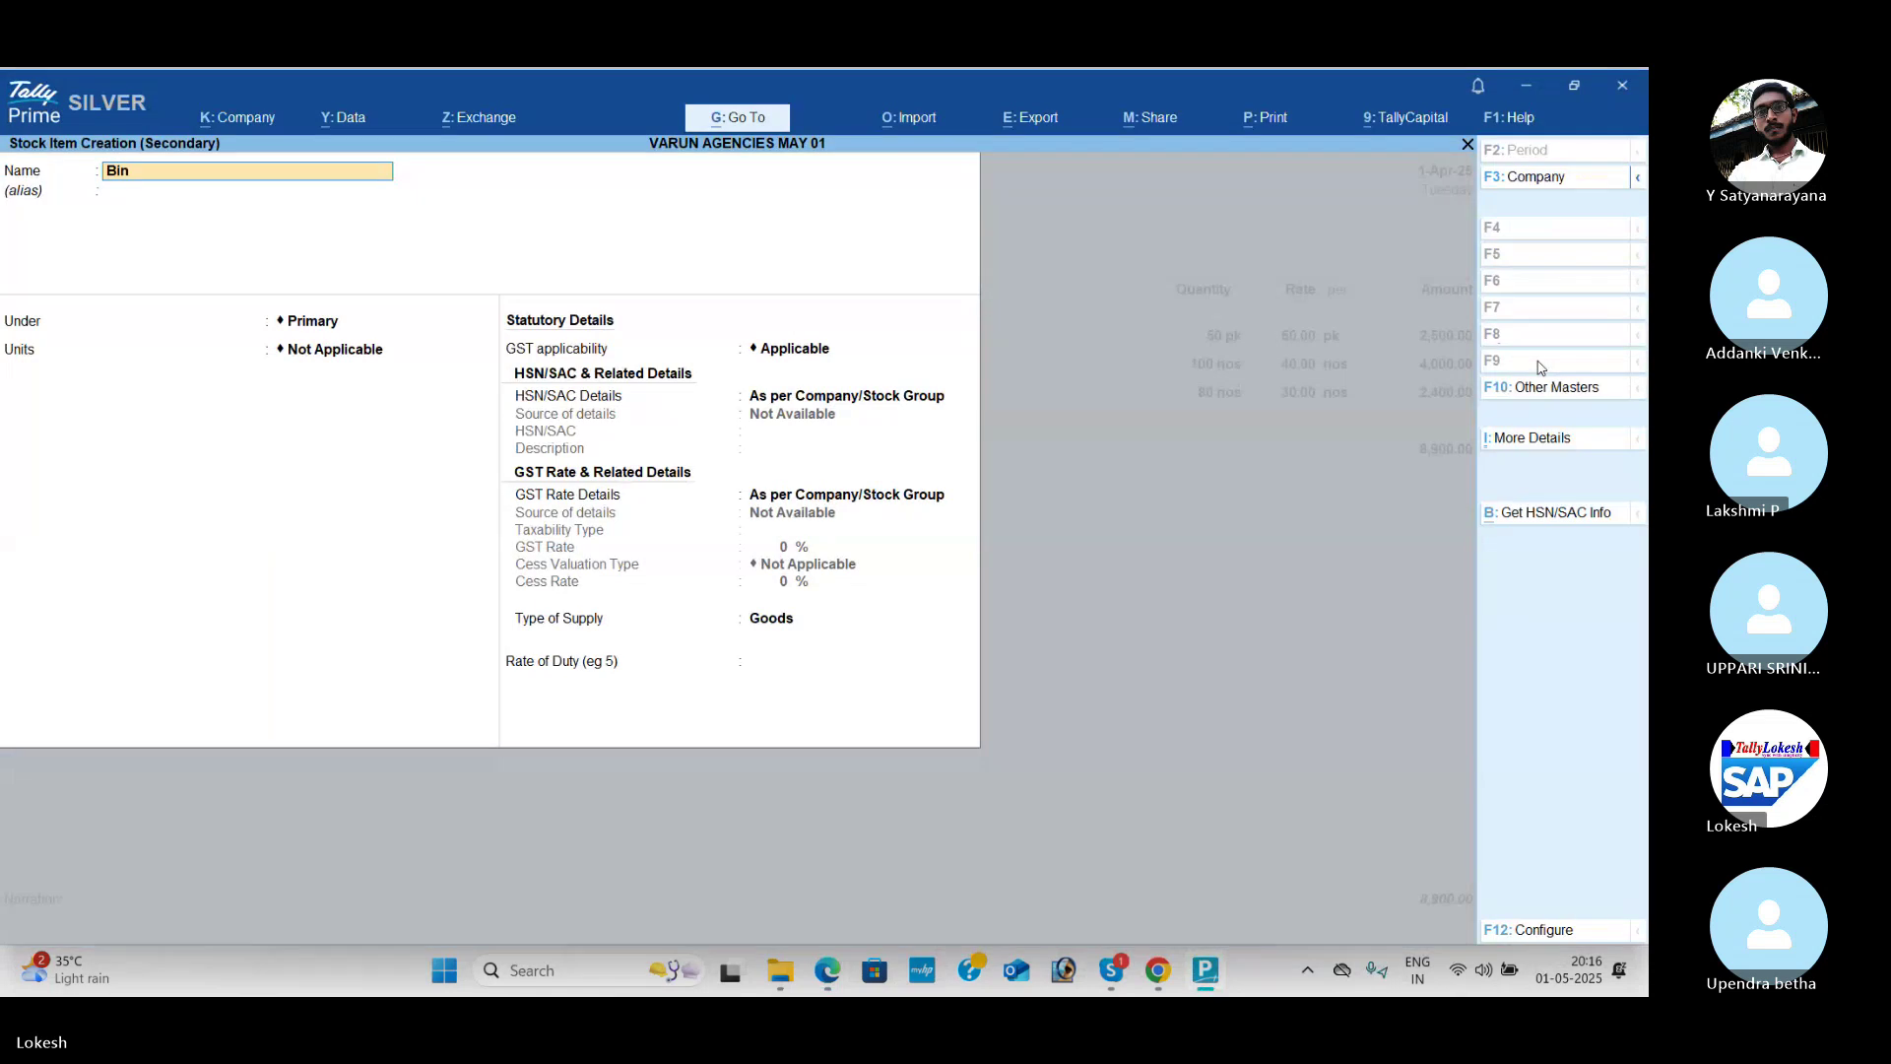
{"action": "key", "text": "BackSpace"}
{"action": "type", "text": "o"}
{"action": "key", "text": "Return"}
{"action": "key", "text": "Return"}
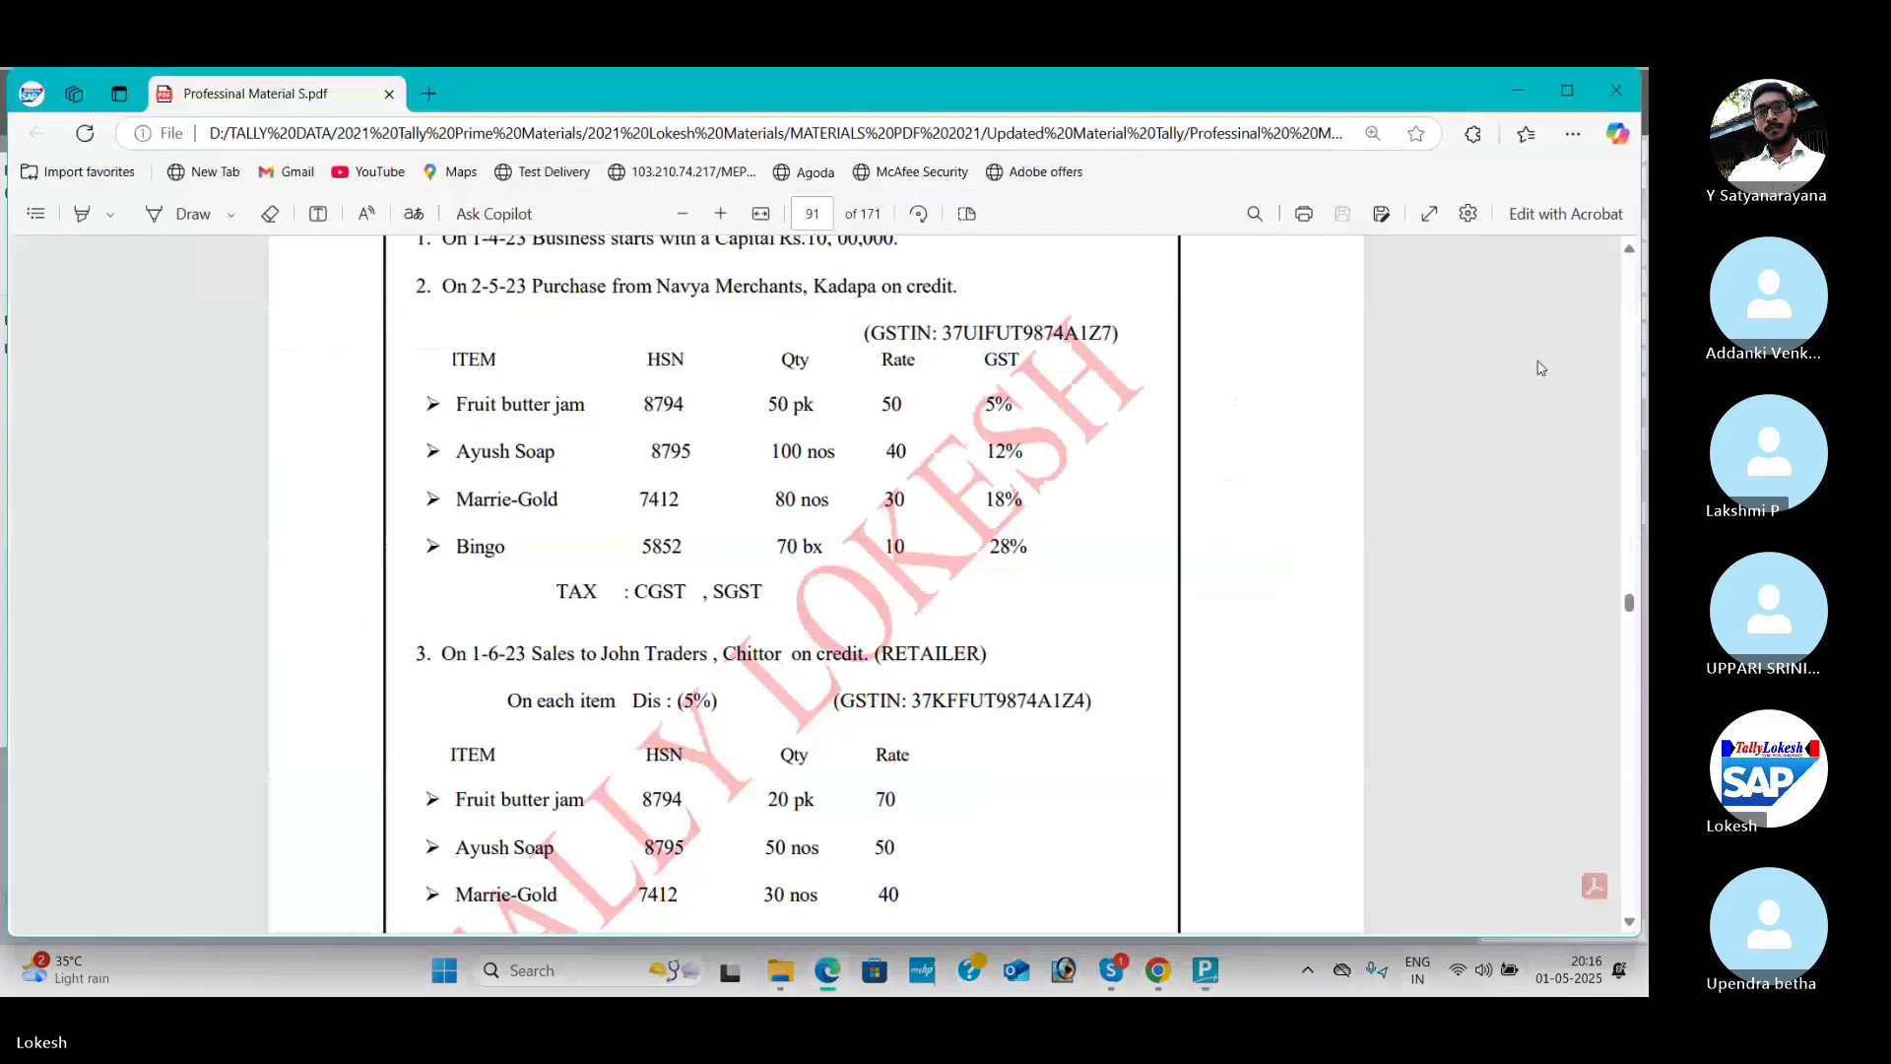
Step: Create a simple unit bx with the quantity code BOX-BOX and assign it to Bingo
{"action": "key", "text": "alt+c"}
{"action": "type", "text": "bx"}
{"action": "key", "text": "Return"}
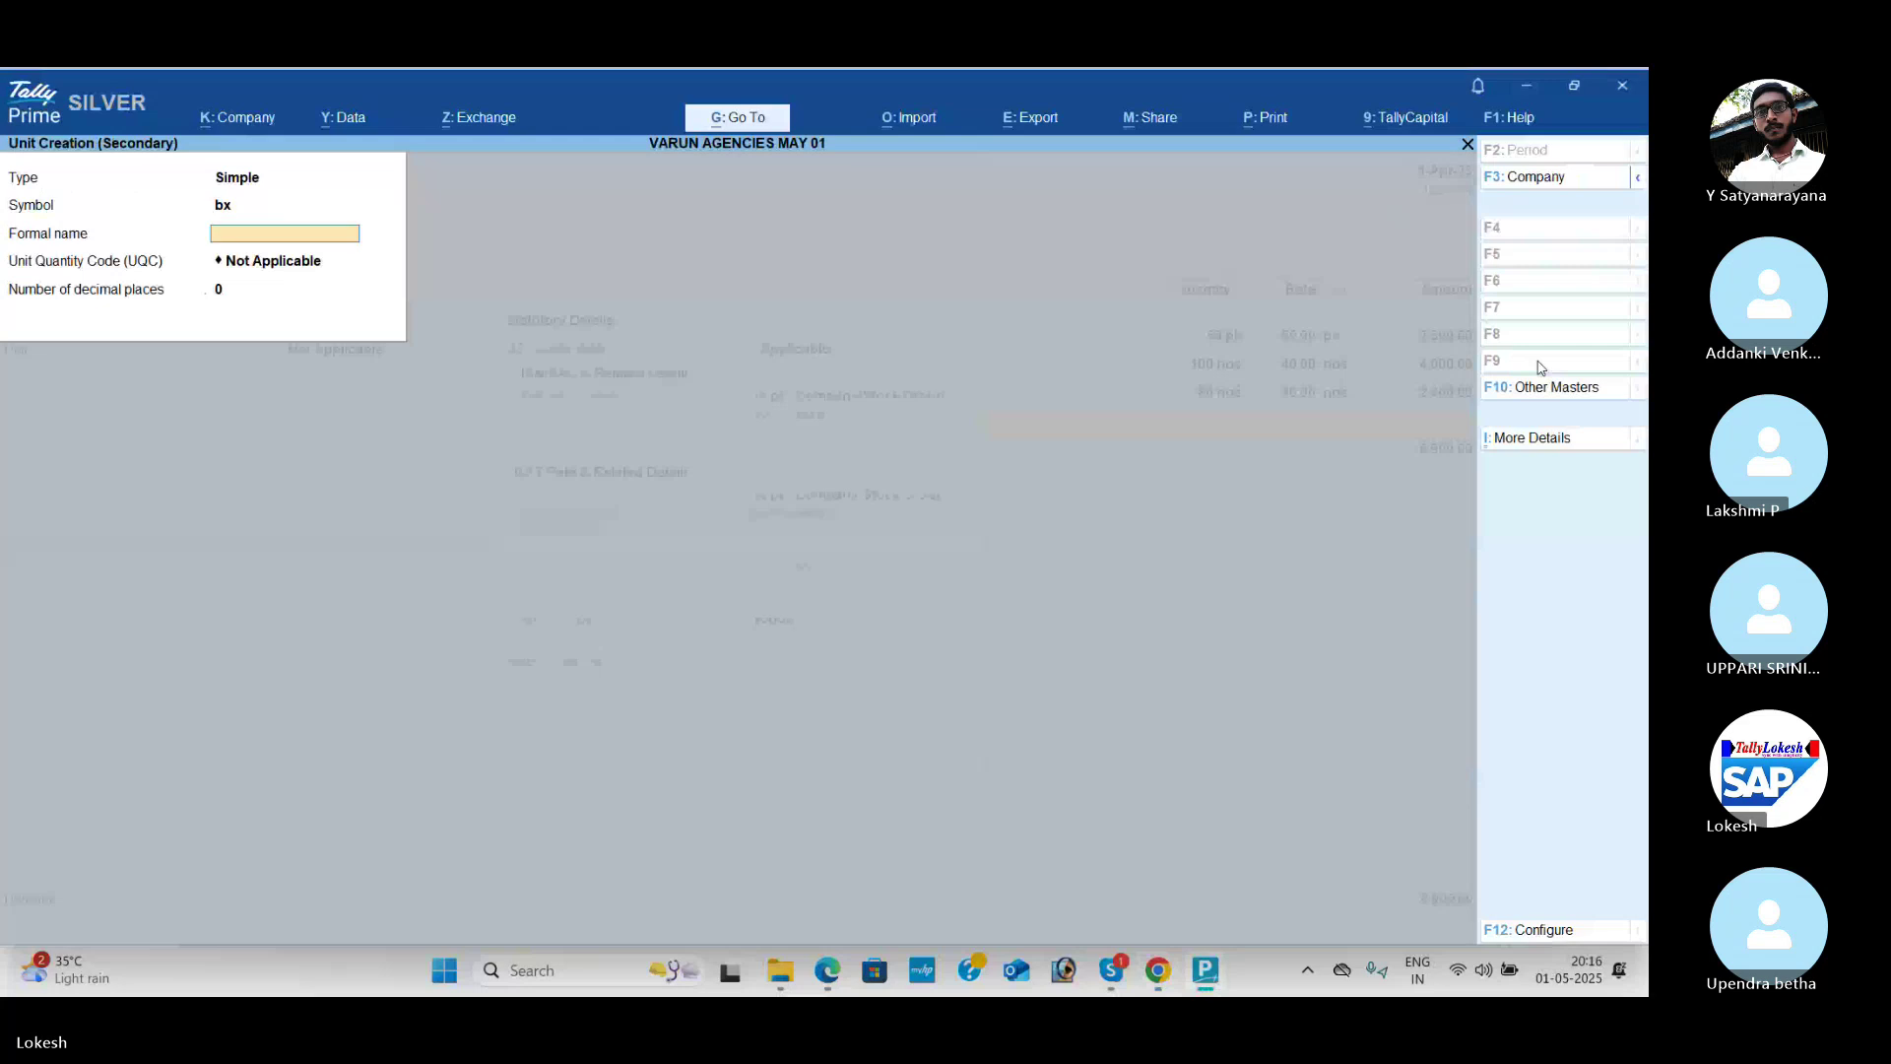
{"action": "key", "text": "Return"}
{"action": "type", "text": "bo"}
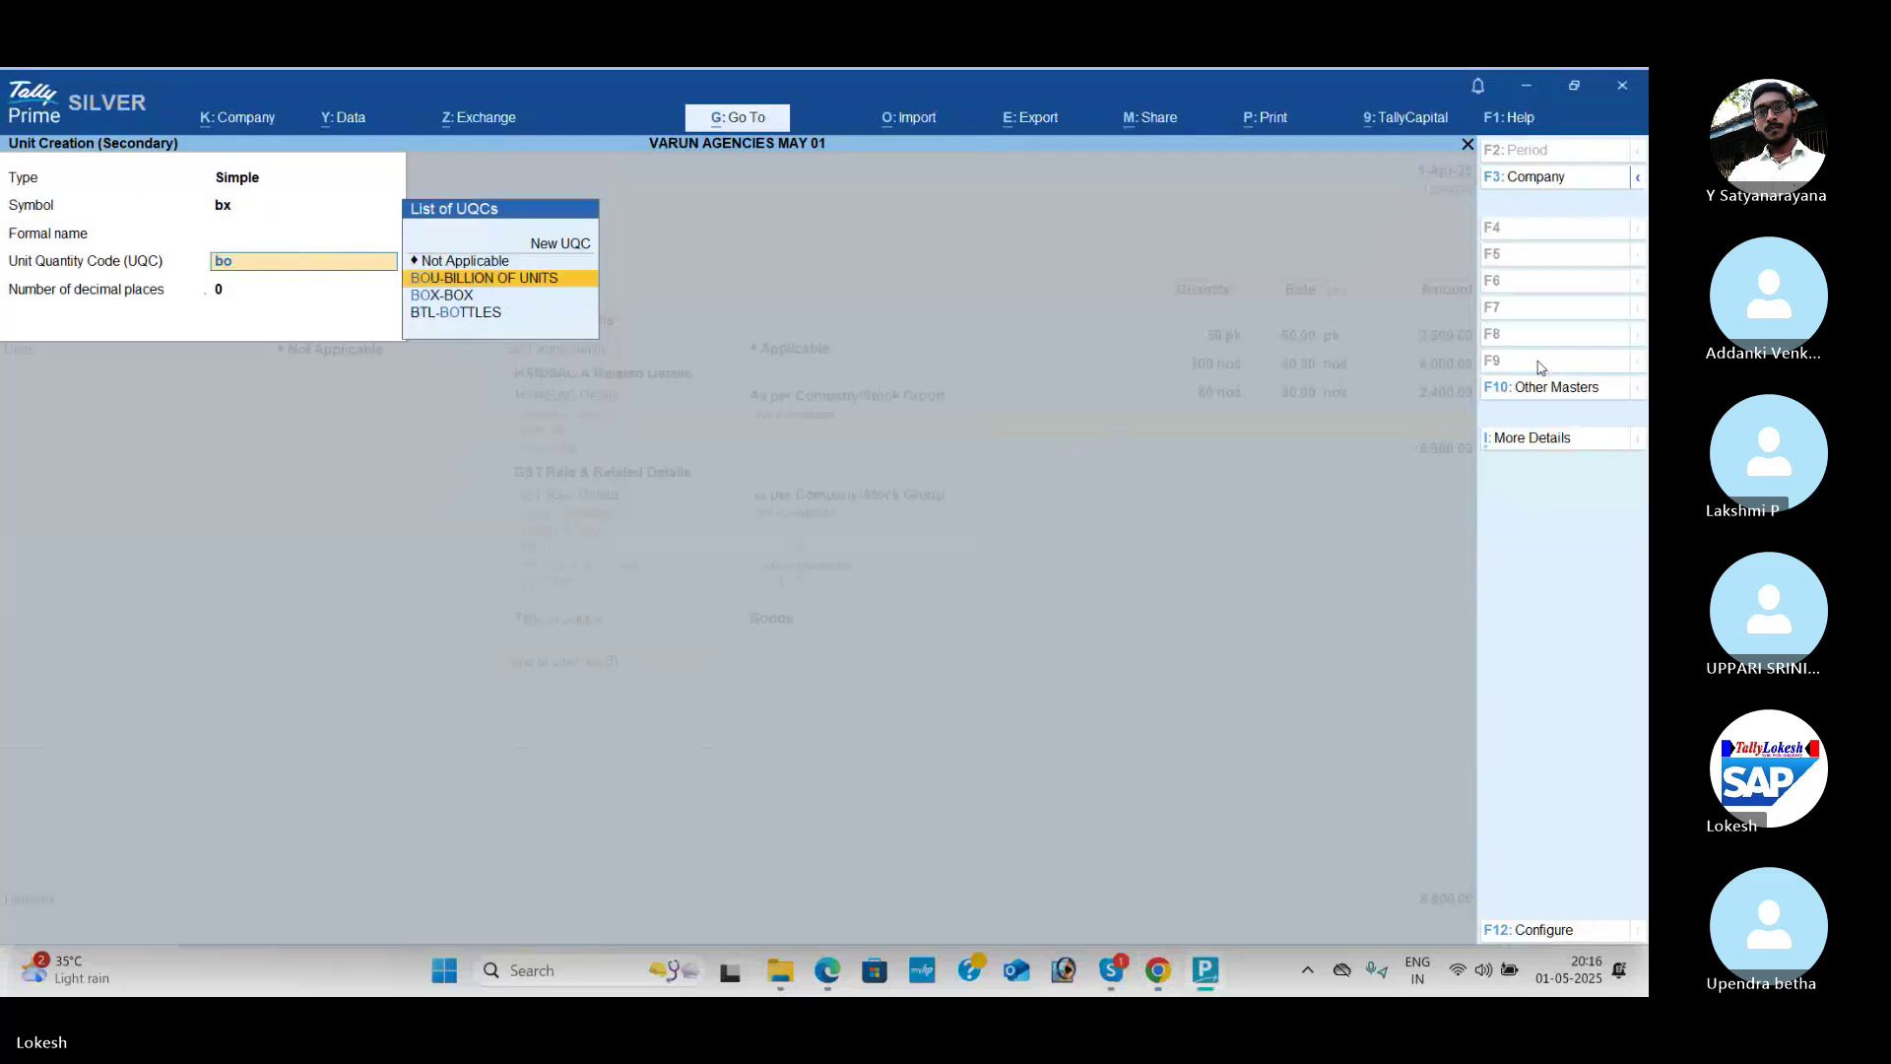
{"action": "type", "text": "x"}
{"action": "key", "text": "Return"}
{"action": "key", "text": "Return"}
{"action": "key", "text": "Return"}
Step: Specify the HSN/SAC details directly in the Bingo item and enter 541287 as the code
{"action": "key", "text": "Return"}
{"action": "type", "text": "5"}
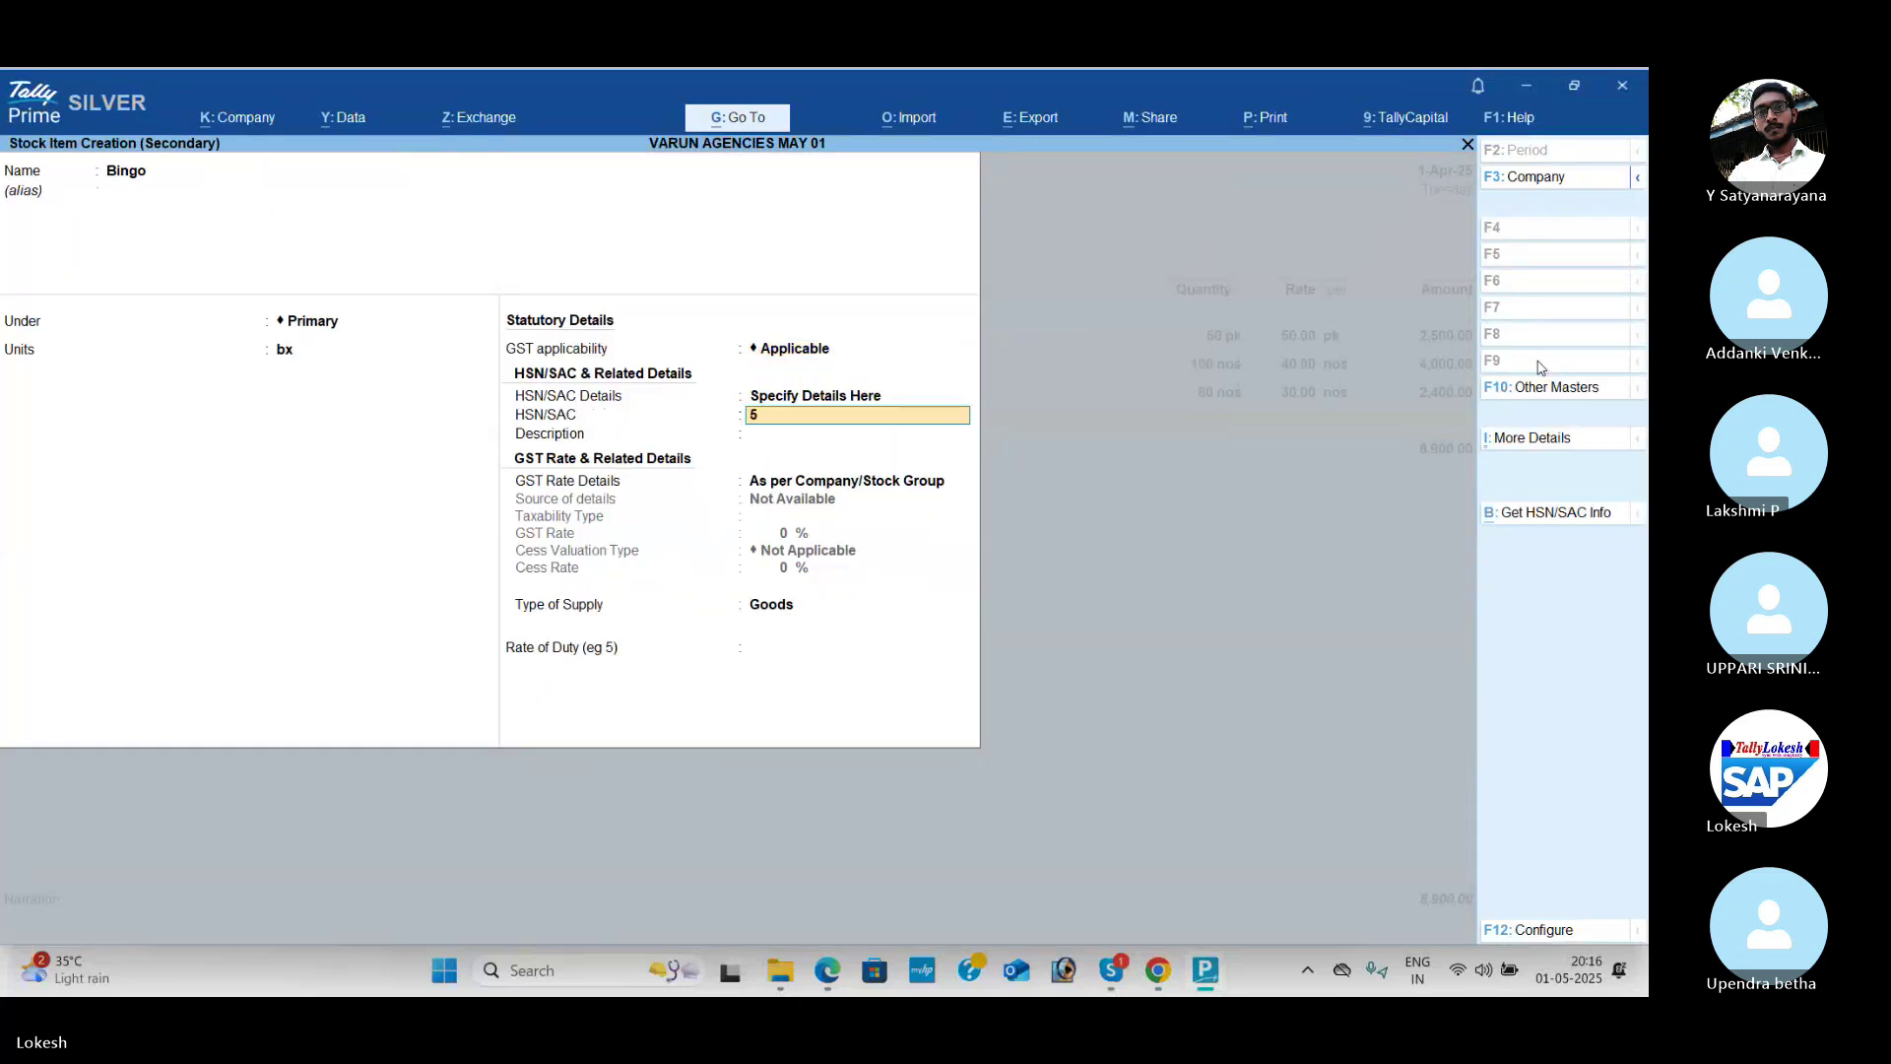
{"action": "type", "text": "41287"}
{"action": "key", "text": "Return"}
{"action": "key", "text": "Return"}
Step: Specify a taxable GST rate of 28% for Bingo as listed in the PDF, and save the stock item
{"action": "key", "text": "Down"}
{"action": "key", "text": "Return"}
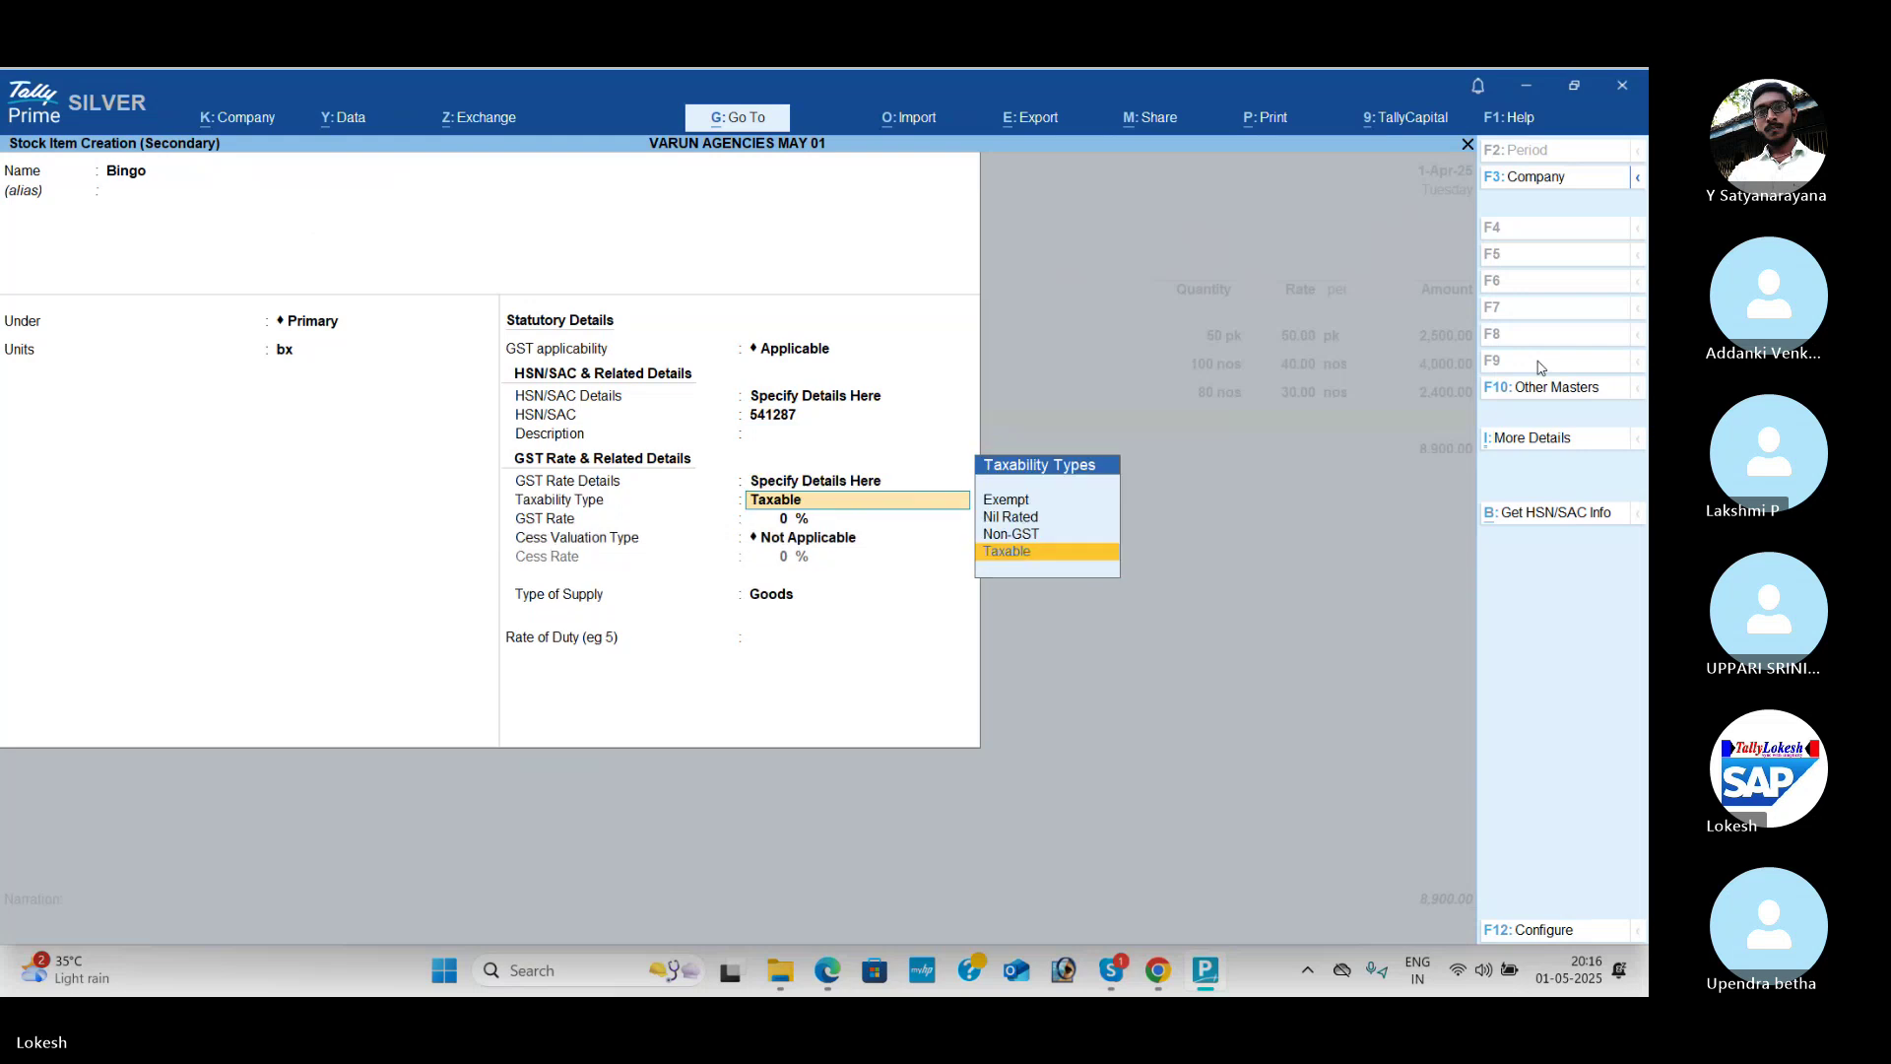
{"action": "key", "text": "Return"}
{"action": "key", "text": "alt+Tab"}
{"action": "key", "text": "alt+Tab"}
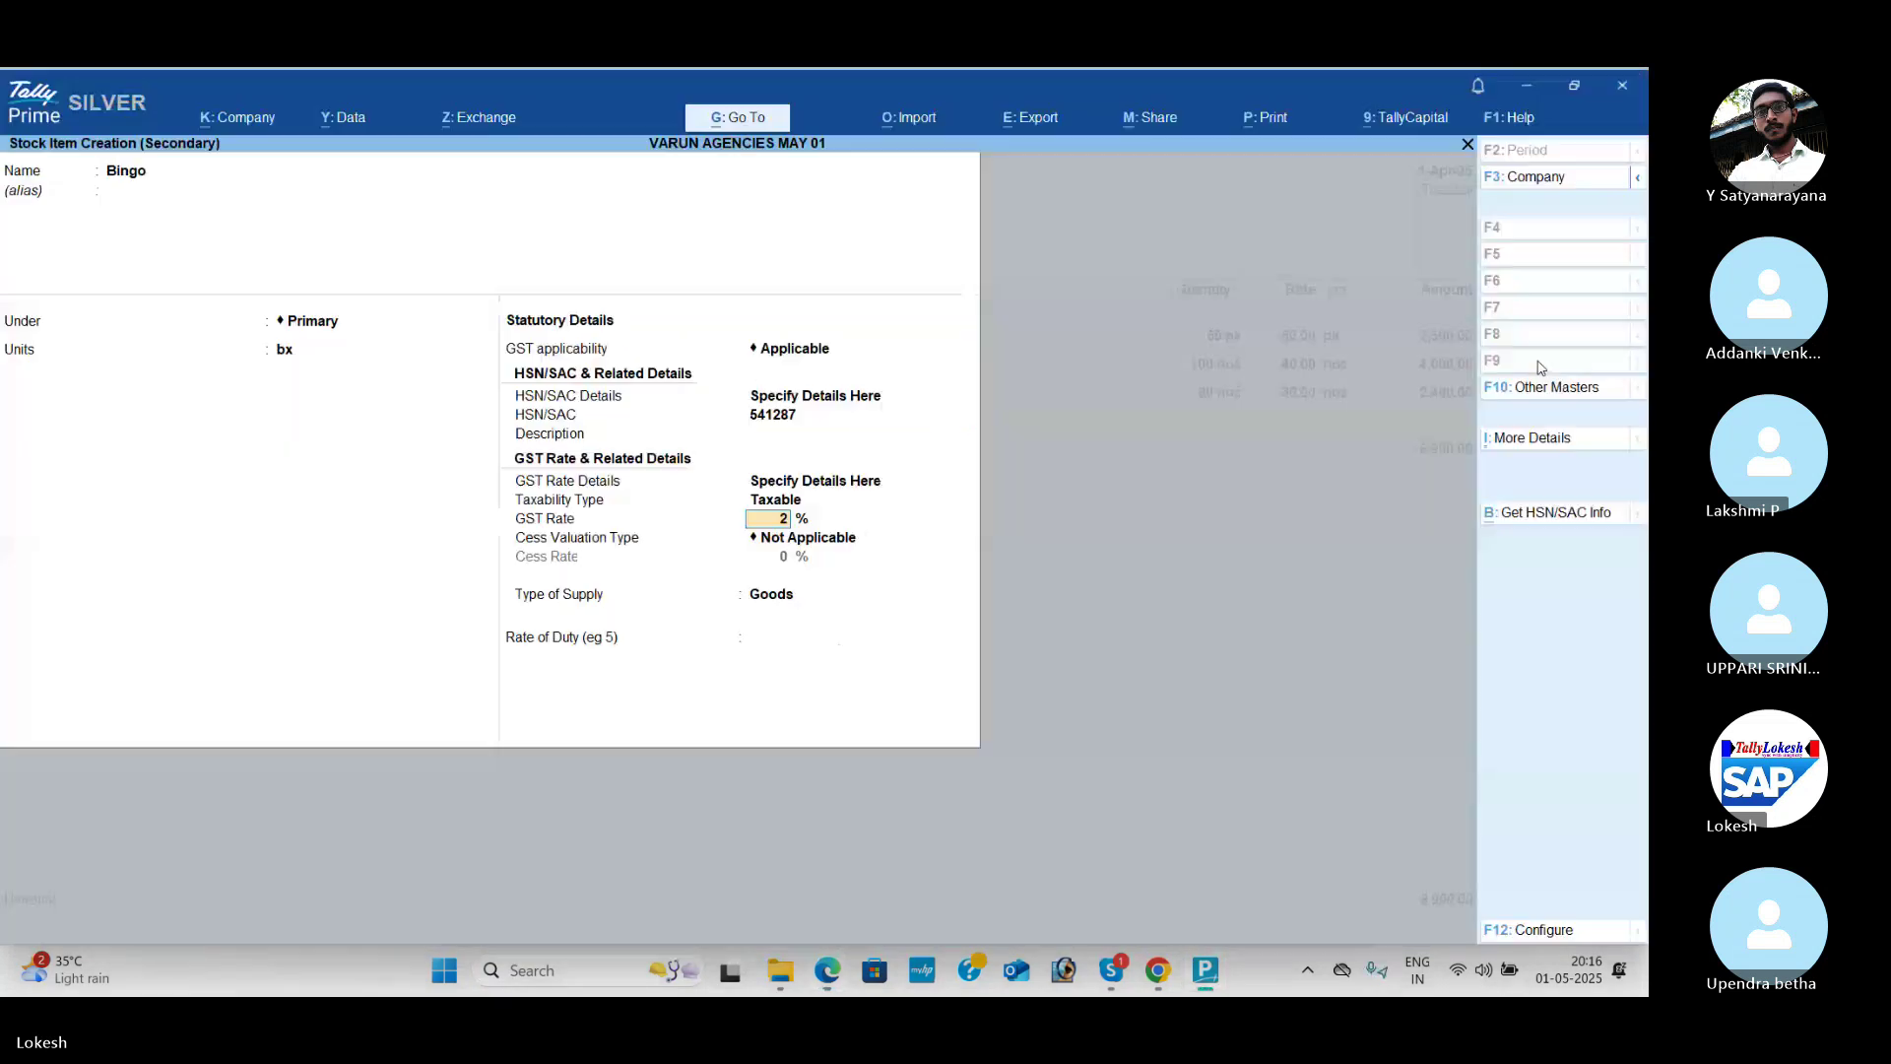
{"action": "type", "text": "28"}
{"action": "key", "text": "Return"}
{"action": "key", "text": "Return"}
{"action": "key", "text": "Return"}
Step: Enter 70 bx of Bingo at a rate of 10, keep its GST and HSN details, and end the item list
{"action": "key", "text": "alt+Tab"}
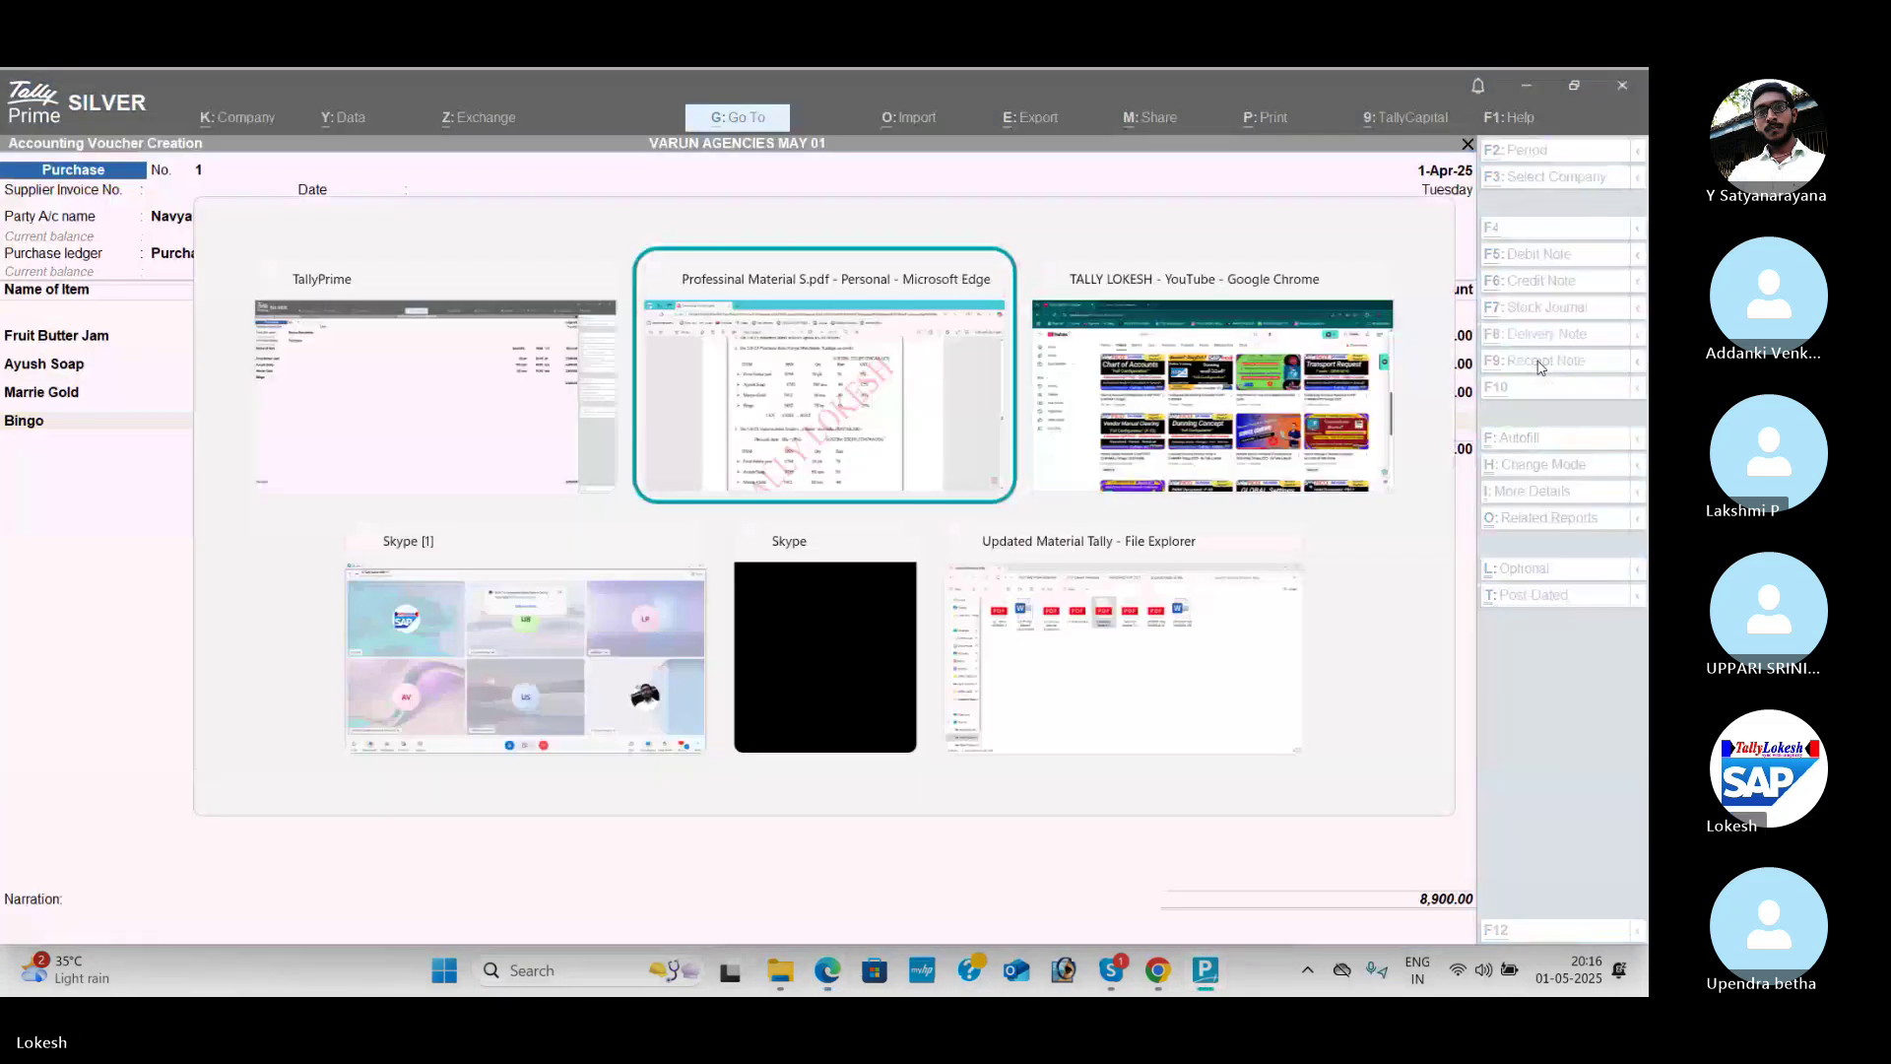
{"action": "key", "text": "alt+Tab"}
{"action": "type", "text": "70"}
{"action": "key", "text": "Return"}
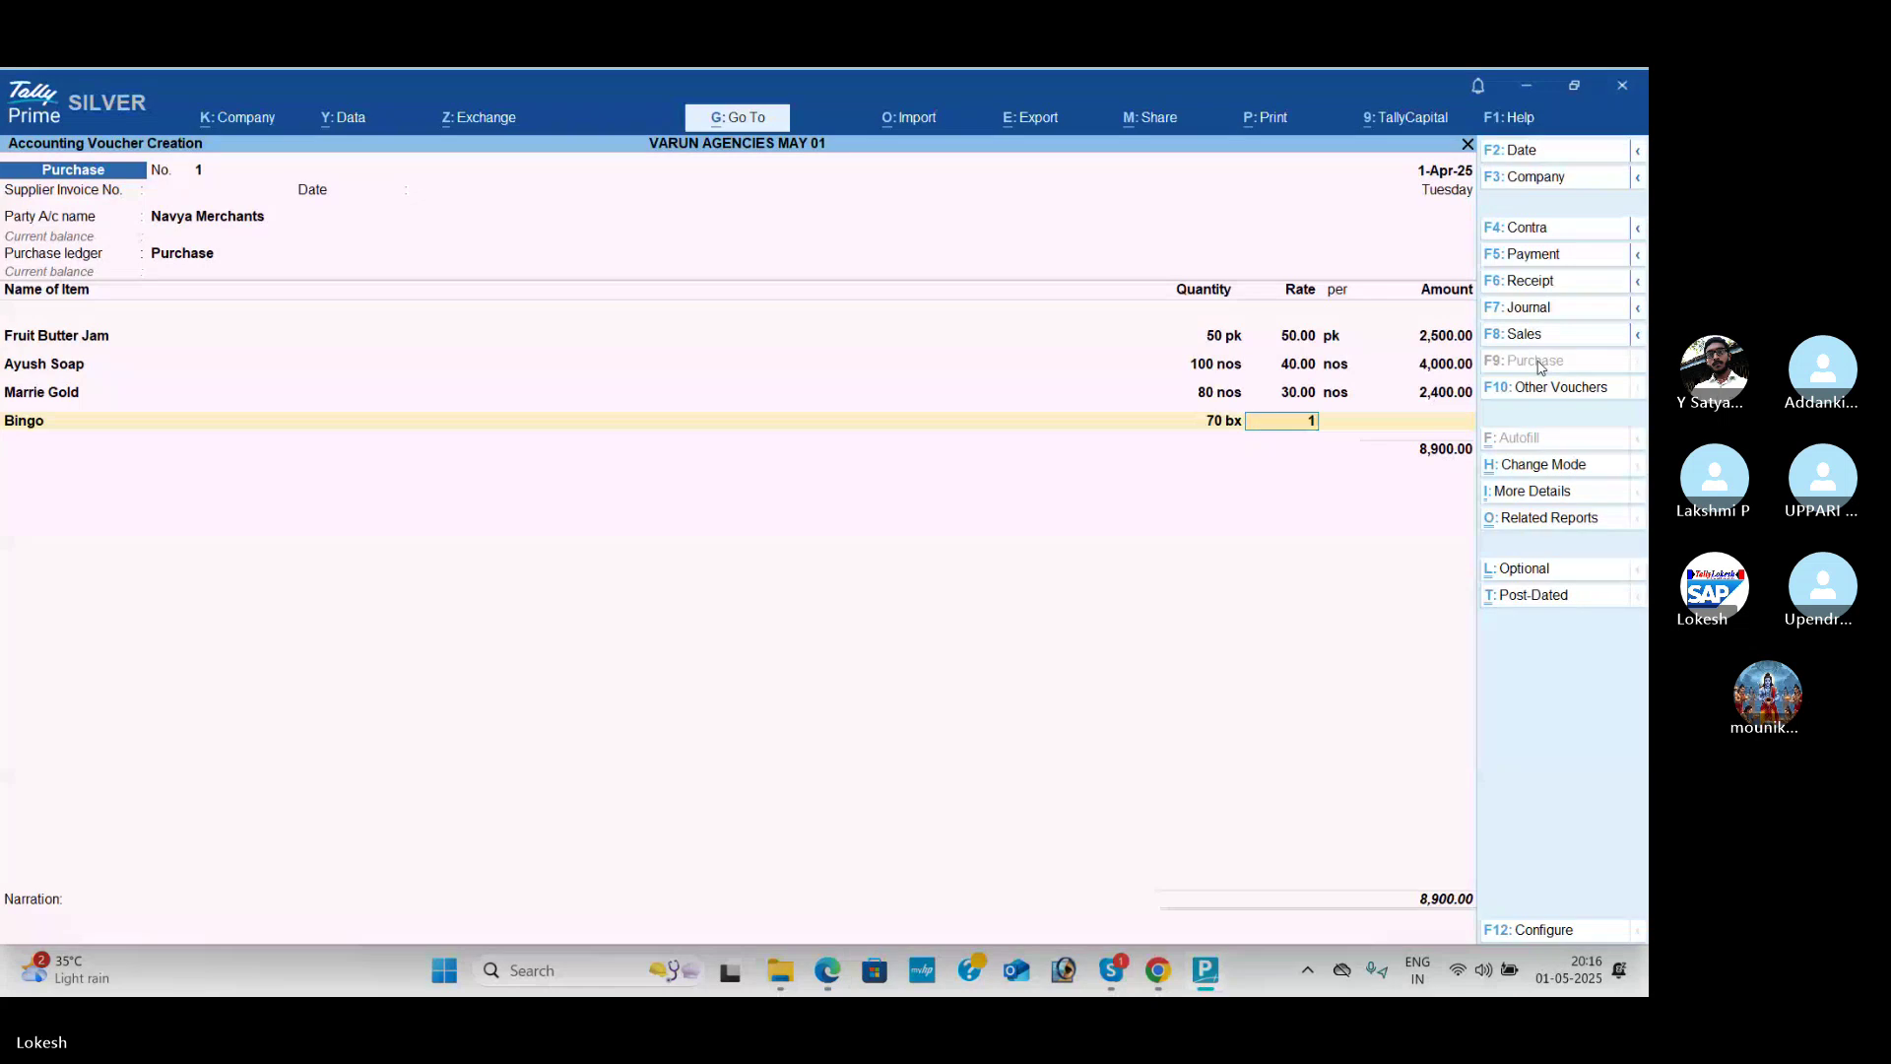
{"action": "type", "text": "10"}
{"action": "key", "text": "Return"}
{"action": "key", "text": "Return"}
{"action": "key", "text": "Return"}
{"action": "key", "text": "Return"}
{"action": "key", "text": "Return"}
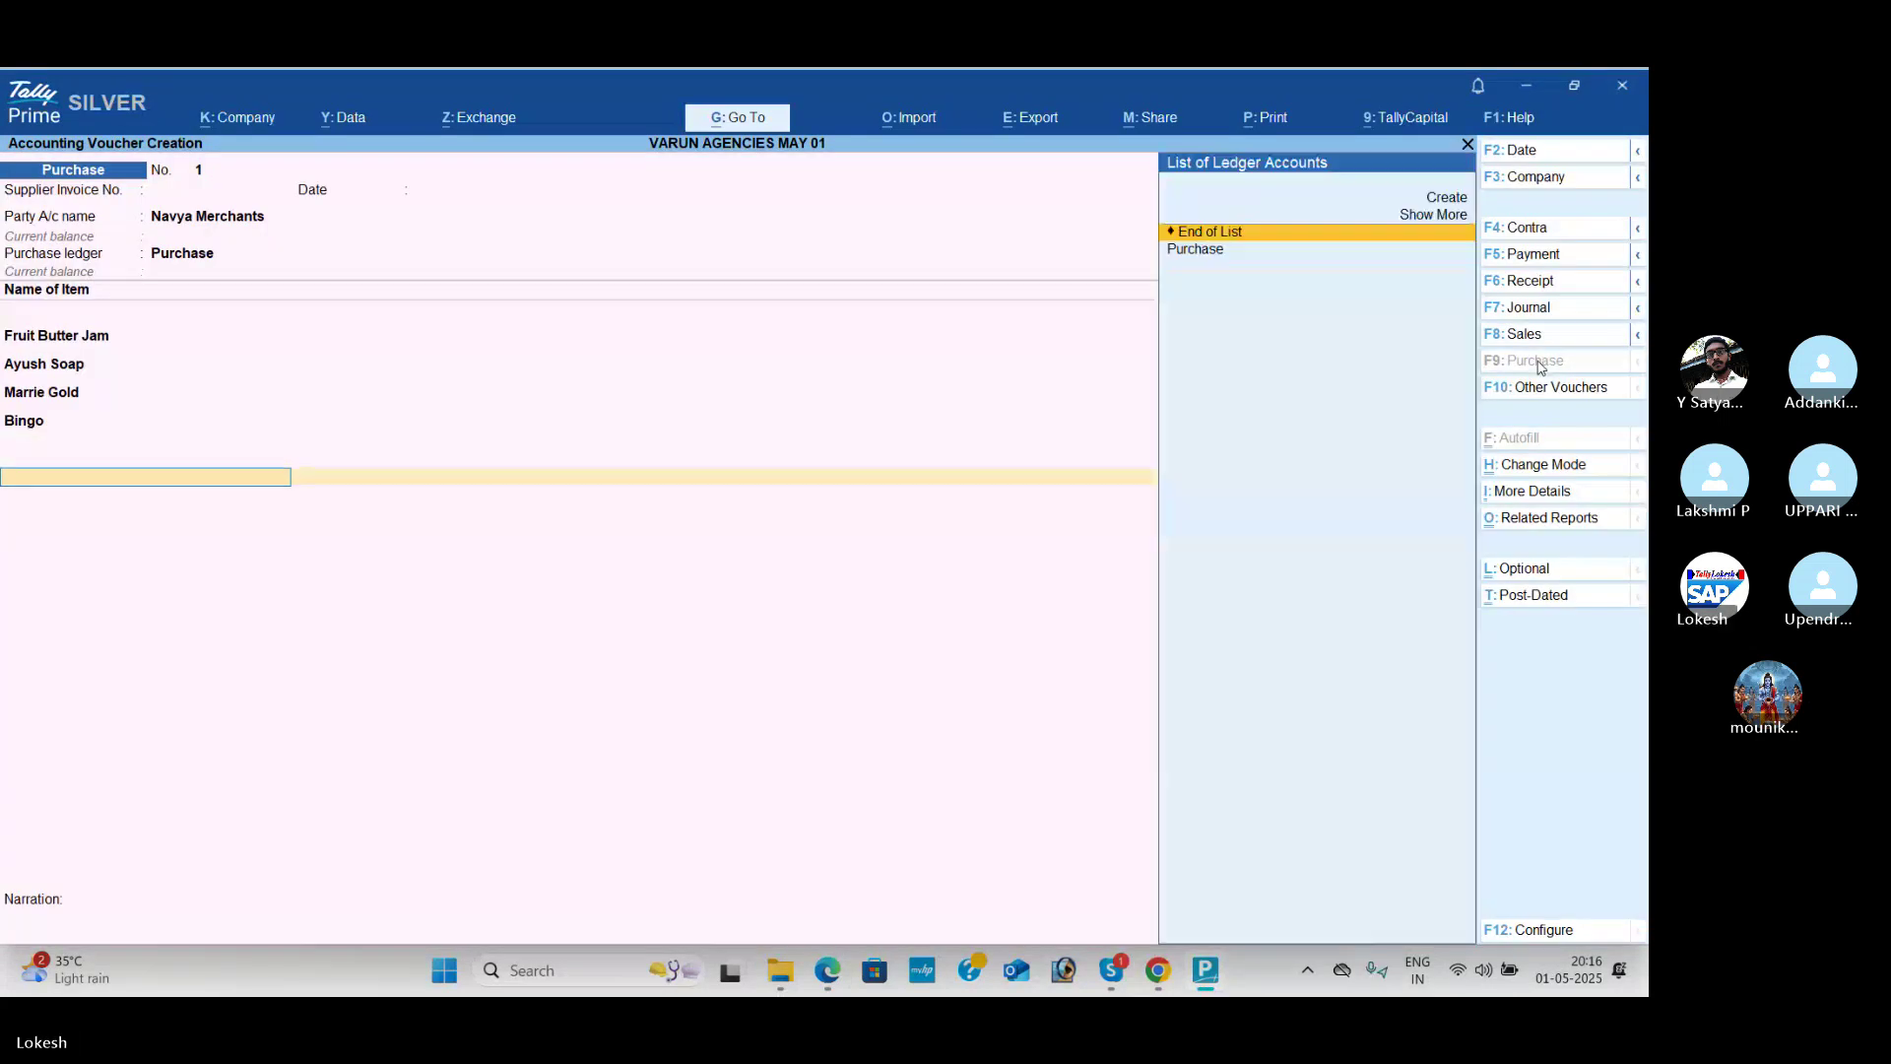
Step: Start a ledger named CGST from the purchase voucher, under Duties & Taxes with GST as the duty type
{"action": "type", "text": "C"}
{"action": "key", "text": "alt+c"}
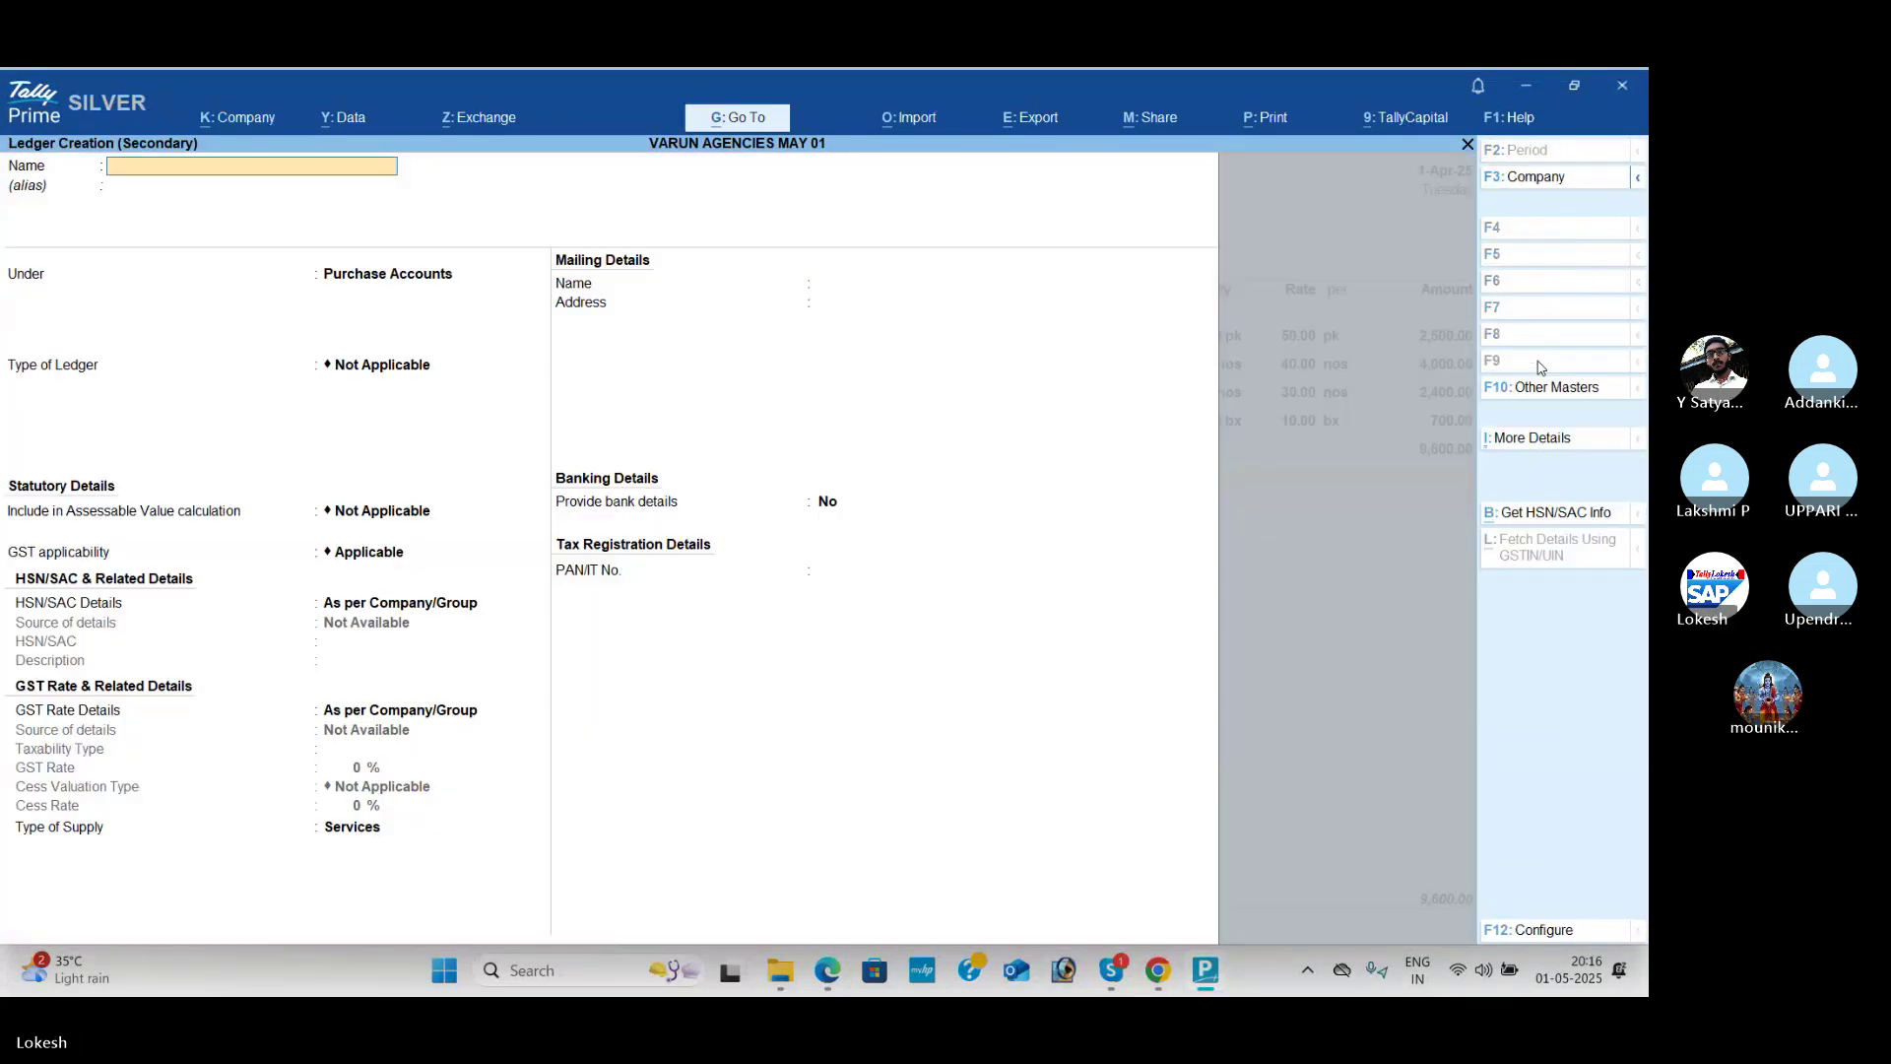
{"action": "type", "text": "CGST"}
{"action": "key", "text": "Return"}
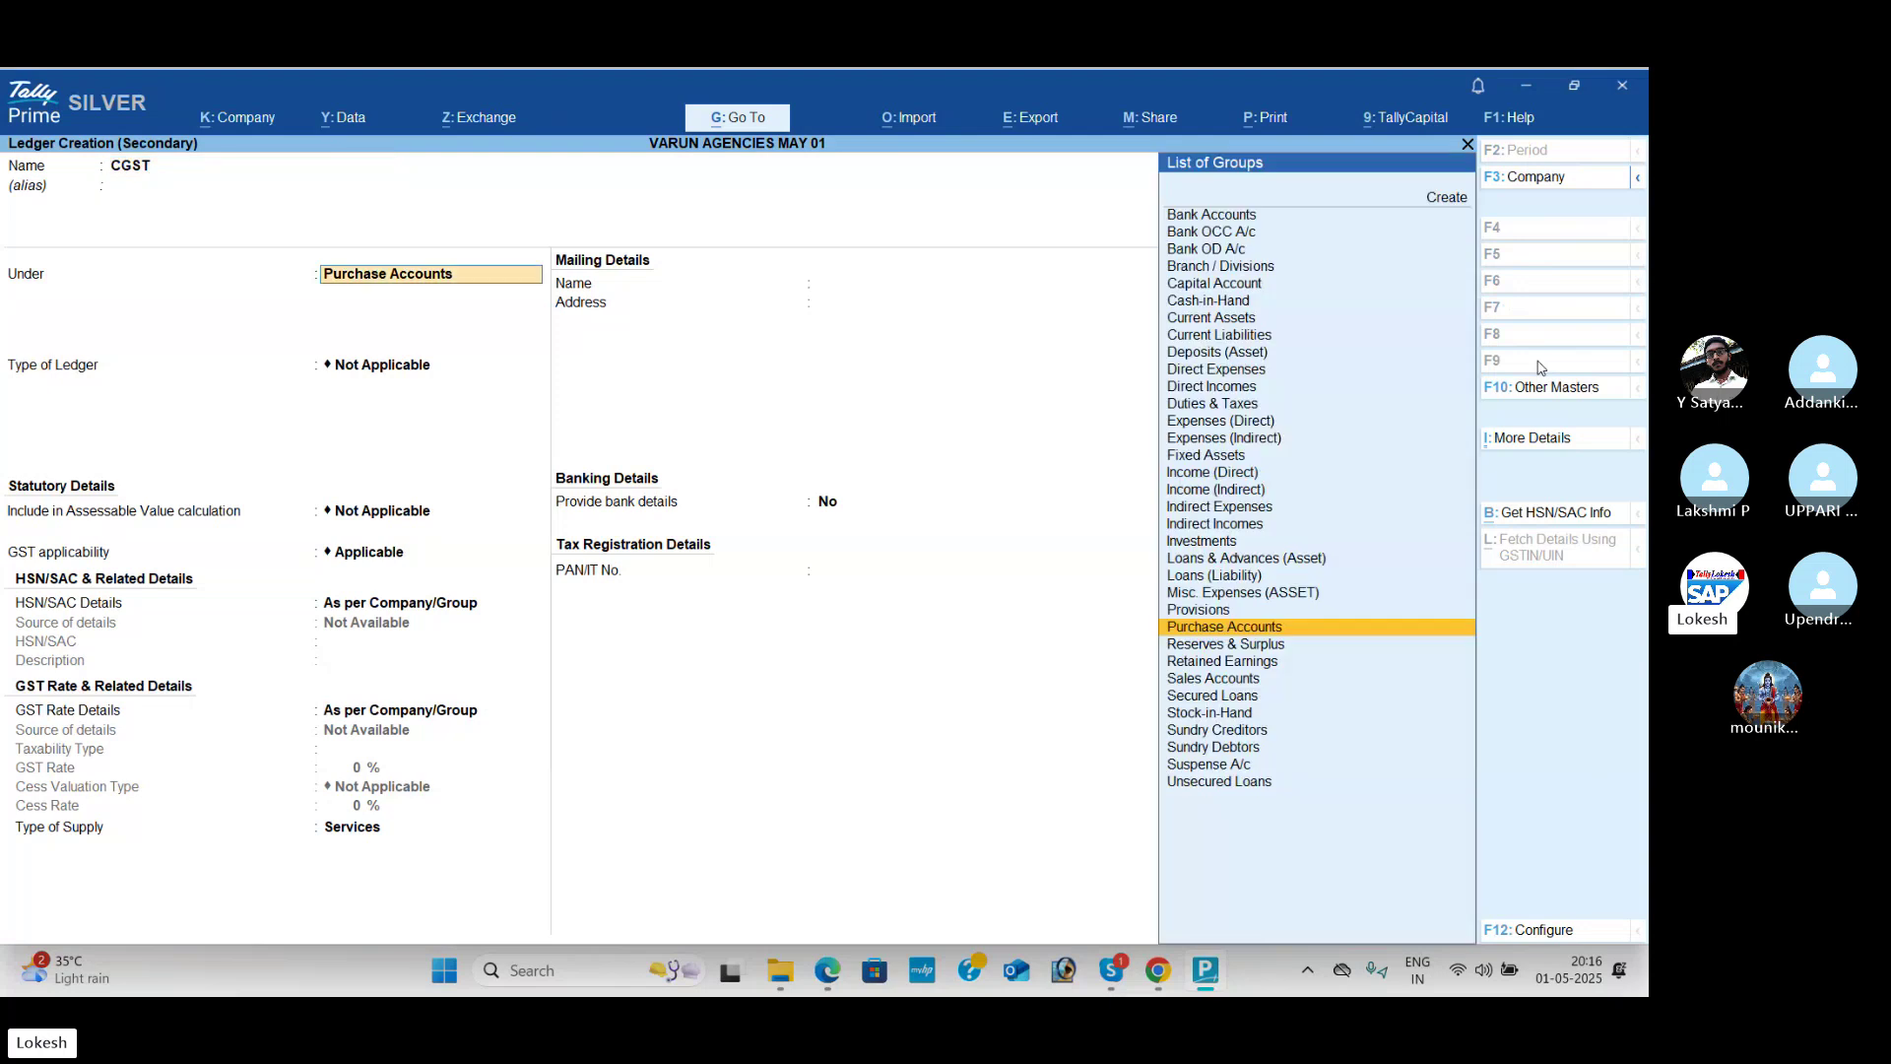
{"action": "type", "text": "Du"}
{"action": "key", "text": "Return"}
{"action": "key", "text": "Up"}
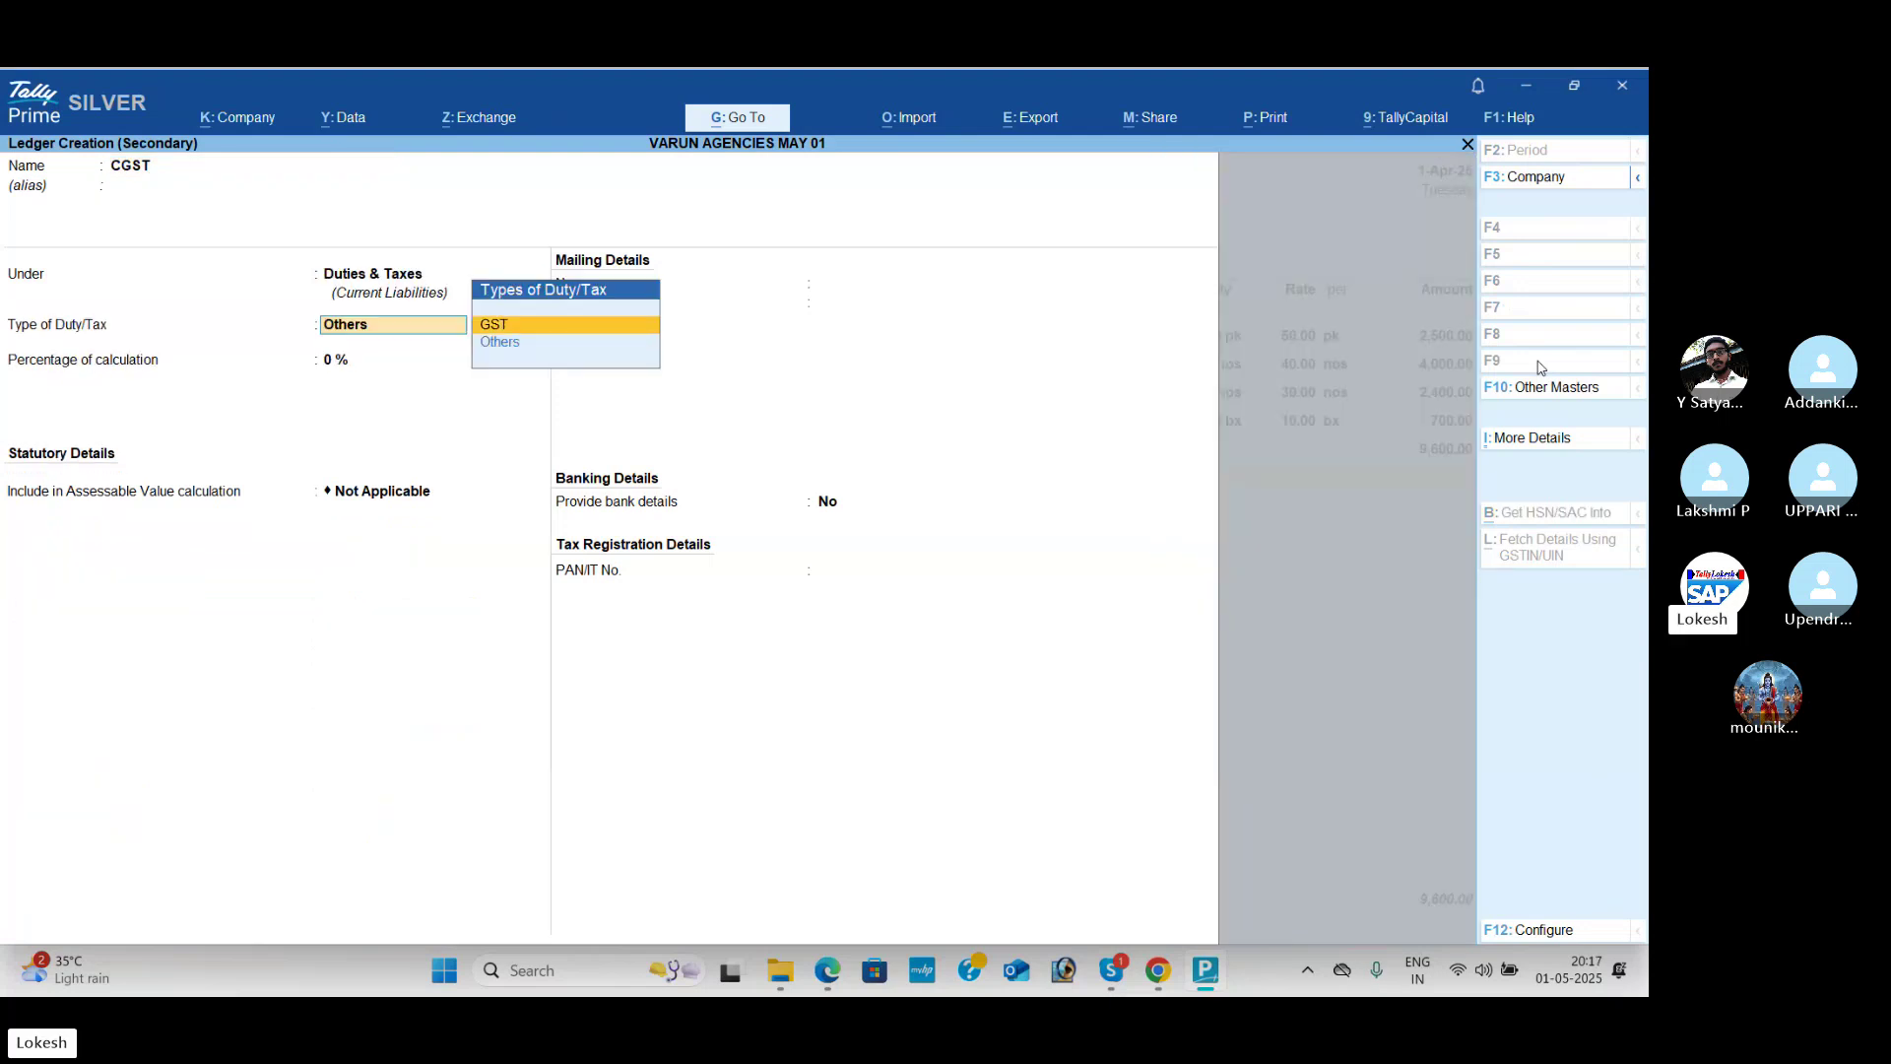
{"action": "key", "text": "Return"}
Step: Set the ledger's tax type to CGST, save it, and apply it to the purchase voucher
{"action": "key", "text": "Down"}
{"action": "key", "text": "Return"}
{"action": "key", "text": "Return"}
{"action": "key", "text": "Return"}
{"action": "key", "text": "Return"}
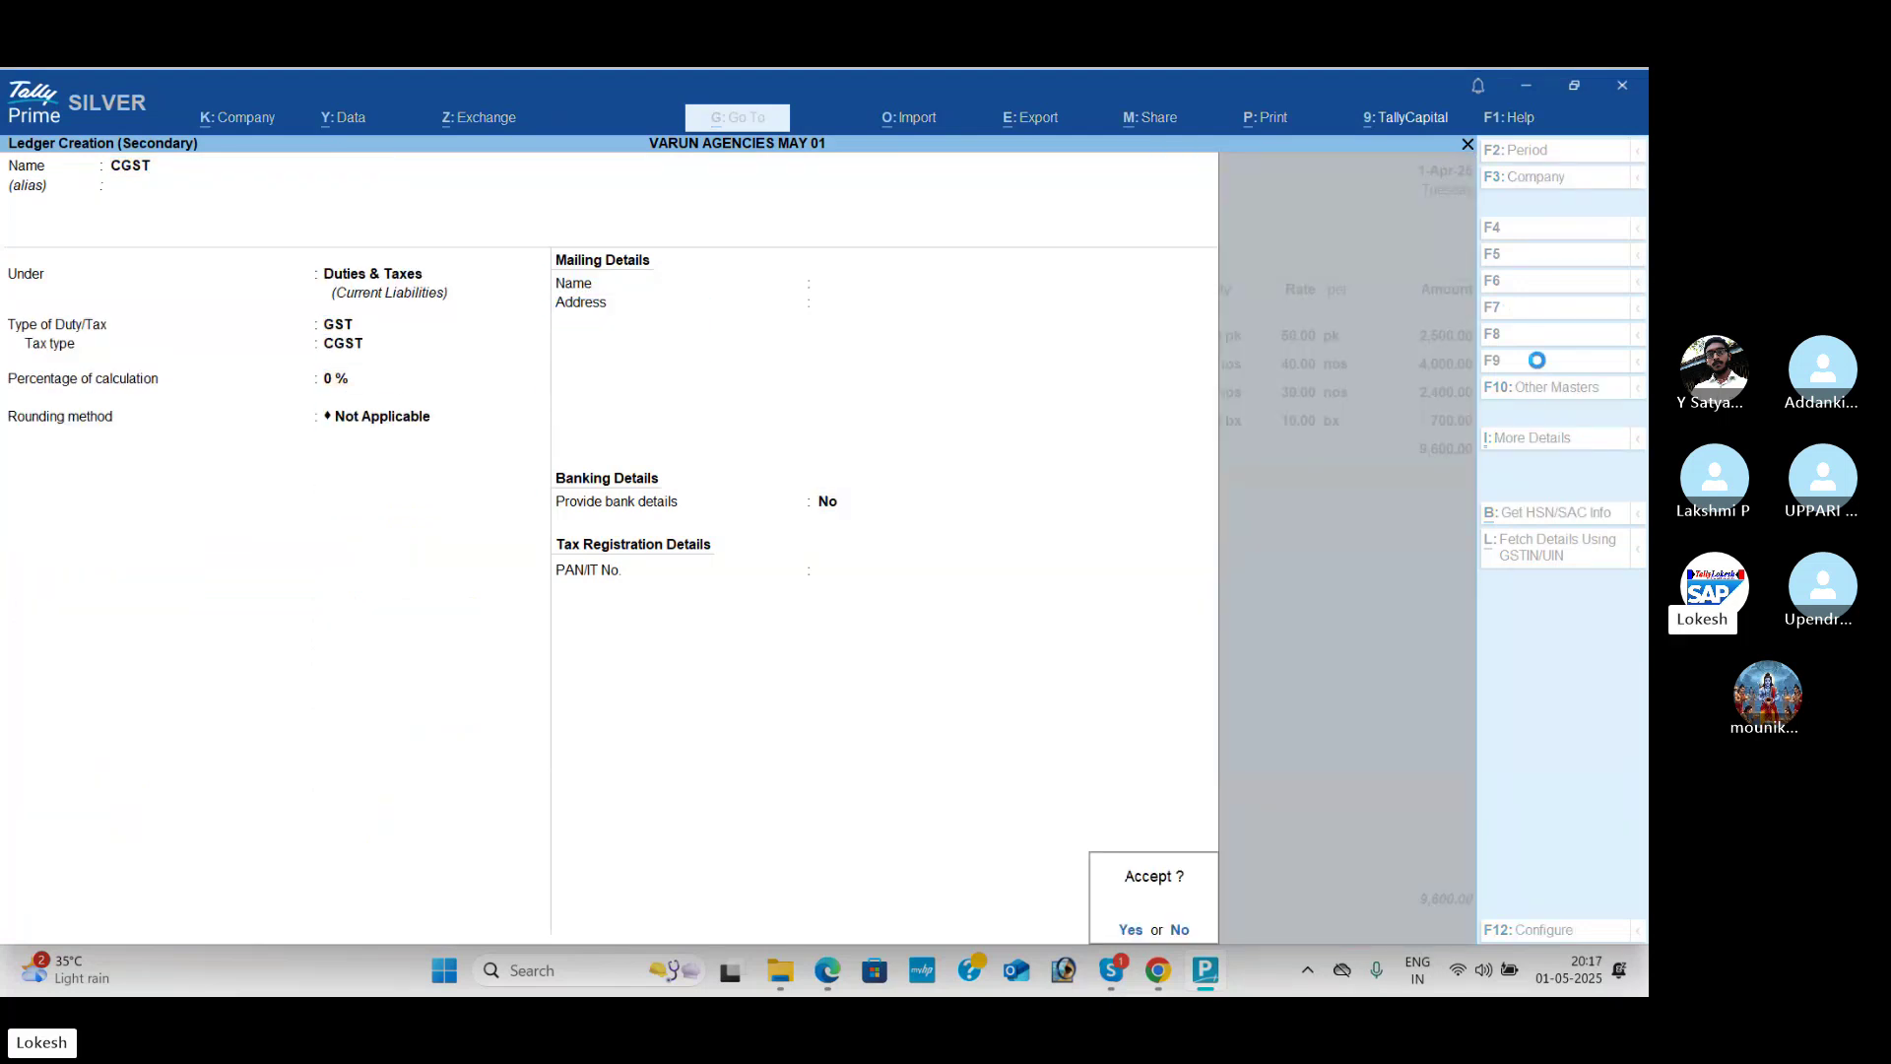
{"action": "key", "text": "Return"}
{"action": "key", "text": "Return"}
Step: Start a ledger named SGST from the voucher, under Duties & Taxes with GST as the duty type
{"action": "key", "text": "alt+c"}
{"action": "type", "text": "SG"}
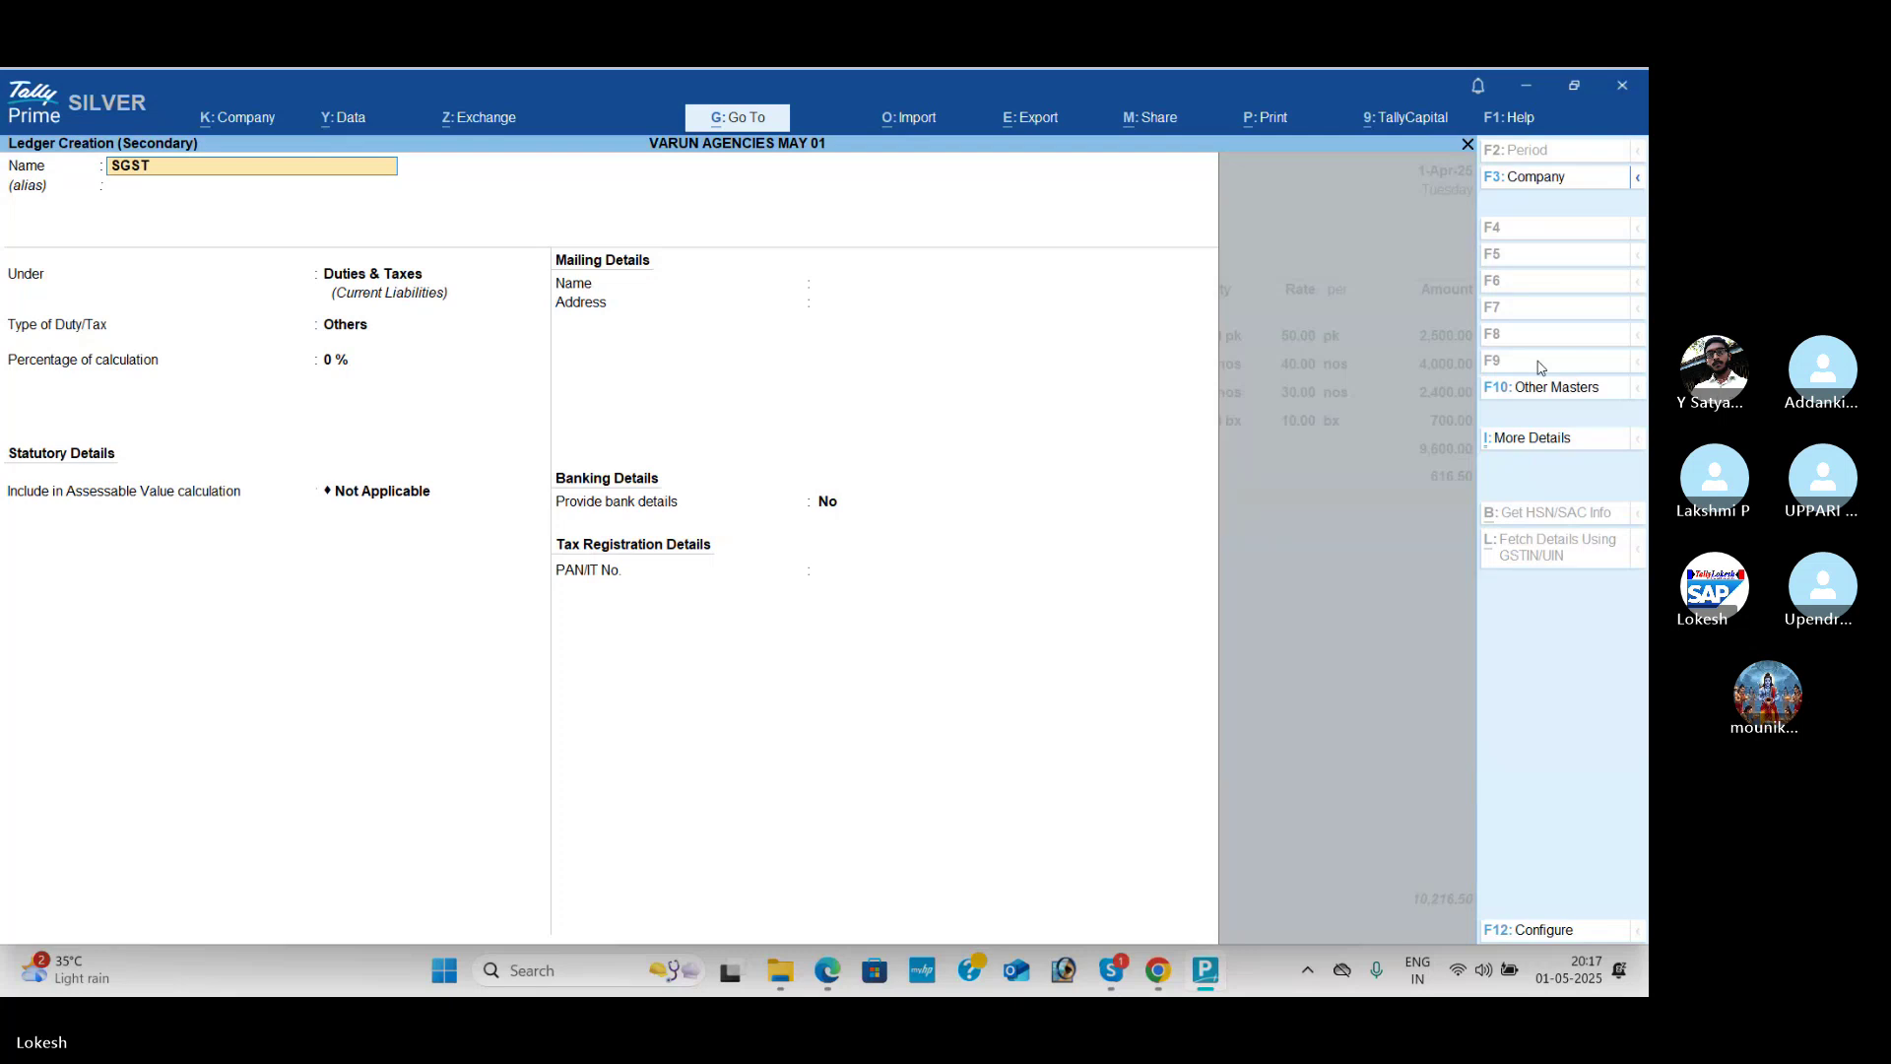
{"action": "key", "text": "Return"}
{"action": "key", "text": "Return"}
{"action": "key", "text": "Up"}
{"action": "key", "text": "Return"}
Step: Set the ledger's tax type to SGST/UTGST, save it, and apply it to the purchase voucher
{"action": "key", "text": "Down"}
{"action": "key", "text": "Down"}
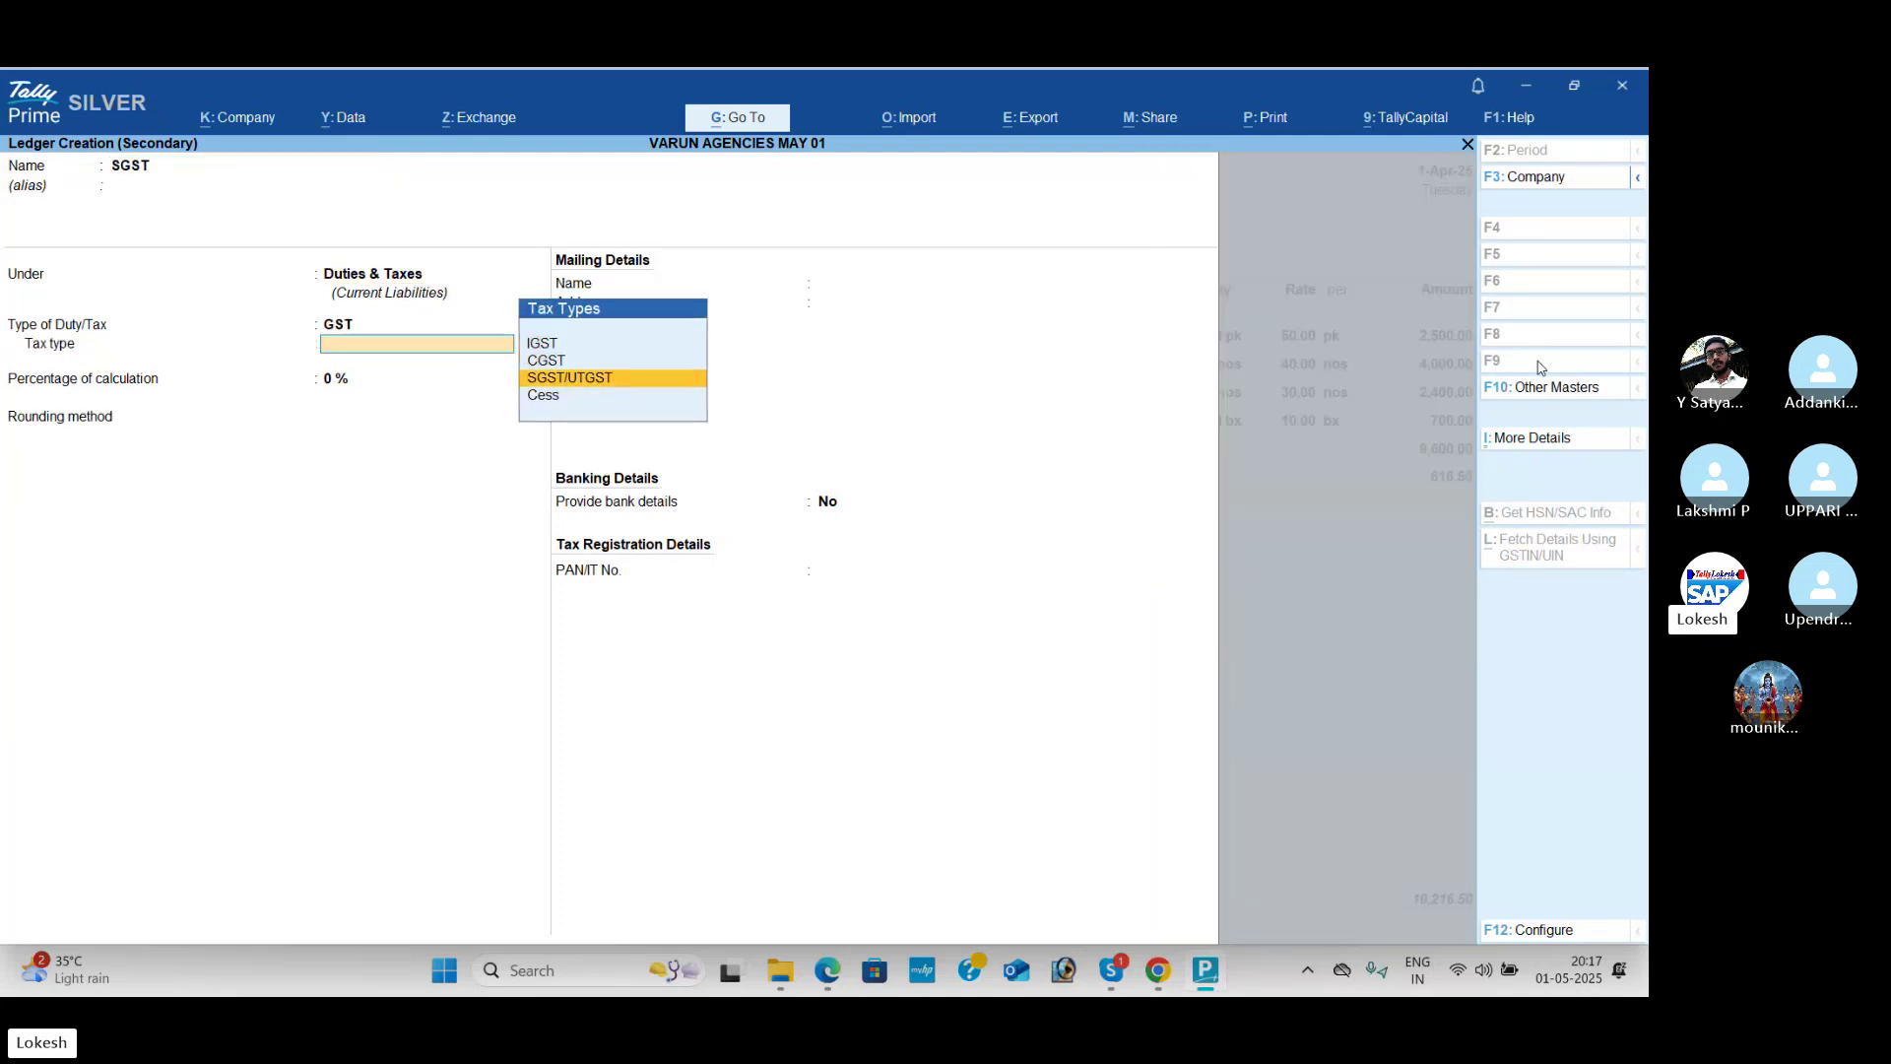
{"action": "key", "text": "Return"}
{"action": "key", "text": "Return"}
{"action": "key", "text": "Return"}
{"action": "key", "text": "Return"}
{"action": "key", "text": "Return"}
{"action": "key", "text": "Return"}
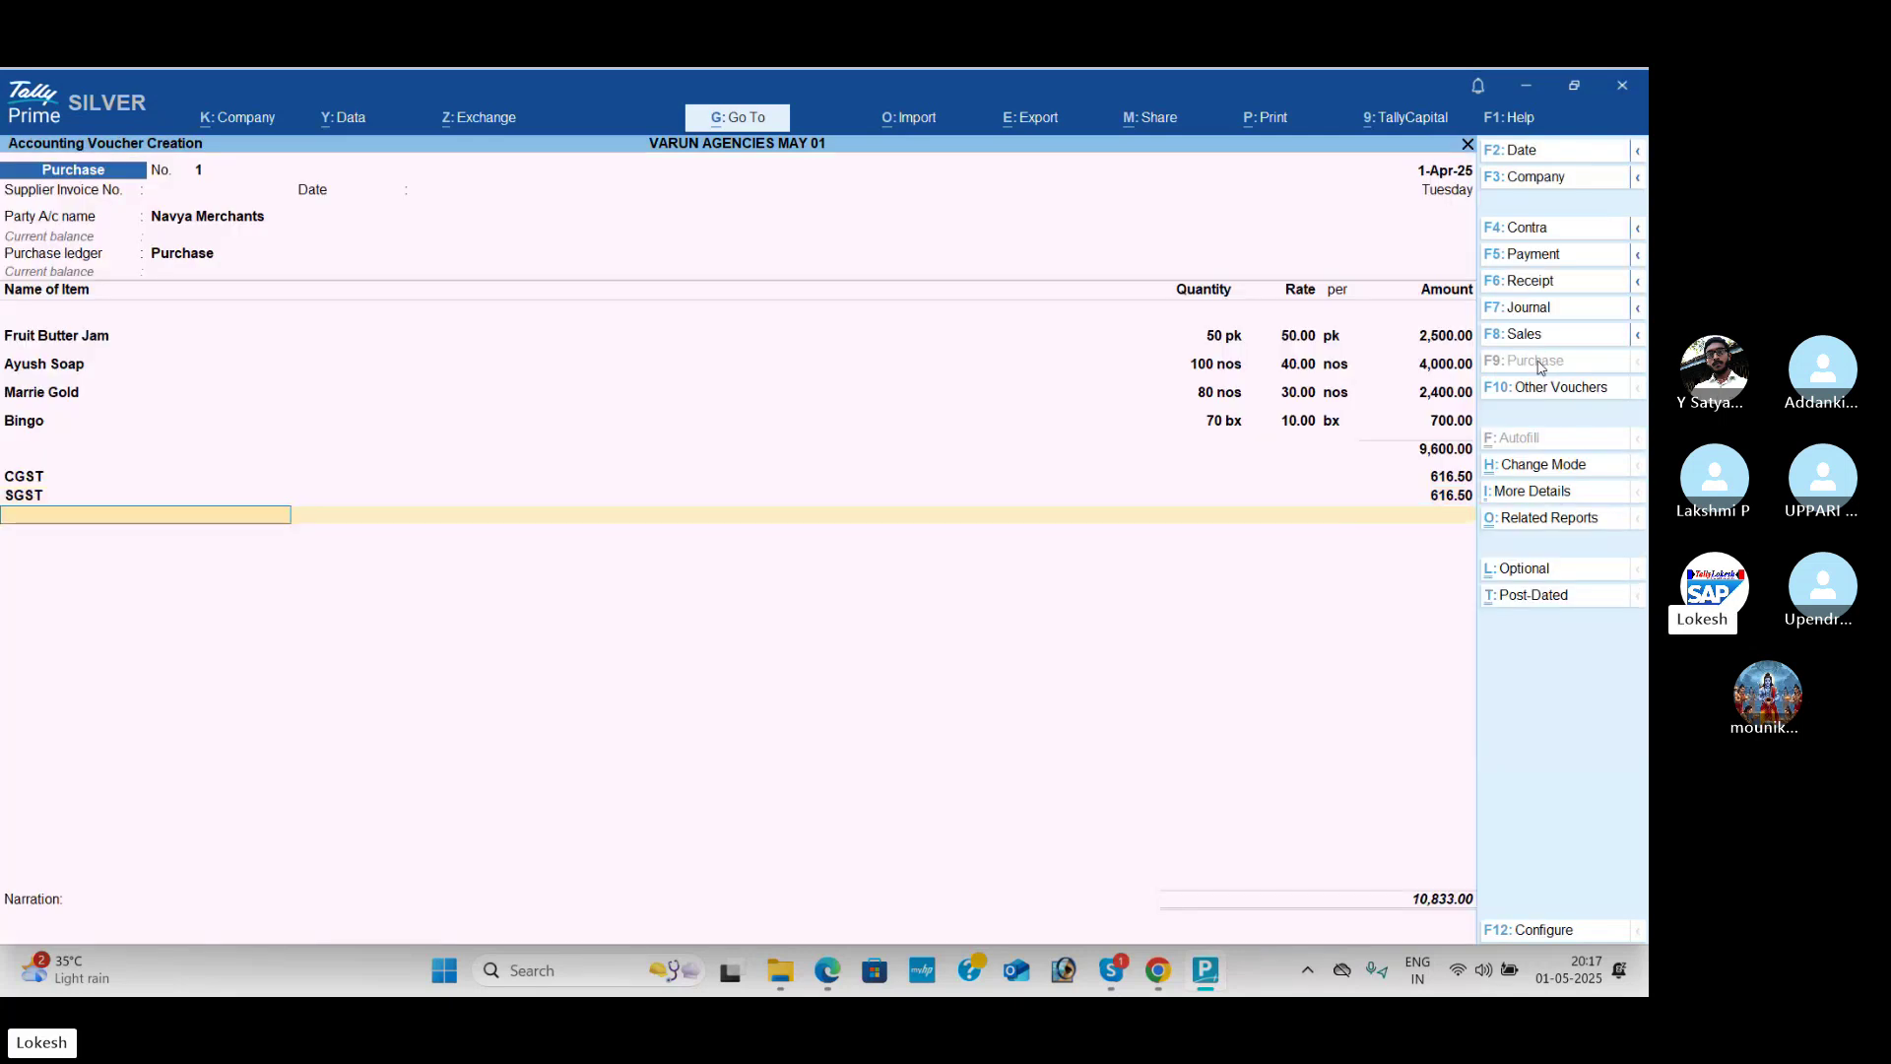
Step: End the tax ledger list, leave the narration empty, and save the Navya Merchants purchase voucher
{"action": "key", "text": "Return"}
{"action": "key", "text": "Return"}
{"action": "key", "text": "Return"}
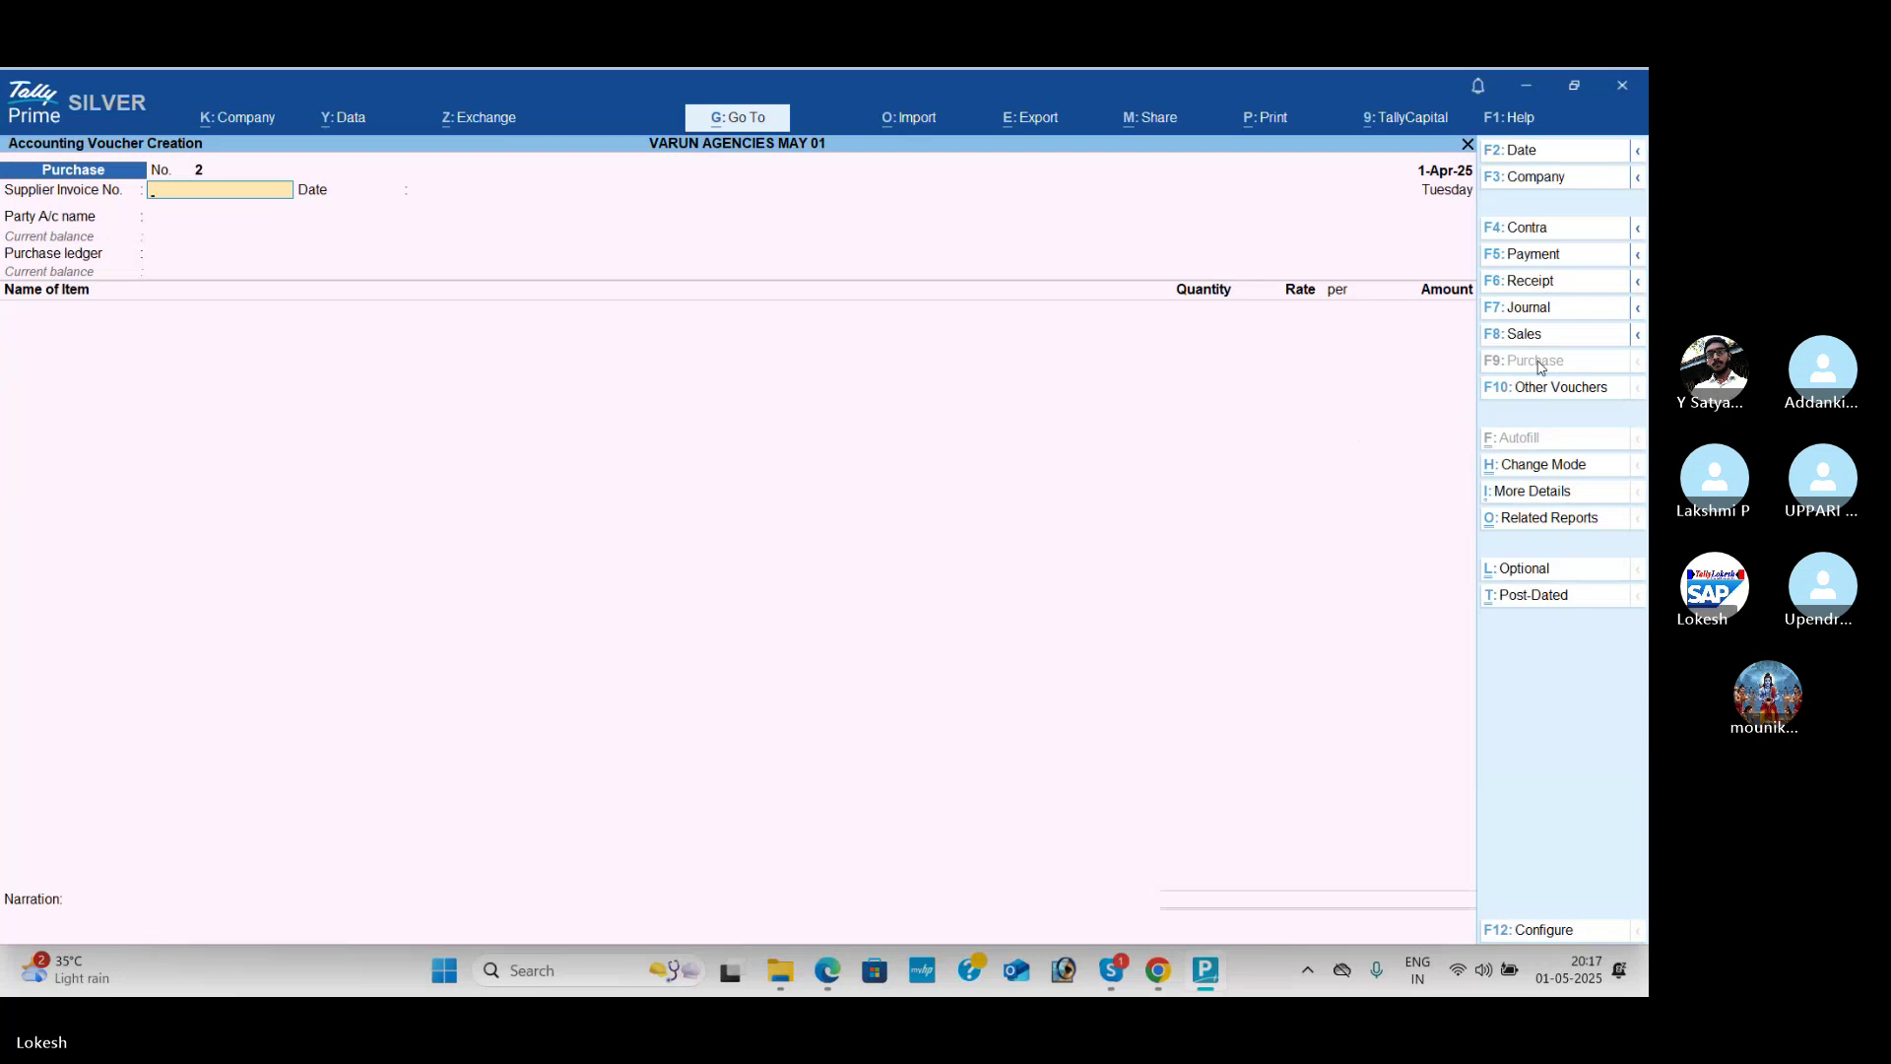
Step: Check the PDF's retailer sale transaction, and enable multiple Price Levels in the features of VARUN AGENCIES MAY 01
{"action": "key", "text": "alt+Tab"}
{"action": "scroll", "coordinate": [1542, 368], "scroll_direction": "down", "scroll_amount": 1}
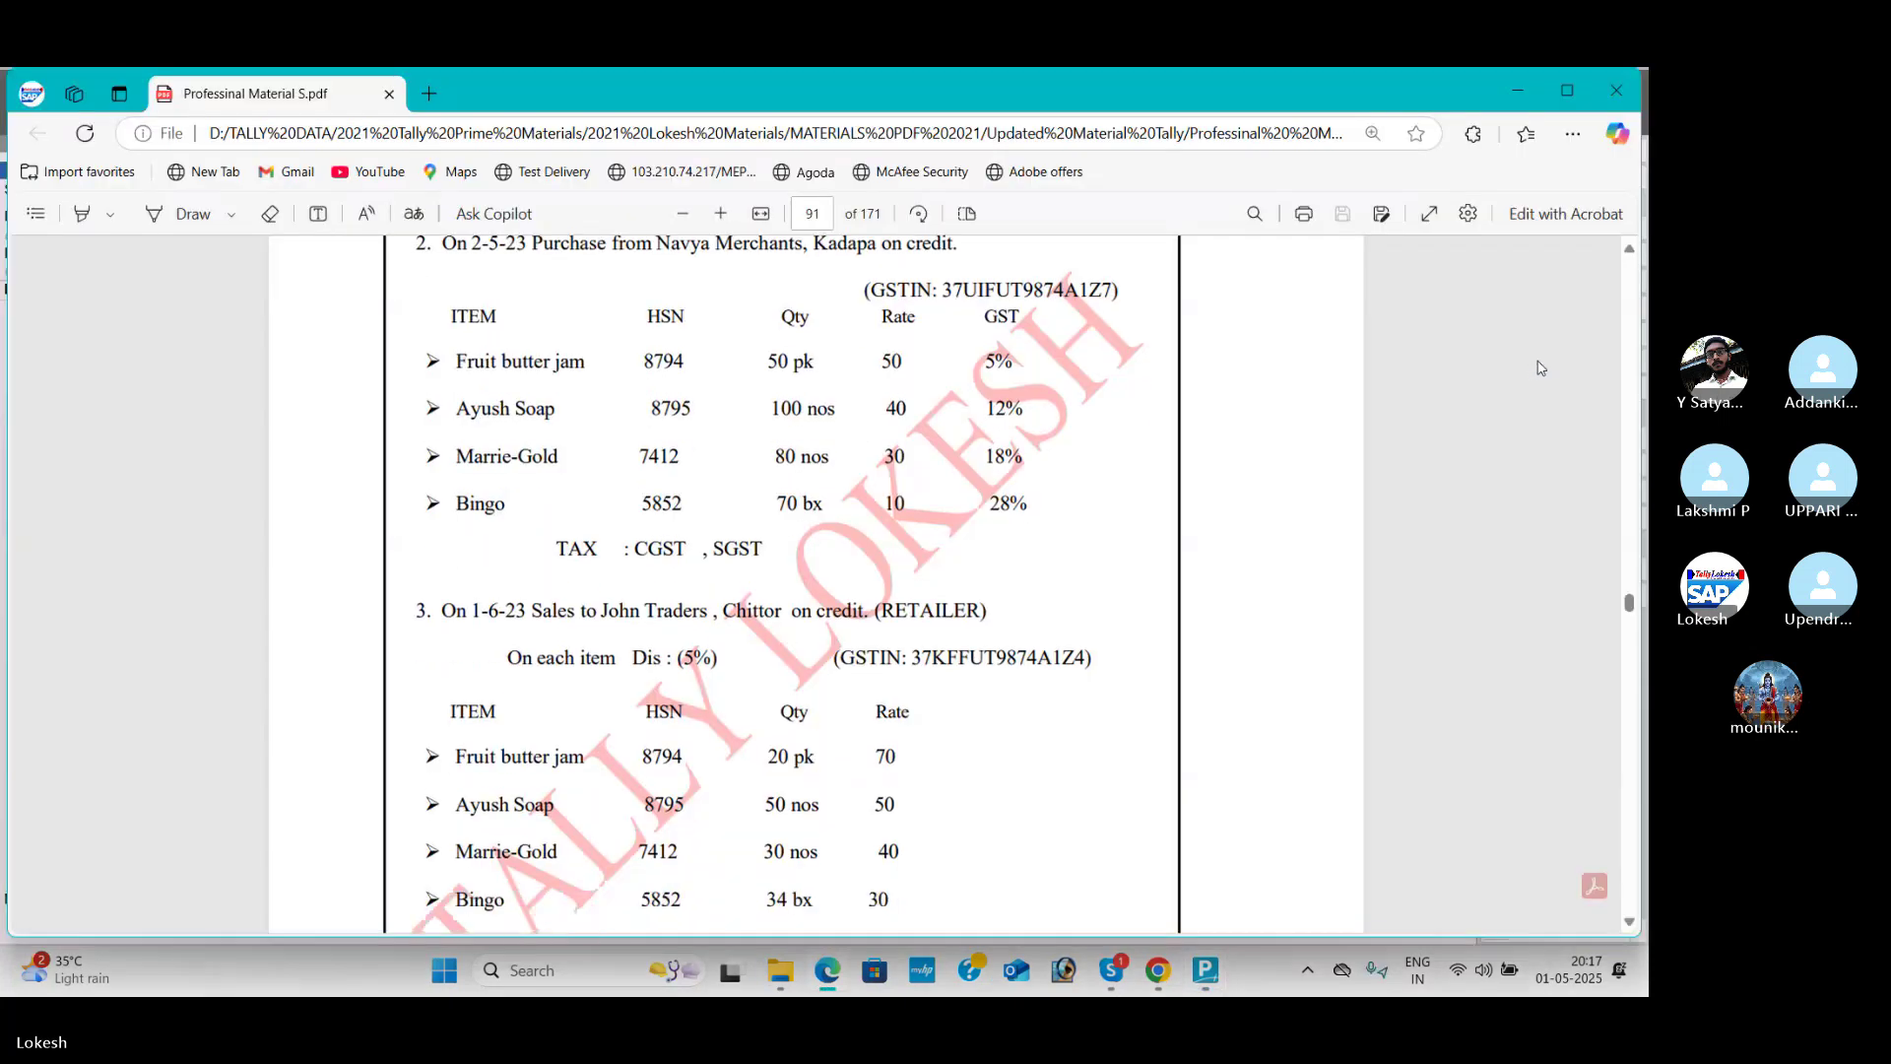
{"action": "scroll", "coordinate": [1541, 368], "scroll_direction": "down", "scroll_amount": 2}
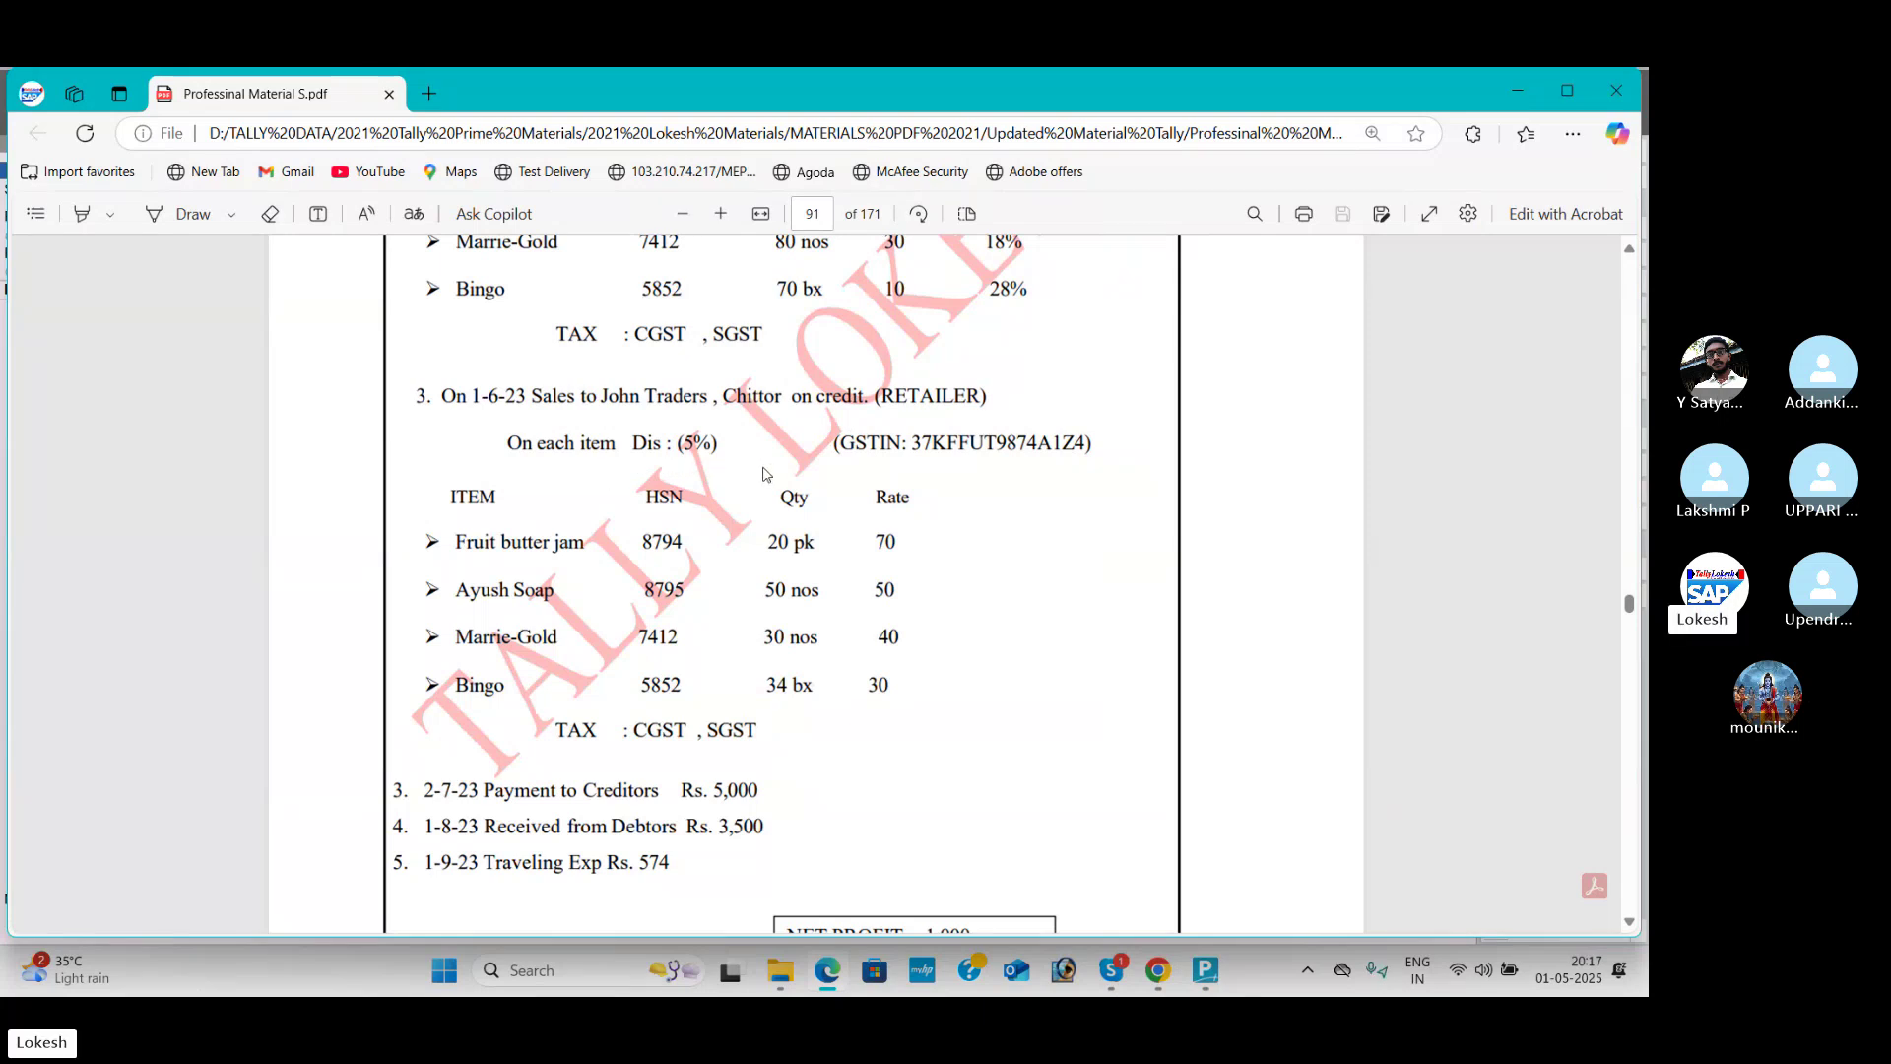
{"action": "key", "text": "alt+Tab"}
{"action": "key", "text": "Escape"}
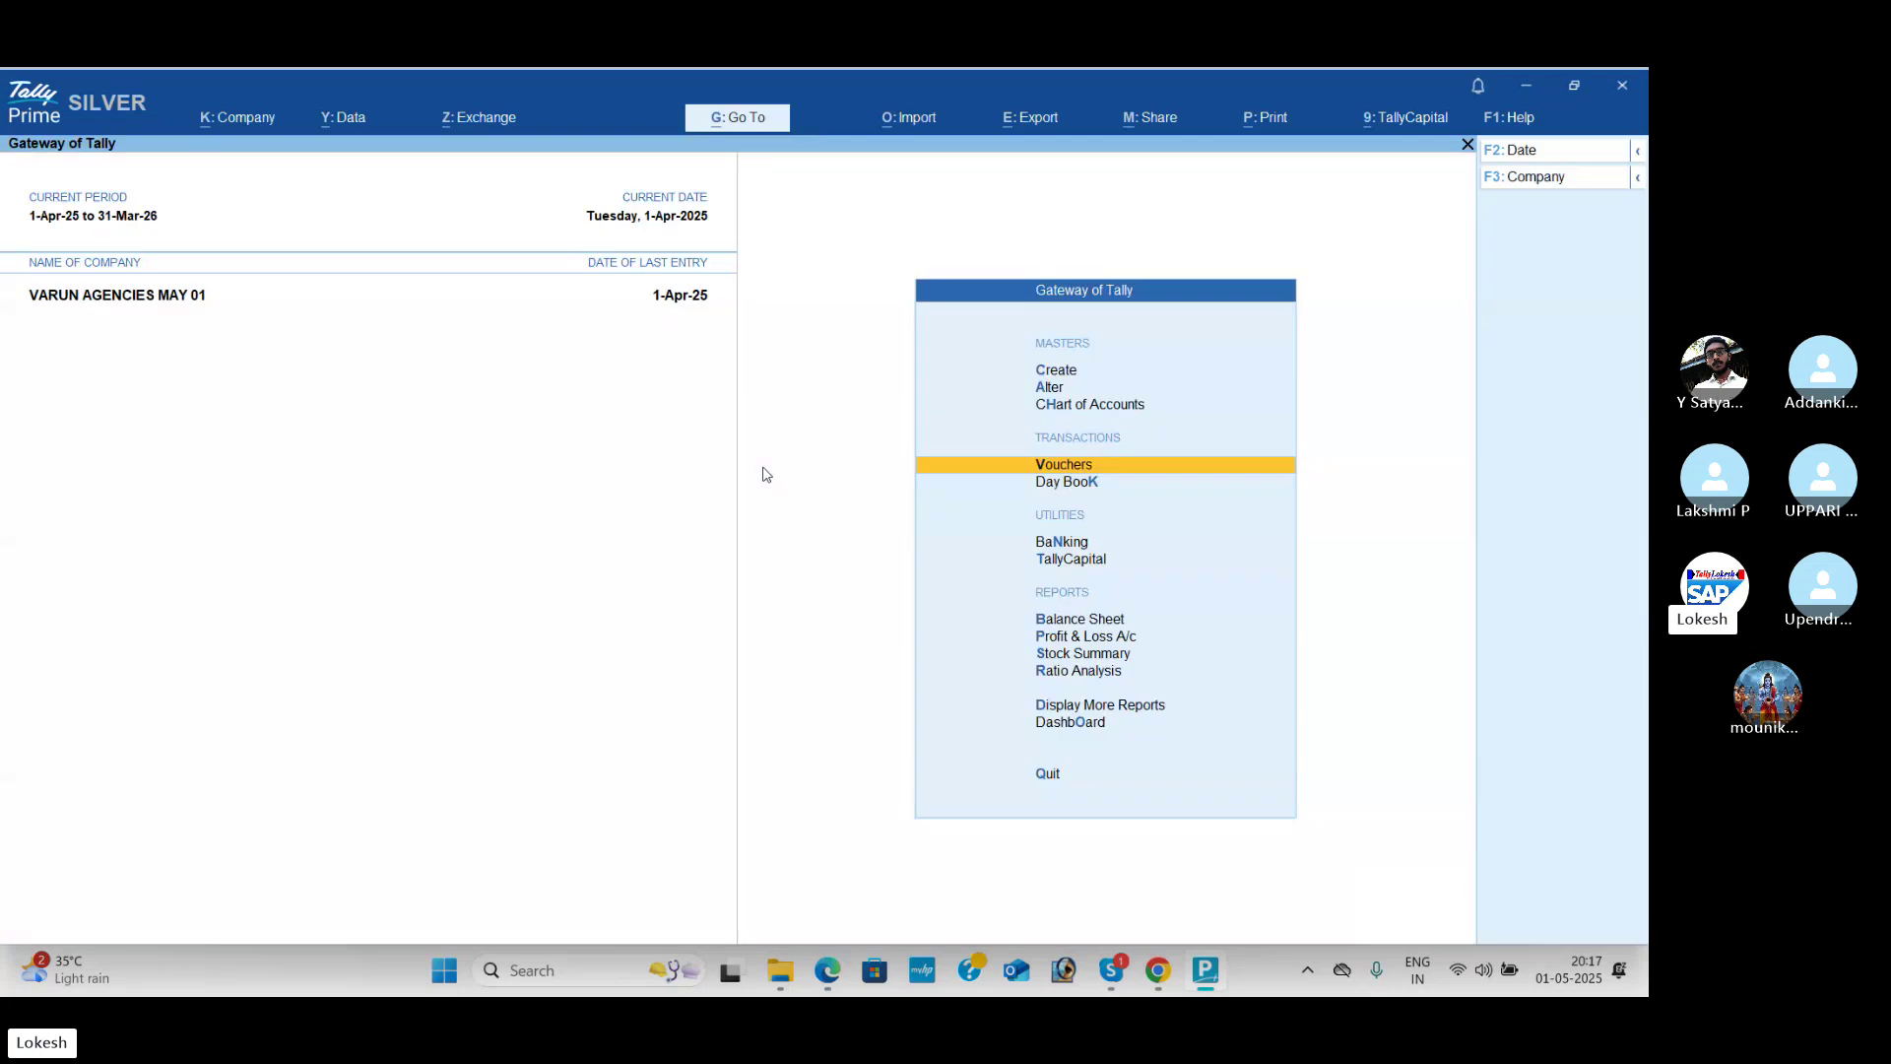
{"action": "left_click", "coordinate": [270, 119]}
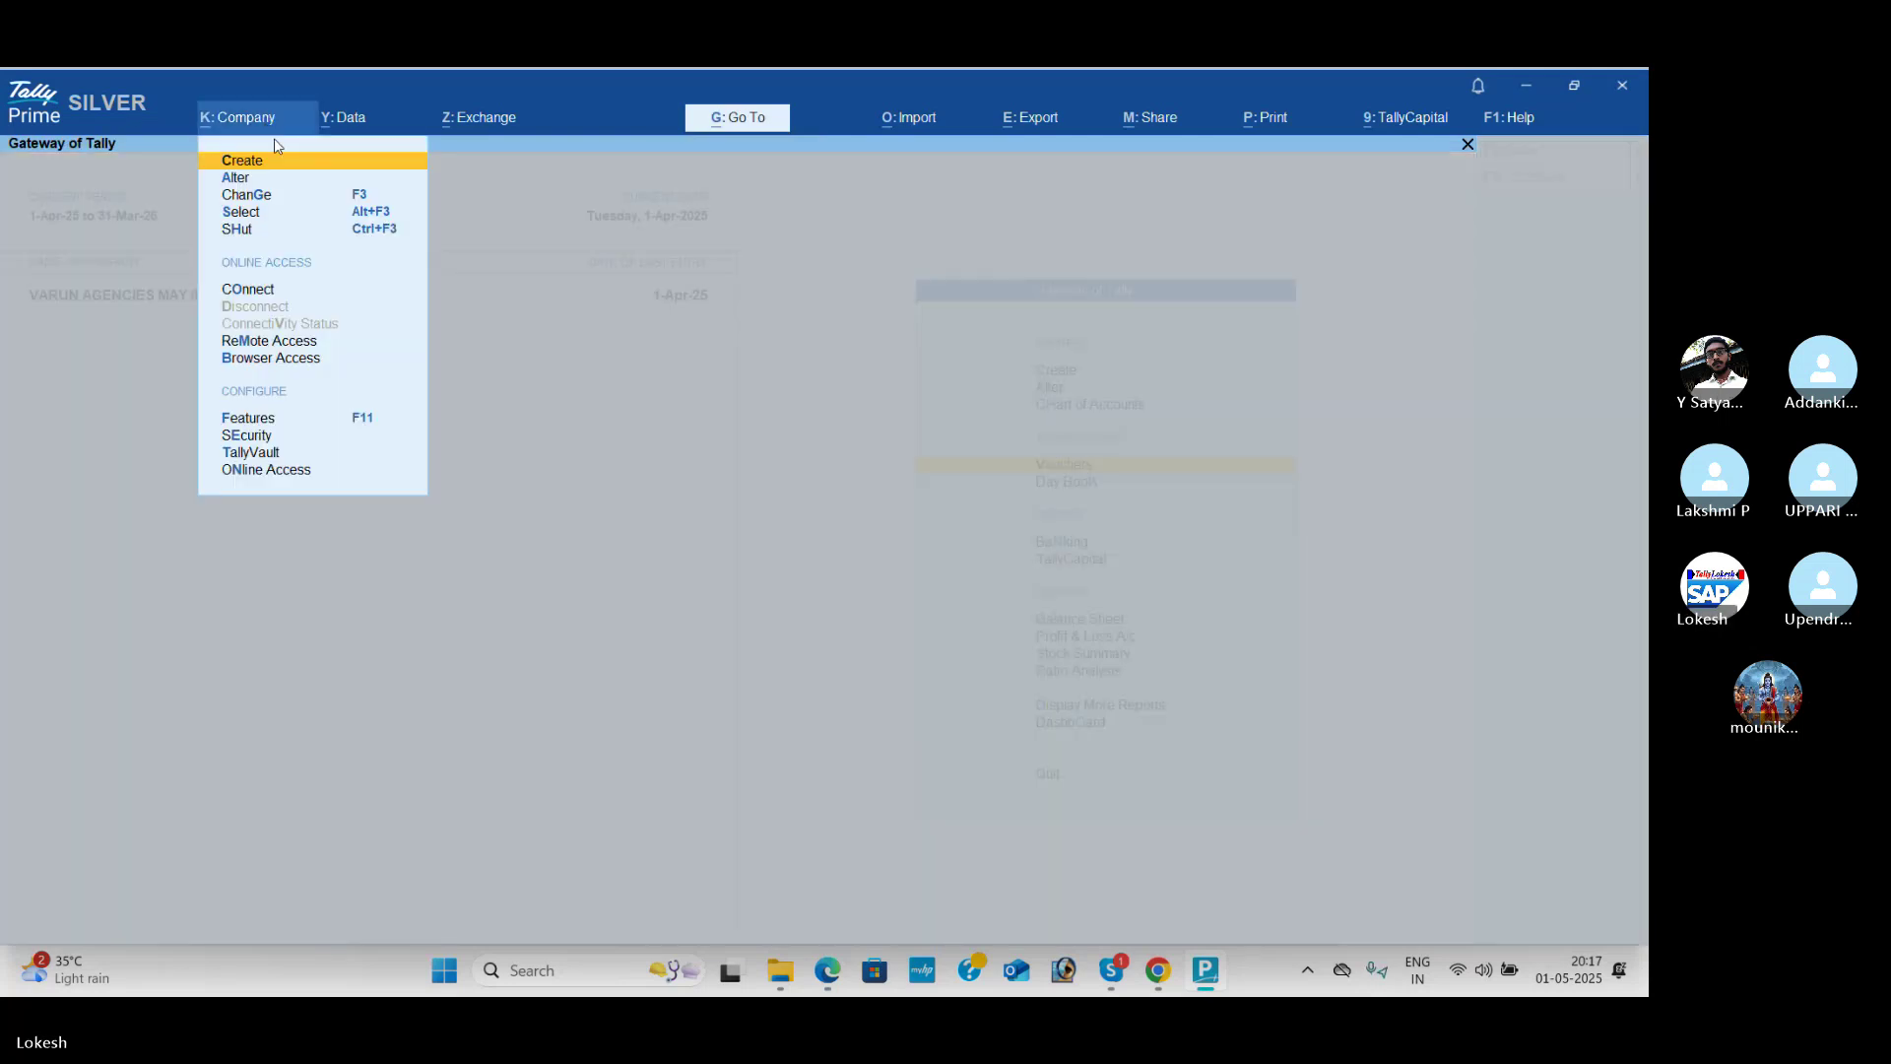
{"action": "left_click", "coordinate": [313, 421]}
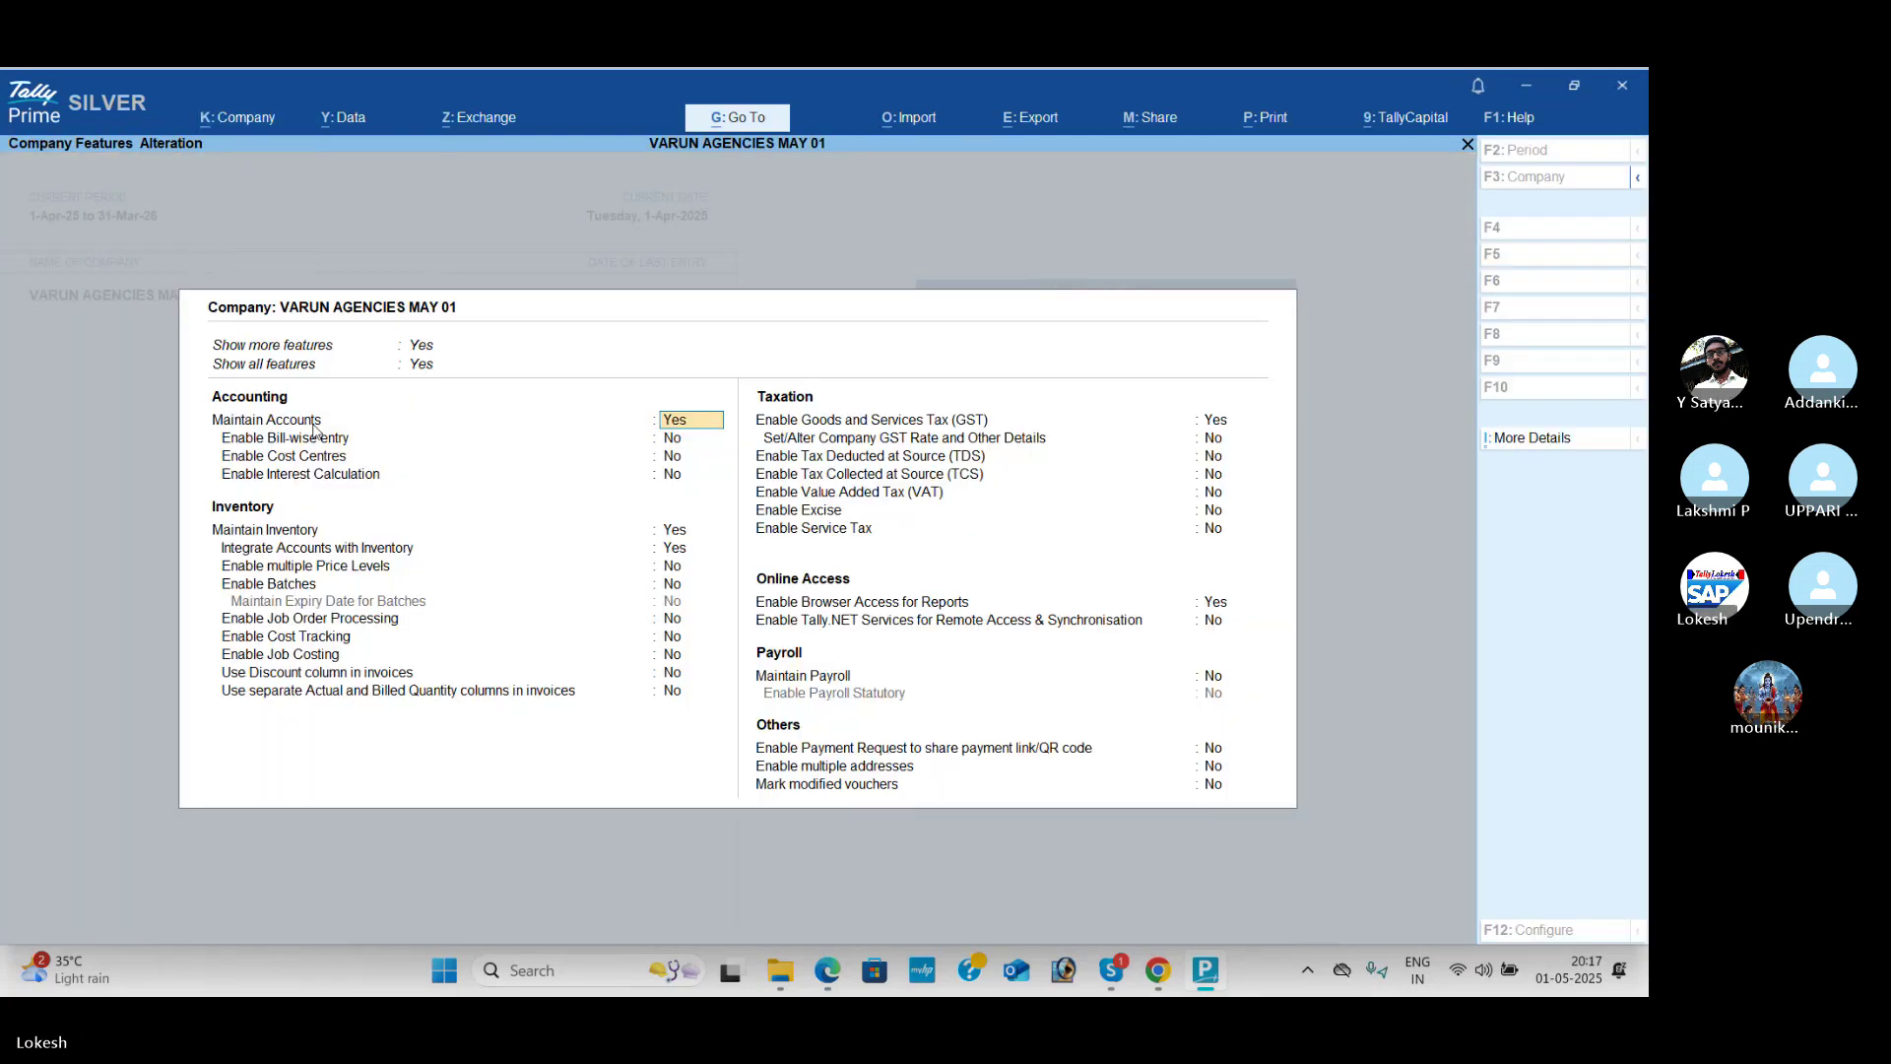
{"action": "left_click", "coordinate": [673, 572]}
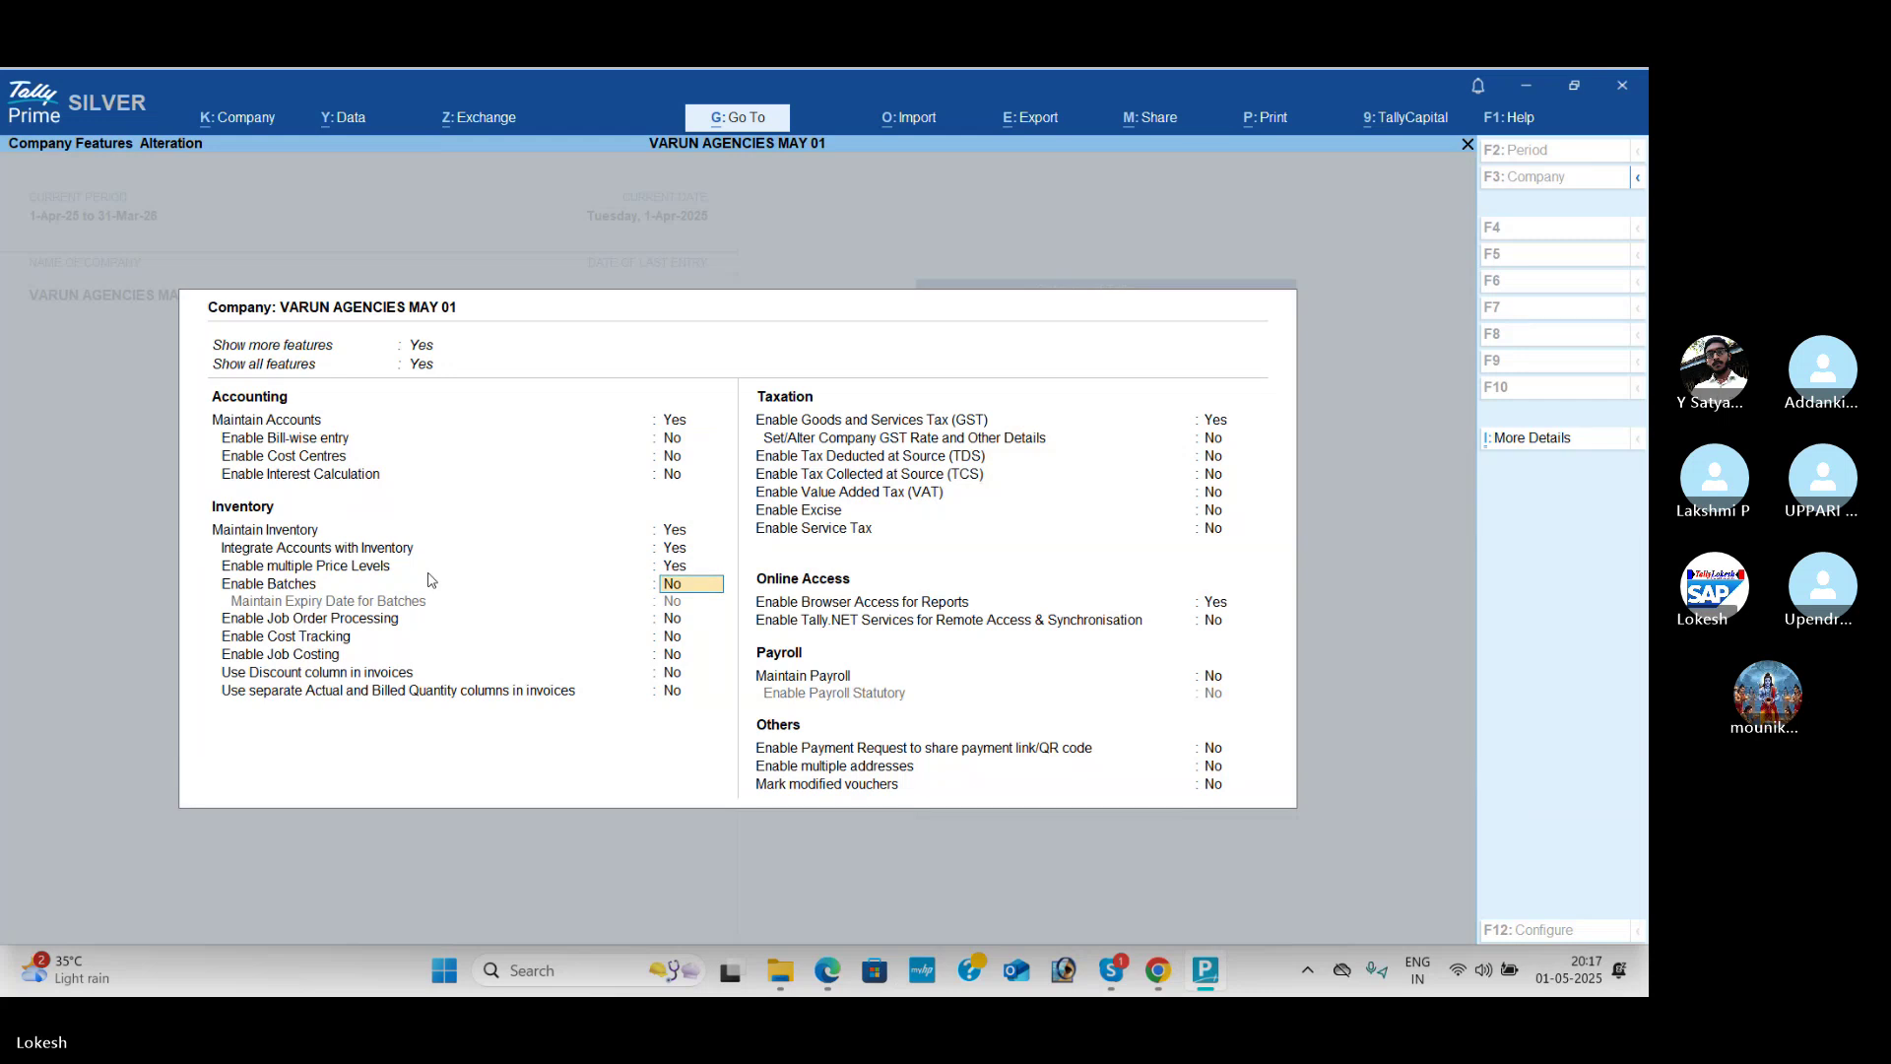
{"action": "key", "text": "Return"}
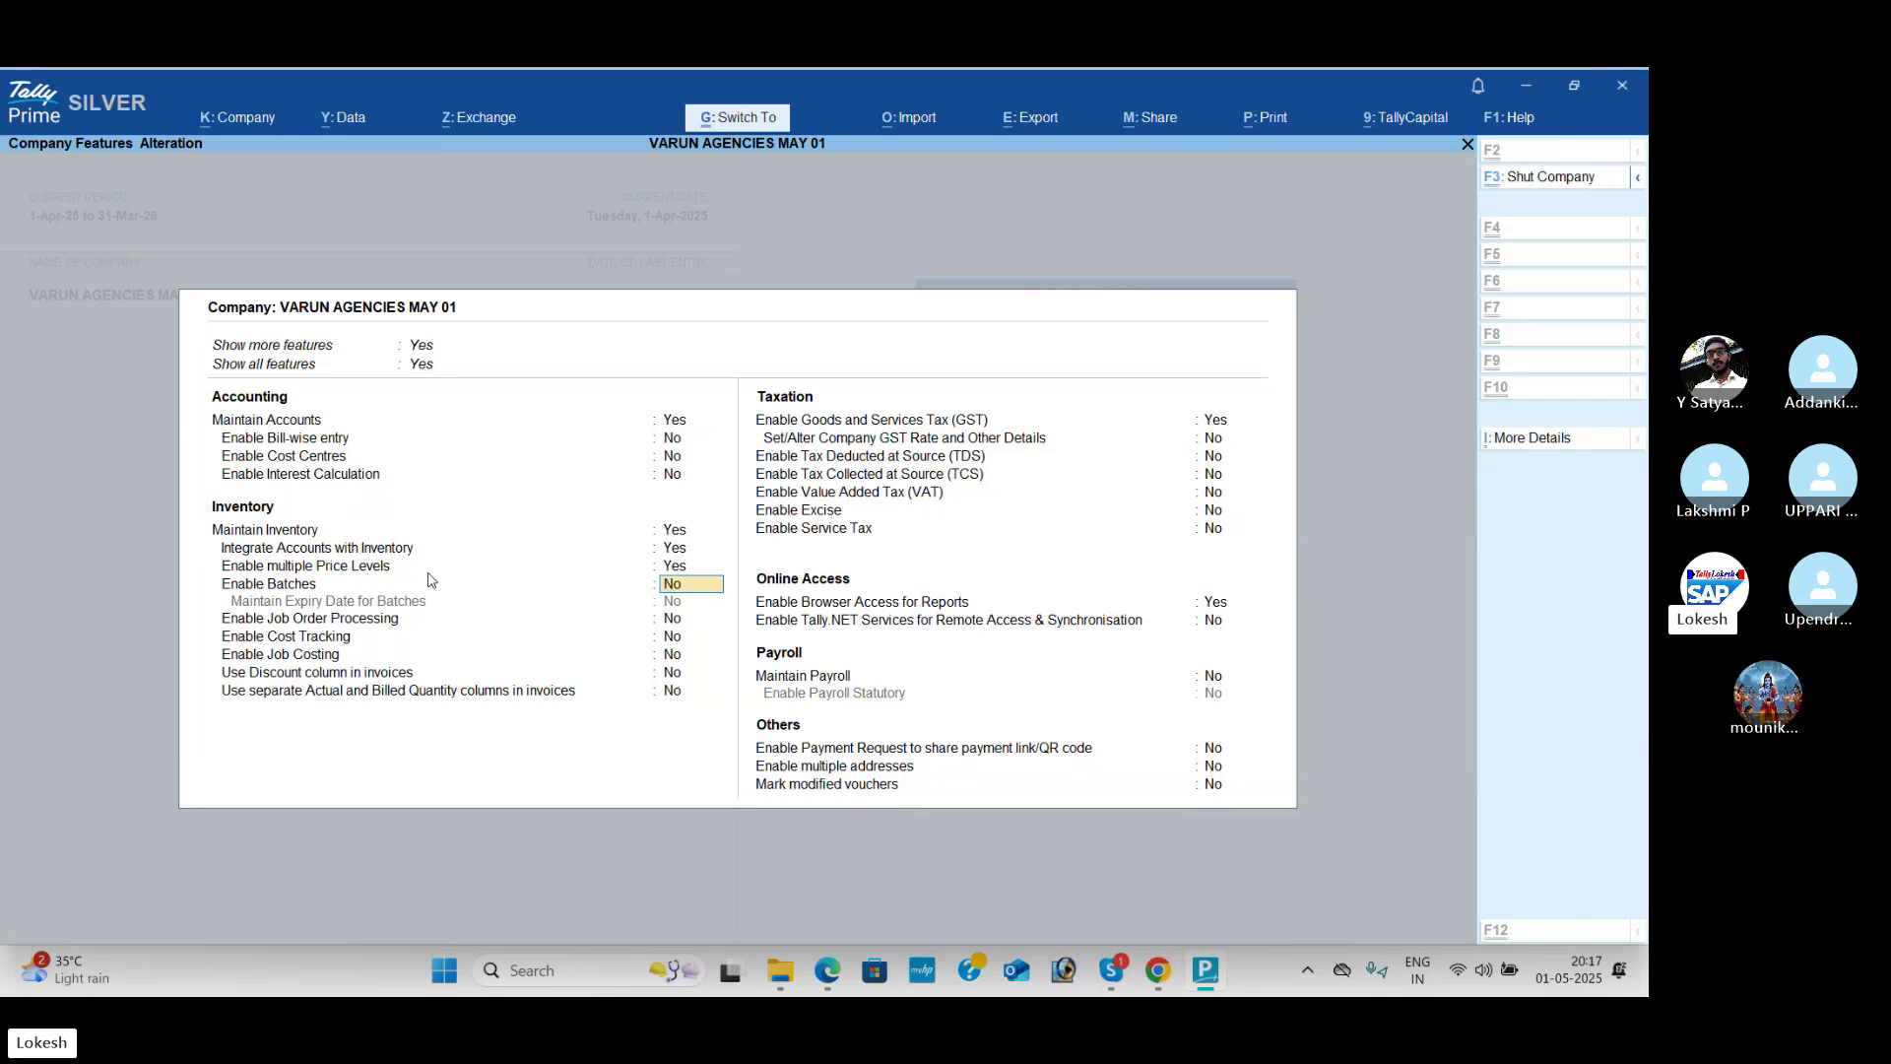
{"action": "key", "text": "ctrl+a"}
Step: Leave the company features and open the Price Levels master for VARUN AGENCIES MAY 01
{"action": "key", "text": "Up"}
{"action": "key", "text": "Up"}
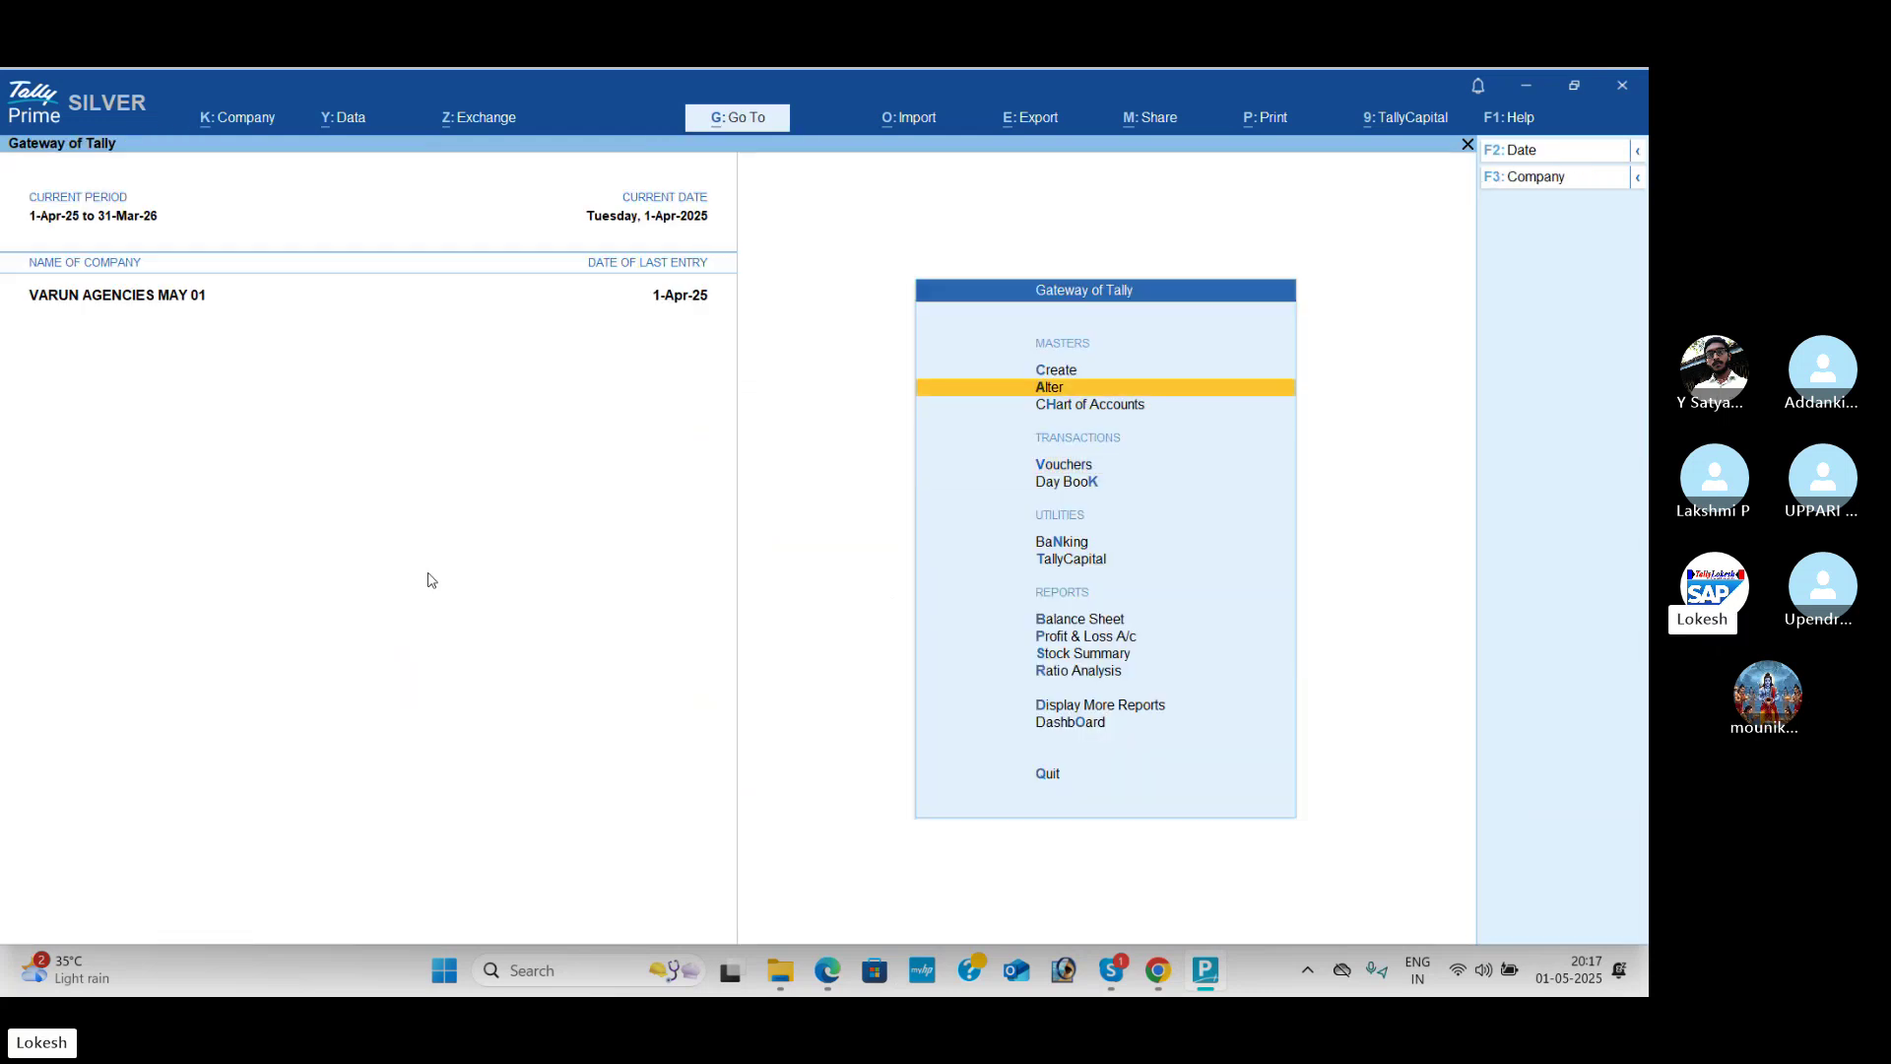
{"action": "key", "text": "Up"}
{"action": "key", "text": "Return"}
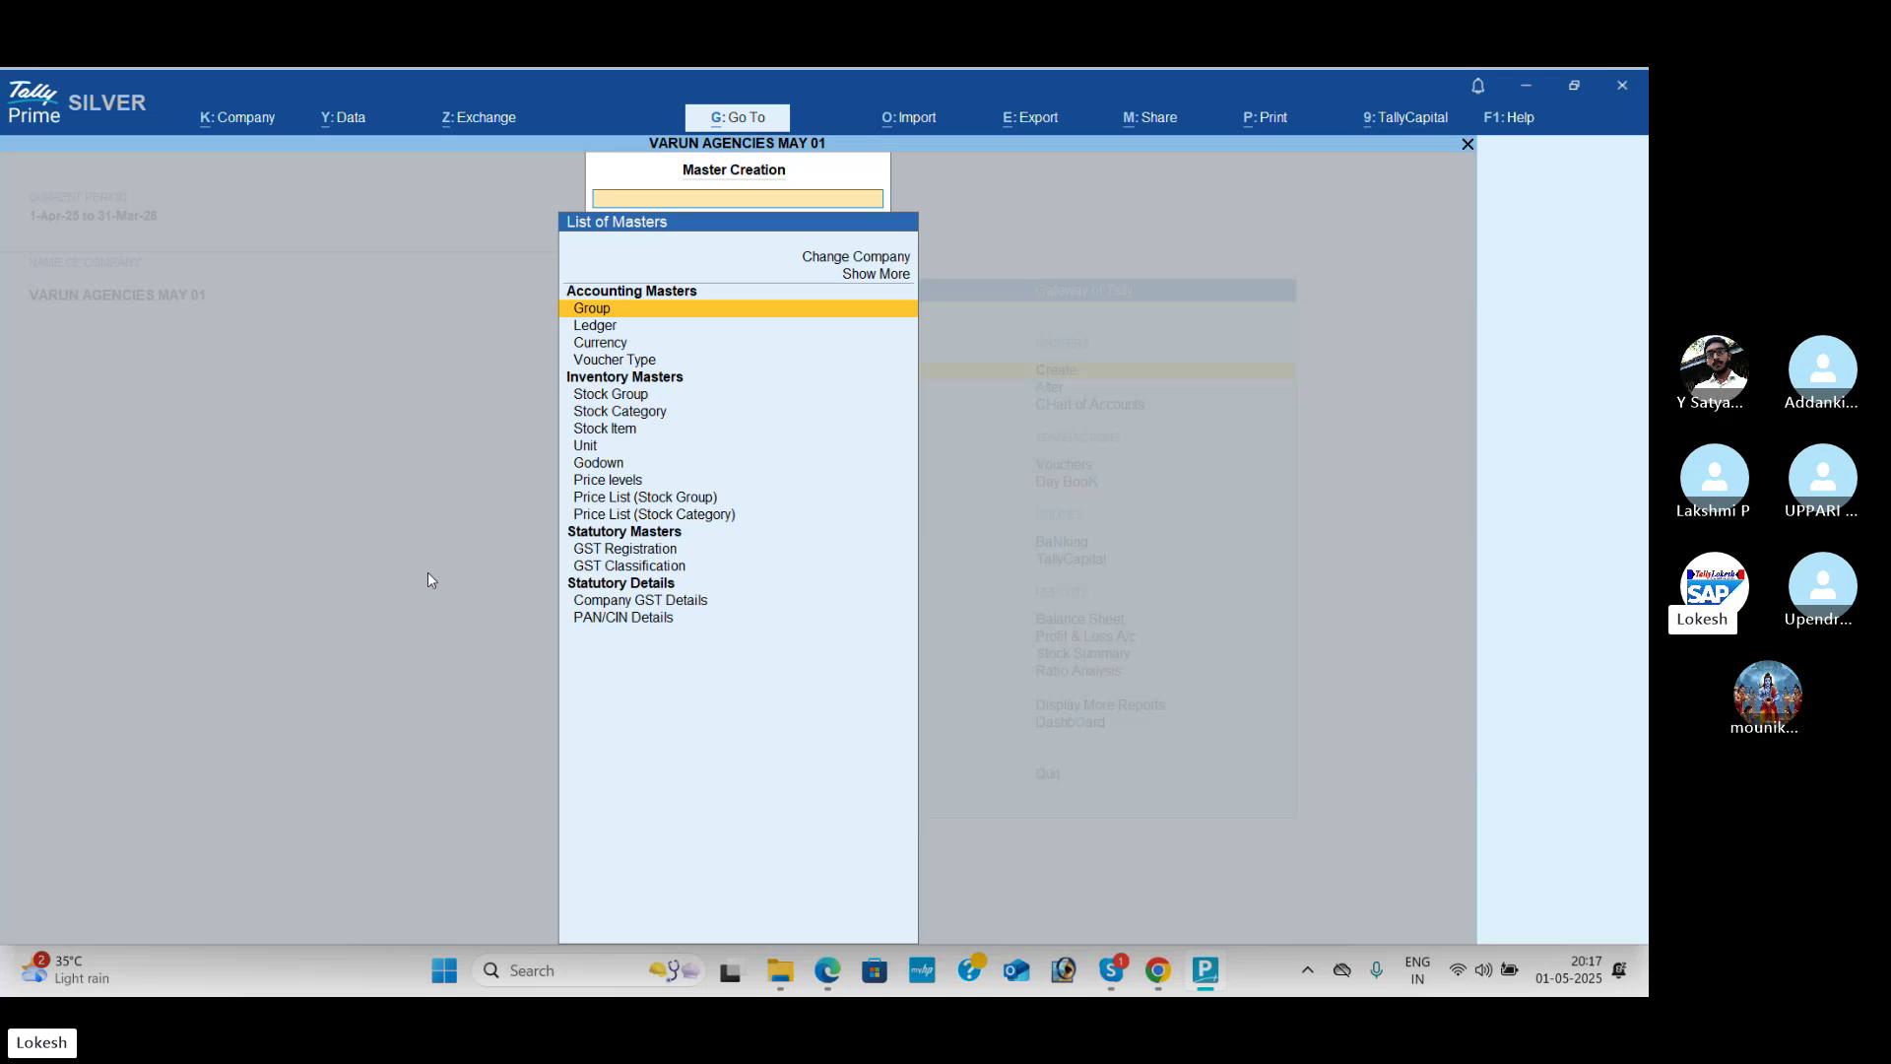
{"action": "key", "text": "Down"}
{"action": "key", "text": "Down"}
{"action": "key", "text": "Down"}
{"action": "key", "text": "Down"}
{"action": "key", "text": "Down"}
{"action": "key", "text": "Down"}
{"action": "key", "text": "Down"}
{"action": "key", "text": "Down"}
{"action": "key", "text": "Down"}
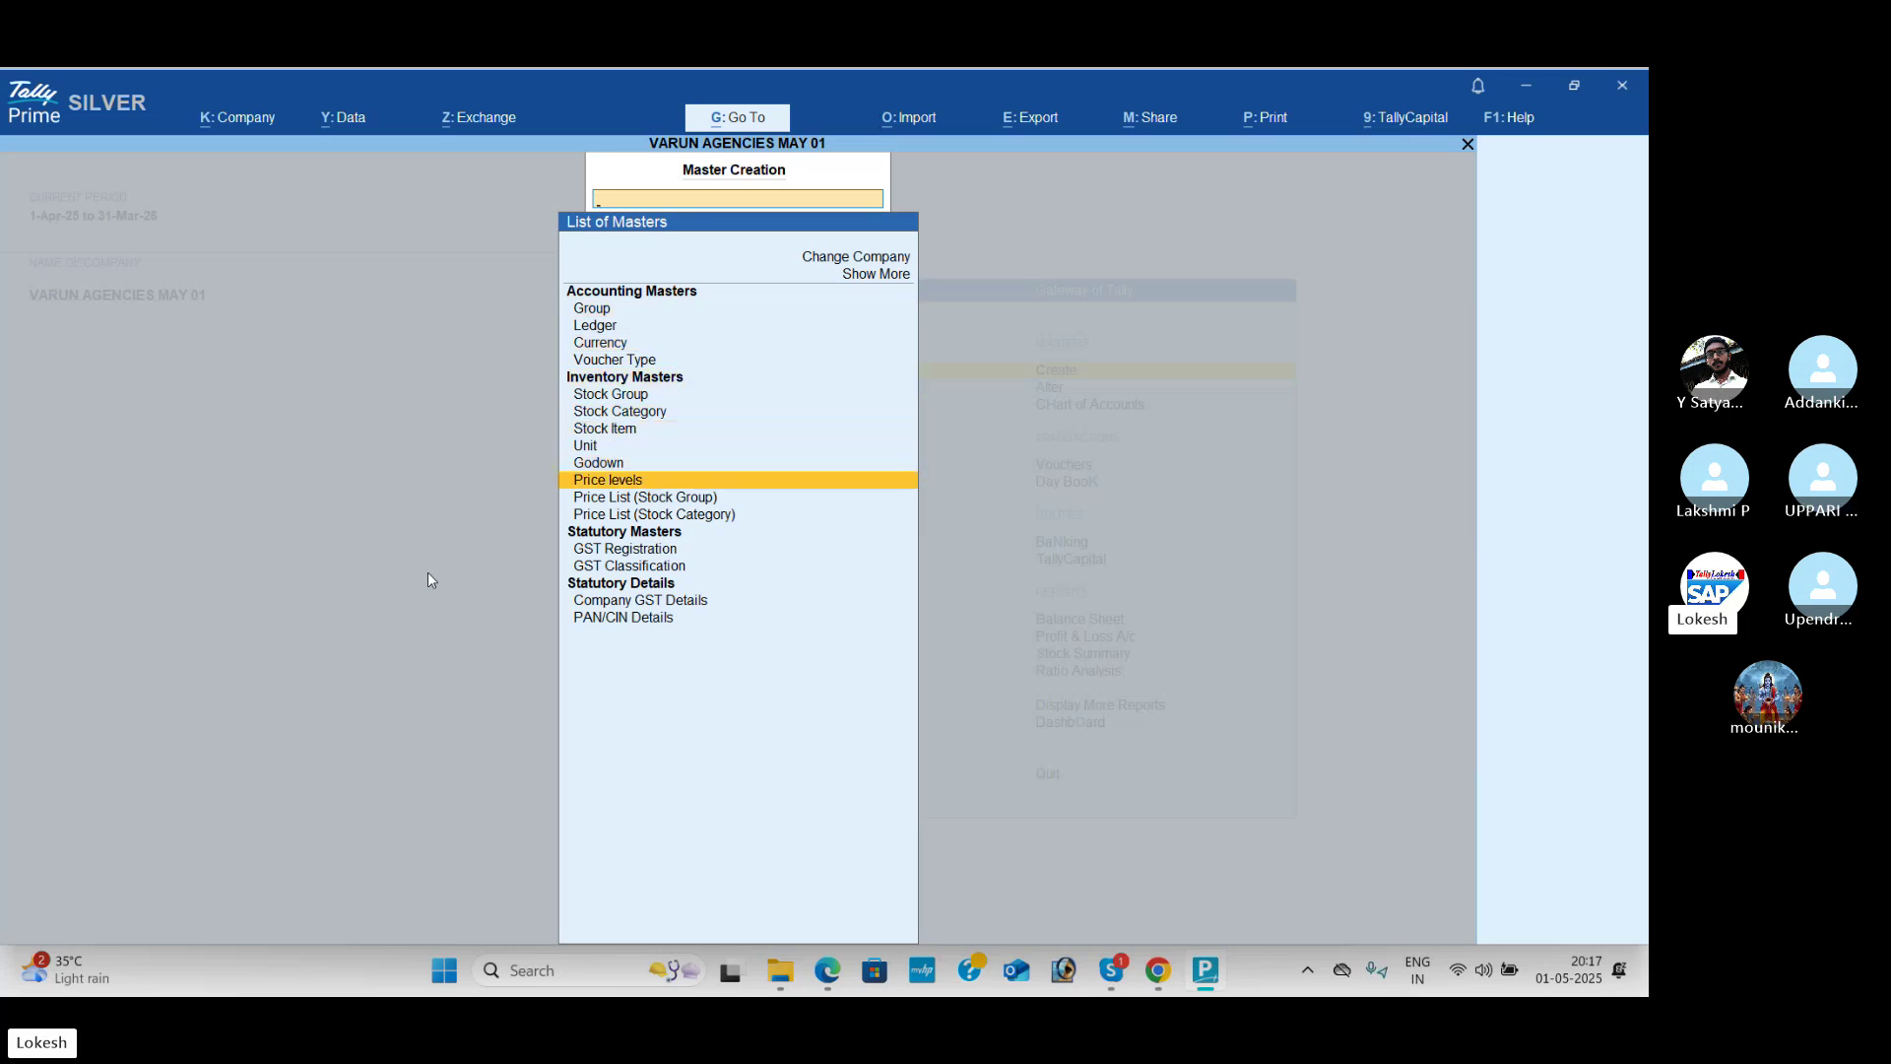
{"action": "key", "text": "Return"}
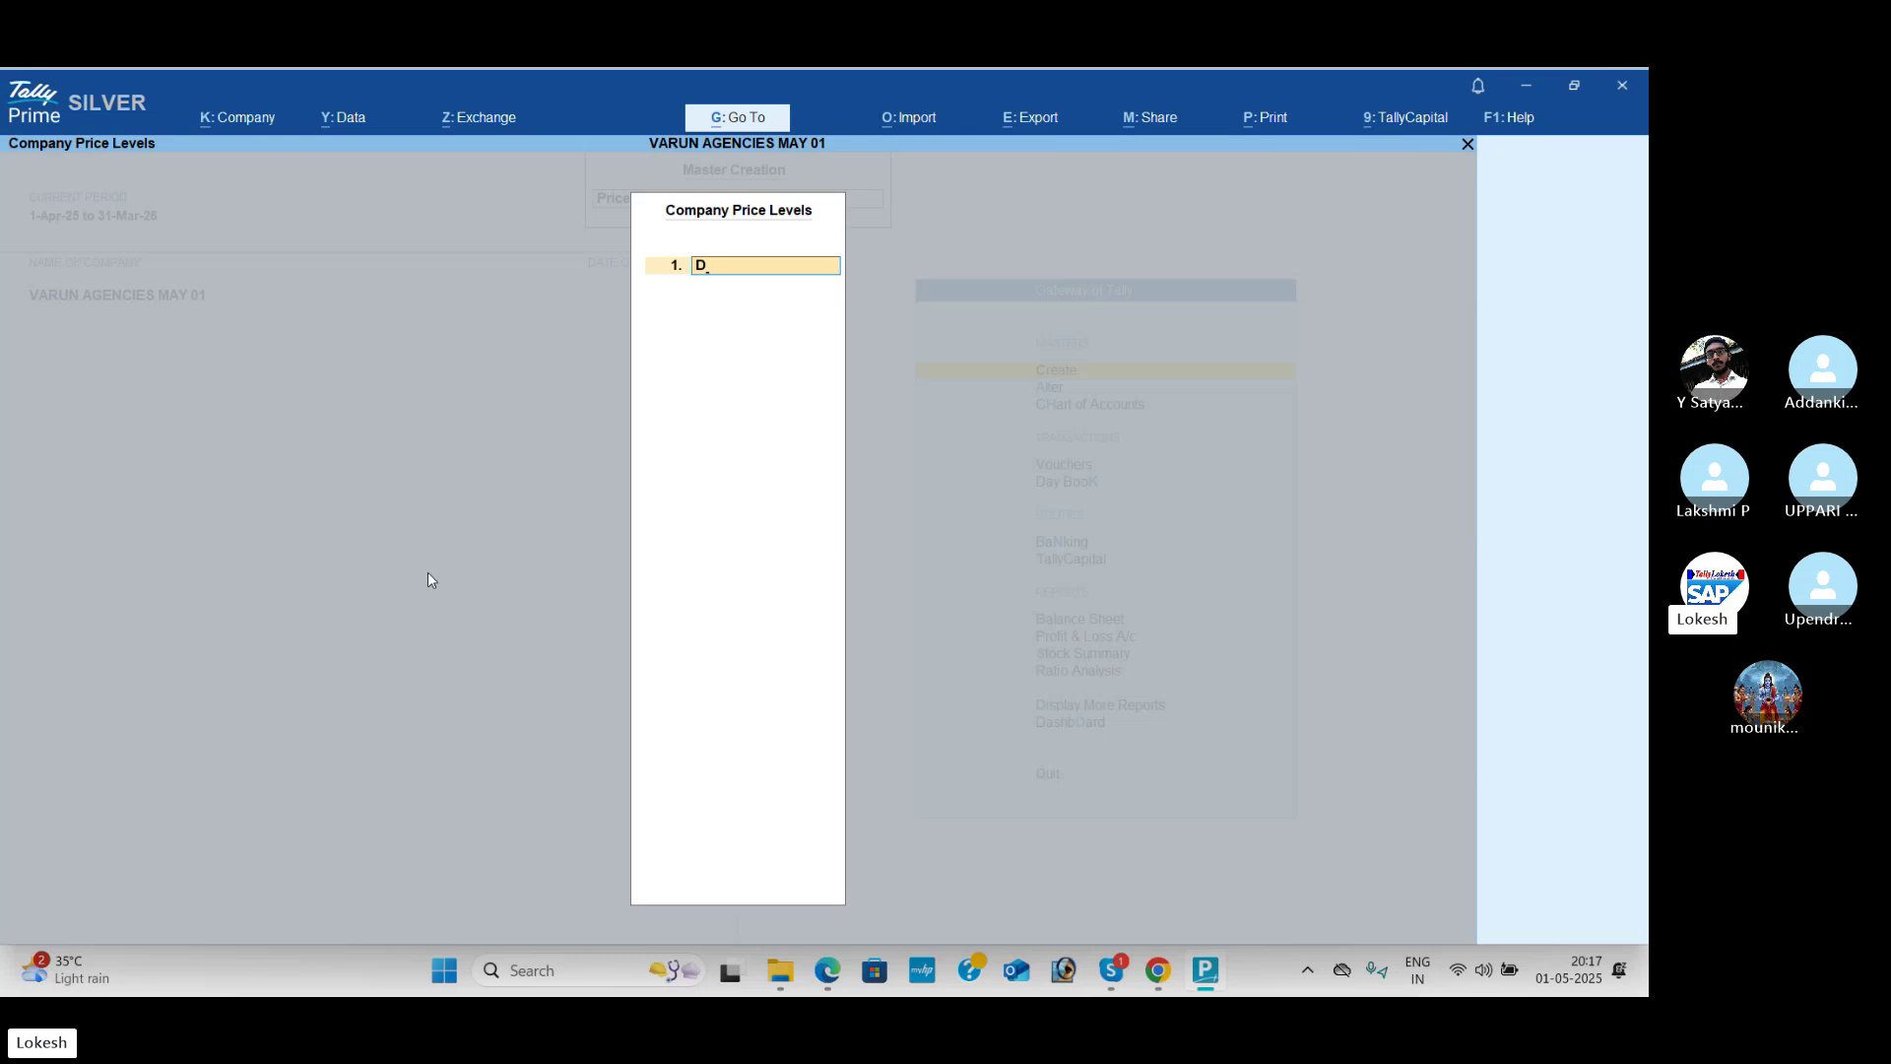
Step: Define the company price levels RETAILERS, WHOLE SELLERS and DISTRIBUTORS, and save them
{"action": "key", "text": "BackSpace"}
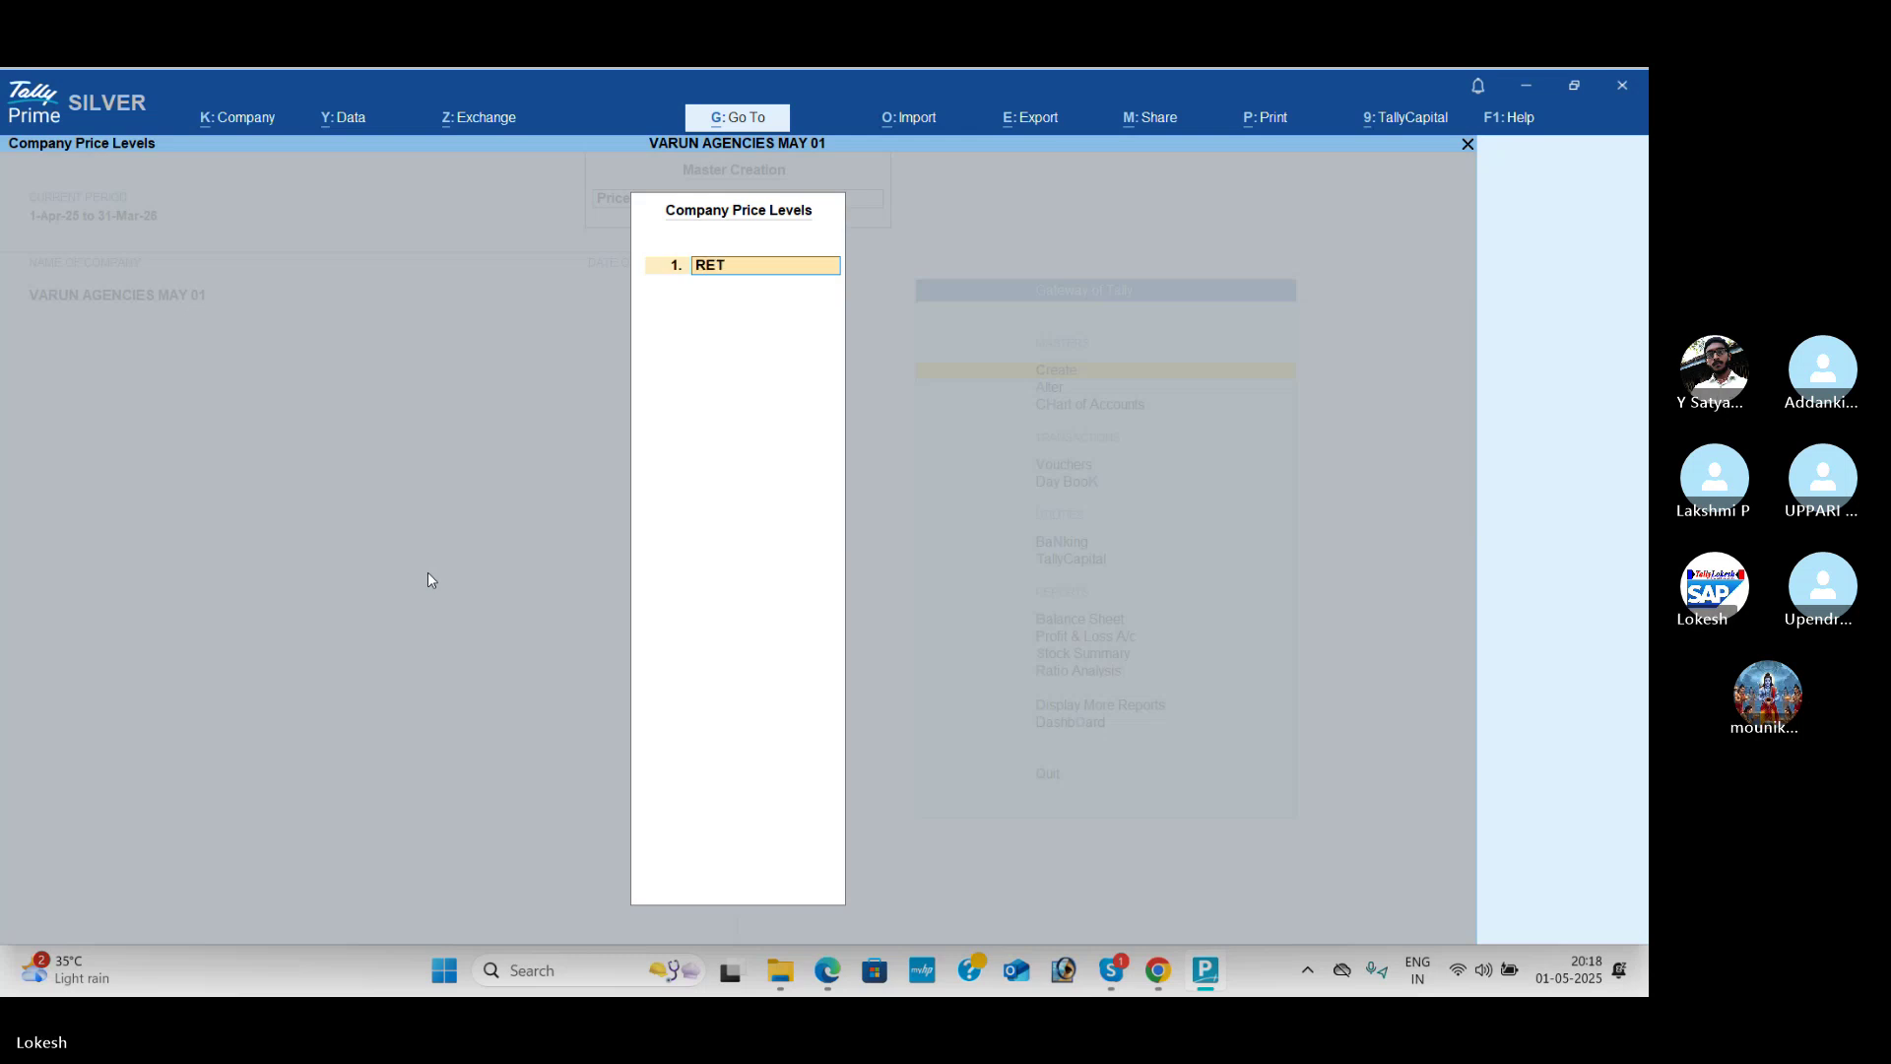
{"action": "type", "text": "RETAILERS"}
{"action": "key", "text": "Return"}
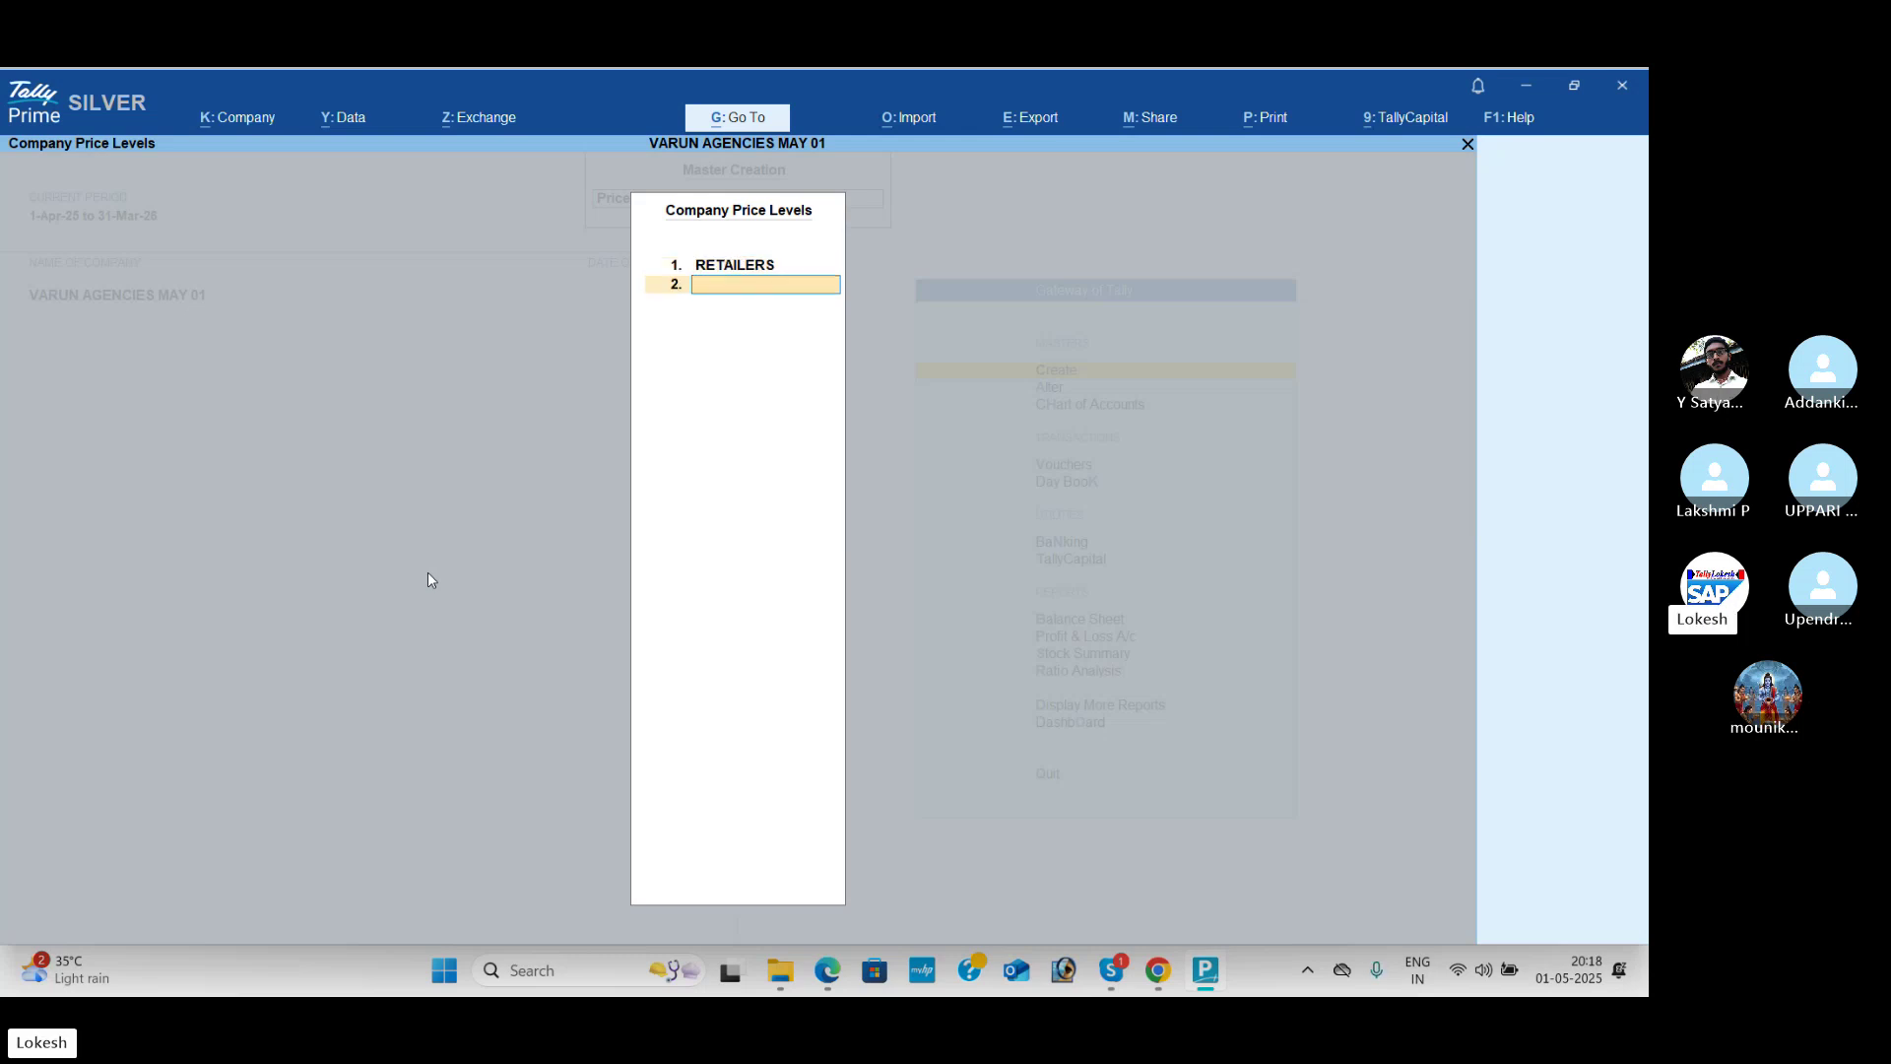
{"action": "type", "text": "WHOLE SEL"}
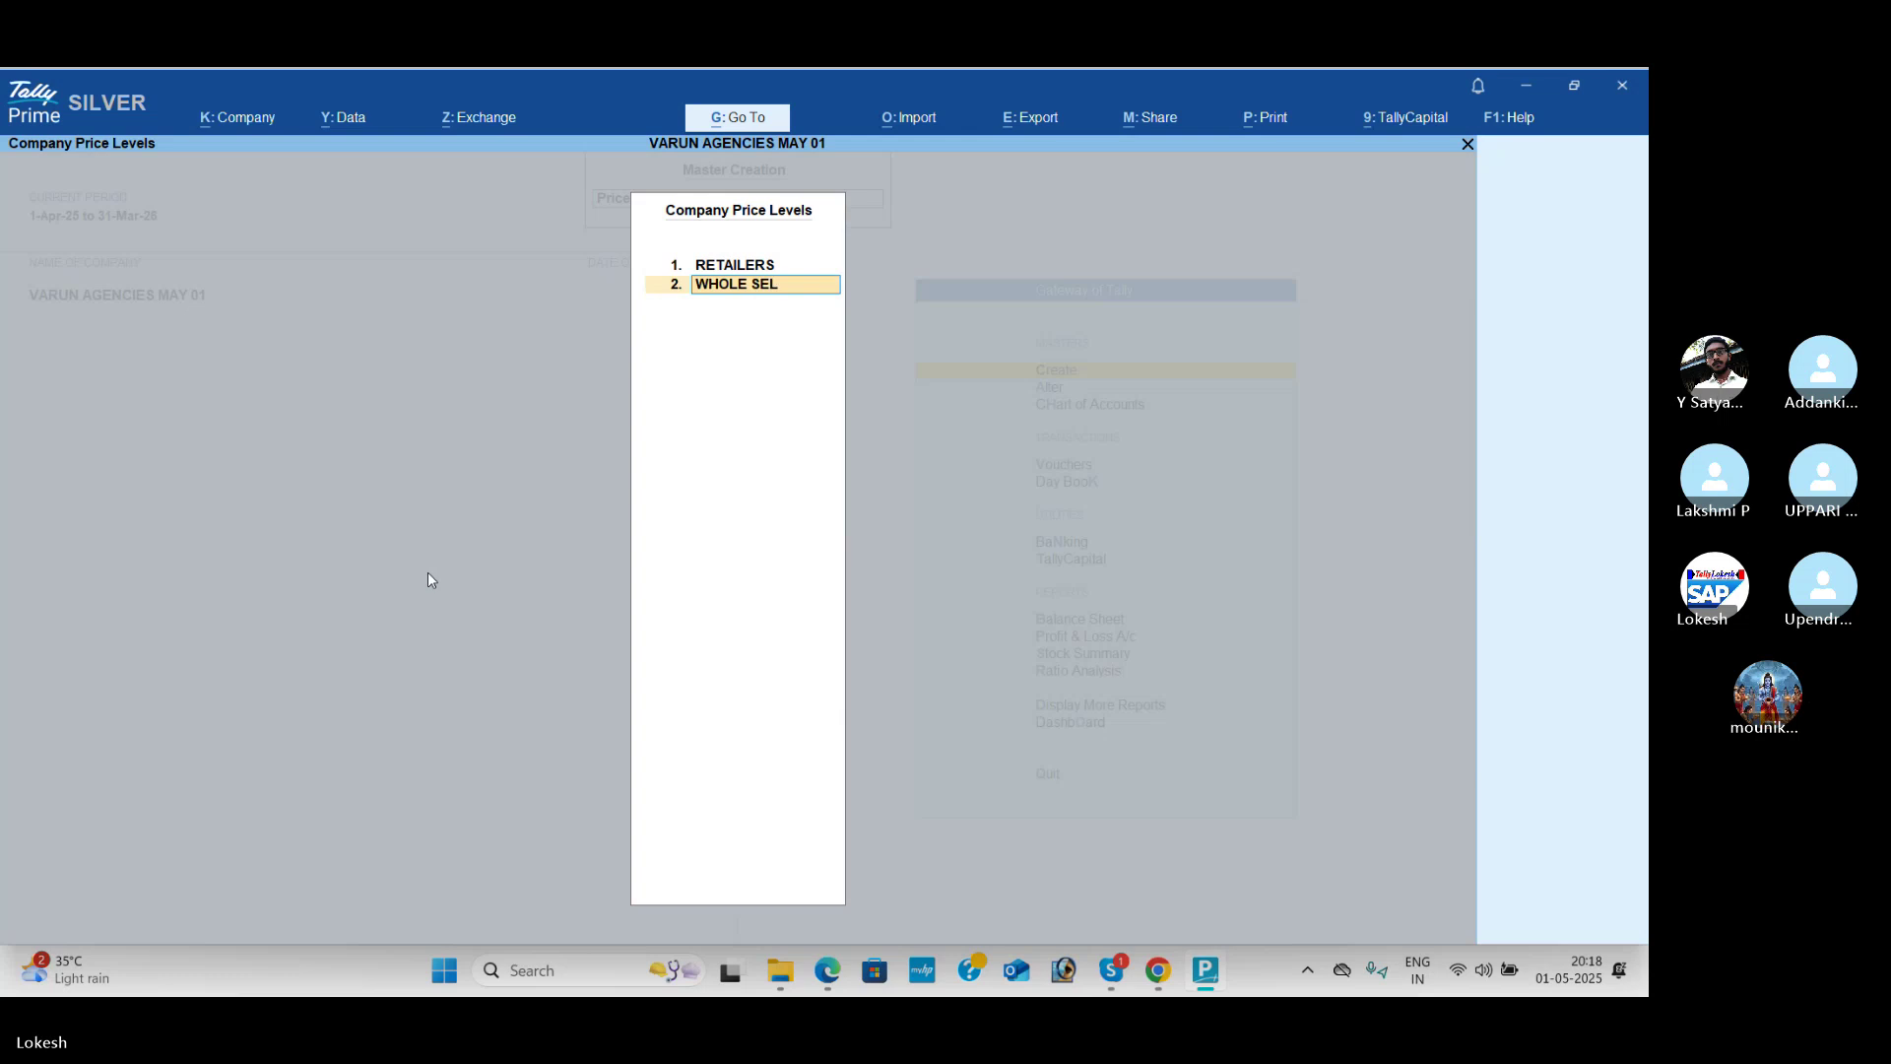
{"action": "type", "text": "LERS"}
{"action": "key", "text": "Return"}
{"action": "type", "text": "DISTRIB"}
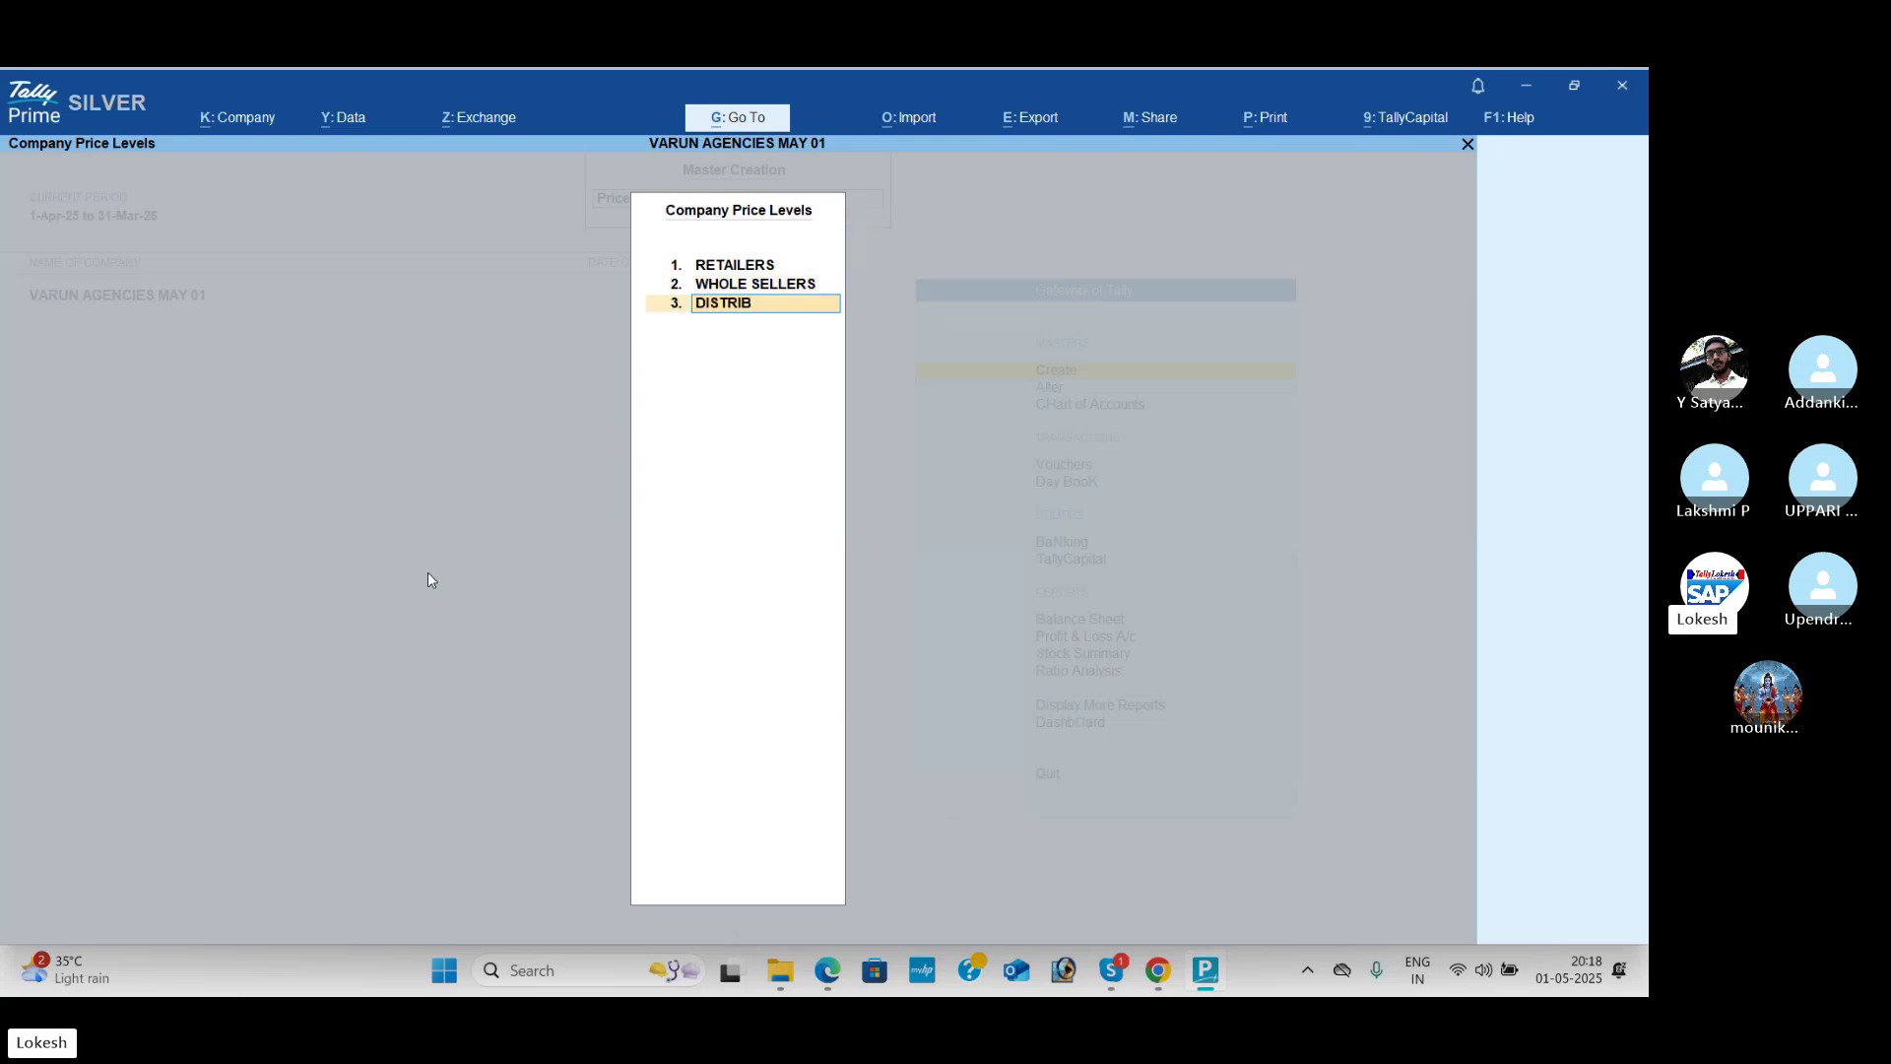
{"action": "type", "text": "UTORS"}
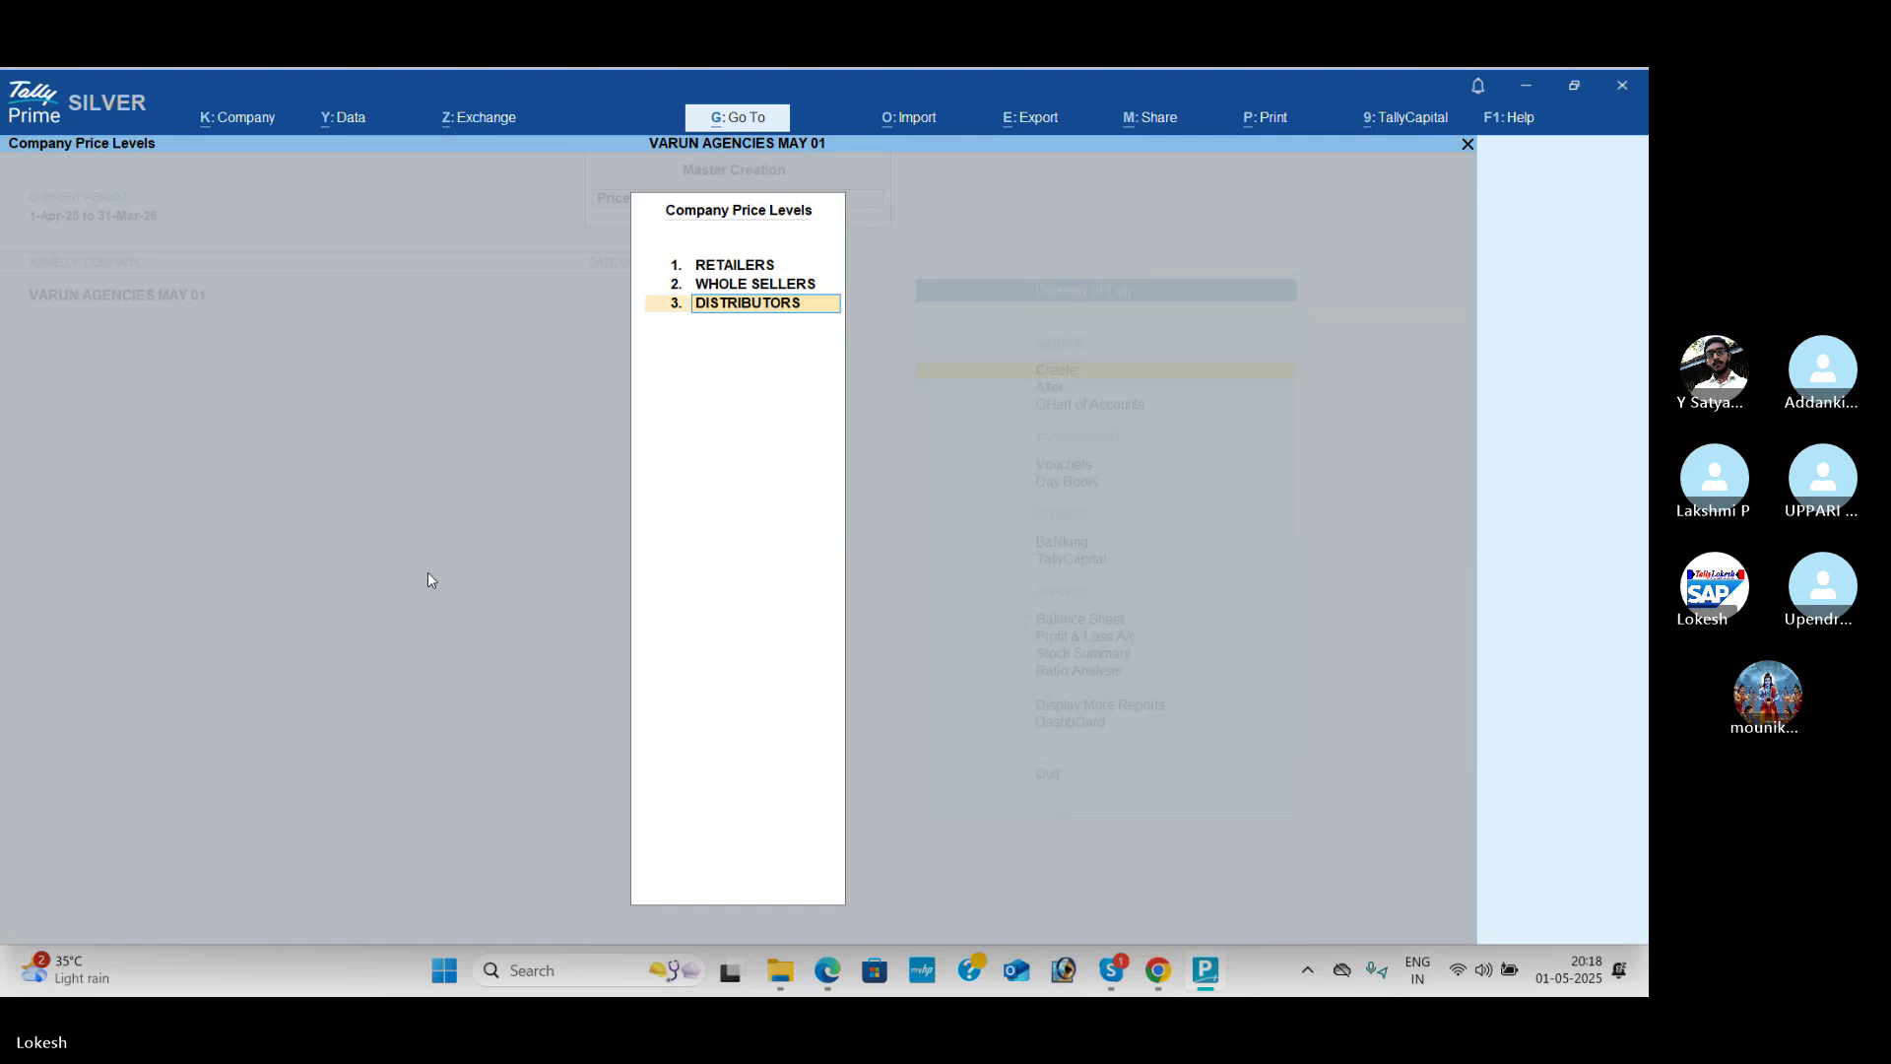
{"action": "key", "text": "Return"}
{"action": "key", "text": "Return"}
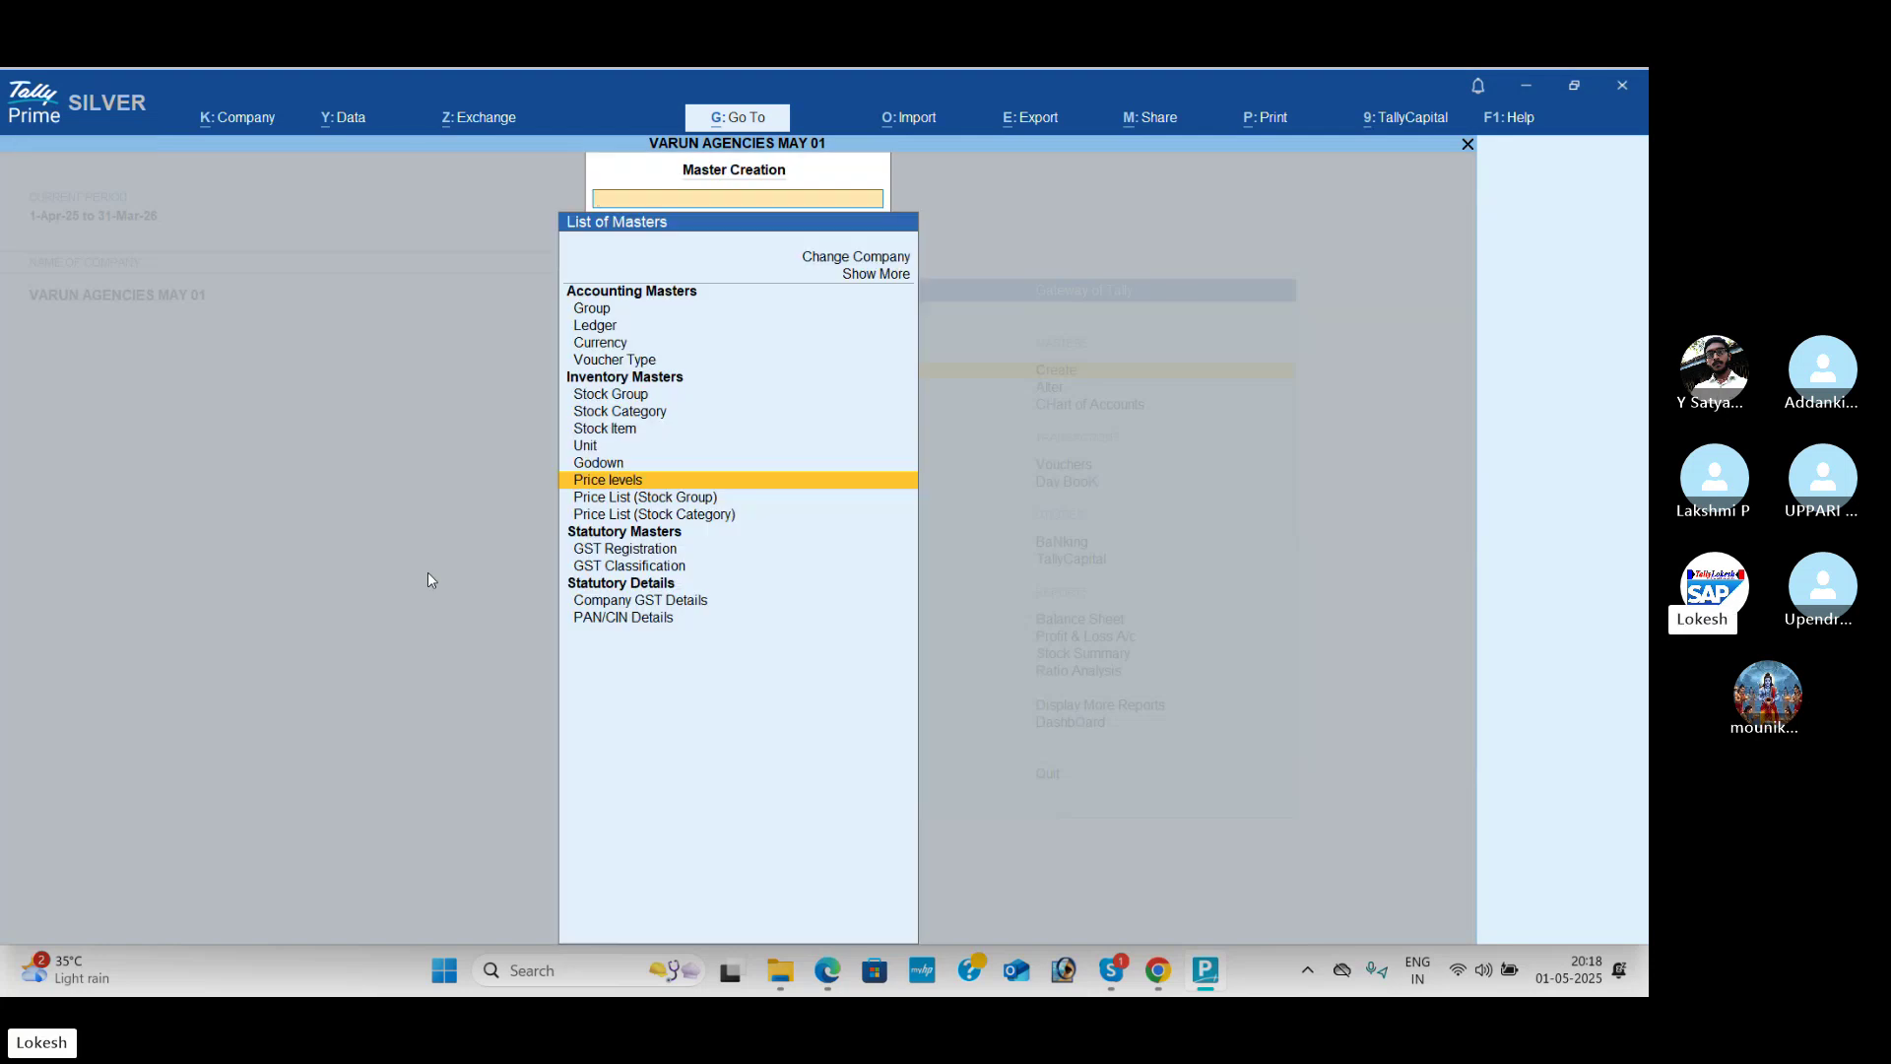
Step: Start a stock group price list for All Items at the RETAILERS level, applicable from 1-Apr-25
{"action": "key", "text": "Down"}
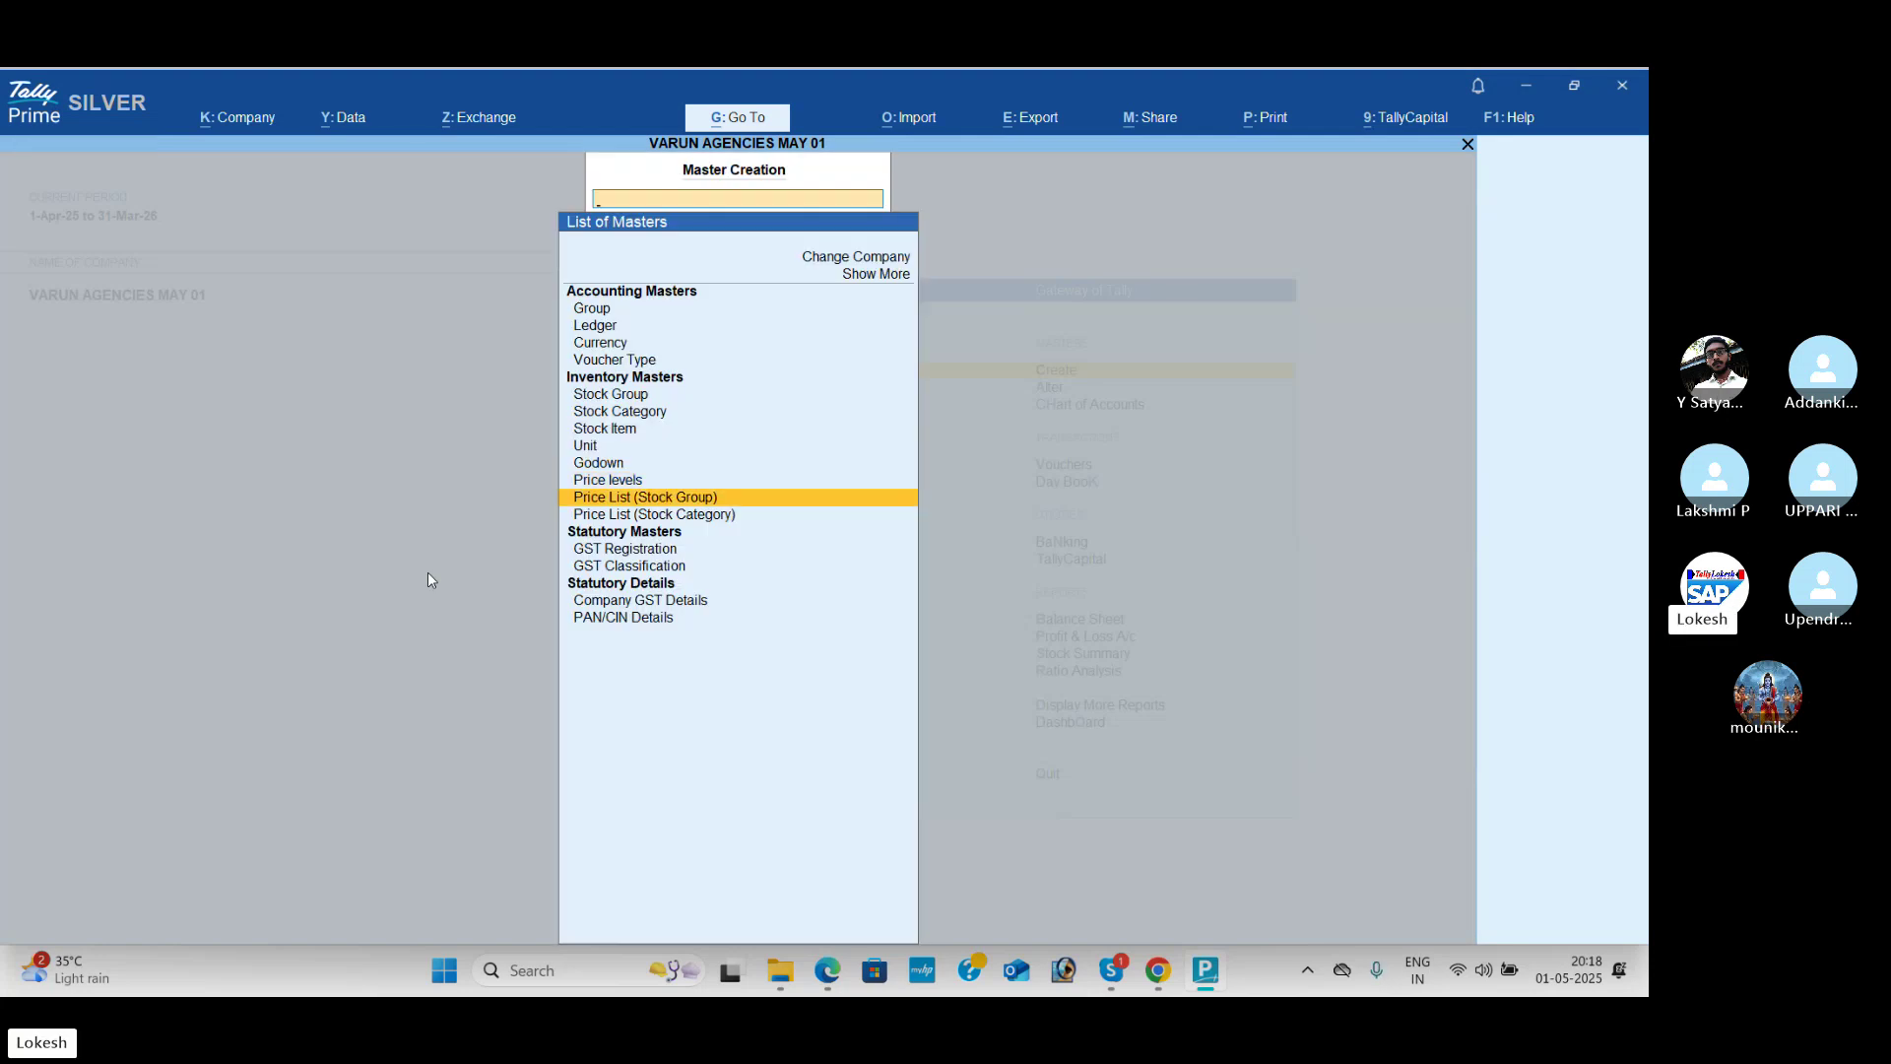
{"action": "key", "text": "Return"}
{"action": "key", "text": "Return"}
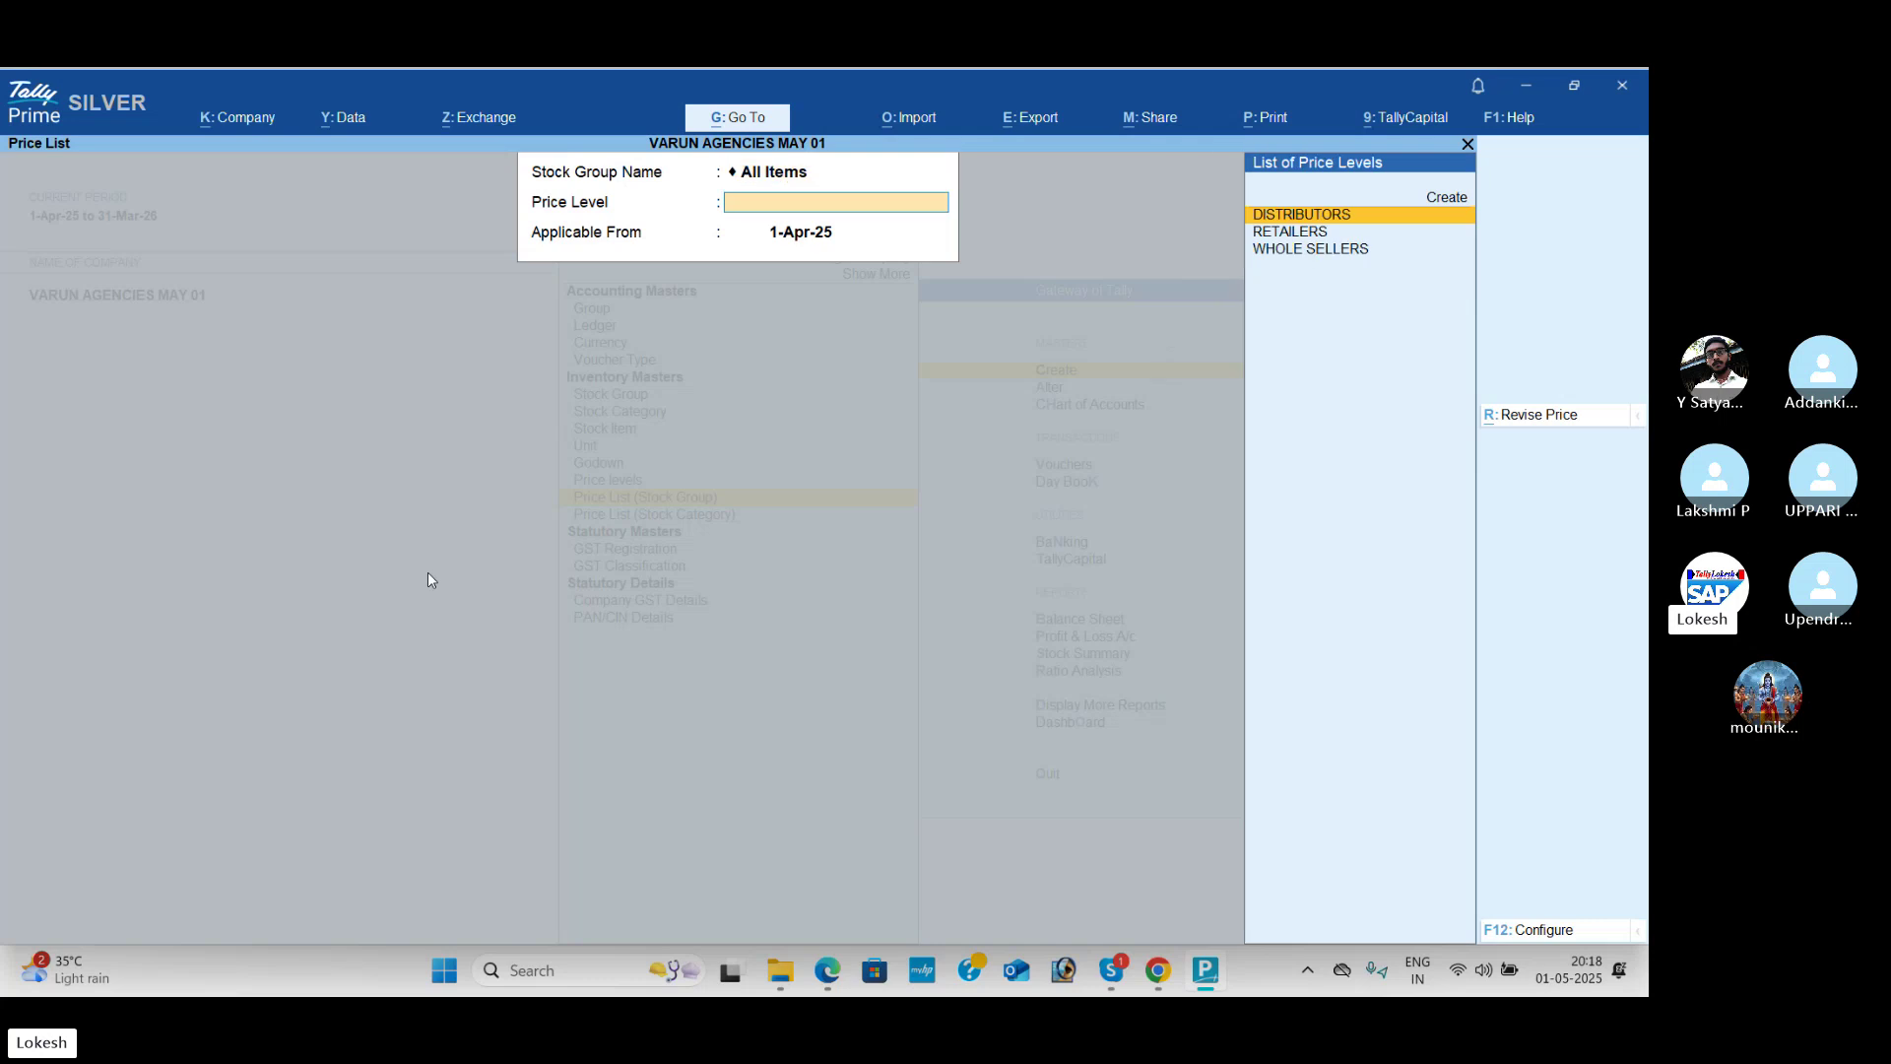
{"action": "key", "text": "Down"}
{"action": "key", "text": "Return"}
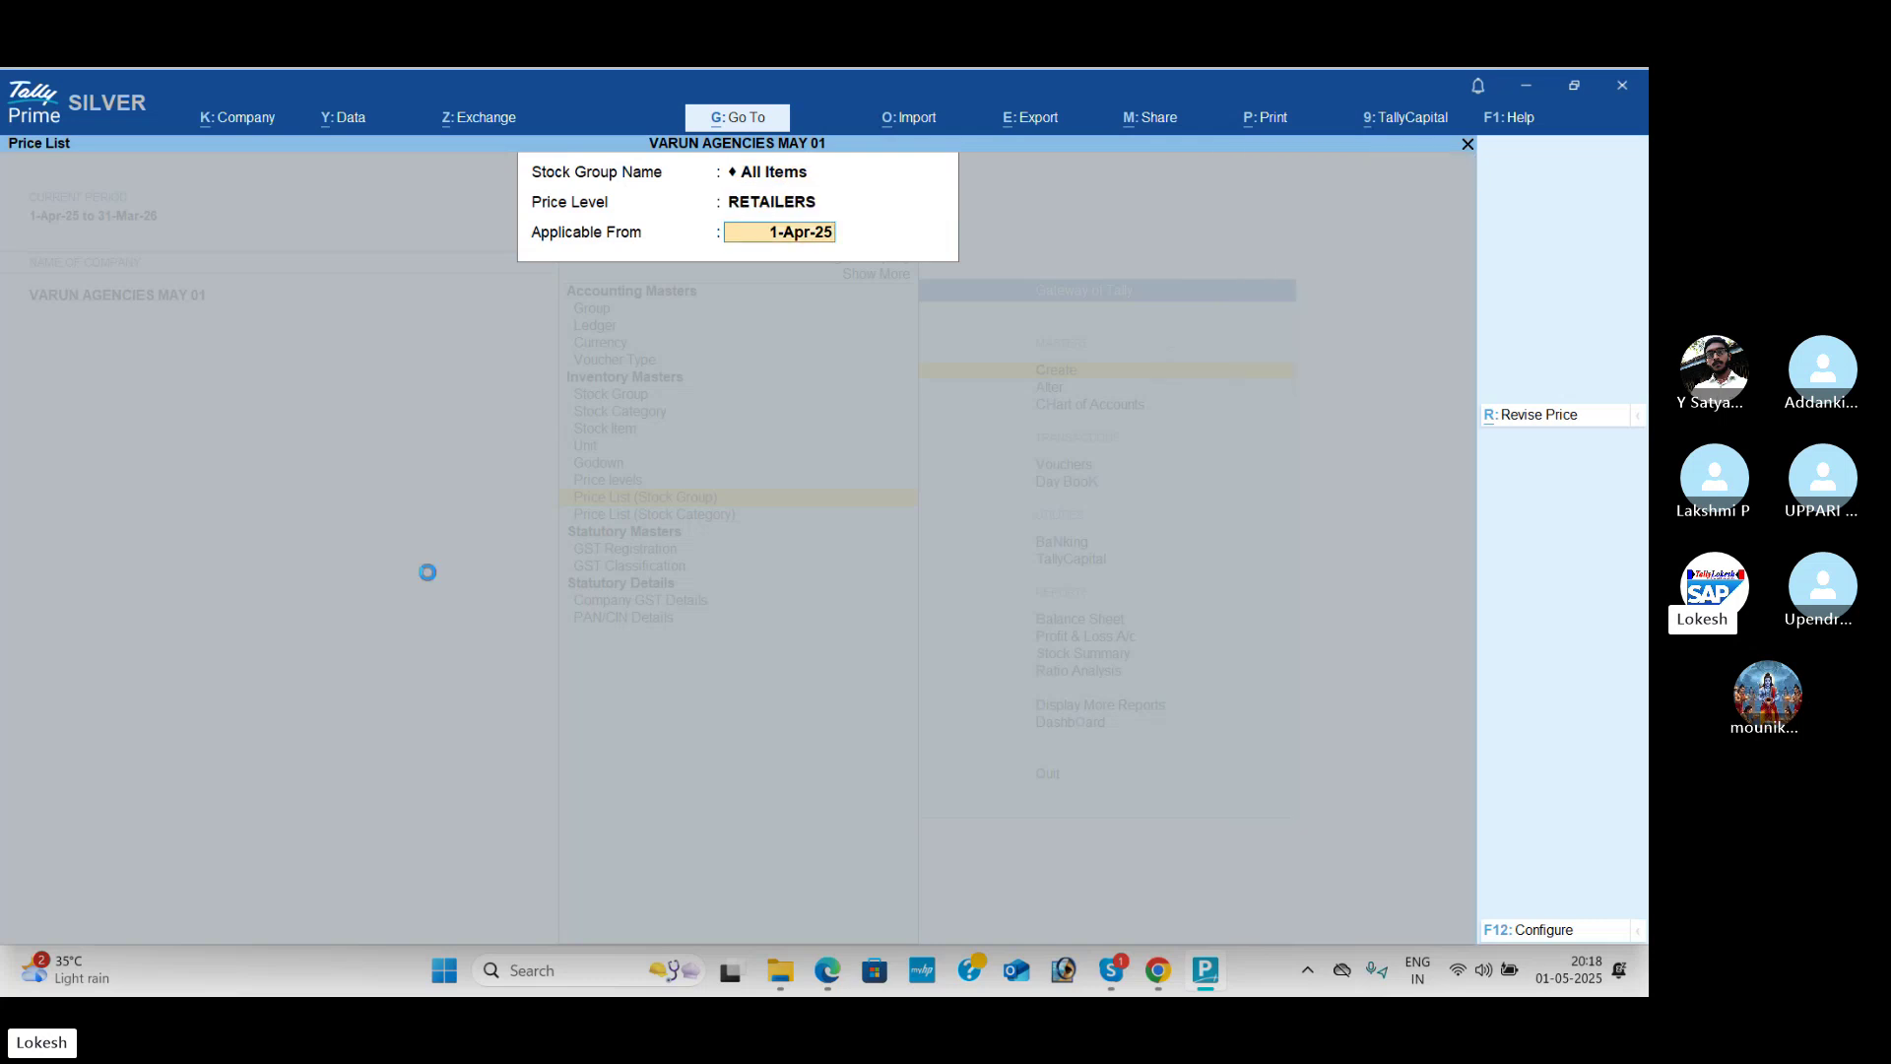
{"action": "key", "text": "Return"}
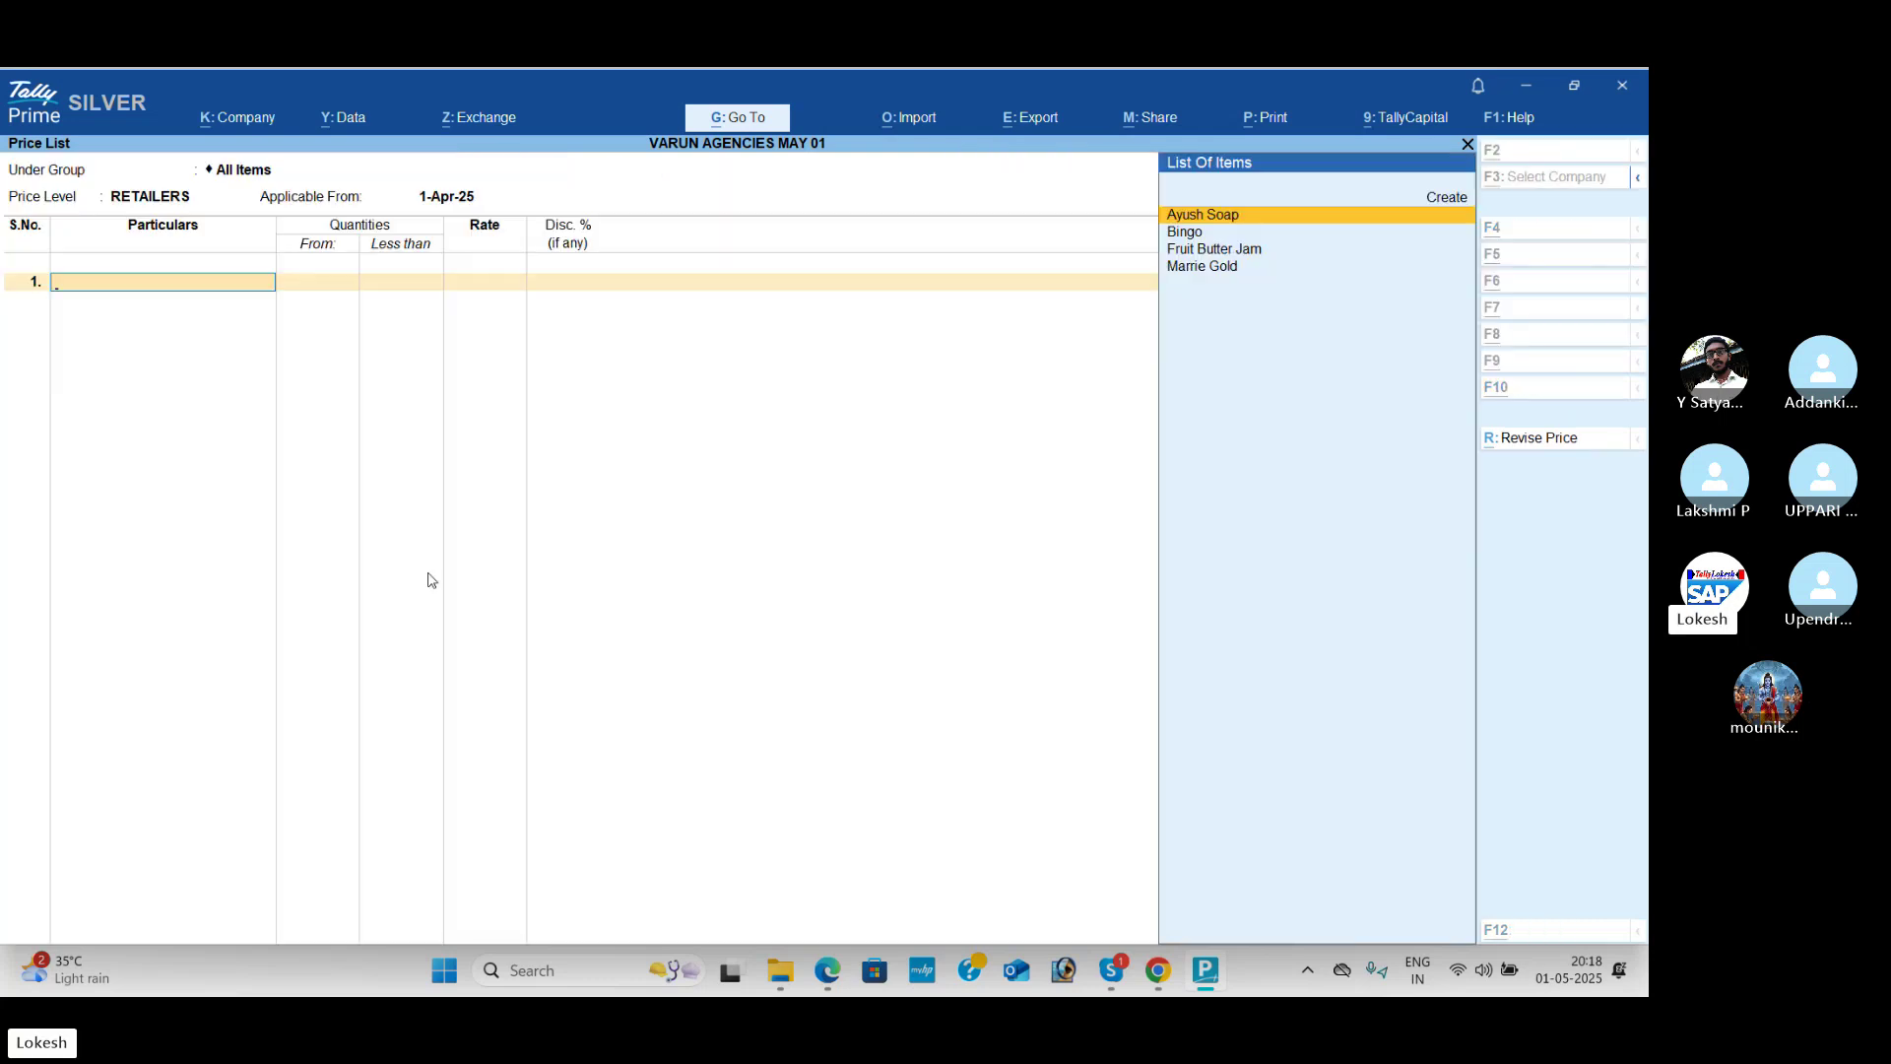
Step: Add Fruit Butter Jam to the price list for less than 20 pk at a rate of 70 with 5% discount
{"action": "key", "text": "alt+Tab"}
{"action": "key", "text": "alt+Tab"}
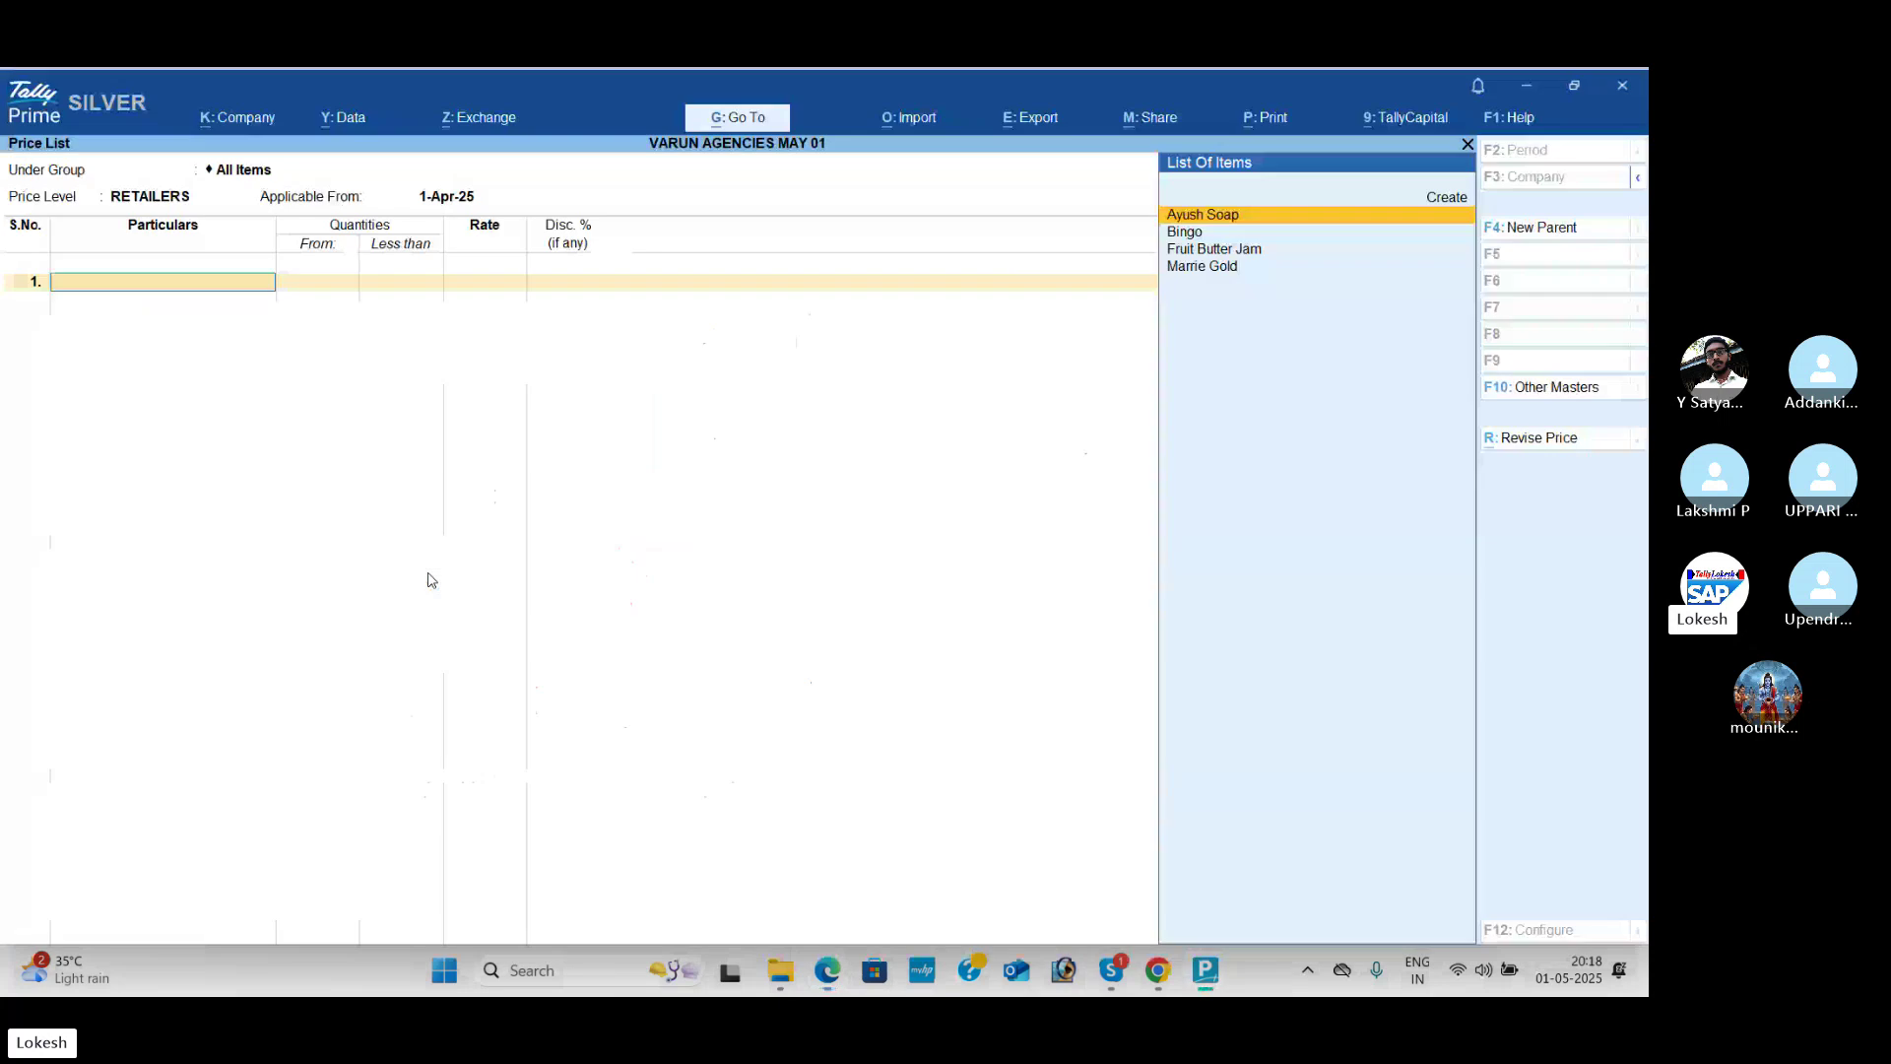
{"action": "type", "text": "f"}
{"action": "key", "text": "Return"}
{"action": "key", "text": "alt+Tab"}
{"action": "key", "text": "alt+Tab"}
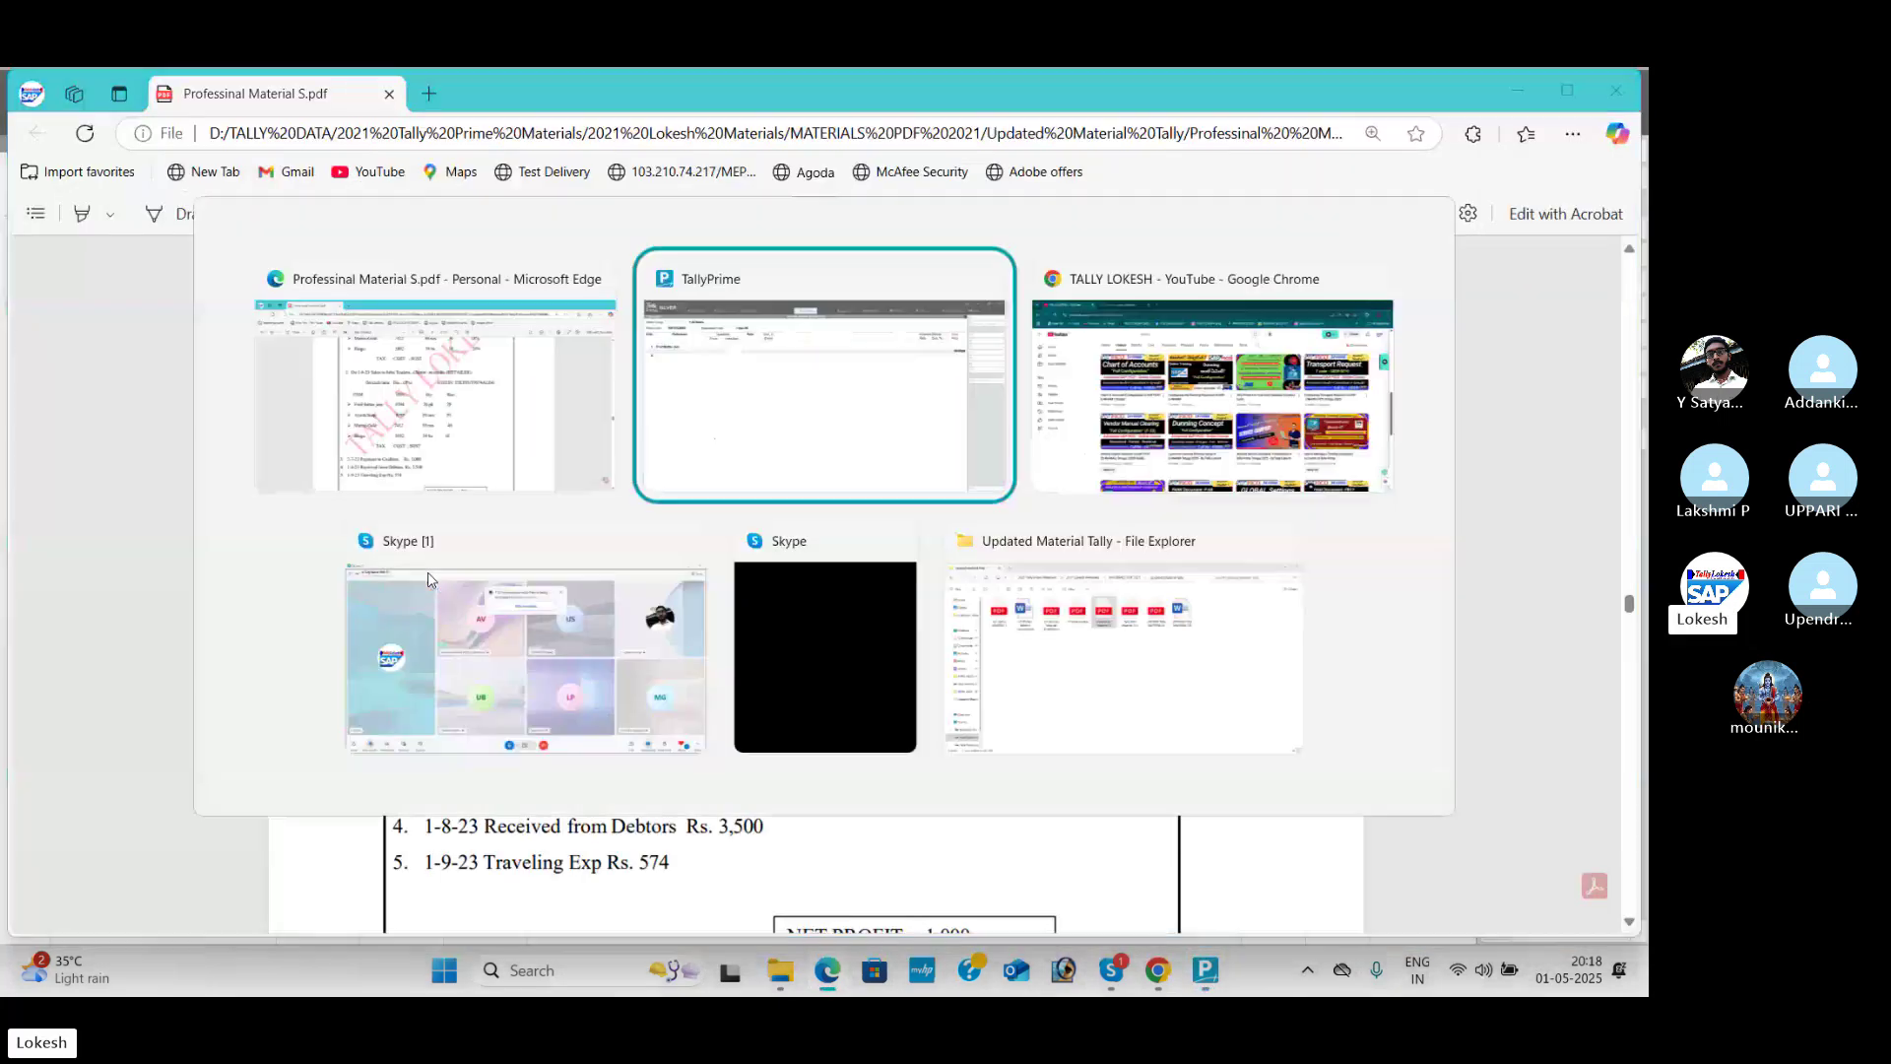
{"action": "type", "text": "20"}
{"action": "key", "text": "Return"}
{"action": "type", "text": "70"}
{"action": "key", "text": "Return"}
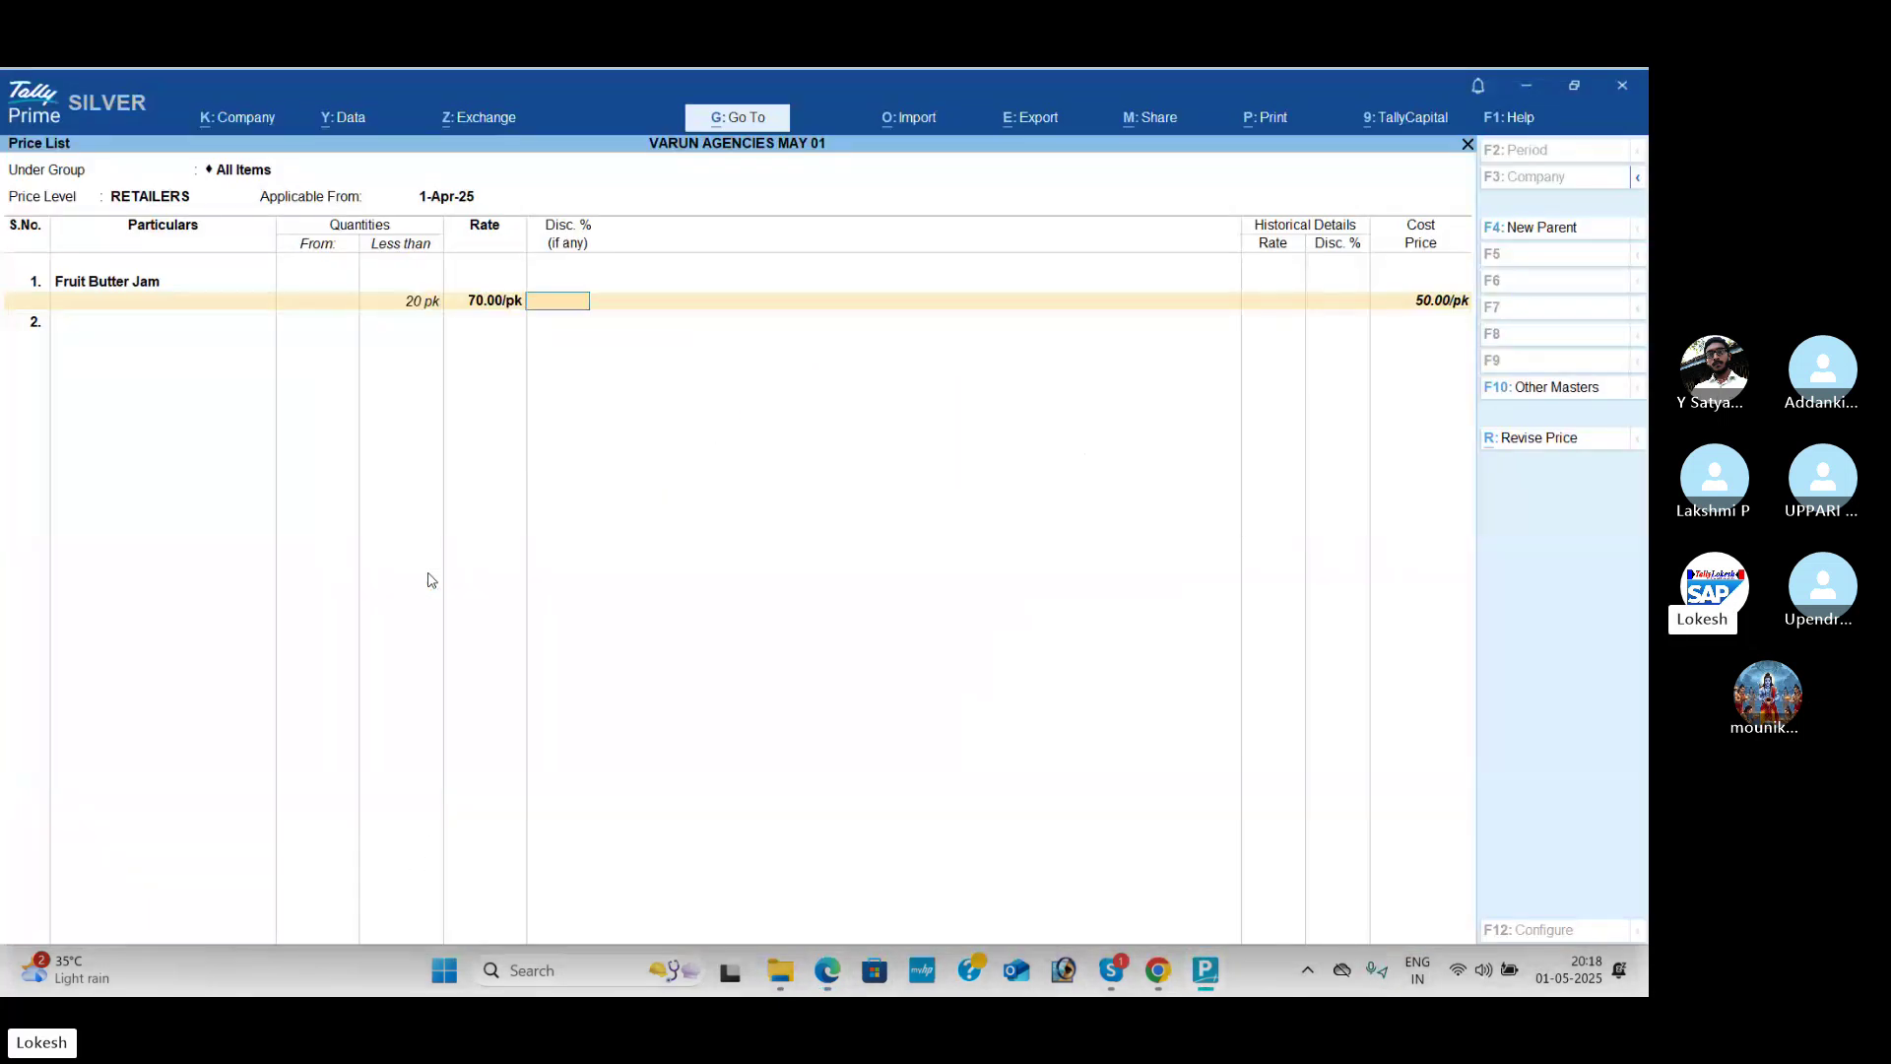
{"action": "key", "text": "Return"}
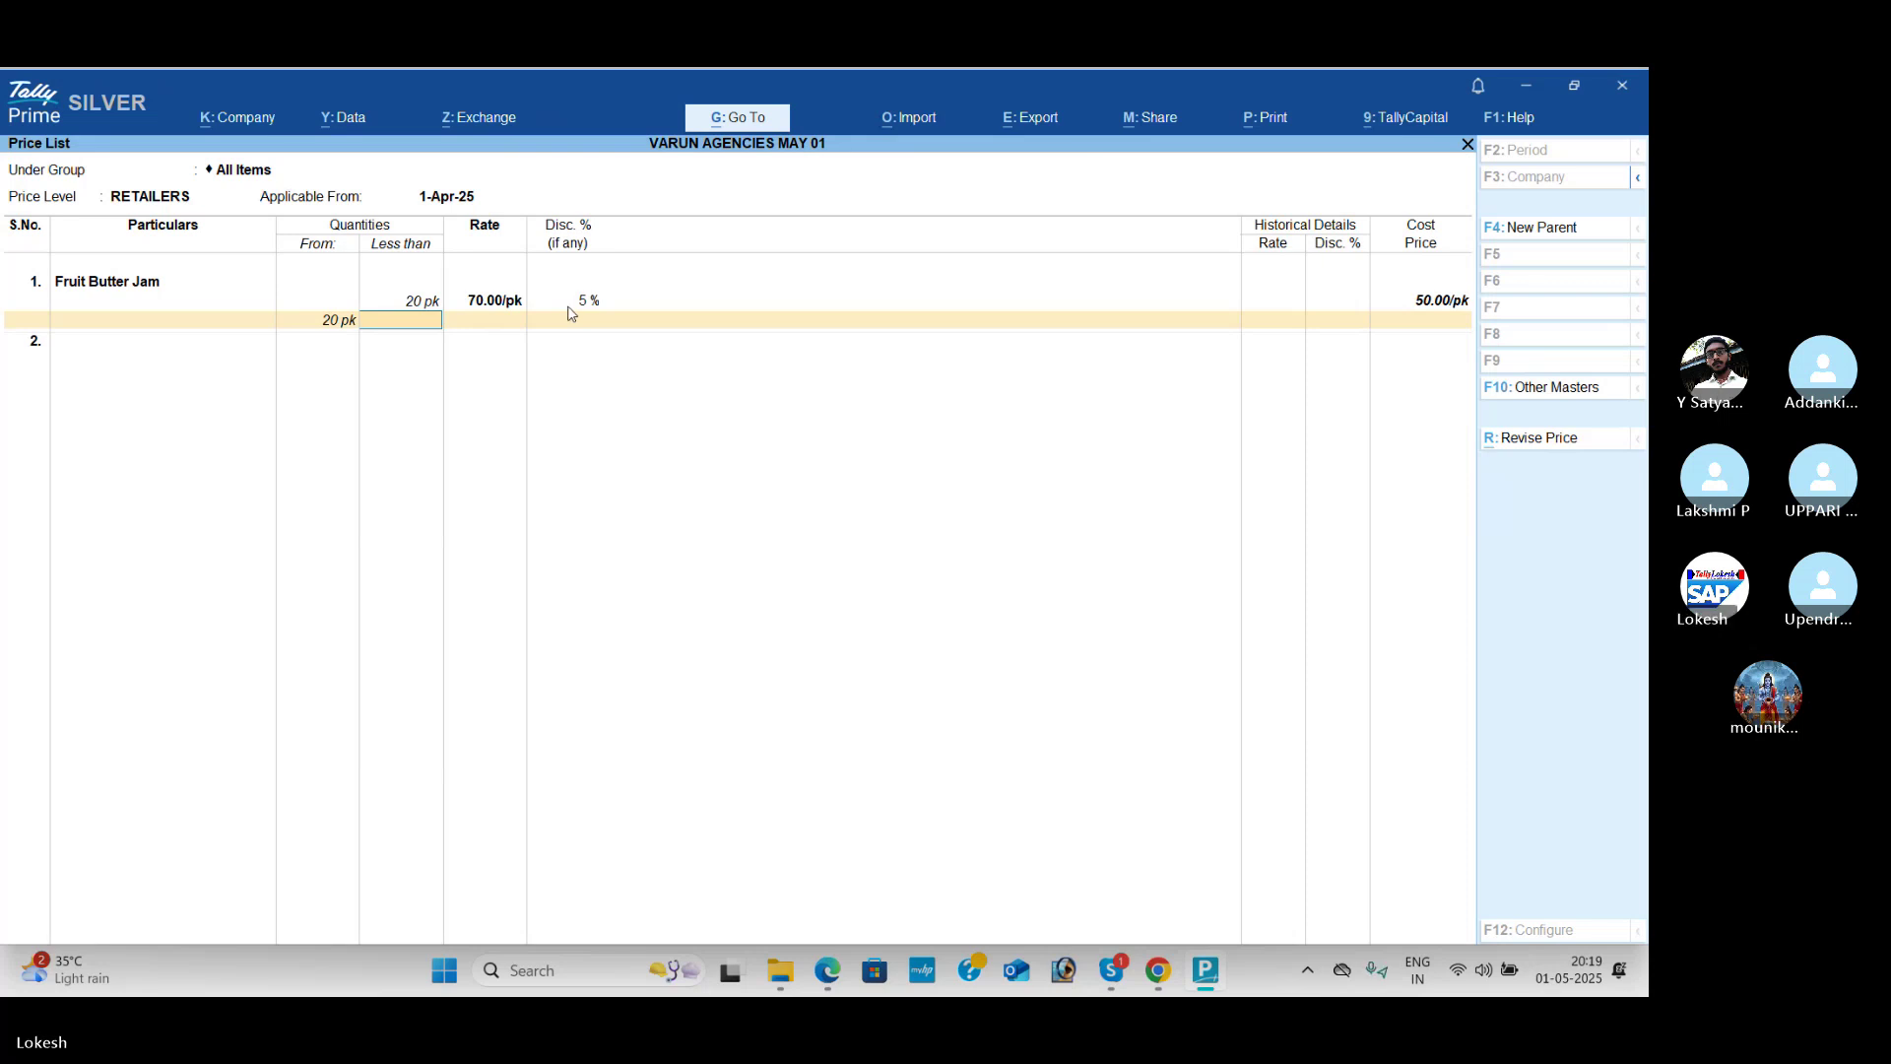
{"action": "key", "text": "Return"}
{"action": "key", "text": "Return"}
Step: Add Ayush Soap to the price list for less than 50 nos at a rate of 50 with 5% discount
{"action": "key", "text": "alt"}
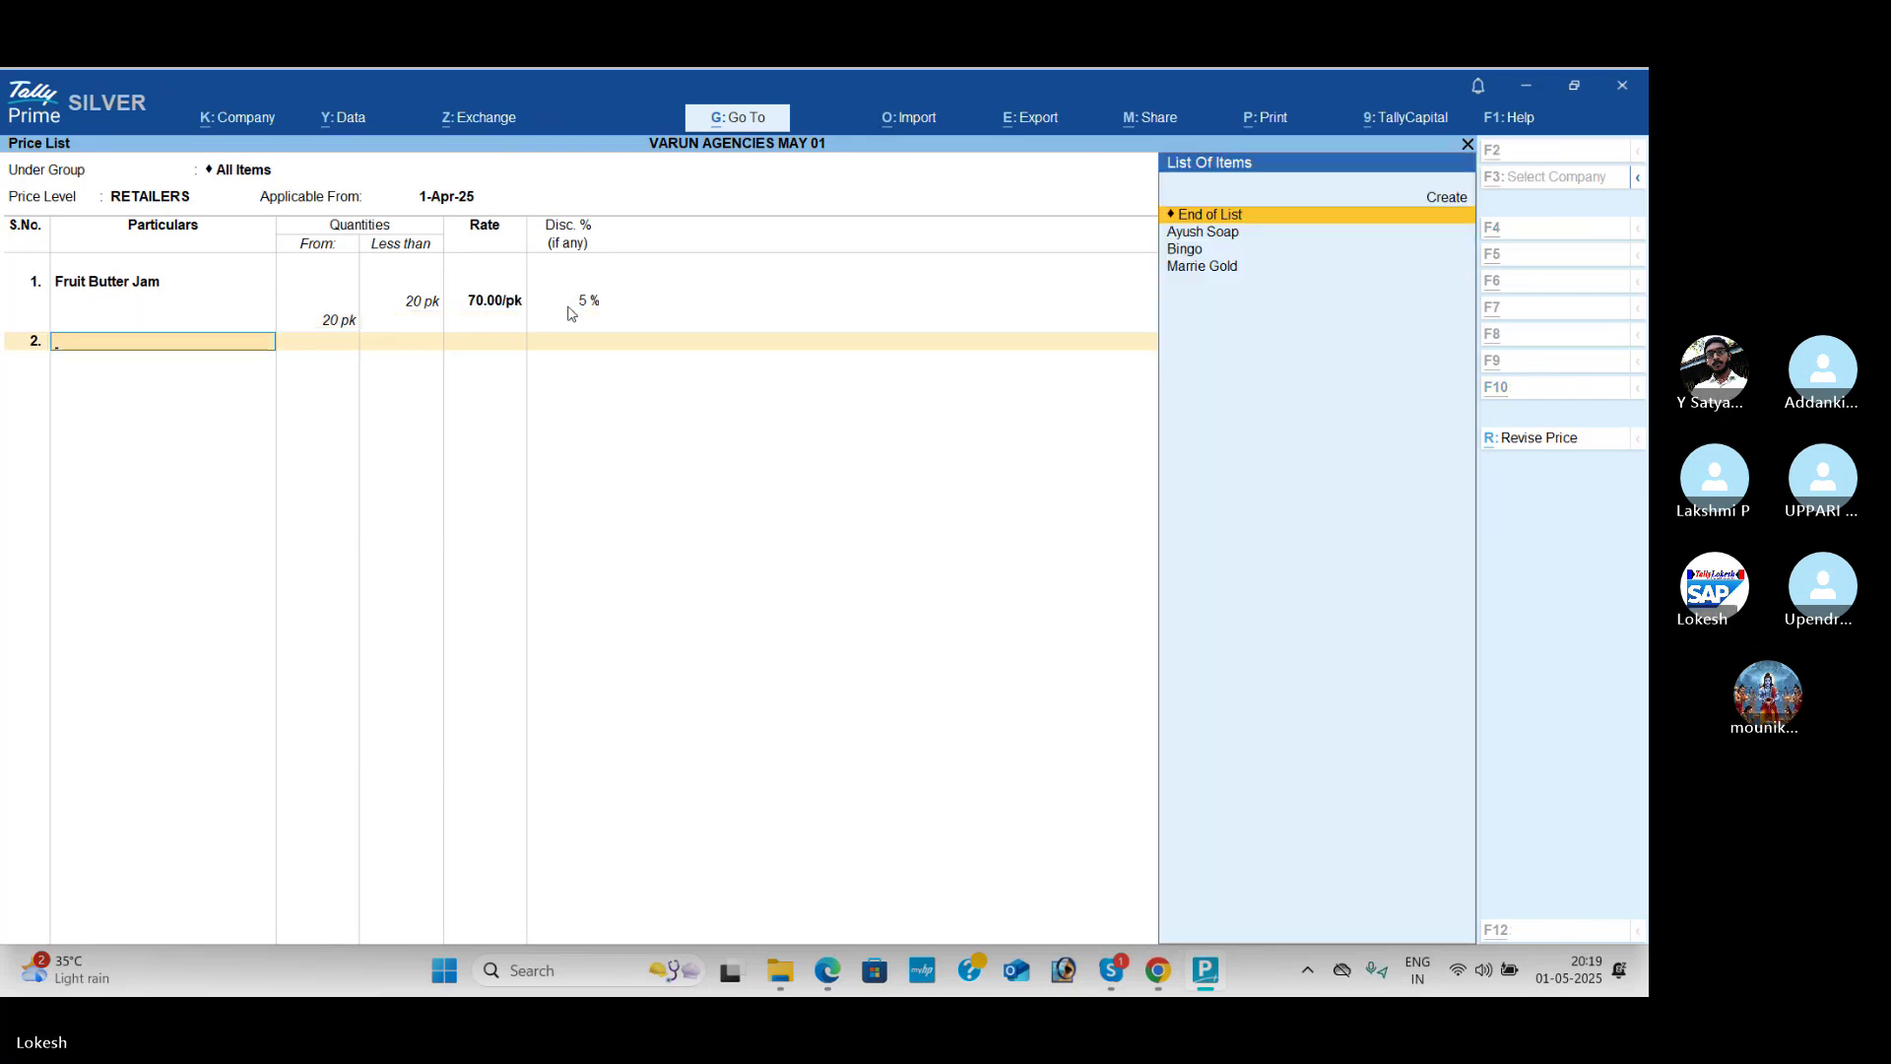
{"action": "key", "text": "alt+Tab"}
{"action": "key", "text": "alt+Tab"}
{"action": "type", "text": "a"}
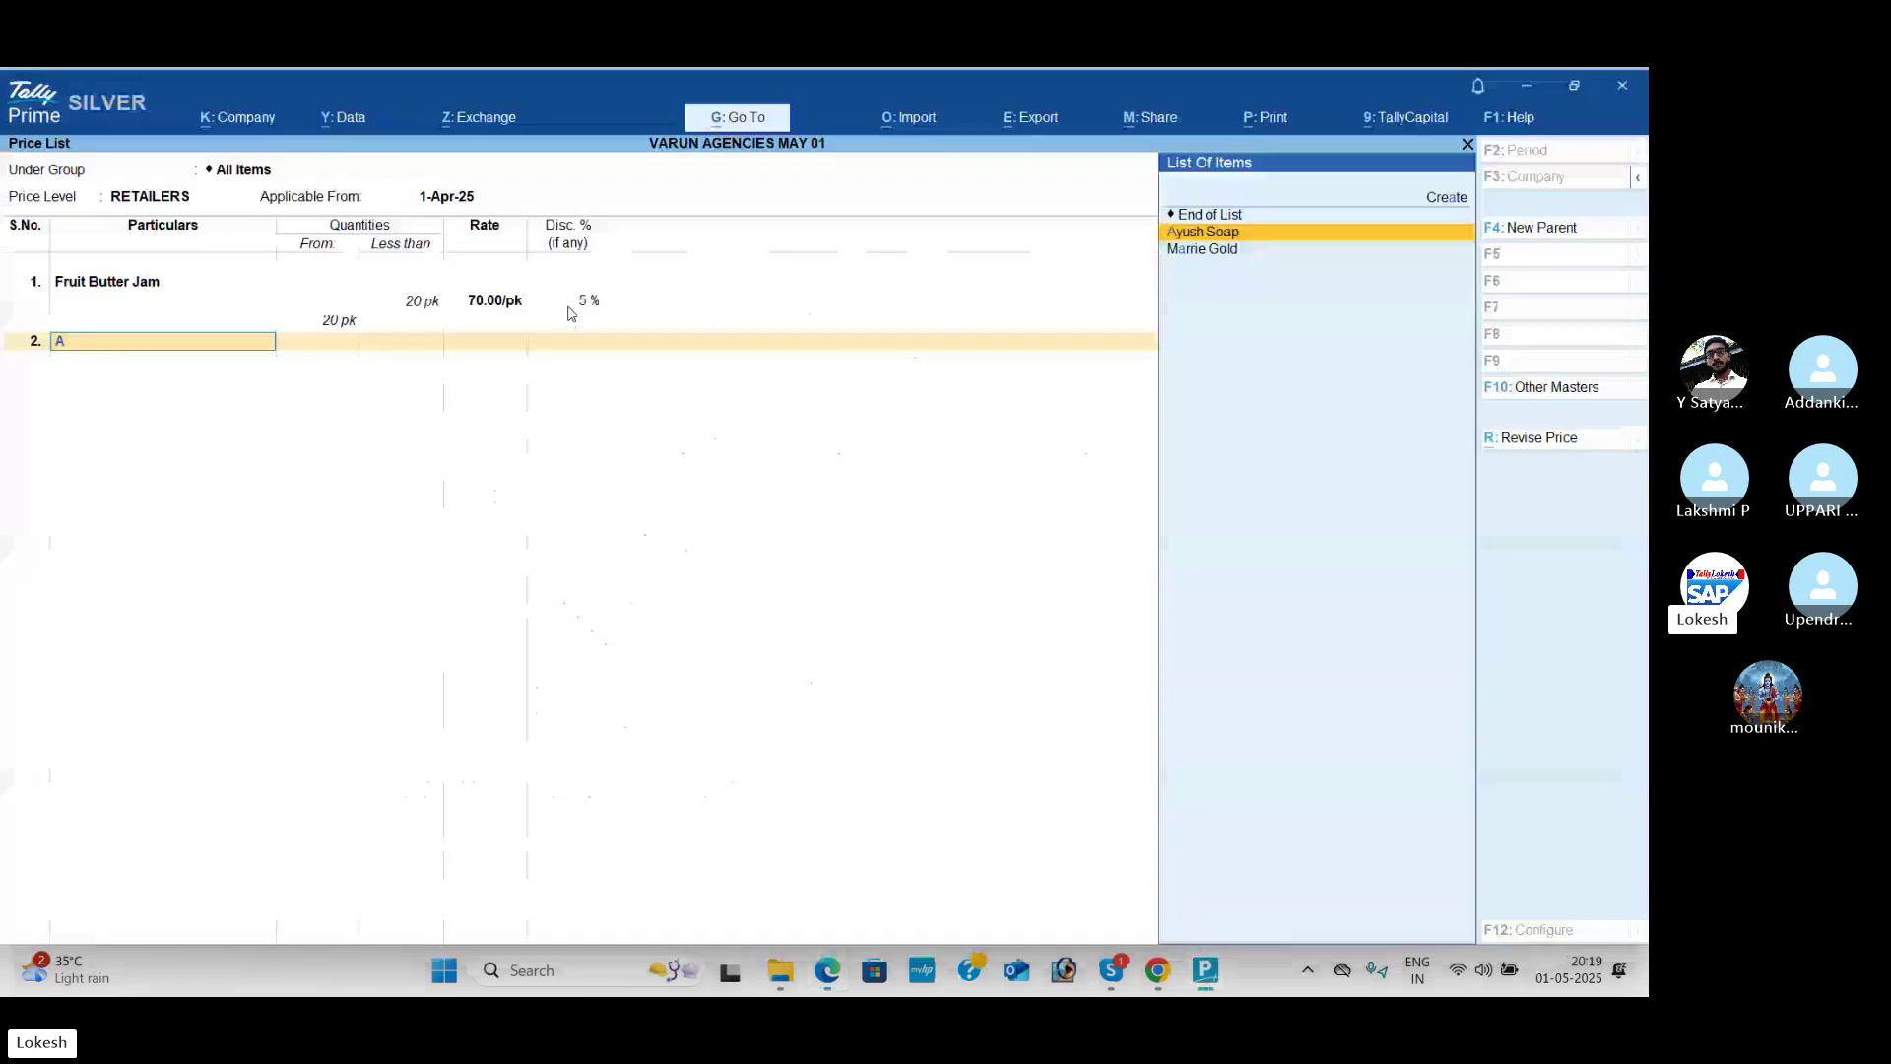
{"action": "key", "text": "Return"}
{"action": "key", "text": "alt+Tab"}
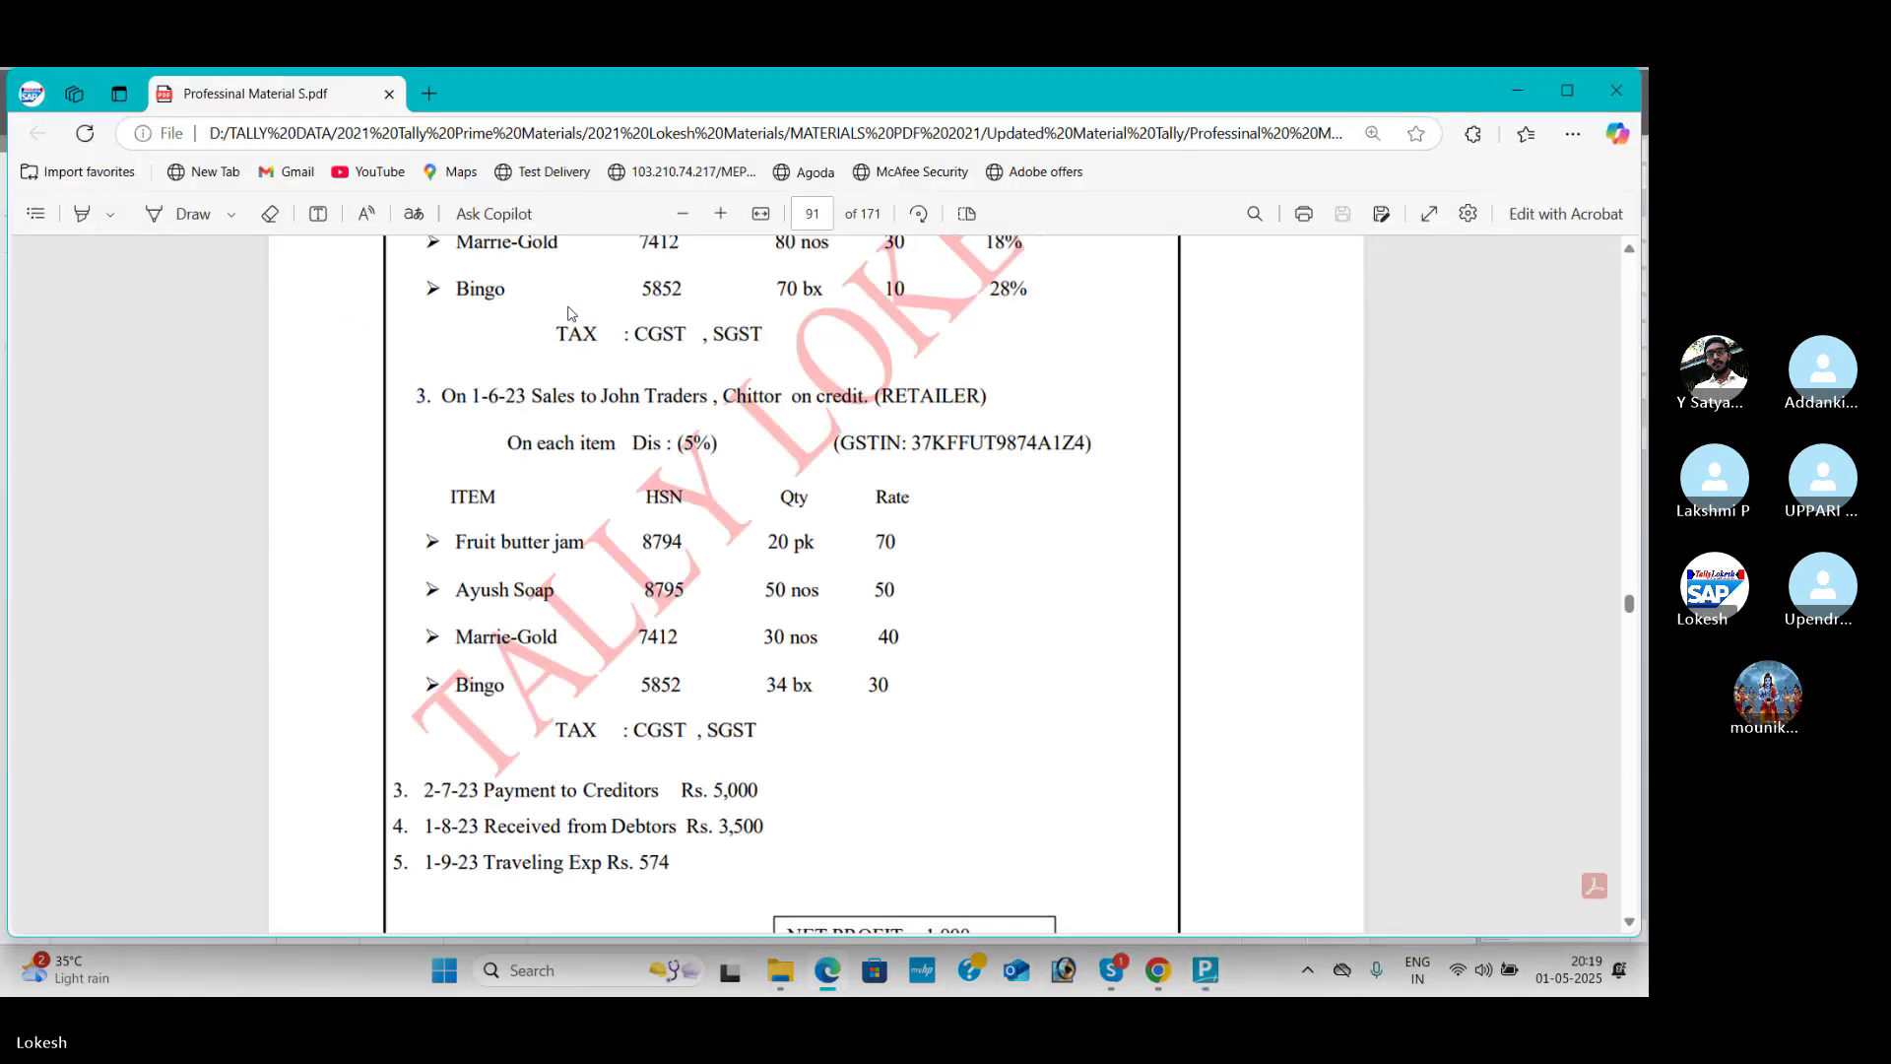
{"action": "key", "text": "alt+Tab"}
{"action": "type", "text": "50"}
{"action": "key", "text": "Return"}
{"action": "type", "text": "50"}
{"action": "key", "text": "Return"}
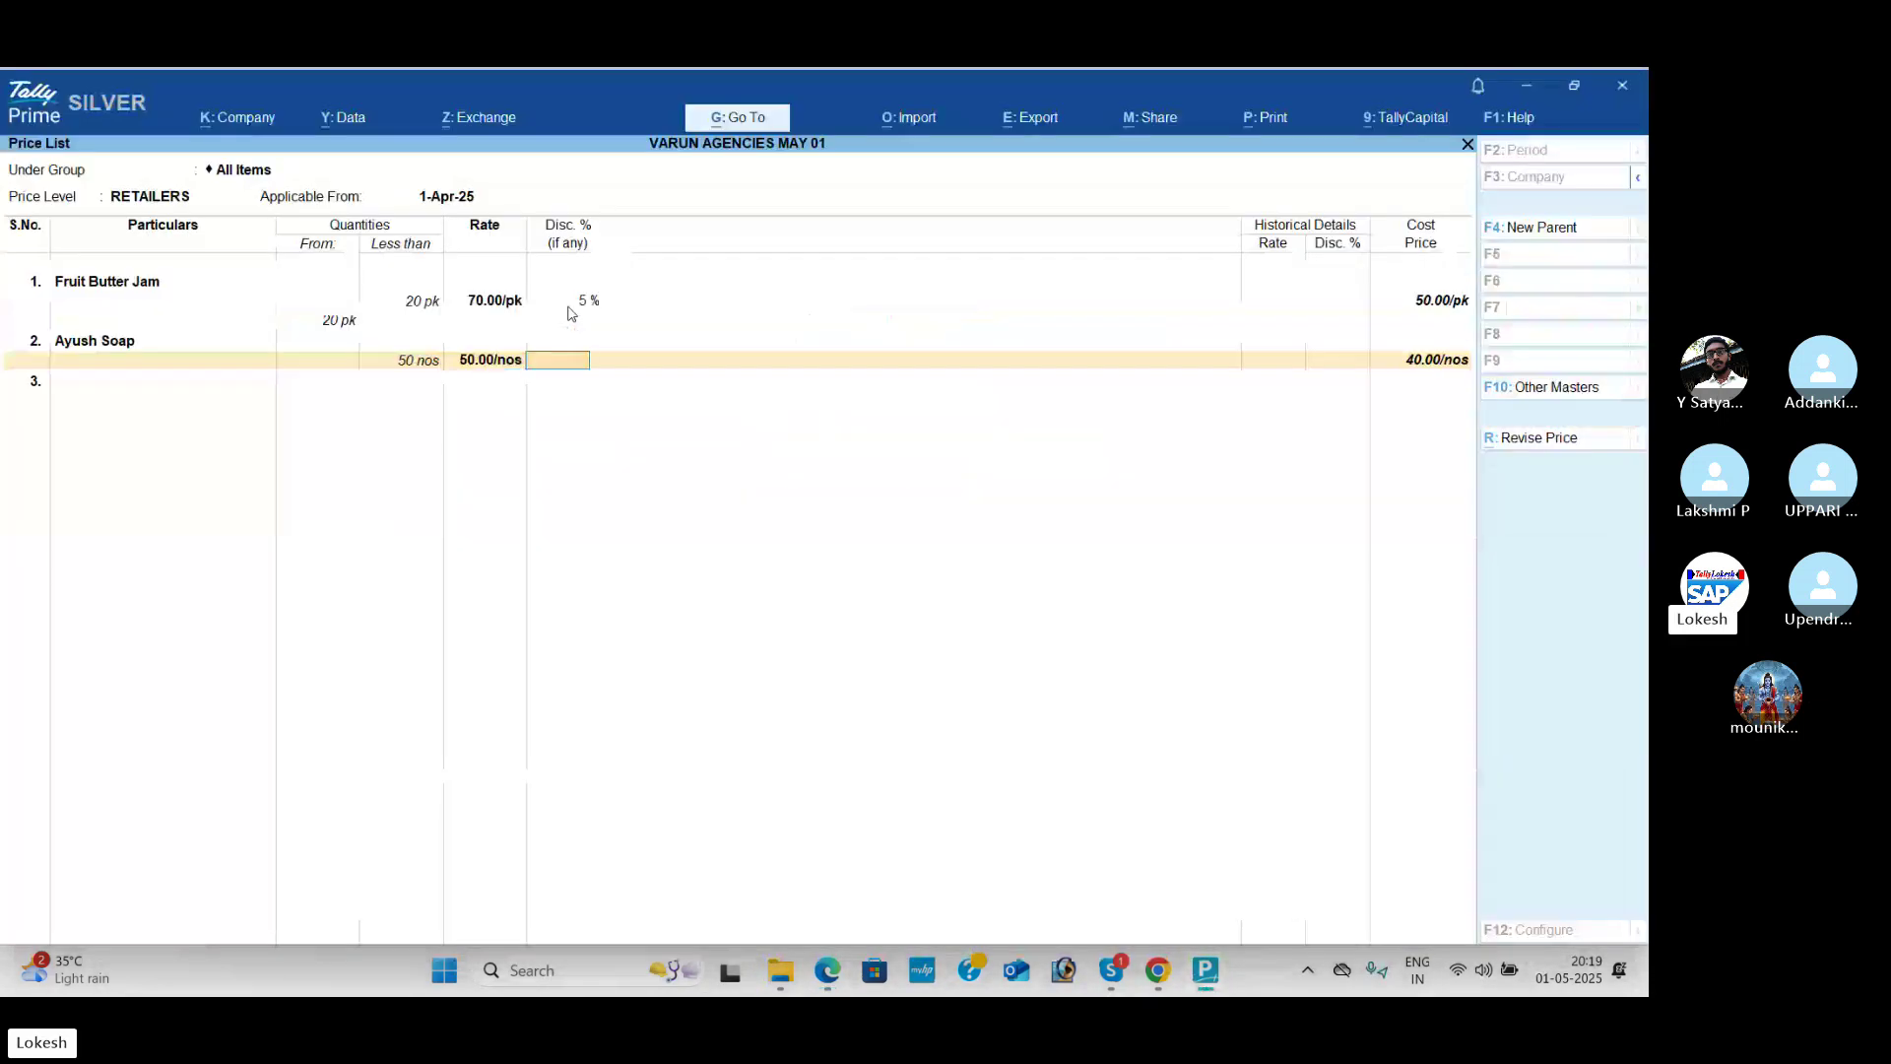
{"action": "type", "text": "5"}
{"action": "key", "text": "Return"}
{"action": "key", "text": "Return"}
{"action": "key", "text": "Return"}
{"action": "key", "text": "Return"}
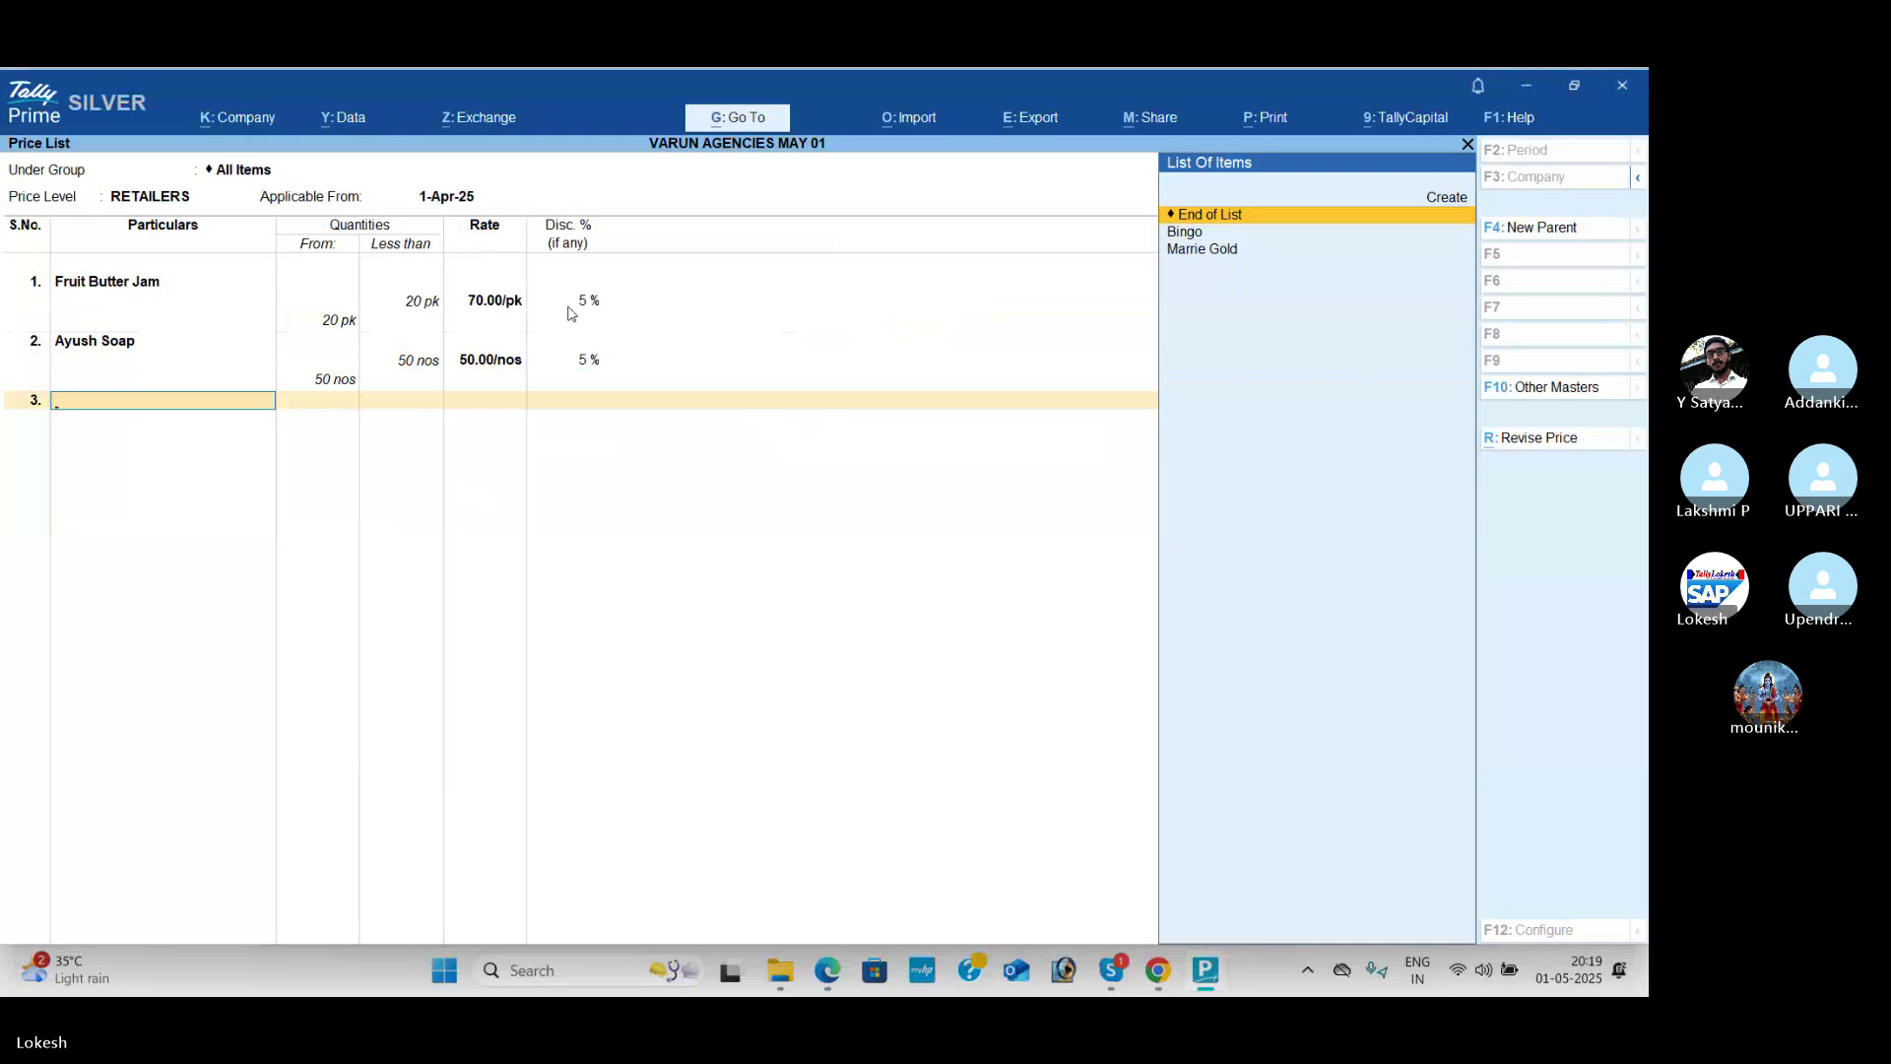
Step: Add Marrie Gold to the price list for less than 30 nos at a rate of 40 with 5% discount
{"action": "key", "text": "alt+Tab"}
{"action": "key", "text": "alt+Tab"}
{"action": "type", "text": "M"}
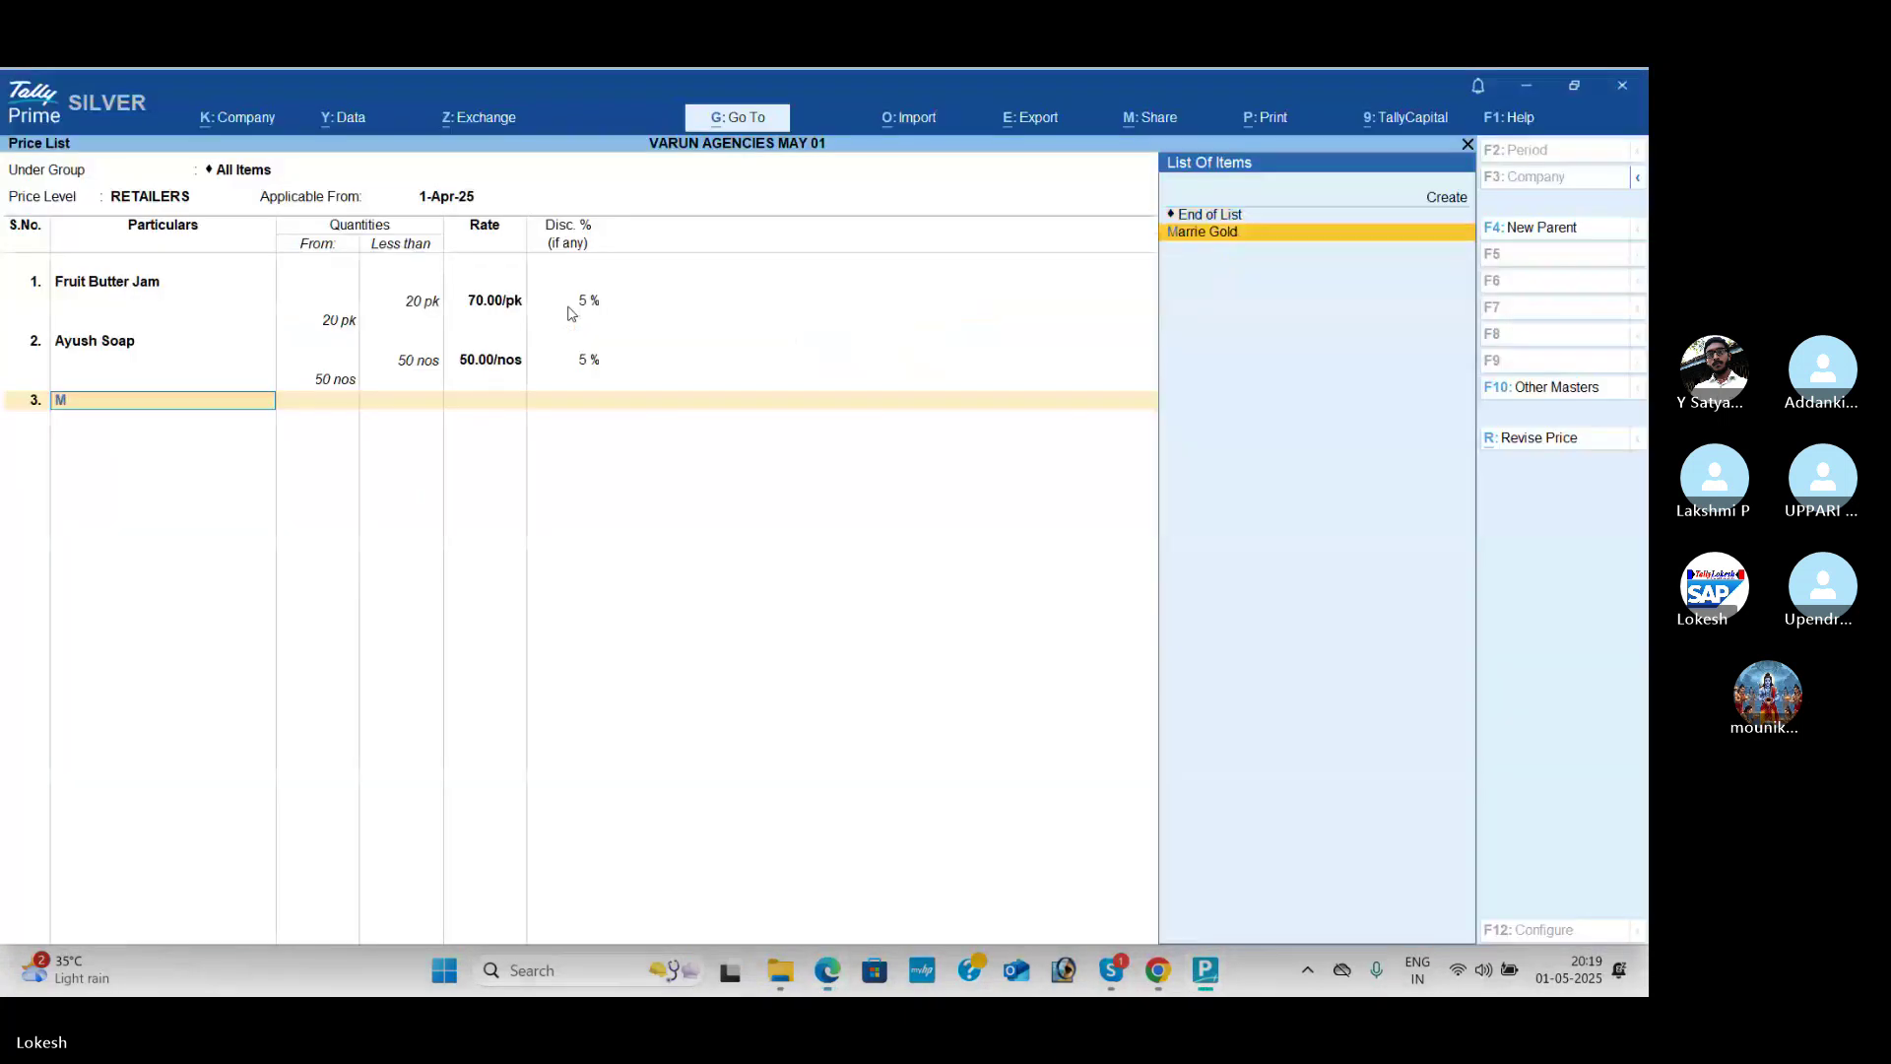
{"action": "key", "text": "alt+Tab"}
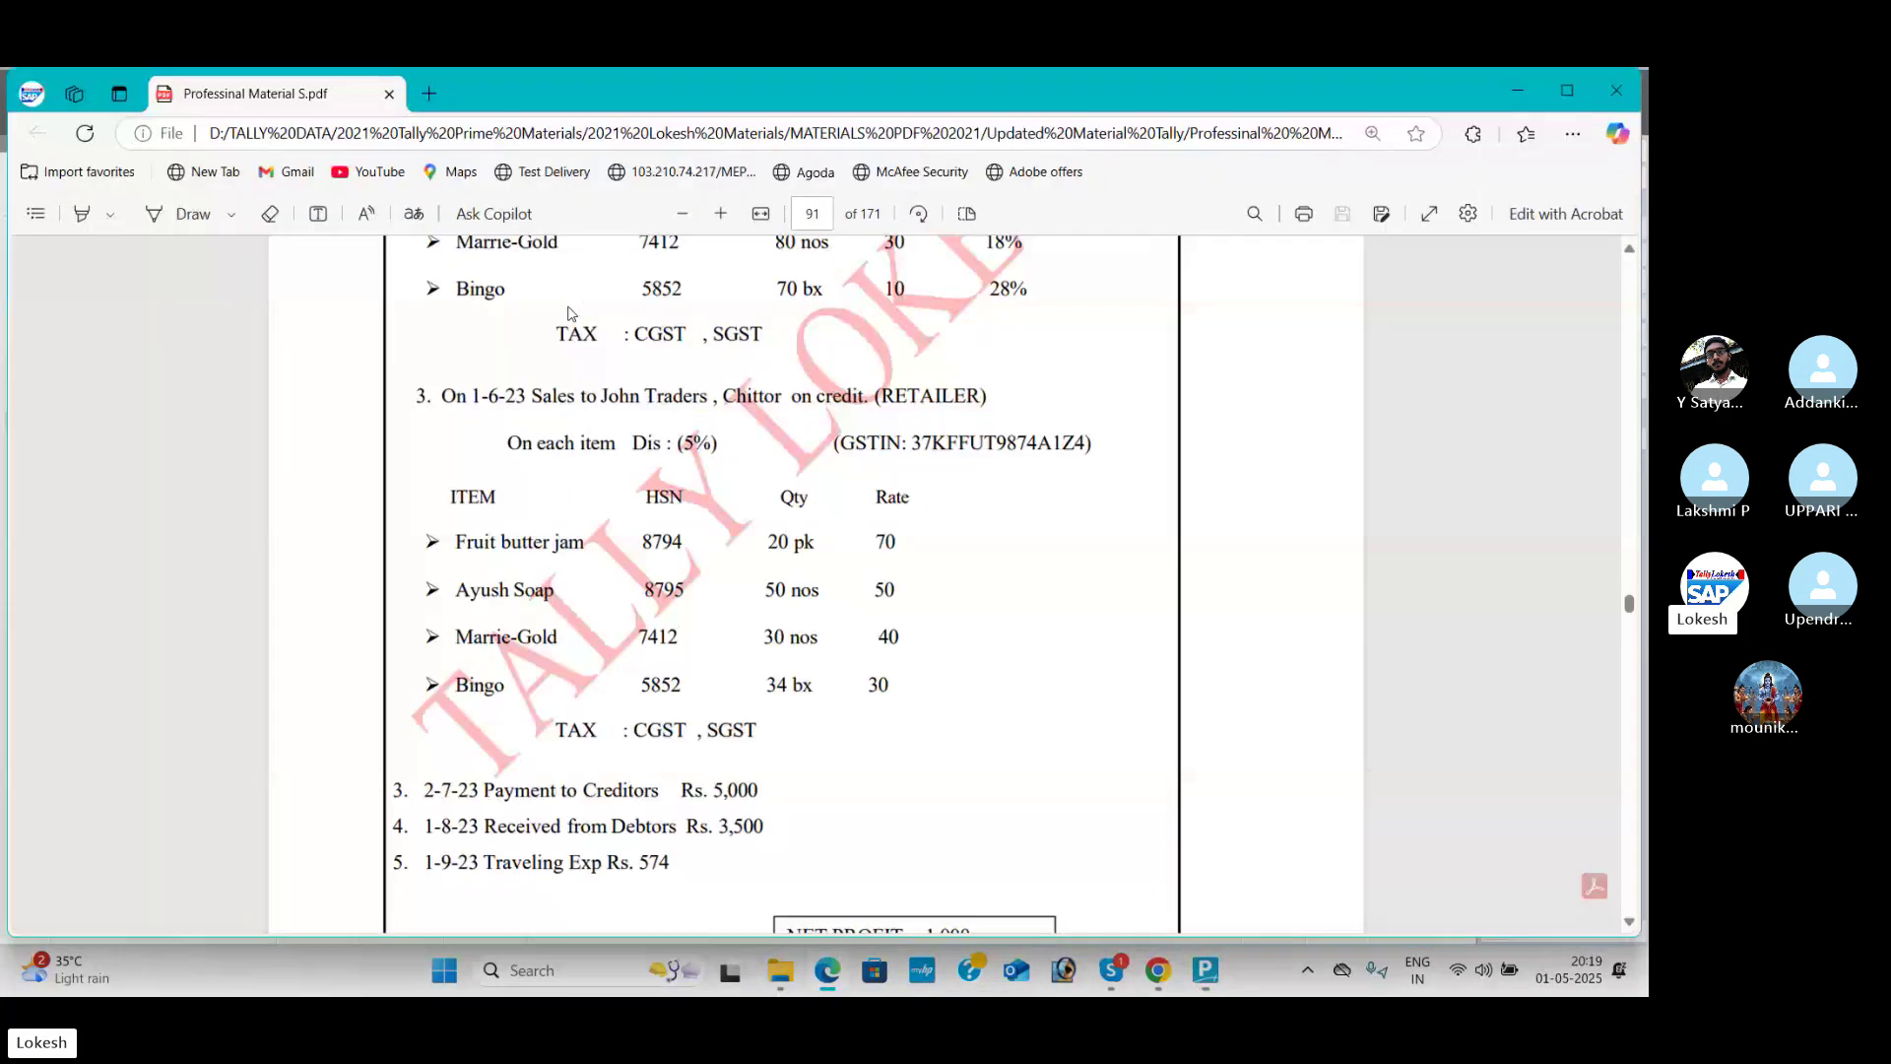
{"action": "key", "text": "alt+Tab"}
{"action": "type", "text": "30"}
{"action": "key", "text": "Return"}
{"action": "type", "text": "40"}
{"action": "key", "text": "Return"}
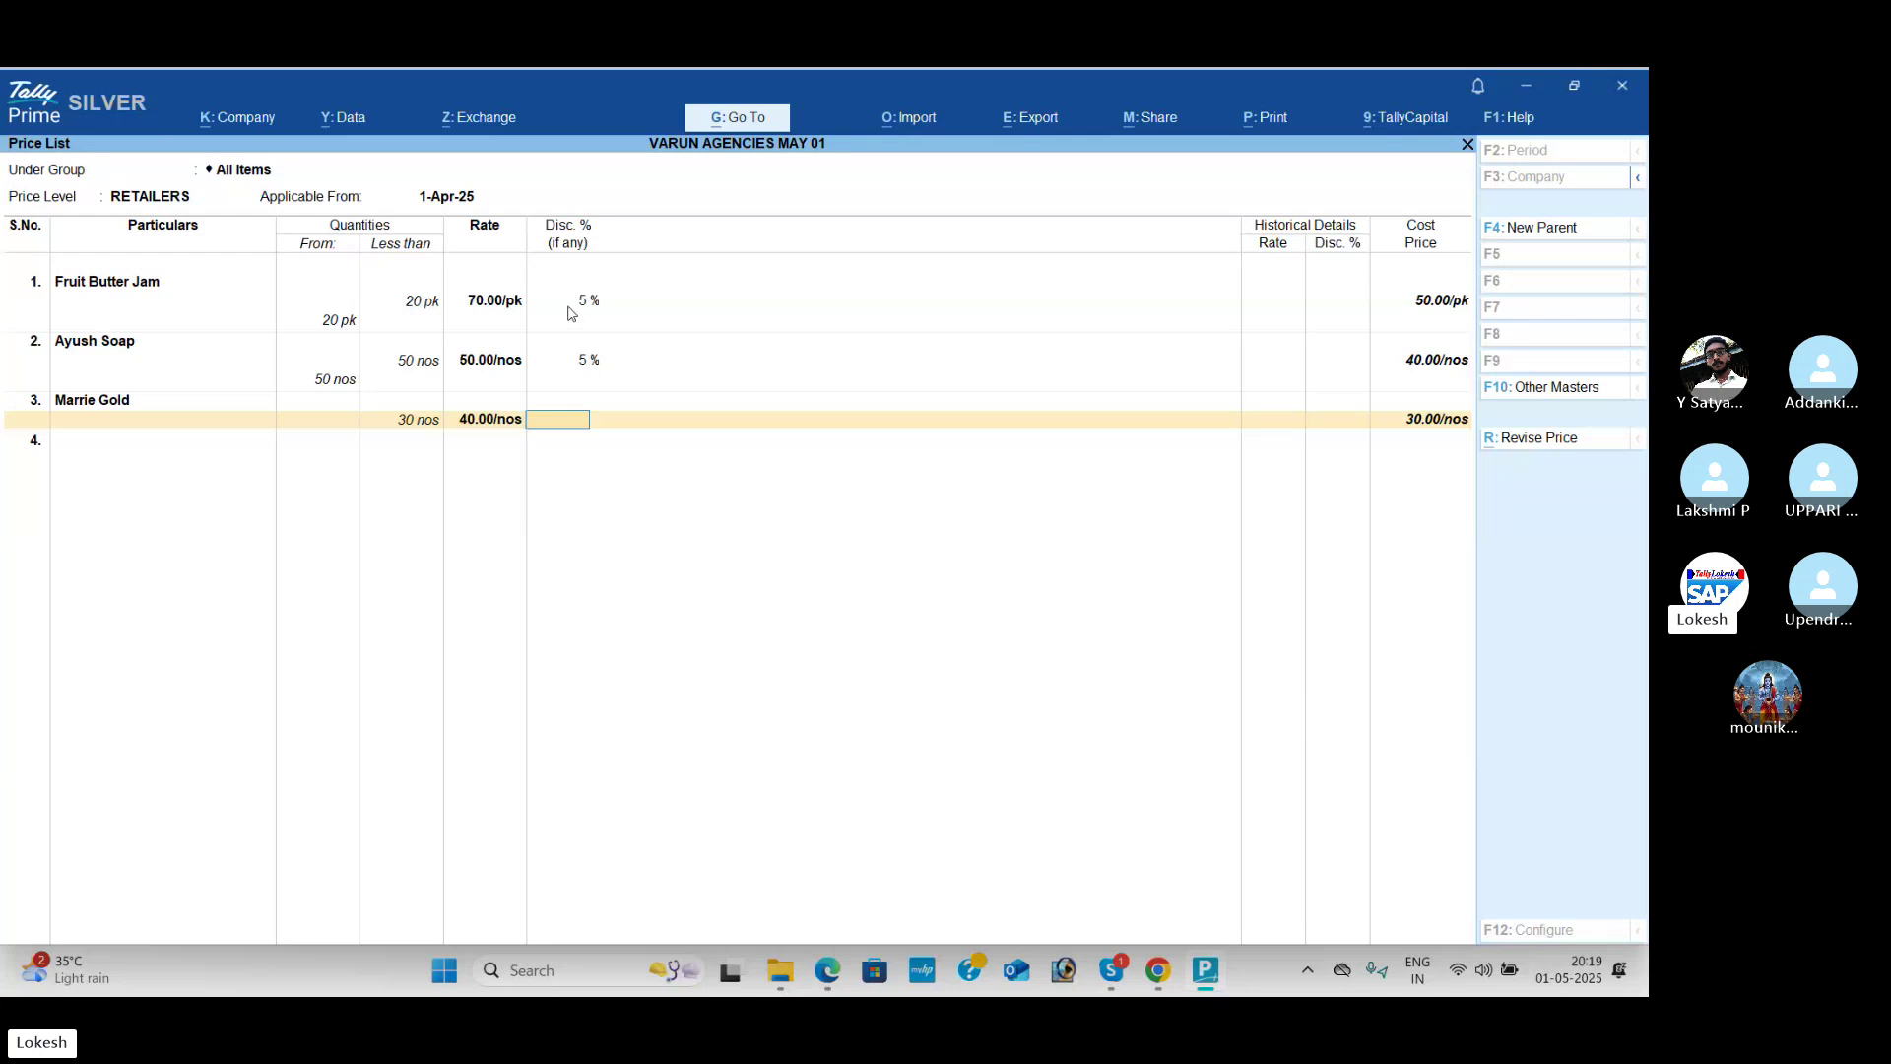
{"action": "type", "text": "5"}
{"action": "key", "text": "Return"}
{"action": "key", "text": "Return"}
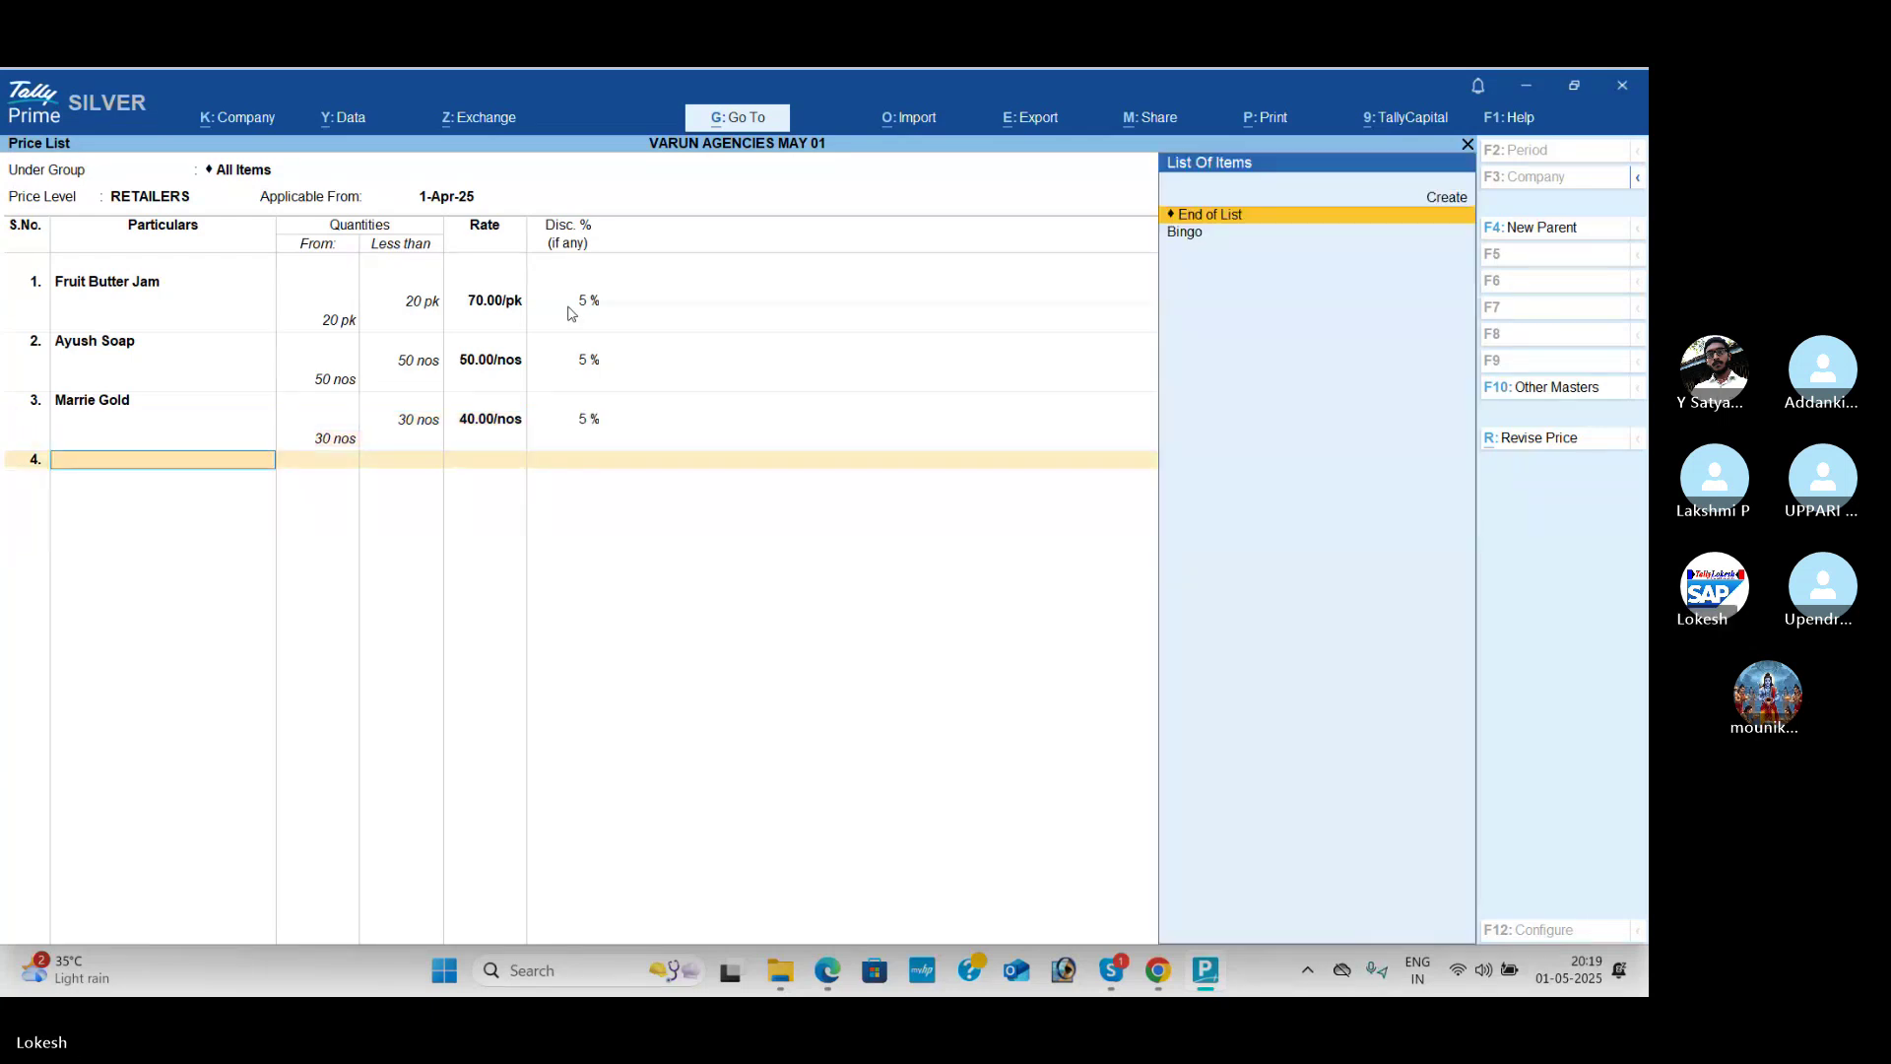
Step: Add Bingo to the price list for less than 34 bx at a rate of 30 with 5% discount
{"action": "key", "text": "Down"}
{"action": "key", "text": "Return"}
{"action": "key", "text": "alt+Tab"}
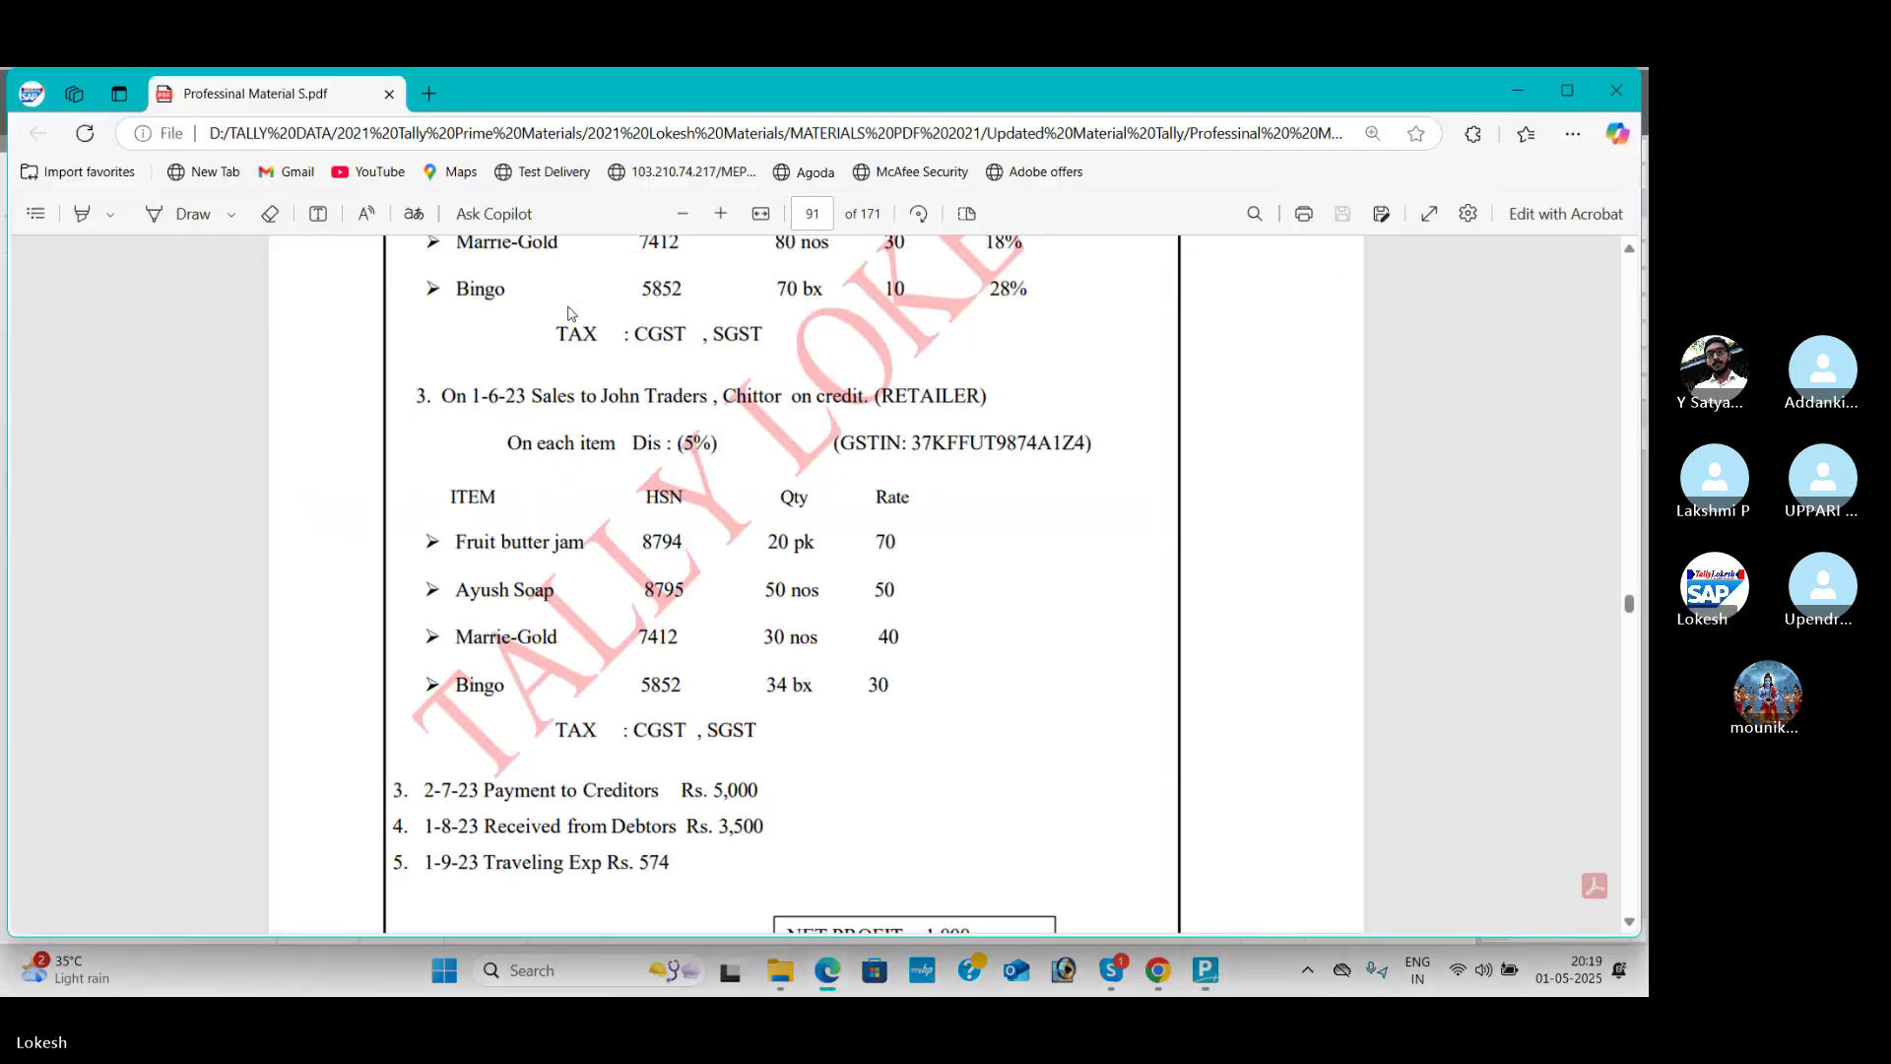
{"action": "key", "text": "alt+Tab"}
{"action": "type", "text": "34"}
{"action": "key", "text": "Return"}
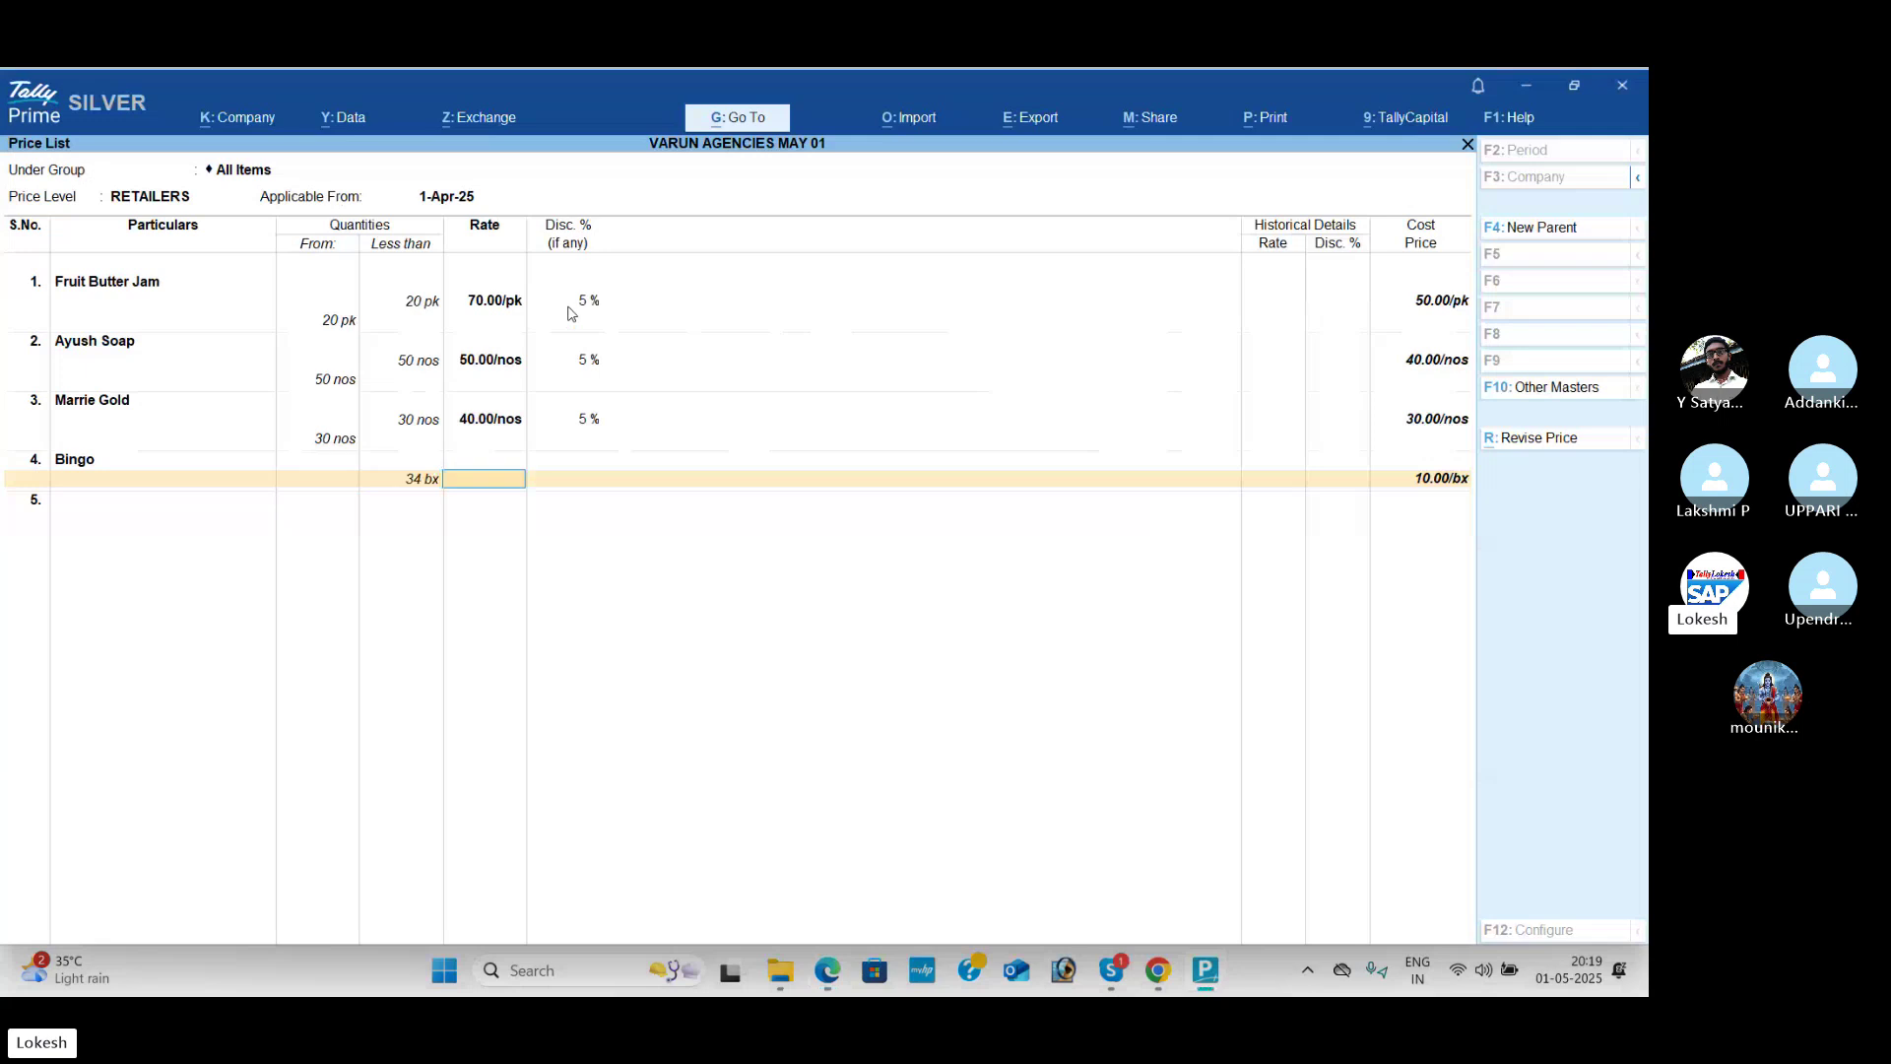
{"action": "type", "text": "30"}
{"action": "key", "text": "Return"}
{"action": "type", "text": "5"}
{"action": "key", "text": "Return"}
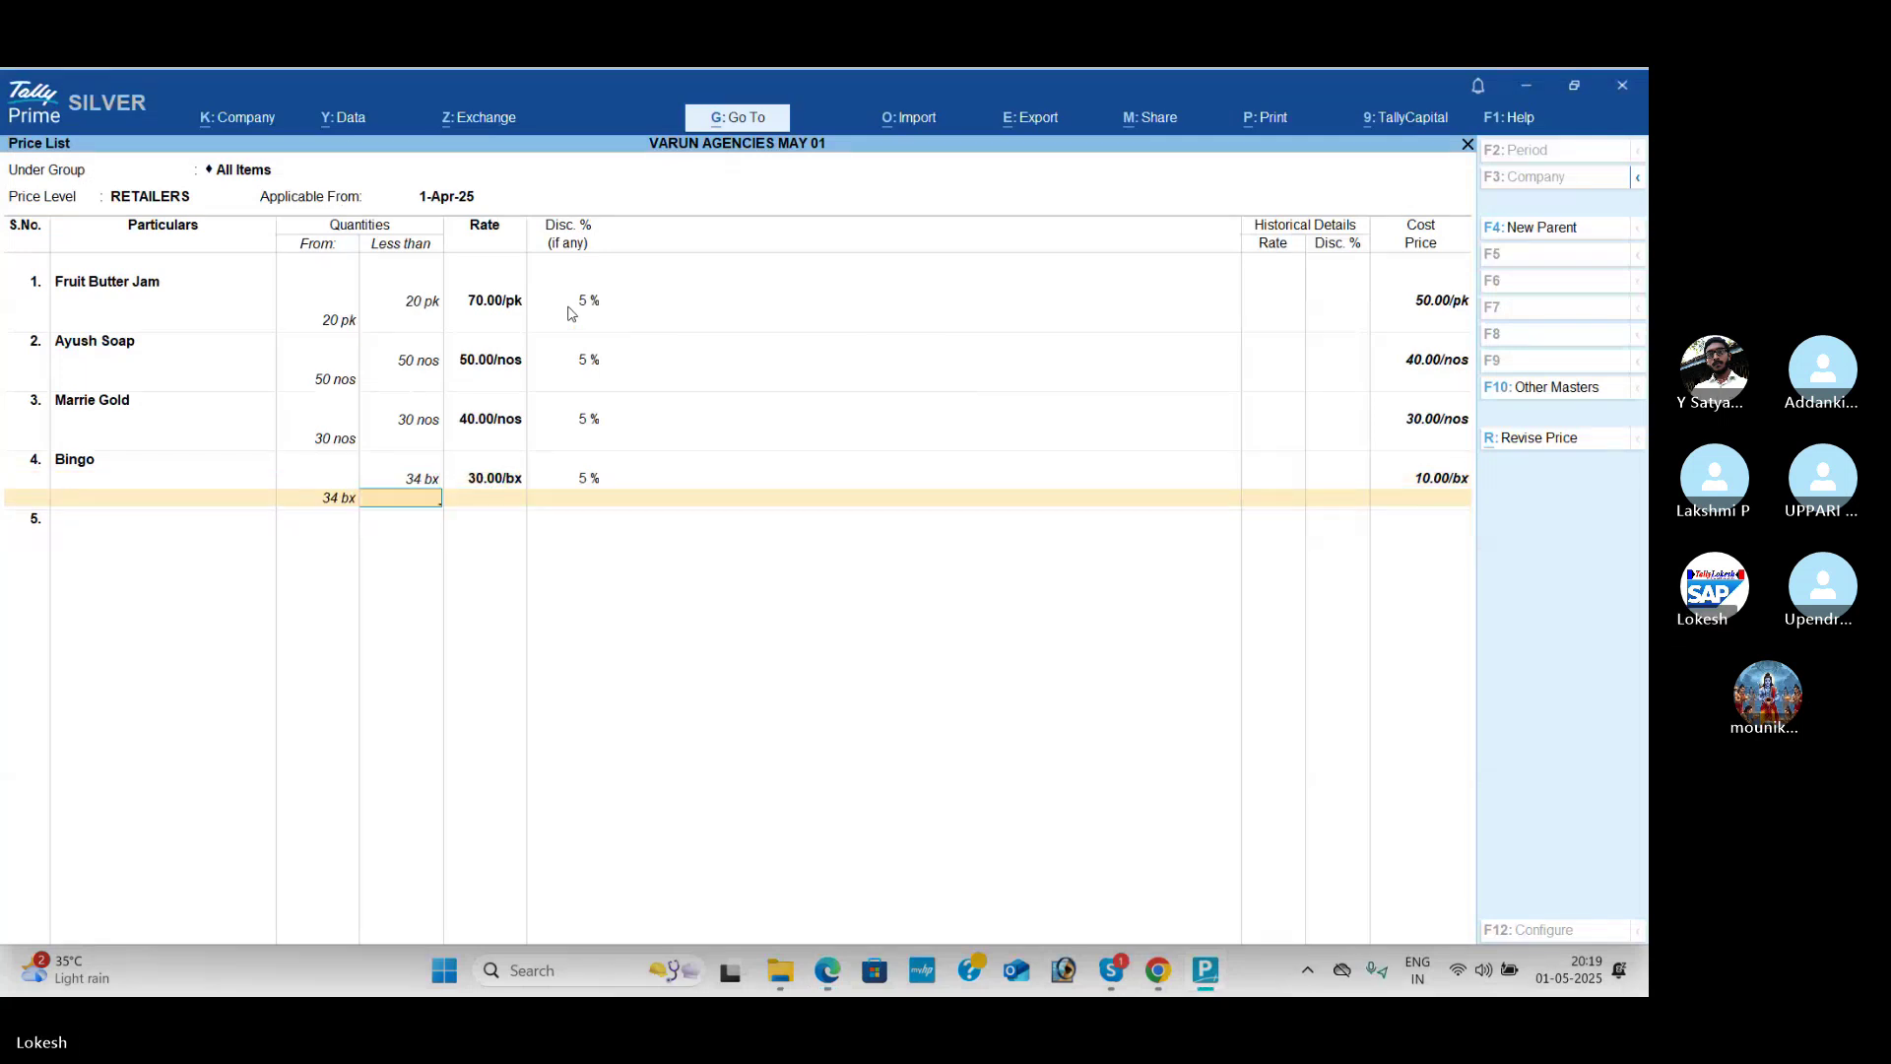
{"action": "key", "text": "Return"}
Step: End the item list, save the RETAILERS price list, and return to the Gateway of Tally
{"action": "key", "text": "Return"}
{"action": "key", "text": "Return"}
{"action": "key", "text": "Return"}
{"action": "key", "text": "Return"}
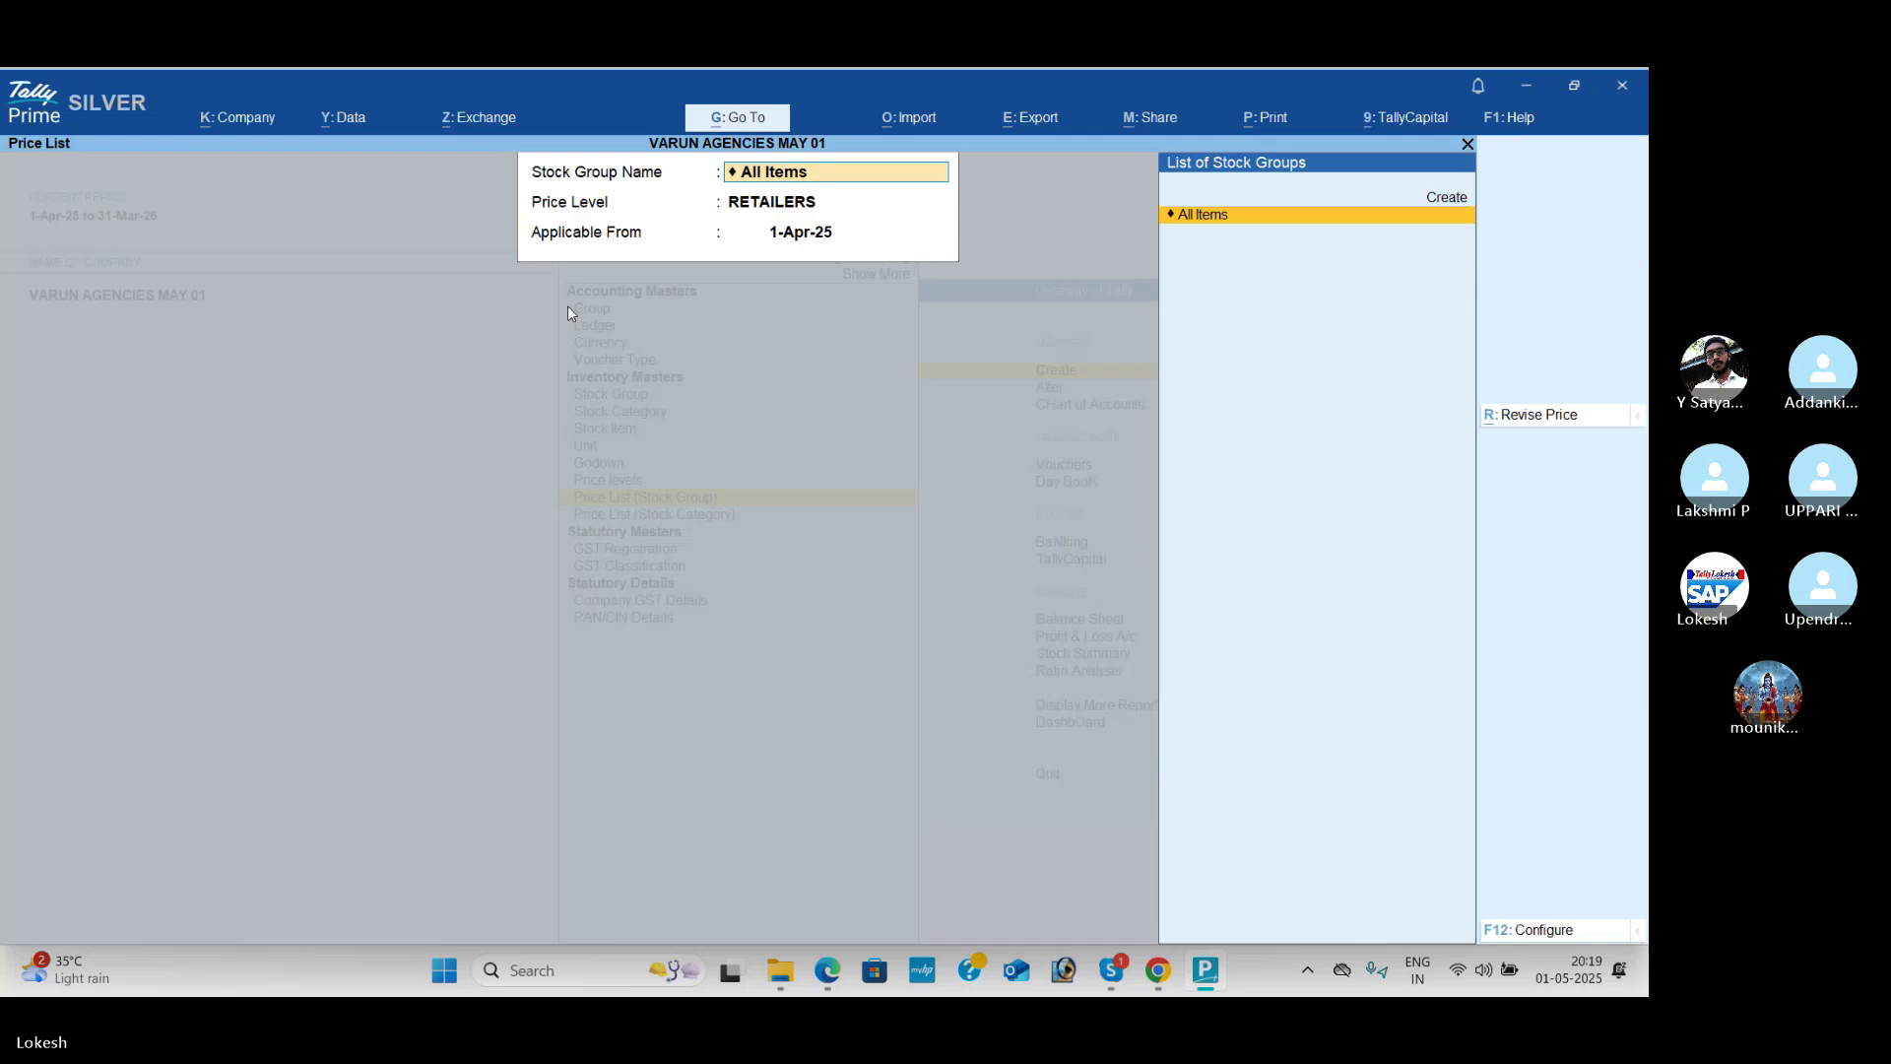
{"action": "key", "text": "Escape"}
{"action": "key", "text": "Escape"}
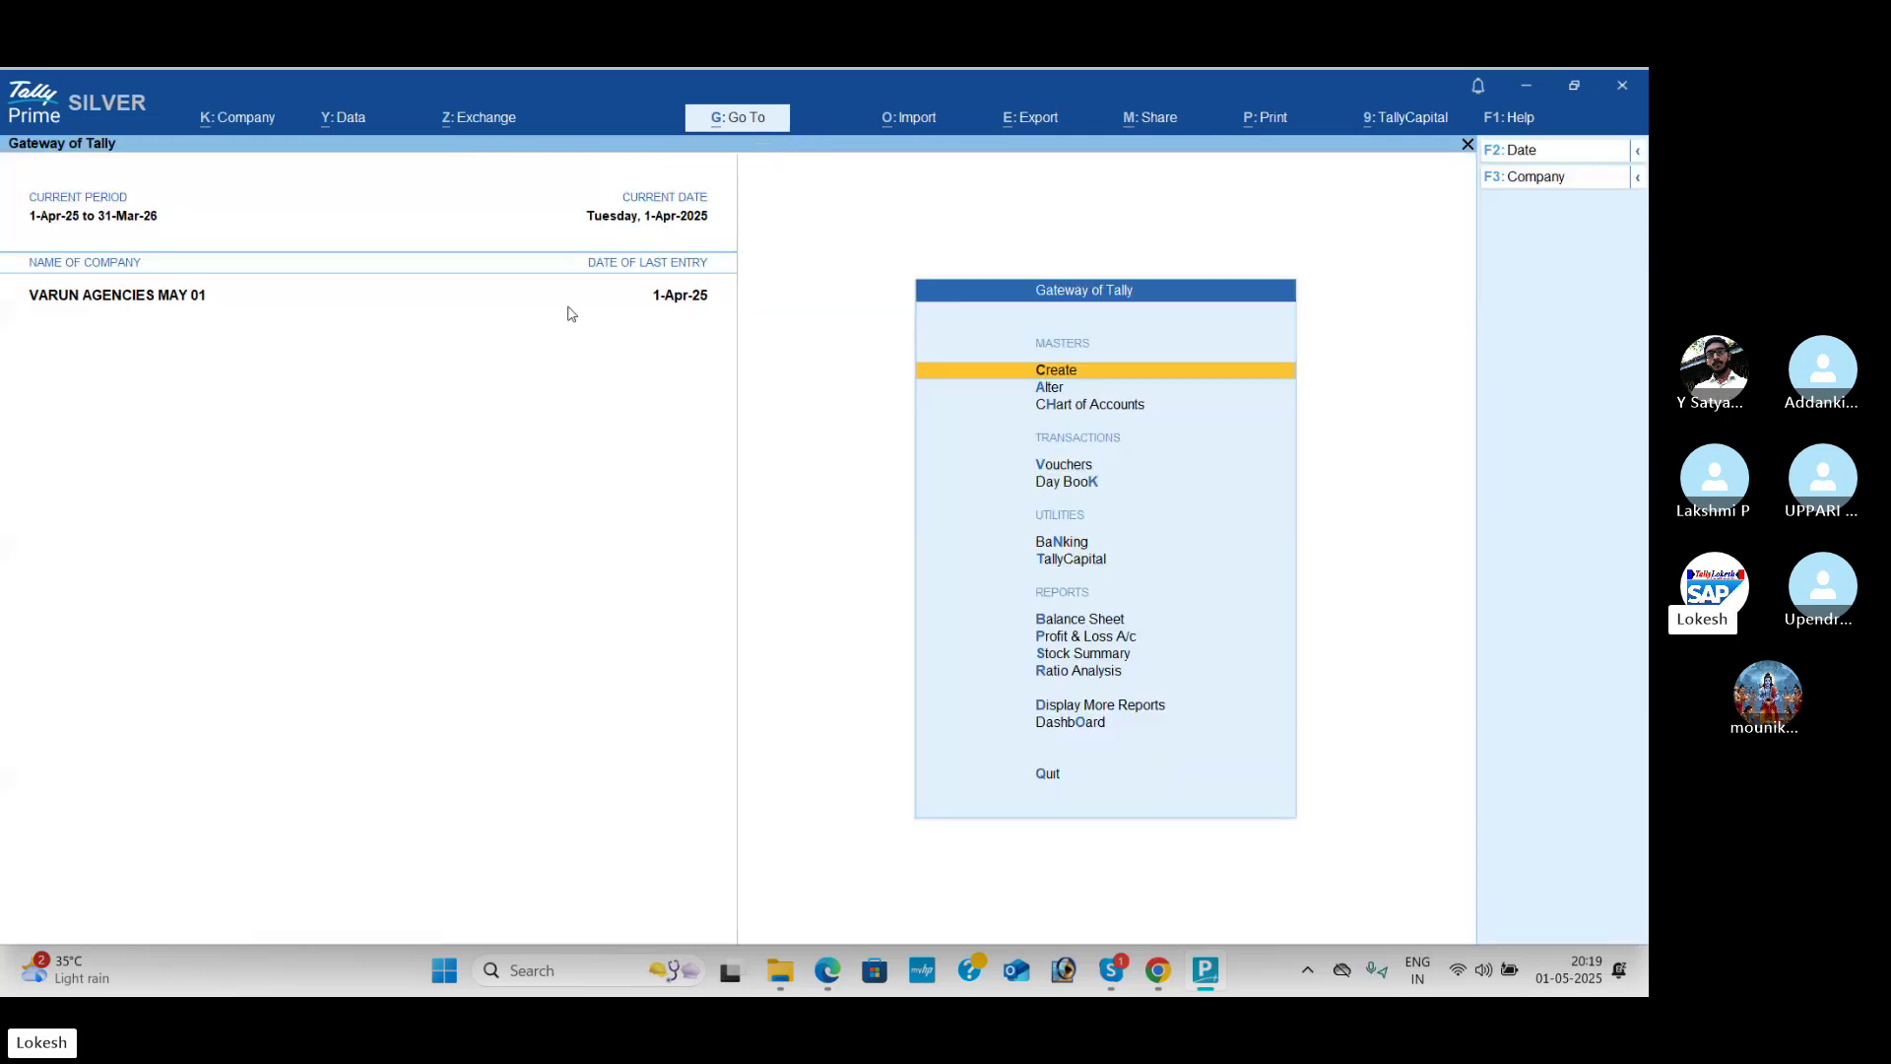
Step: Open voucher entry and enable the discount column in invoices in the company features
{"action": "key", "text": "Down"}
{"action": "key", "text": "Down"}
{"action": "key", "text": "Down"}
{"action": "key", "text": "Return"}
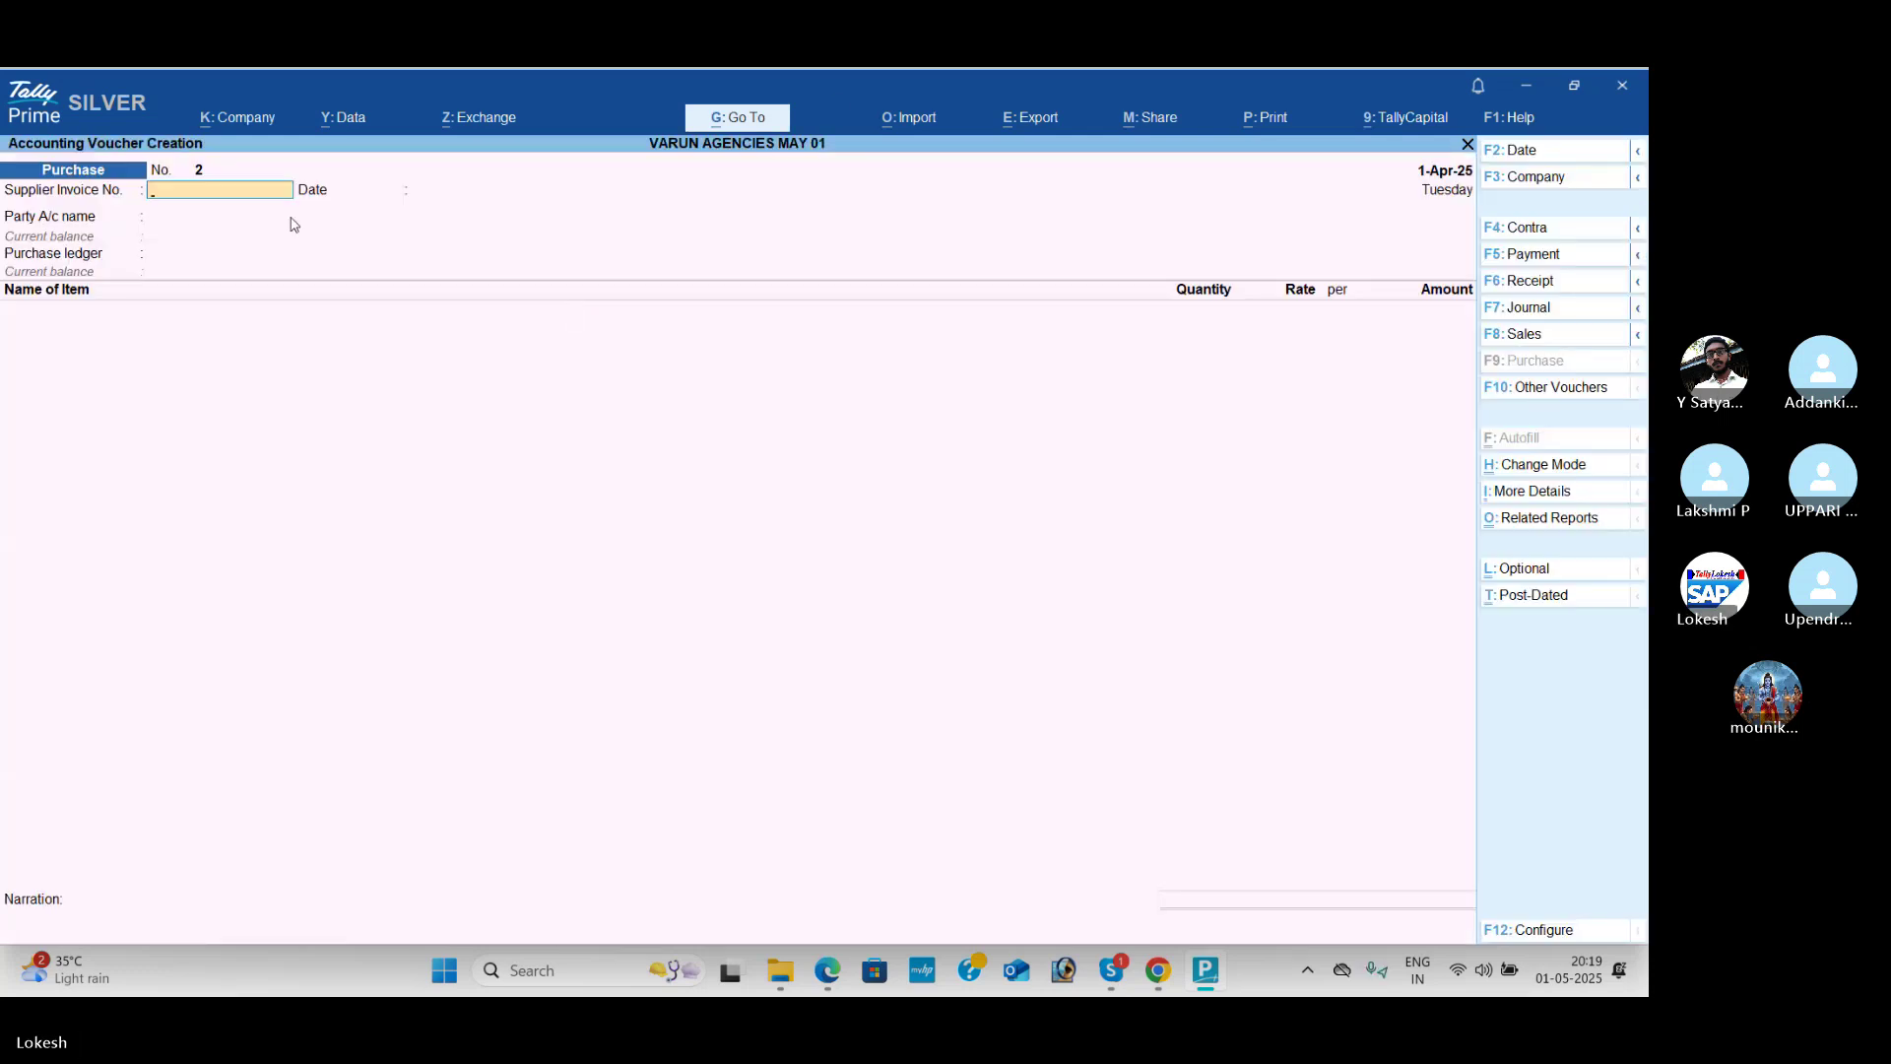
{"action": "left_click", "coordinate": [254, 119]}
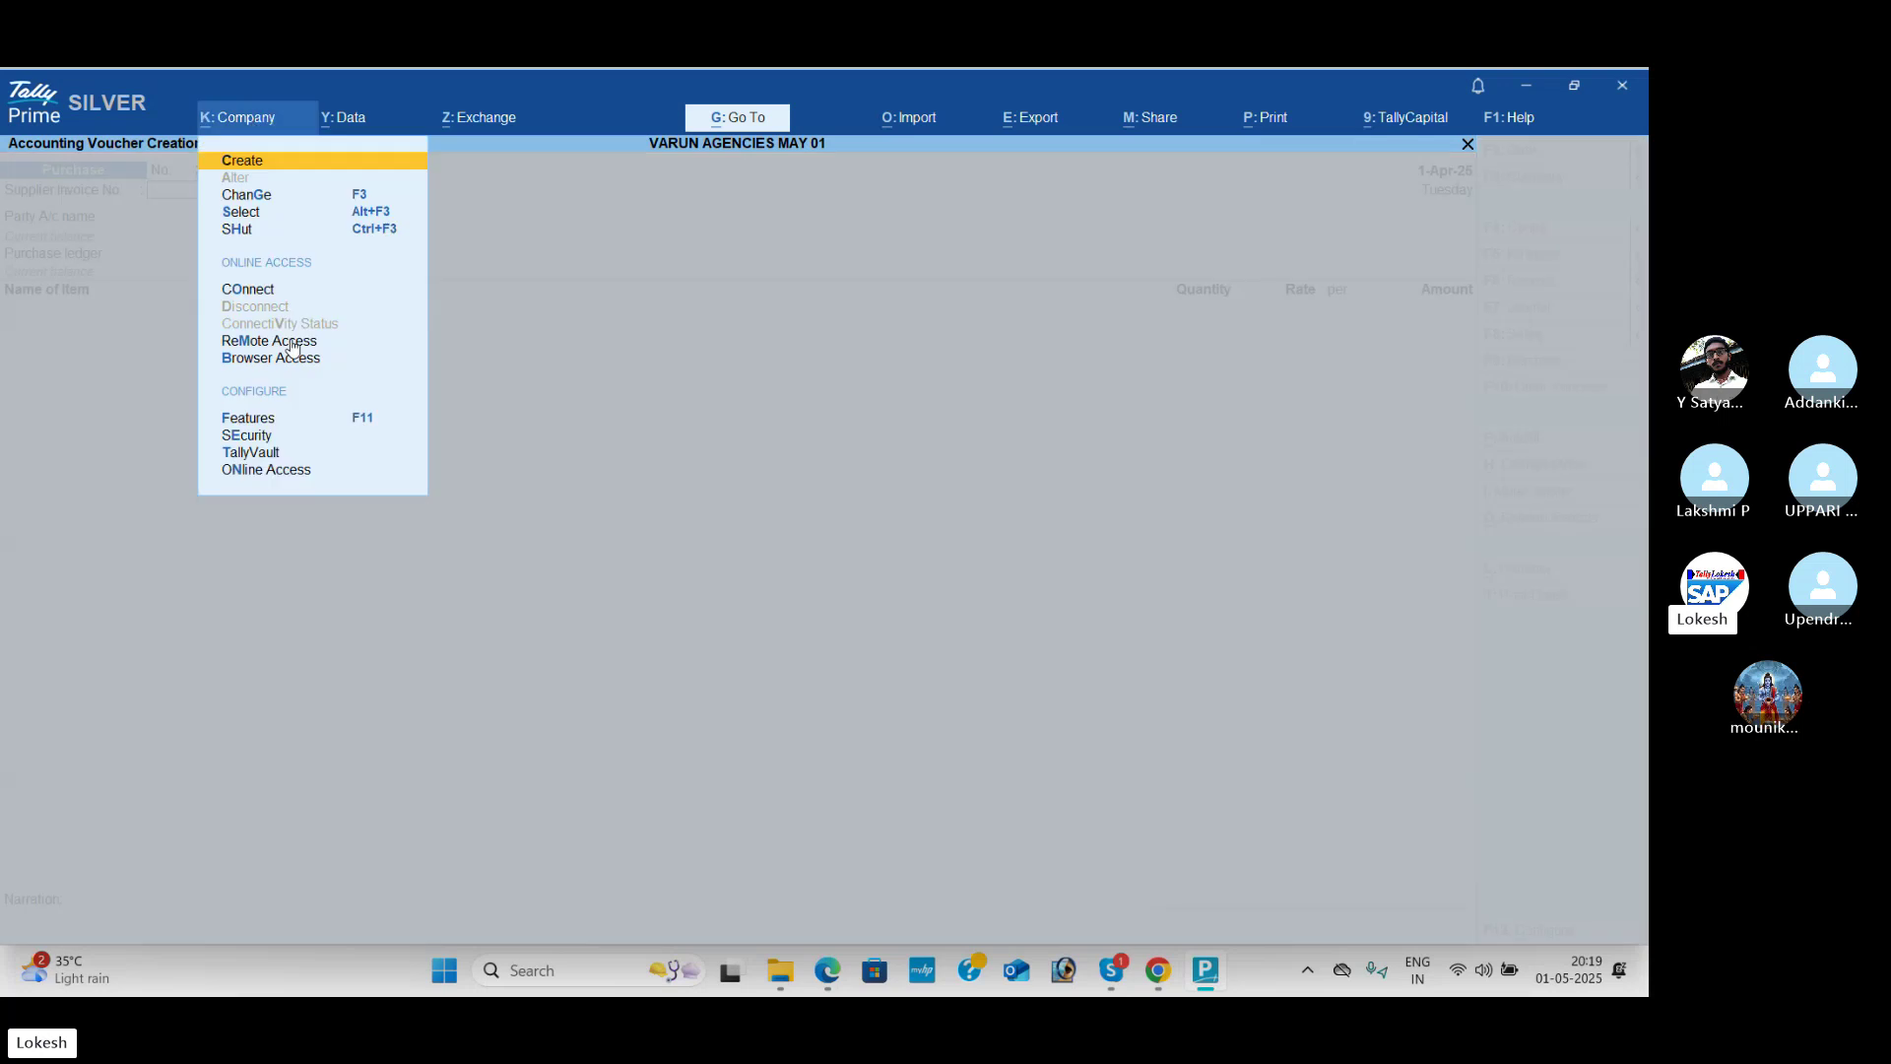
{"action": "left_click", "coordinate": [293, 423]}
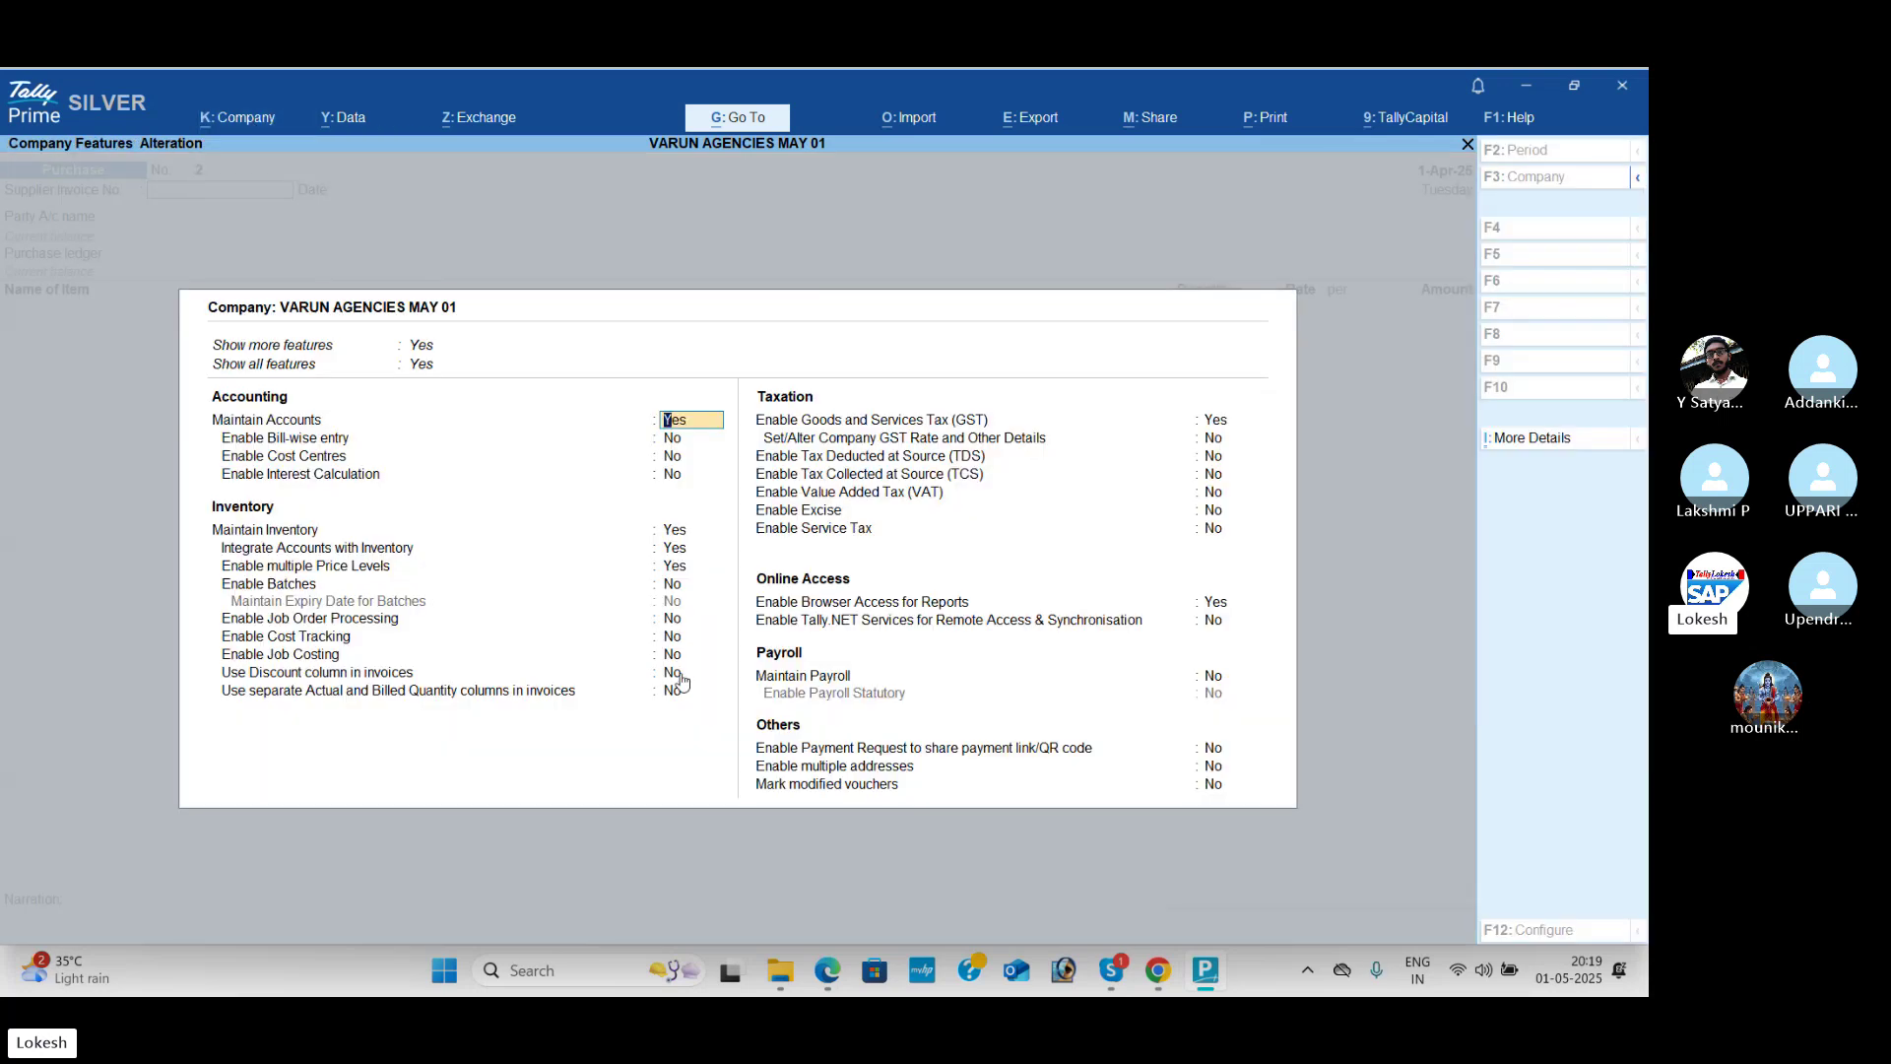
{"action": "left_click", "coordinate": [677, 673]}
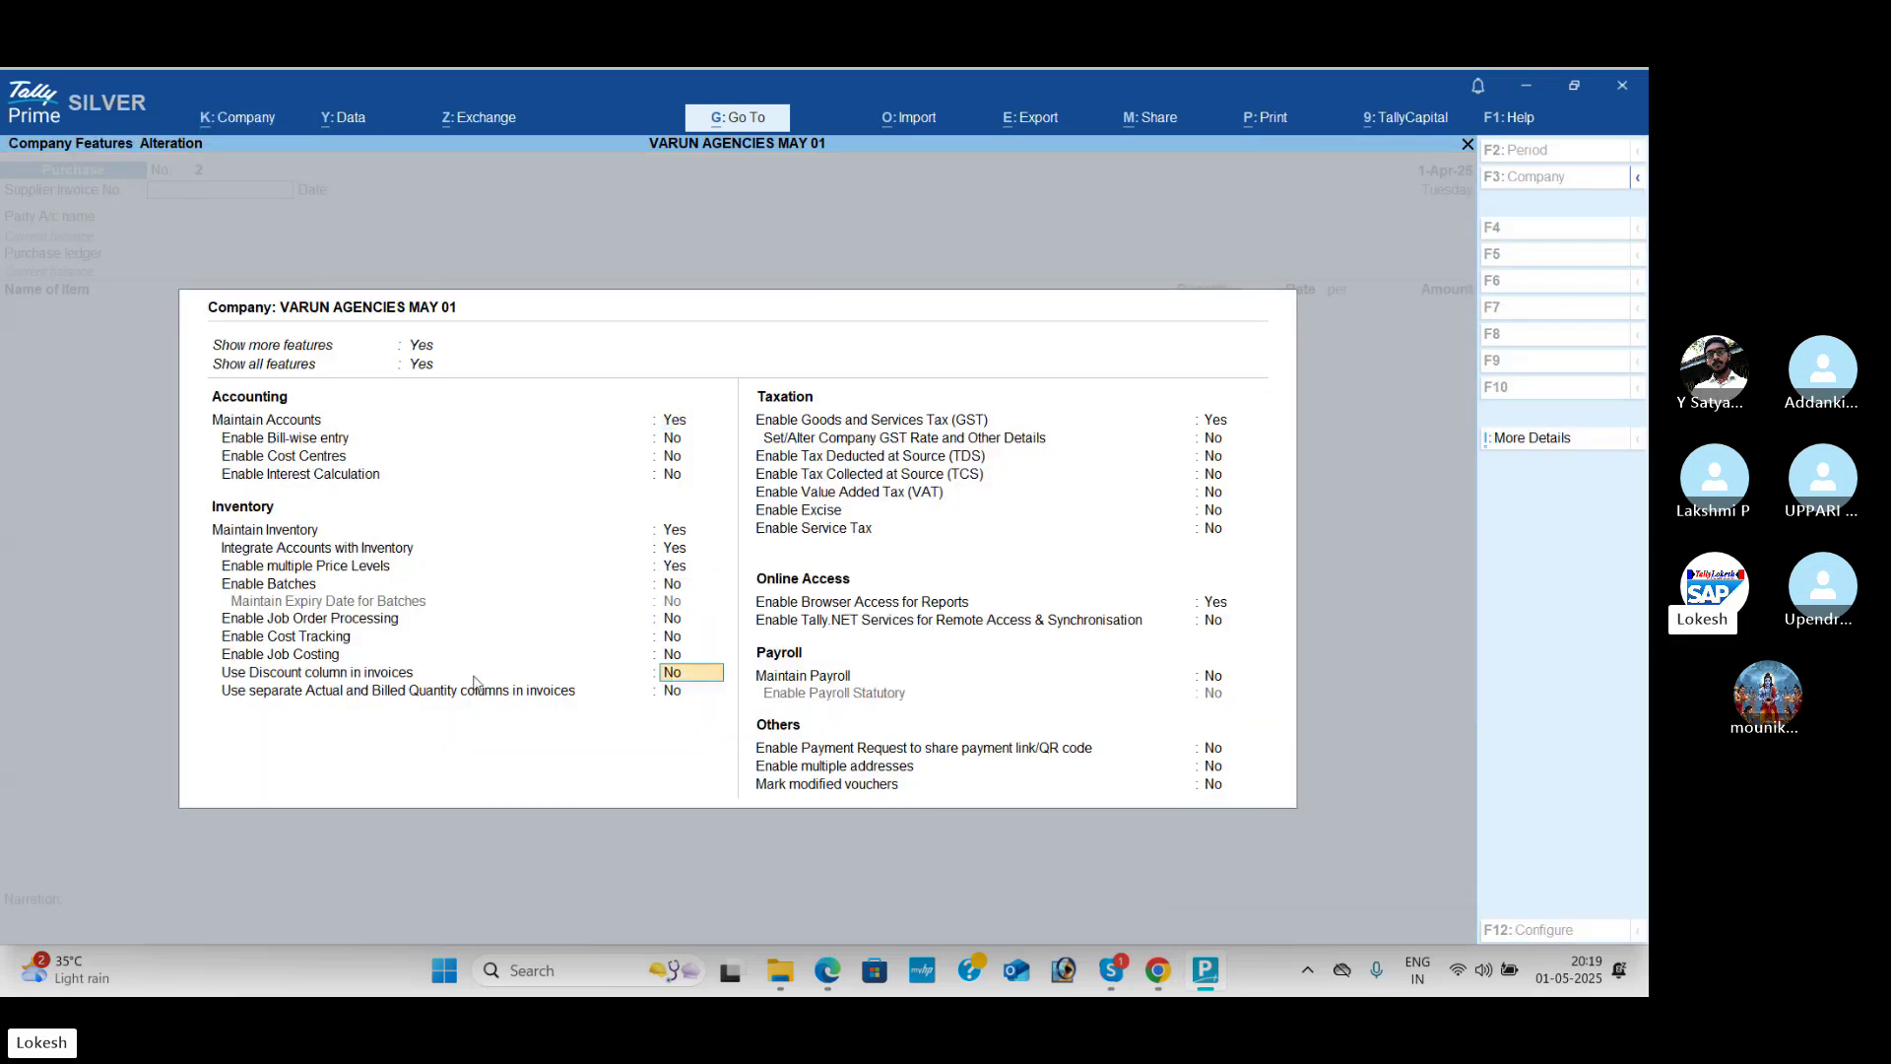
{"action": "key", "text": "y"}
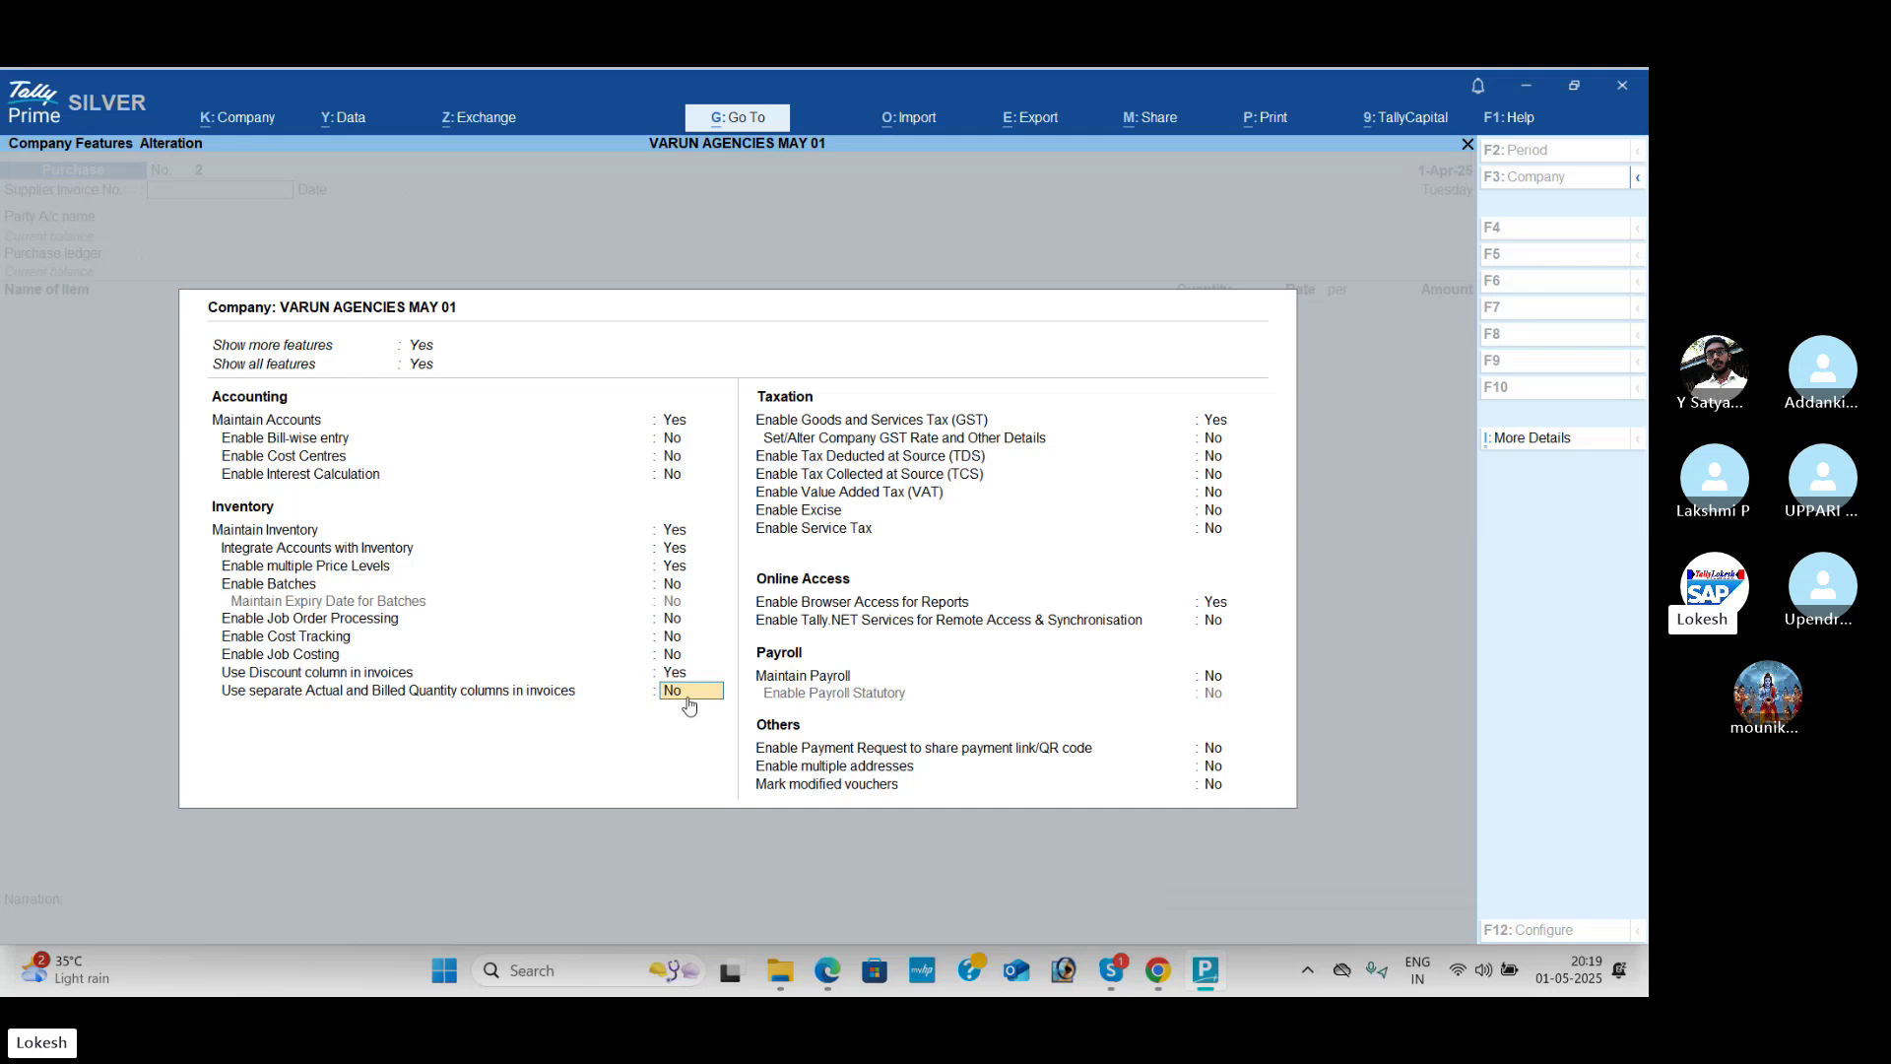
{"action": "key", "text": "ctrl+a"}
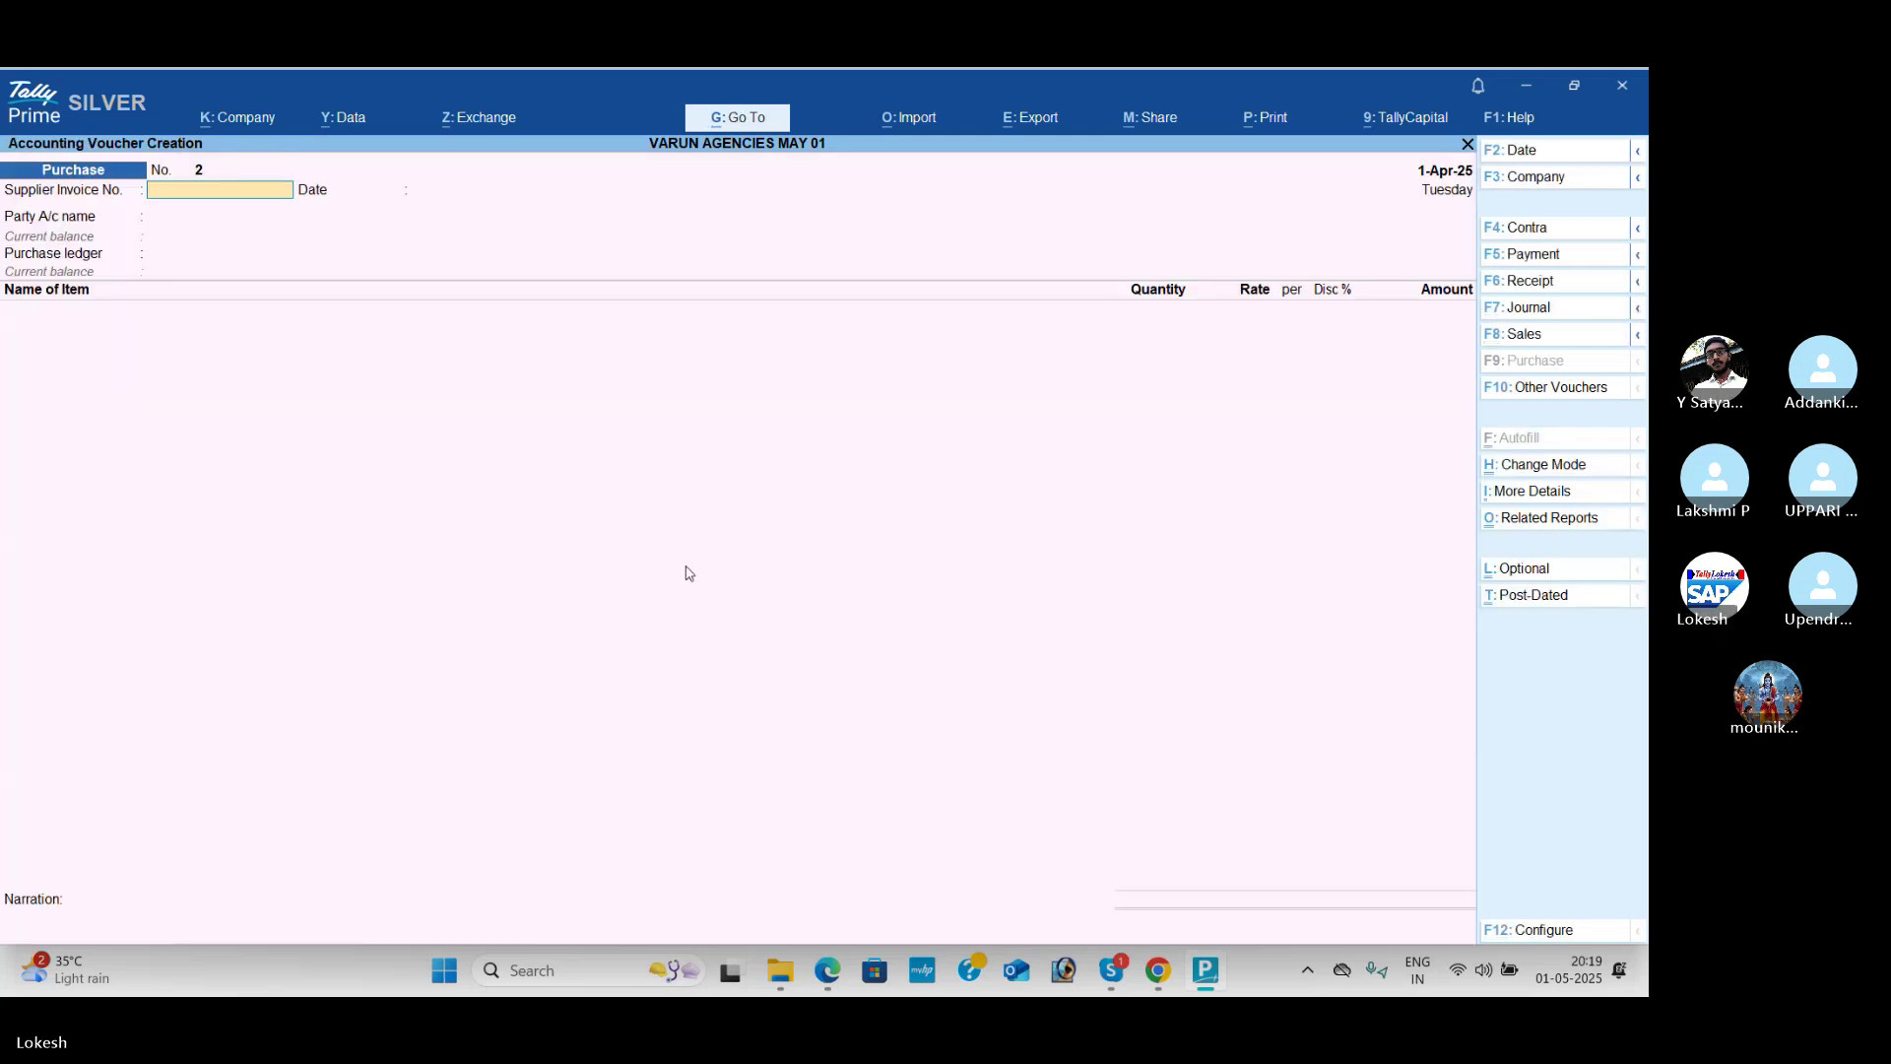
Step: From the voucher's party account, create a ledger named Jhon Traders under Sundry Debtors, with state Andhra Pradesh and country India
{"action": "key", "text": "Return"}
{"action": "key", "text": "Return"}
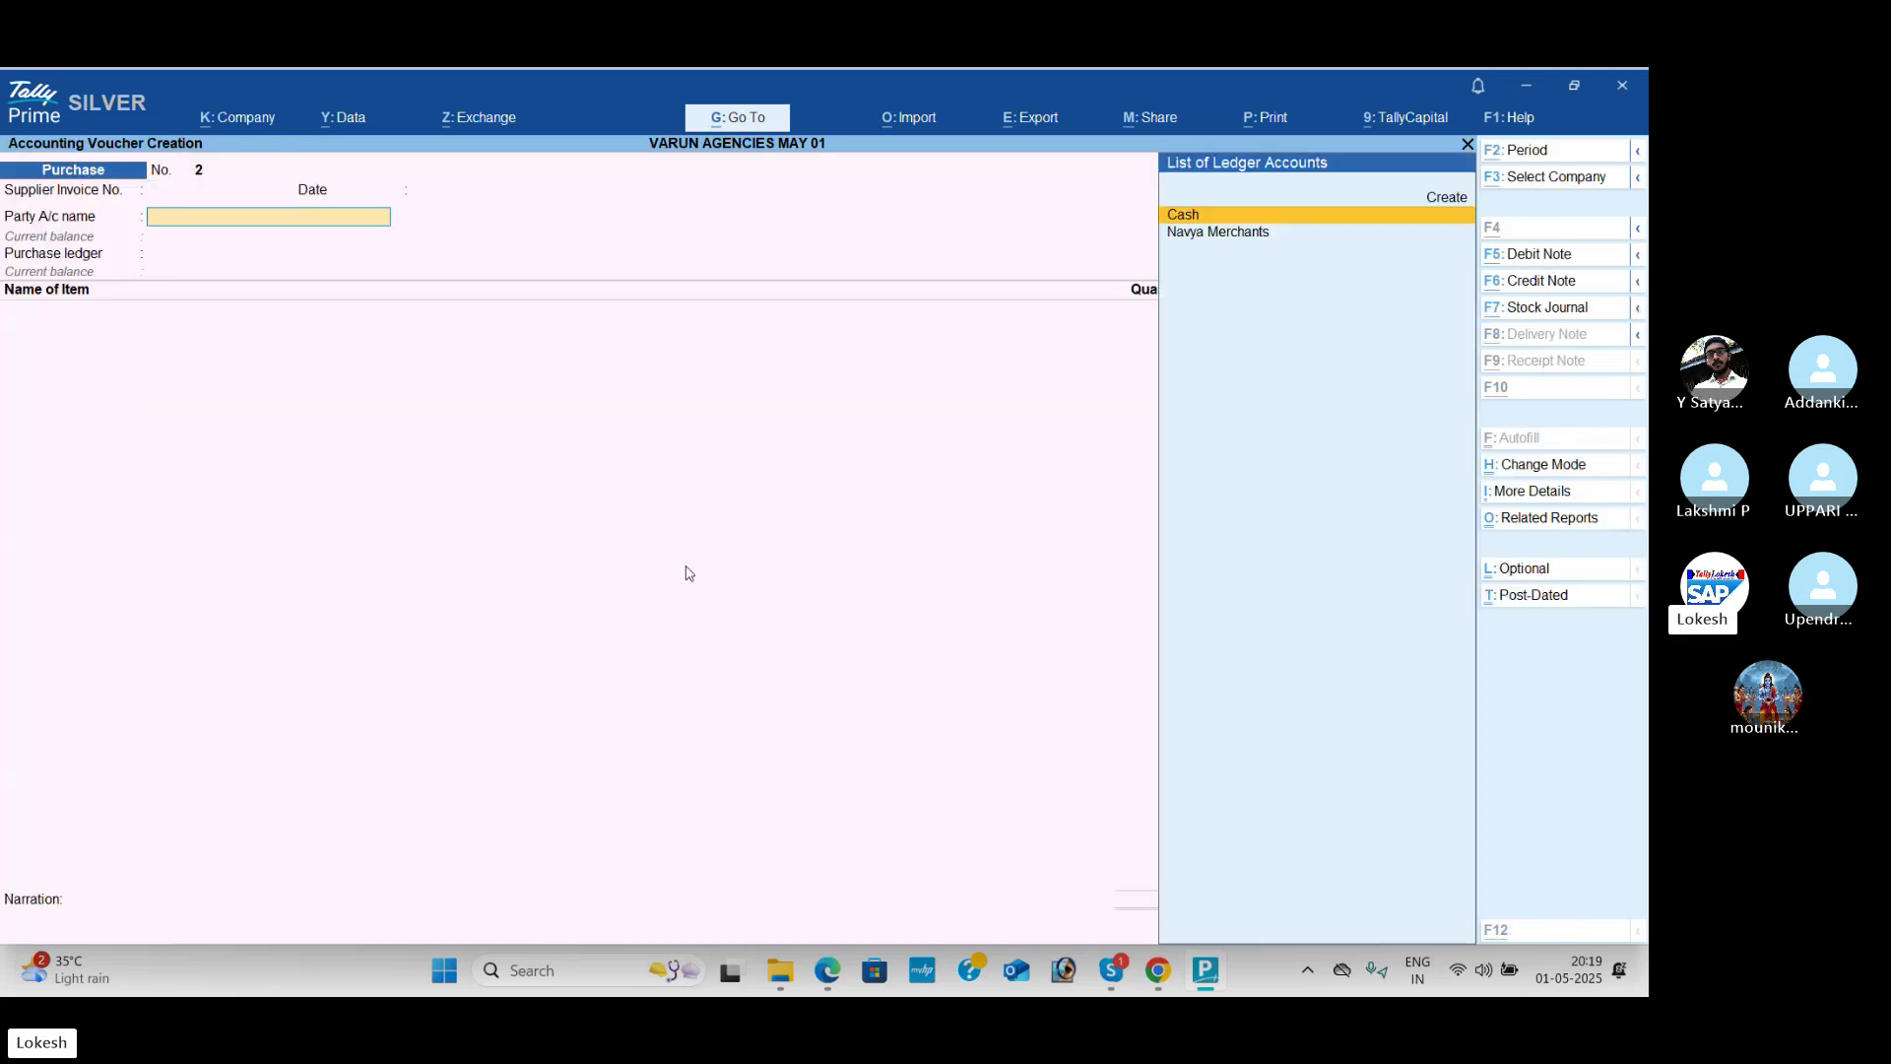
{"action": "key", "text": "alt+c"}
{"action": "key", "text": "alt+Tab"}
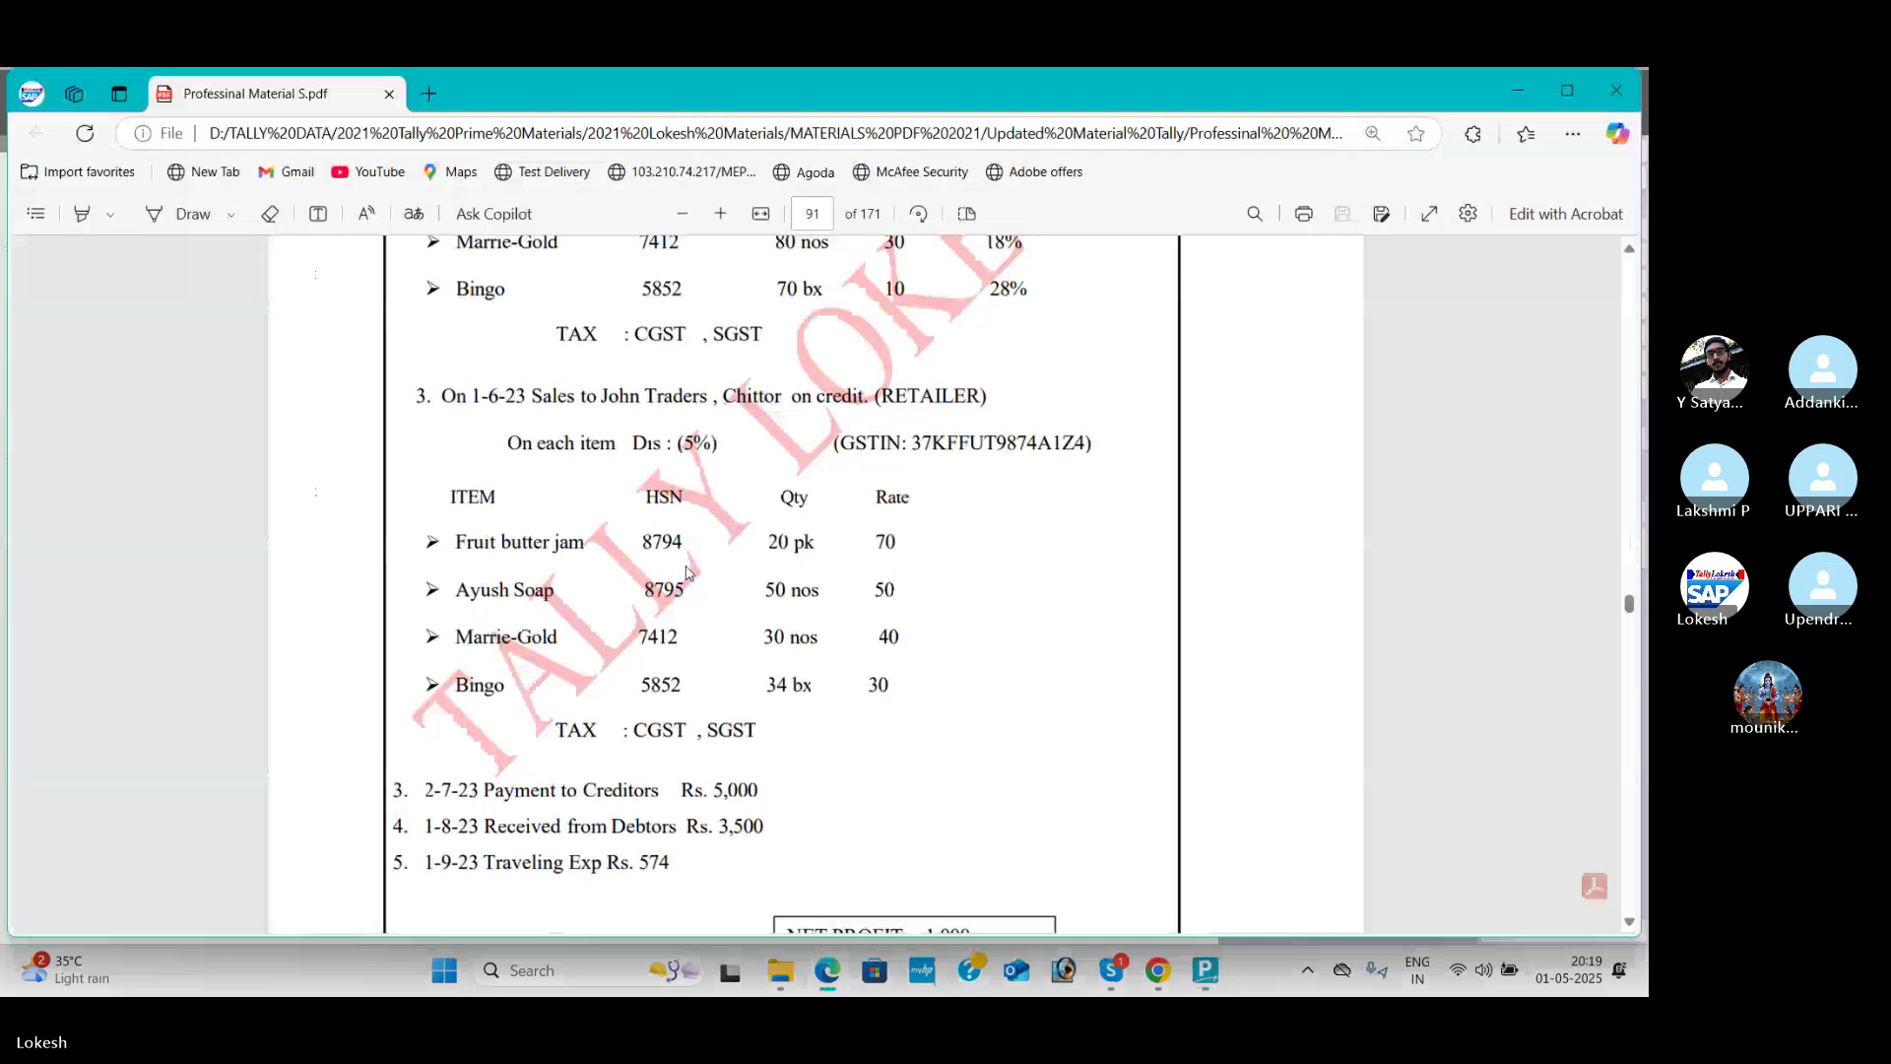
{"action": "key", "text": "alt+Tab"}
{"action": "type", "text": "J"}
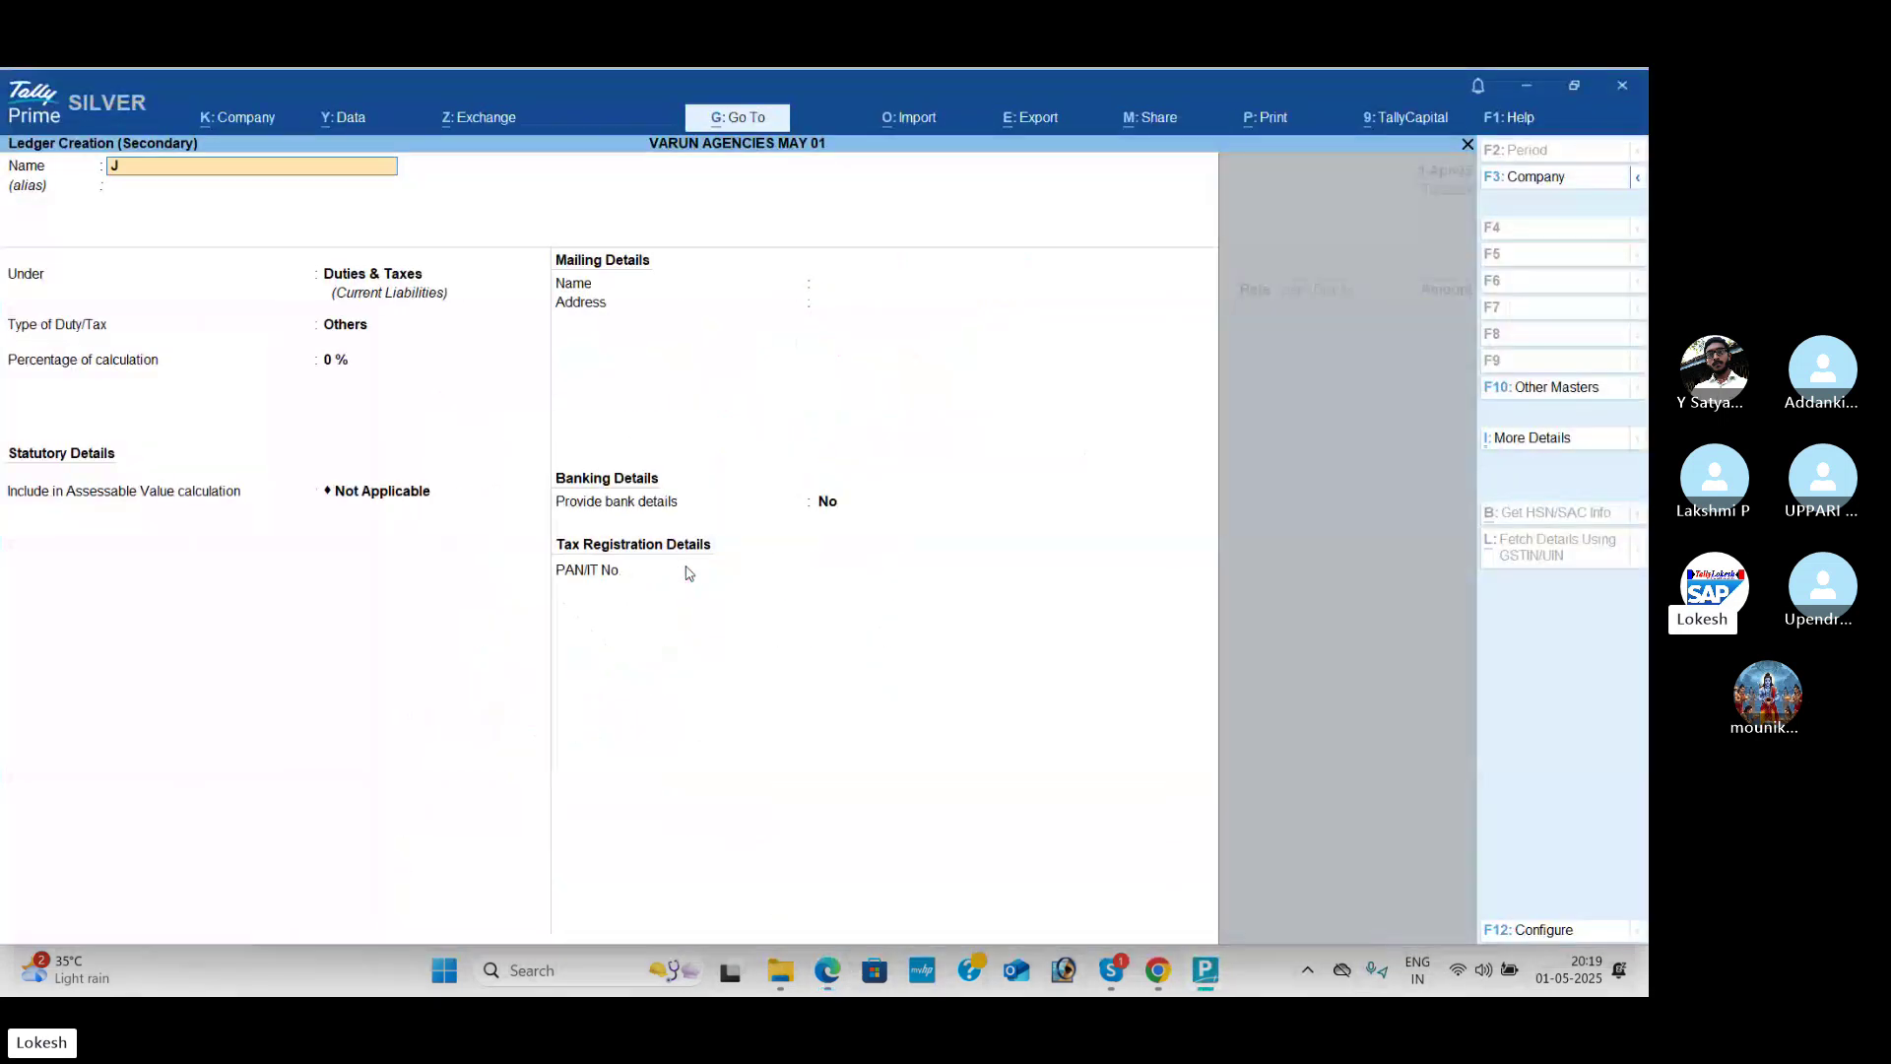
{"action": "type", "text": "hon Trade"}
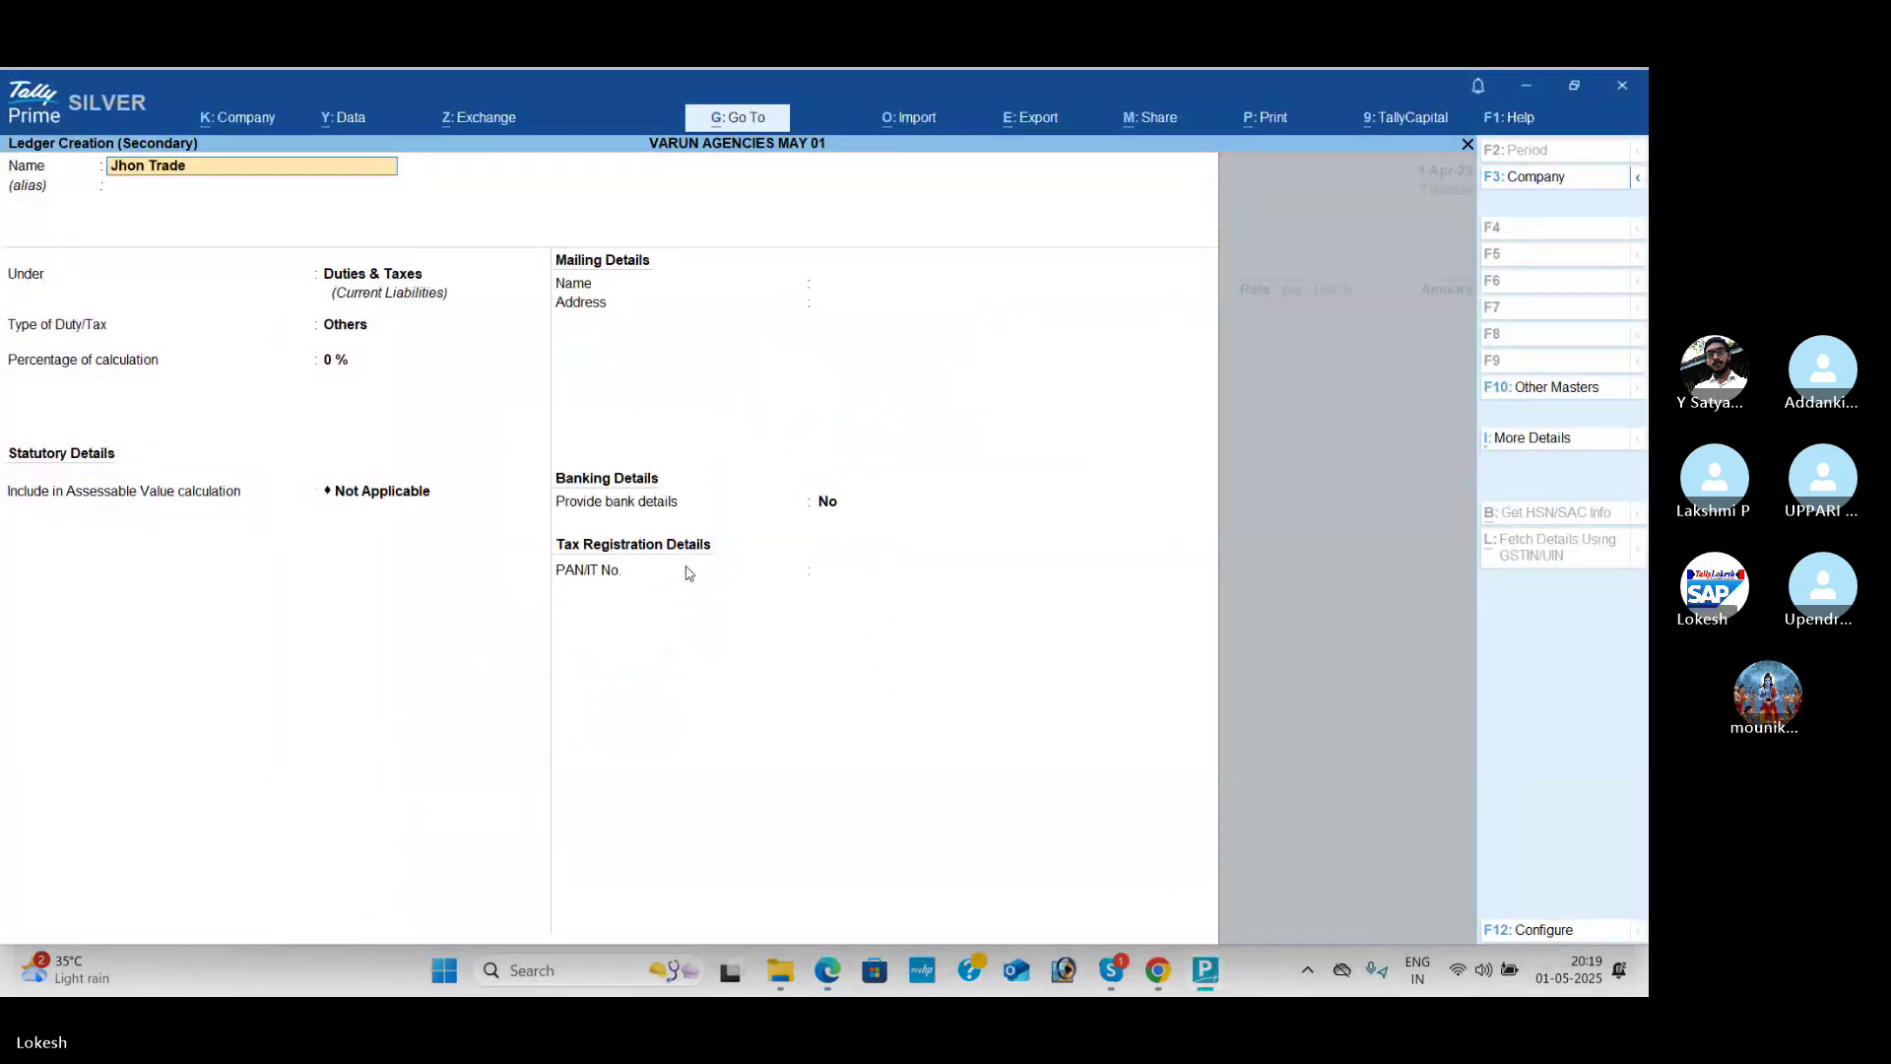
{"action": "key", "text": "Return"}
{"action": "key", "text": "Return"}
{"action": "type", "text": "Sun"}
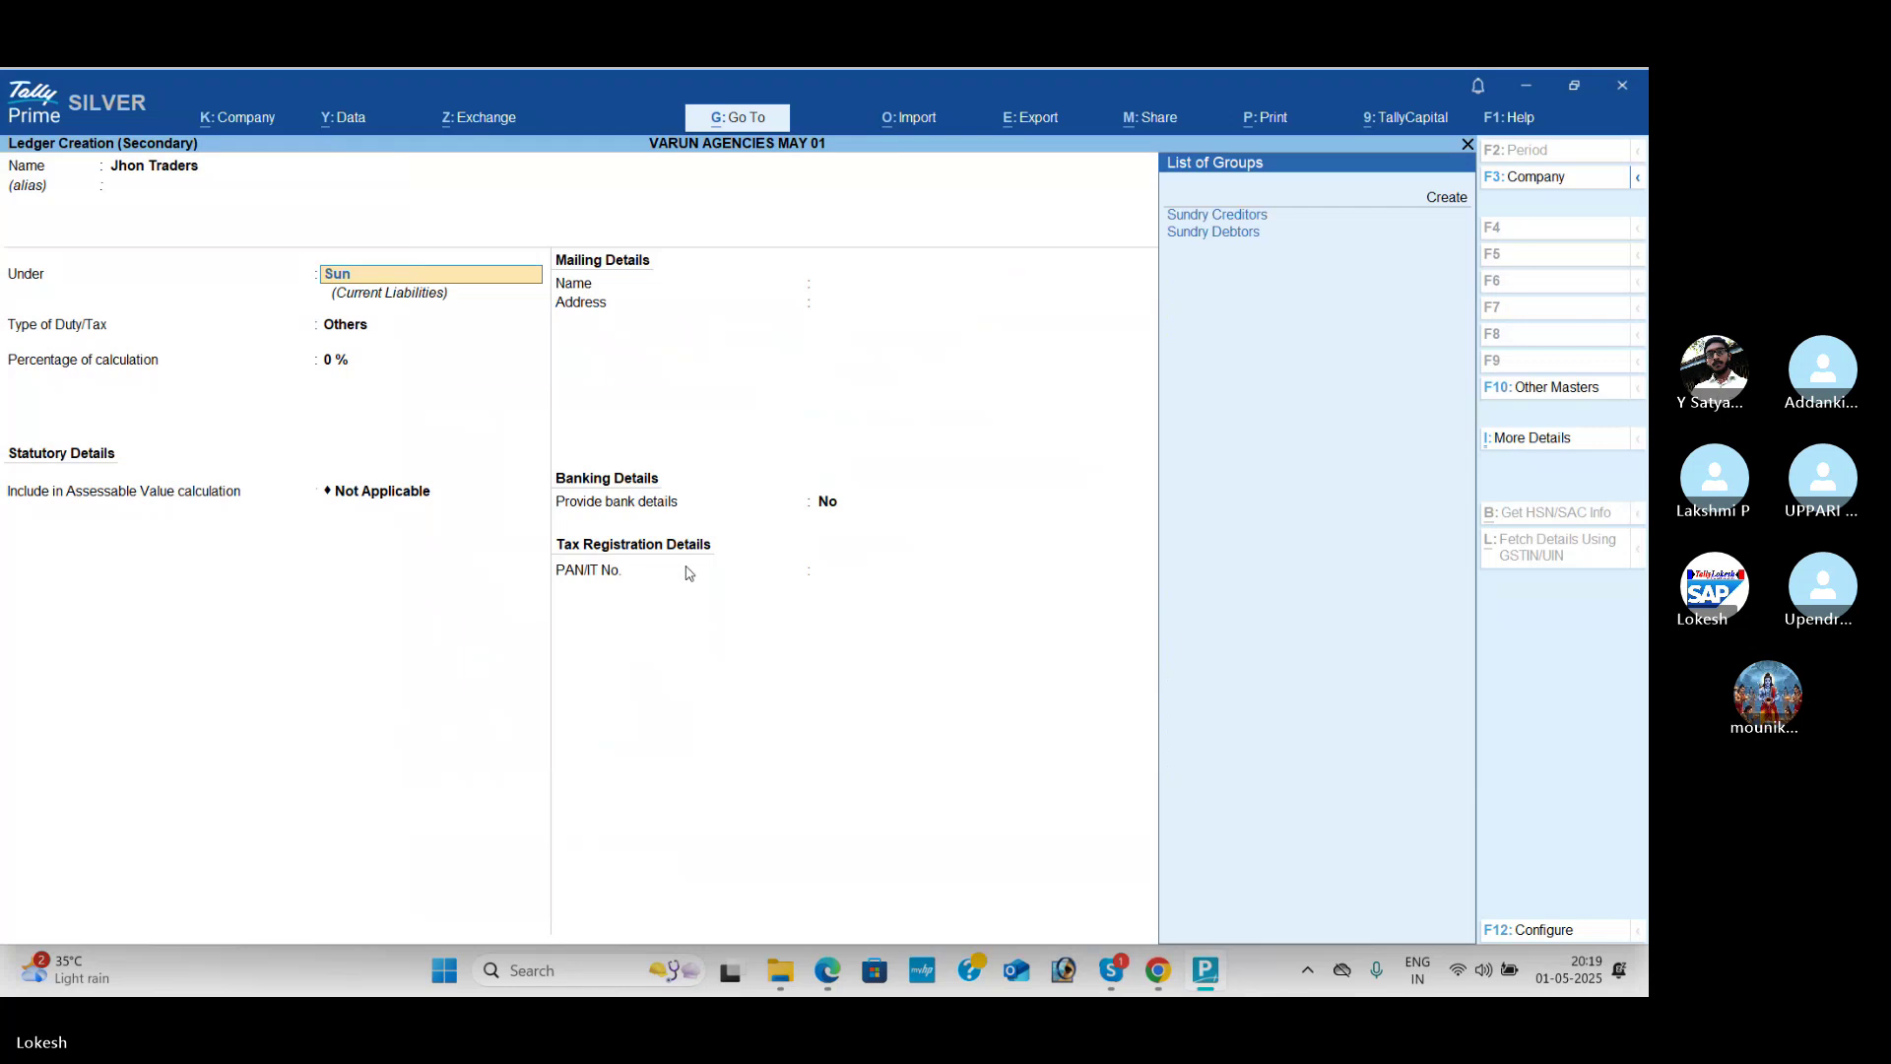
{"action": "key", "text": "Down"}
{"action": "key", "text": "Return"}
{"action": "key", "text": "Return"}
{"action": "key", "text": "Return"}
{"action": "key", "text": "Return"}
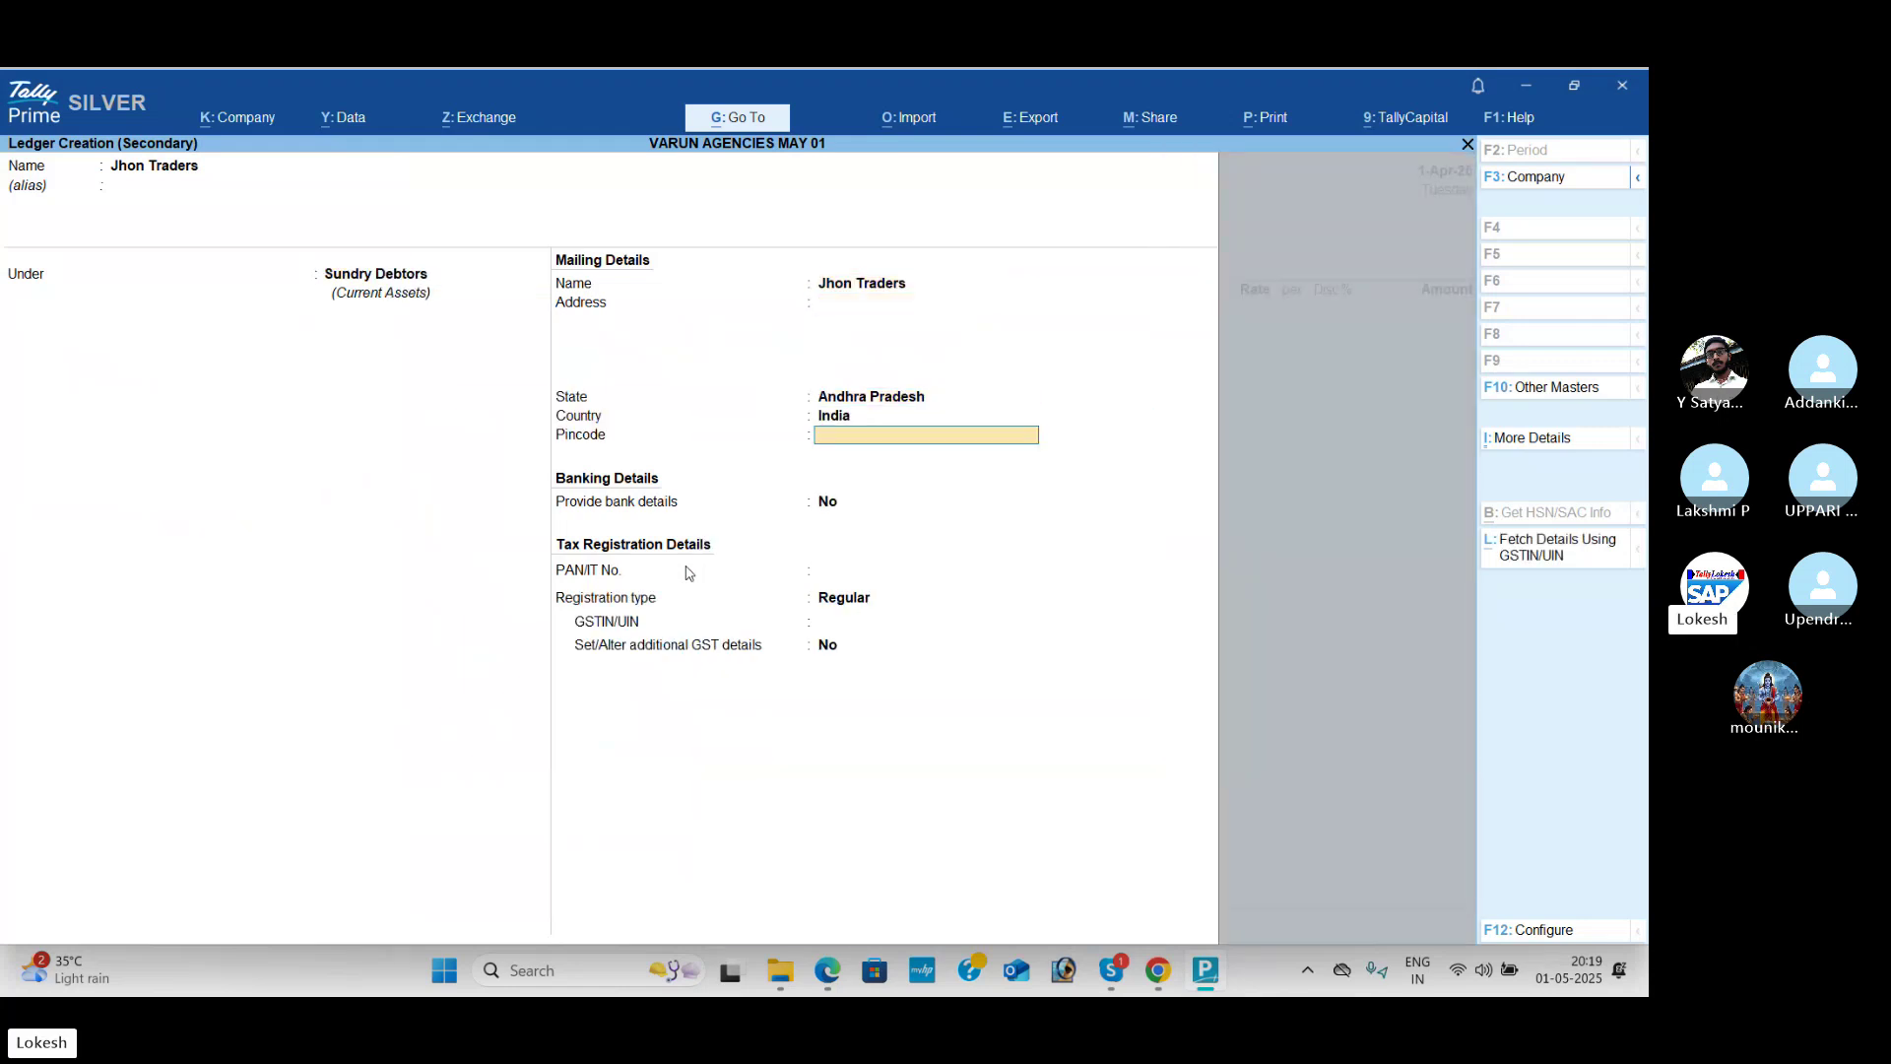
Step: Enter the state prefix of the GSTIN for Jhon Traders, save the ledger, and accept the receipt and party details
{"action": "key", "text": "Return"}
{"action": "key", "text": "Return"}
{"action": "key", "text": "Return"}
{"action": "key", "text": "Return"}
{"action": "key", "text": "Return"}
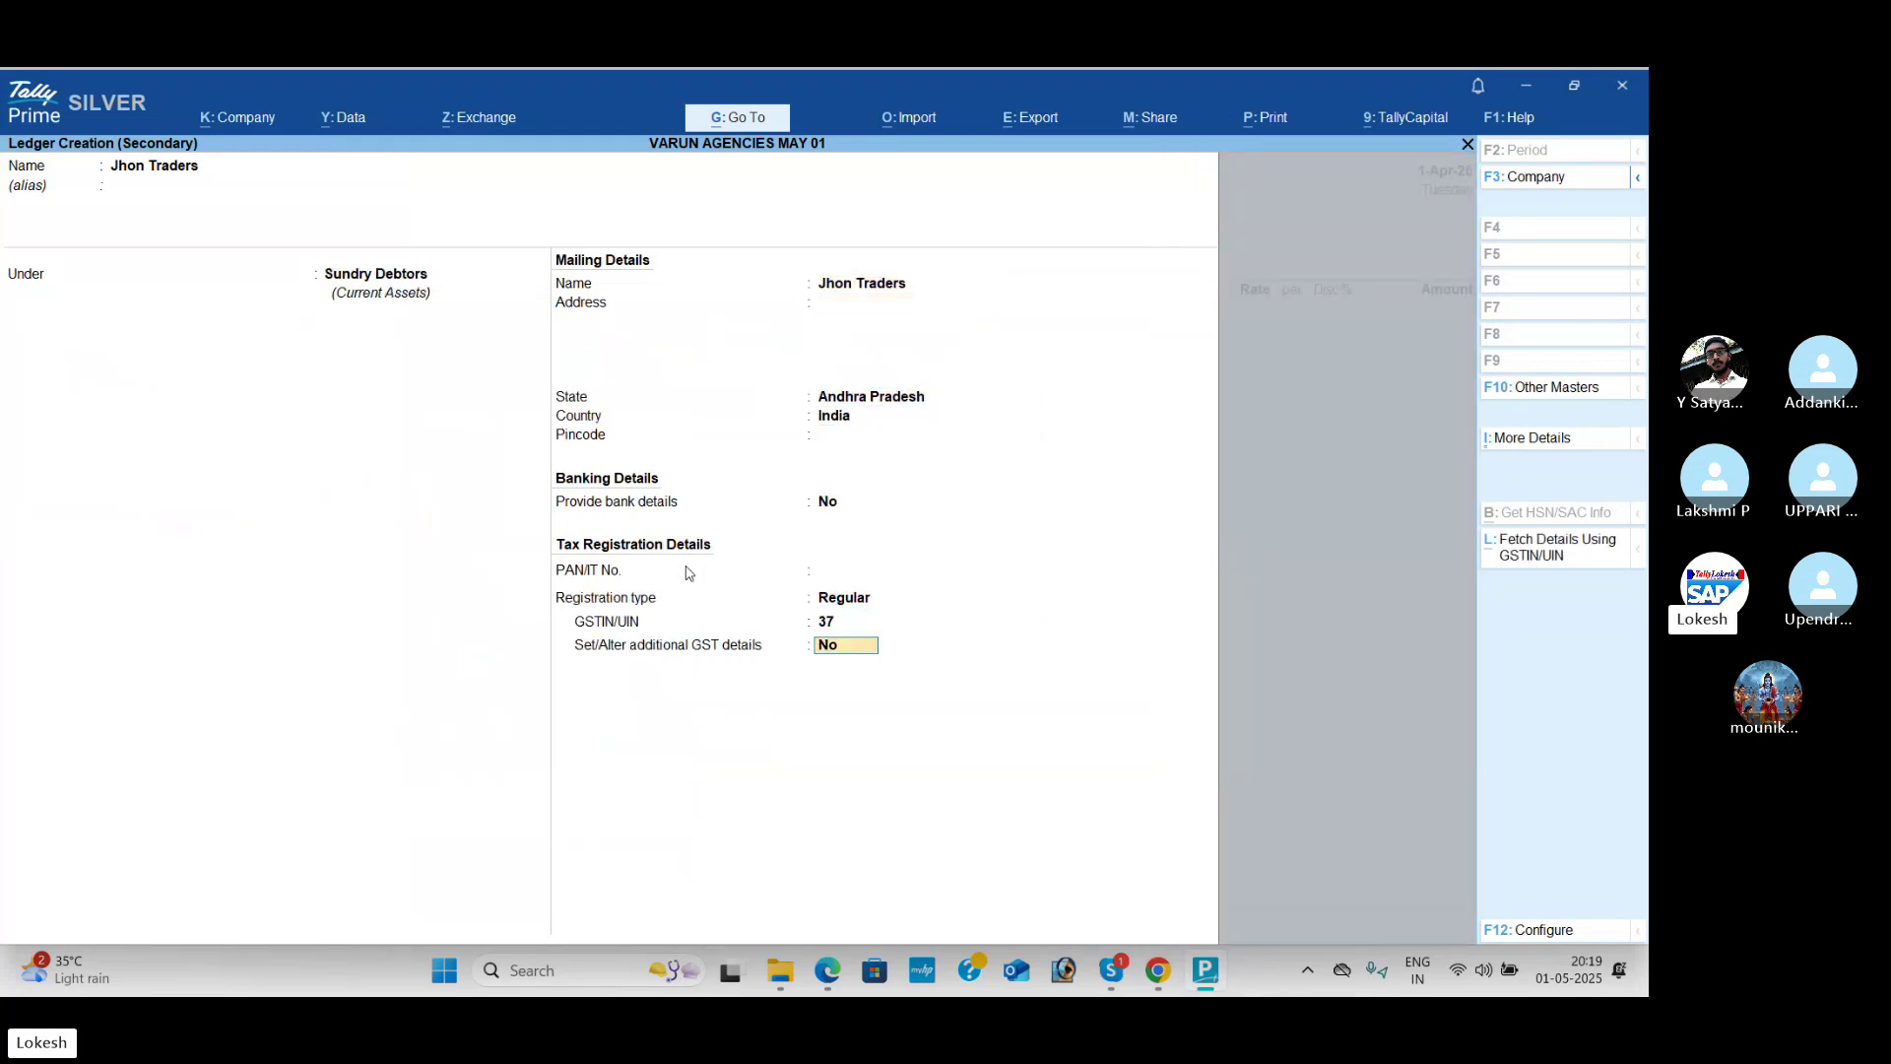
{"action": "key", "text": "ctrl+a"}
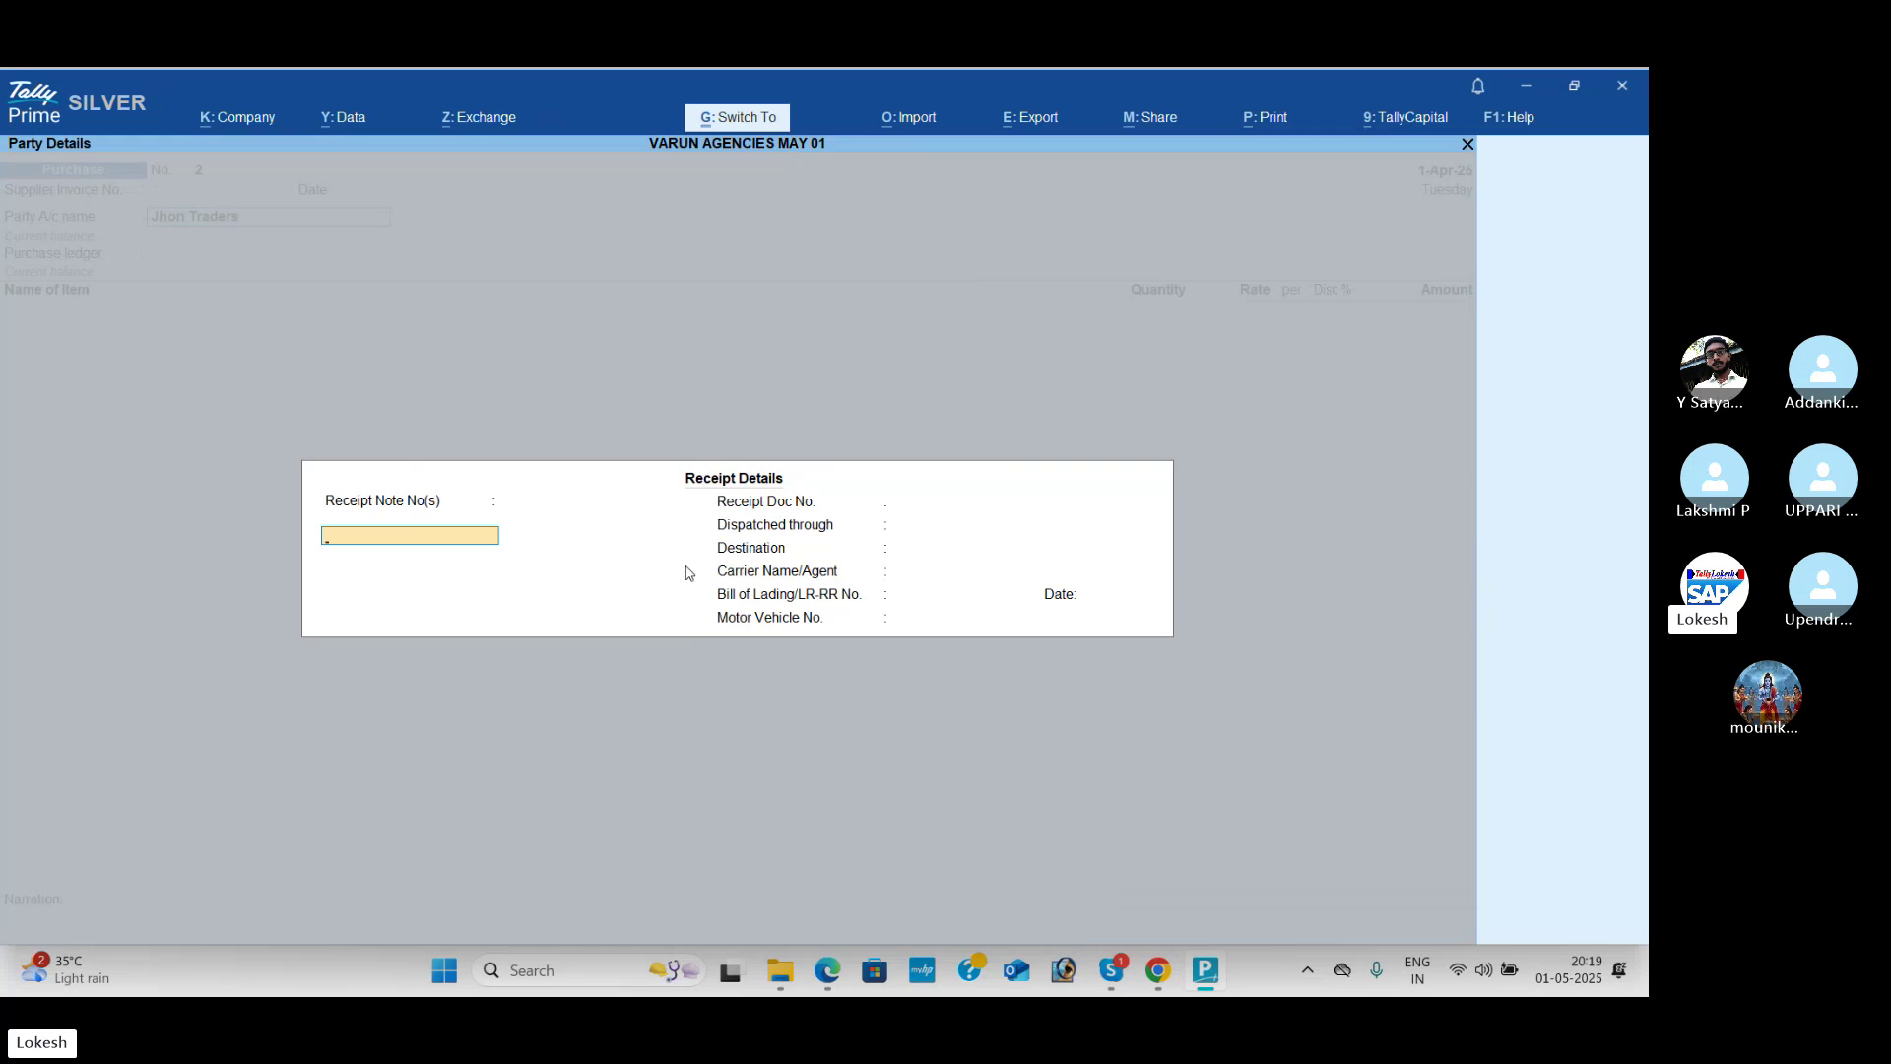
{"action": "key", "text": "ctrl+a"}
{"action": "key", "text": "ctrl+a"}
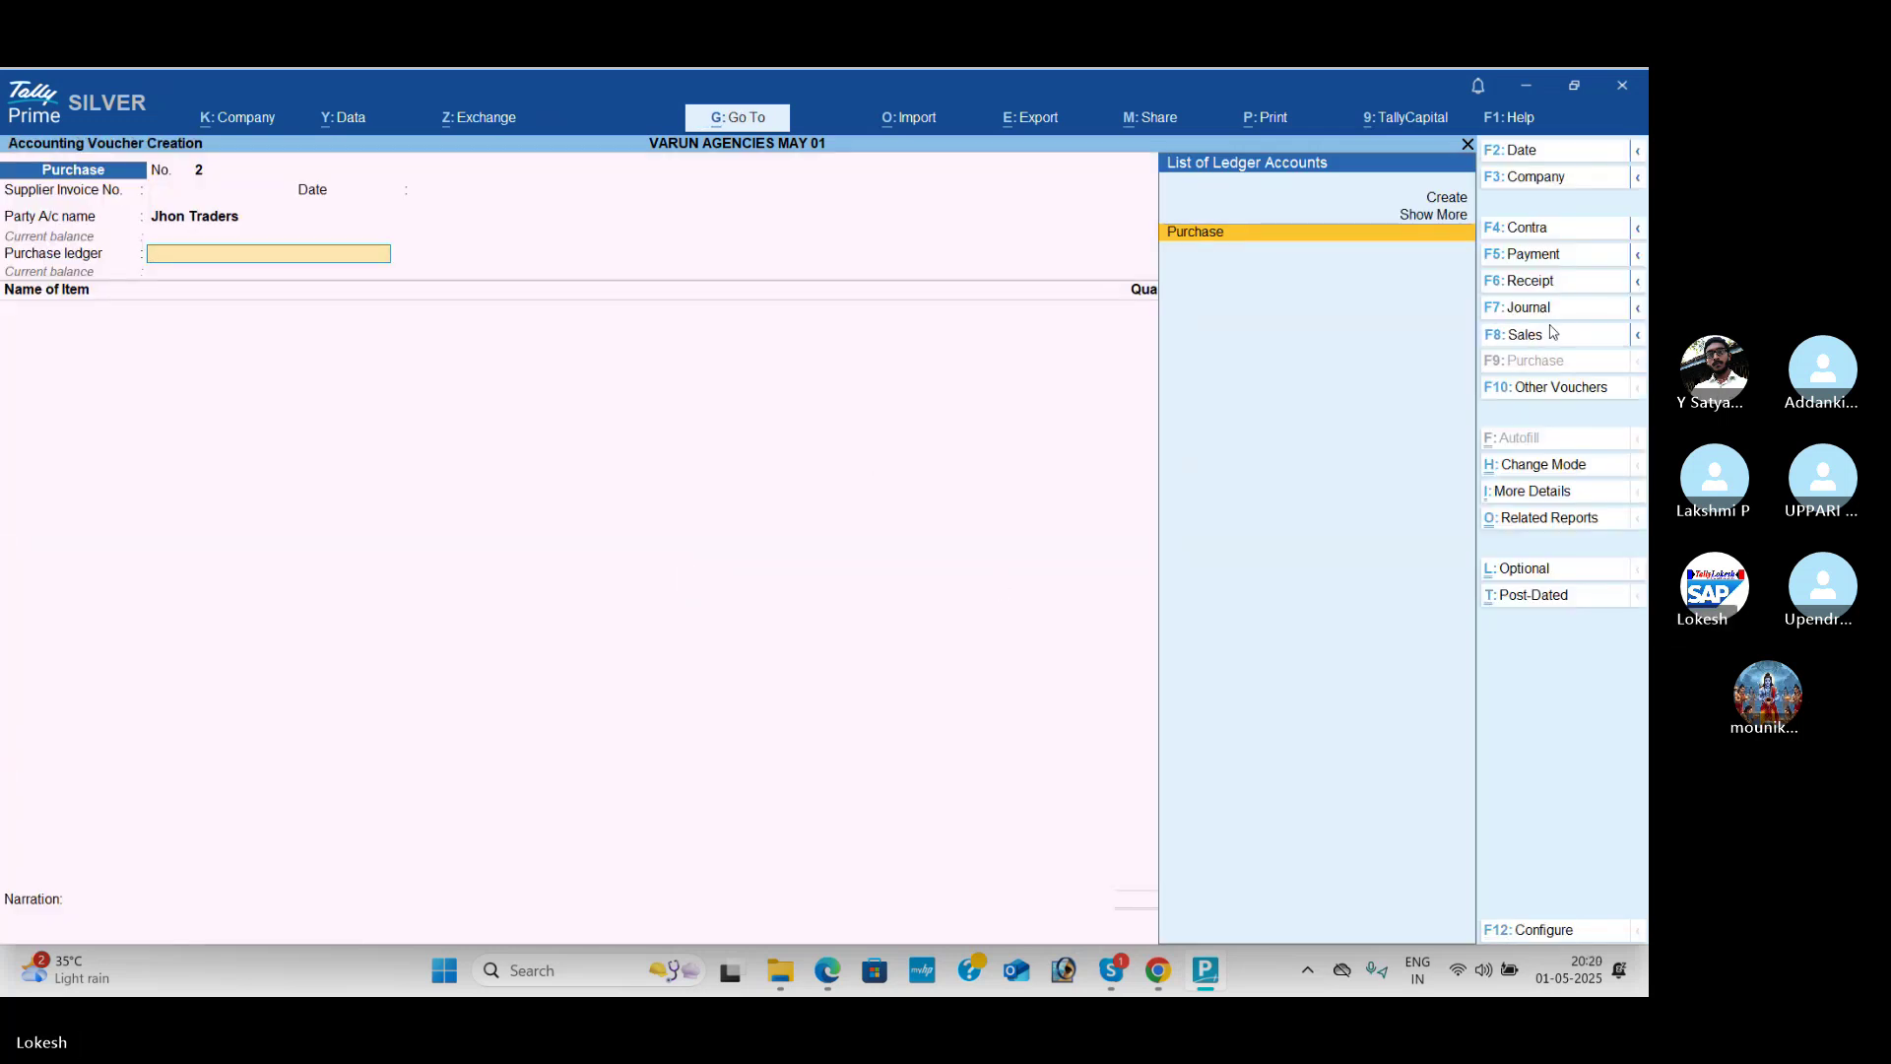
Step: Switch the voucher from Purchase to Sales and go back to its price level
{"action": "left_click", "coordinate": [1536, 340]}
{"action": "key", "text": "shift+Tab"}
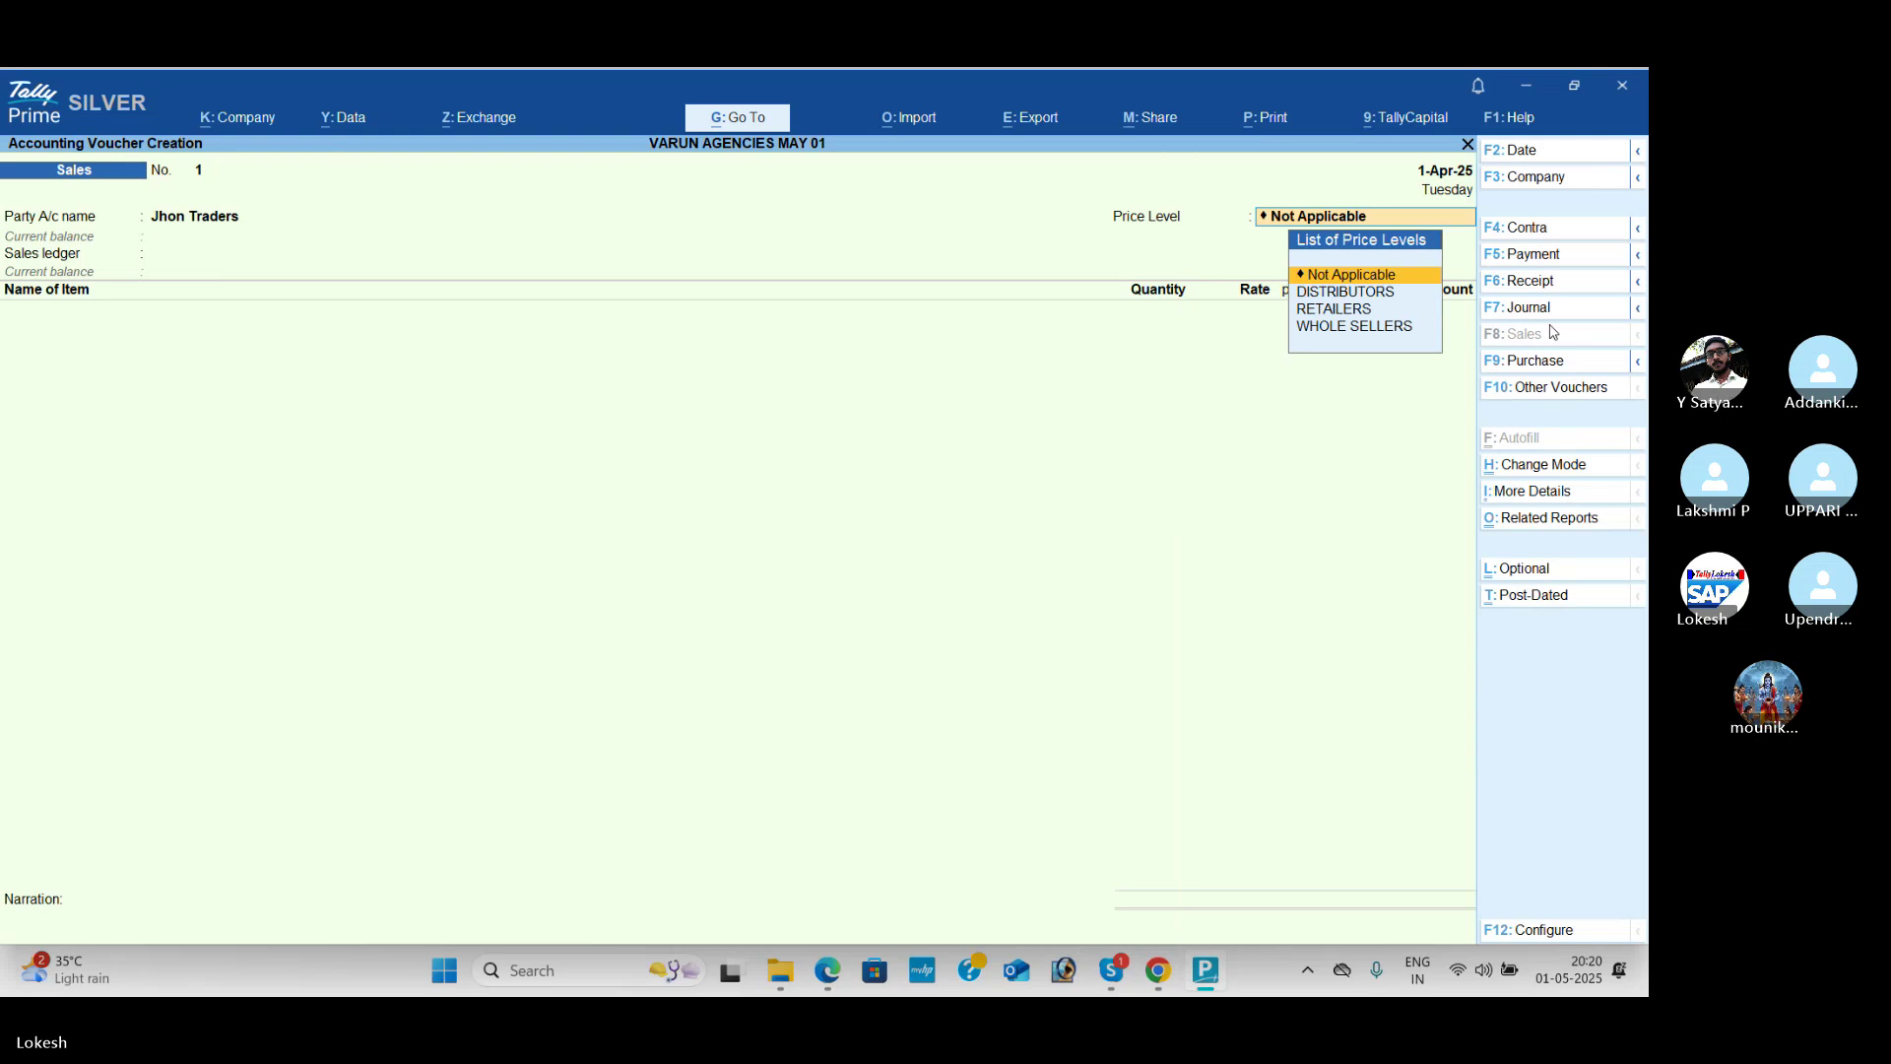
{"action": "key", "text": "shift+Tab"}
{"action": "key", "text": "ctrl+Return"}
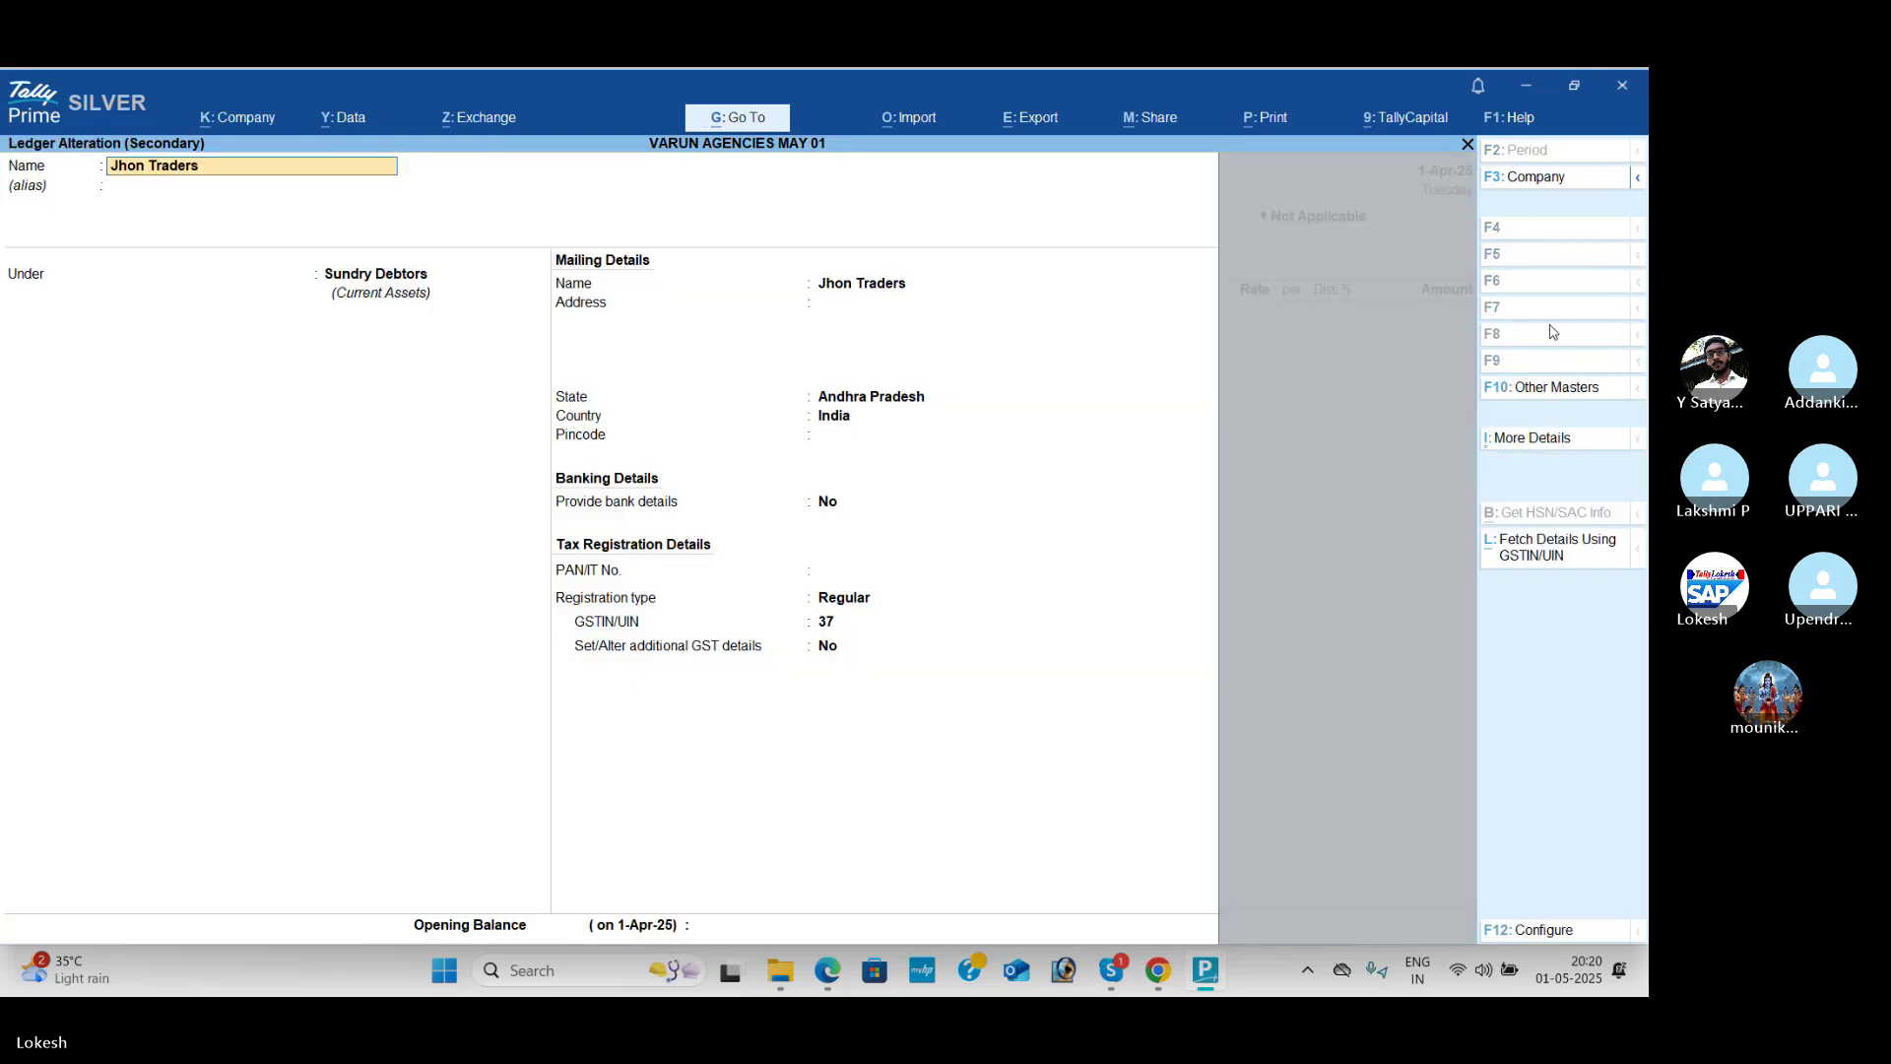
{"action": "key", "text": "Escape"}
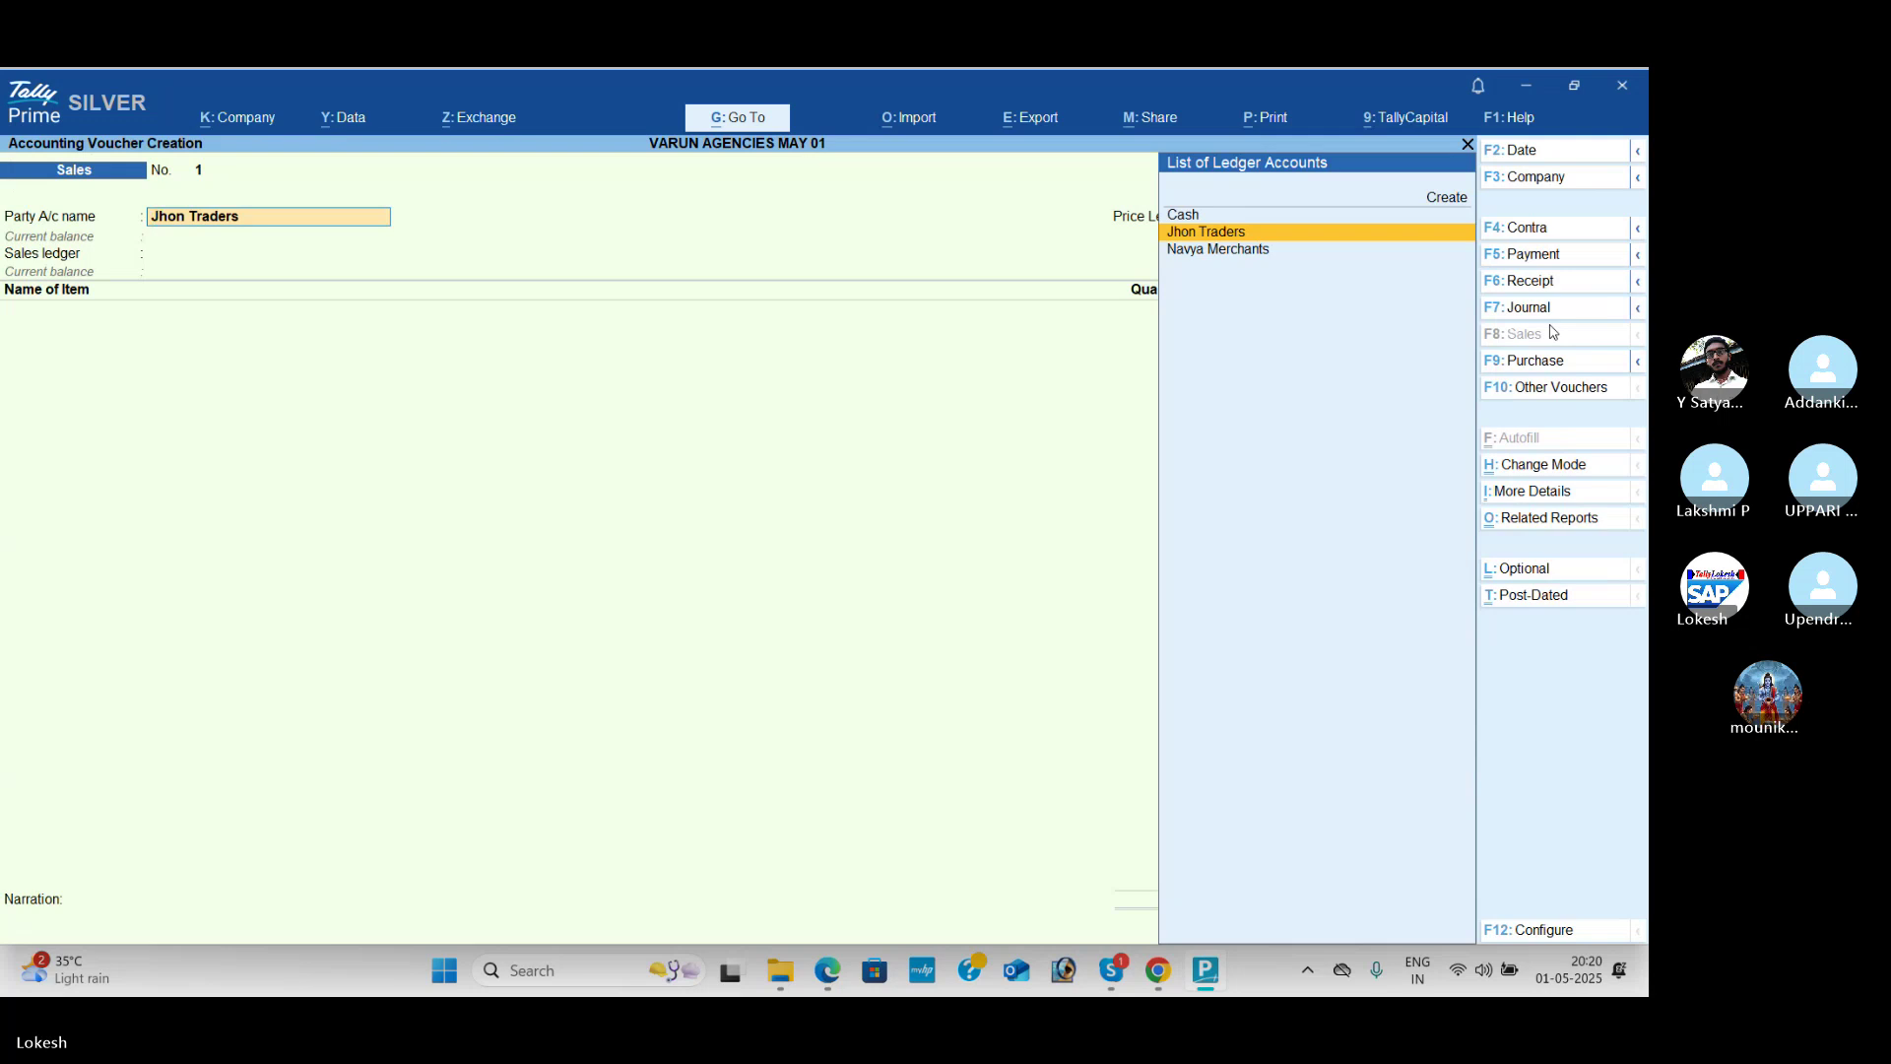
Step: Confirm Jhon Traders as the sales party, accept the party details, and set the price level to RETAILERS
{"action": "key", "text": "Return"}
{"action": "key", "text": "Return"}
{"action": "key", "text": "ctrl+a"}
{"action": "key", "text": "ctrl+a"}
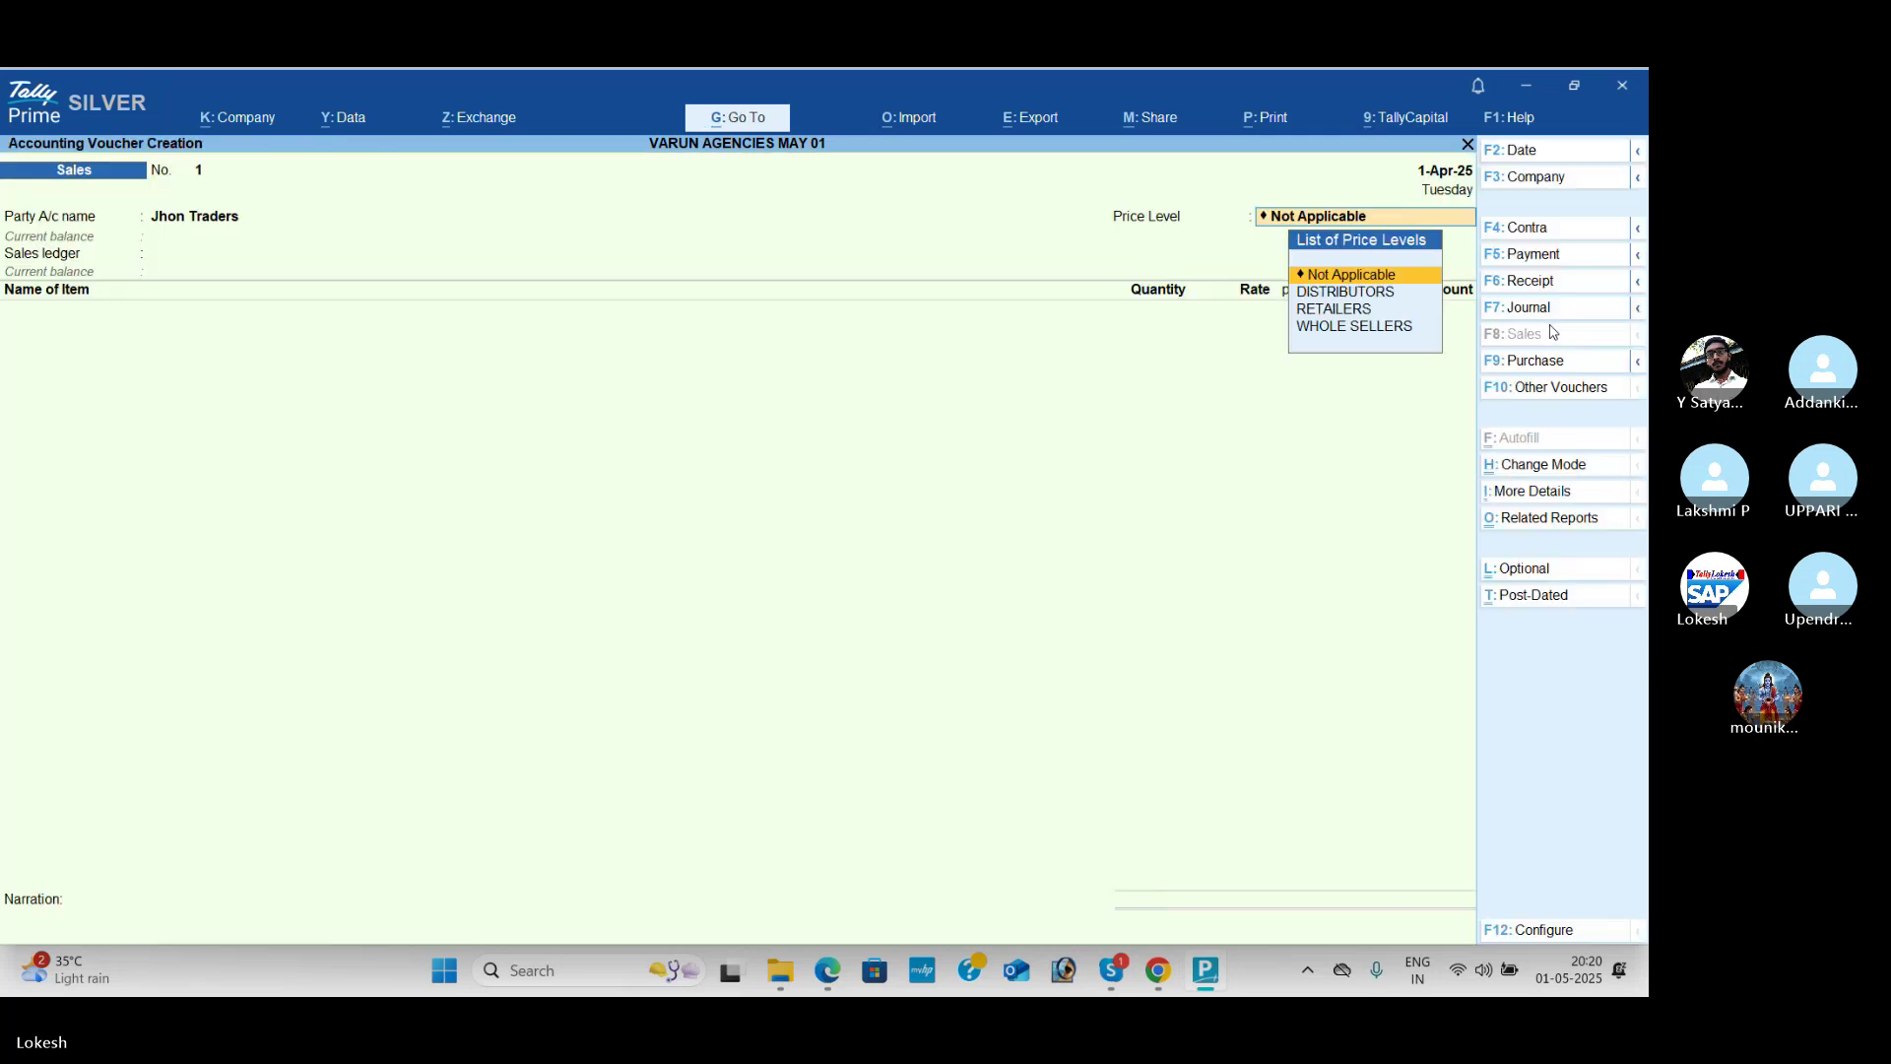
{"action": "key", "text": "Return"}
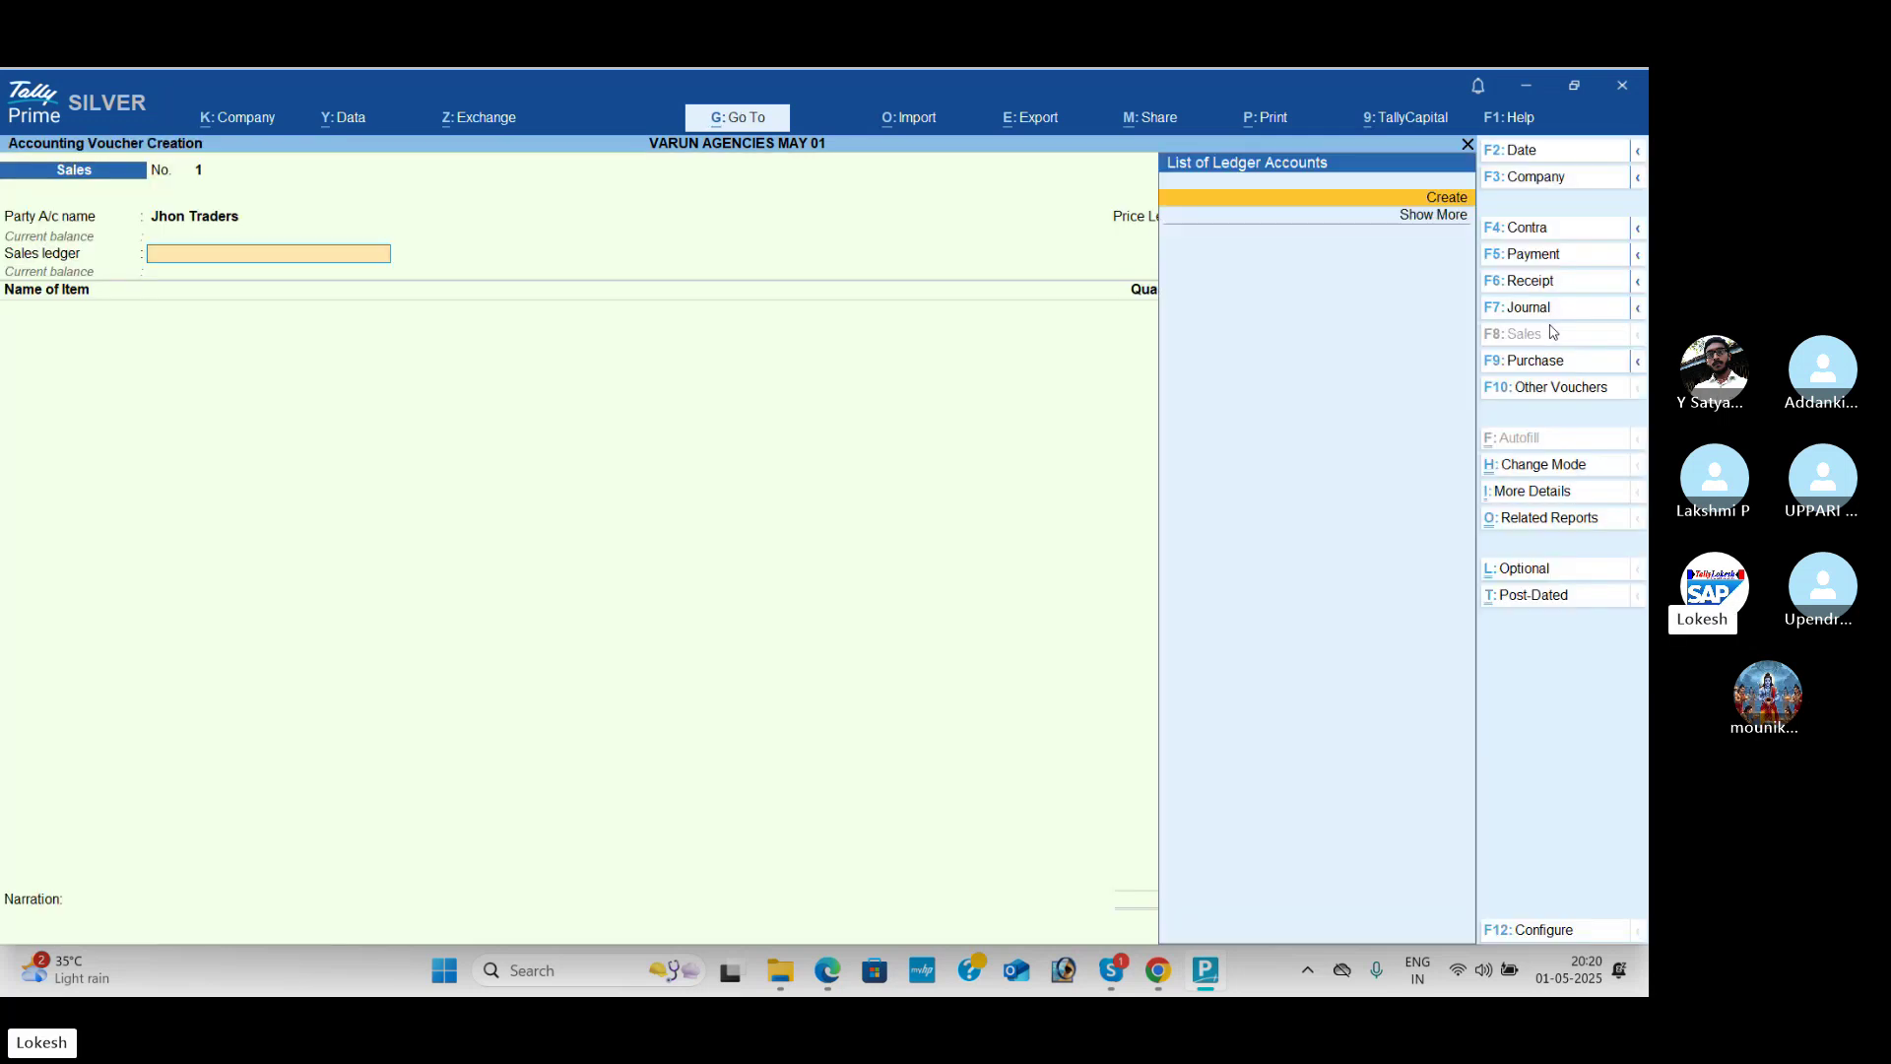
{"action": "key", "text": "BackSpace"}
{"action": "key", "text": "Down"}
{"action": "key", "text": "Down"}
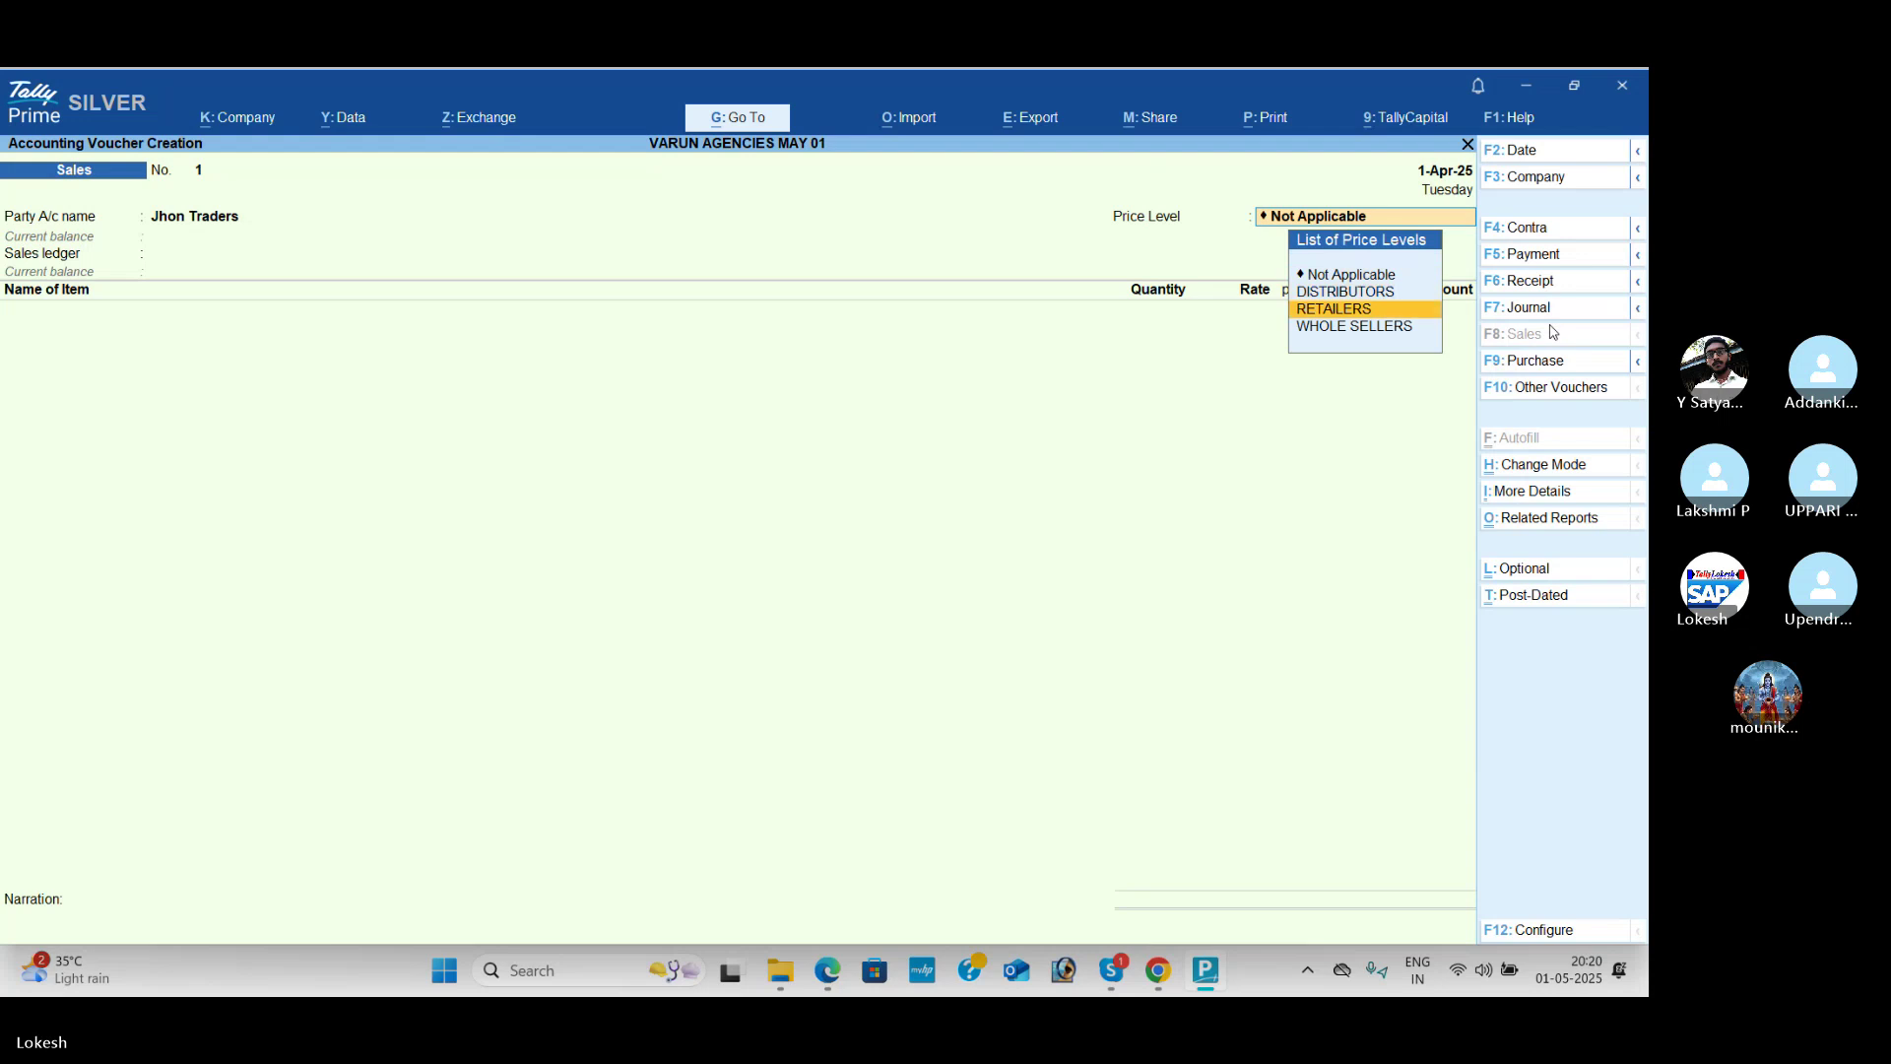
{"action": "key", "text": "Return"}
Step: Create a Sales ledger under Sales Accounts with Goods as the type of supply, and use it as the voucher's sales ledger
{"action": "key", "text": "alt+c"}
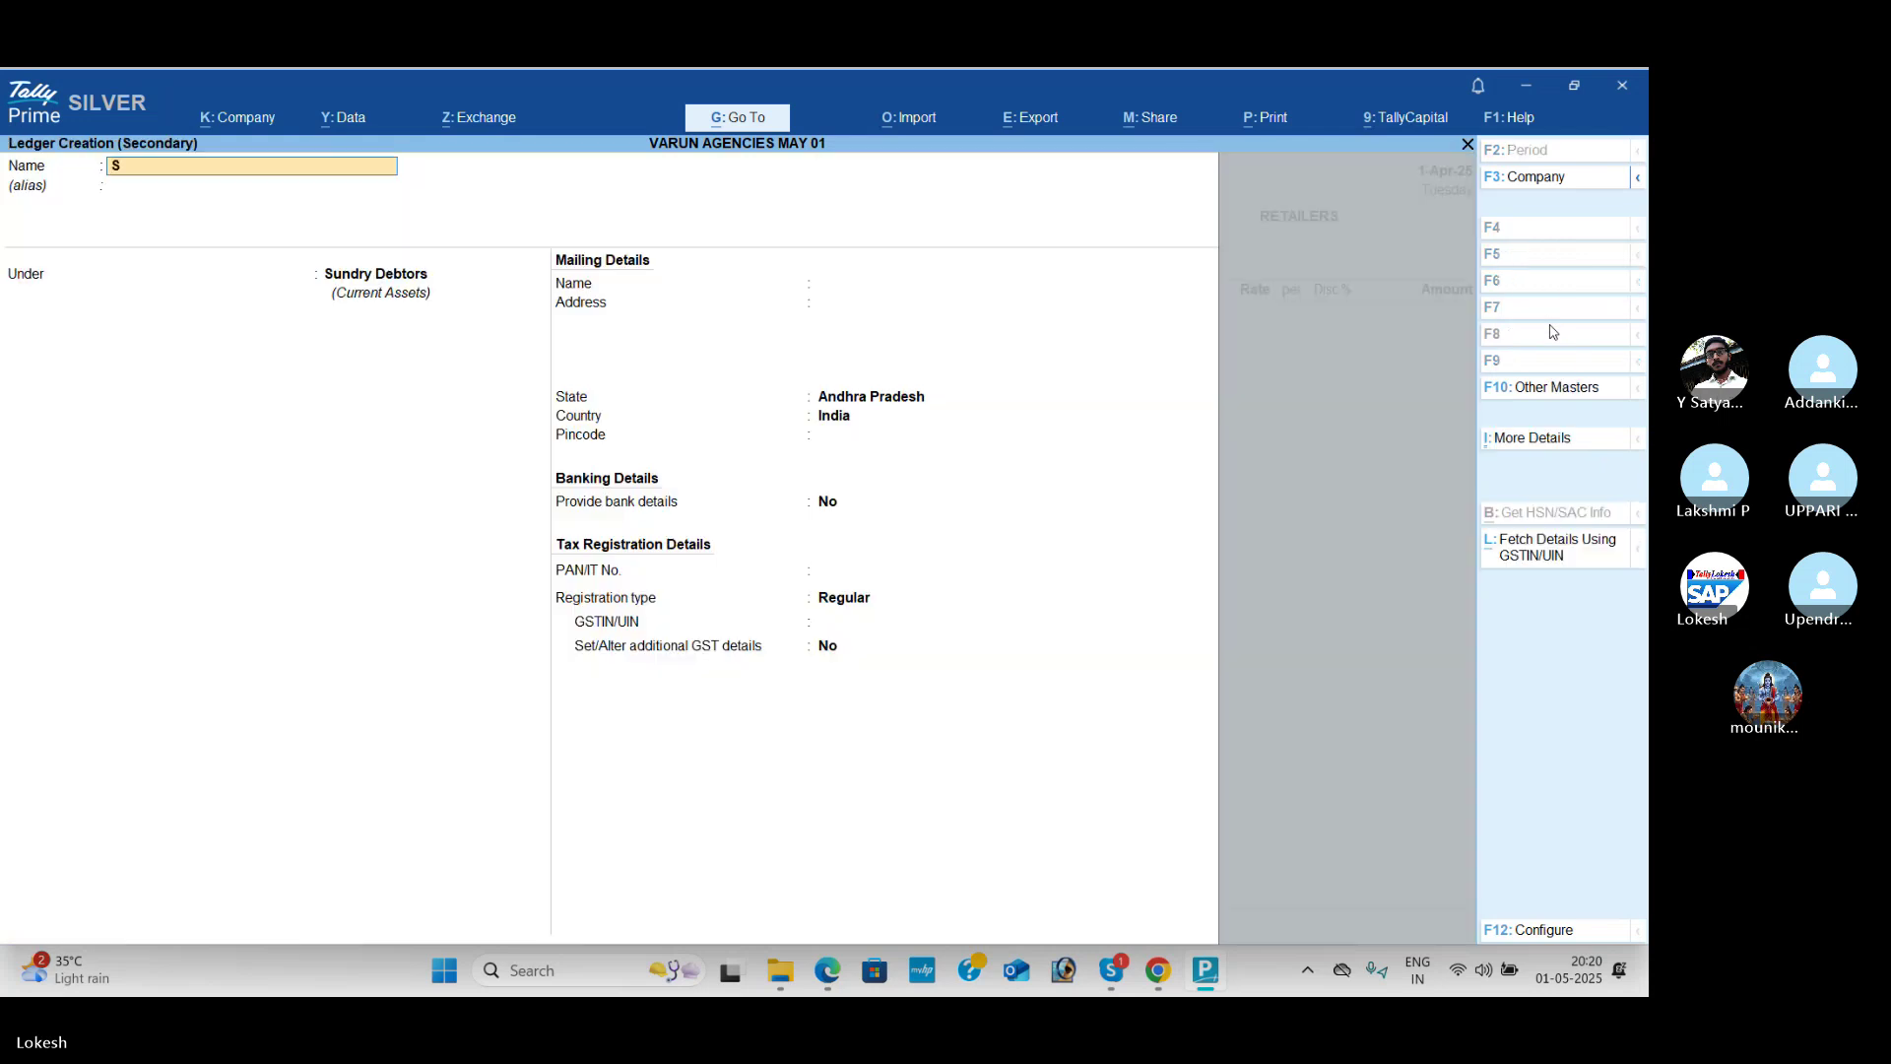
{"action": "type", "text": "Sales"}
{"action": "key", "text": "Return"}
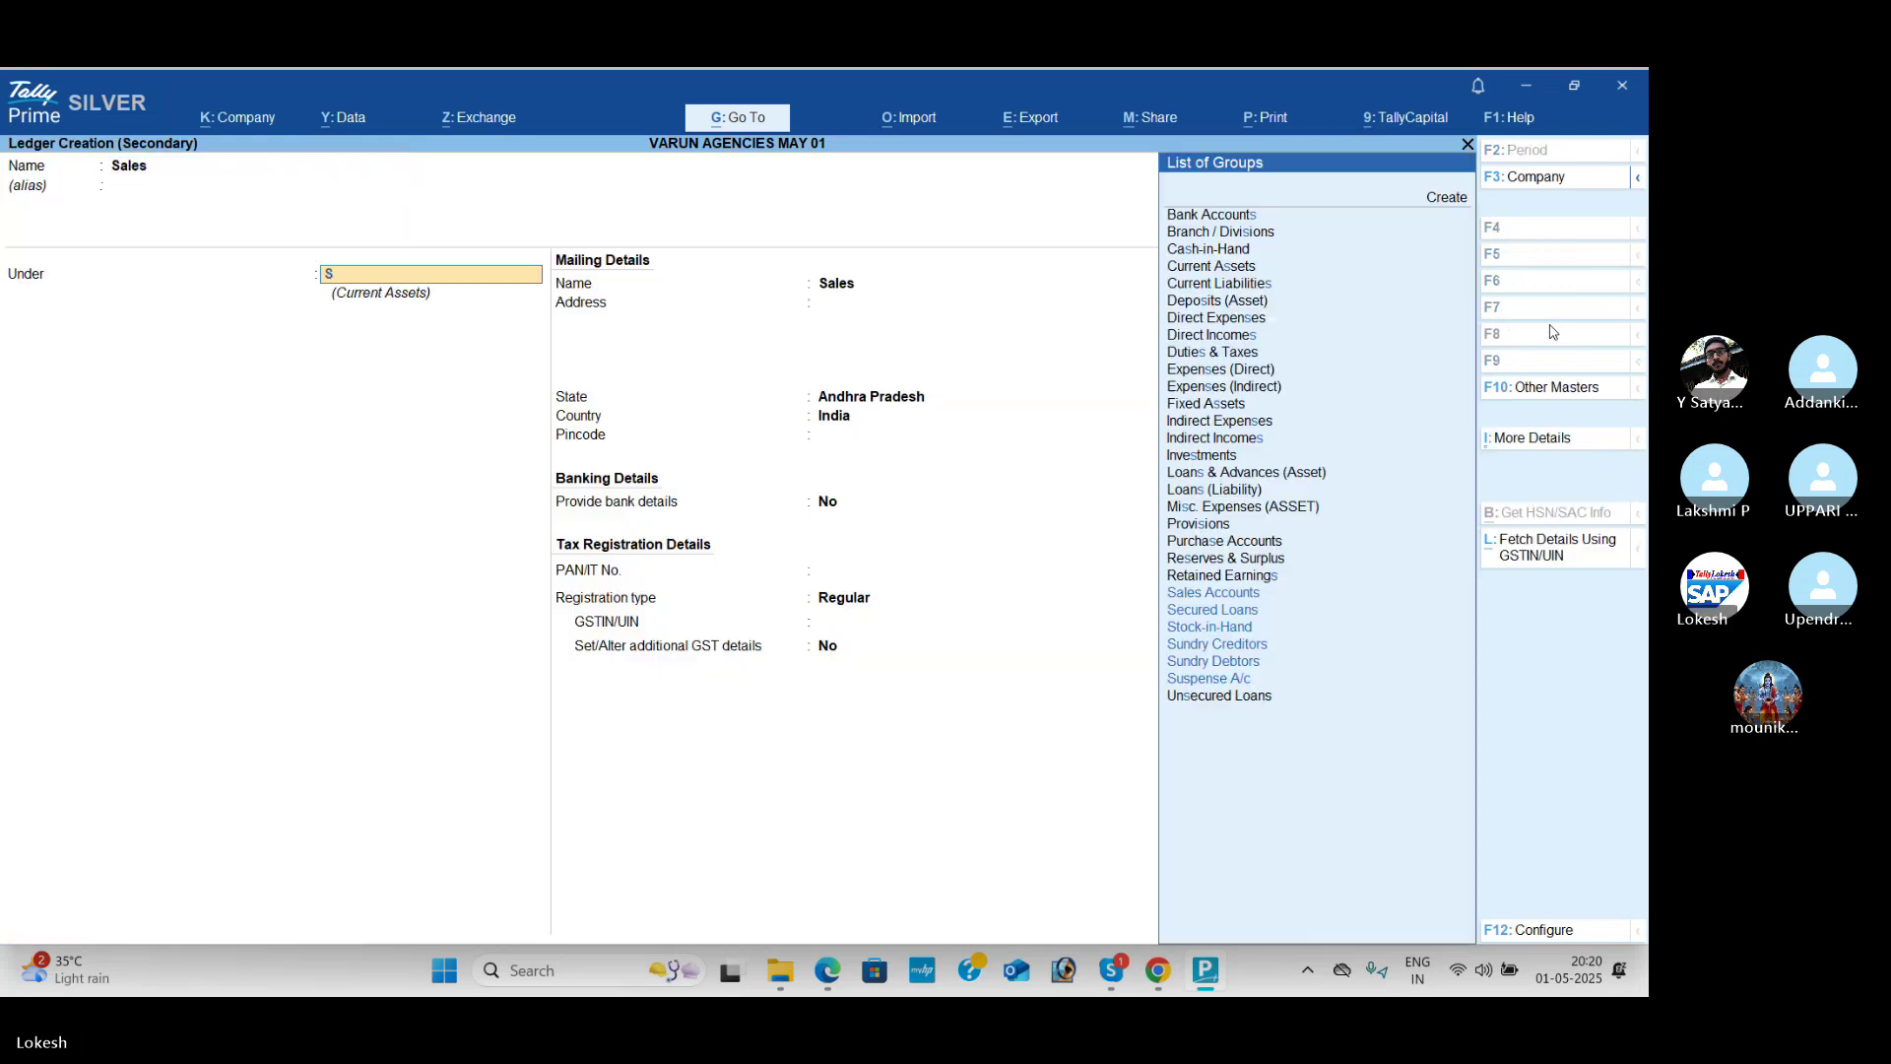
{"action": "type", "text": "sa"}
{"action": "key", "text": "Return"}
{"action": "key", "text": "Return"}
{"action": "key", "text": "Return"}
{"action": "key", "text": "Return"}
{"action": "key", "text": "Return"}
{"action": "key", "text": "Return"}
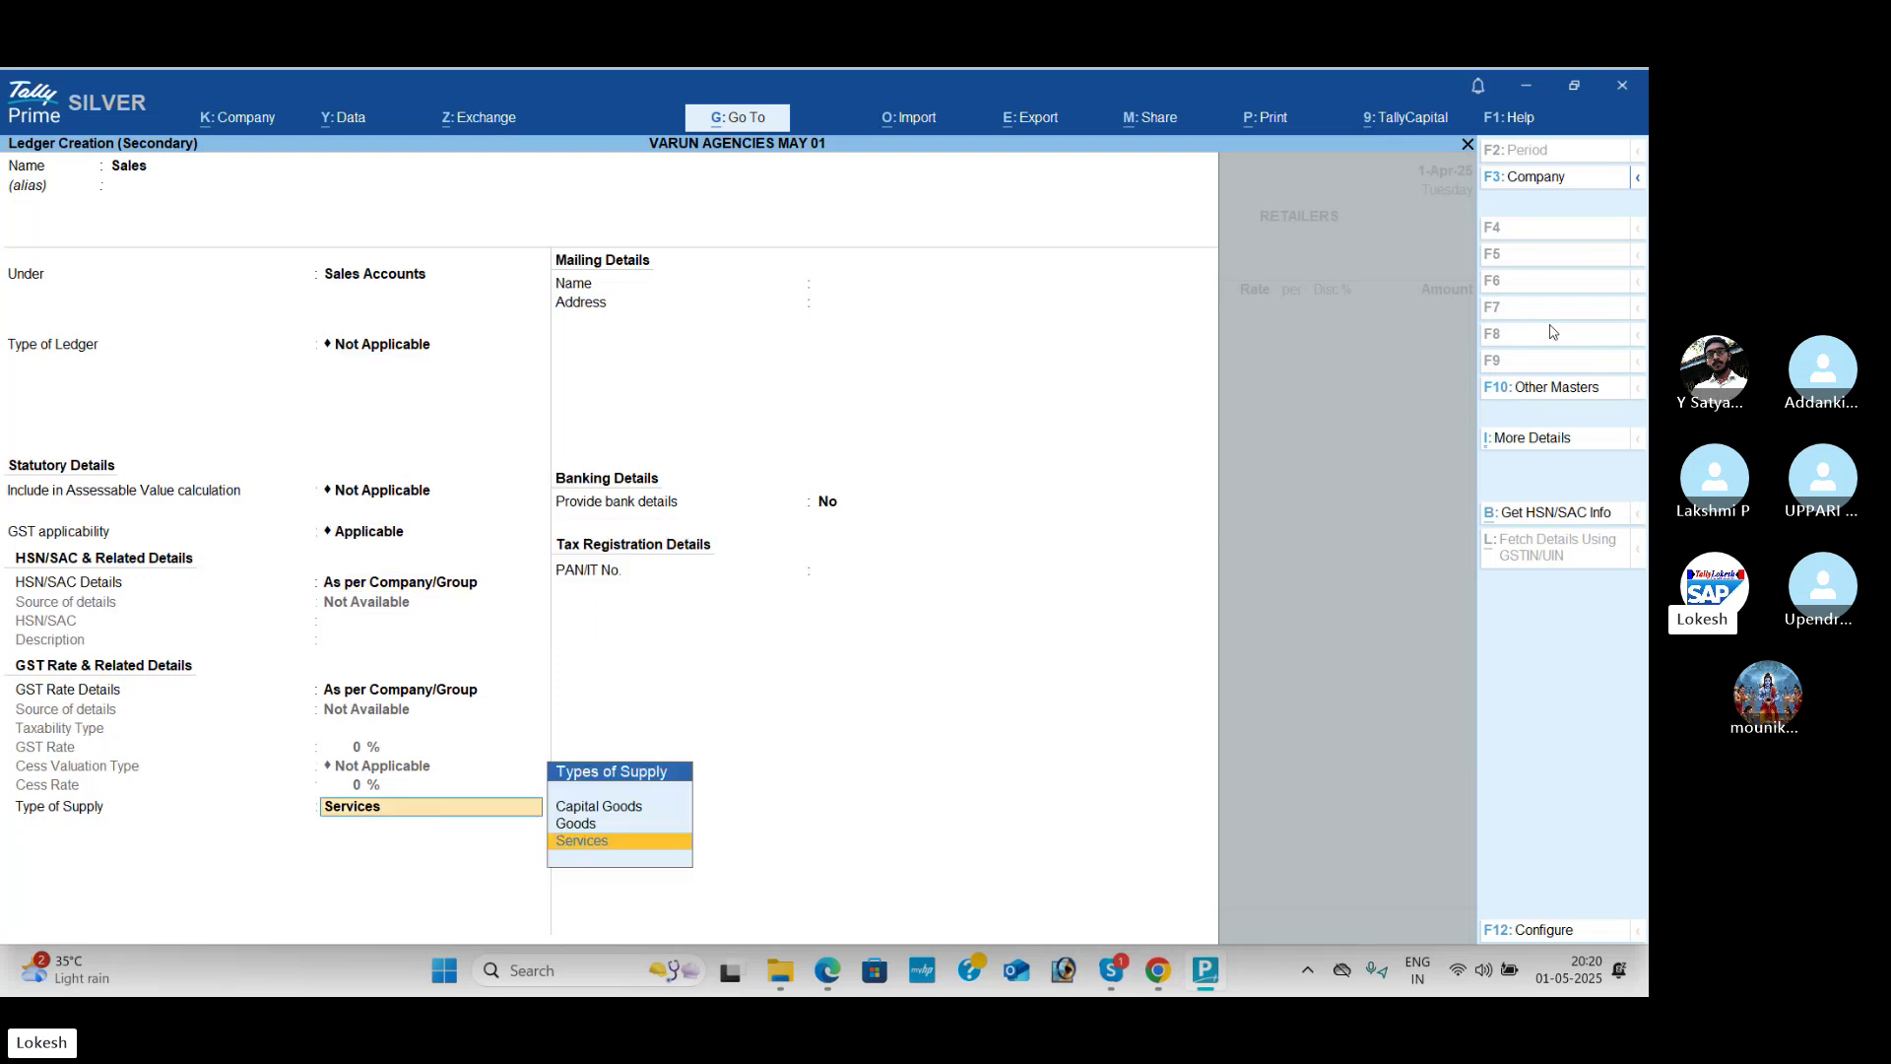
{"action": "key", "text": "Up"}
{"action": "key", "text": "Return"}
{"action": "key", "text": "ctrl+a"}
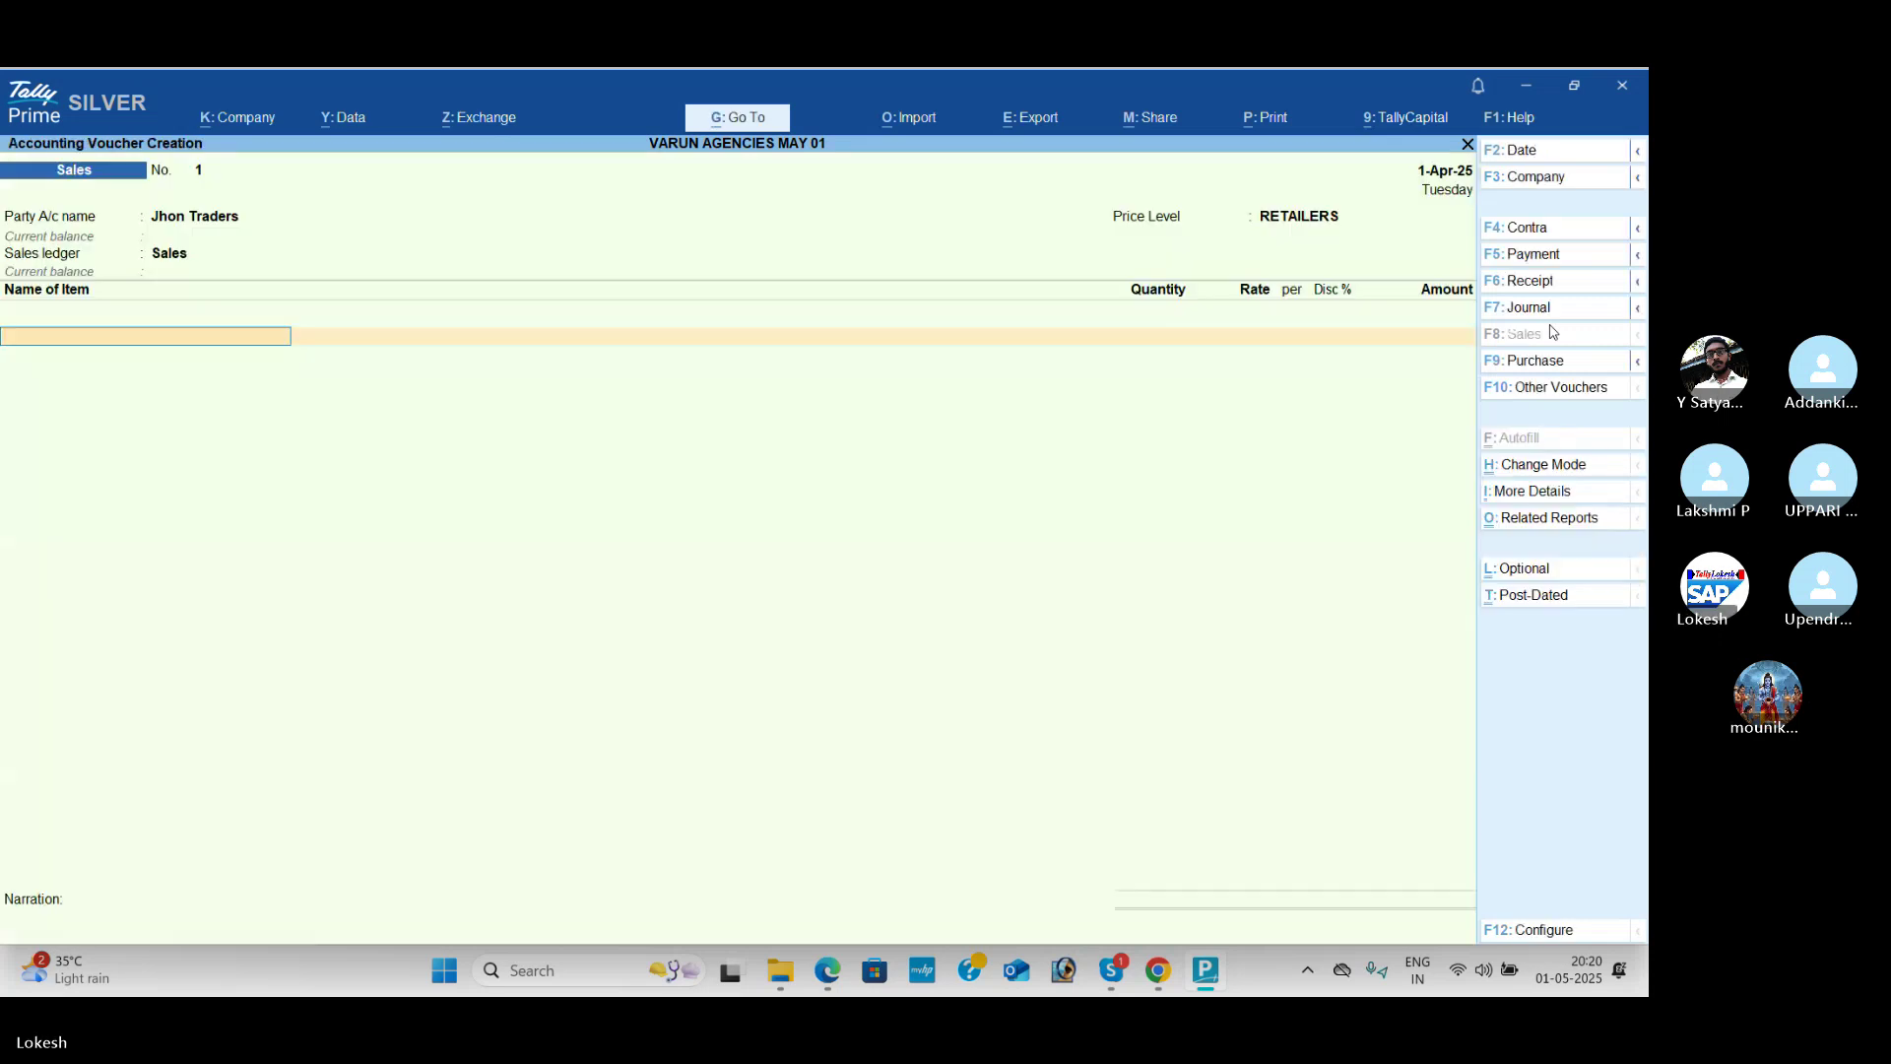
Step: Check the exercise's item list and add Fruit Butter Jam to the sale with a quantity of 5 pk
{"action": "key", "text": "alt+Tab"}
{"action": "key", "text": "alt+Tab"}
{"action": "type", "text": "f"}
{"action": "key", "text": "Return"}
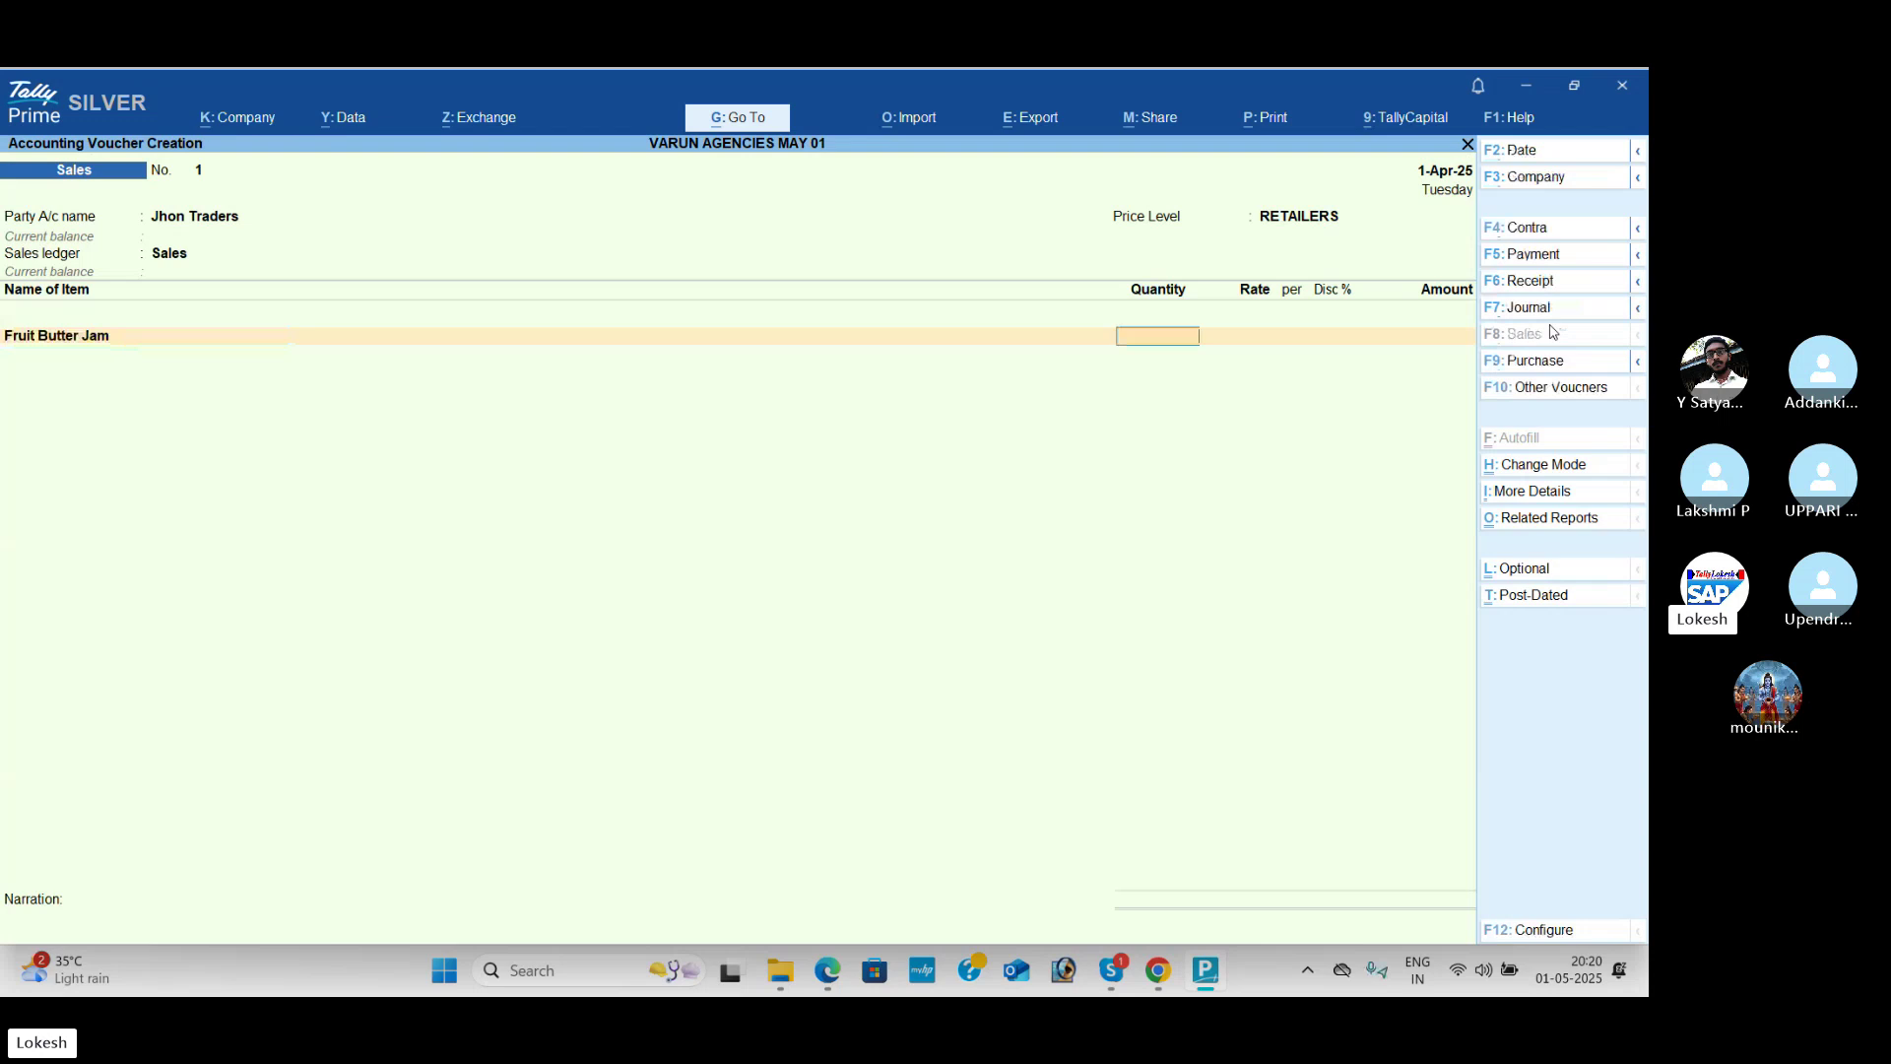
{"action": "key", "text": "Return"}
{"action": "key", "text": "Return"}
{"action": "key", "text": "Return"}
{"action": "key", "text": "Return"}
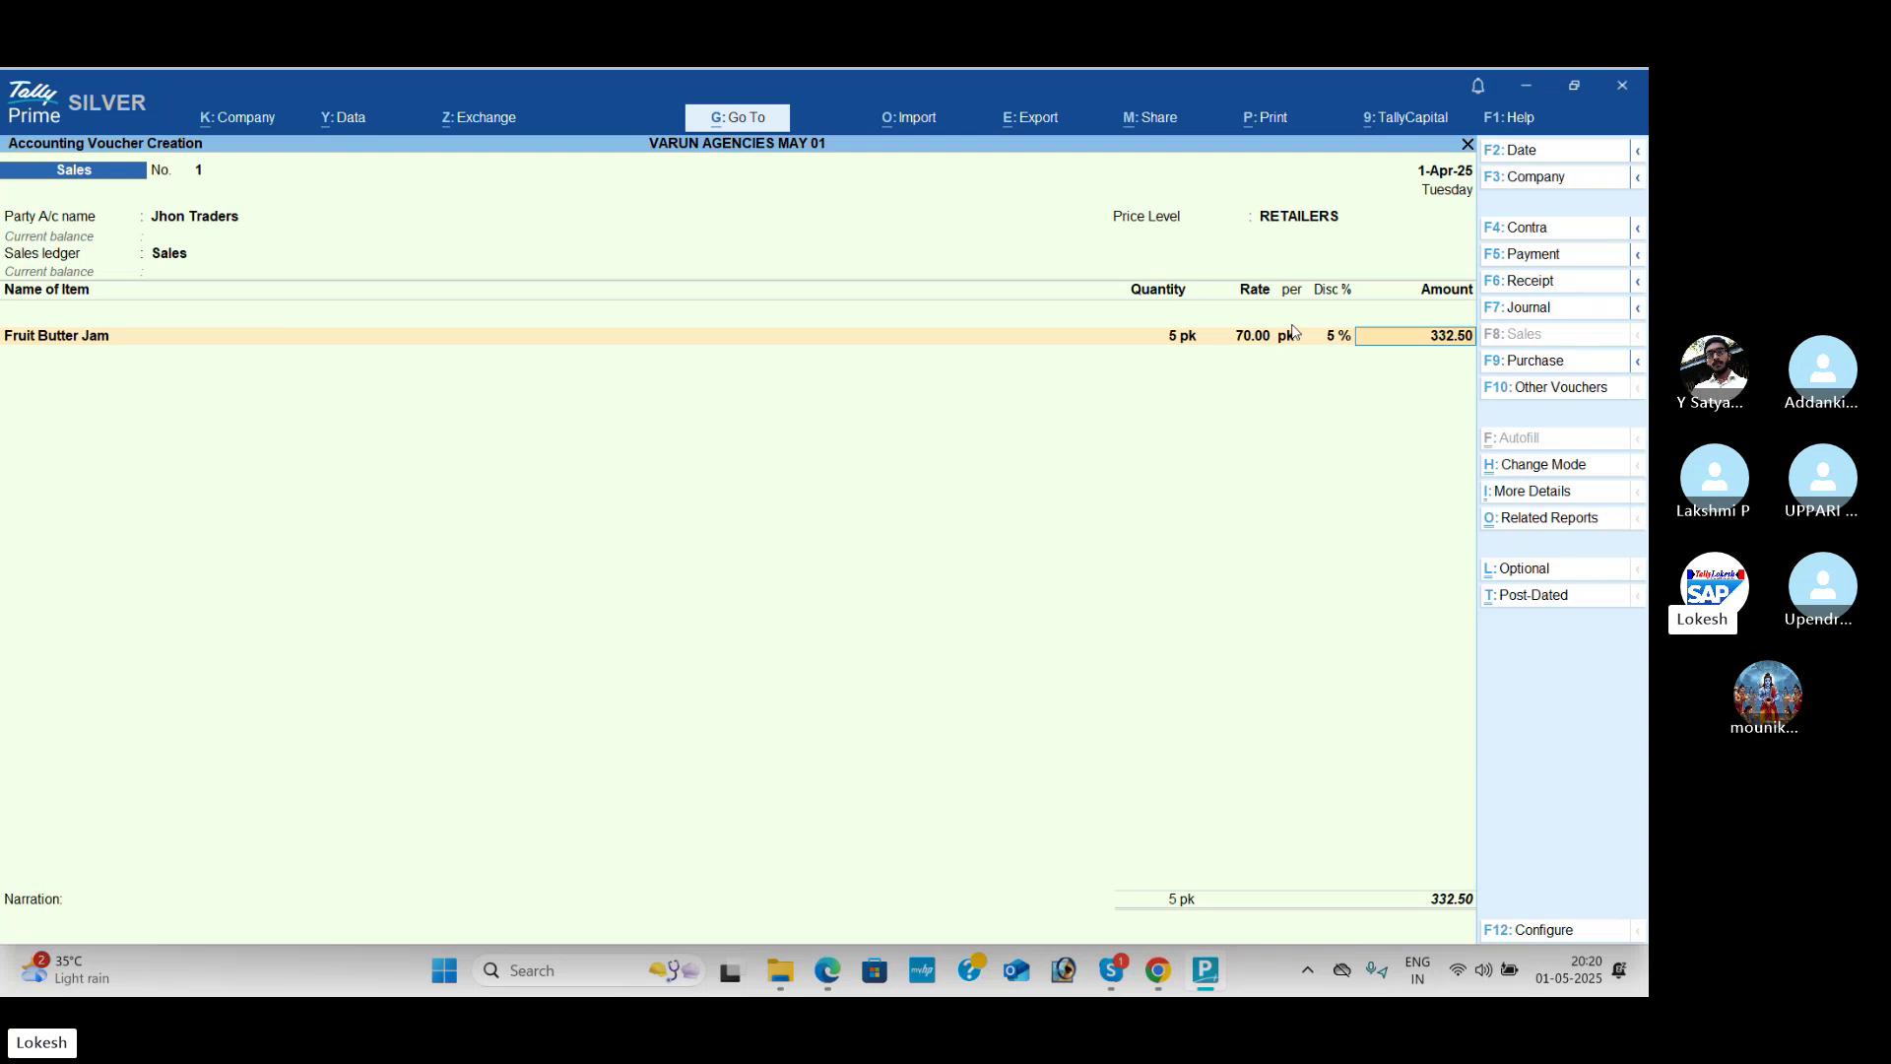
Step: Set the Fruit Butter Jam quantity to 20 pk and continue to the next item line
{"action": "key", "text": "BackSpace"}
{"action": "type", "text": "20"}
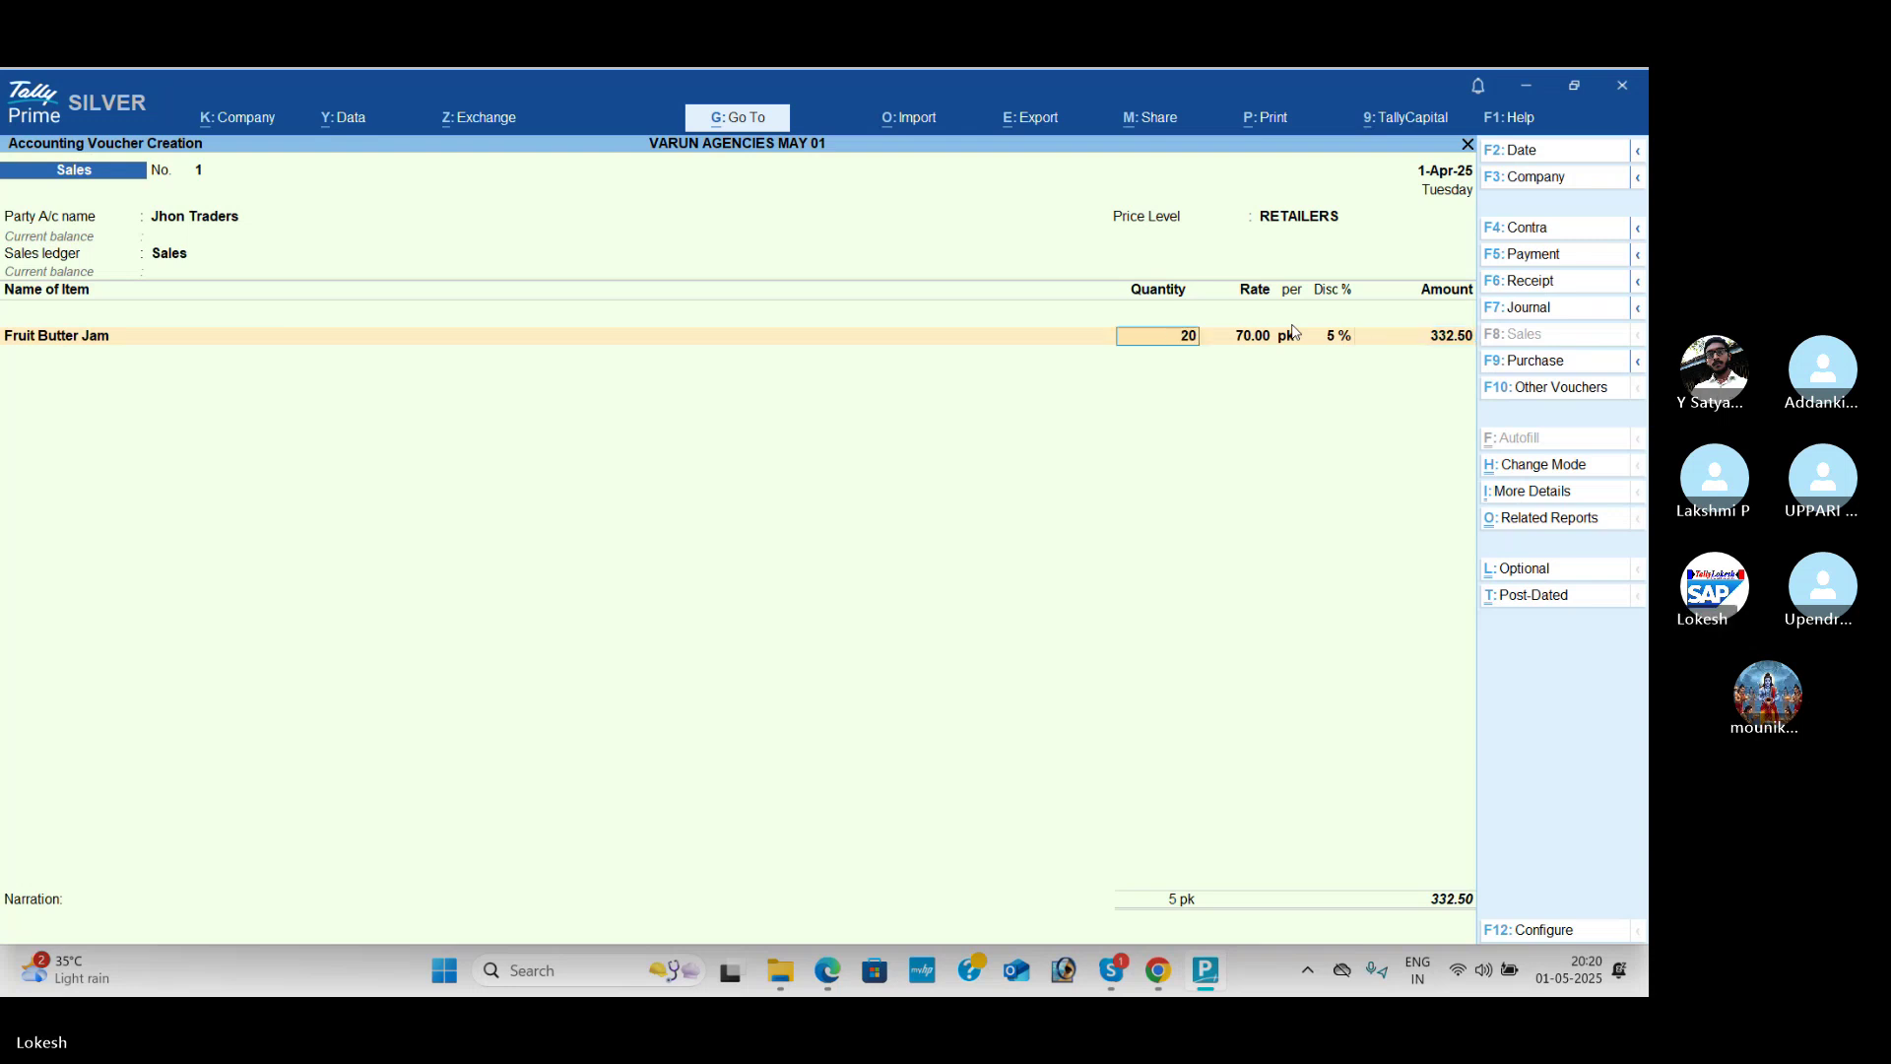
{"action": "key", "text": "Return"}
{"action": "key", "text": "Return"}
{"action": "key", "text": "Return"}
{"action": "key", "text": "Return"}
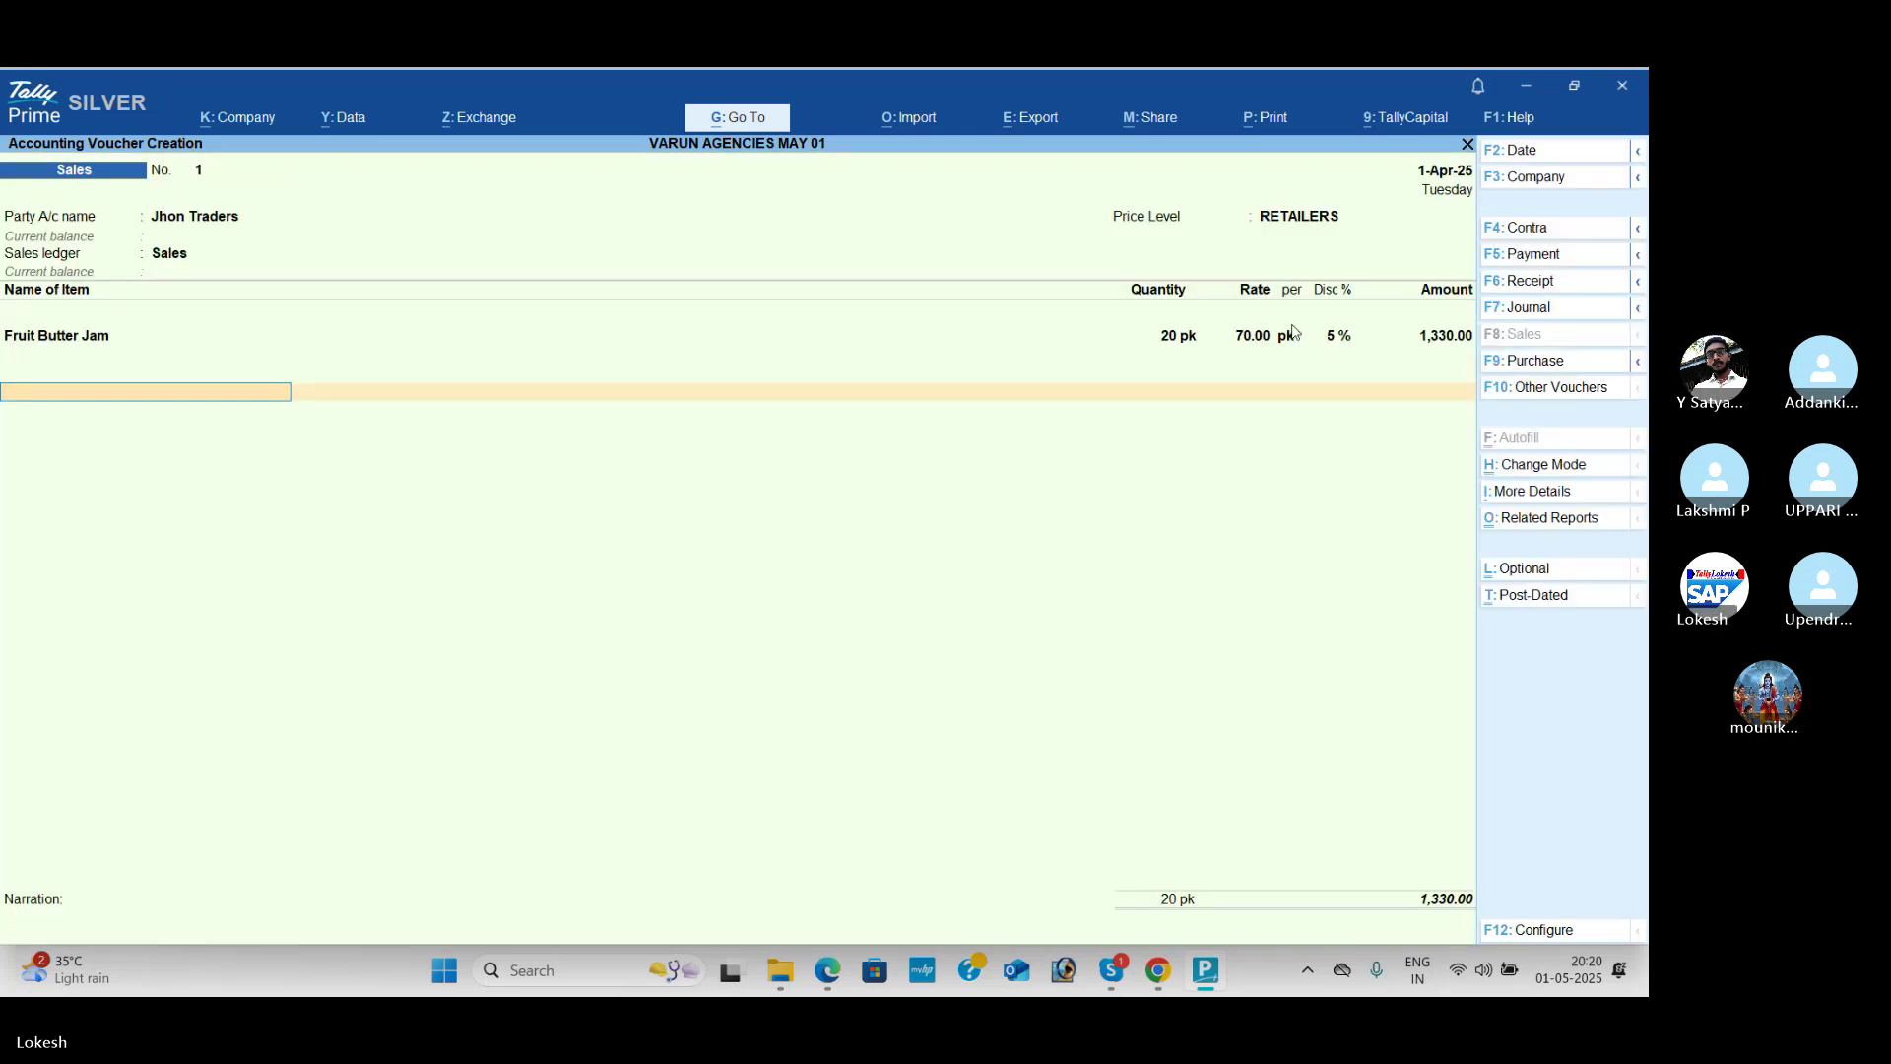
{"action": "key", "text": "BackSpace"}
{"action": "key", "text": "Return"}
{"action": "key", "text": "Return"}
{"action": "key", "text": "Return"}
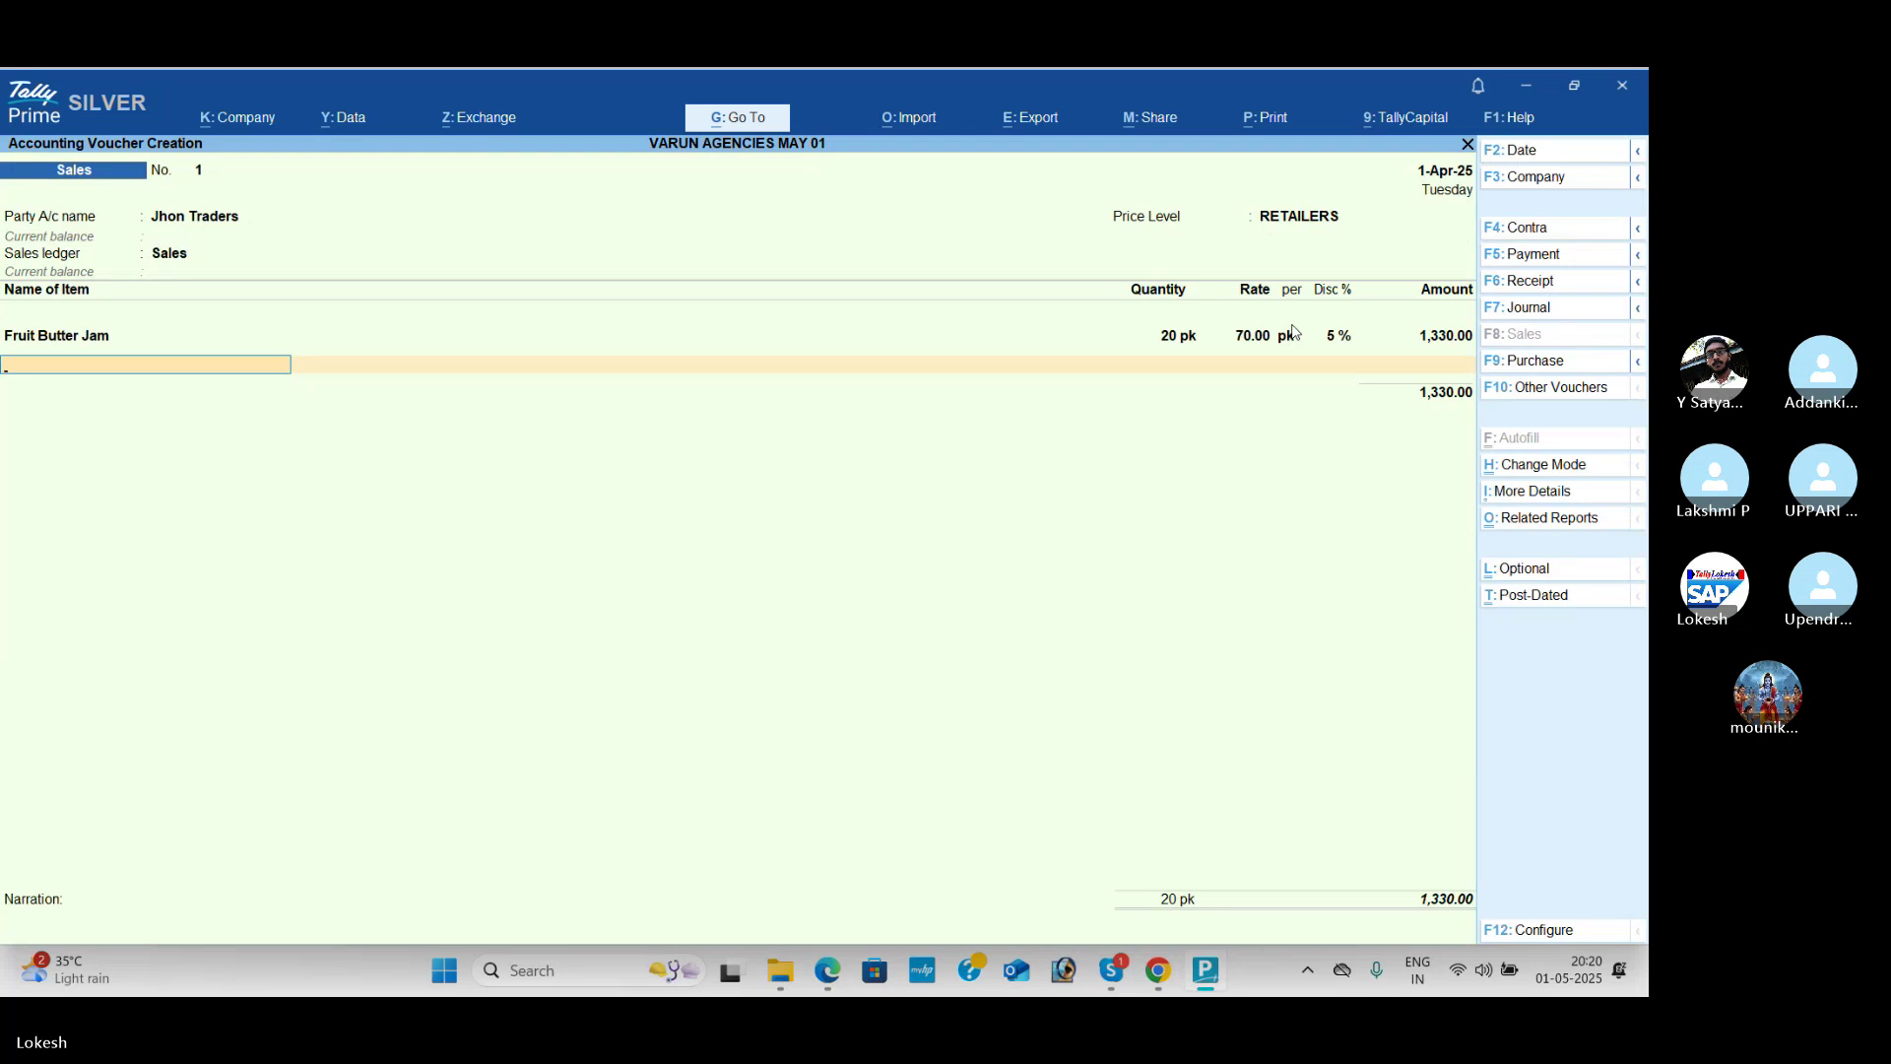
Step: Add Ayush Soap to the sale with a quantity of 50 nos, accepting the price list's rate and discount
{"action": "key", "text": "alt+Tab"}
{"action": "key", "text": "alt+Tab"}
{"action": "type", "text": "a"}
{"action": "key", "text": "Return"}
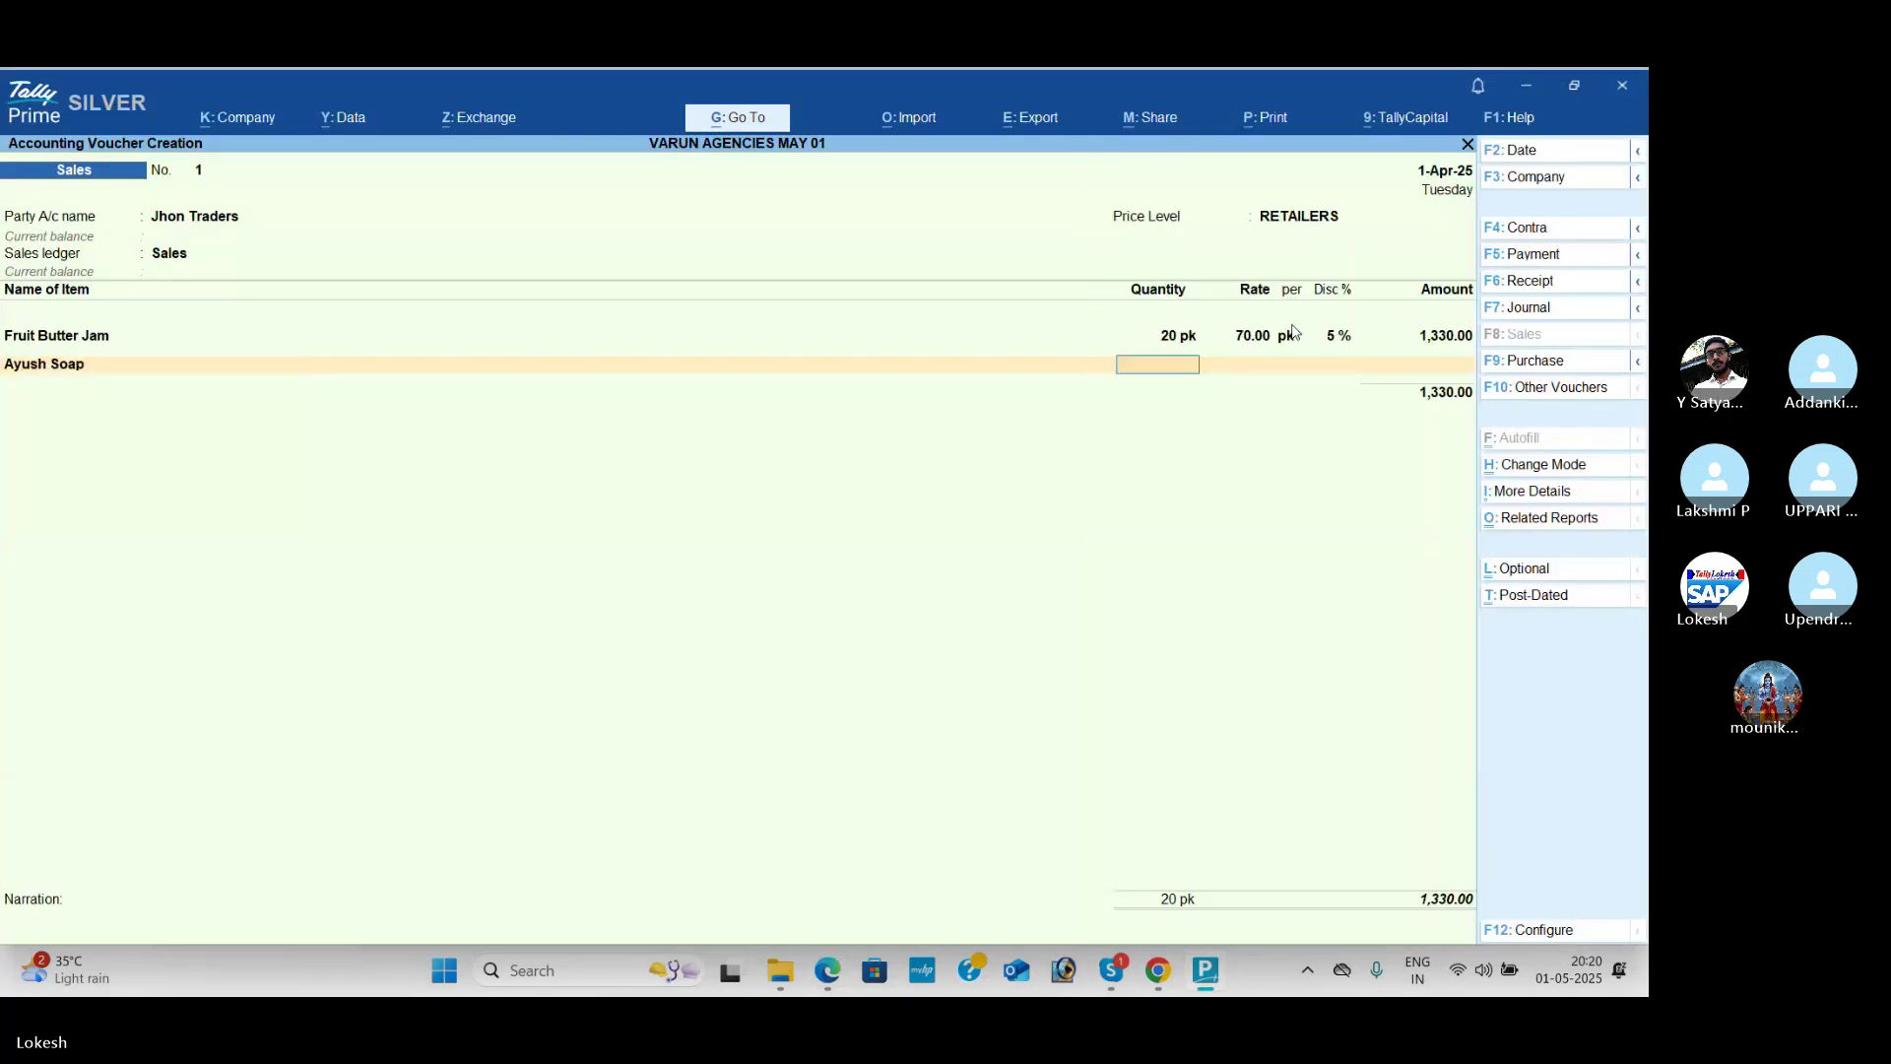
{"action": "key", "text": "alt+Tab"}
{"action": "key", "text": "alt+Tab"}
{"action": "type", "text": "50"}
{"action": "key", "text": "Return"}
{"action": "key", "text": "Return"}
{"action": "key", "text": "Return"}
{"action": "key", "text": "Return"}
{"action": "key", "text": "Return"}
{"action": "key", "text": "Return"}
{"action": "key", "text": "Return"}
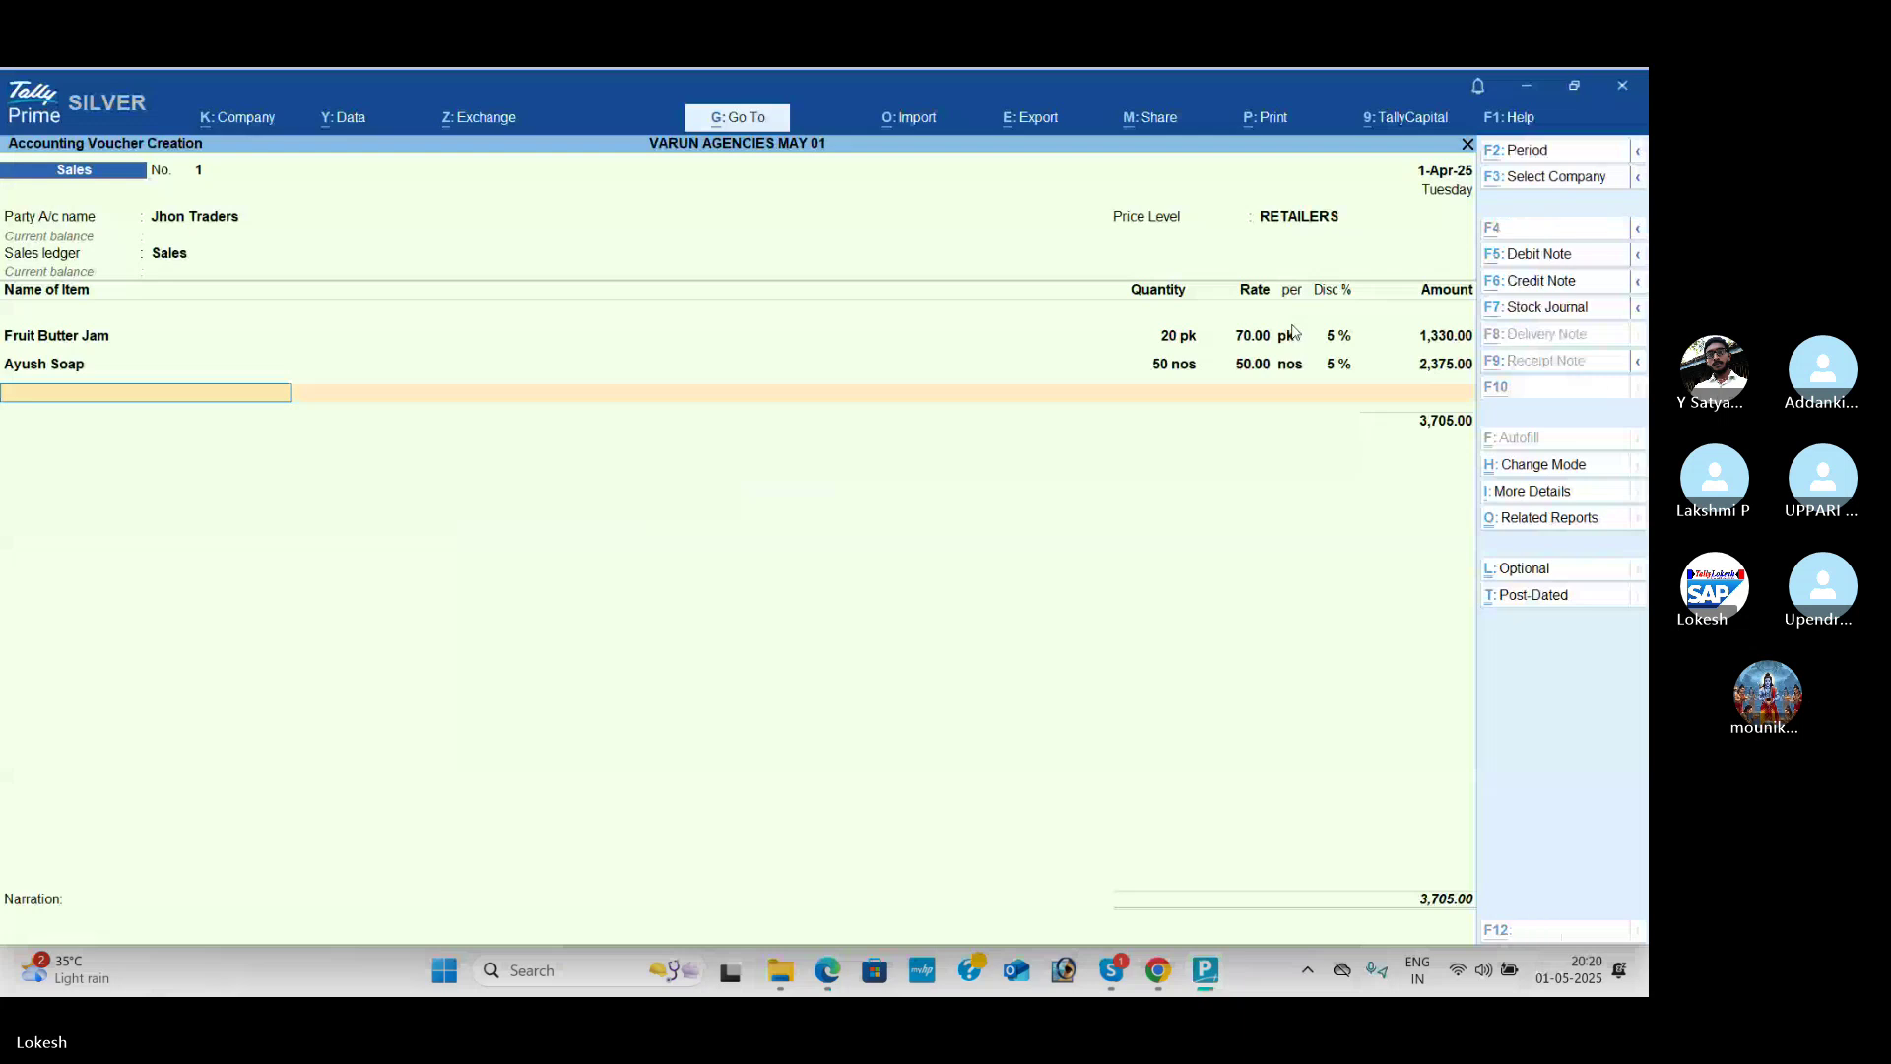
Step: Add Marrie Gold to the sale with a quantity of 30 nos, accepting the price list's rate and discount
{"action": "key", "text": "alt+Tab"}
{"action": "key", "text": "alt+Tab"}
{"action": "key", "text": "Return"}
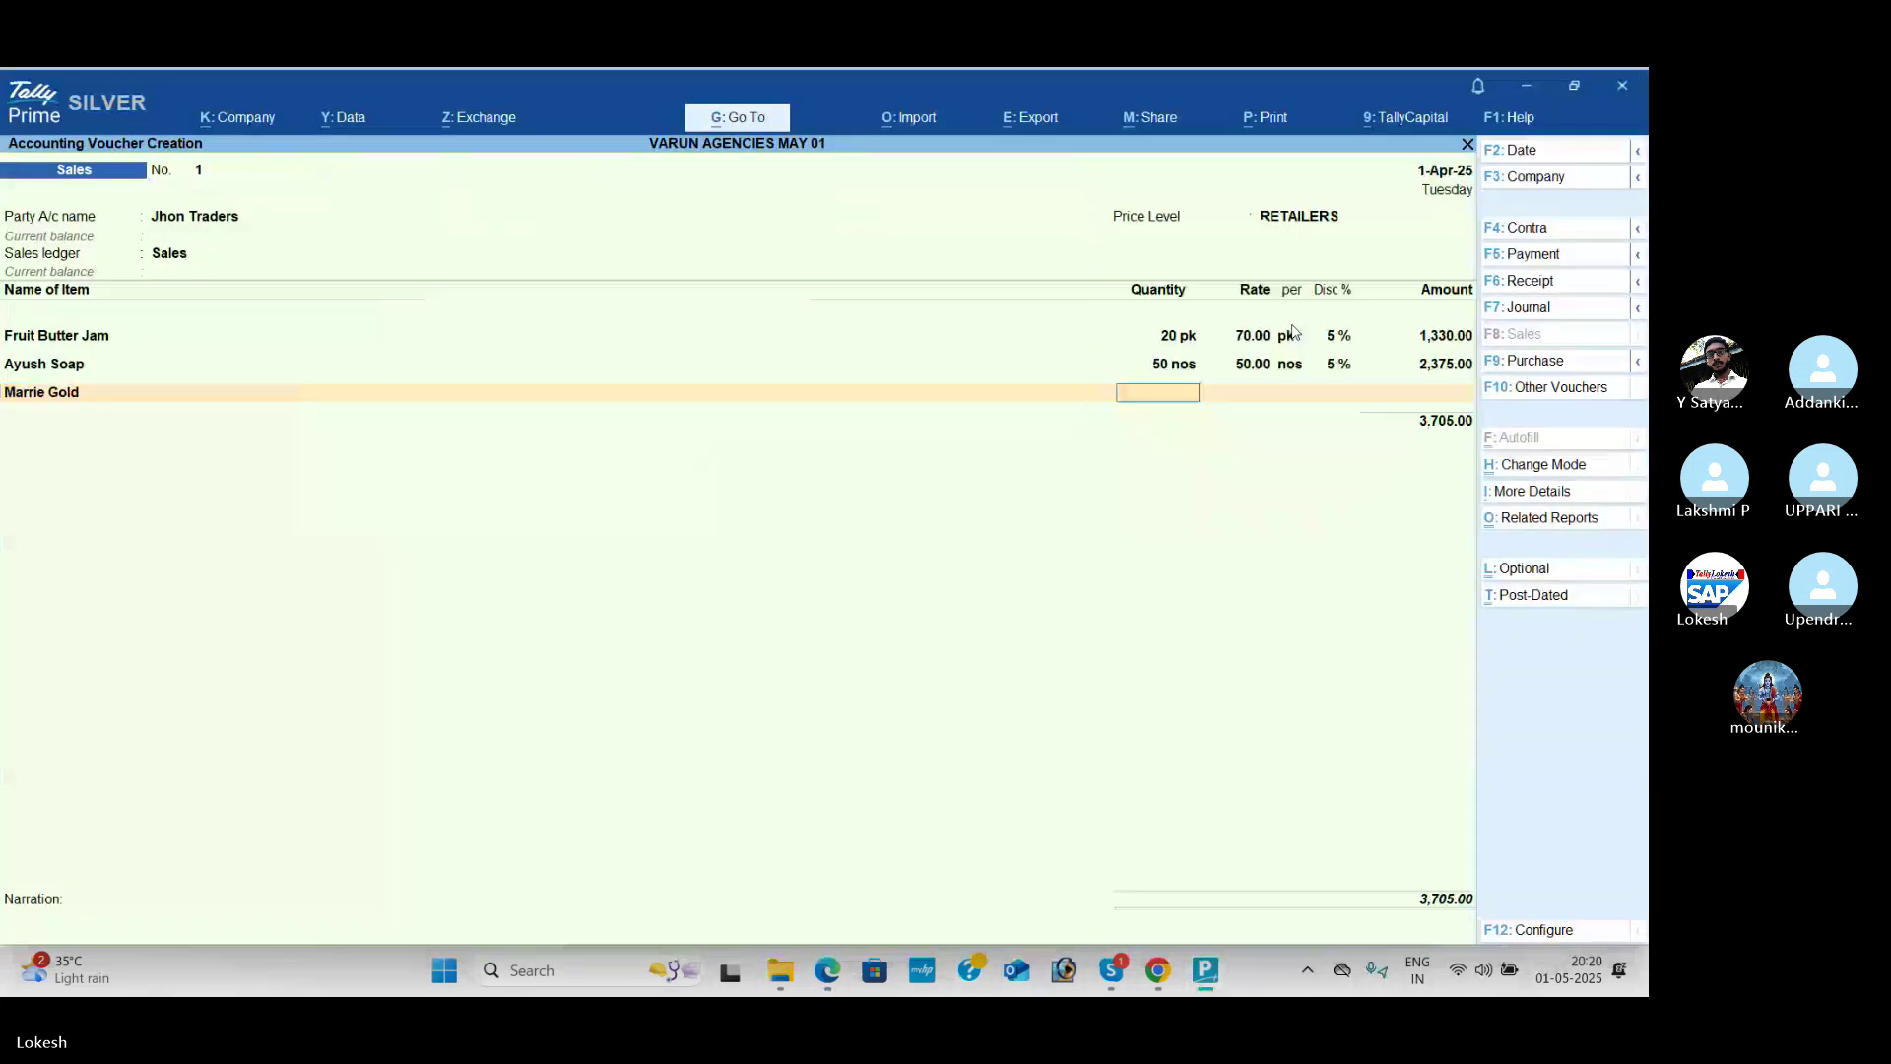
{"action": "key", "text": "alt+Tab"}
{"action": "key", "text": "alt+Tab"}
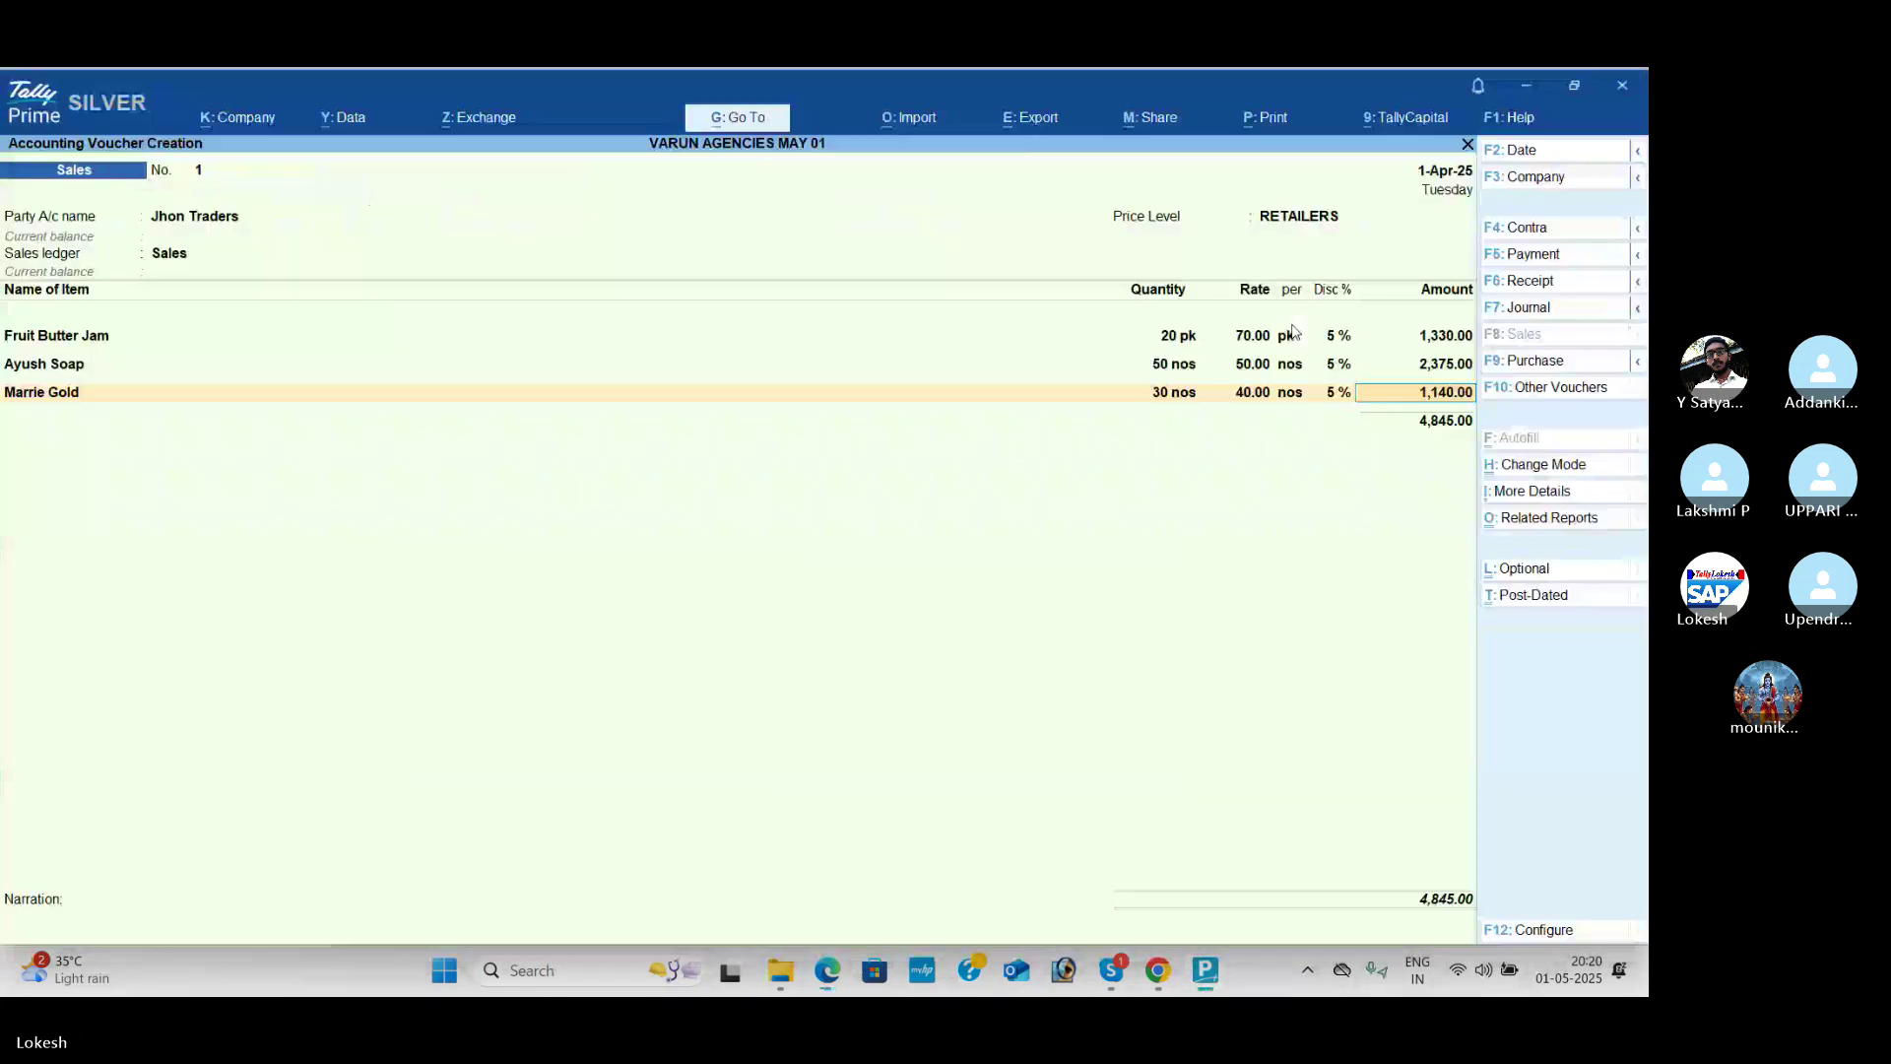
{"action": "key", "text": "Return"}
{"action": "key", "text": "Return"}
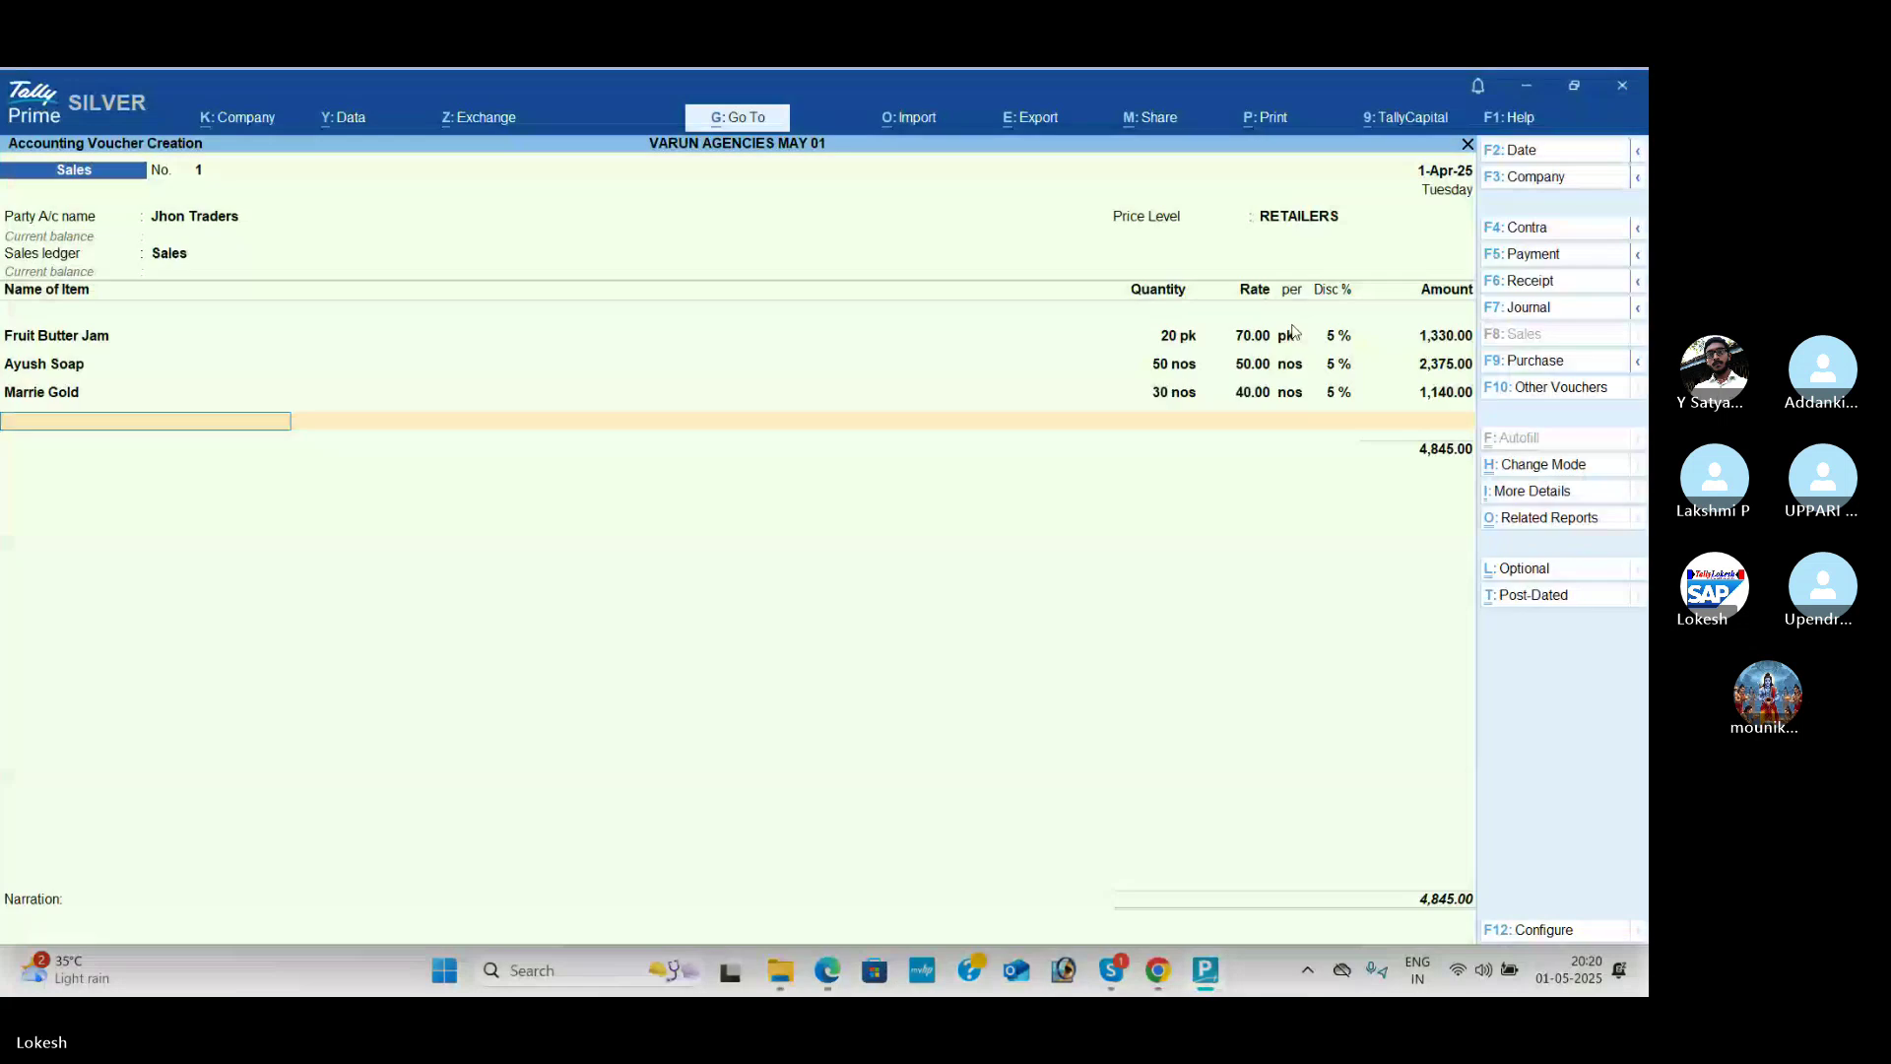
Step: Add Bingo to the sale with a quantity of 34 bx, accepting the price list's rate and discount, and end the item list
{"action": "key", "text": "alt+Tab"}
{"action": "key", "text": "alt+Tab"}
{"action": "type", "text": "b"}
{"action": "key", "text": "Return"}
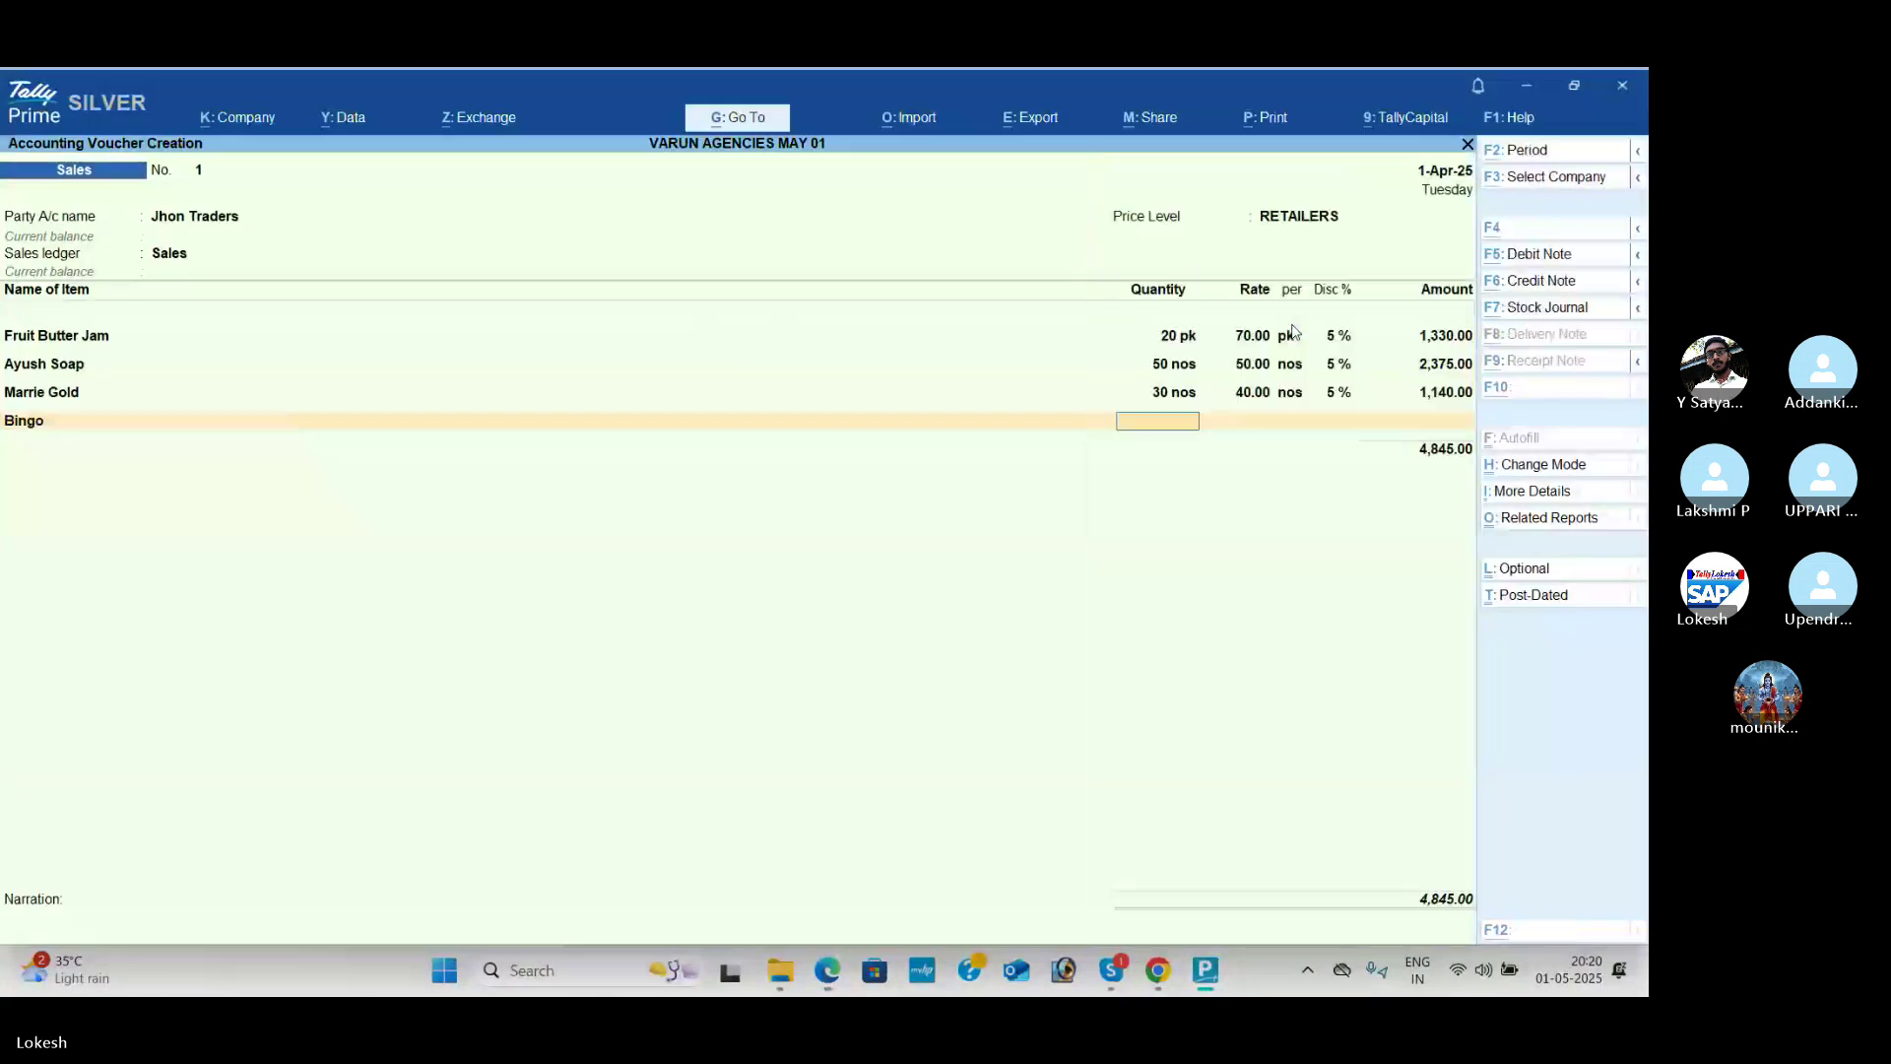
{"action": "key", "text": "alt+Tab"}
{"action": "key", "text": "alt+Tab"}
{"action": "type", "text": "3"}
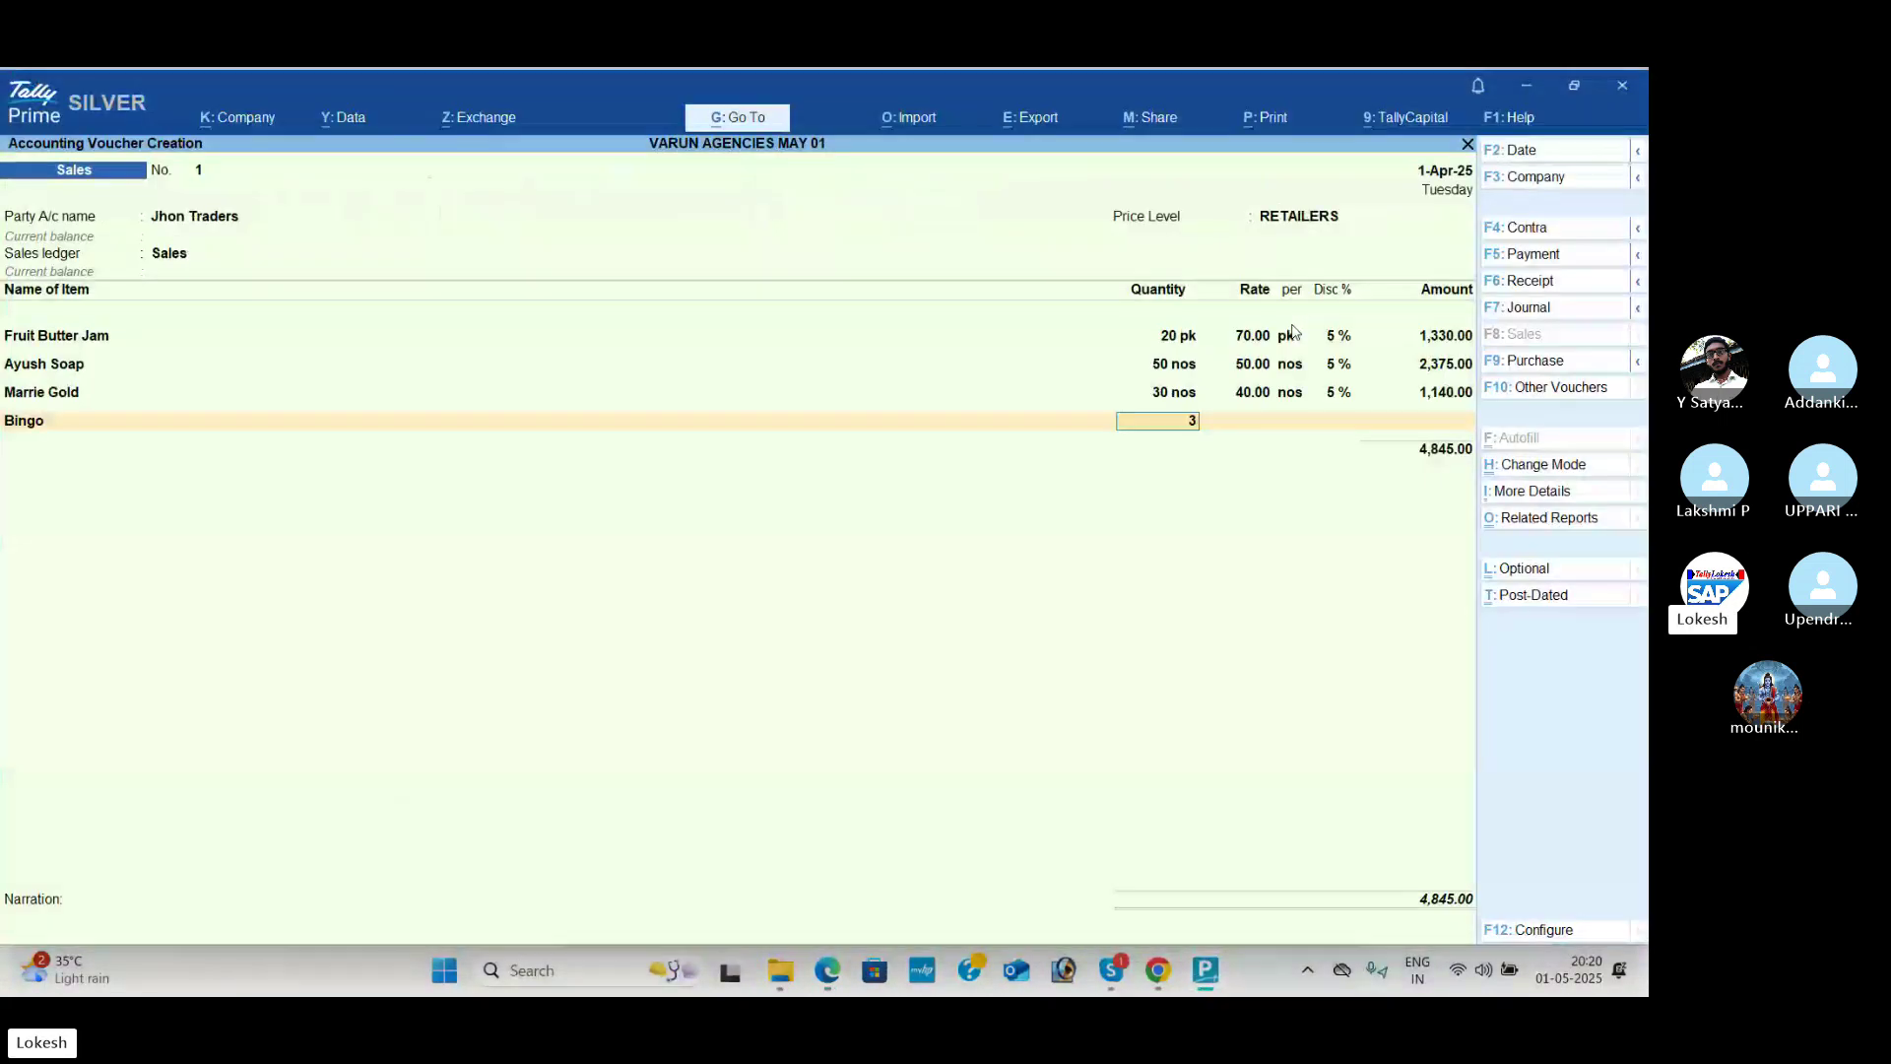
{"action": "type", "text": "4"}
{"action": "key", "text": "Return"}
{"action": "key", "text": "Return"}
{"action": "key", "text": "Return"}
{"action": "key", "text": "Return"}
{"action": "key", "text": "Return"}
{"action": "key", "text": "Return"}
{"action": "key", "text": "Return"}
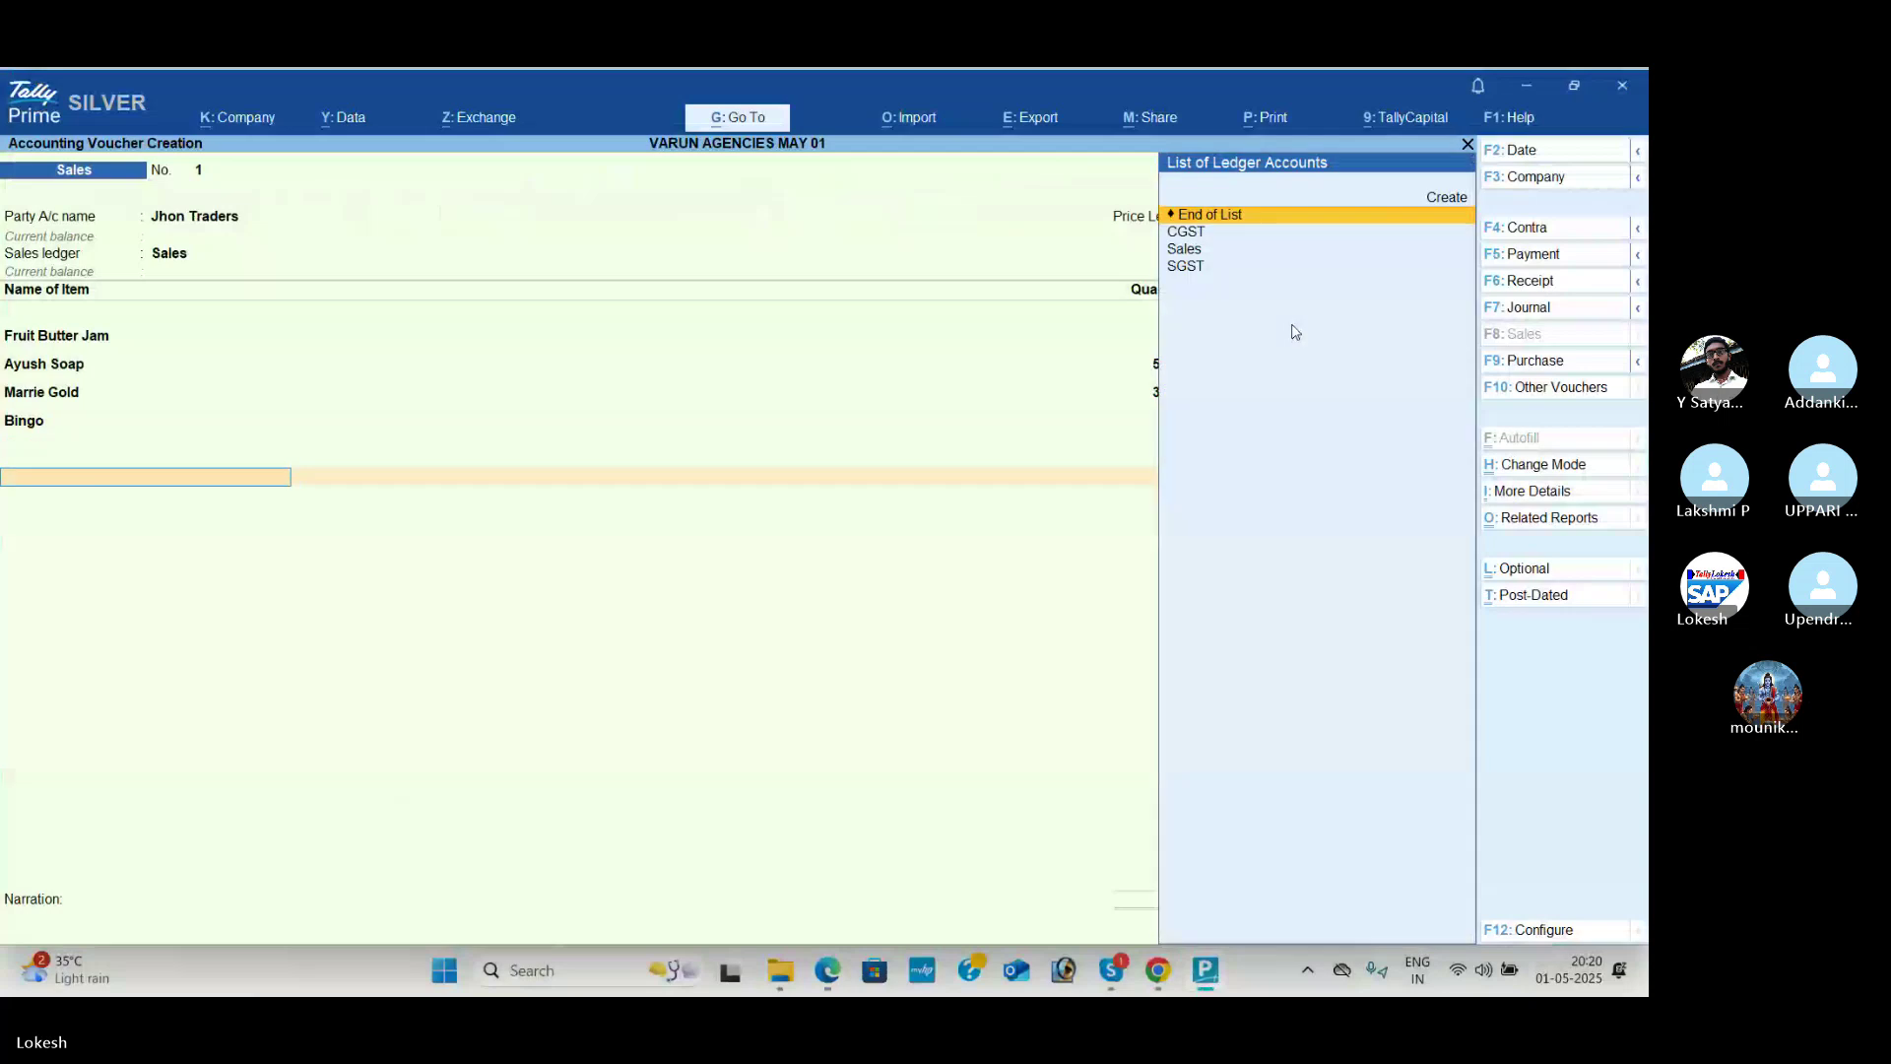
Step: Apply the CGST and SGST ledgers to the sale and save the sales voucher without a narration
{"action": "type", "text": "c"}
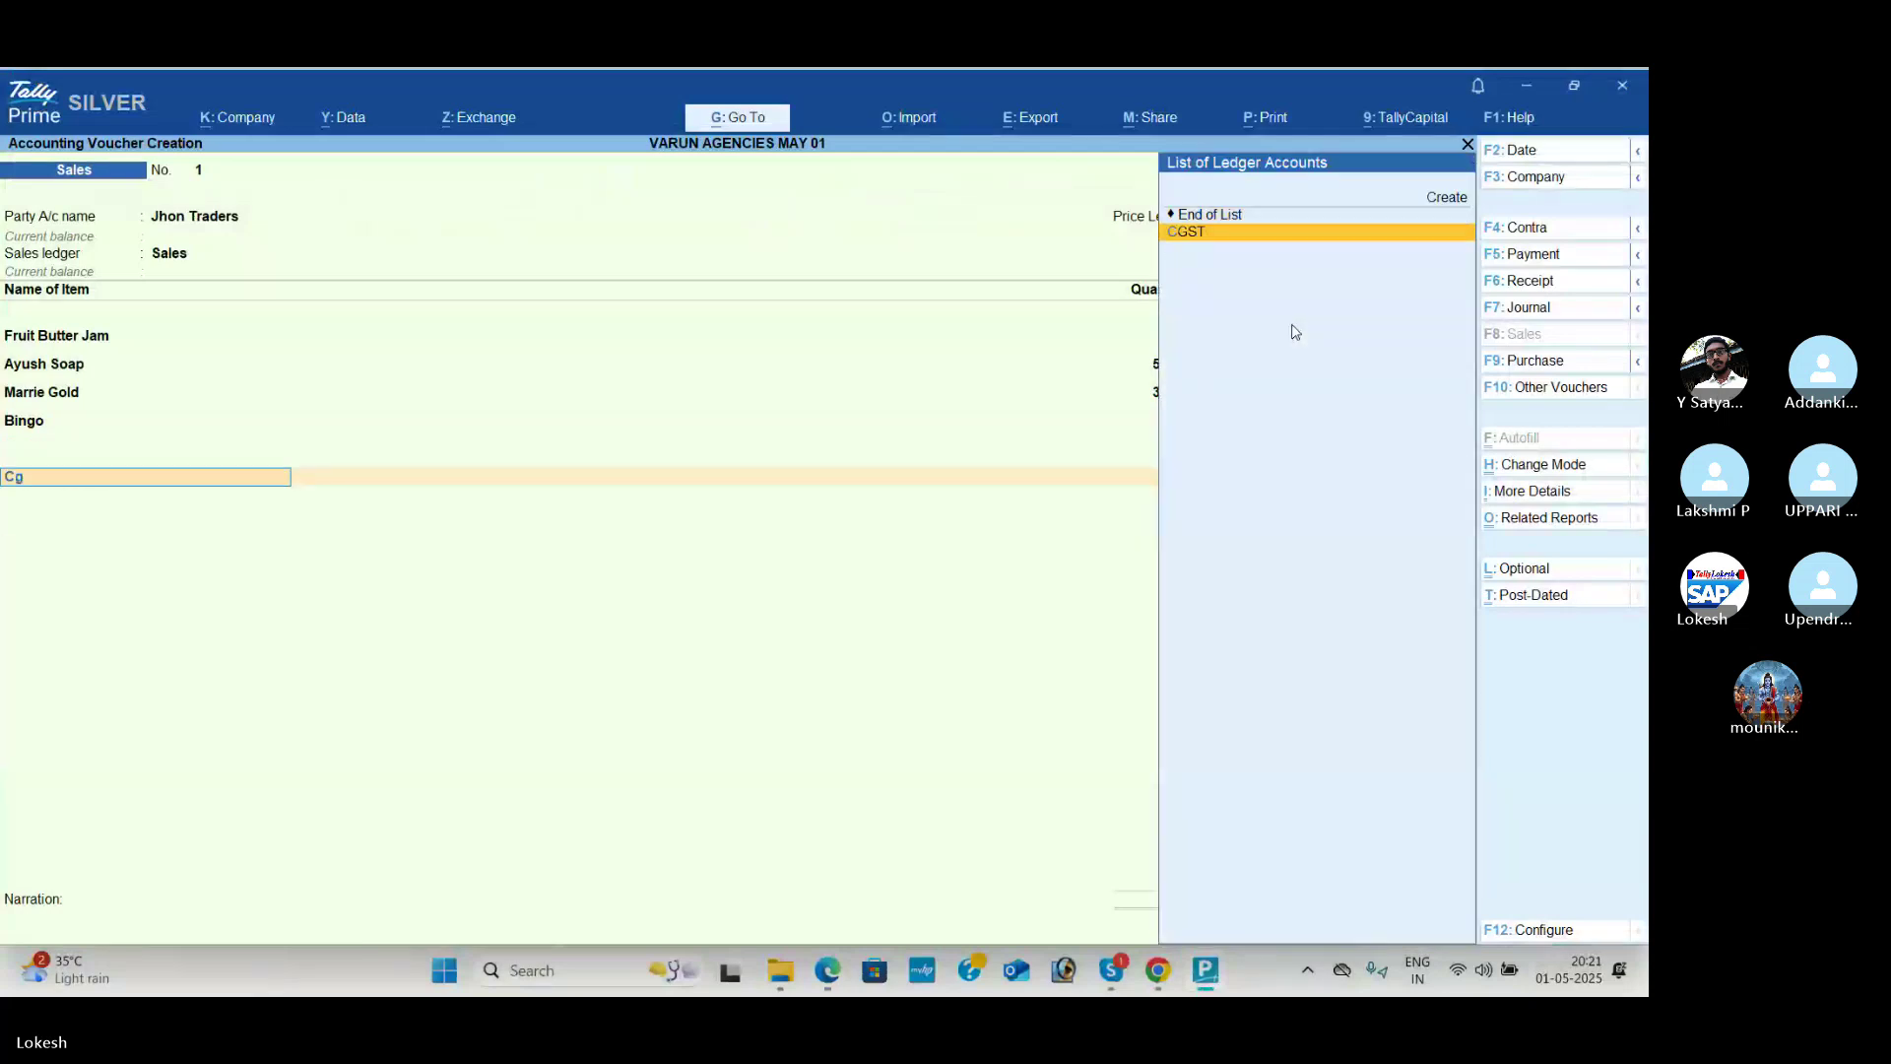
{"action": "key", "text": "Return"}
{"action": "type", "text": "s"}
{"action": "key", "text": "Return"}
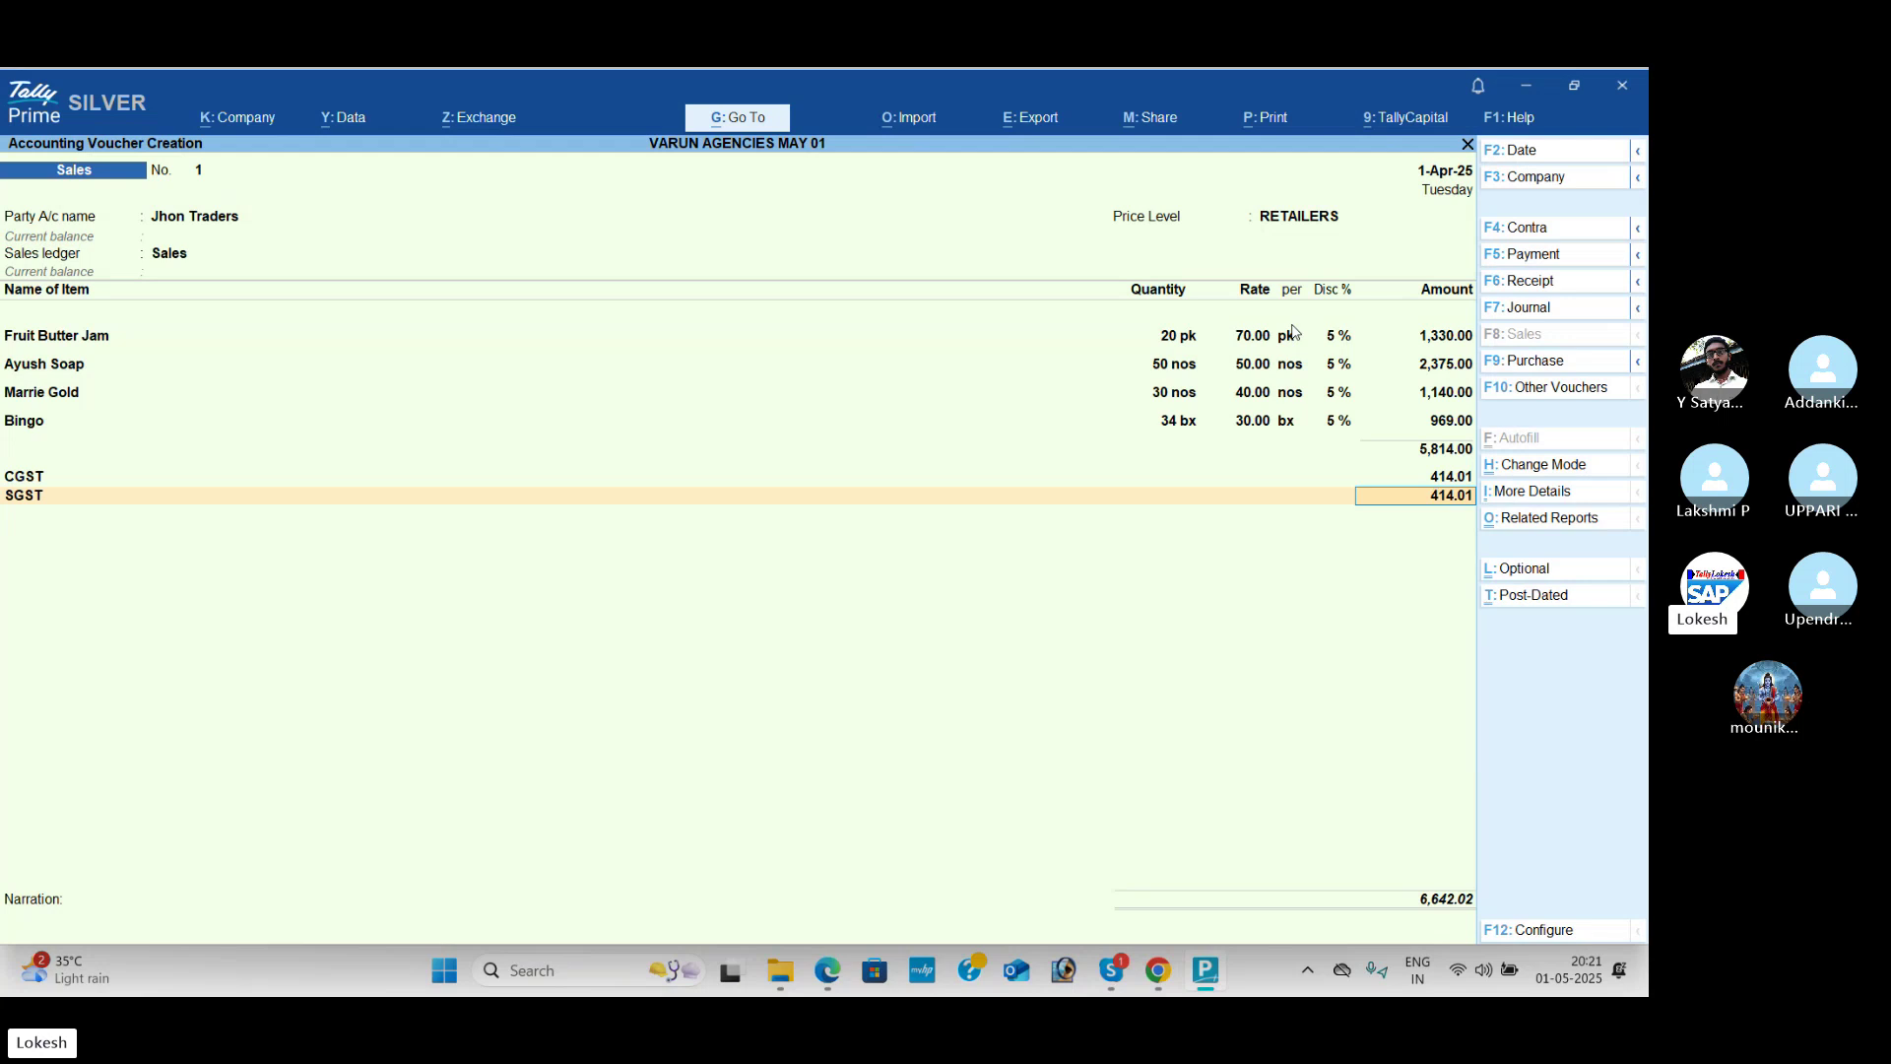
{"action": "key", "text": "Return"}
{"action": "key", "text": "Return"}
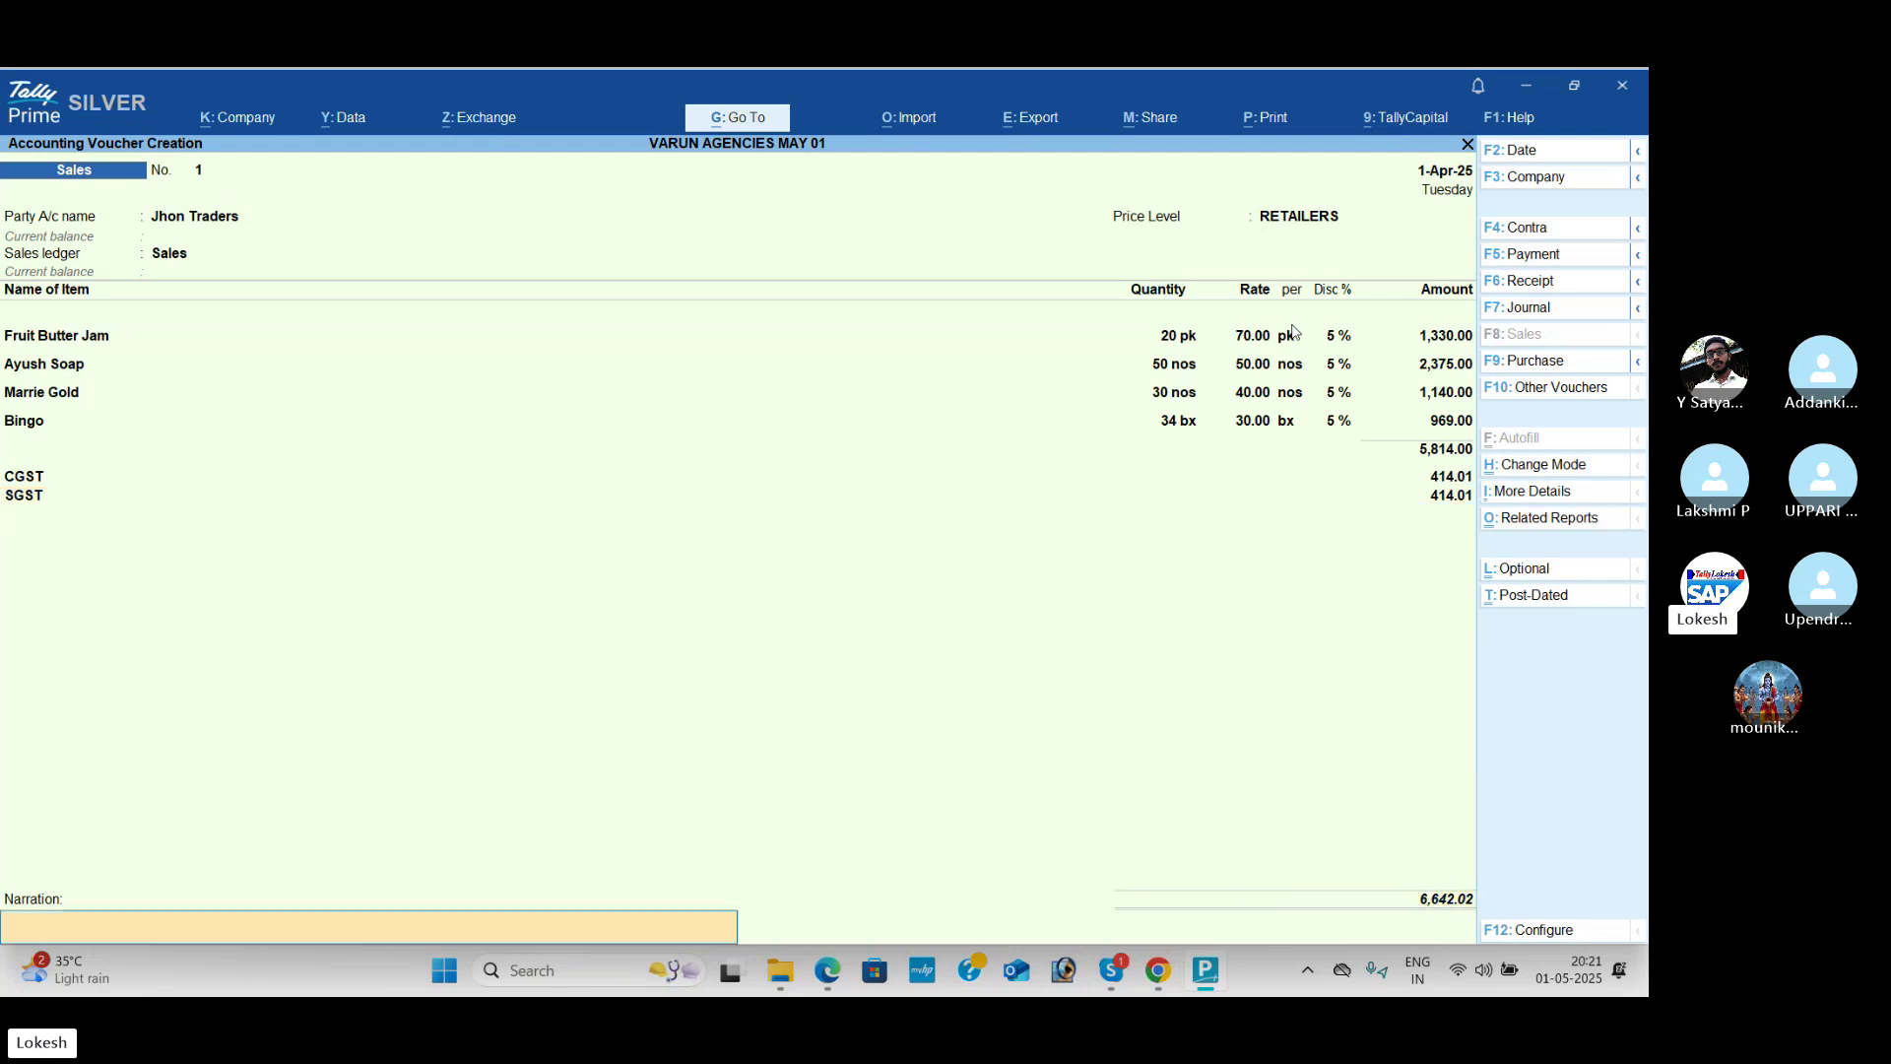
{"action": "key", "text": "Return"}
{"action": "key", "text": "Return"}
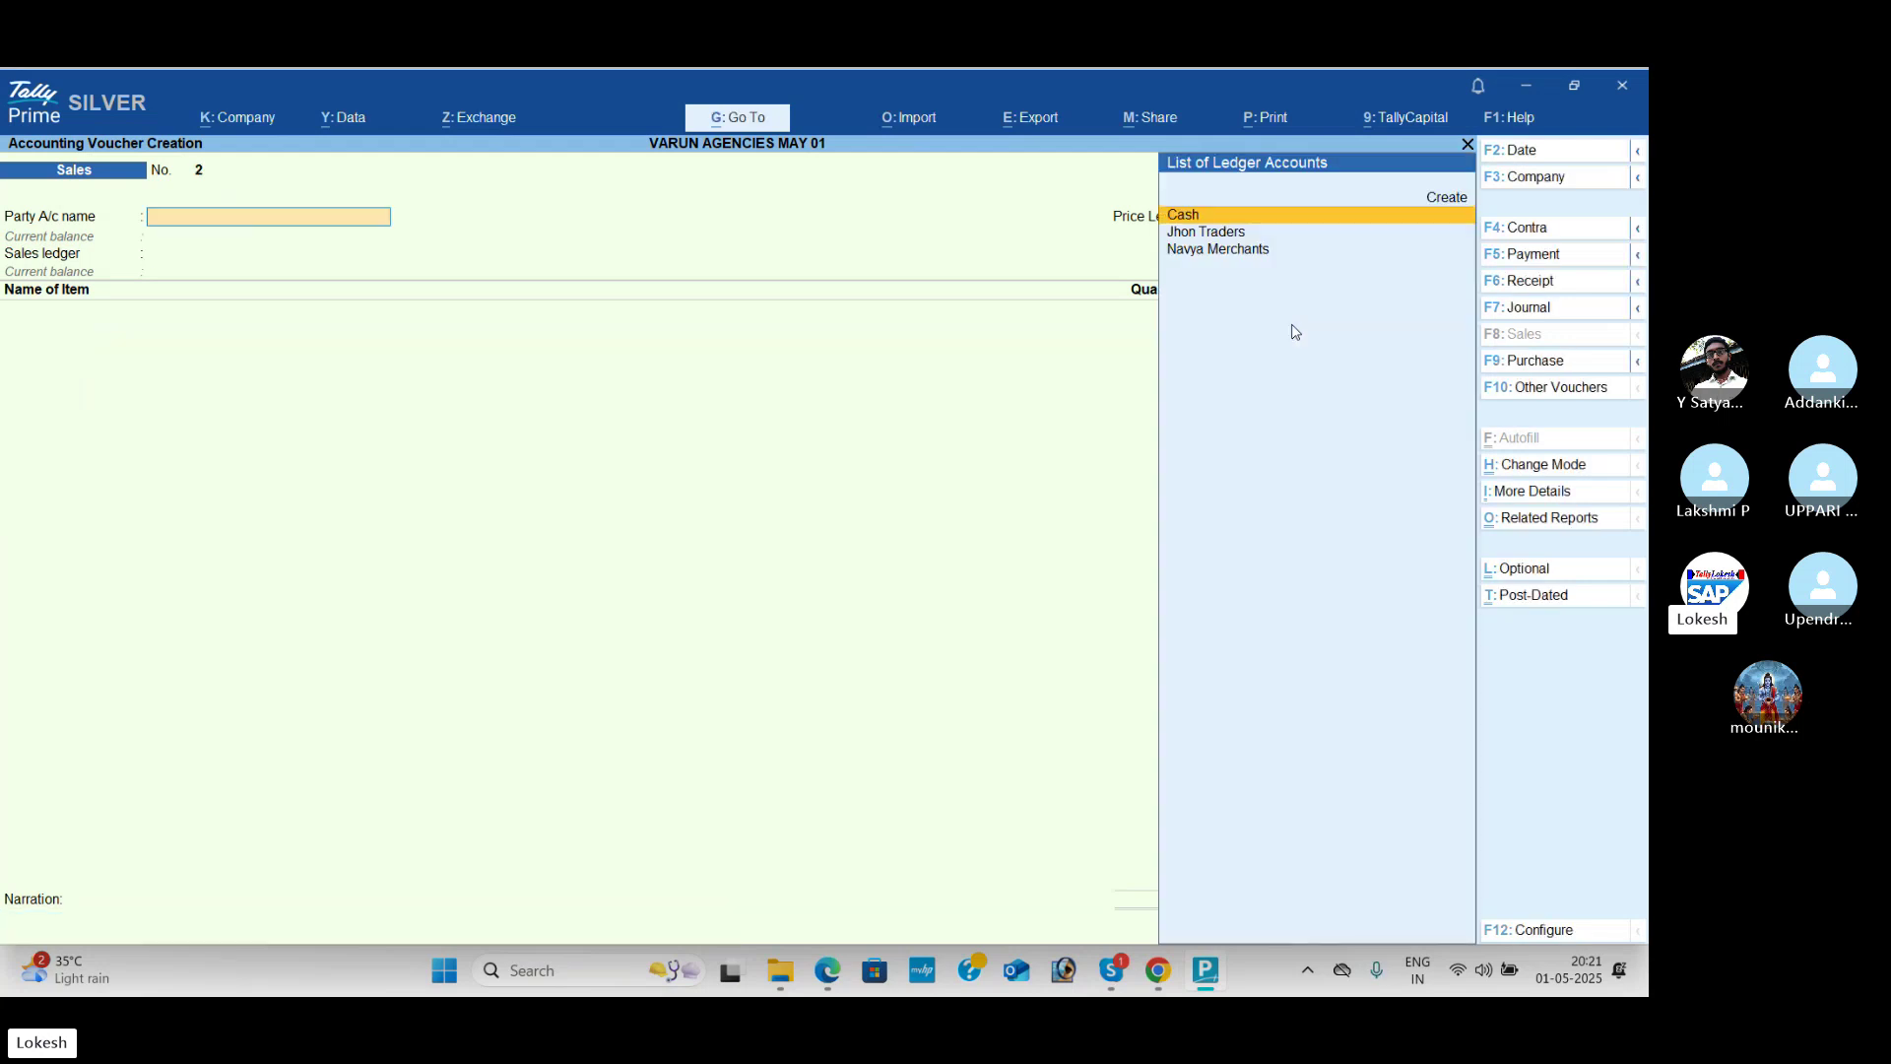
Step: Check the exercise's next entry and start a payment voucher that debits Navya Merchants
{"action": "key", "text": "alt+Tab"}
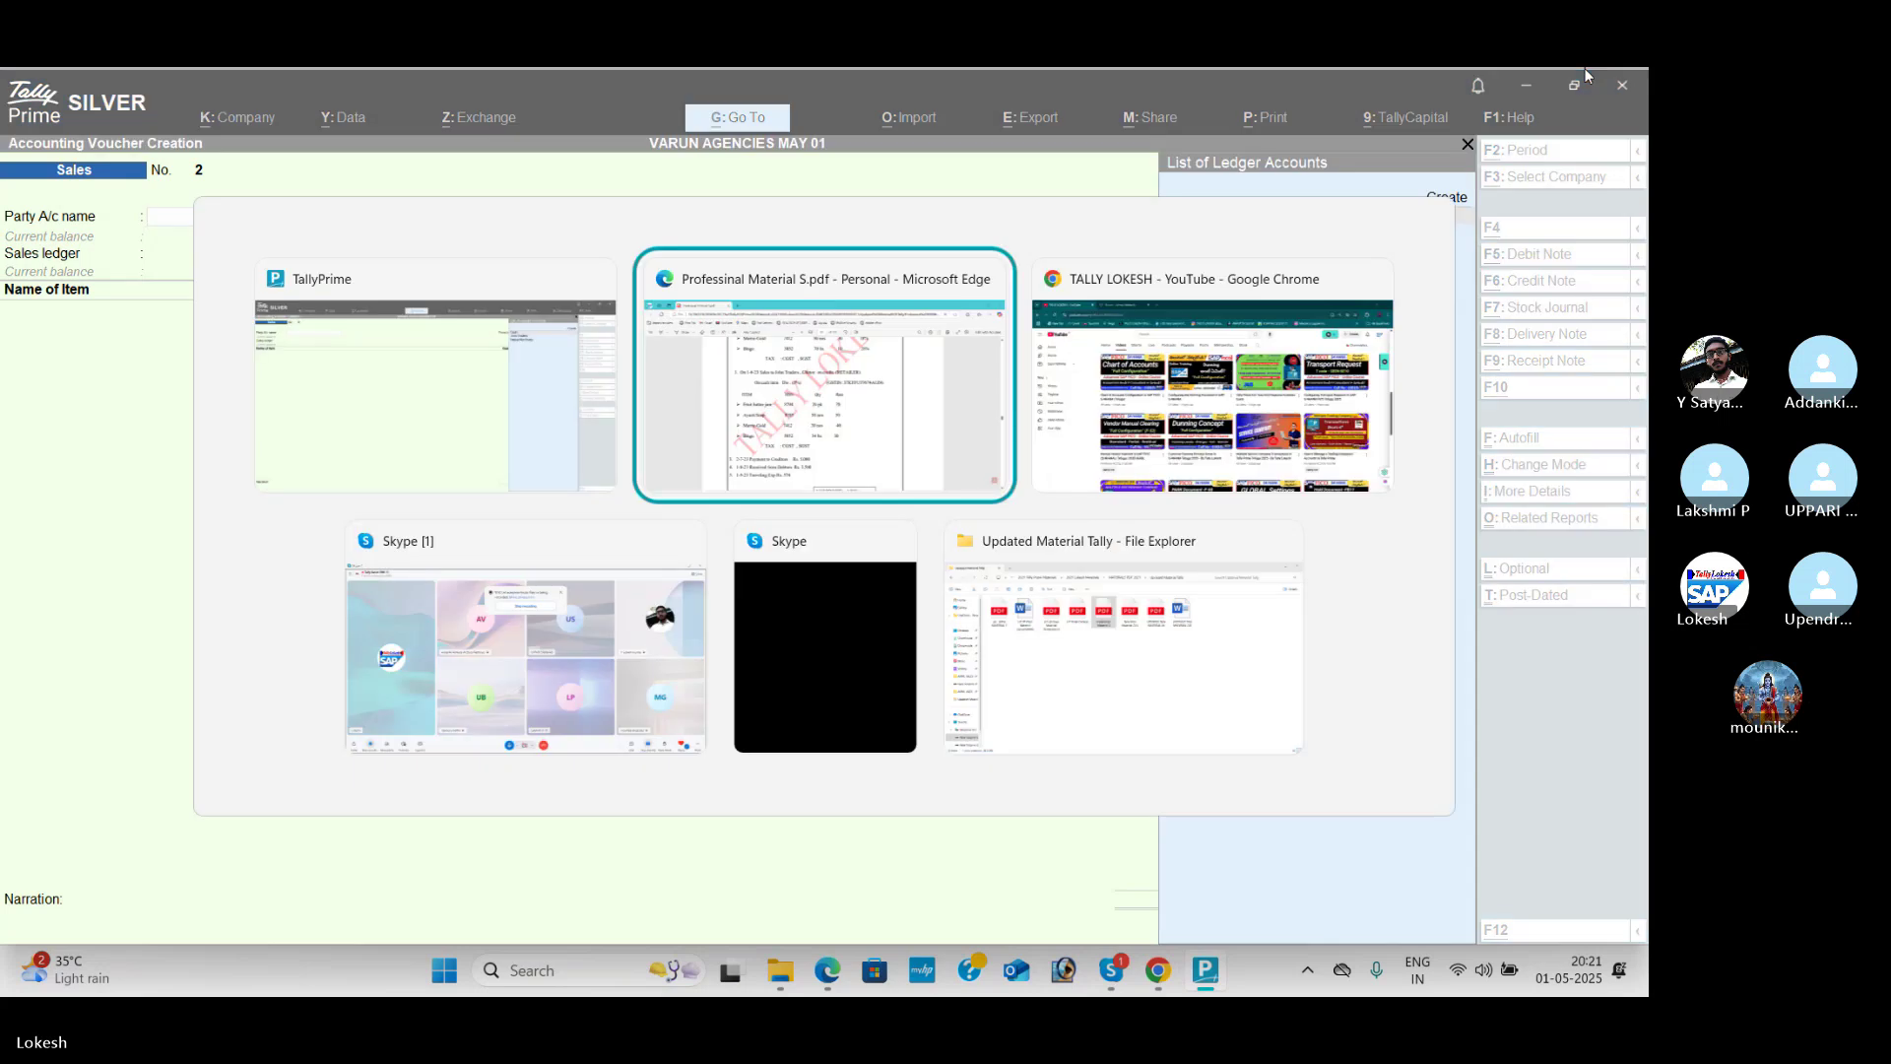
{"action": "key", "text": "alt+Tab"}
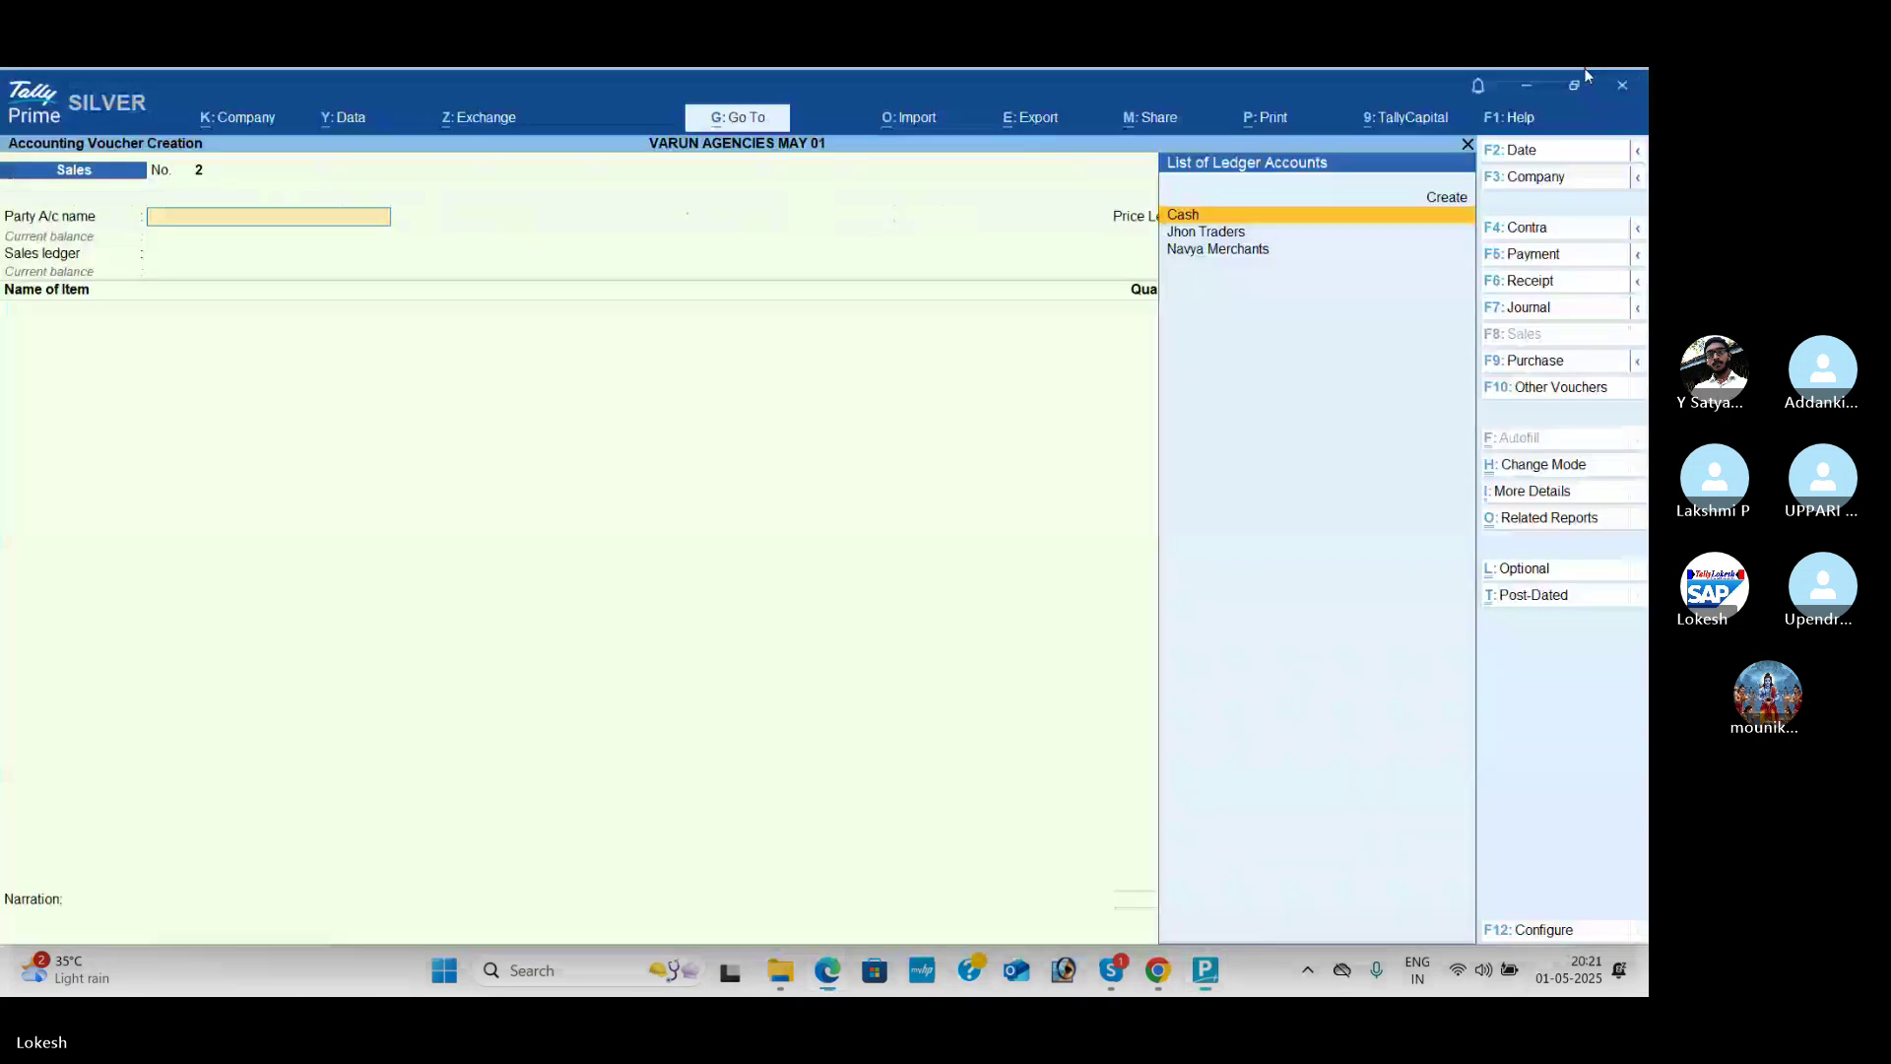
{"action": "left_click", "coordinate": [1570, 254]}
{"action": "key", "text": "Down"}
{"action": "key", "text": "Down"}
{"action": "key", "text": "Down"}
{"action": "key", "text": "Return"}
Step: Set the Navya Merchants payment to 5,000 as given in the exercise, credit Cash, and save the voucher
{"action": "key", "text": "alt+Tab"}
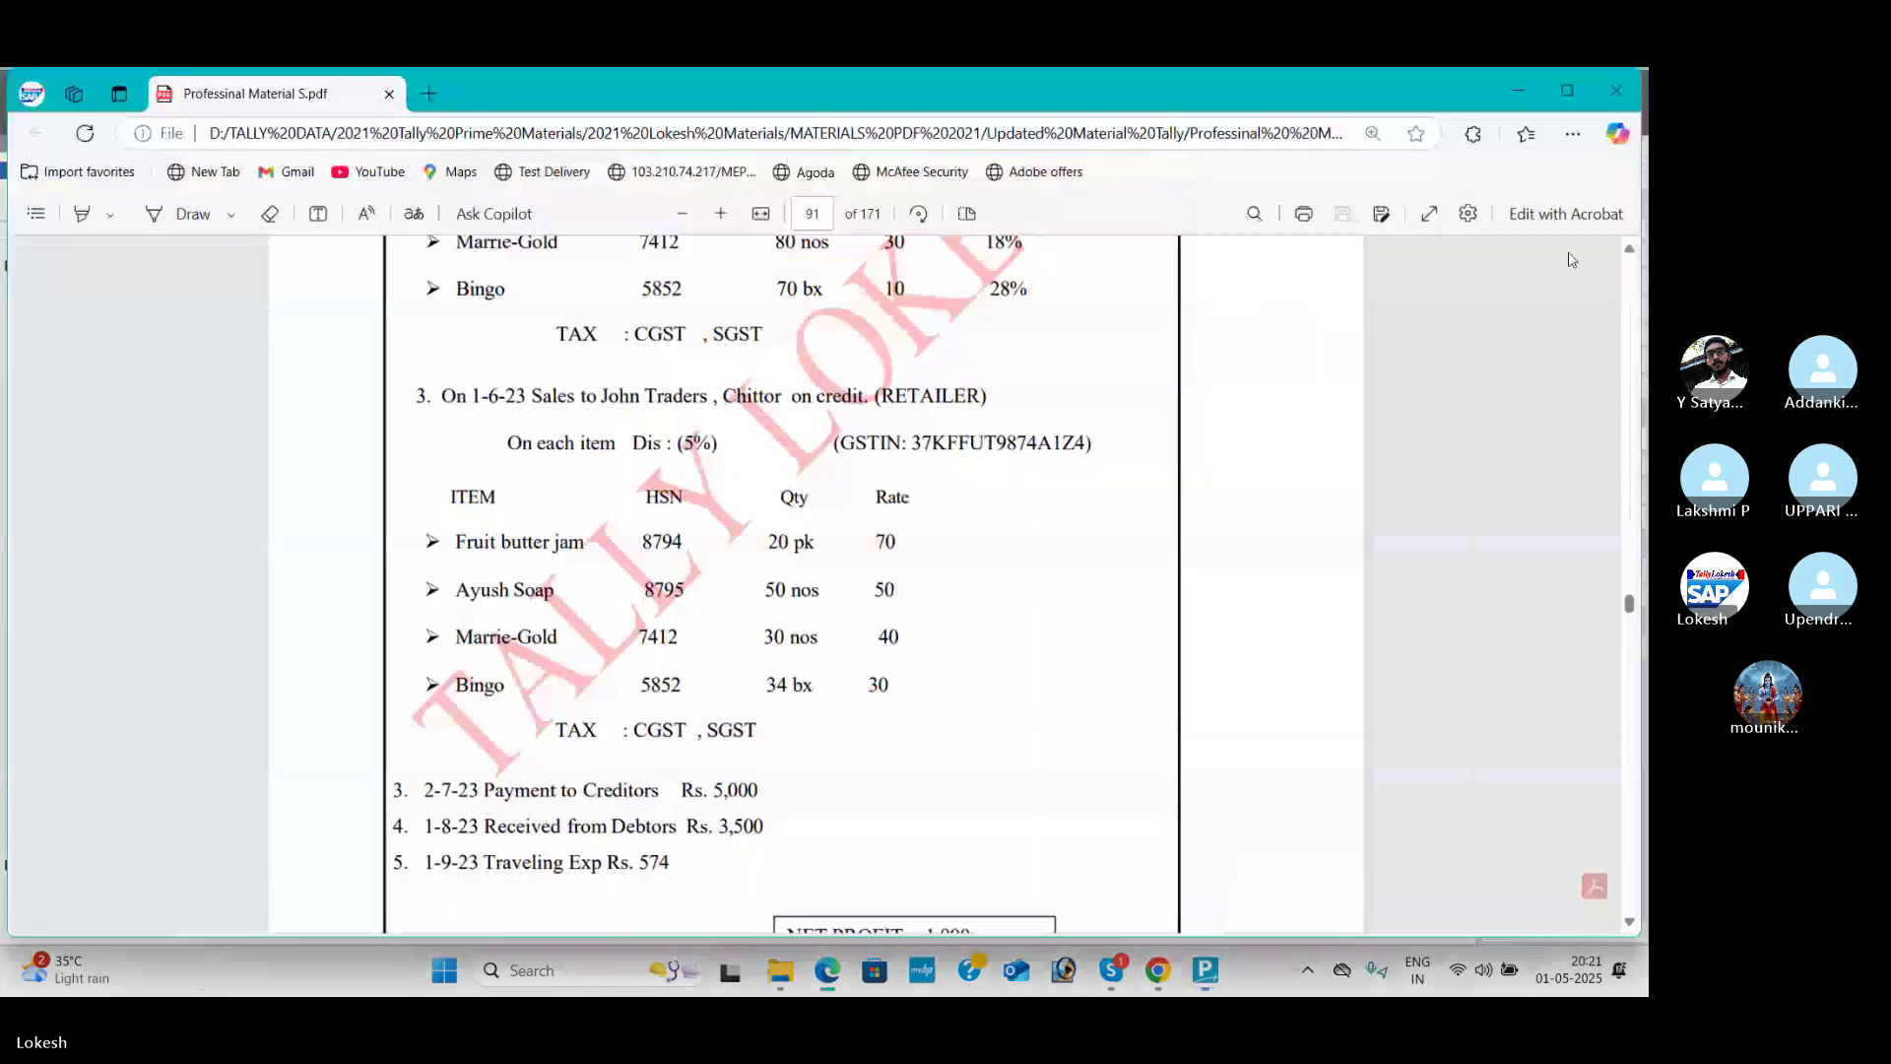
{"action": "key", "text": "alt+Tab"}
{"action": "type", "text": "5000"}
{"action": "key", "text": "Return"}
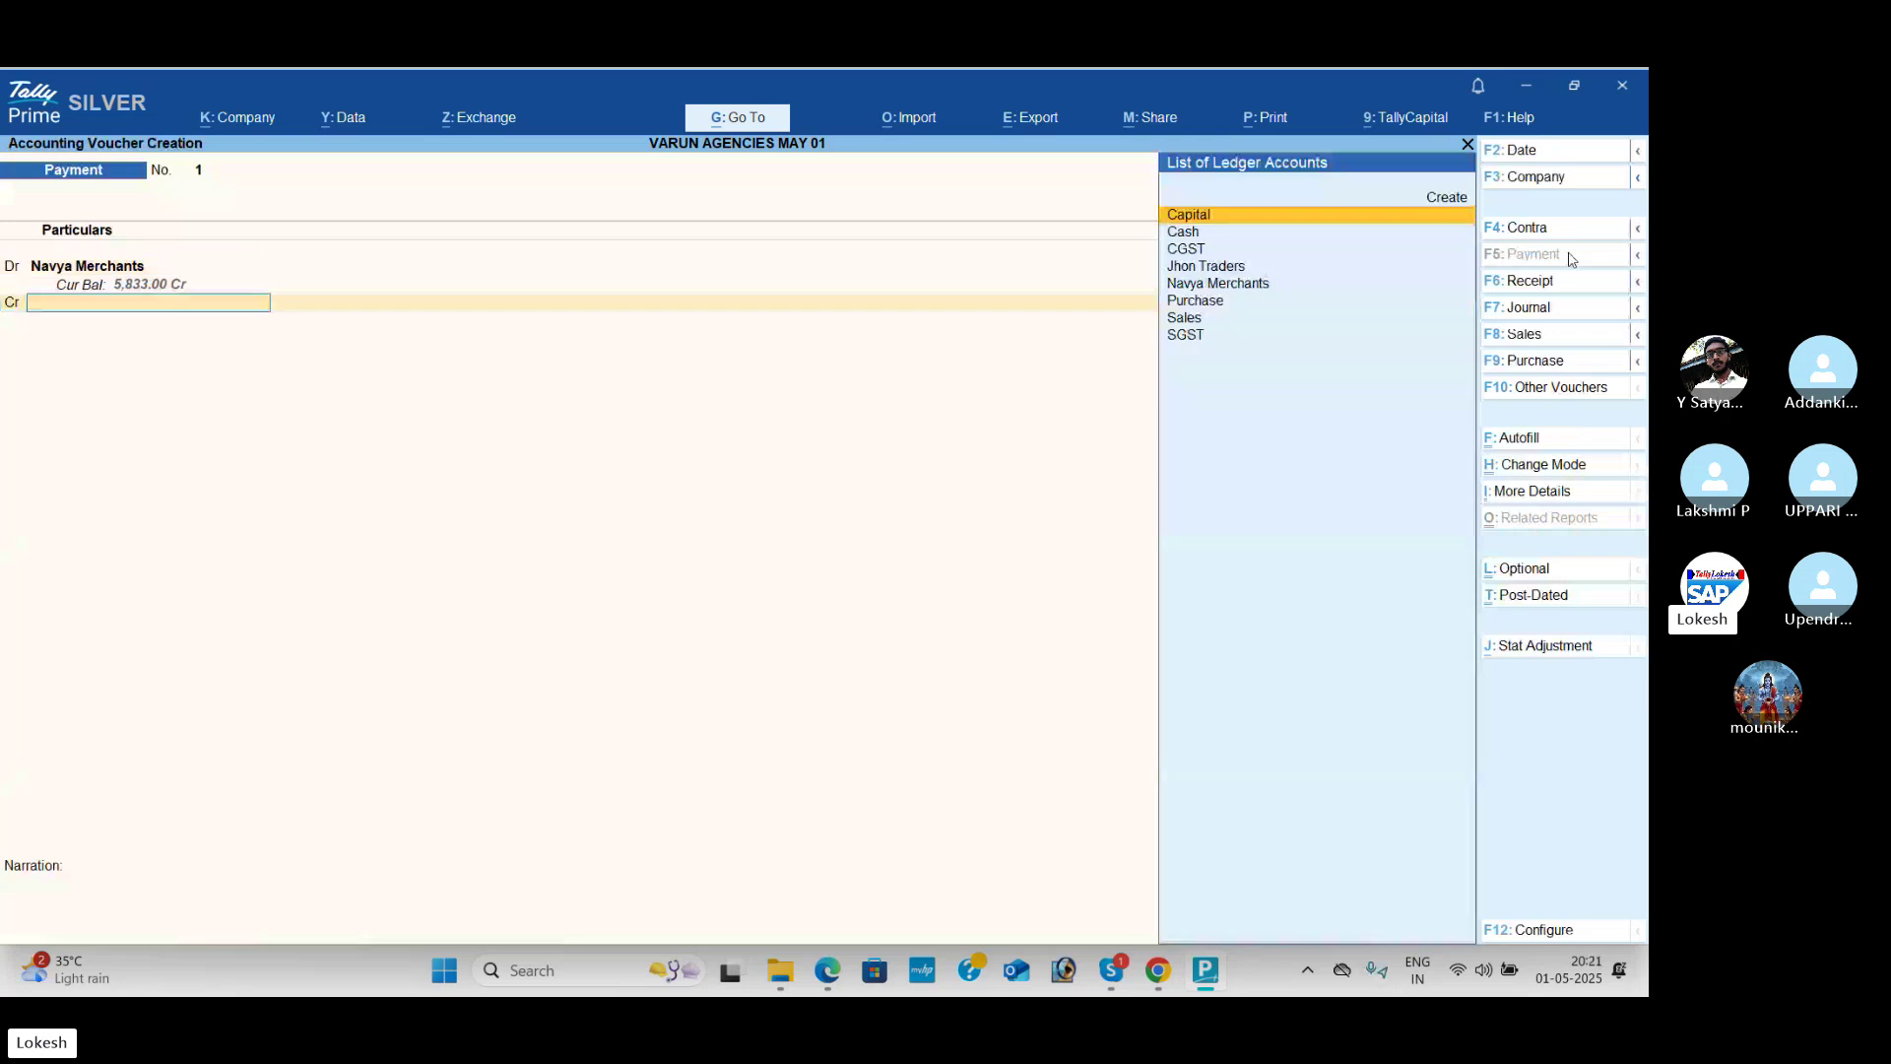
{"action": "key", "text": "Return"}
{"action": "key", "text": "Return"}
{"action": "key", "text": "Return"}
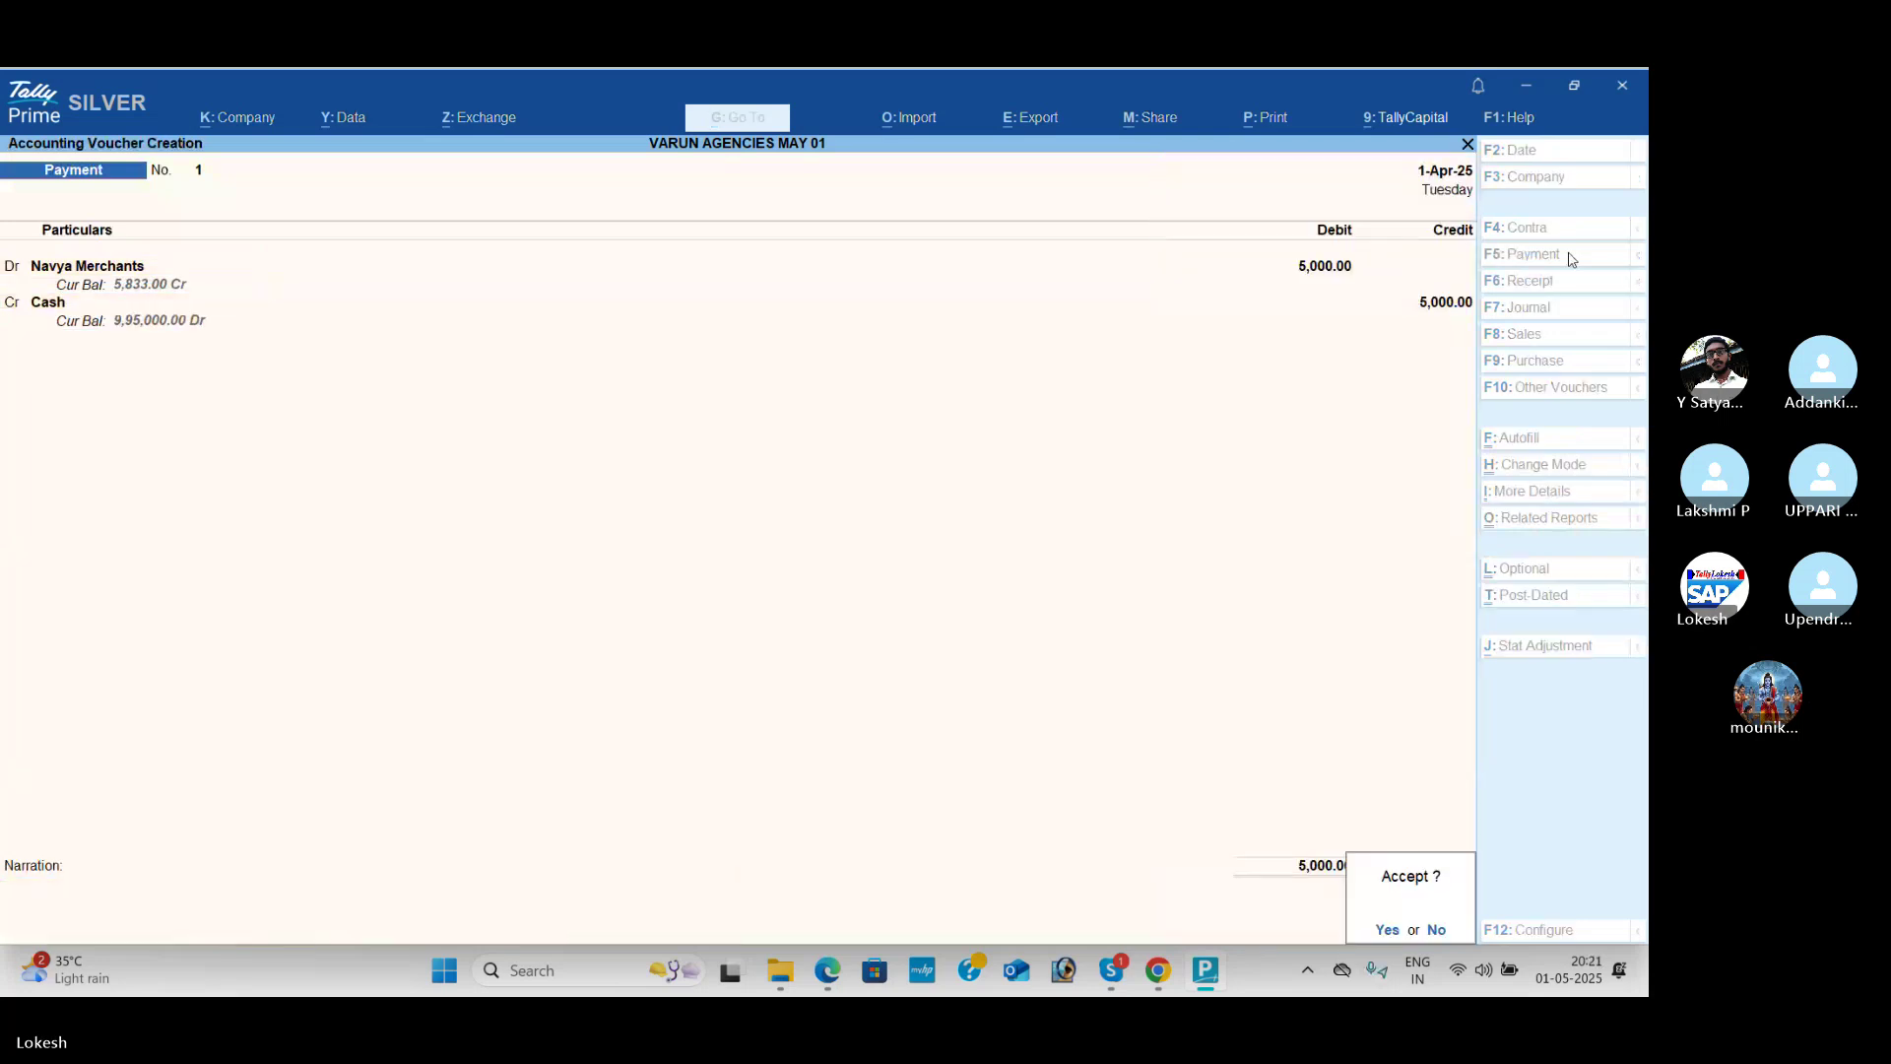
{"action": "key", "text": "Return"}
Step: Start a receipt voucher and, after checking the exercise's debtor entry, credit Jhon Traders
{"action": "left_click", "coordinate": [1532, 285]}
{"action": "key", "text": "alt+Tab"}
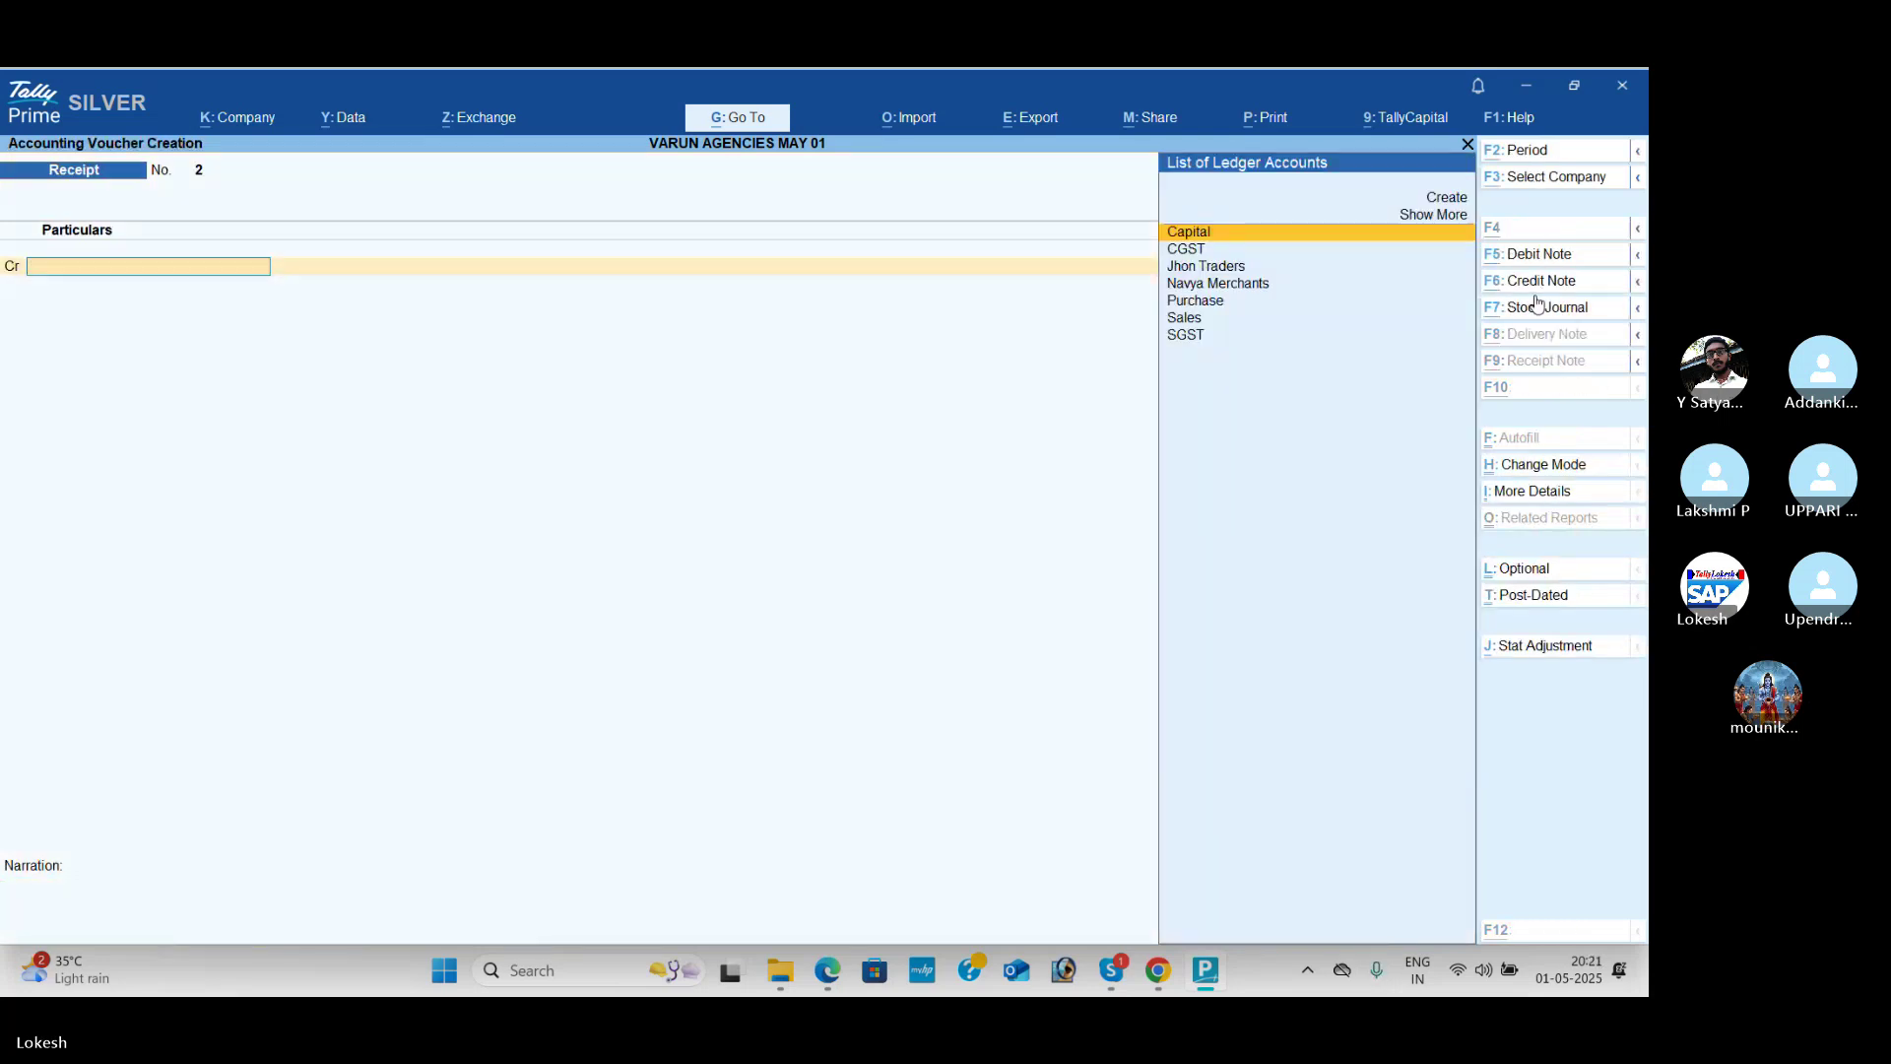
{"action": "scroll", "coordinate": [1538, 302], "scroll_direction": "down", "scroll_amount": 1}
{"action": "scroll", "coordinate": [1539, 303], "scroll_direction": "down", "scroll_amount": 1}
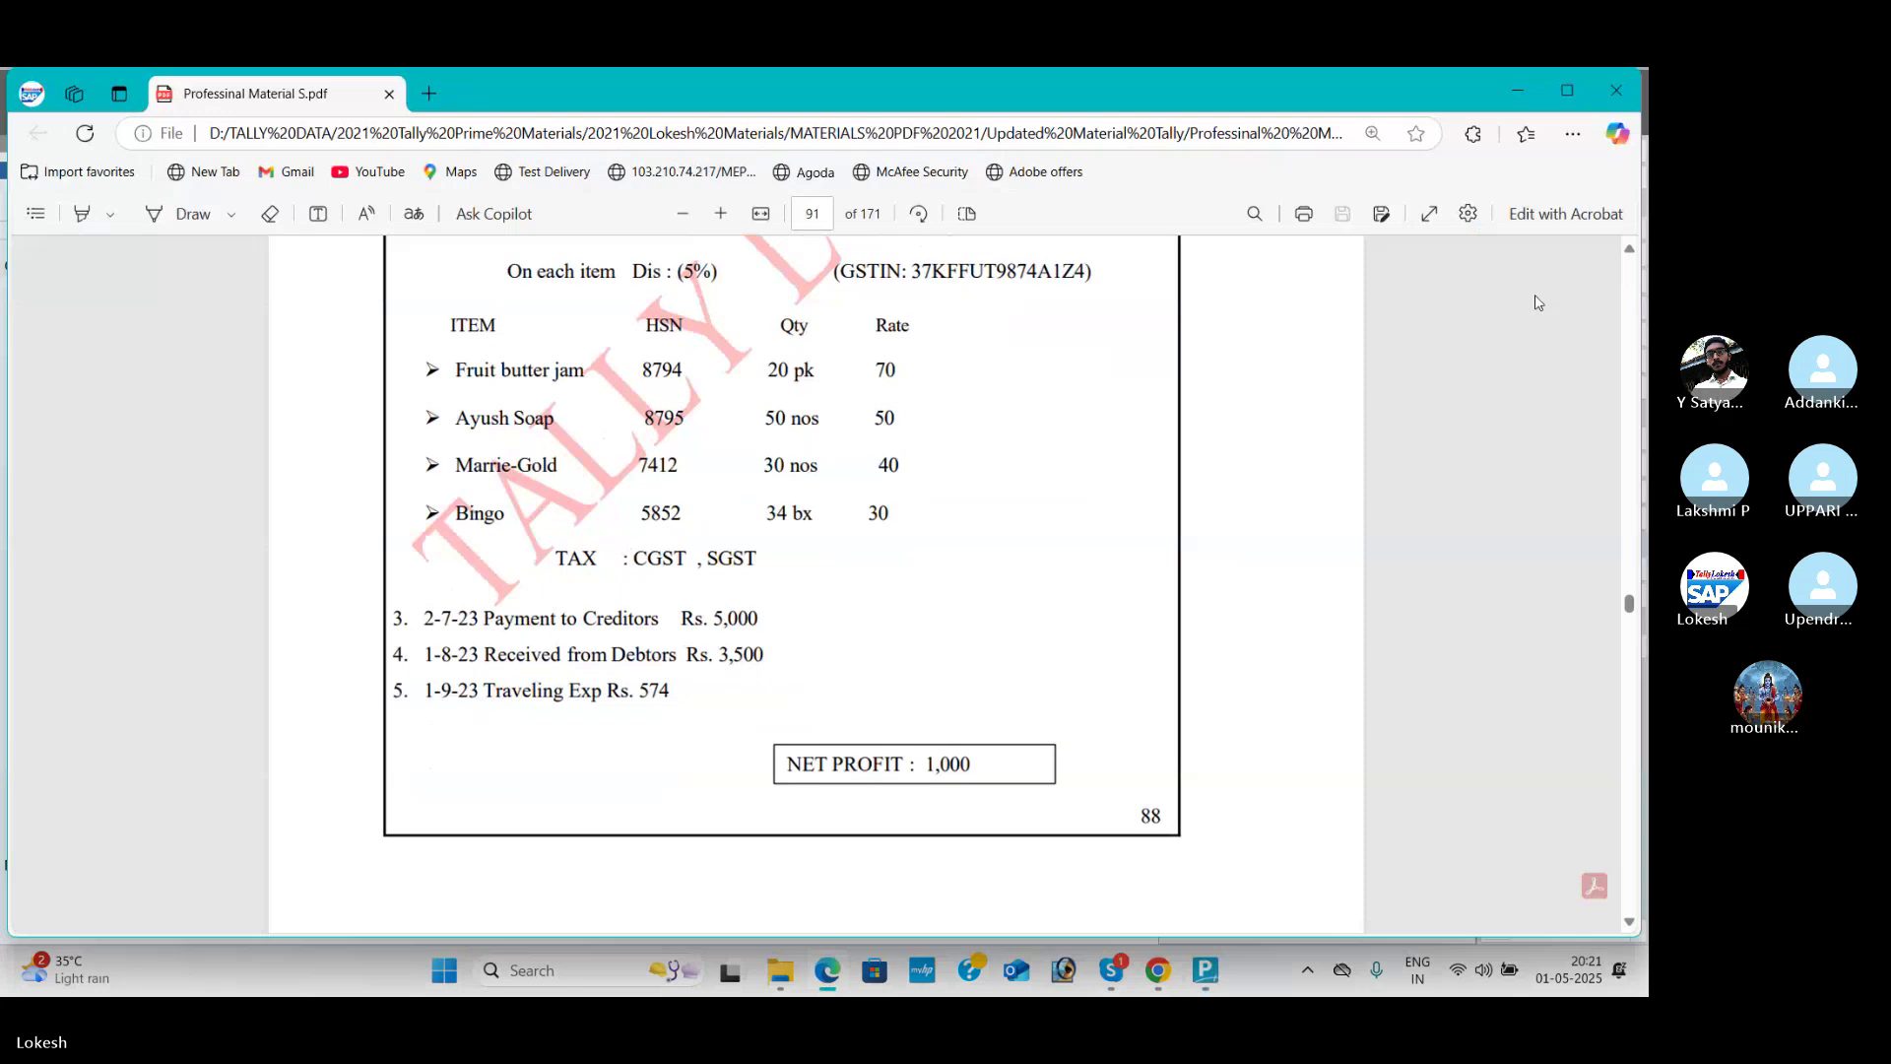
{"action": "key", "text": "alt+Tab"}
{"action": "key", "text": "Down"}
{"action": "key", "text": "Down"}
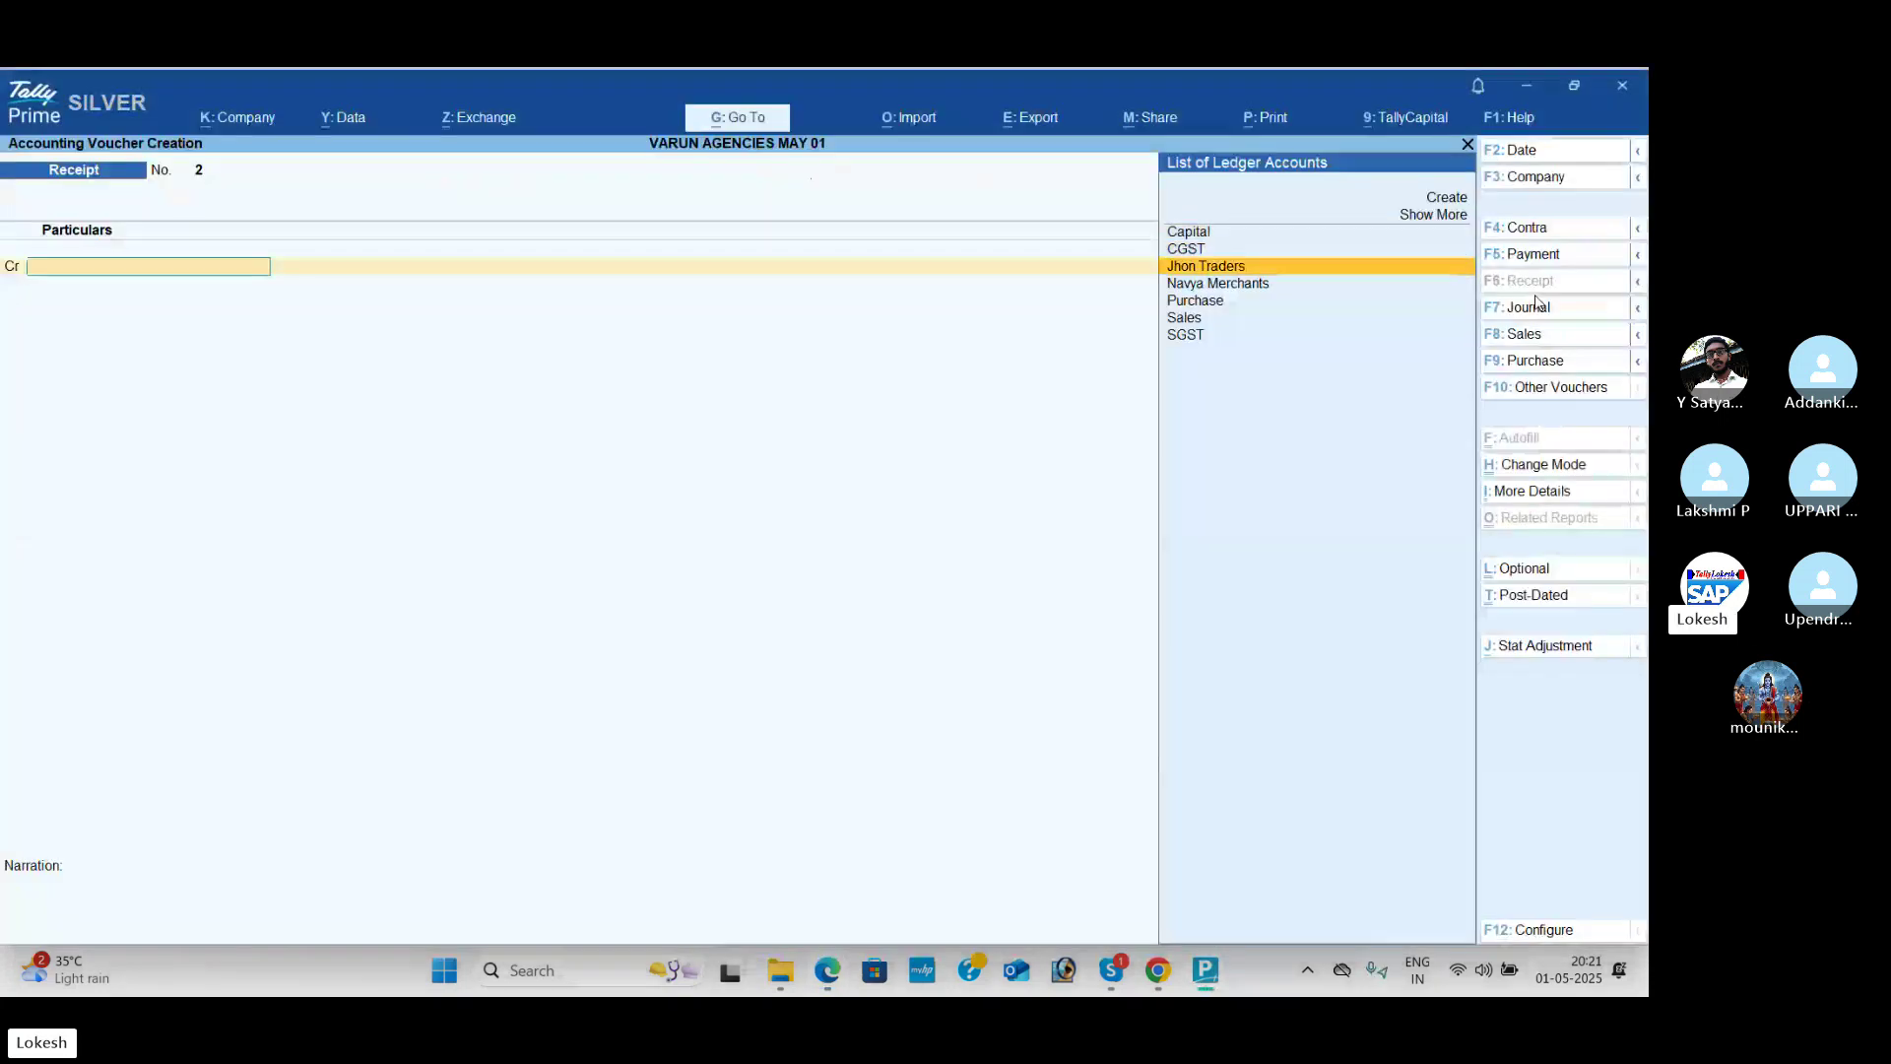
{"action": "key", "text": "Return"}
Step: Set the Jhon Traders receipt to 3,500, debit Cash, and save the voucher
{"action": "key", "text": "alt+Tab"}
{"action": "key", "text": "alt+Tab"}
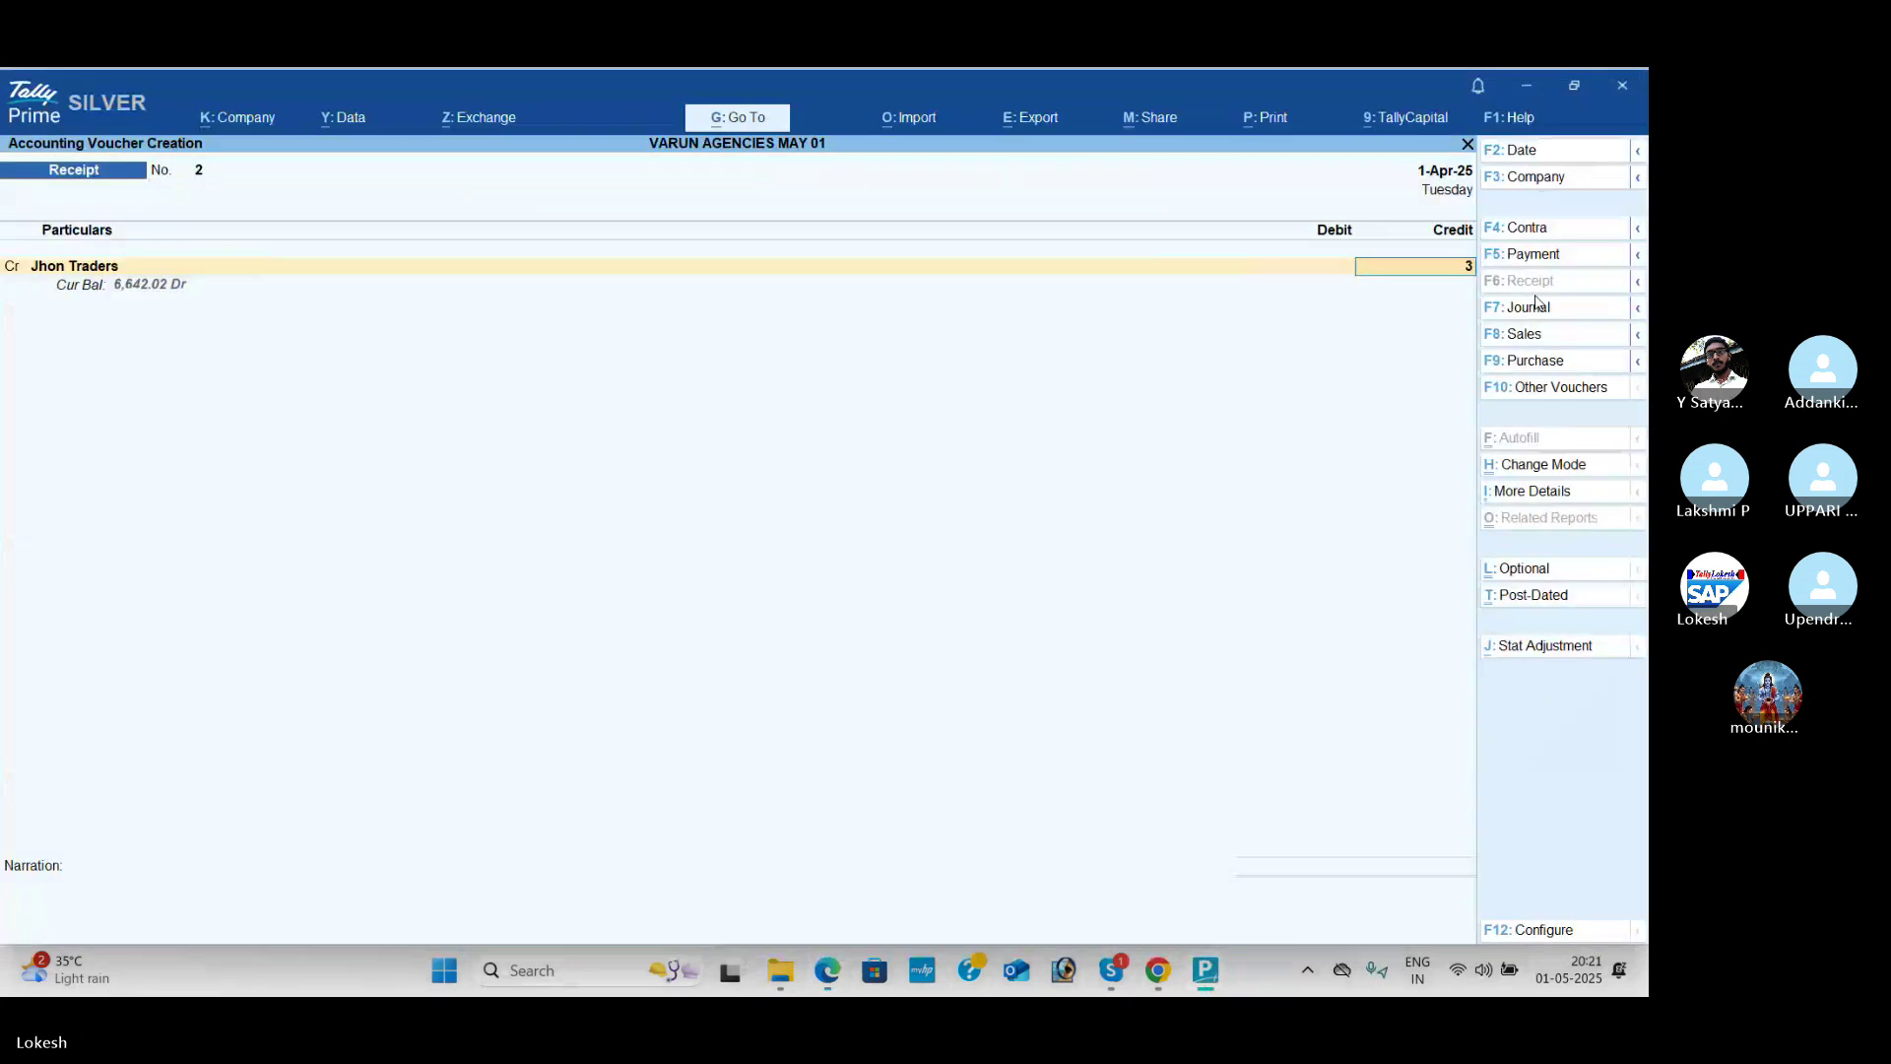
{"action": "type", "text": "3500"}
{"action": "key", "text": "Return"}
{"action": "key", "text": "Down"}
{"action": "key", "text": "Return"}
{"action": "key", "text": "Return"}
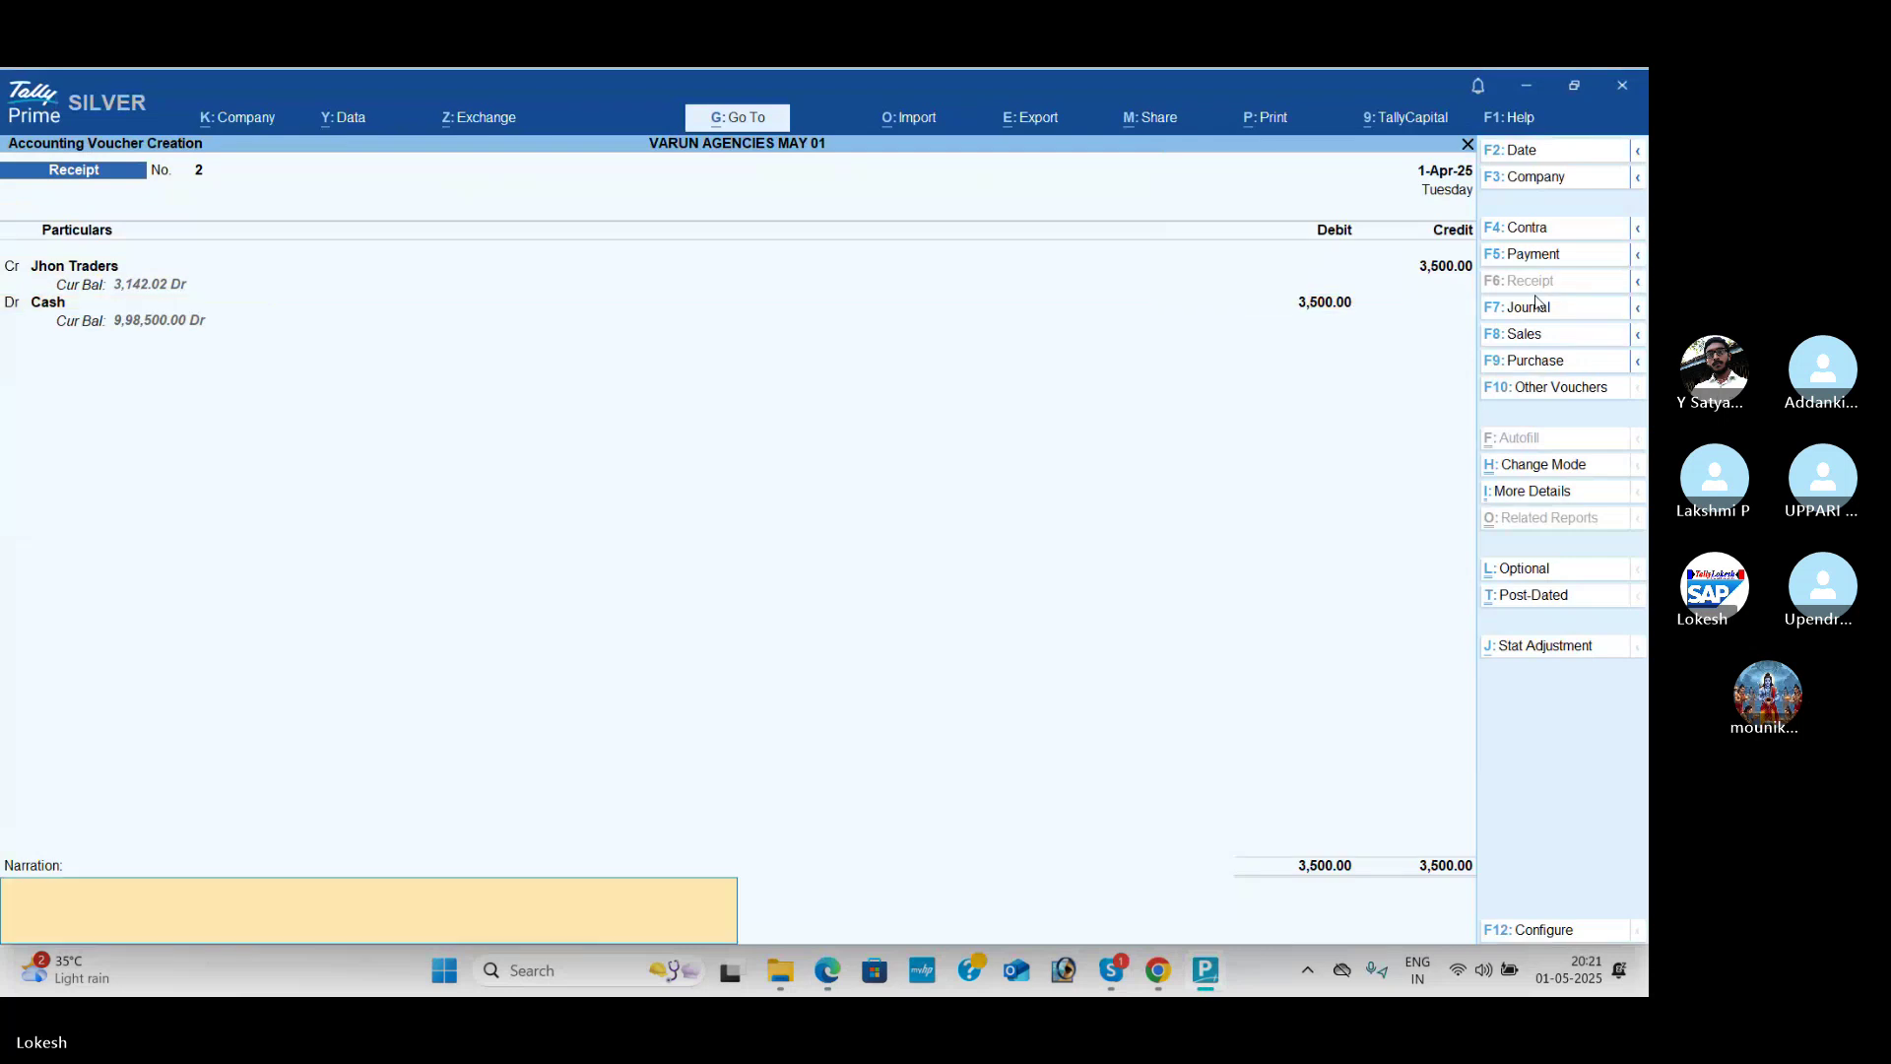
{"action": "key", "text": "Return"}
{"action": "key", "text": "Return"}
Step: Start a payment voucher for the exercise's last expense and create its ledger Traveling Exp under Indirect Expenses
{"action": "key", "text": "alt+Tab"}
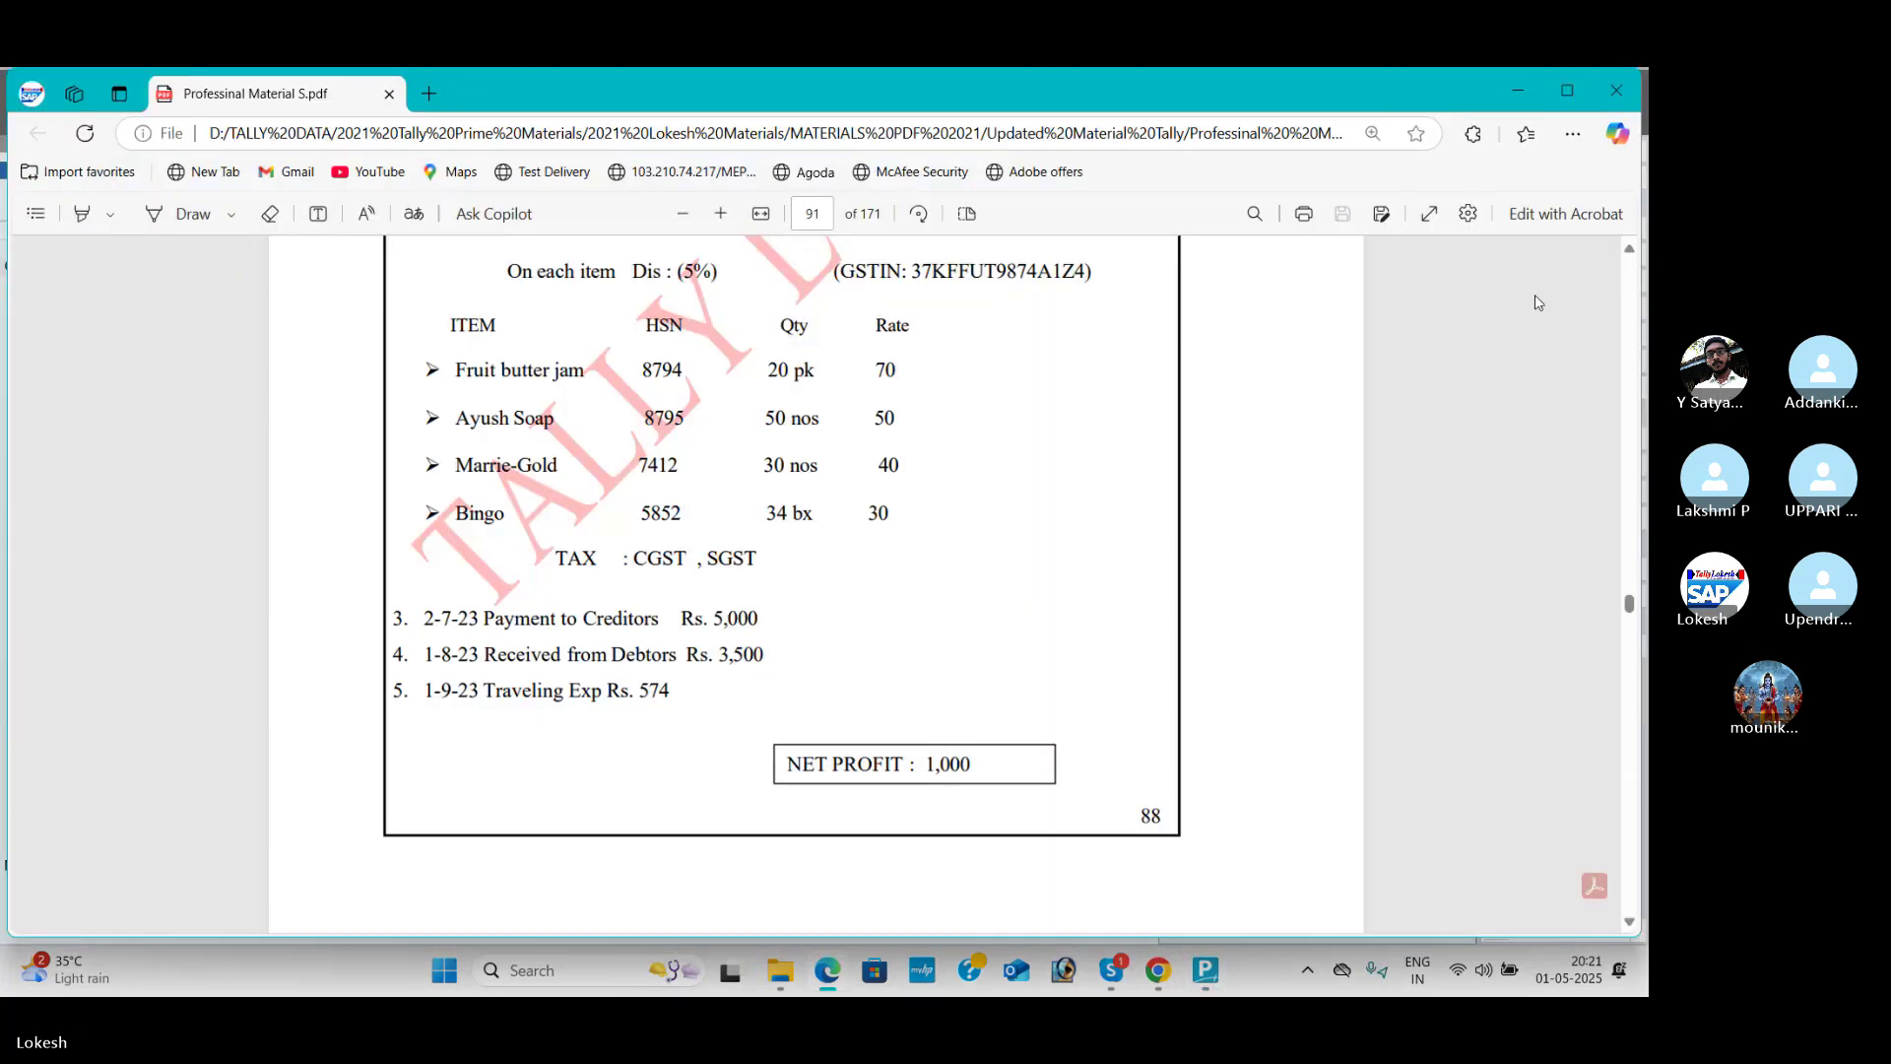
{"action": "key", "text": "alt+Tab"}
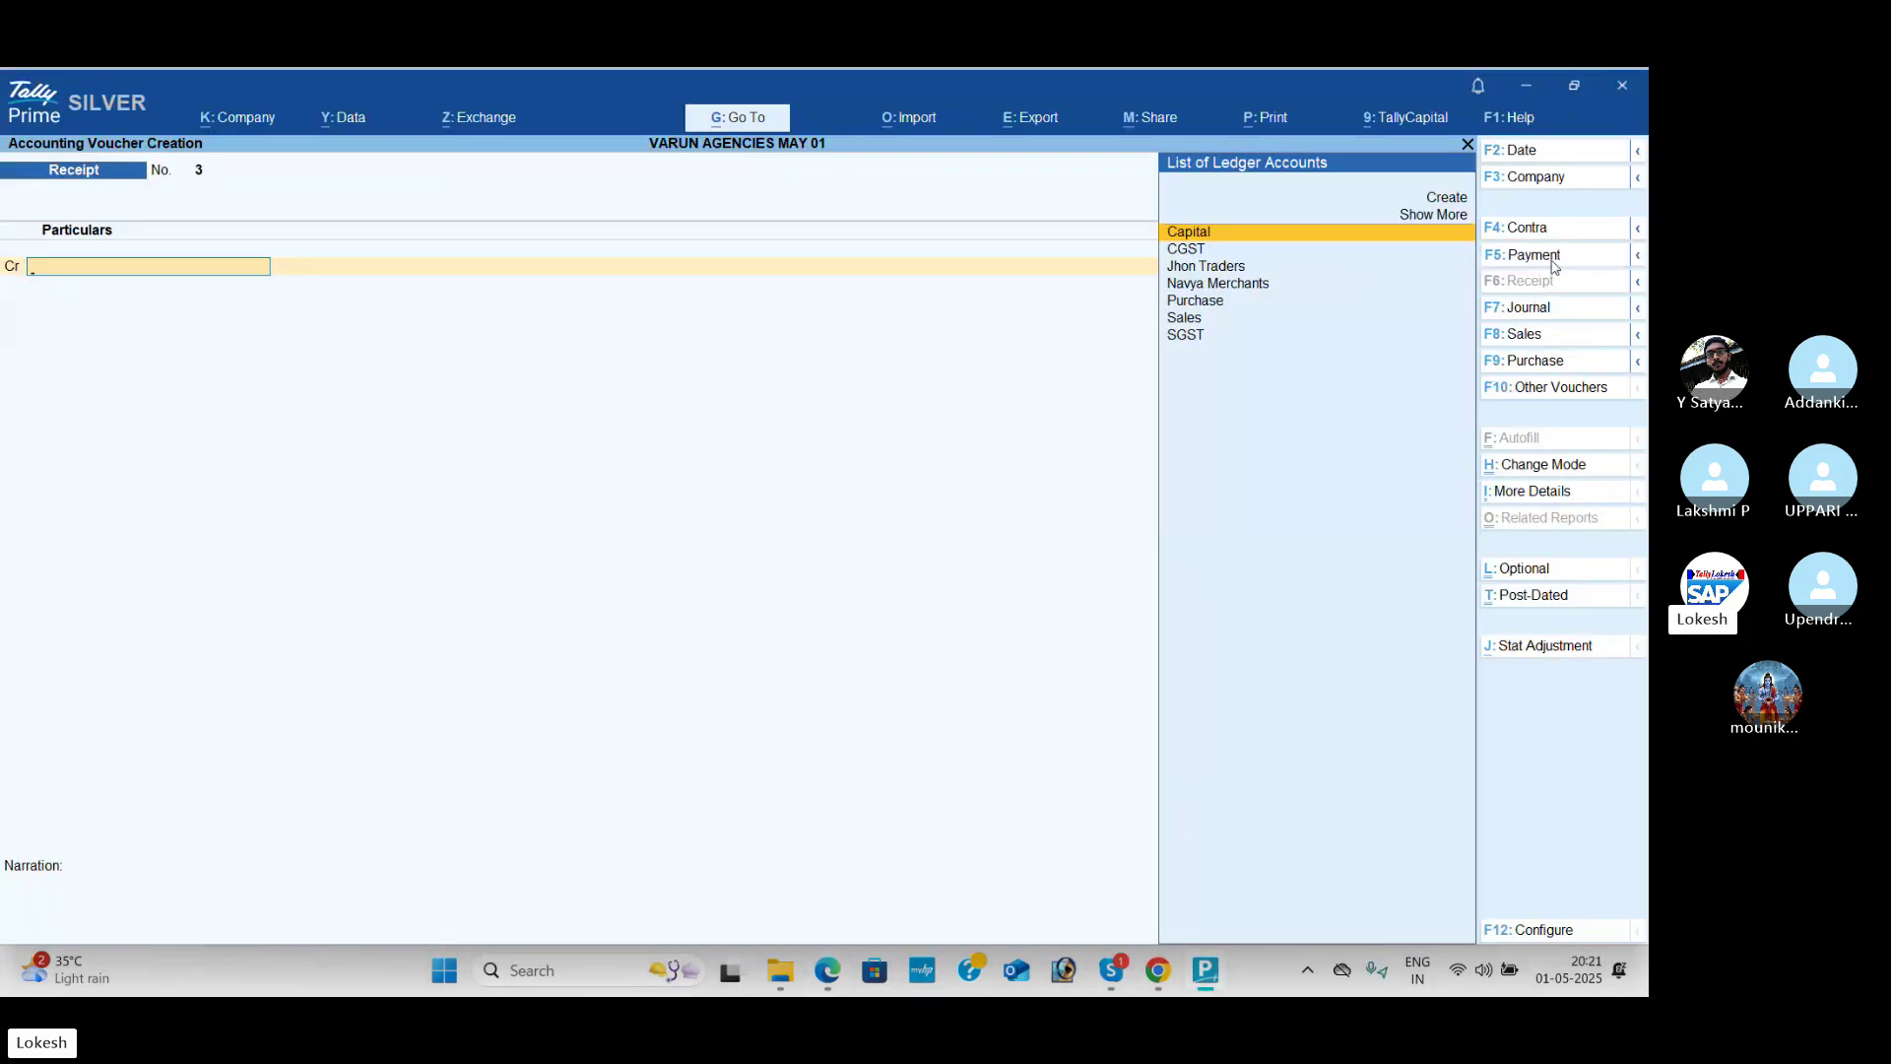
{"action": "left_click", "coordinate": [1549, 257]}
{"action": "key", "text": "alt+c"}
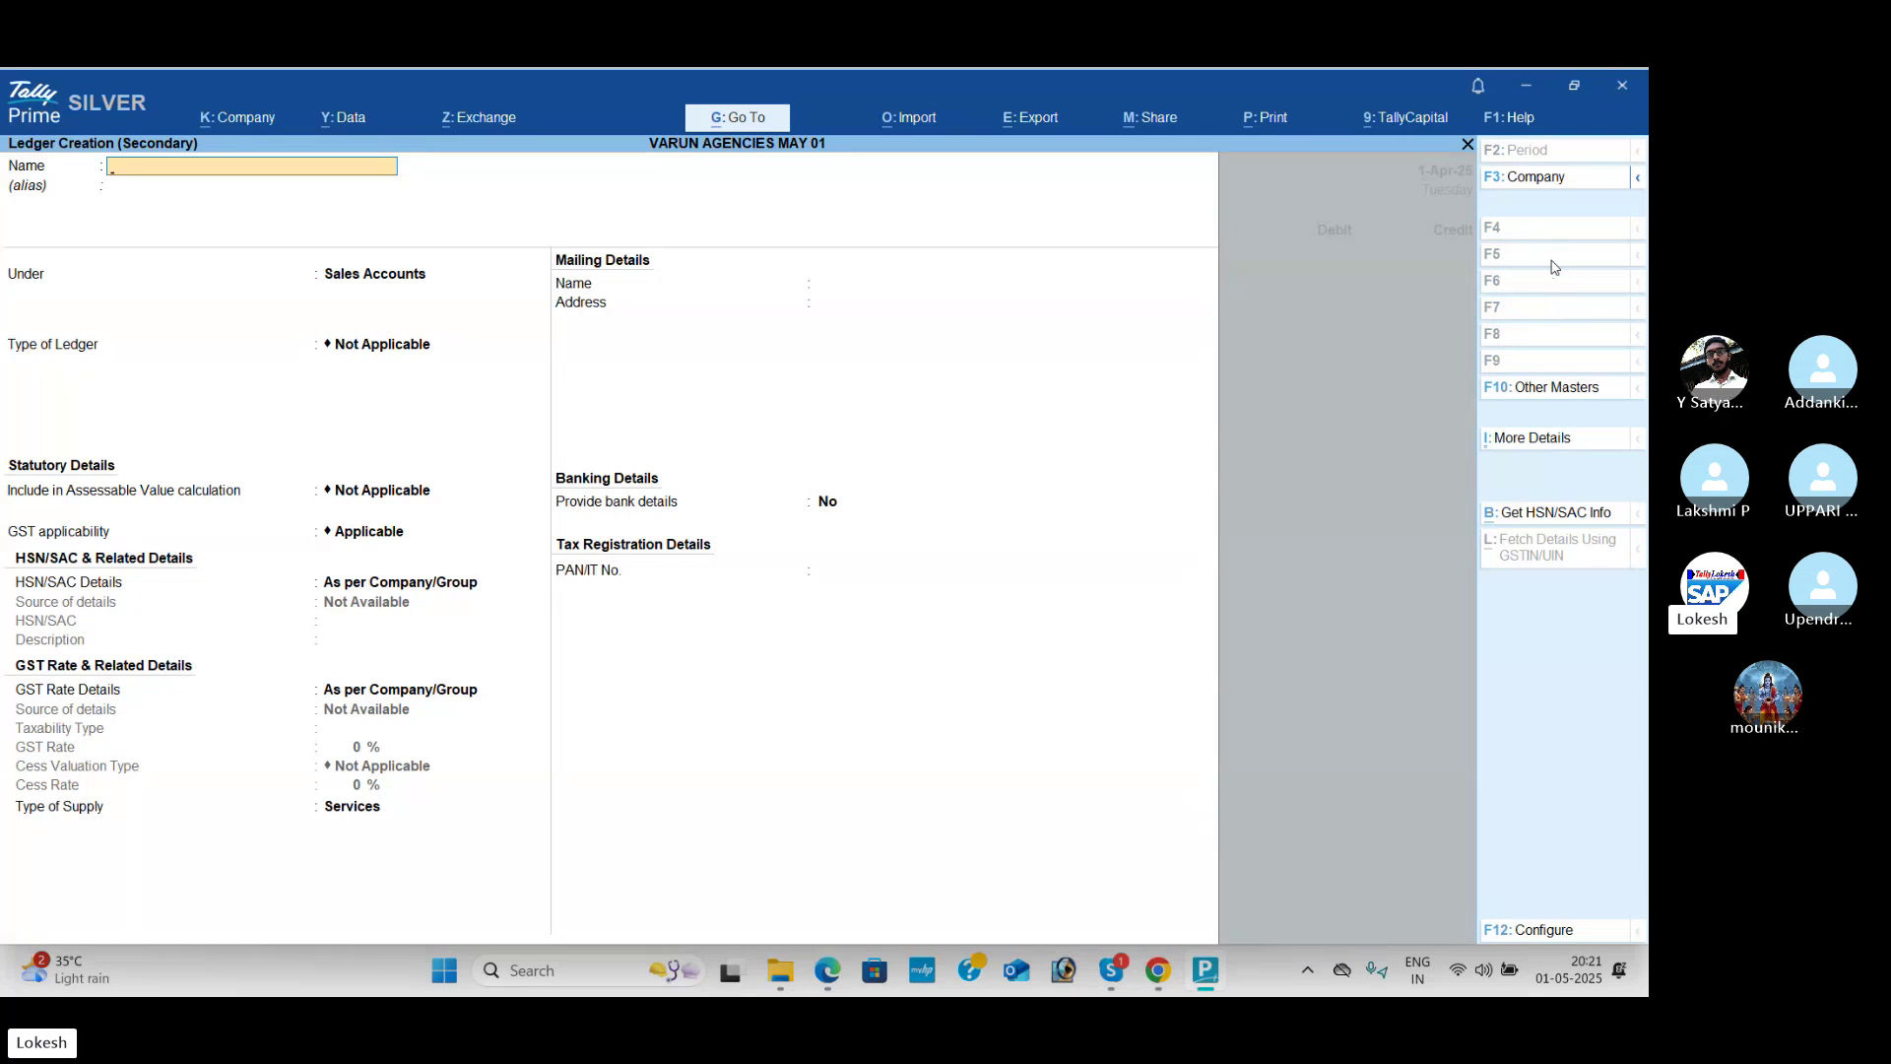
{"action": "type", "text": "TR"}
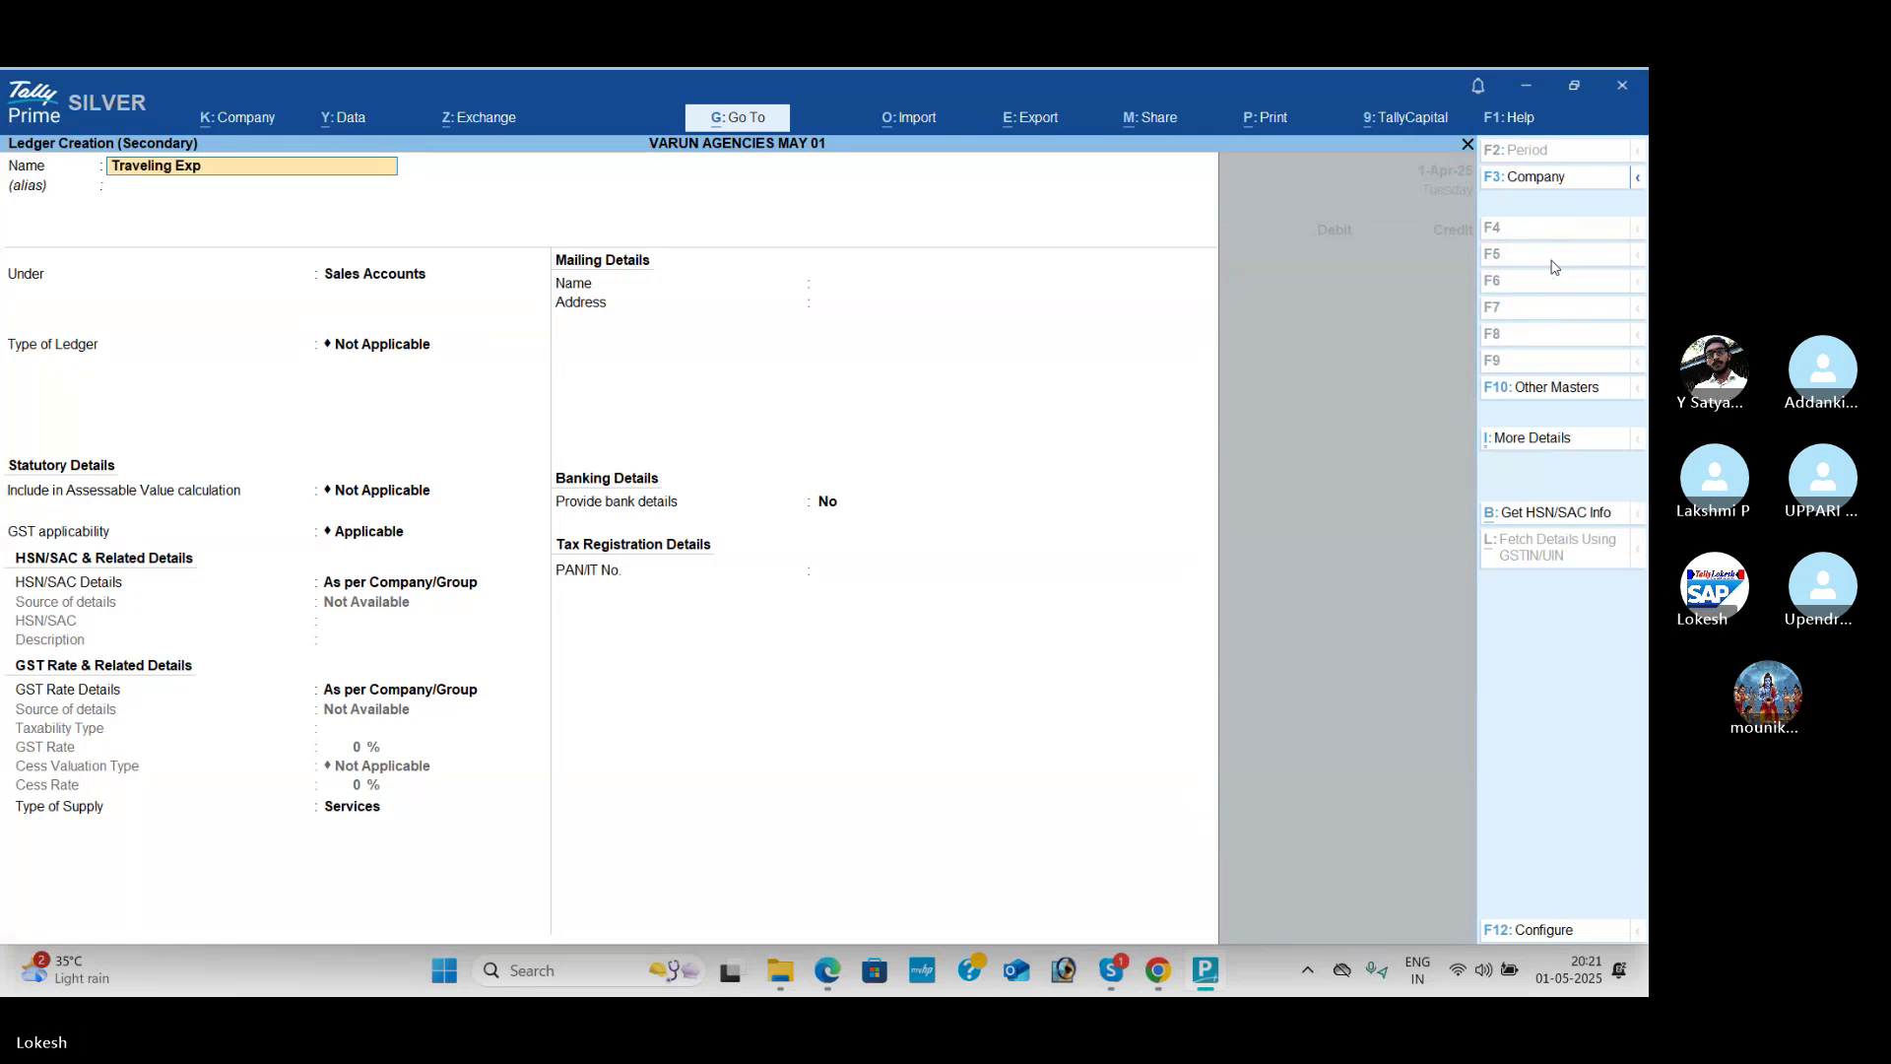
{"action": "key", "text": "Return"}
{"action": "key", "text": "Return"}
{"action": "type", "text": "Ind"}
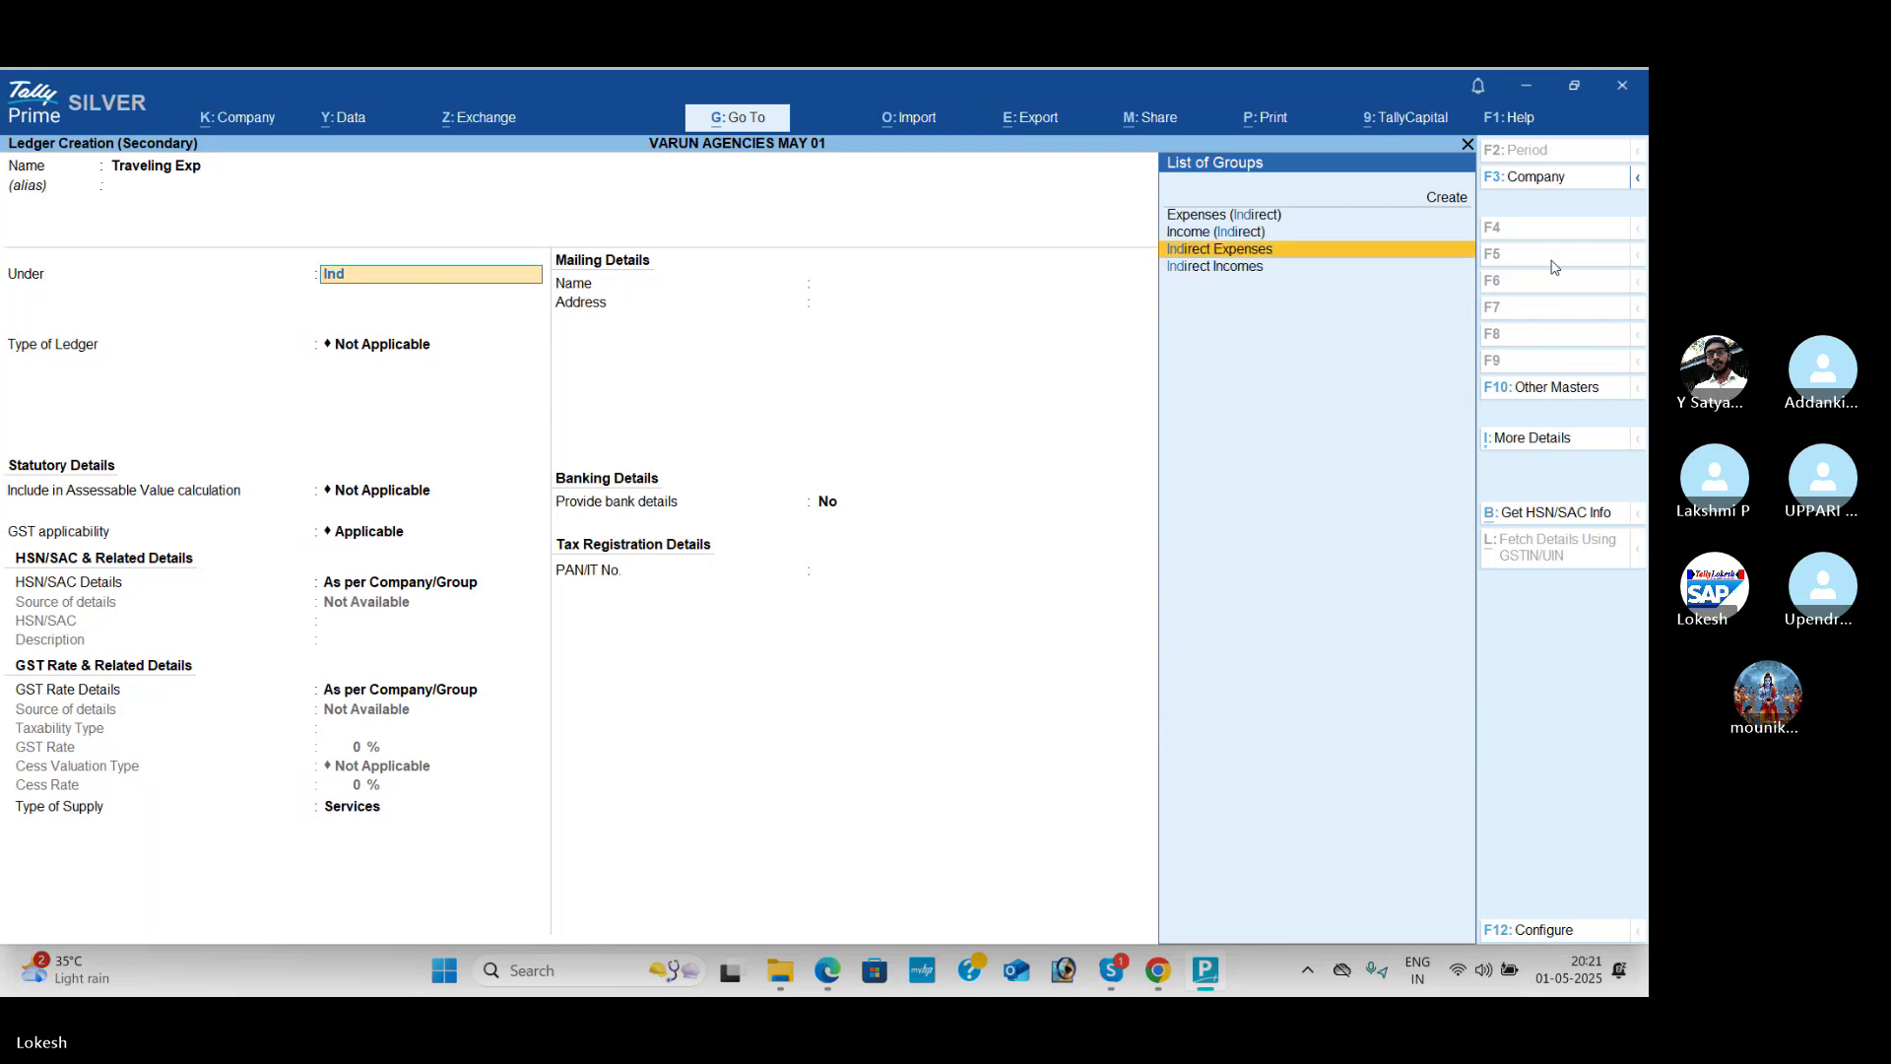
{"action": "key", "text": "Return"}
{"action": "key", "text": "ctrl+a"}
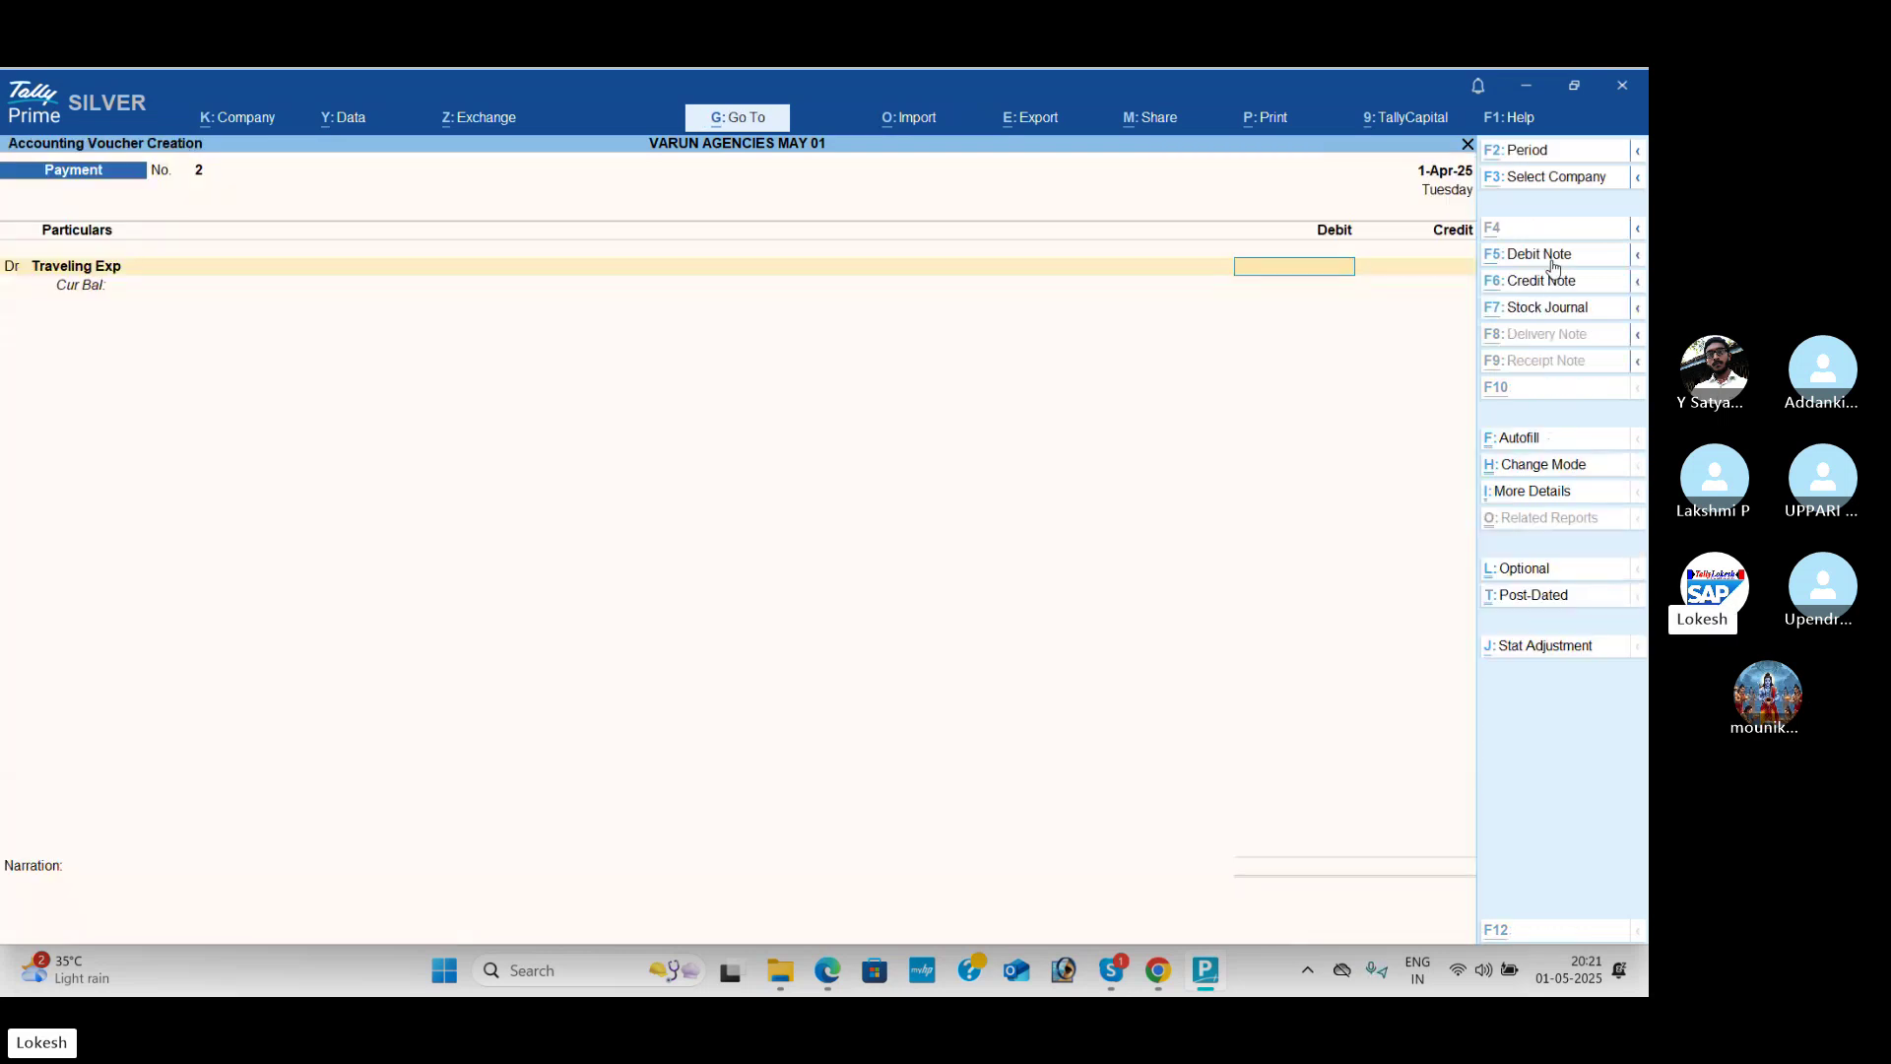
Step: Set the Traveling Exp amount to 574, credit Cash, and save the payment voucher
{"action": "key", "text": "alt+Tab"}
{"action": "key", "text": "alt+Tab"}
{"action": "type", "text": "574"}
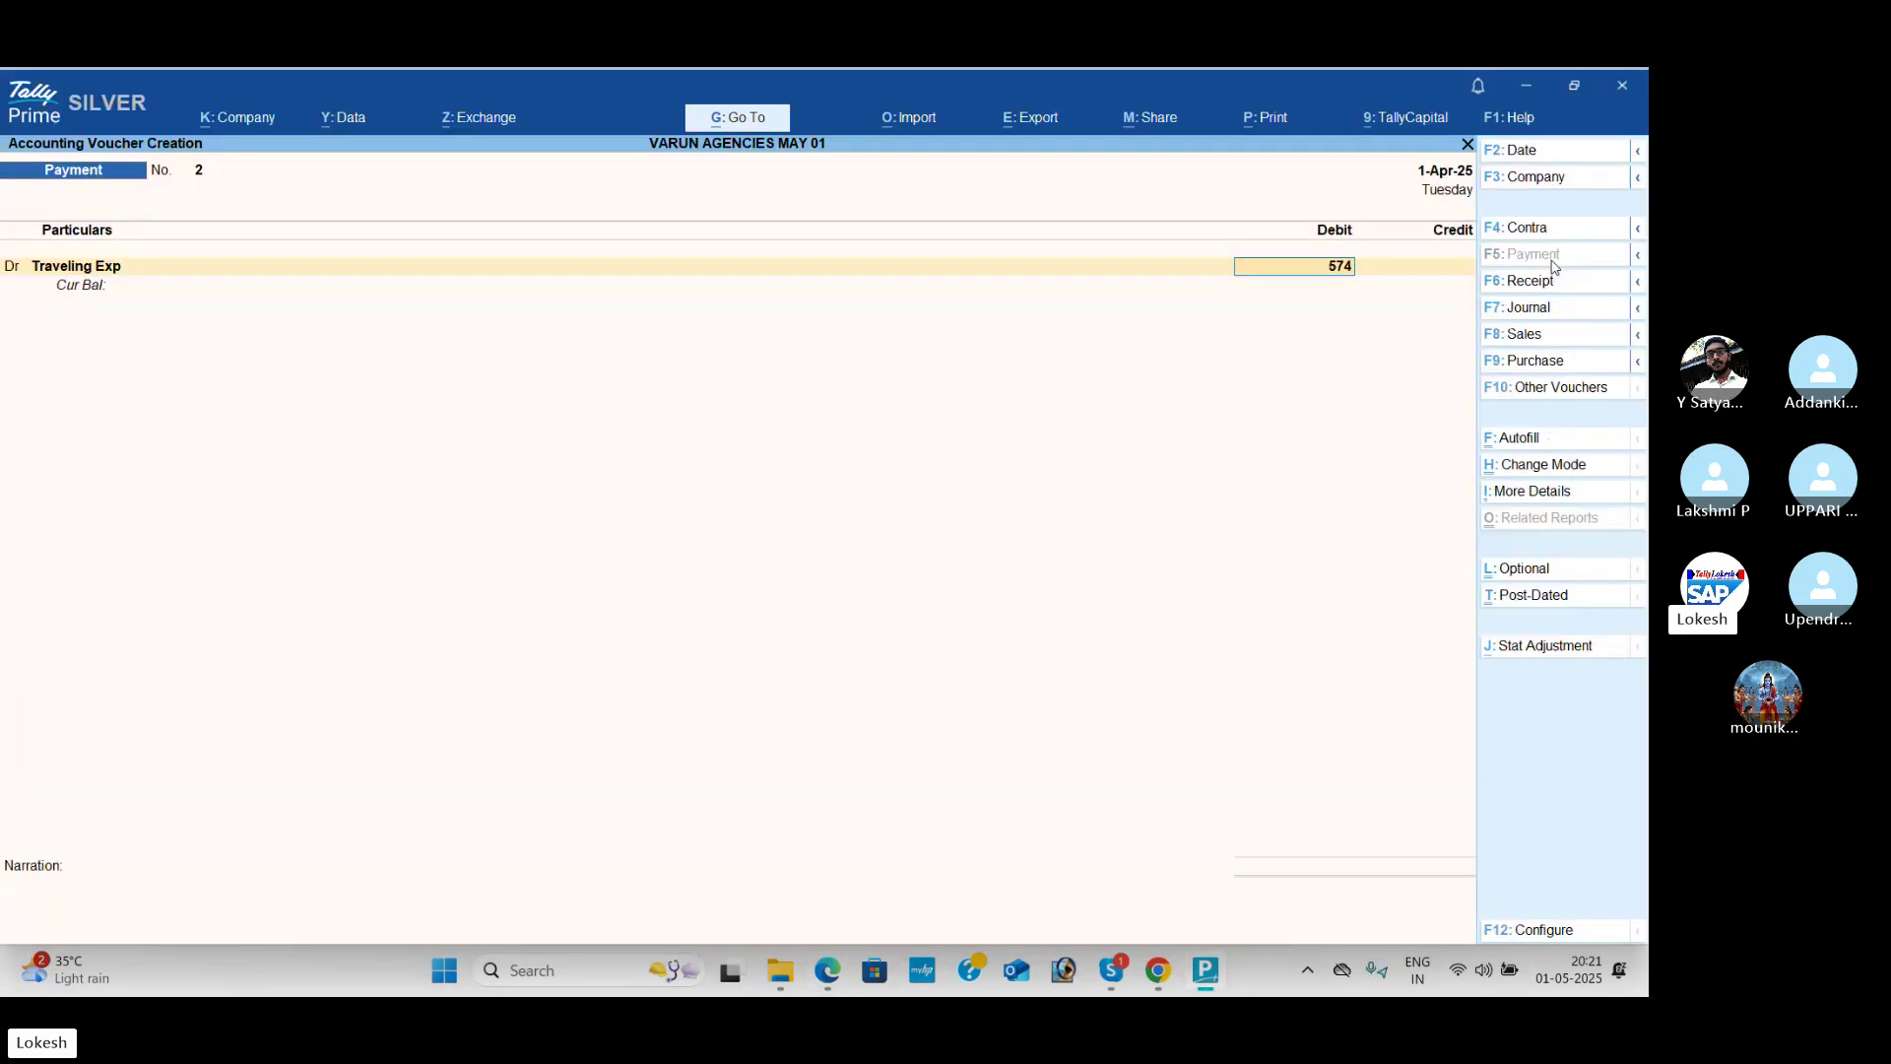
{"action": "key", "text": "Return"}
{"action": "key", "text": "Return"}
{"action": "key", "text": "Return"}
{"action": "key", "text": "Return"}
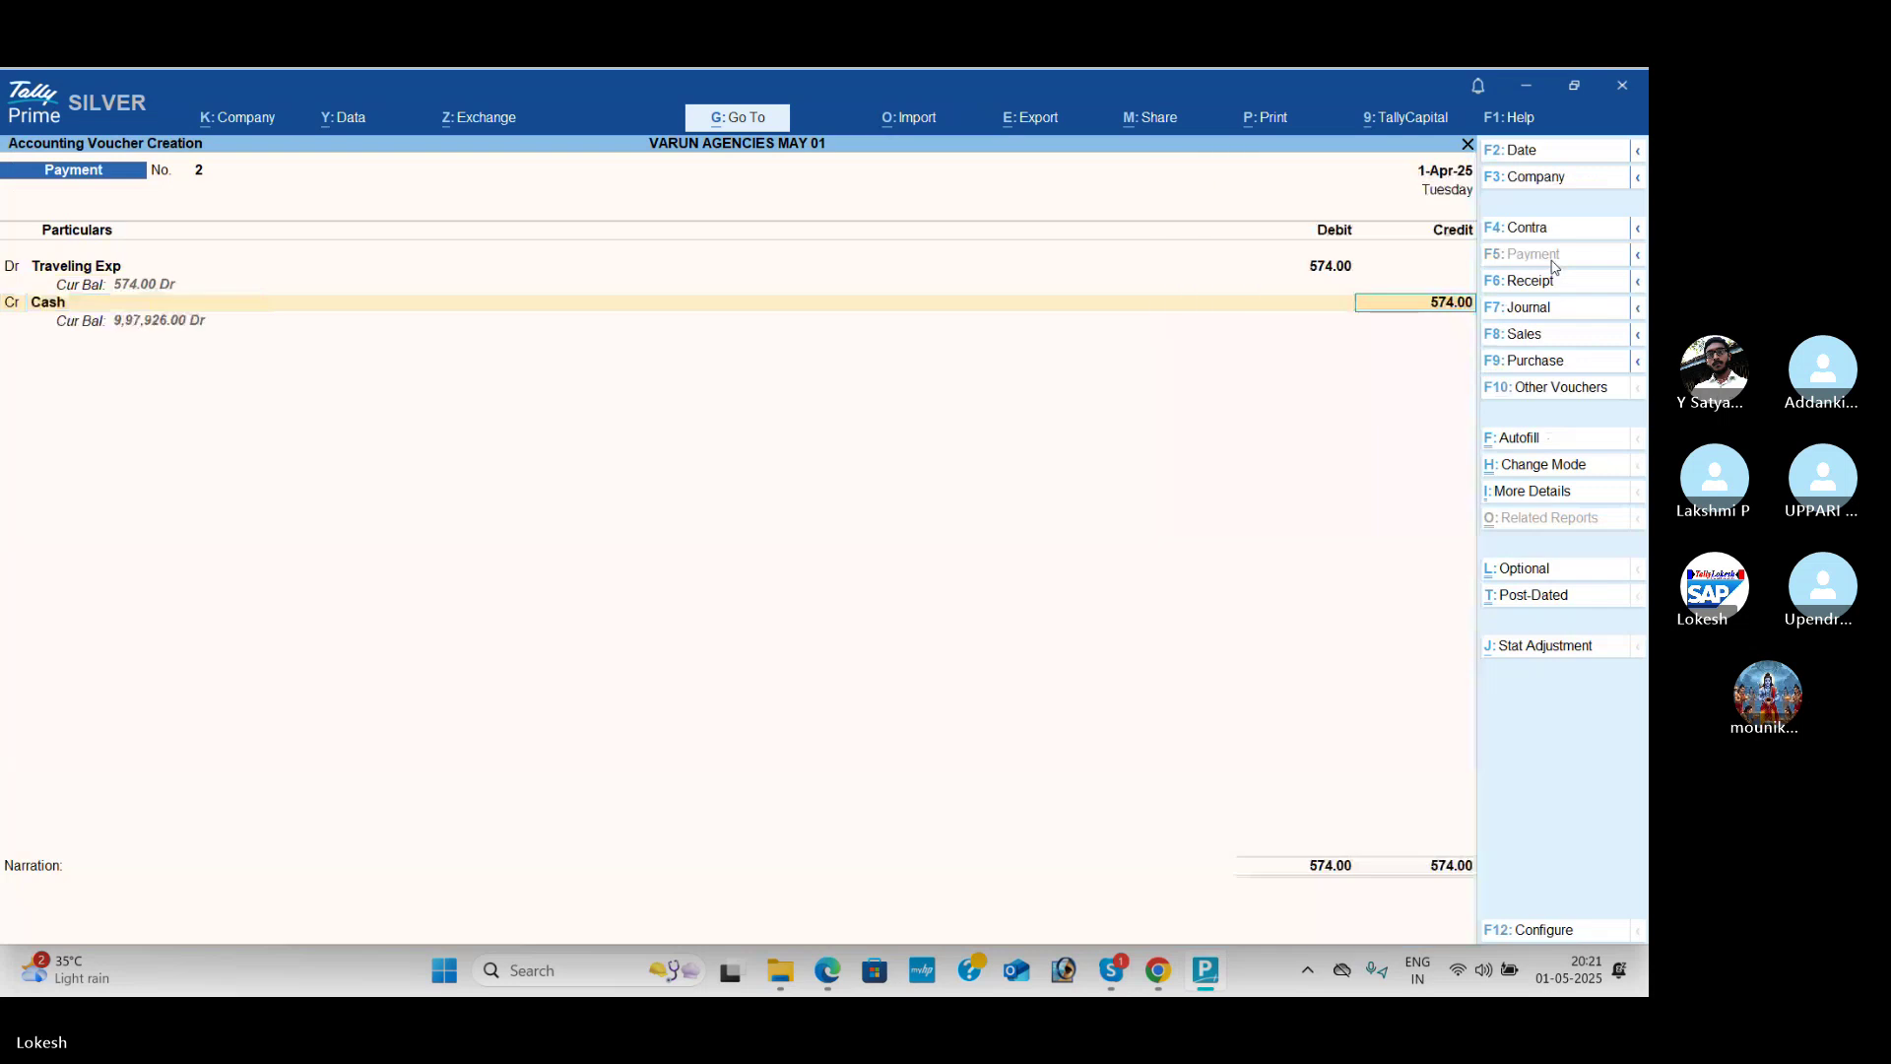
{"action": "key", "text": "Return"}
{"action": "key", "text": "Return"}
{"action": "key", "text": "Return"}
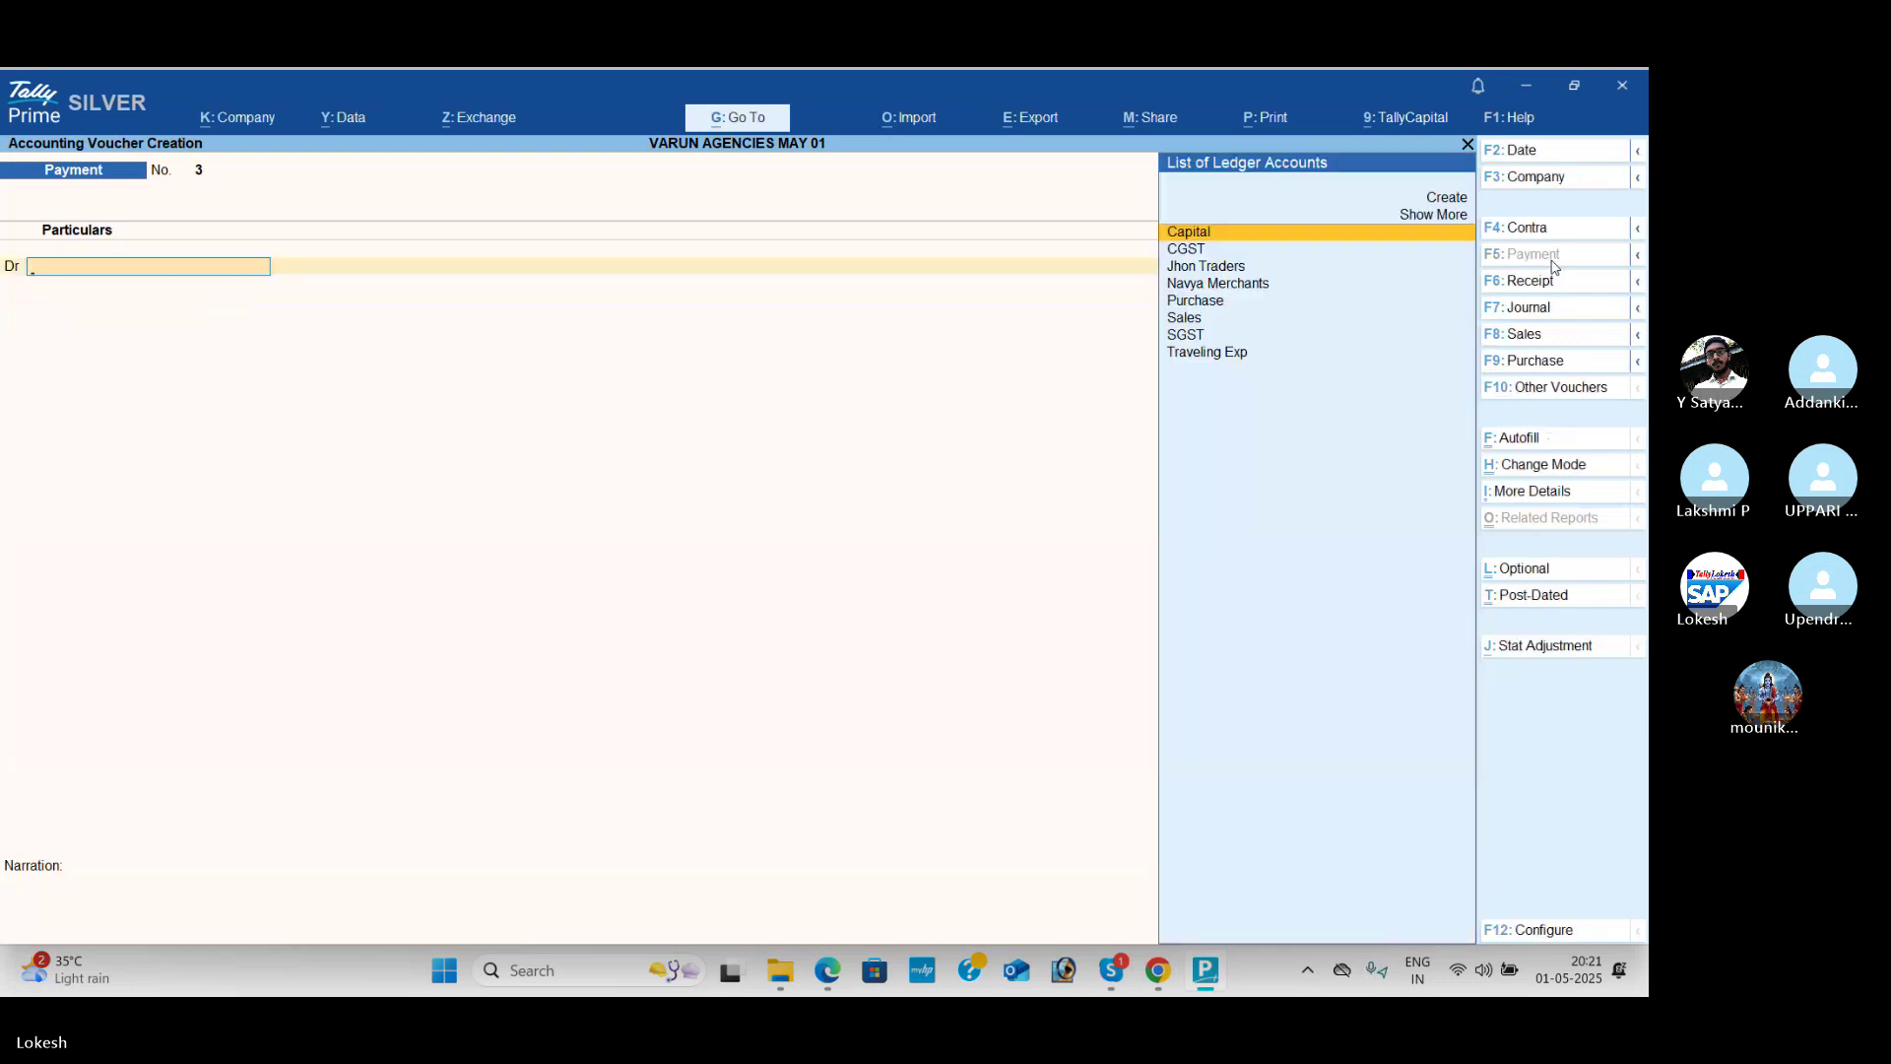
Step: Leave voucher entry and review all the recorded vouchers in the Day Book
{"action": "key", "text": "Escape"}
{"action": "key", "text": "Down"}
{"action": "key", "text": "Return"}
{"action": "key", "text": "Down"}
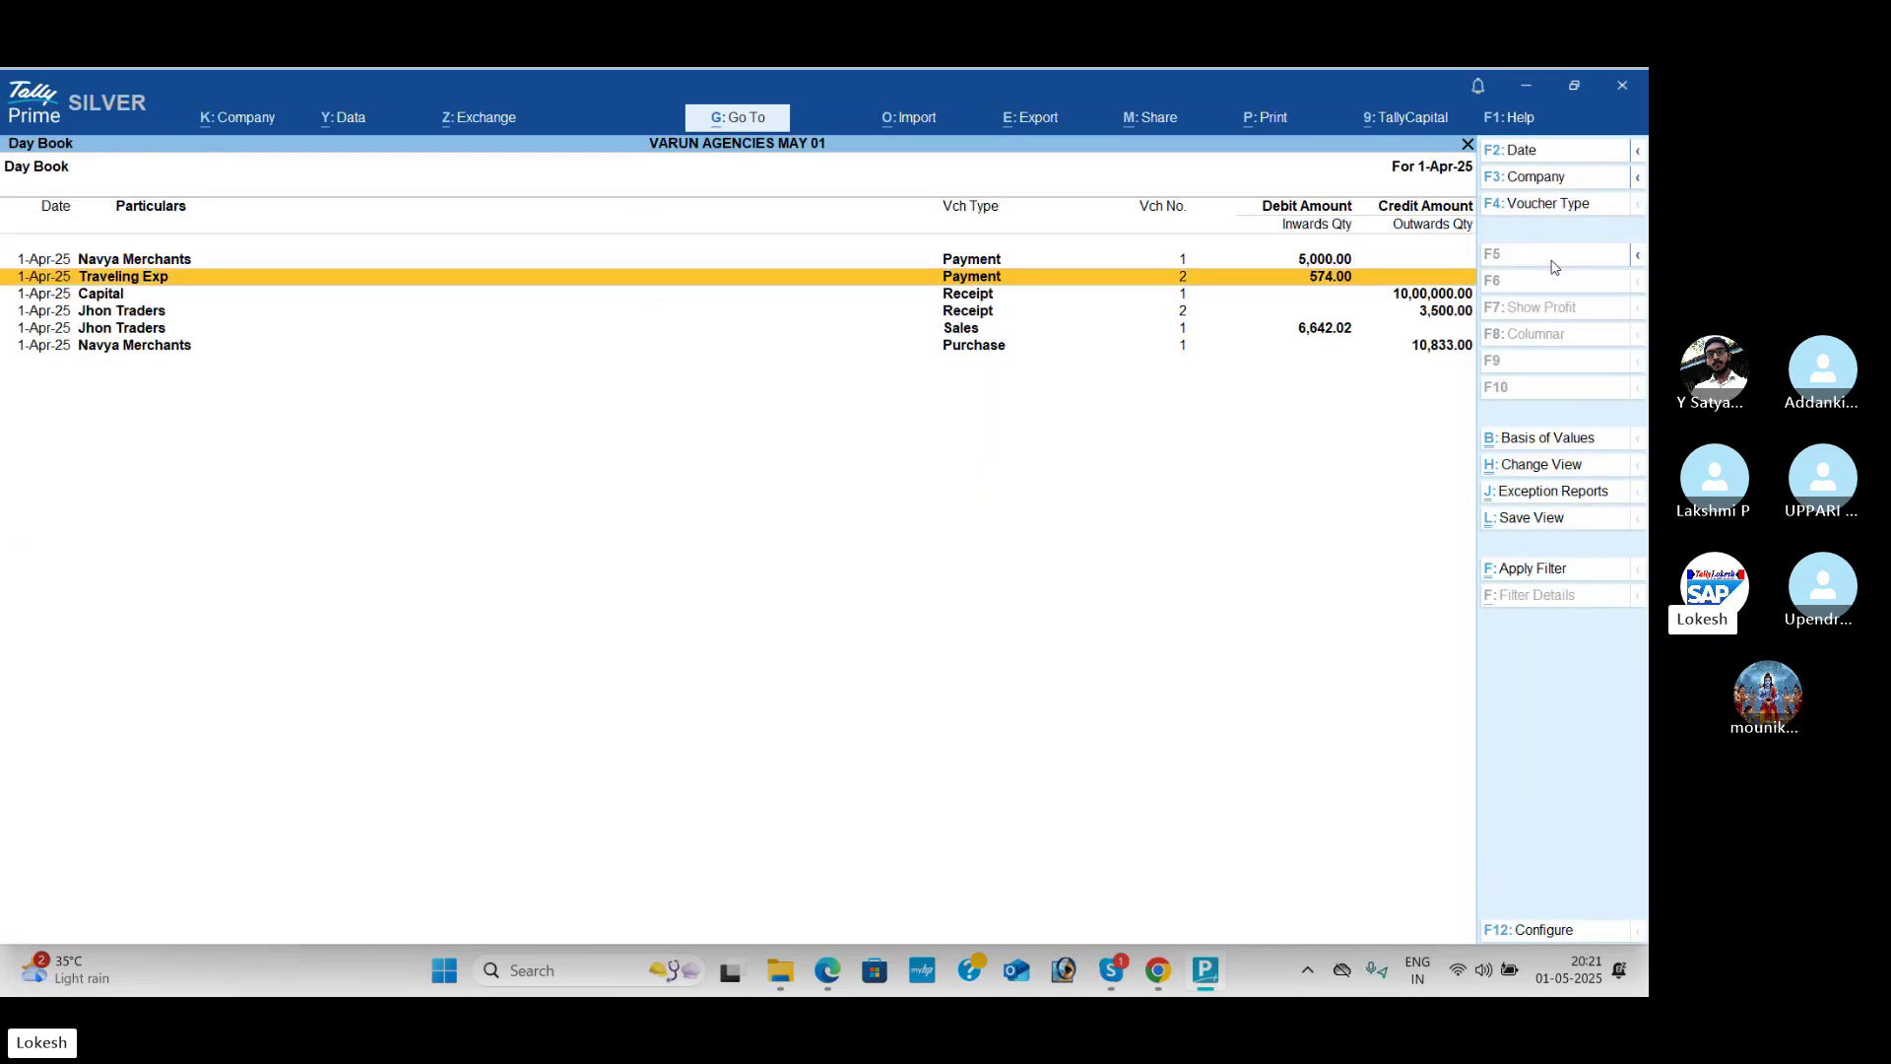
{"action": "key", "text": "Down"}
{"action": "key", "text": "Down"}
{"action": "key", "text": "Down"}
{"action": "key", "text": "Escape"}
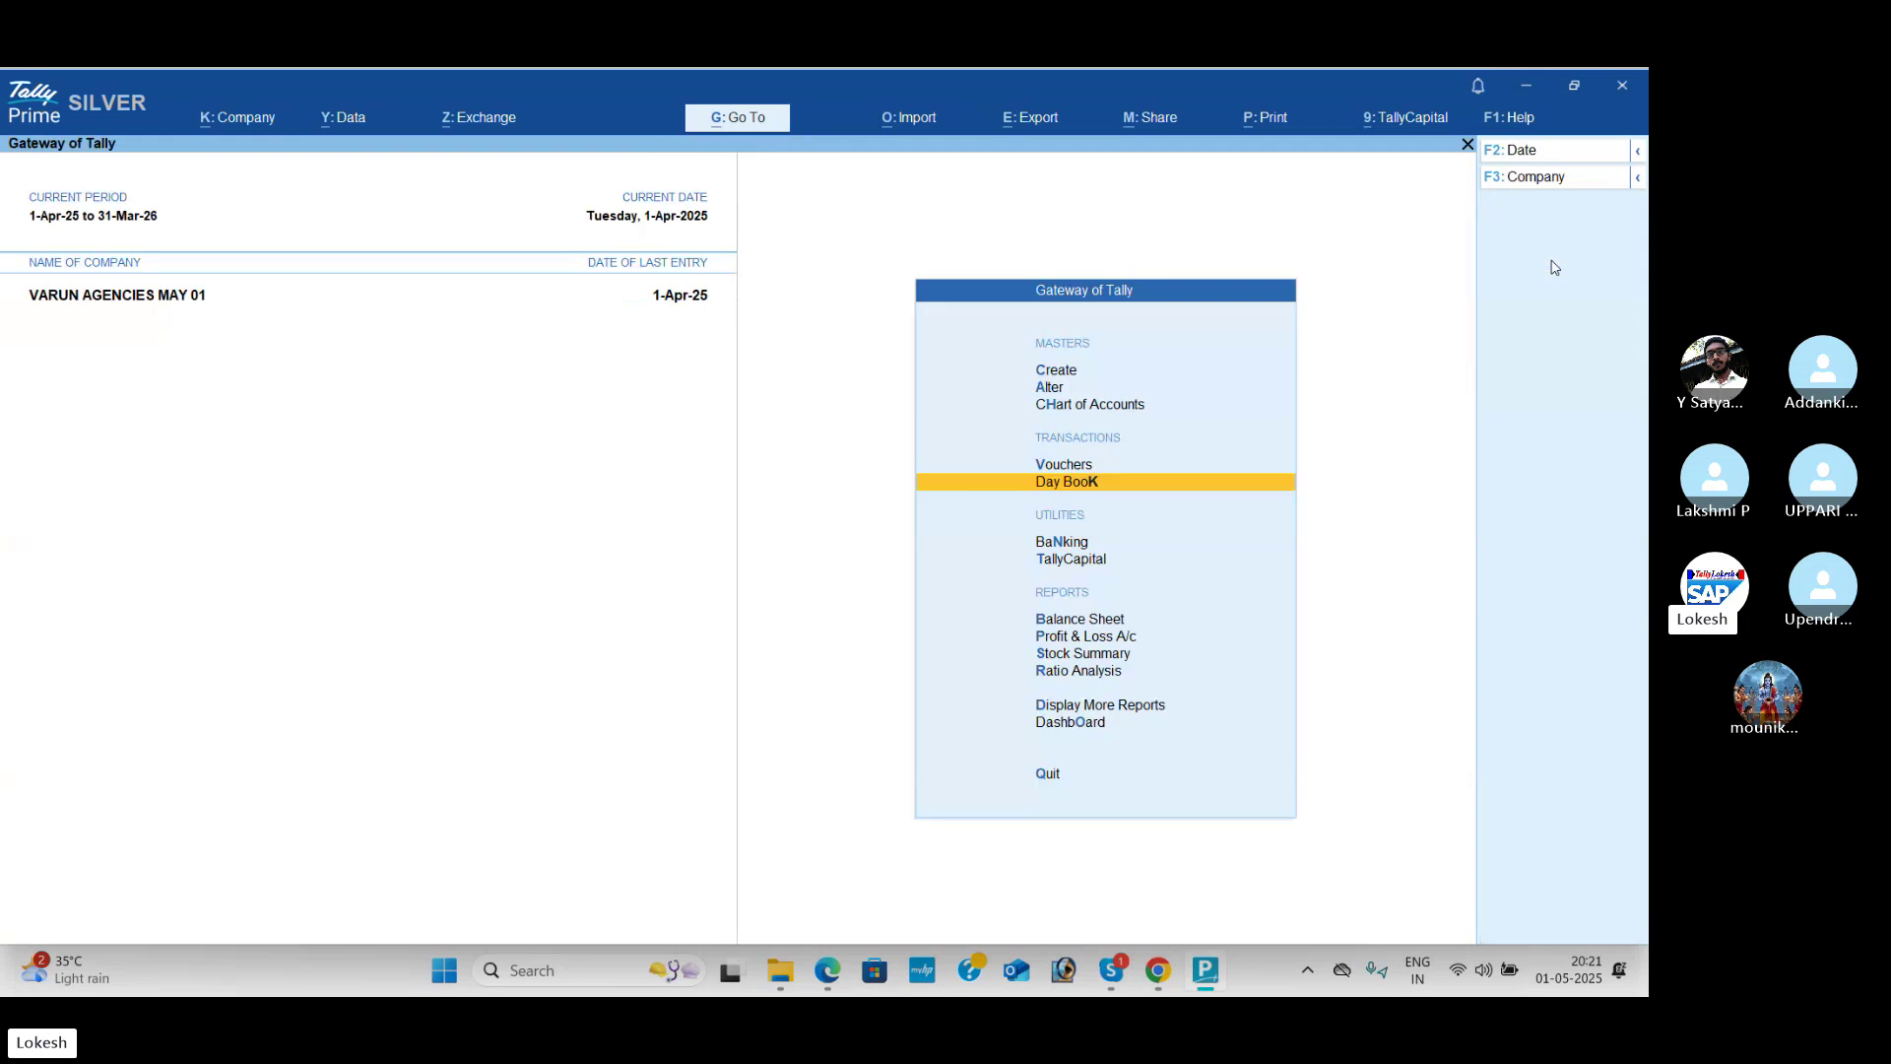
Step: Open the Profit & Loss A/c in its detailed view
{"action": "key", "text": "Down"}
{"action": "key", "text": "Down"}
{"action": "key", "text": "Down"}
{"action": "key", "text": "Down"}
{"action": "key", "text": "Return"}
{"action": "key", "text": "alt+F5"}
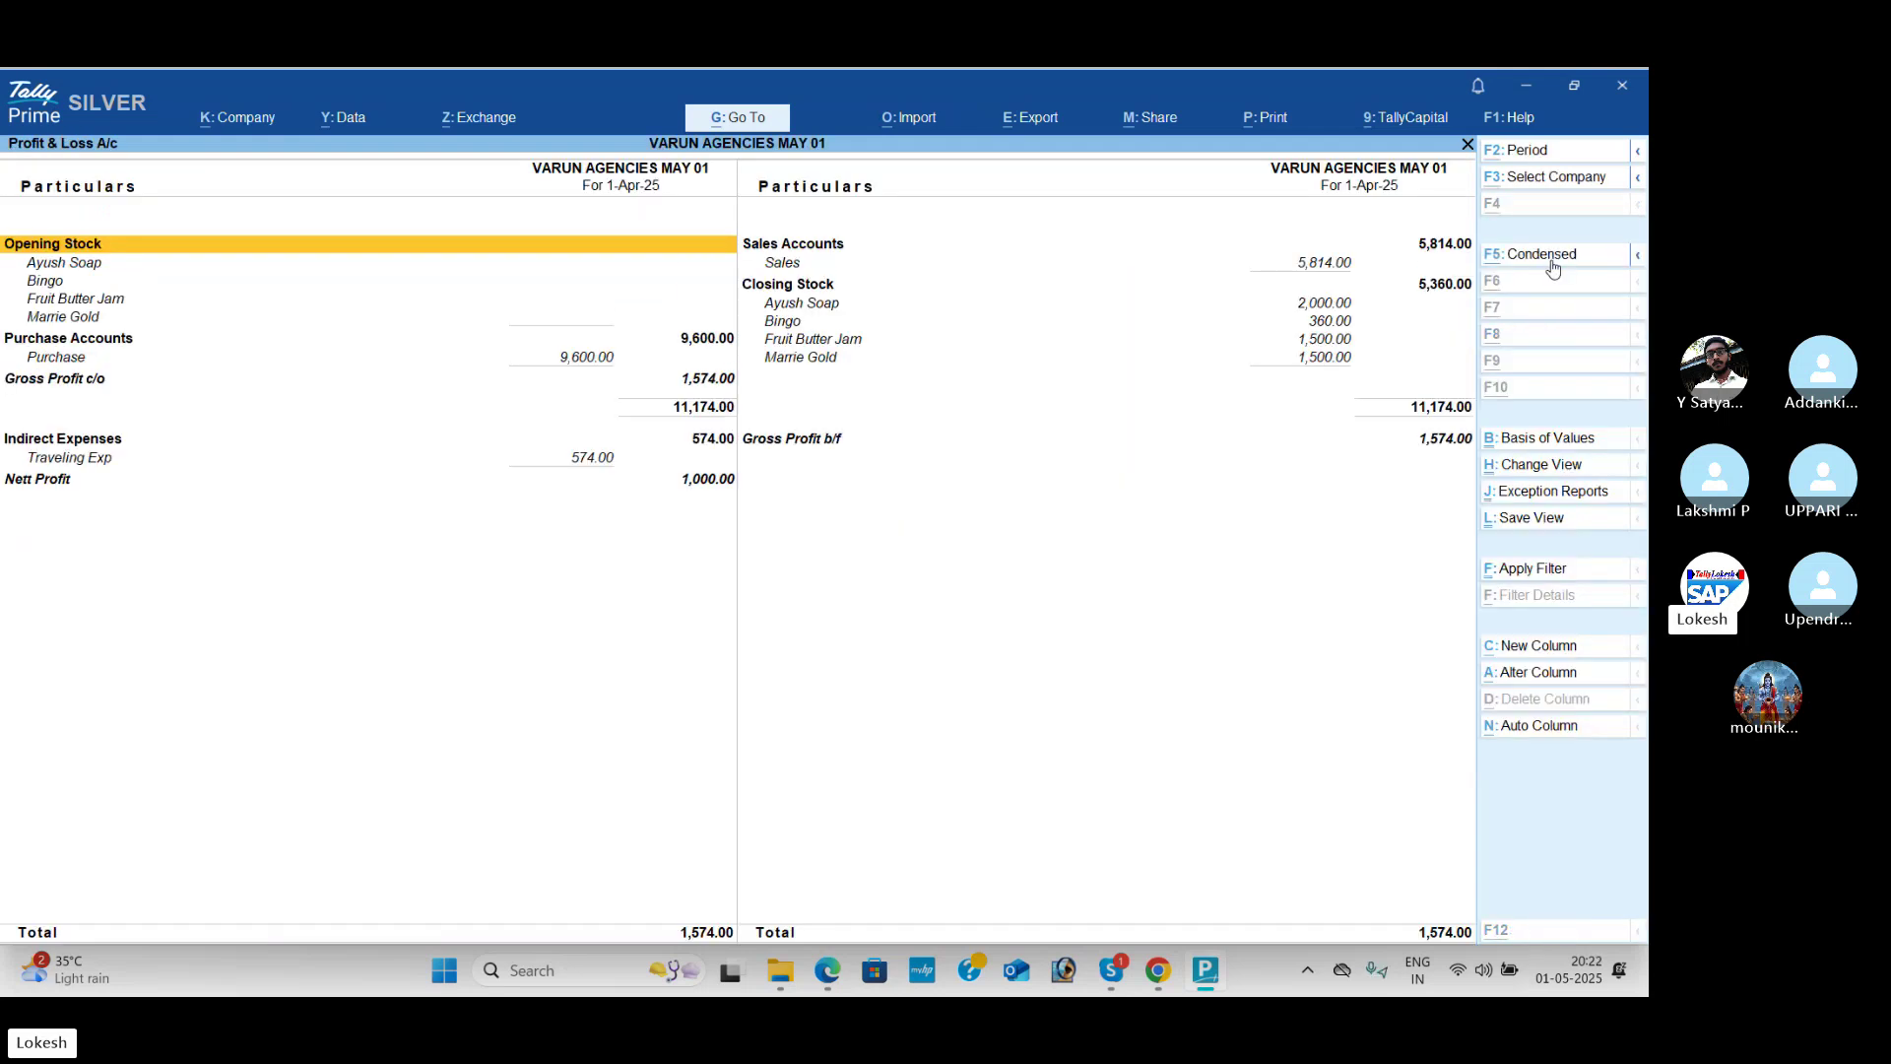
Step: Compare the Nett Profit in the Profit & Loss A/c with the net profit given in the exercise, and close the report
{"action": "key", "text": "Down"}
{"action": "key", "text": "Down"}
{"action": "key", "text": "Down"}
{"action": "key", "text": "Down"}
{"action": "key", "text": "Down"}
{"action": "key", "text": "Down"}
{"action": "key", "text": "Down"}
{"action": "key", "text": "Down"}
{"action": "key", "text": "Down"}
{"action": "key", "text": "Down"}
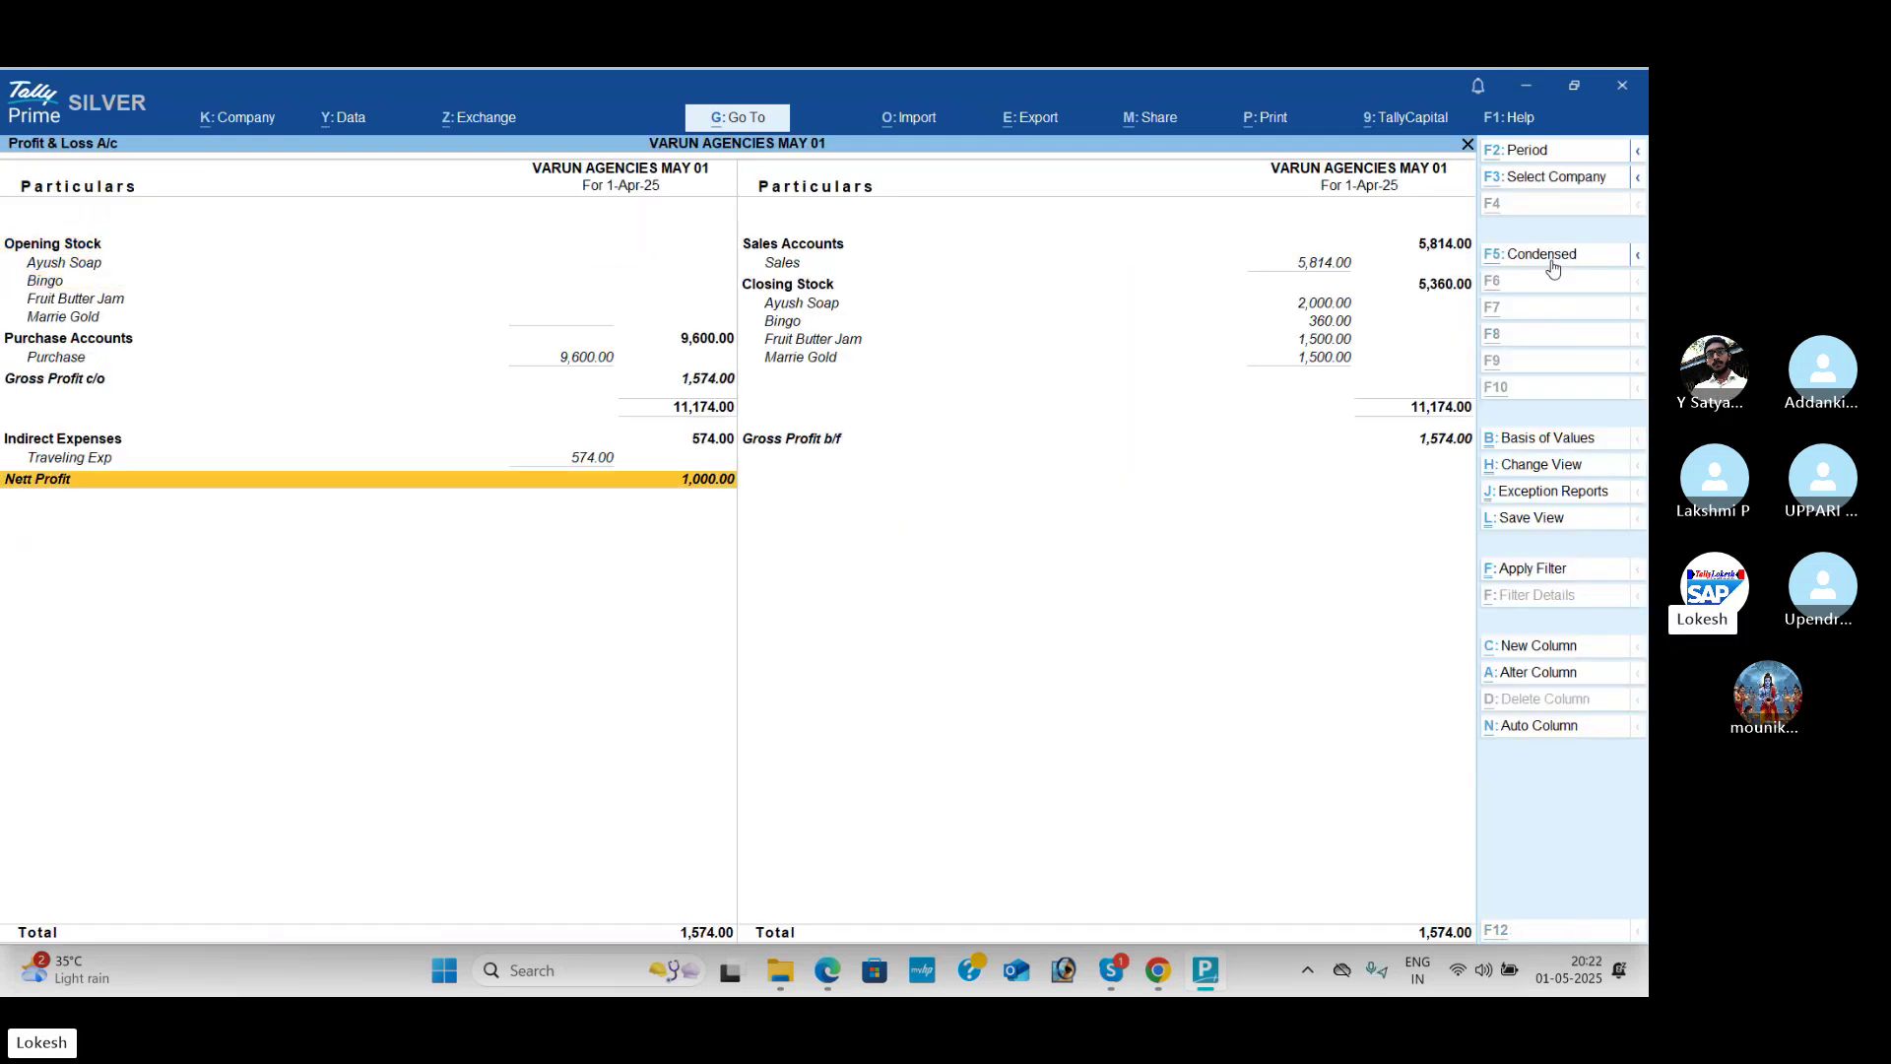
{"action": "key", "text": "alt+Tab"}
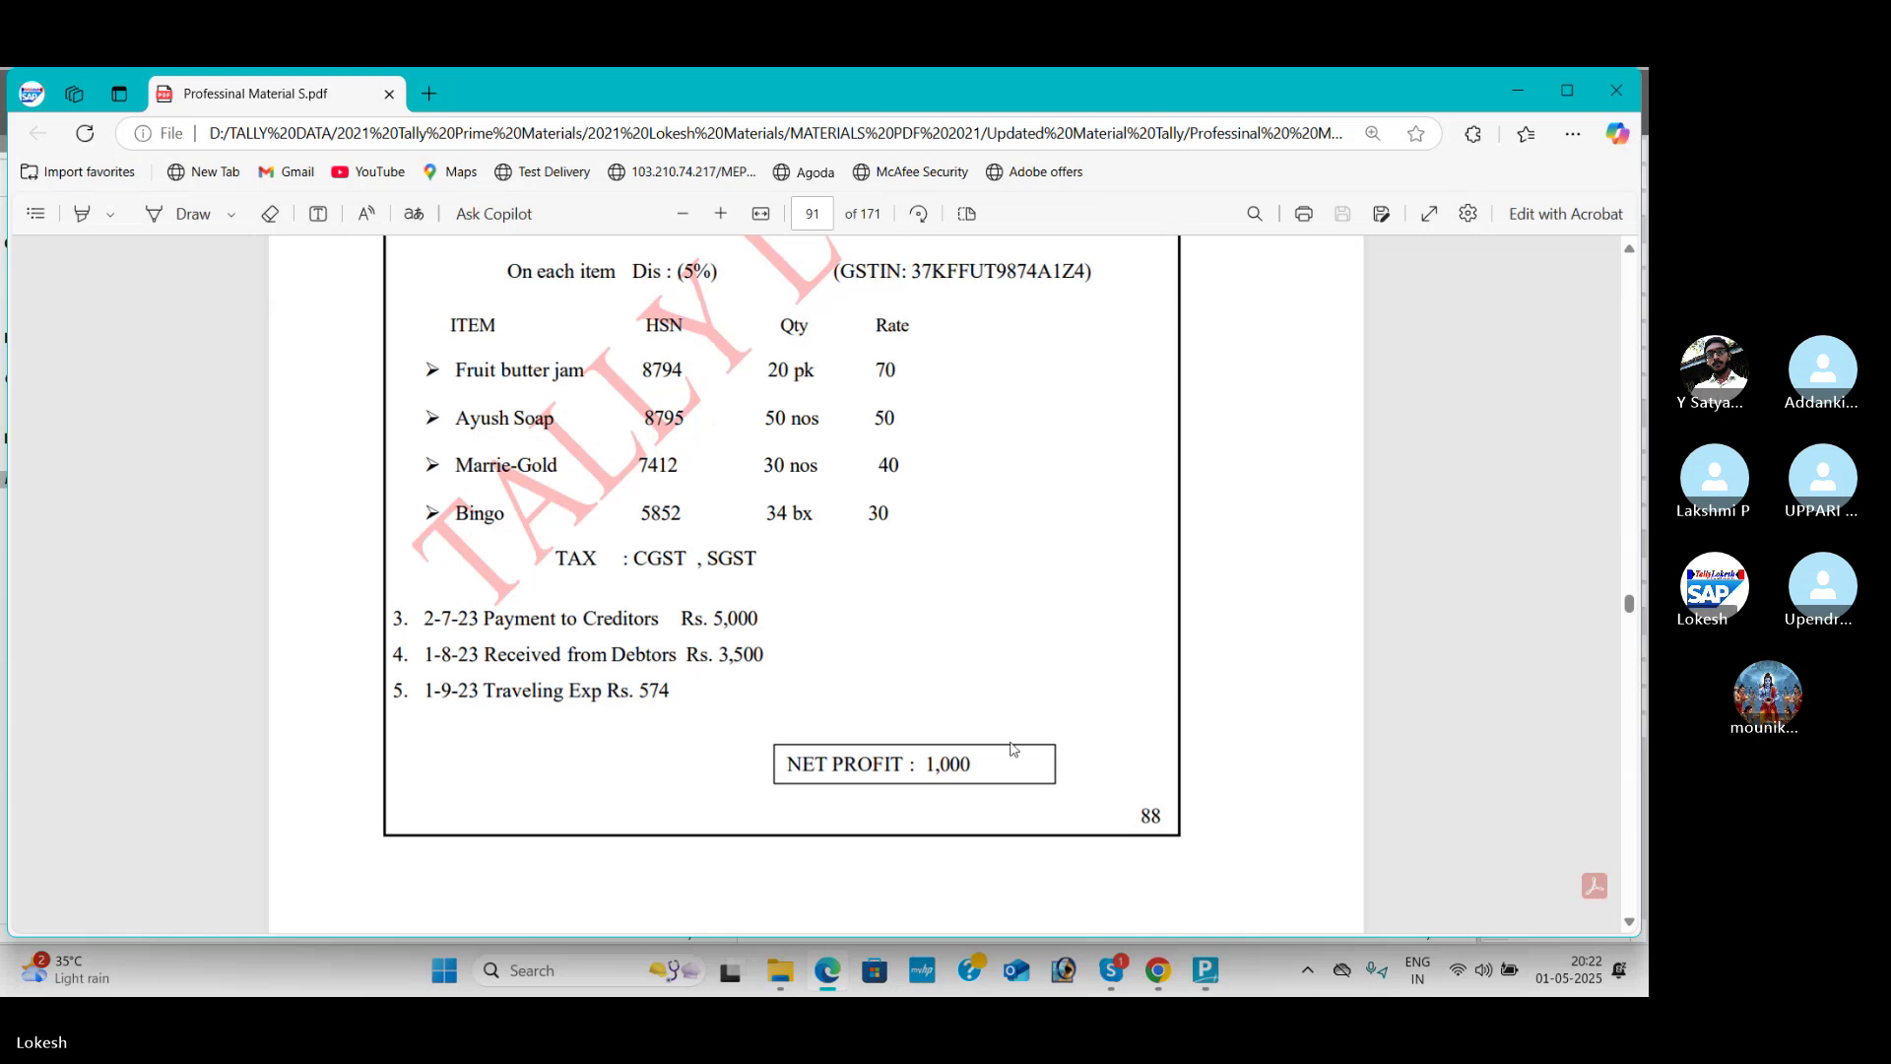
{"action": "key", "text": "alt+Tab"}
{"action": "key", "text": "Escape"}
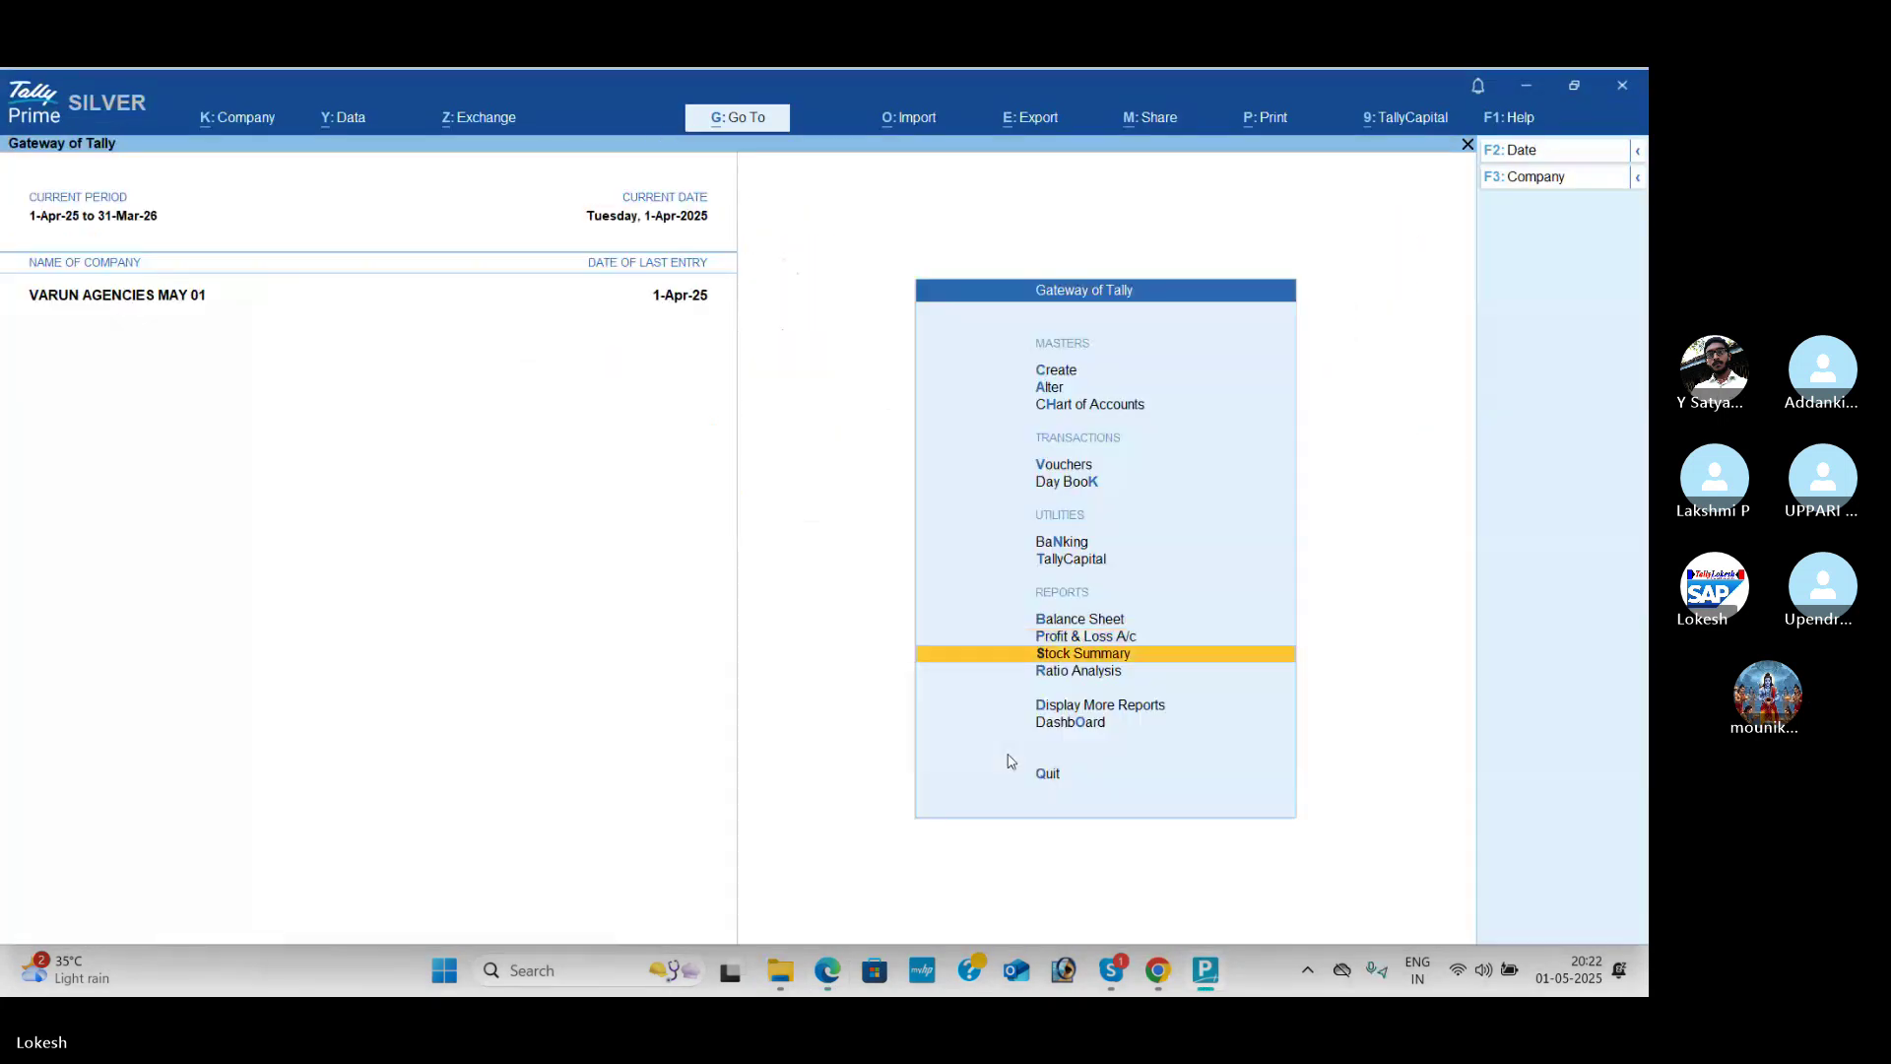
Step: Open the Stock Summary, configure it to show Goods Inwards and Goods Outwards, review the stock items, and close it
{"action": "key", "text": "Return"}
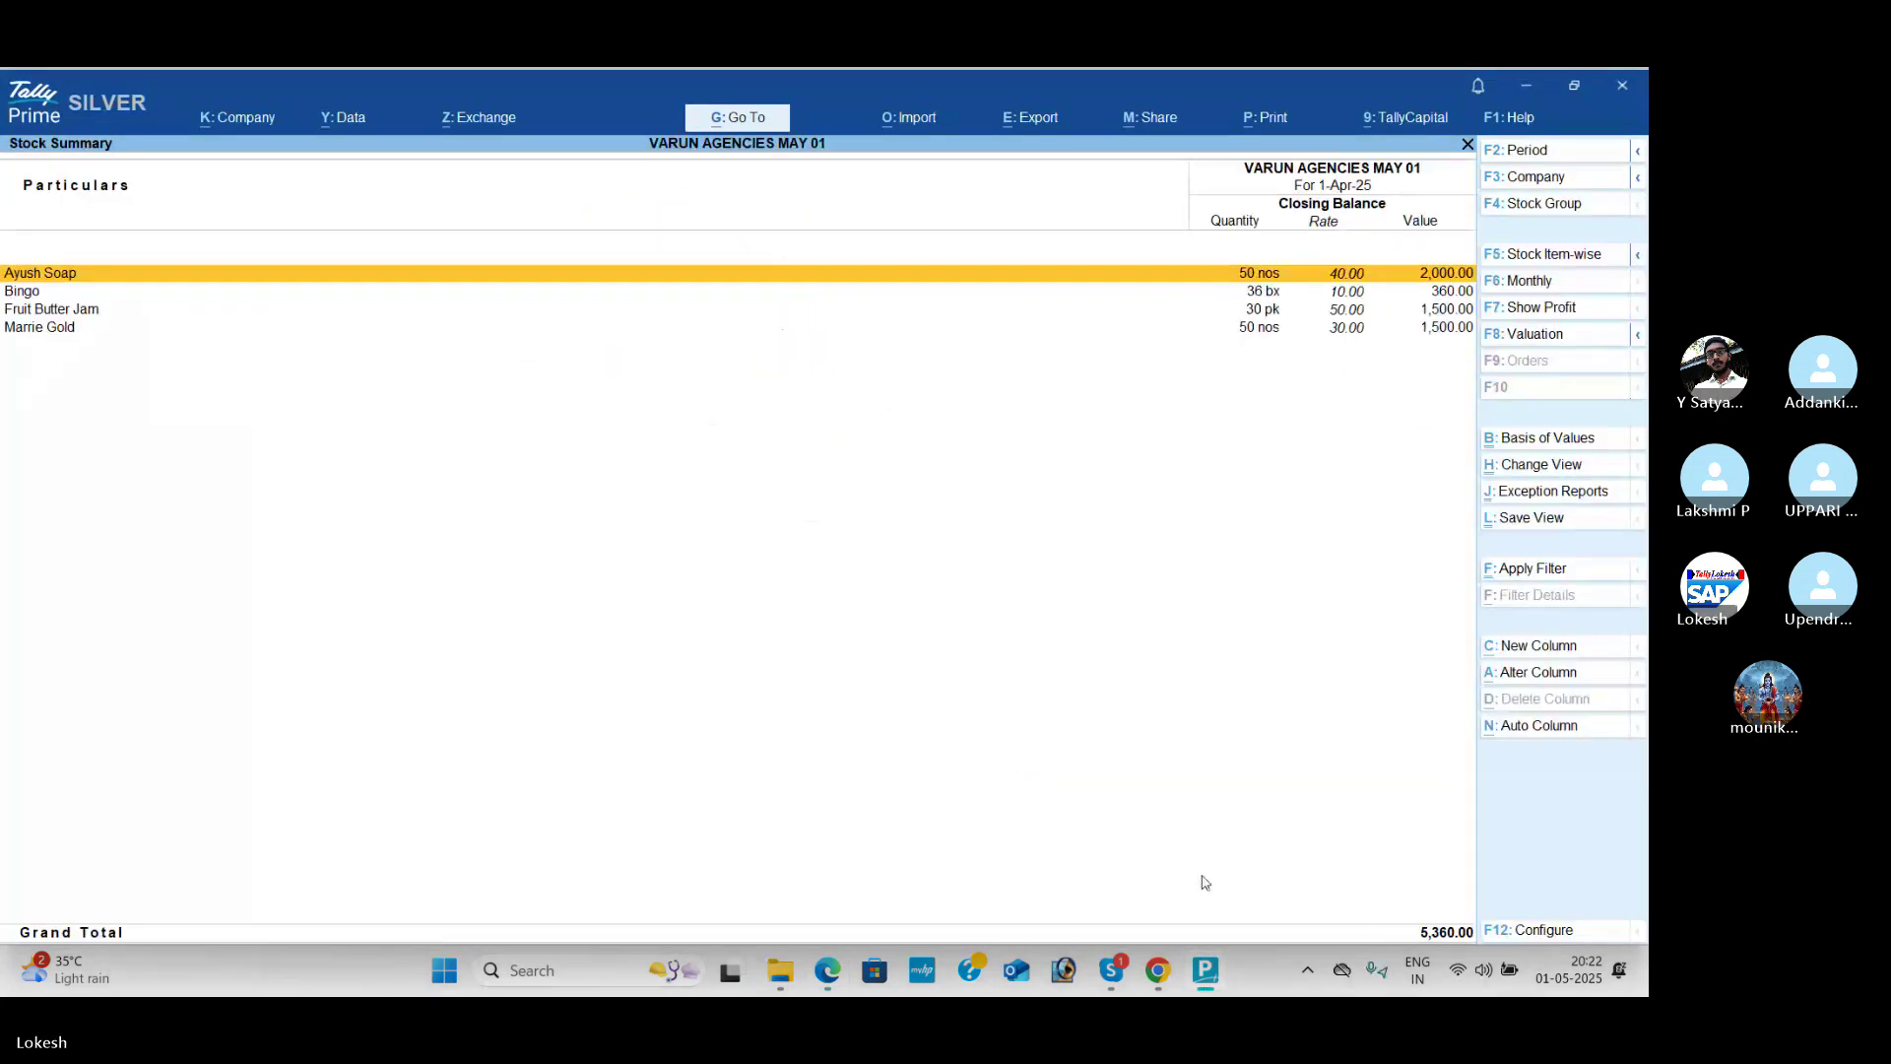
{"action": "left_click", "coordinate": [1566, 932]}
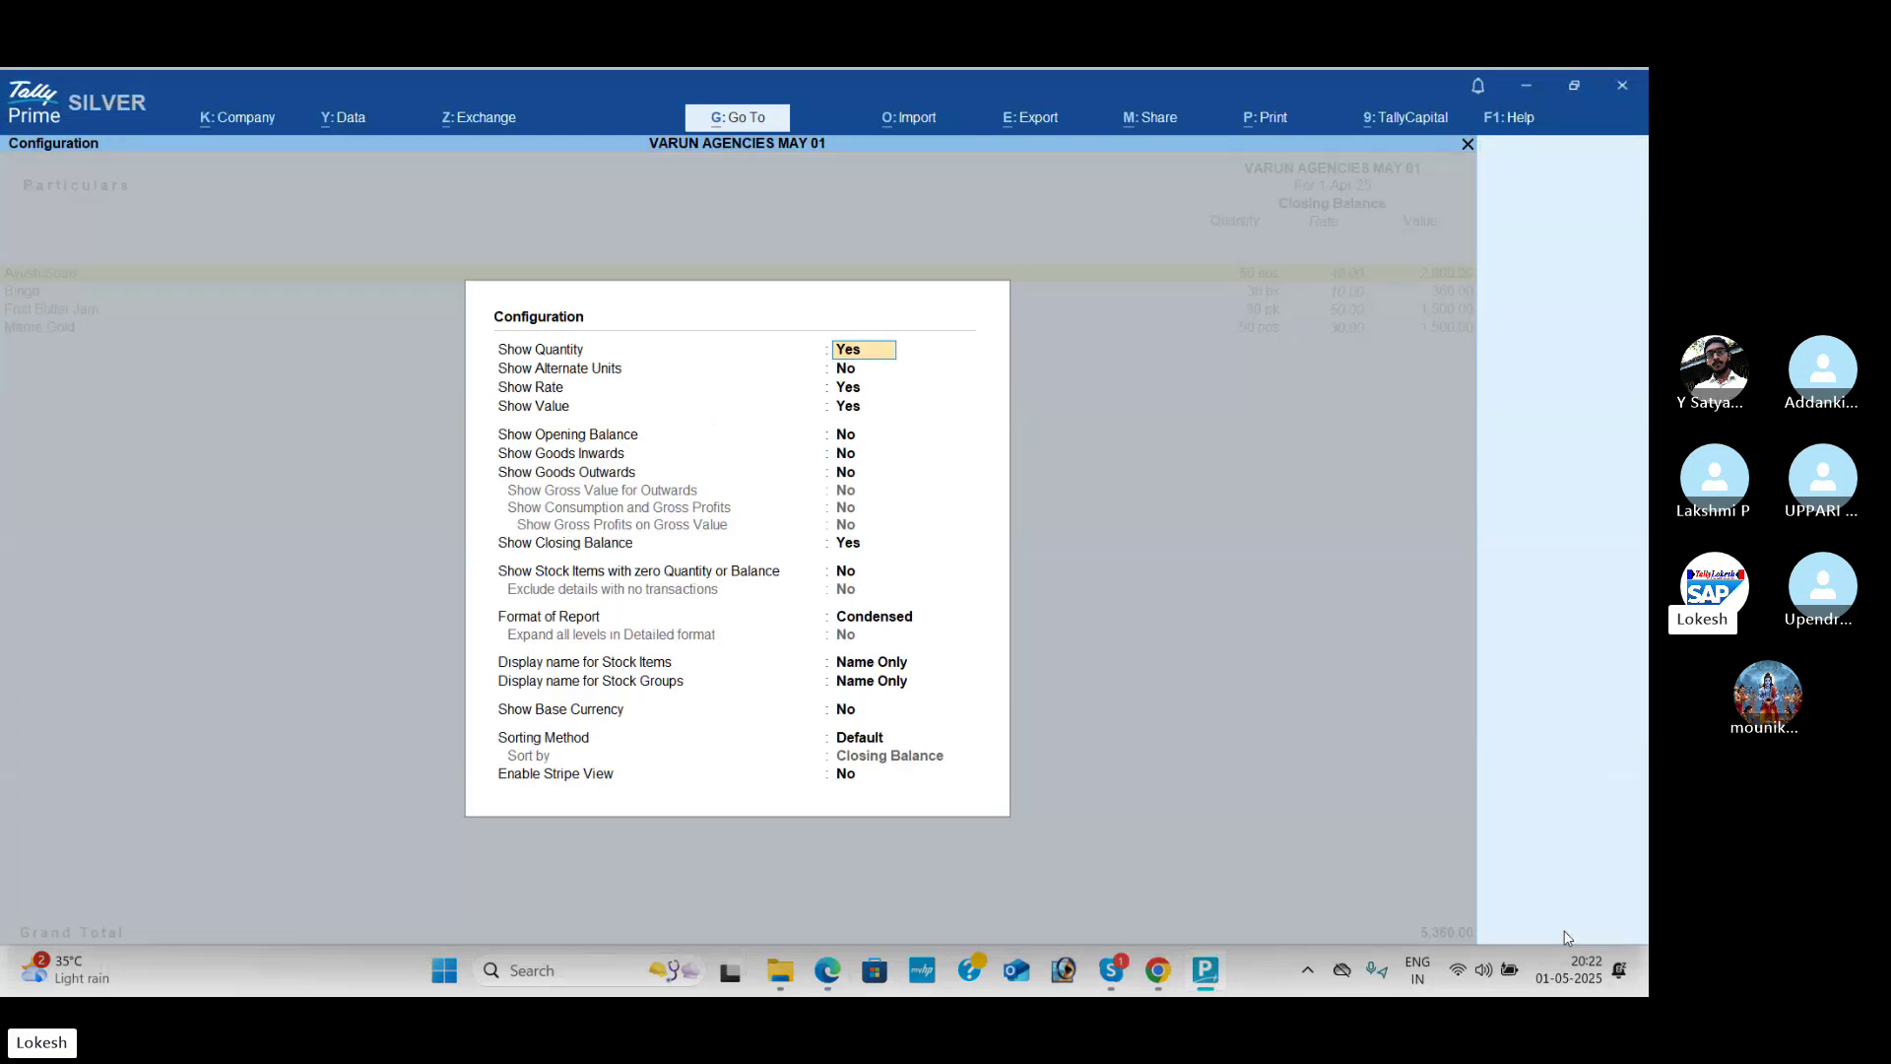
{"action": "key", "text": "Down"}
{"action": "key", "text": "Down"}
{"action": "key", "text": "Down"}
{"action": "key", "text": "Down"}
{"action": "key", "text": "Down"}
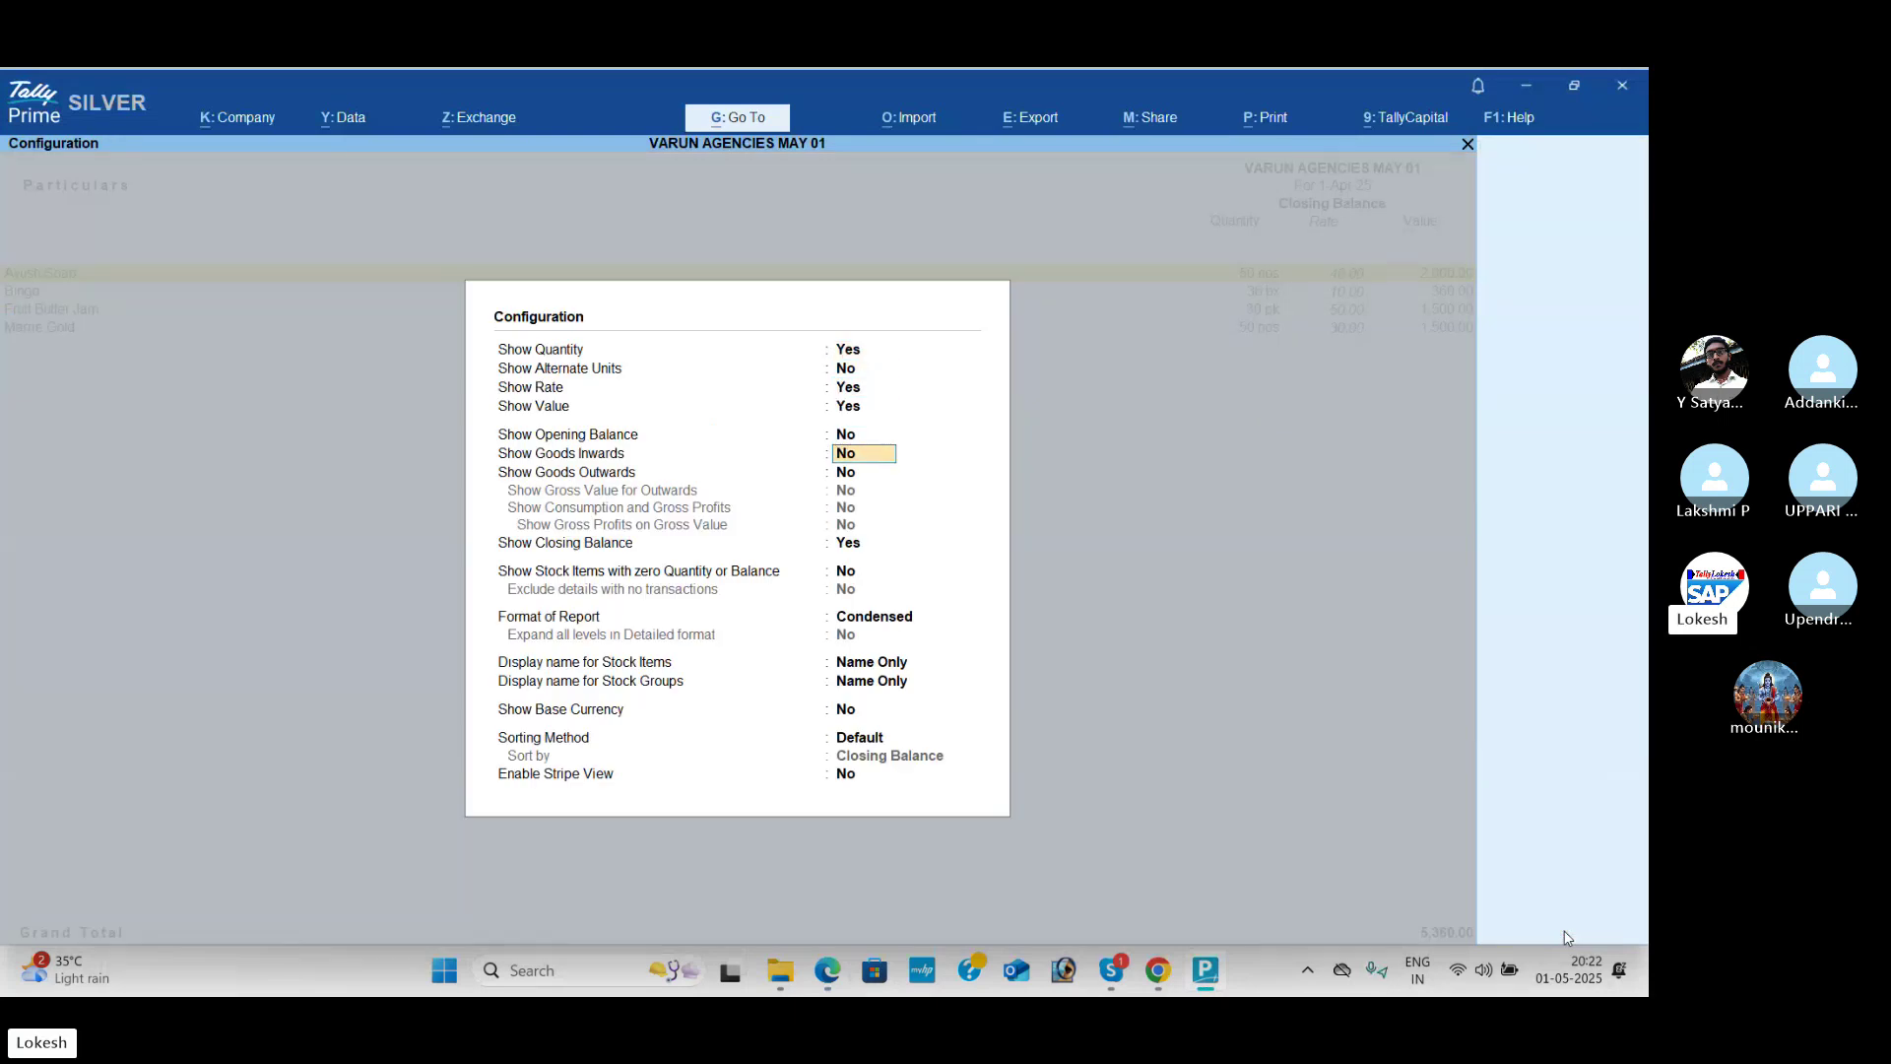
{"action": "type", "text": "y"}
{"action": "key", "text": "Return"}
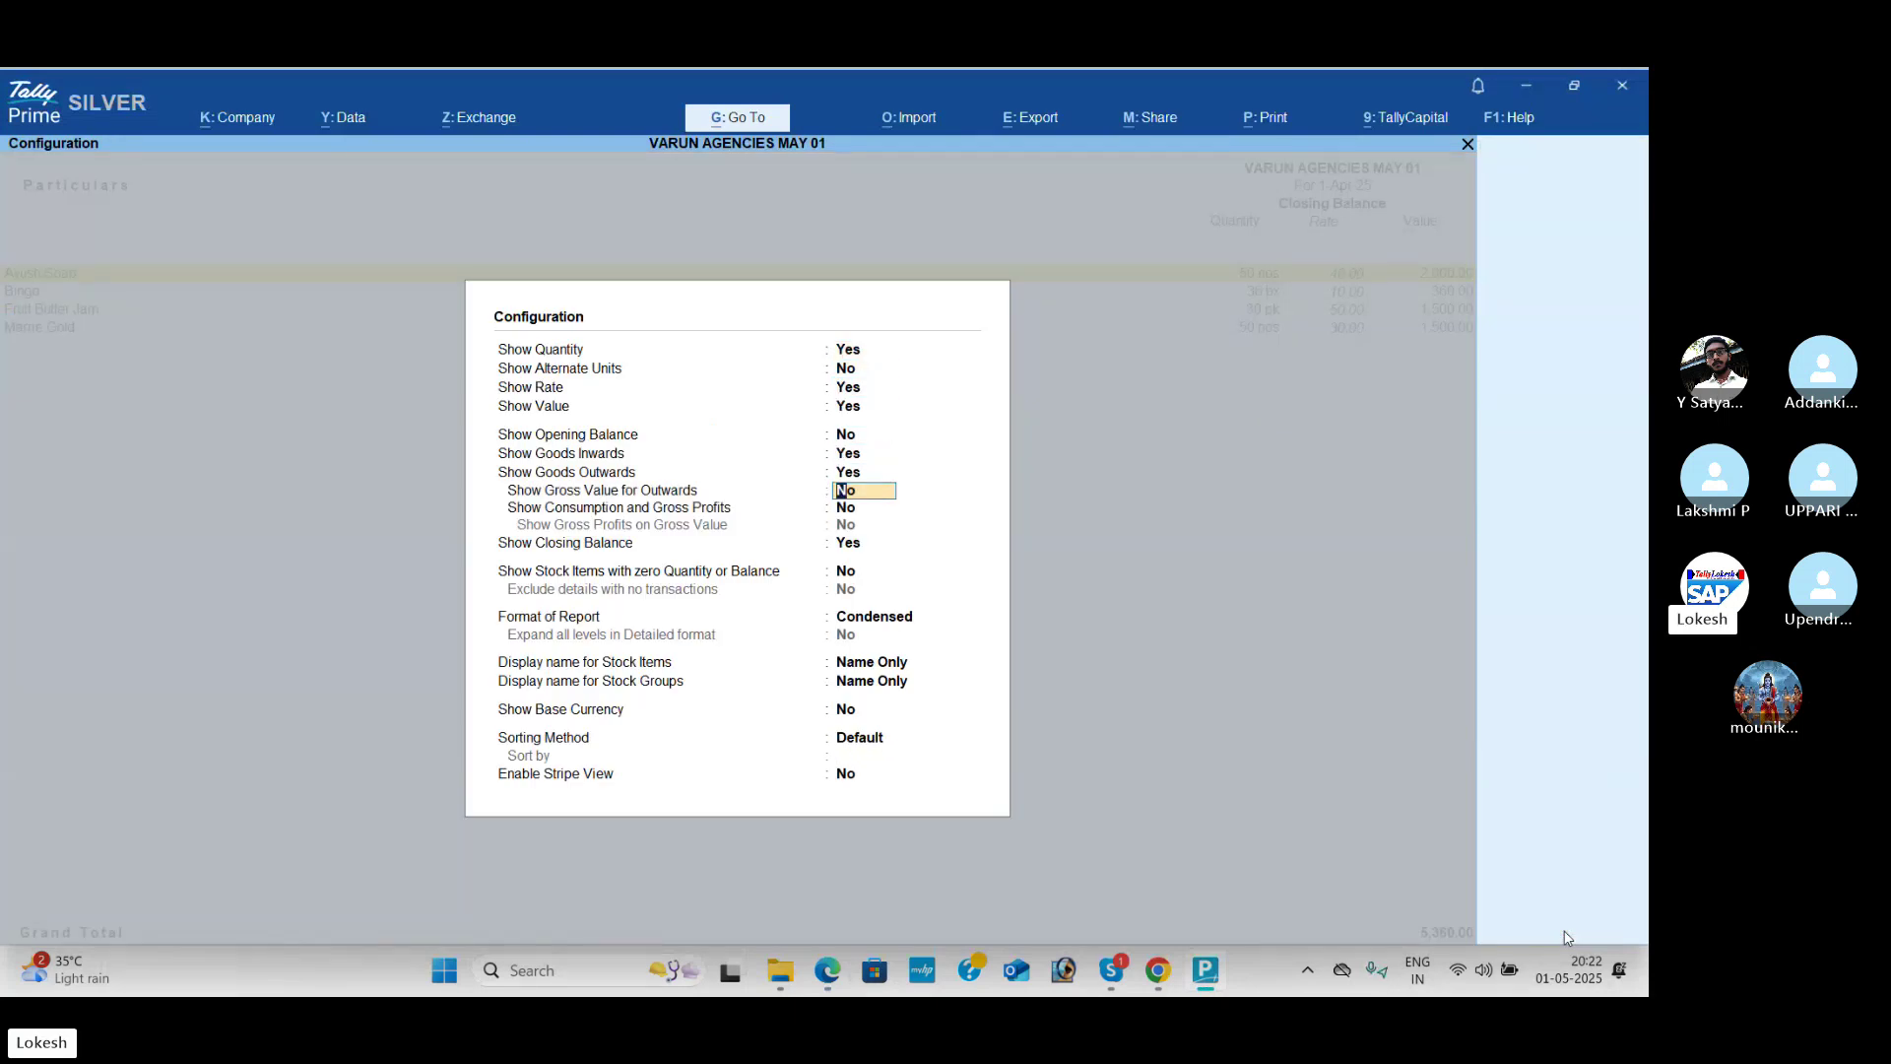
{"action": "key", "text": "ctrl+a"}
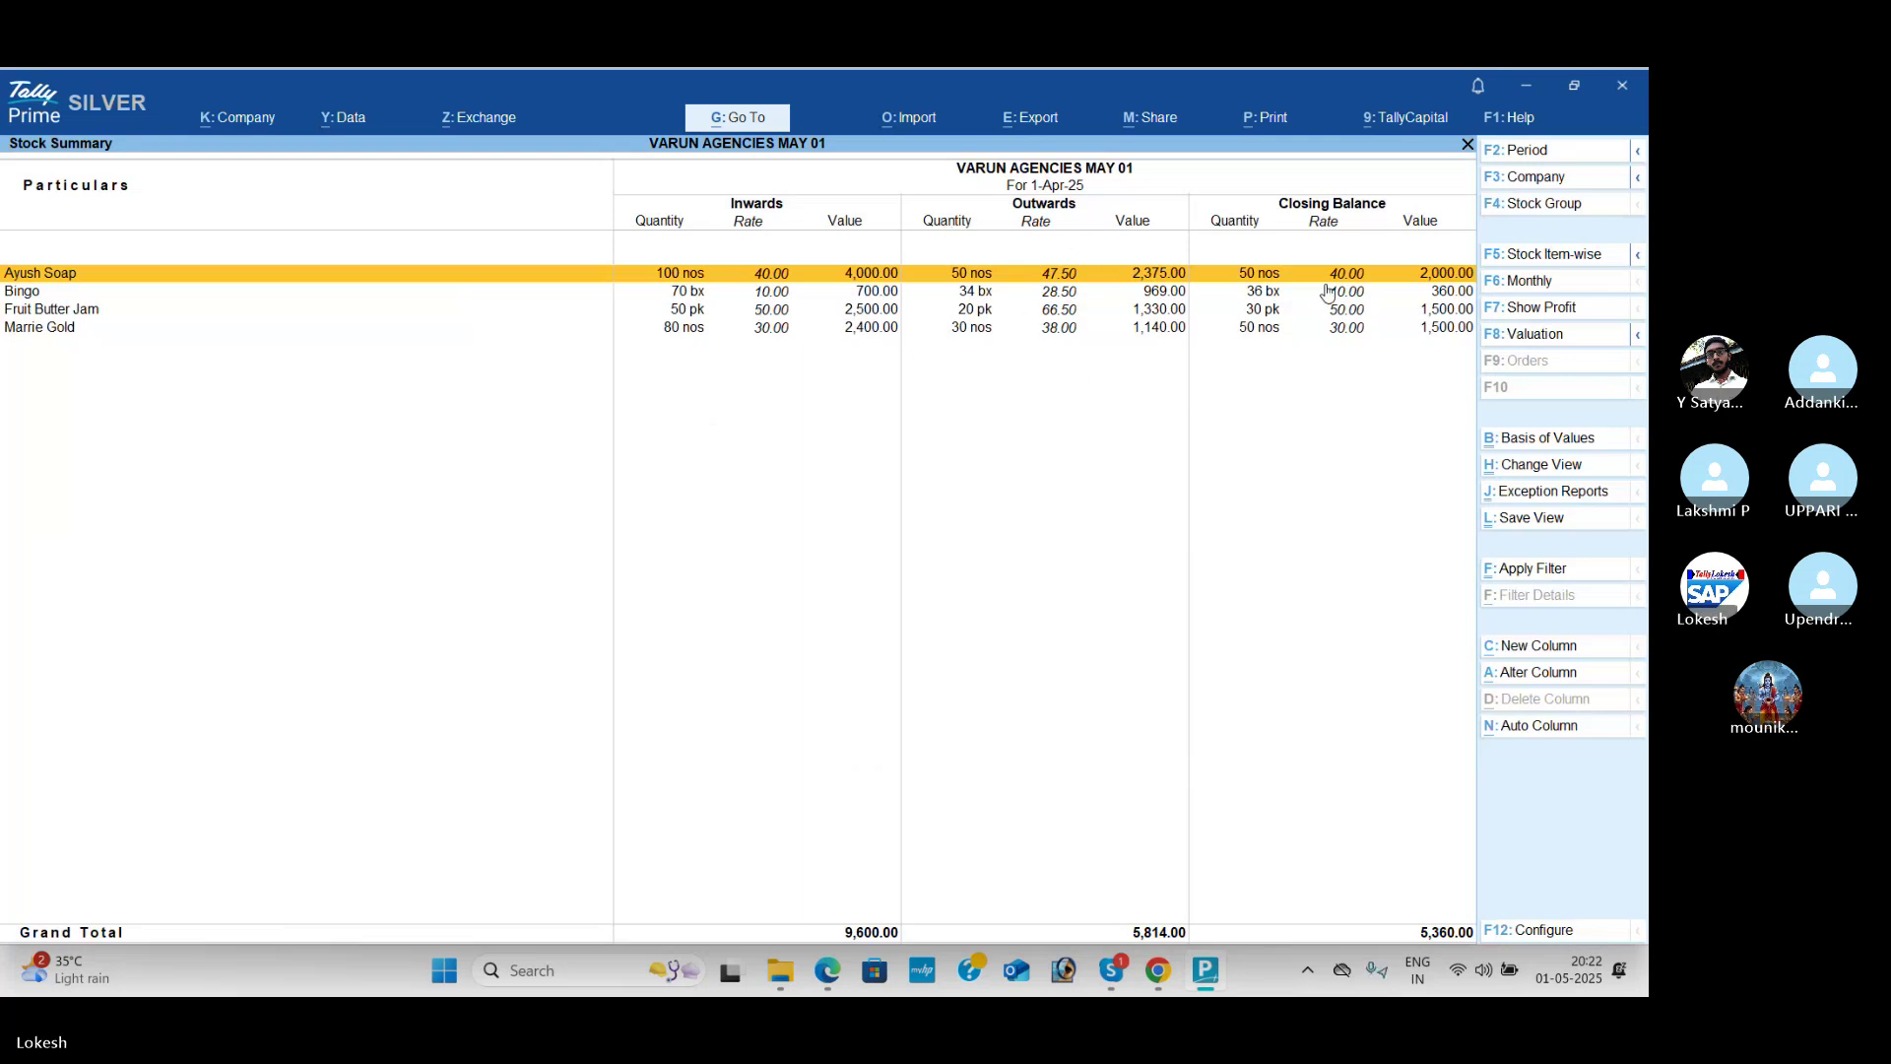
{"action": "key", "text": "Escape"}
Step: Review the Balance Sheet in its detailed view and close it
{"action": "key", "text": "Up"}
{"action": "key", "text": "Up"}
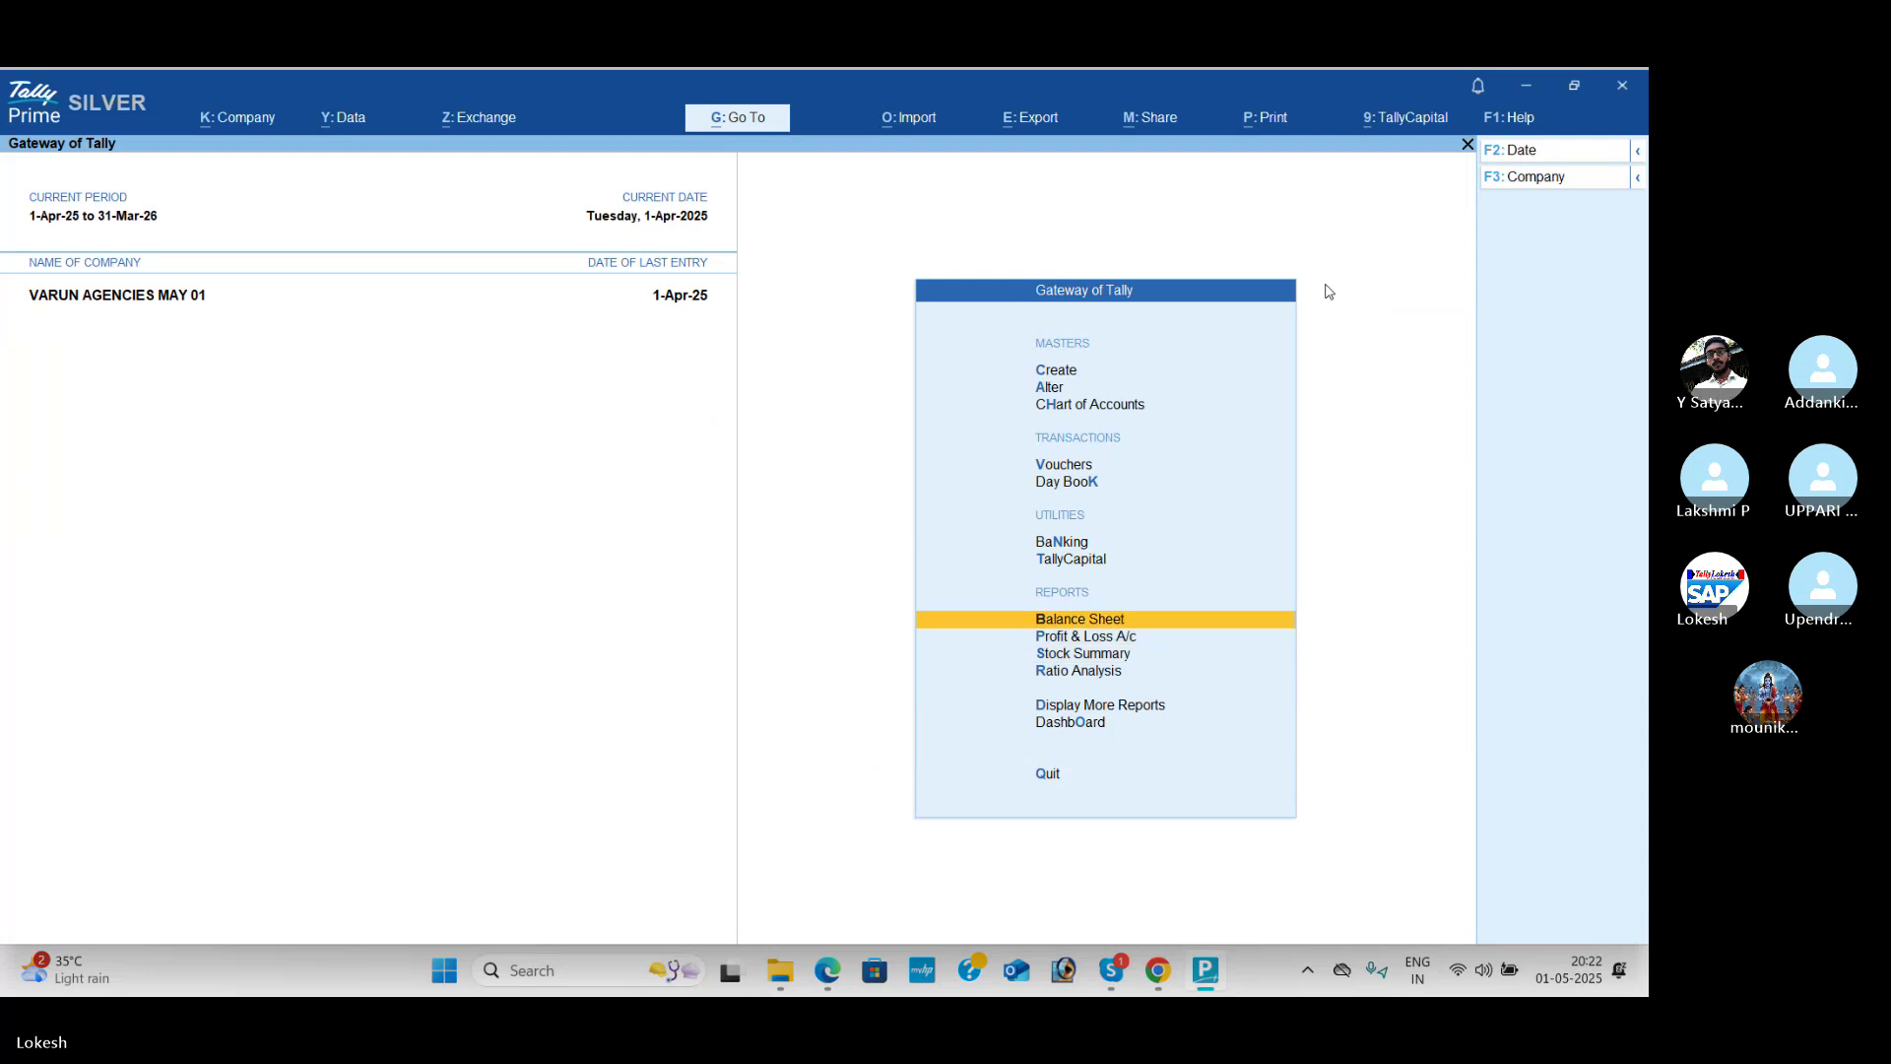
{"action": "key", "text": "Return"}
{"action": "key", "text": "alt+F1"}
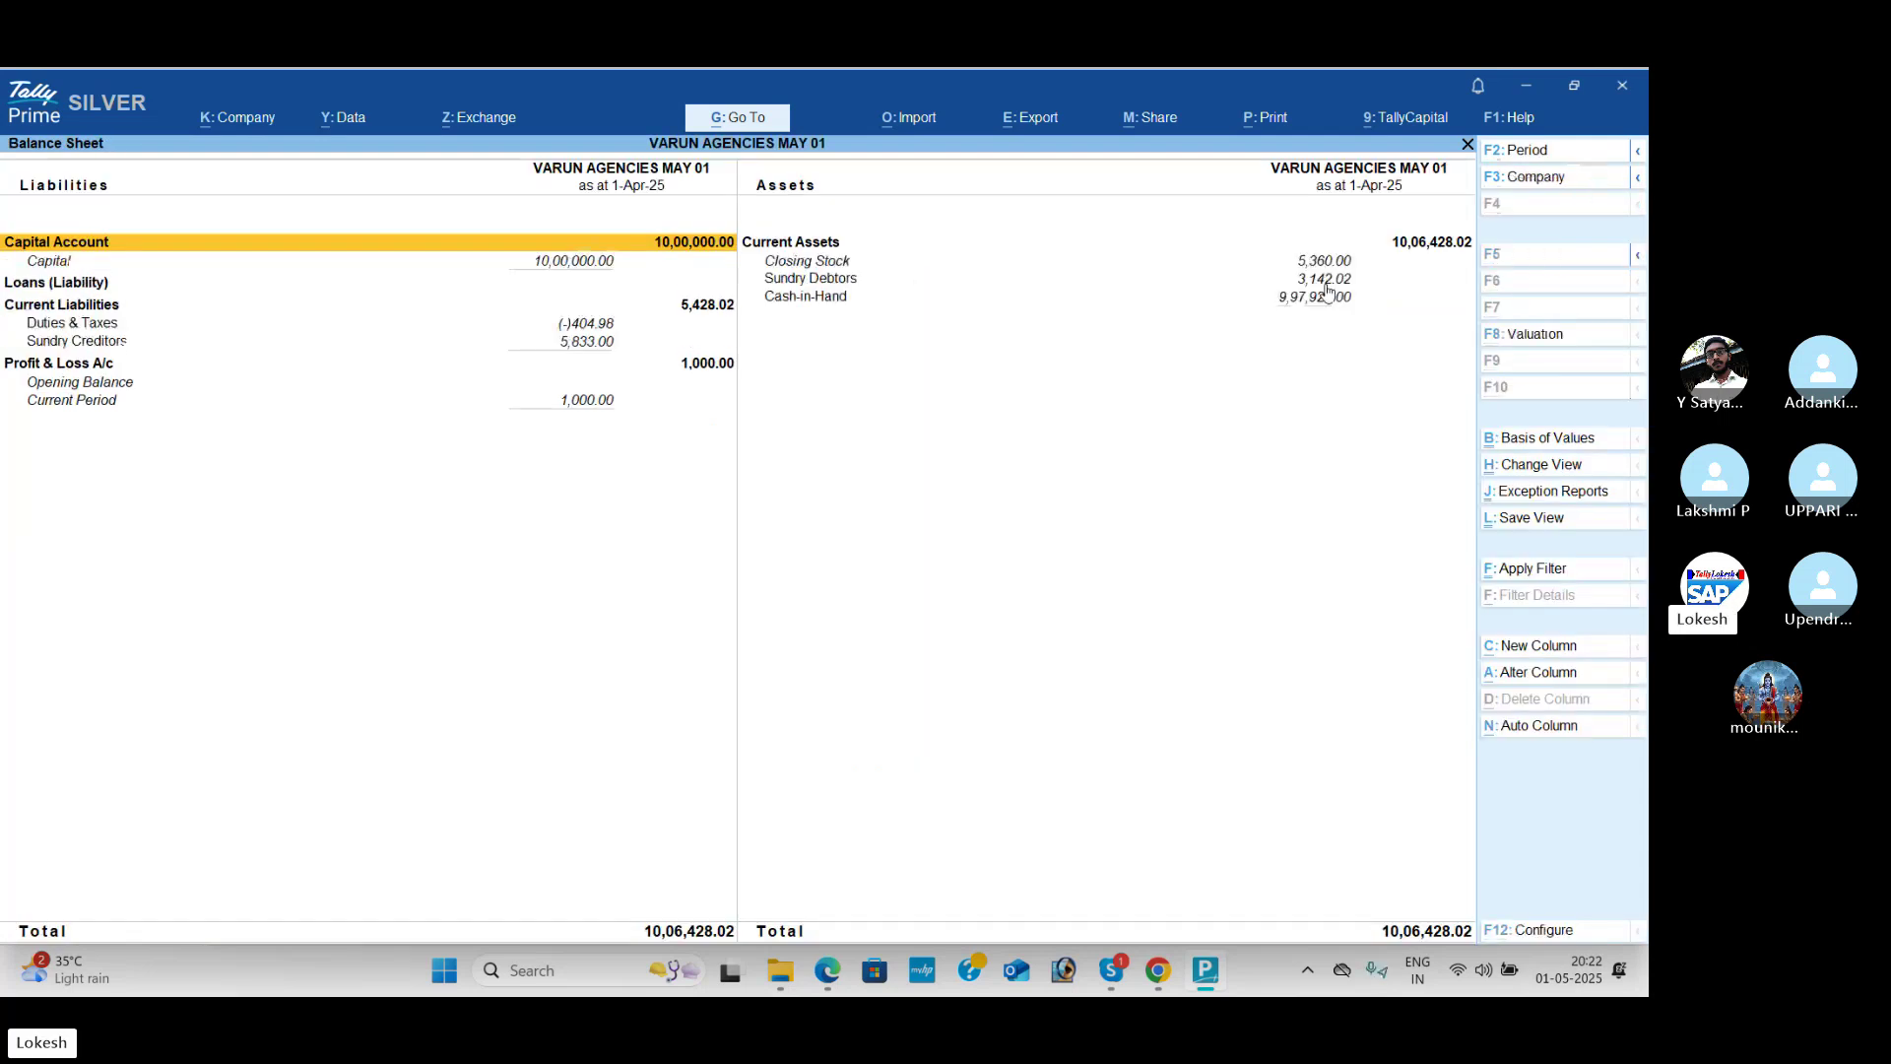
{"action": "key", "text": "Escape"}
Step: View the company Dashboard and return to the Gateway of Tally
{"action": "key", "text": "Down"}
{"action": "key", "text": "Down"}
{"action": "key", "text": "Down"}
{"action": "key", "text": "Down"}
{"action": "key", "text": "Down"}
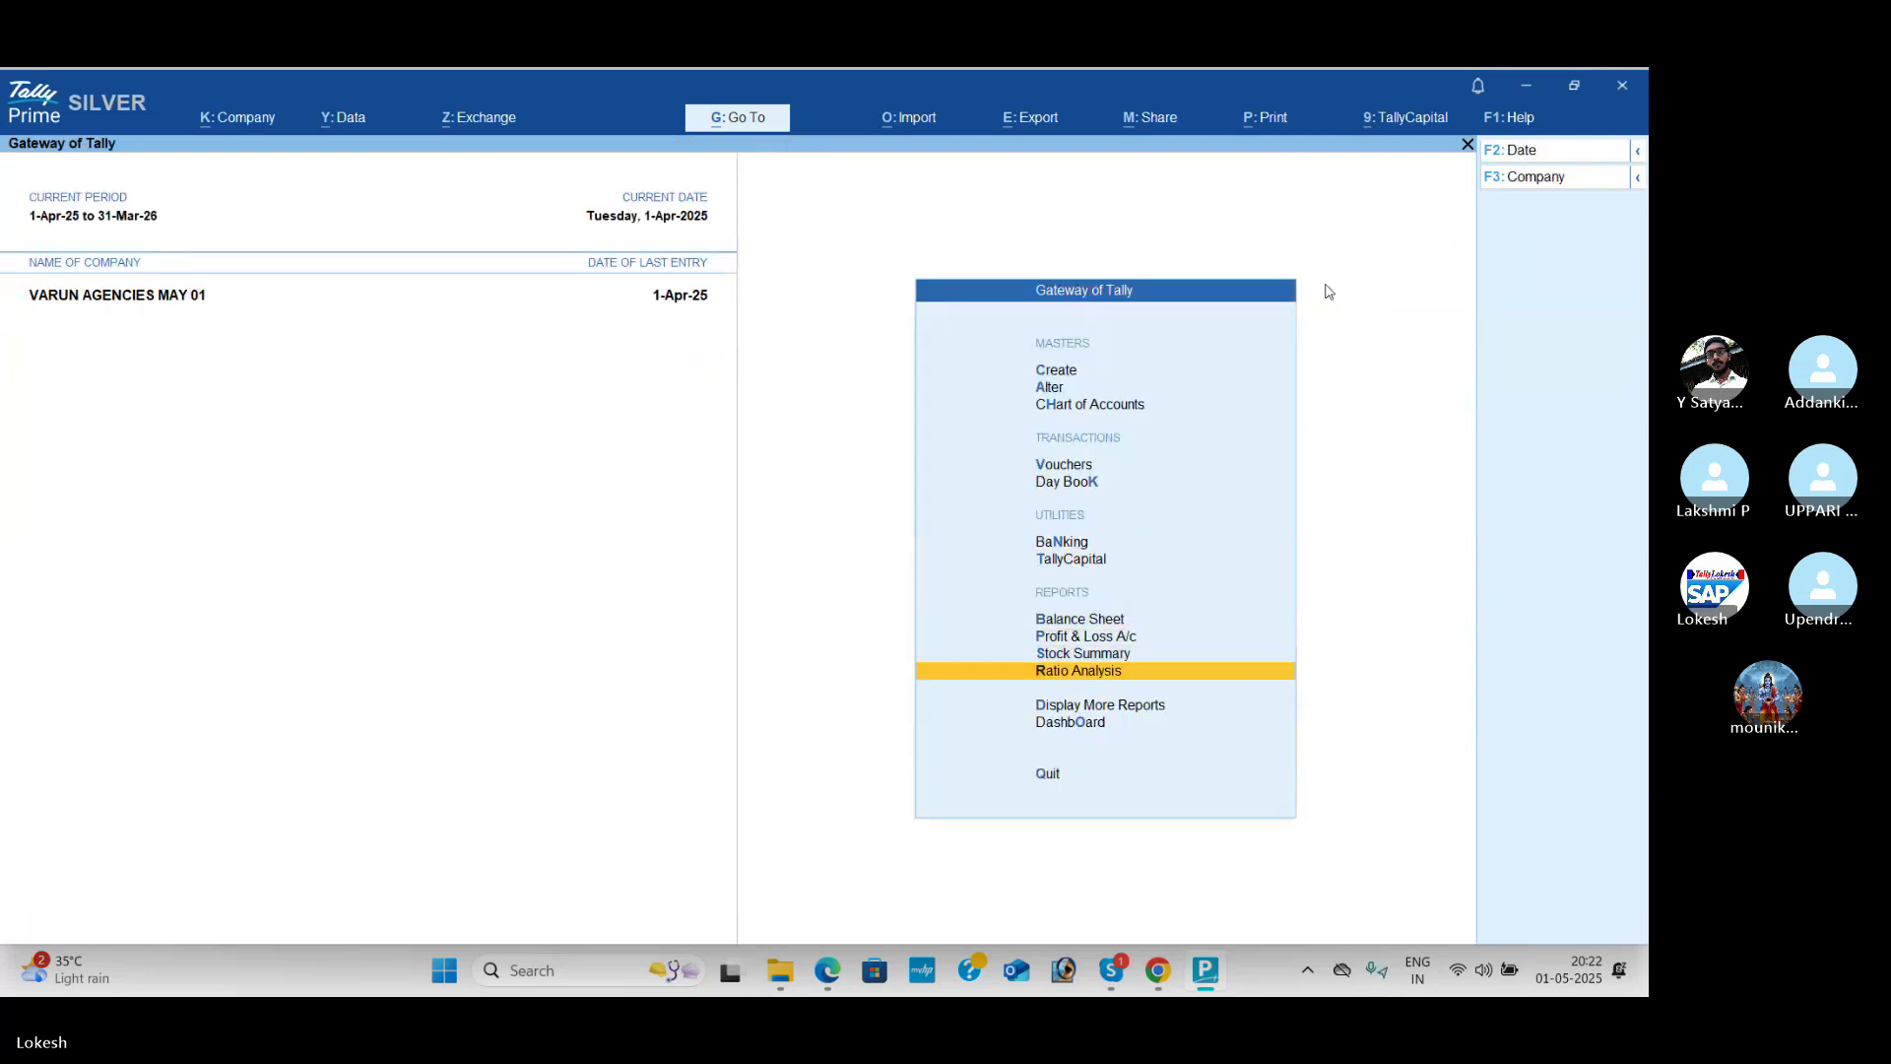
{"action": "key", "text": "Return"}
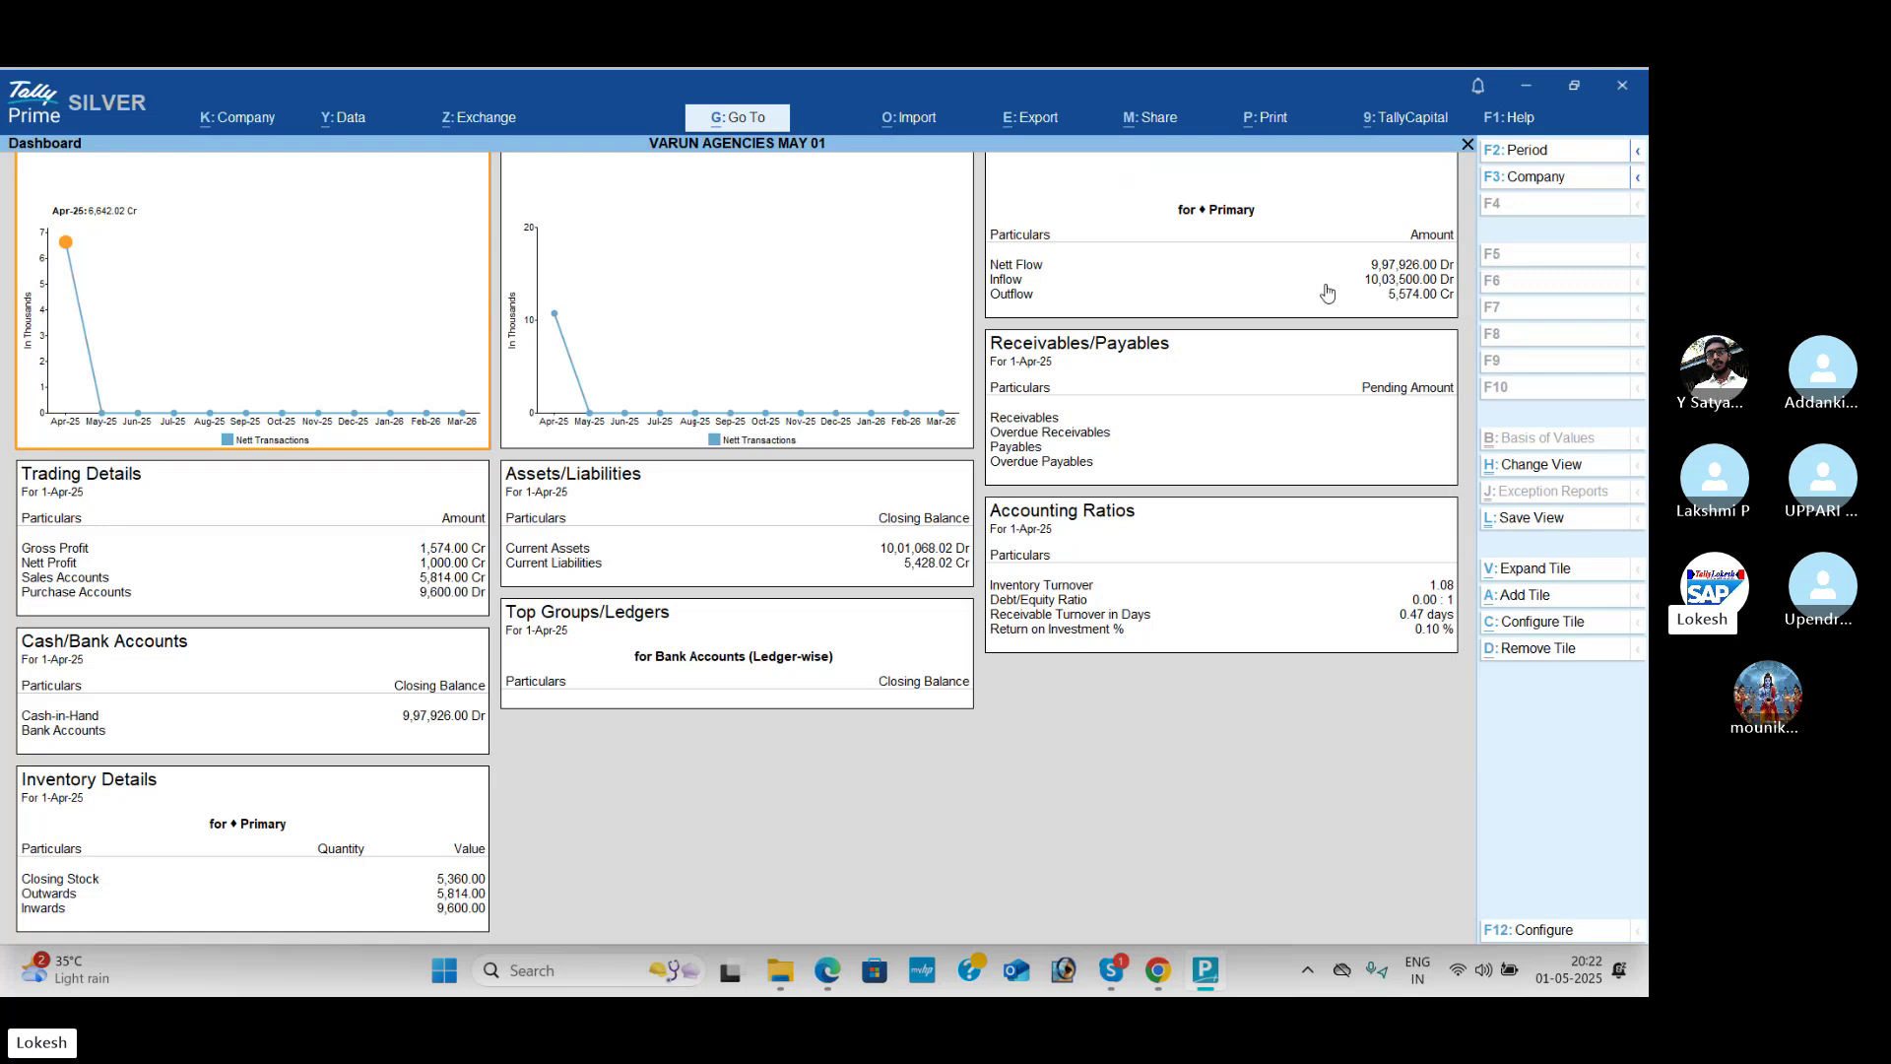
{"action": "key", "text": "Escape"}
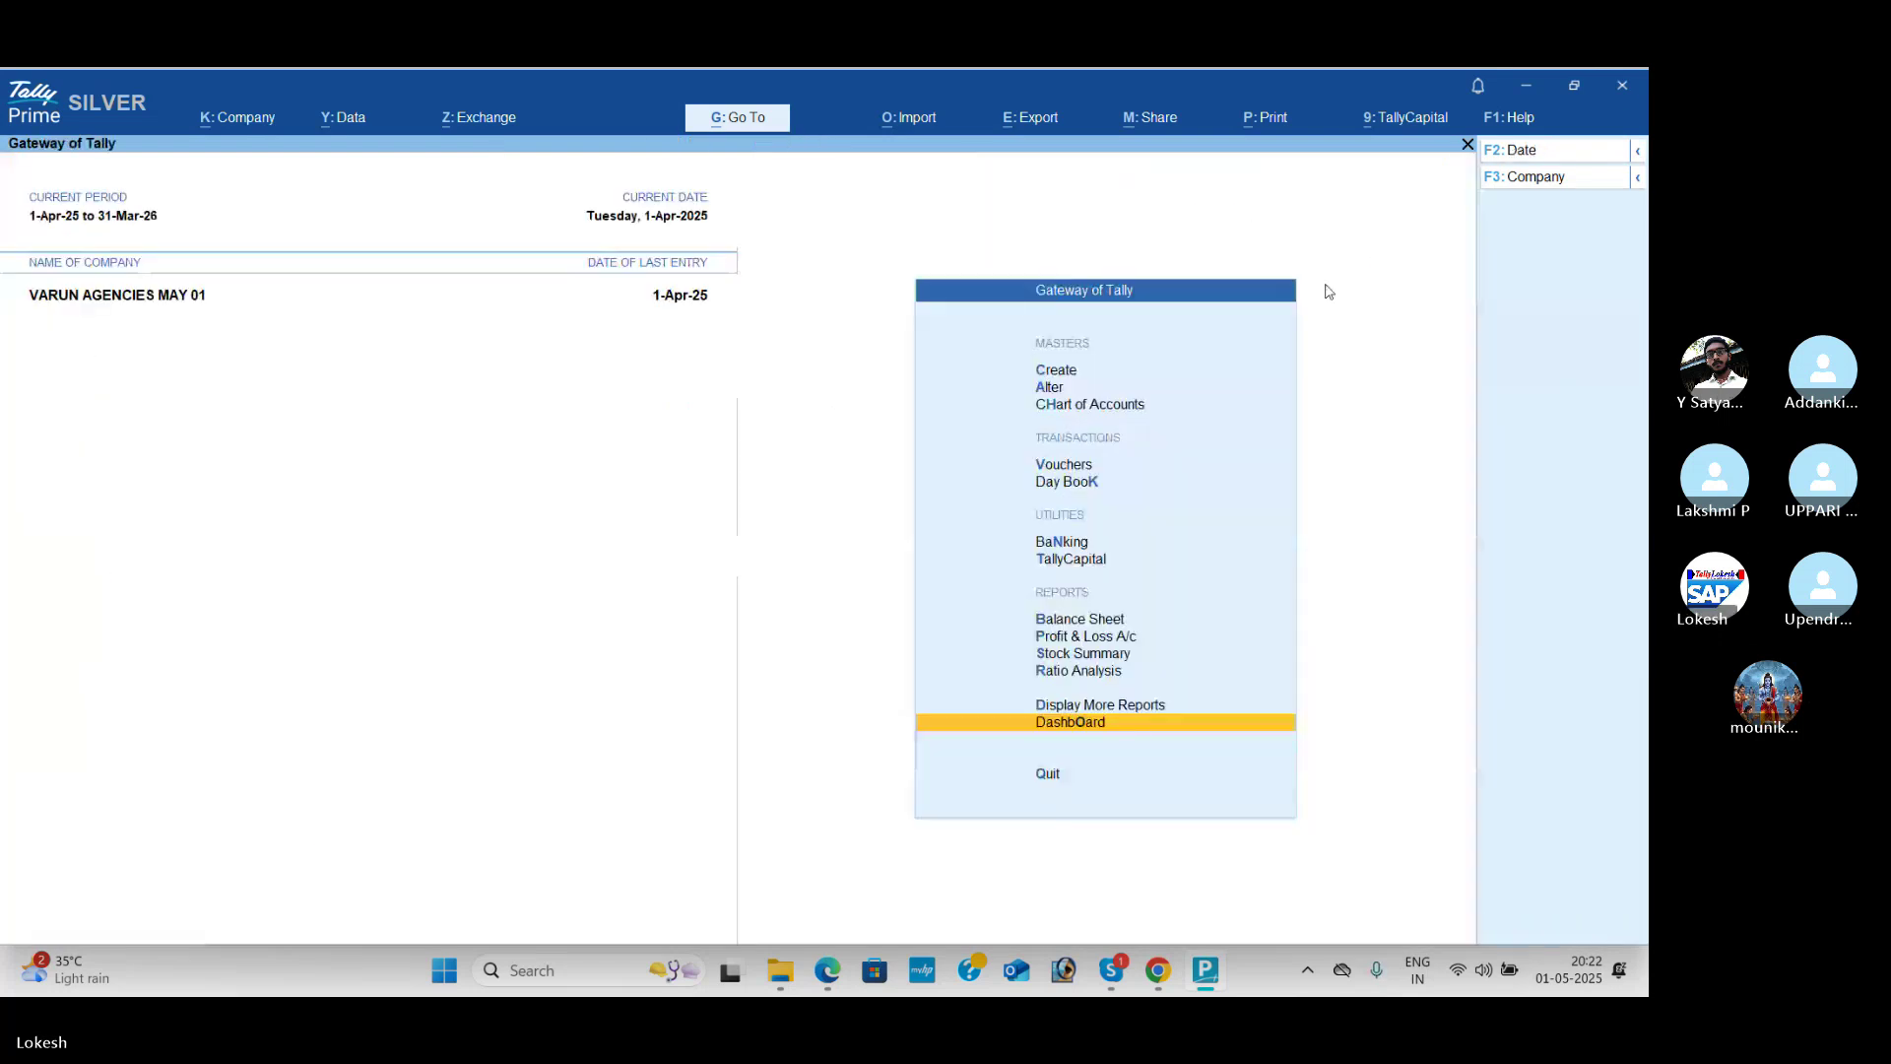
Step: Review the Trial Balance in its detailed view and close it
{"action": "key", "text": "Up"}
{"action": "key", "text": "Return"}
{"action": "key", "text": "Return"}
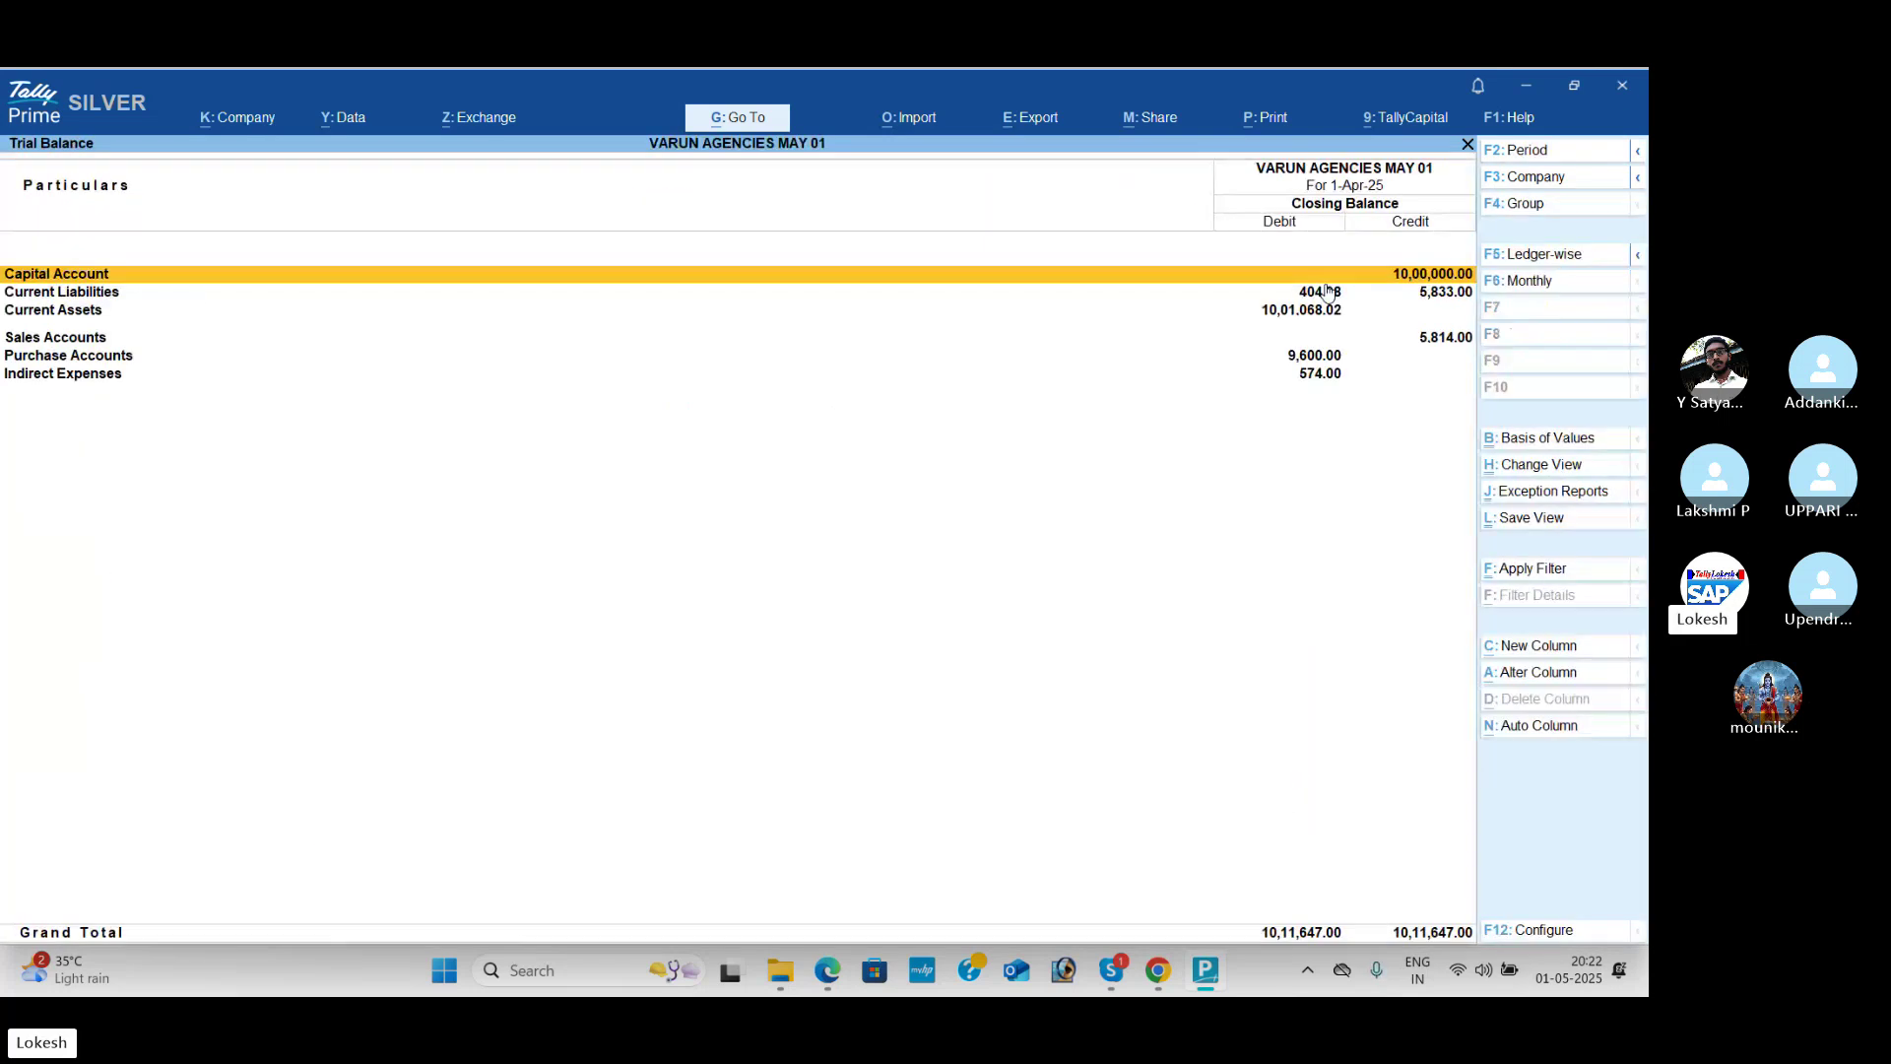
{"action": "key", "text": "alt+F5"}
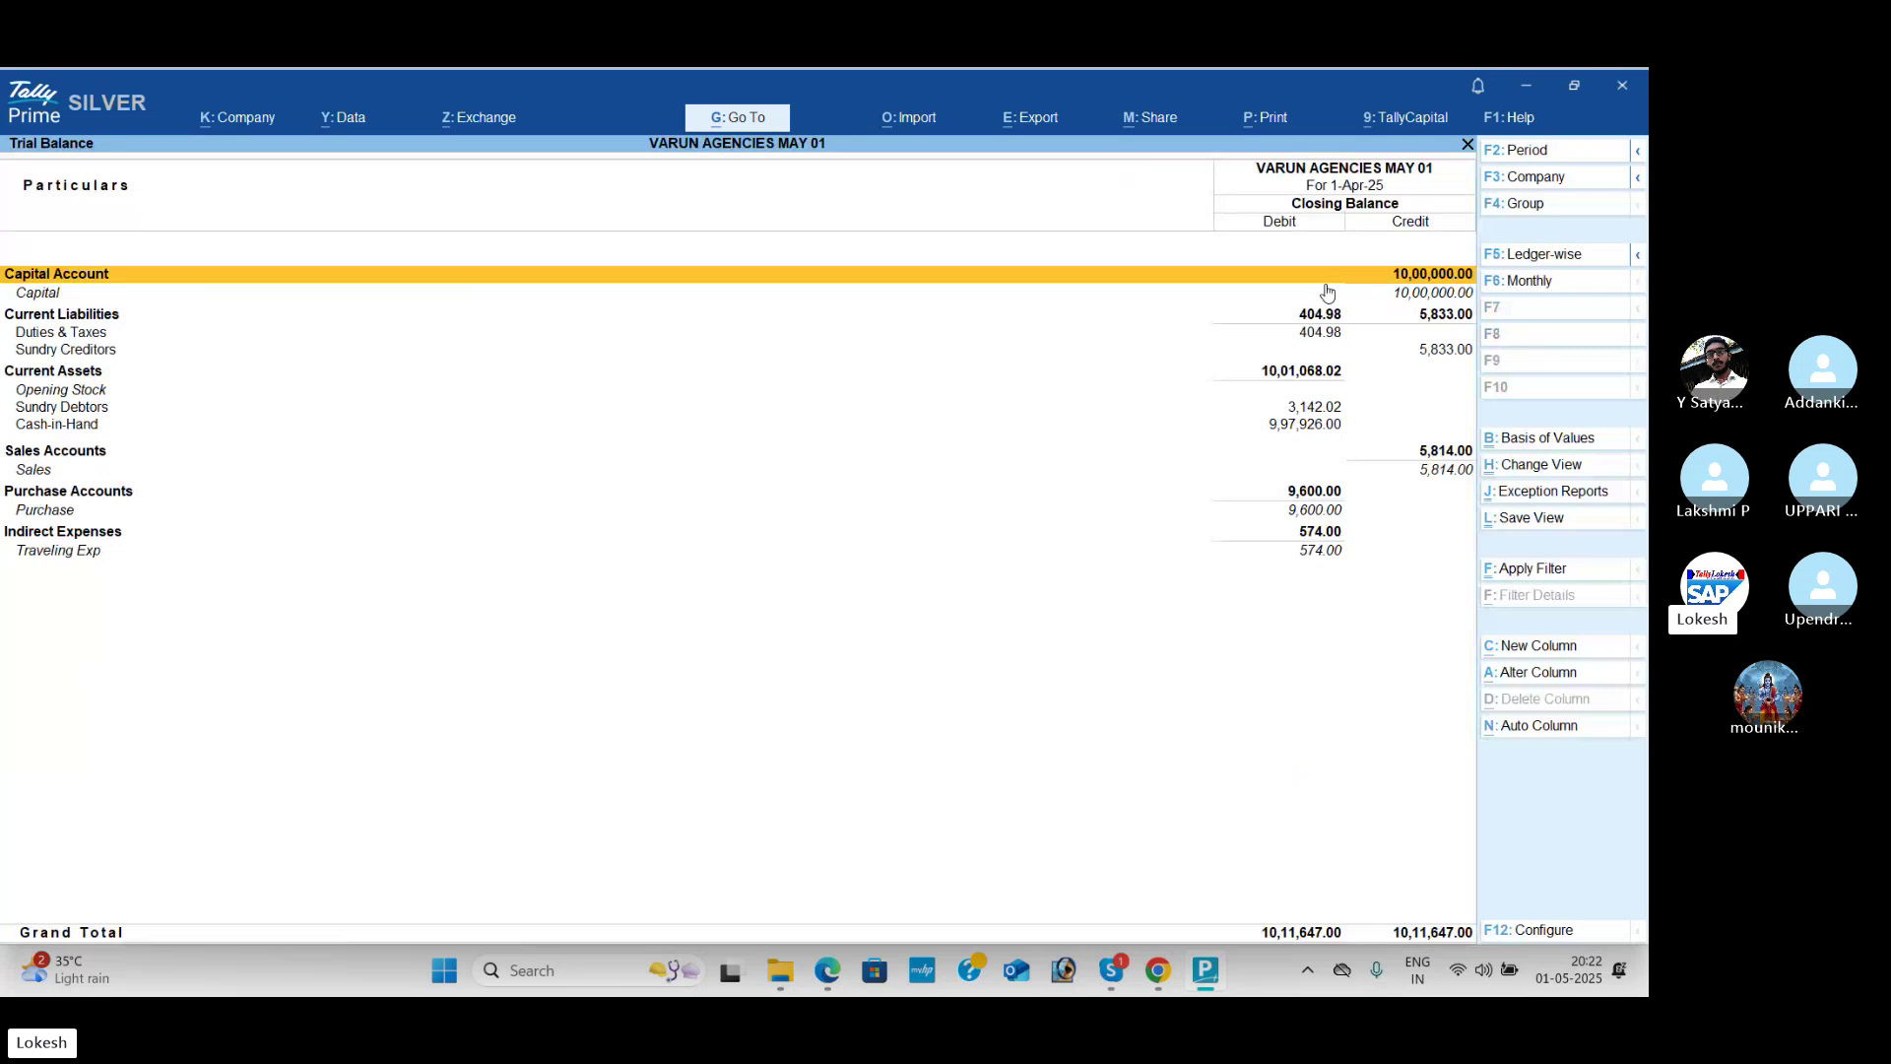
{"action": "key", "text": "Escape"}
Step: Check the Cash/Bank Summary in the Account Books and close it
{"action": "key", "text": "Down"}
{"action": "key", "text": "Down"}
{"action": "key", "text": "Down"}
{"action": "key", "text": "Down"}
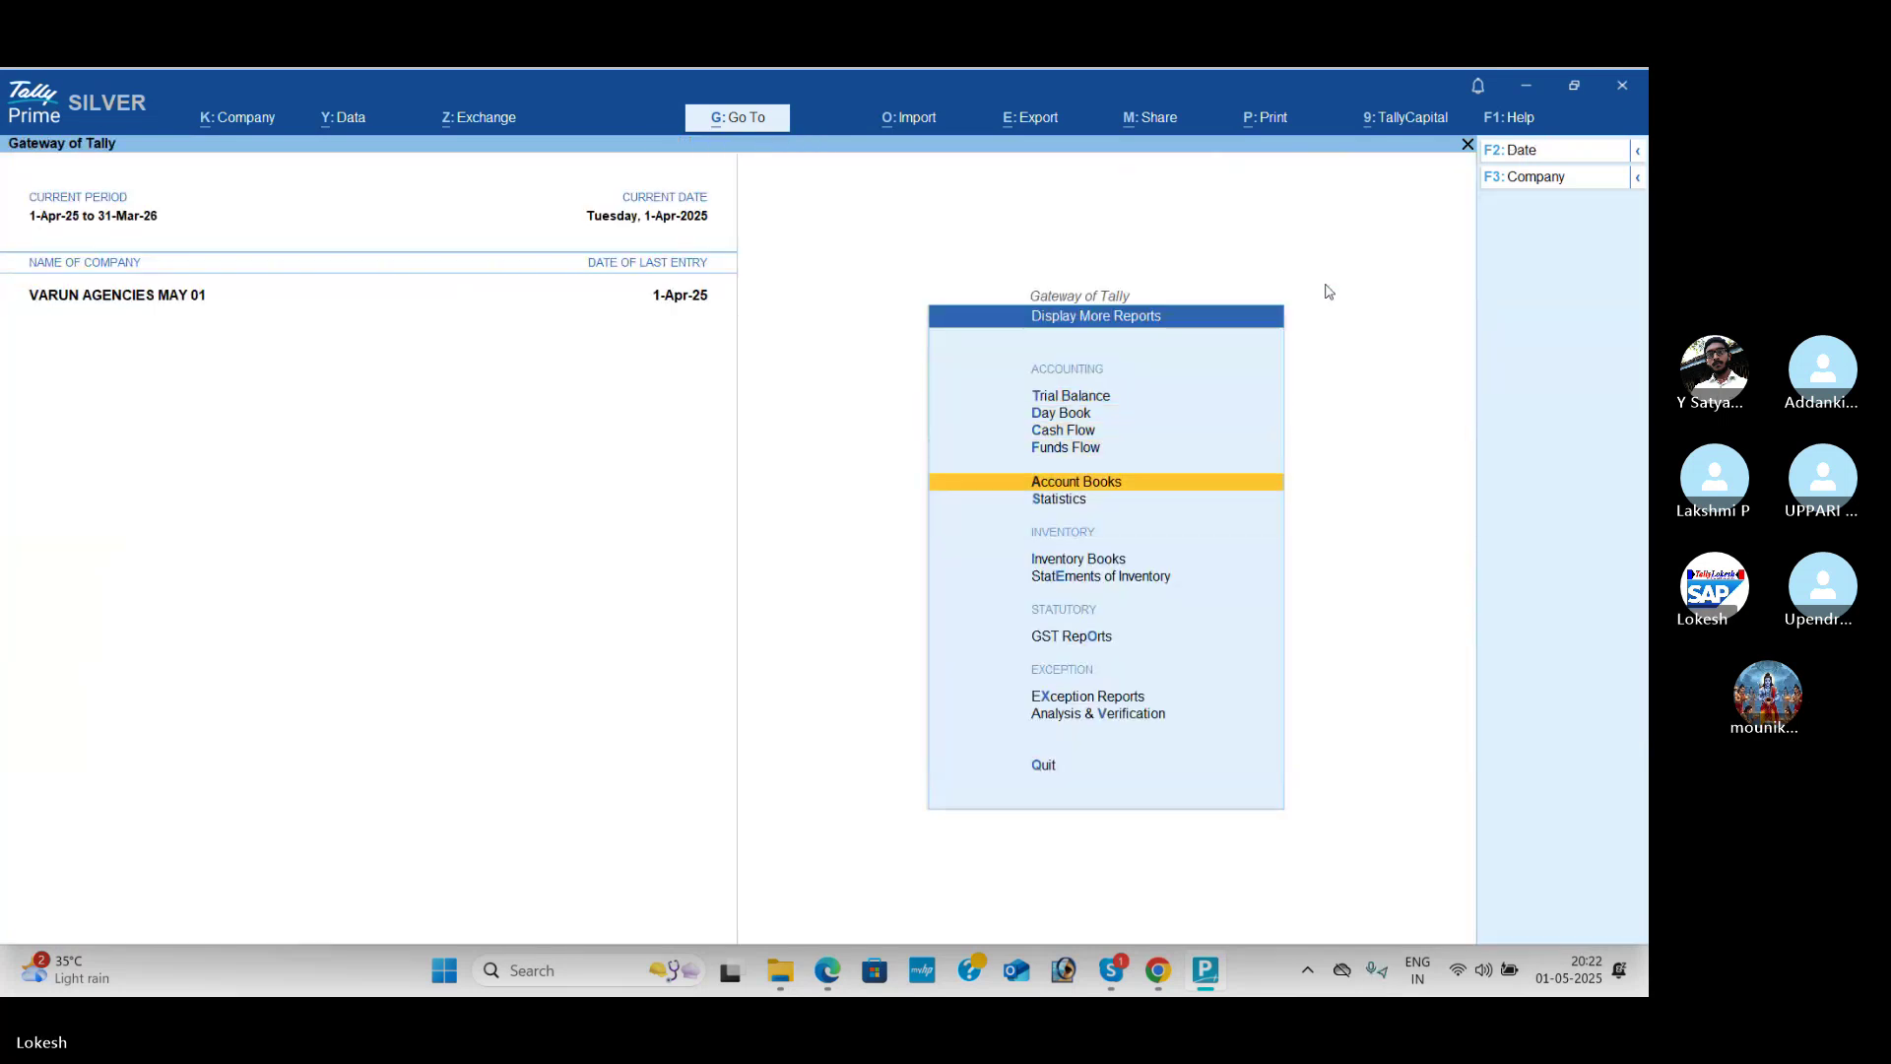
{"action": "key", "text": "Return"}
{"action": "key", "text": "Return"}
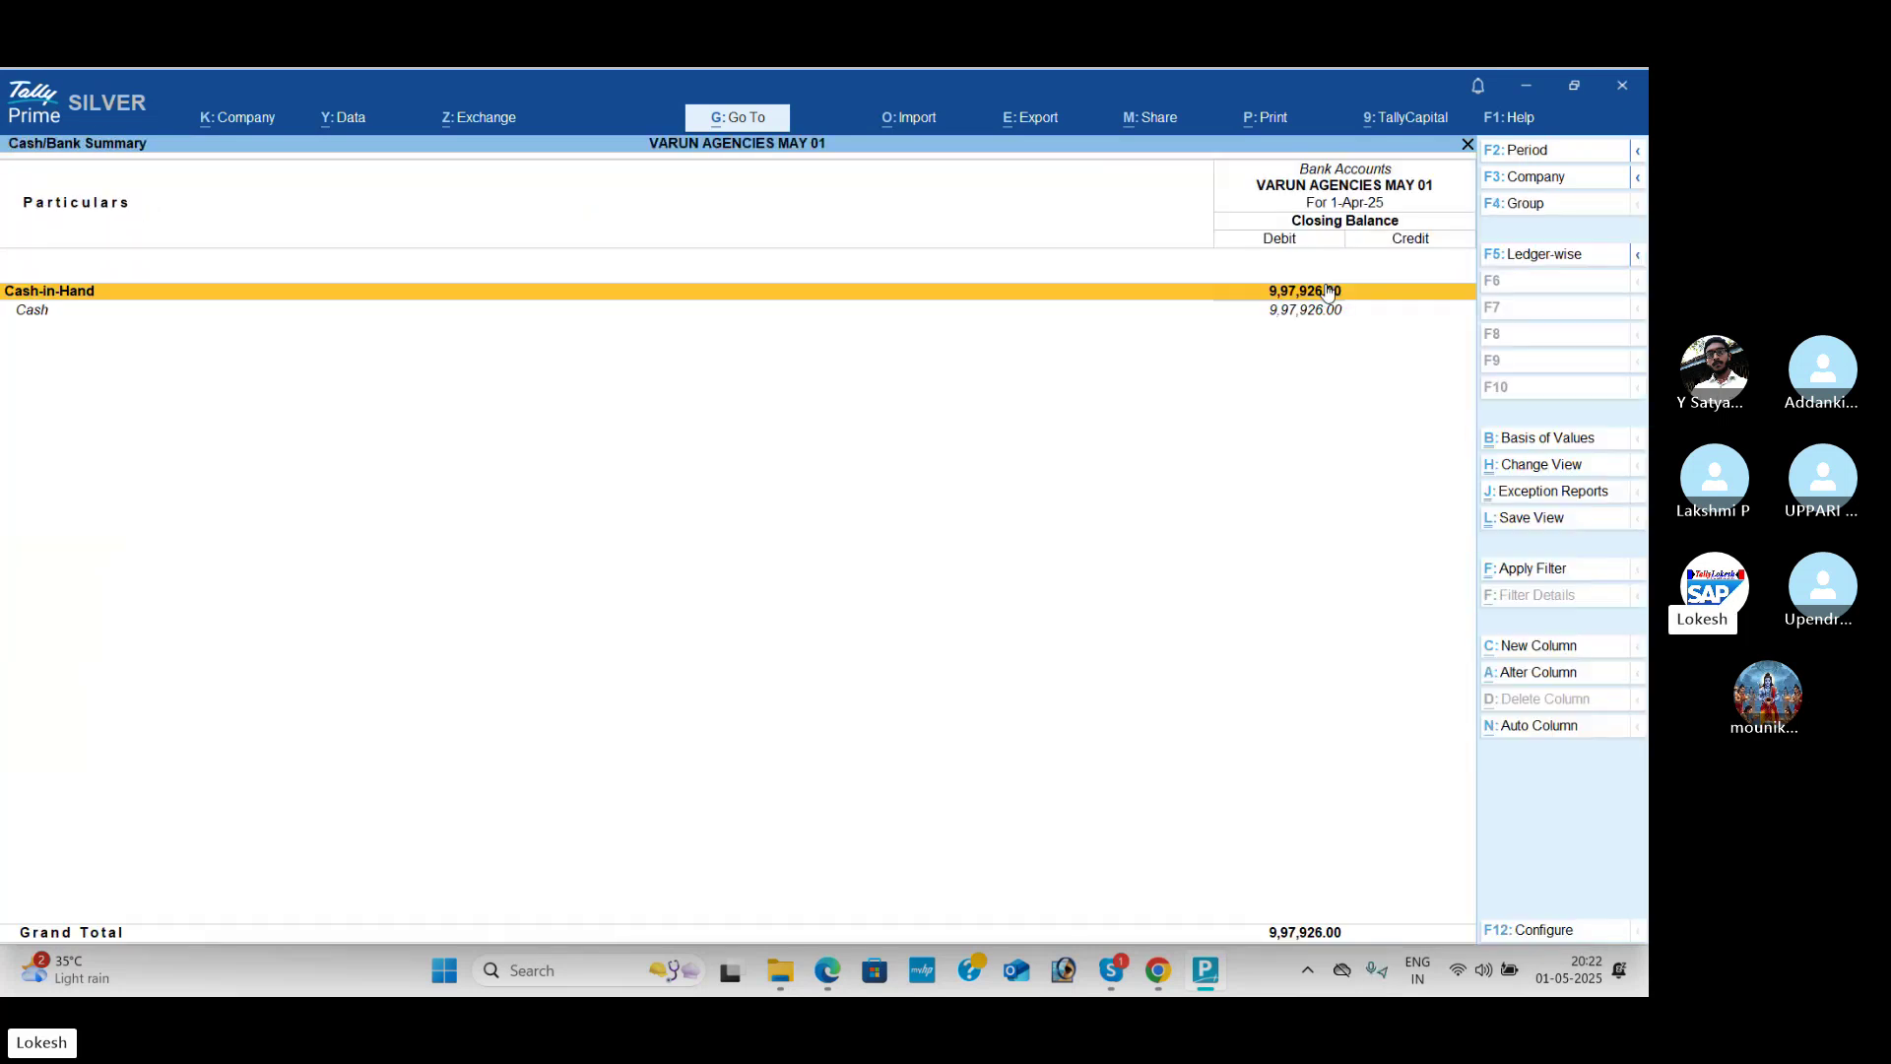
{"action": "key", "text": "Escape"}
Step: Check the monthly Purchase Register and the Sales Register in the Account Books
{"action": "key", "text": "Down"}
{"action": "key", "text": "Down"}
{"action": "key", "text": "Down"}
{"action": "key", "text": "Down"}
{"action": "key", "text": "Down"}
{"action": "key", "text": "Down"}
{"action": "key", "text": "Down"}
{"action": "key", "text": "Down"}
{"action": "key", "text": "Return"}
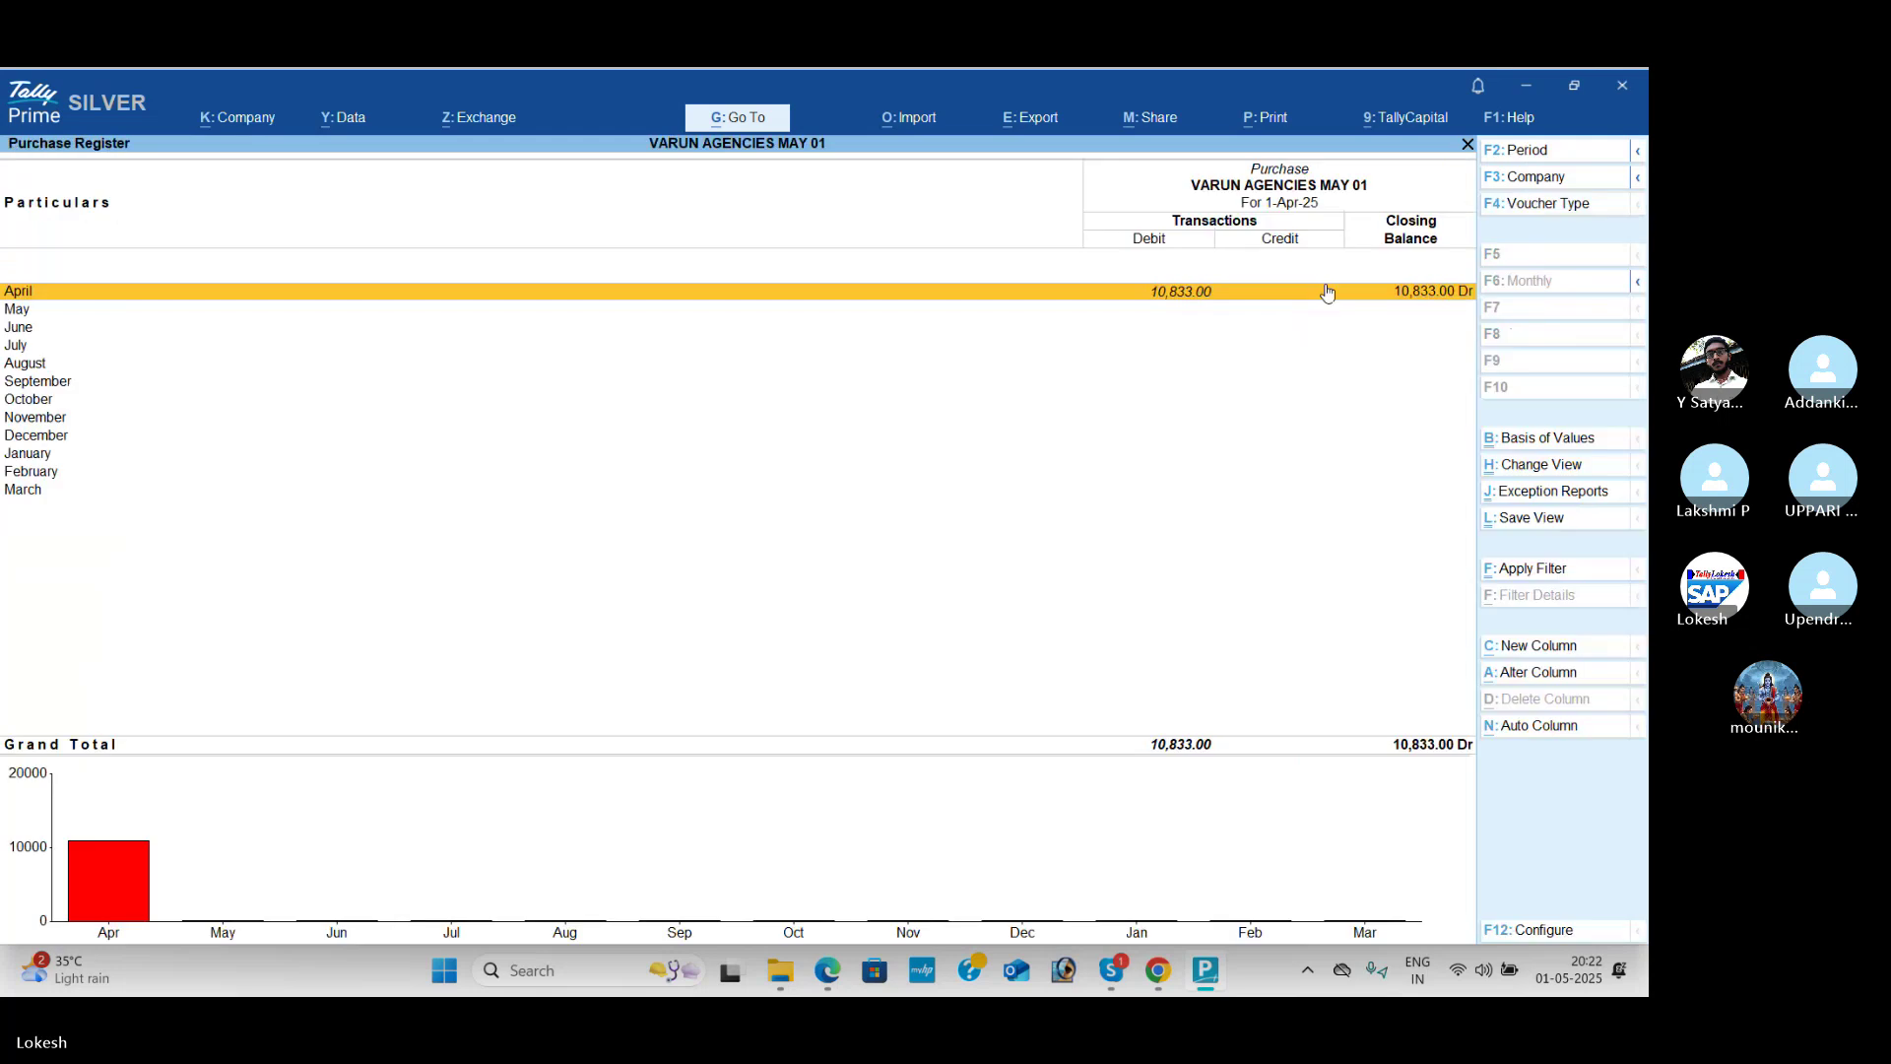
{"action": "key", "text": "Escape"}
{"action": "key", "text": "Up"}
{"action": "key", "text": "Return"}
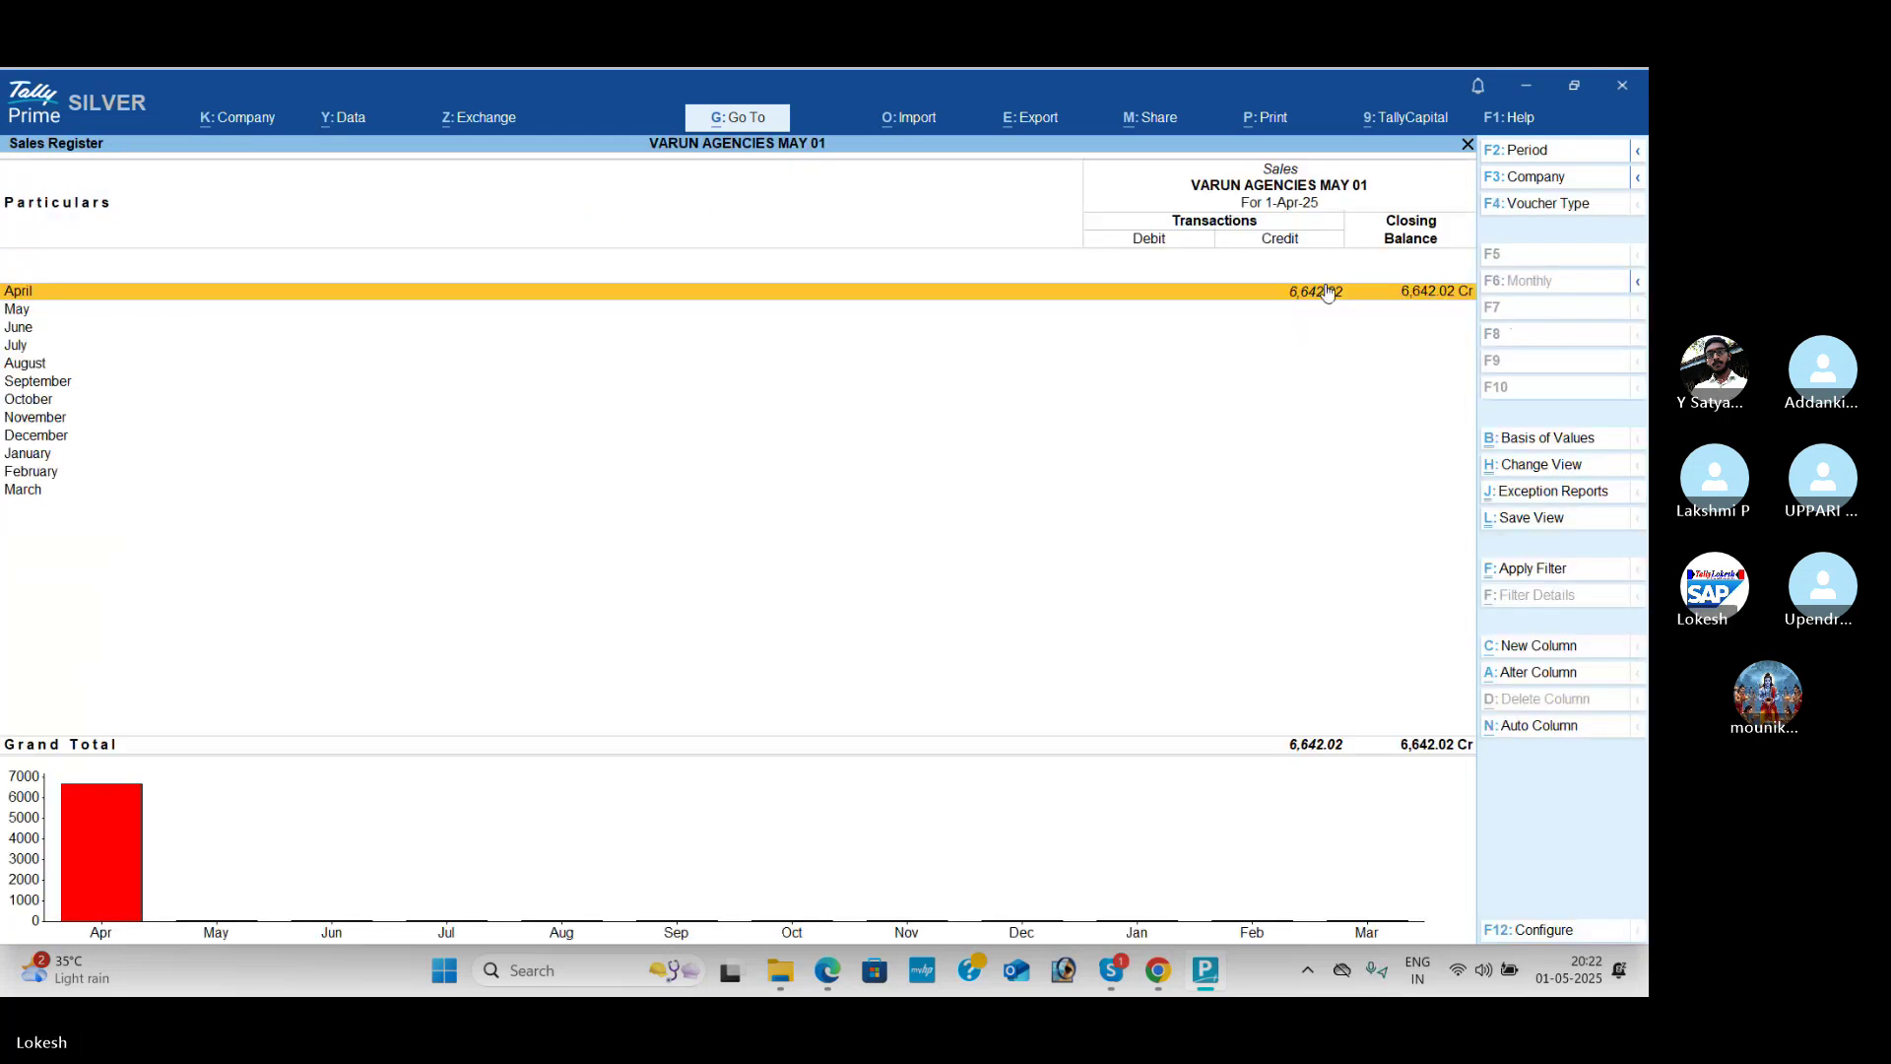
{"action": "key", "text": "Escape"}
Step: Review the April receipt vouchers in the Receipt Register and close it
{"action": "key", "text": "Up"}
{"action": "key", "text": "Return"}
{"action": "key", "text": "Return"}
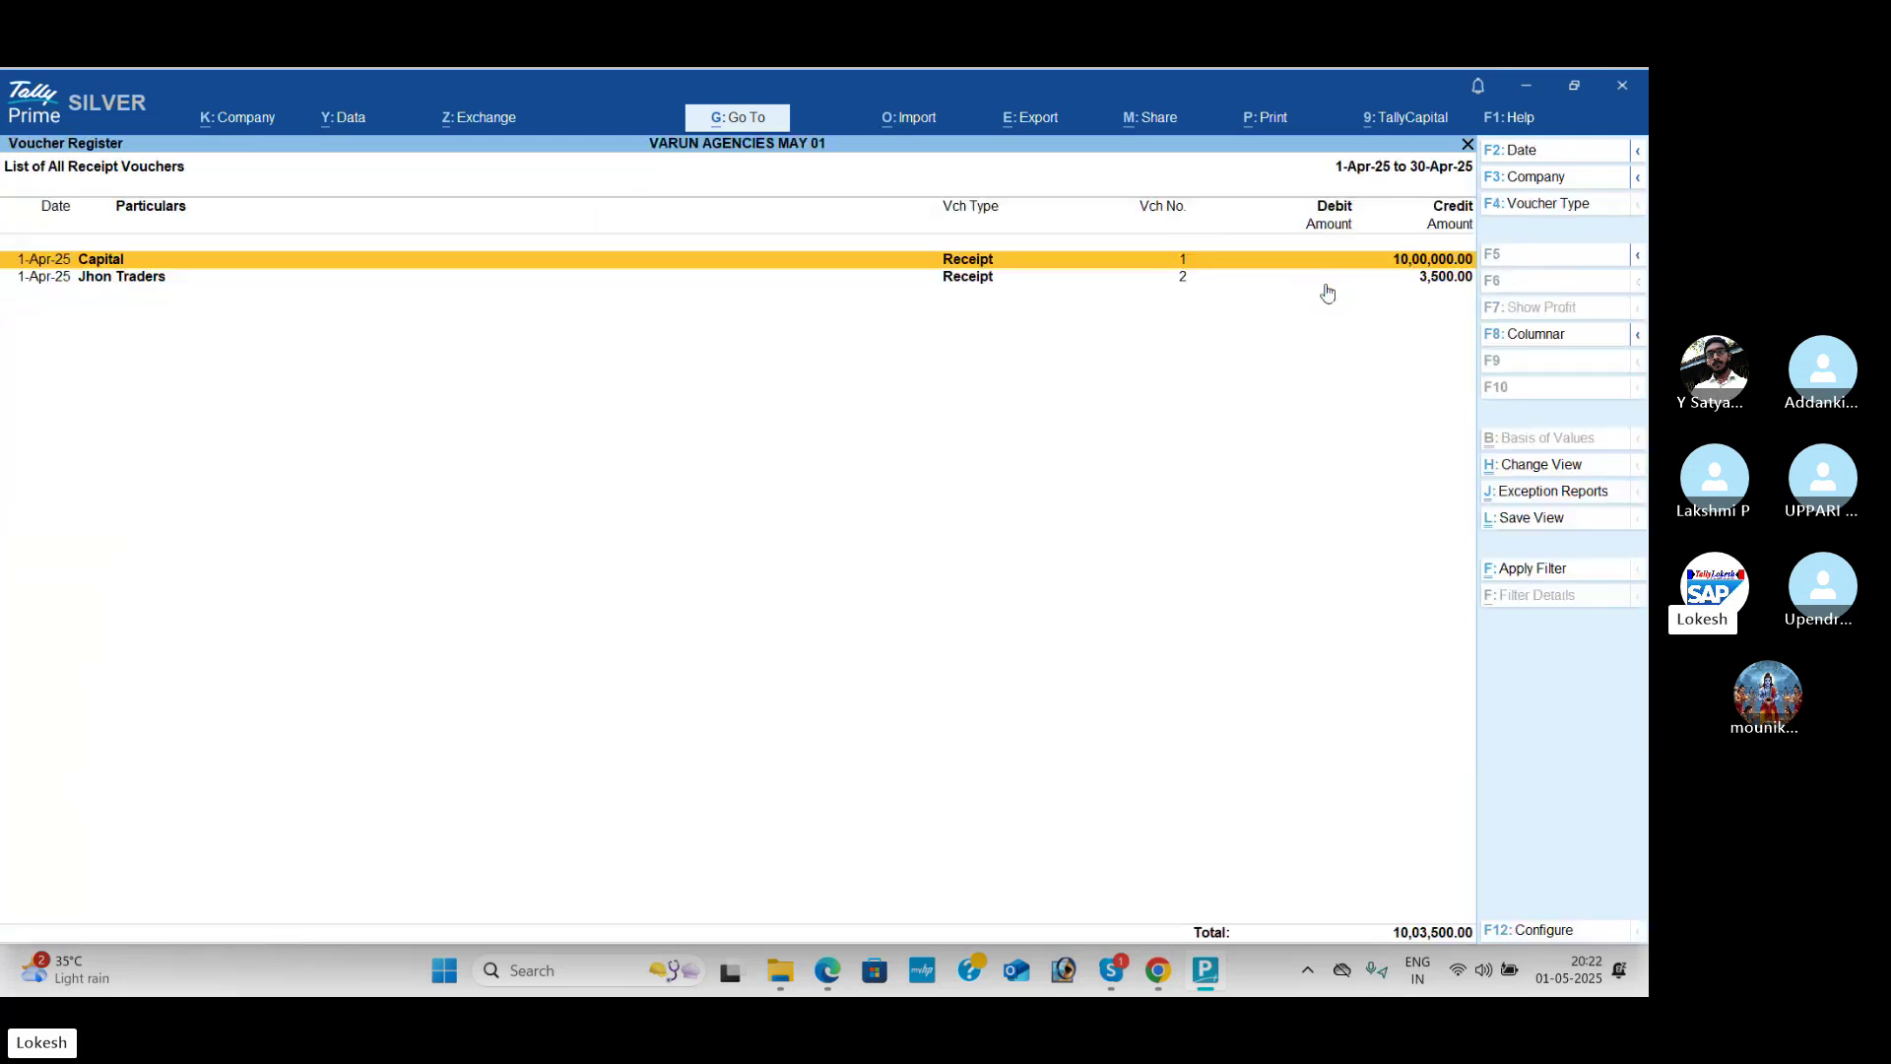
{"action": "key", "text": "Escape"}
{"action": "key", "text": "Escape"}
Step: Review the April payment vouchers in the Payment Register and close it
{"action": "key", "text": "Up"}
{"action": "key", "text": "Return"}
{"action": "key", "text": "Return"}
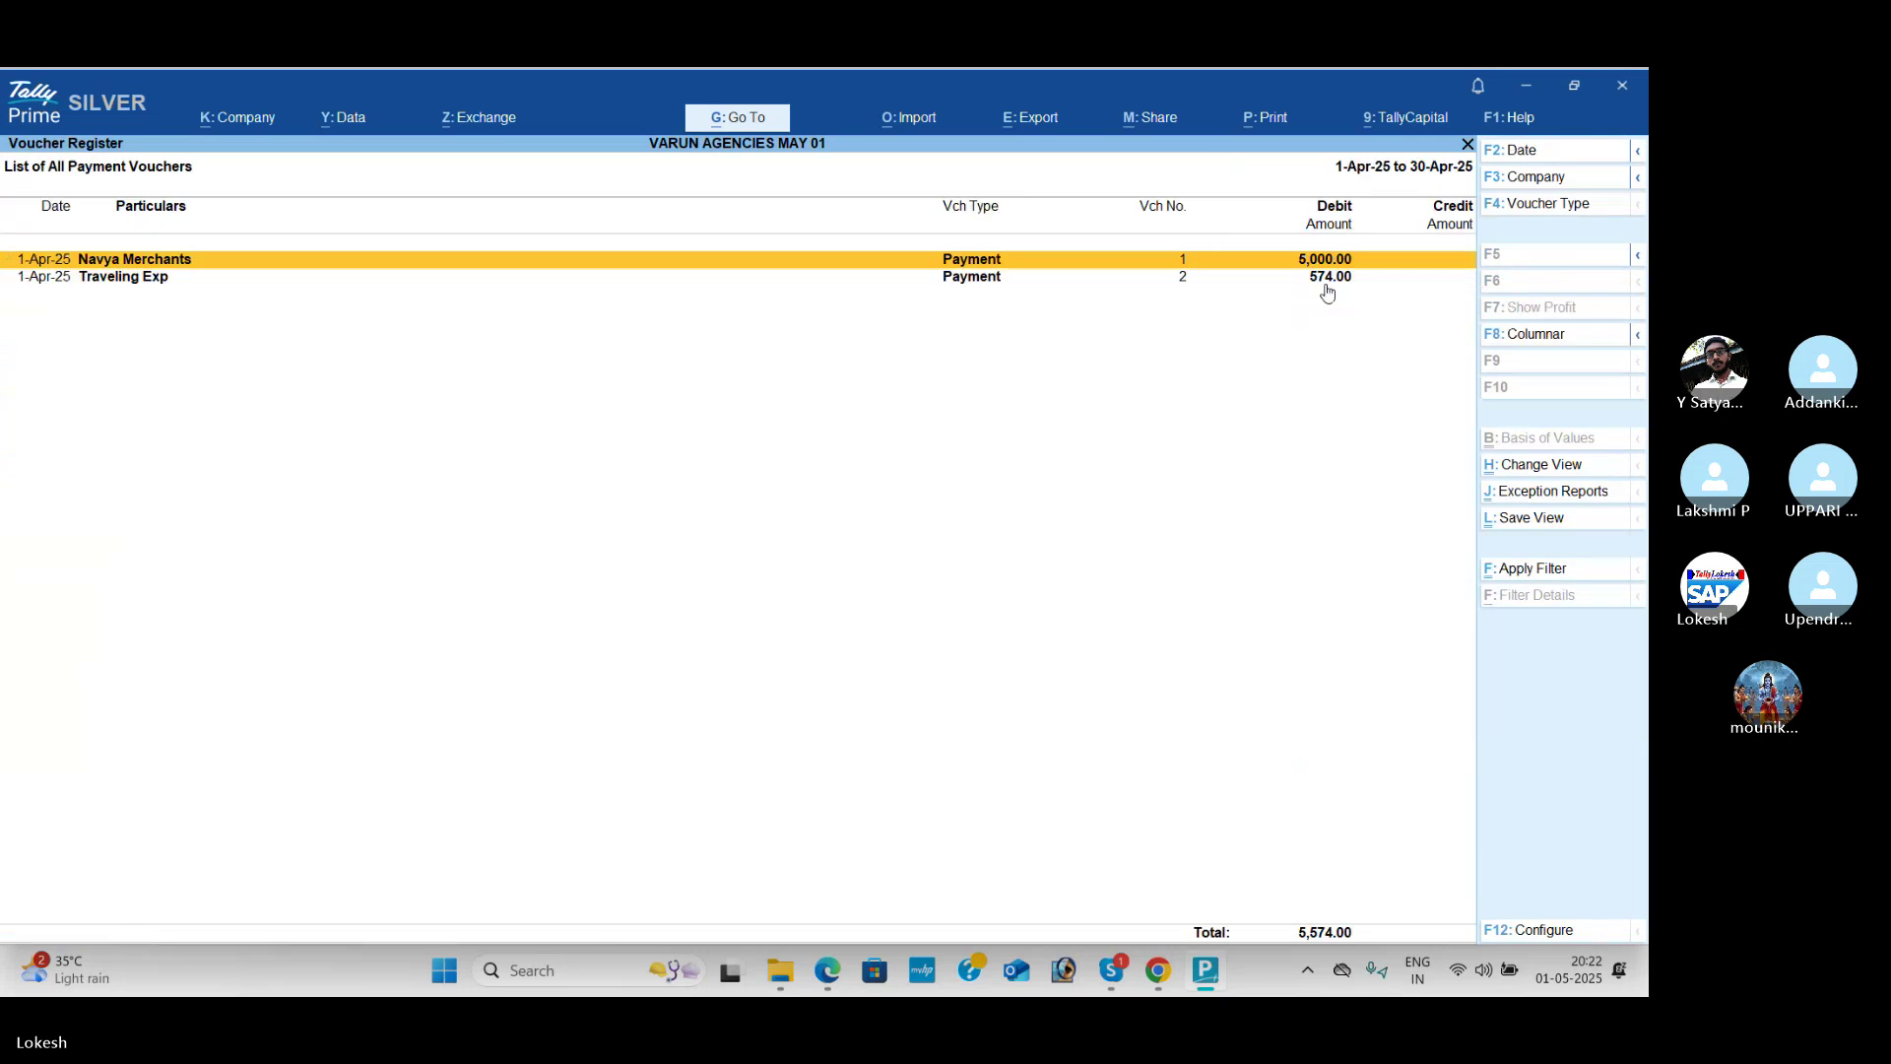
{"action": "key", "text": "Escape"}
{"action": "key", "text": "Escape"}
Step: Check the Contra Register for April vouchers and leave the Account Books
{"action": "key", "text": "Up"}
{"action": "key", "text": "Return"}
{"action": "key", "text": "Return"}
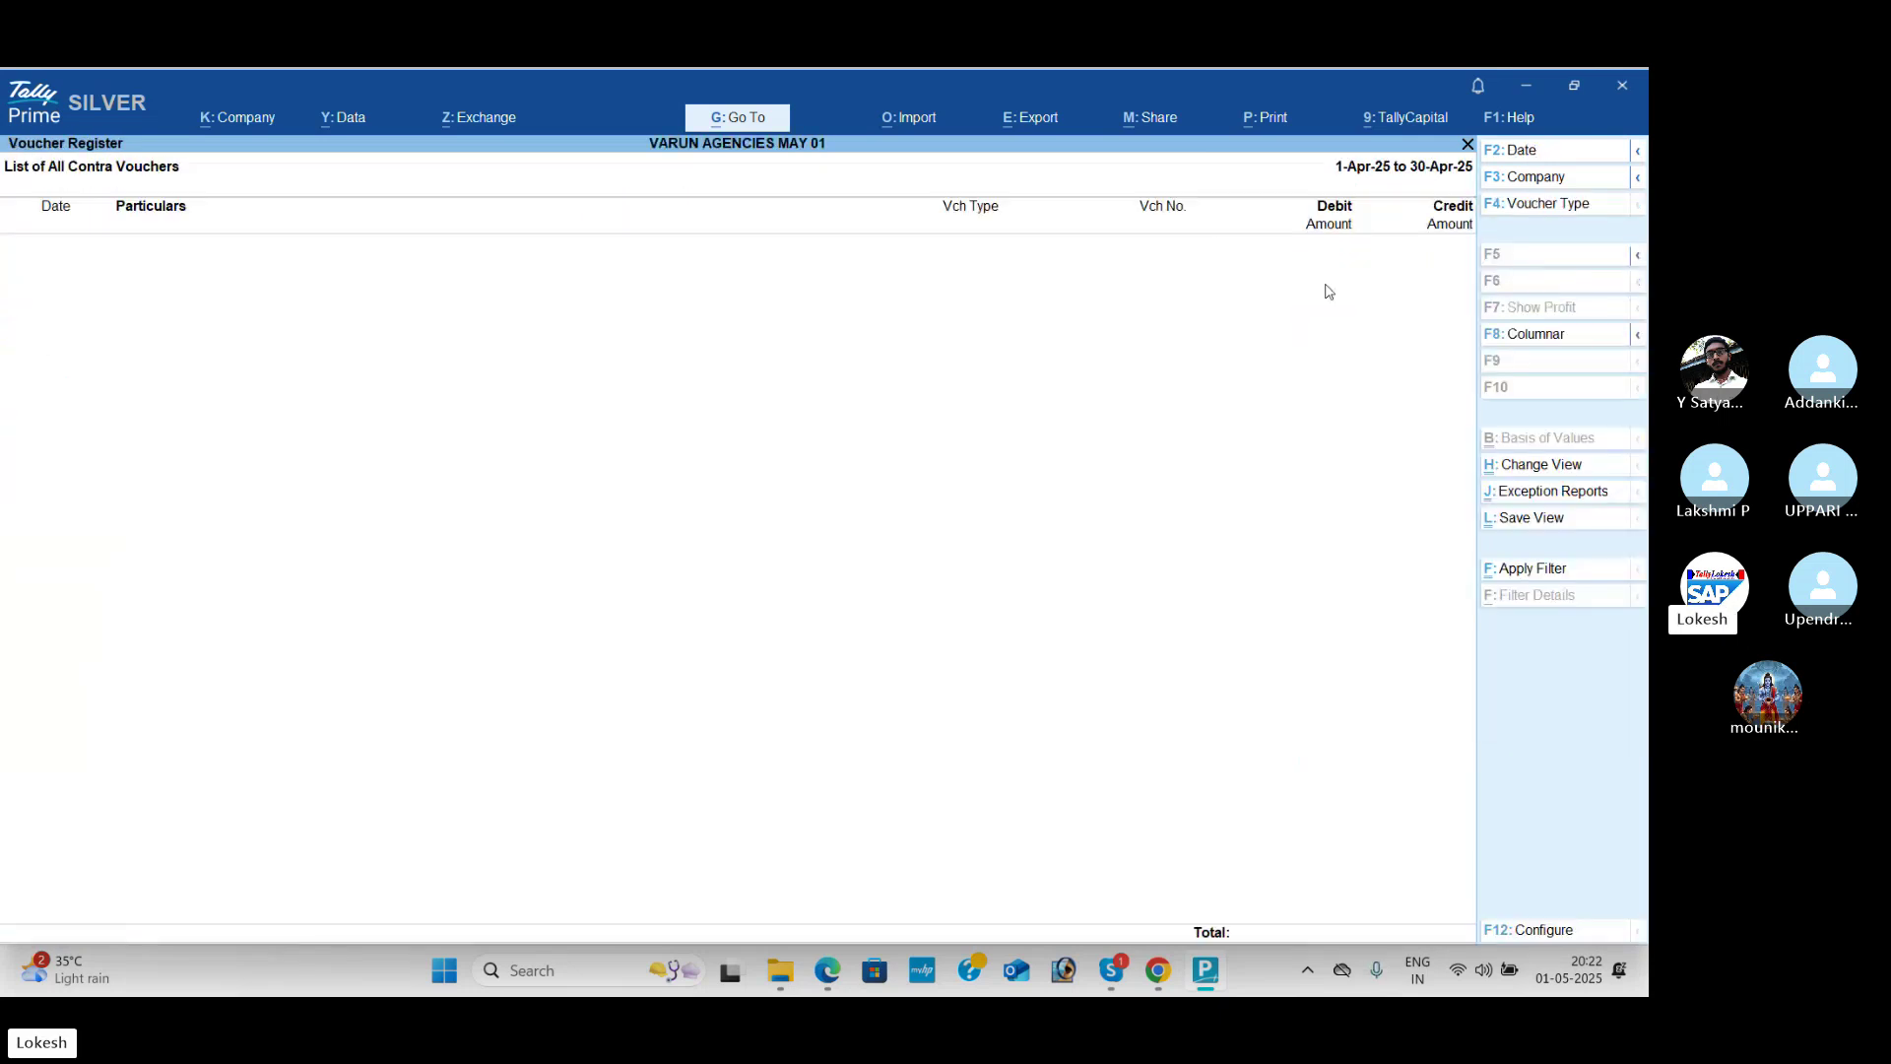
{"action": "key", "text": "Escape"}
{"action": "key", "text": "Escape"}
{"action": "key", "text": "Escape"}
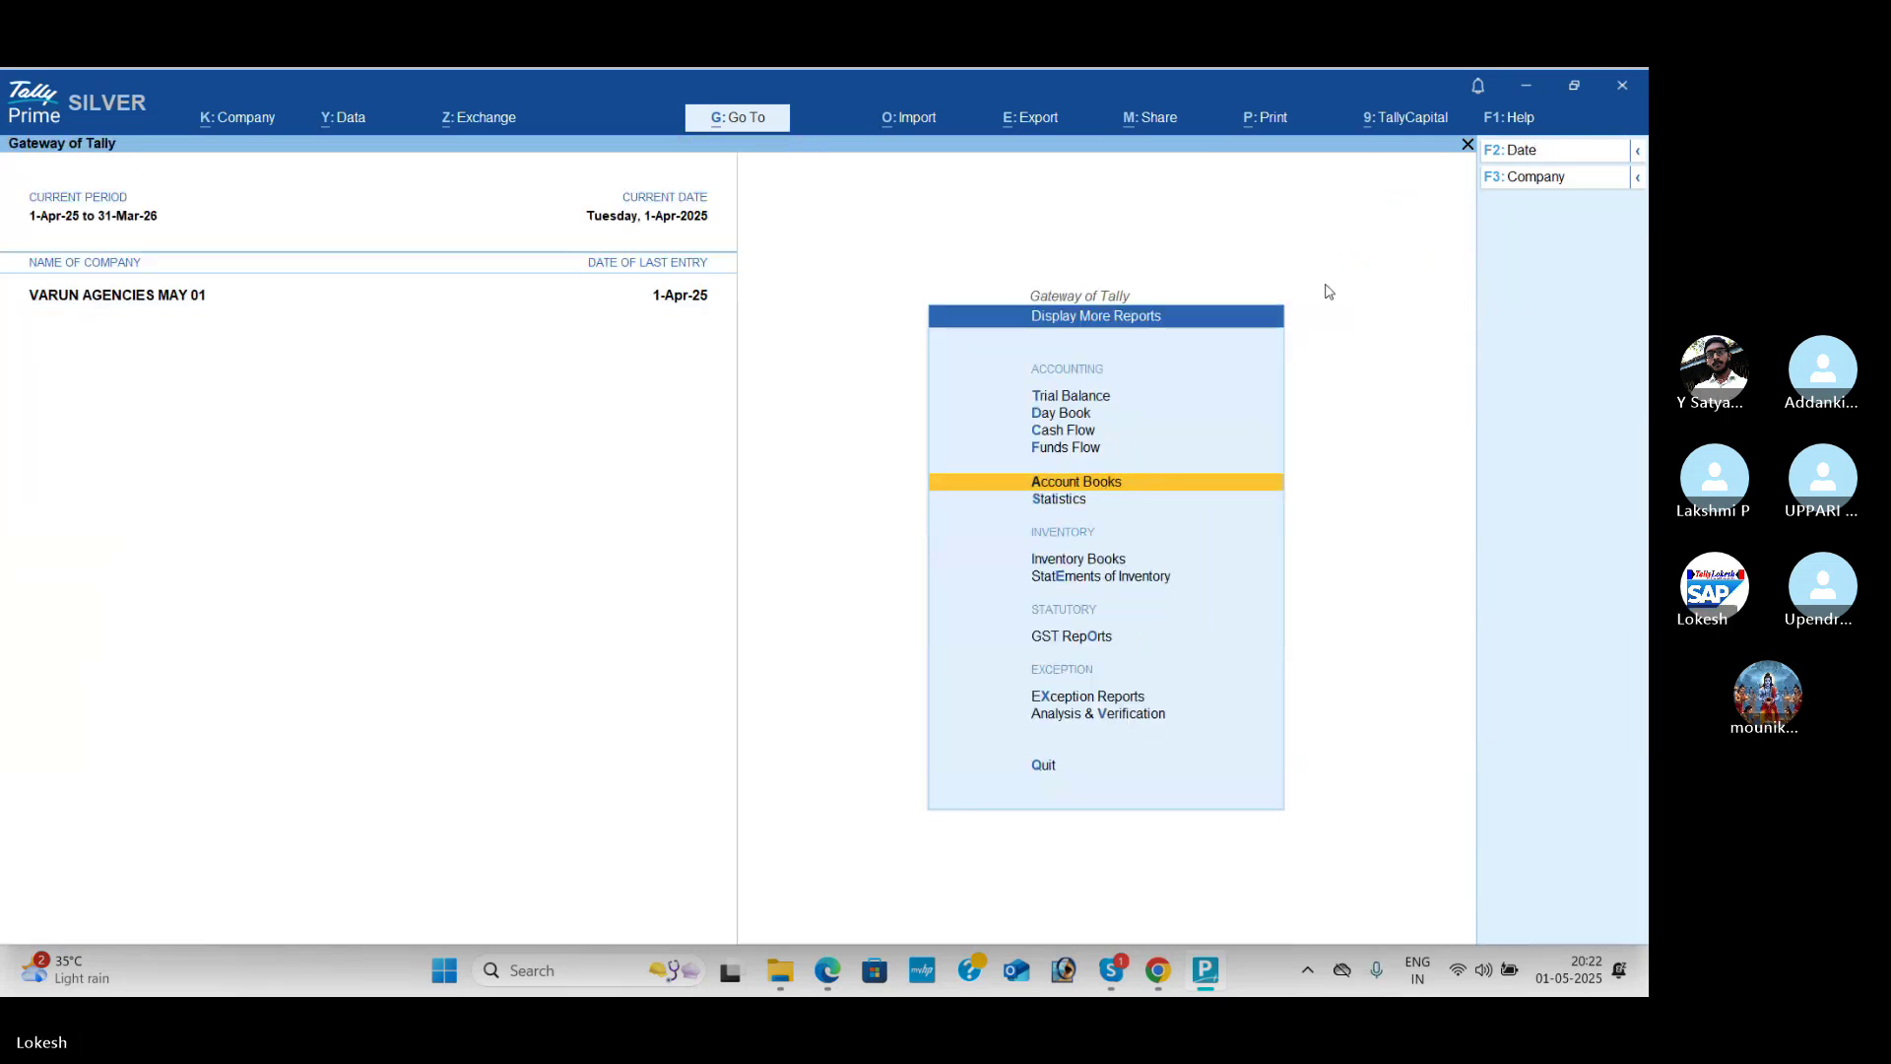
Step: Open the Statistics report and examine the number of vouchers recorded for each voucher type, from Payment down to Sales
{"action": "key", "text": "Down"}
{"action": "key", "text": "Return"}
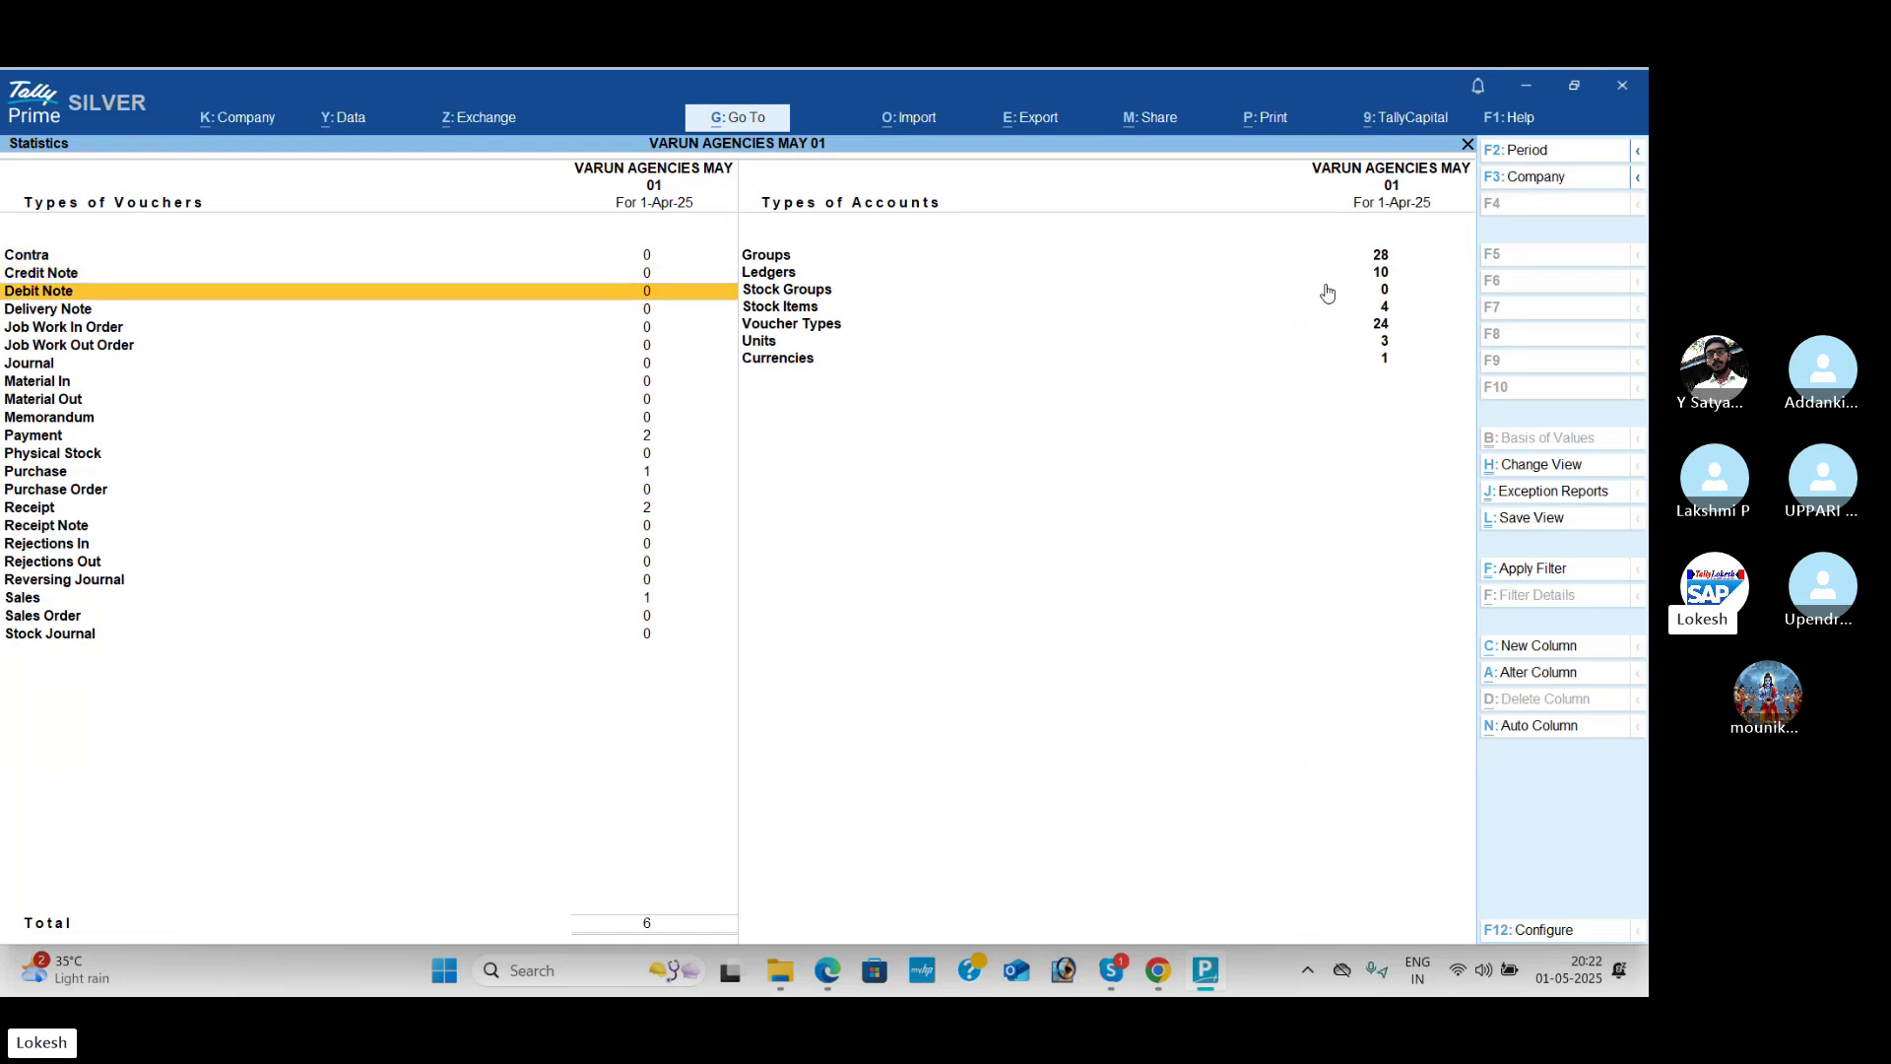
{"action": "key", "text": "Down"}
{"action": "key", "text": "Down"}
{"action": "key", "text": "Down"}
{"action": "key", "text": "Down"}
{"action": "key", "text": "Down"}
{"action": "key", "text": "Down"}
{"action": "key", "text": "Down"}
{"action": "key", "text": "Down"}
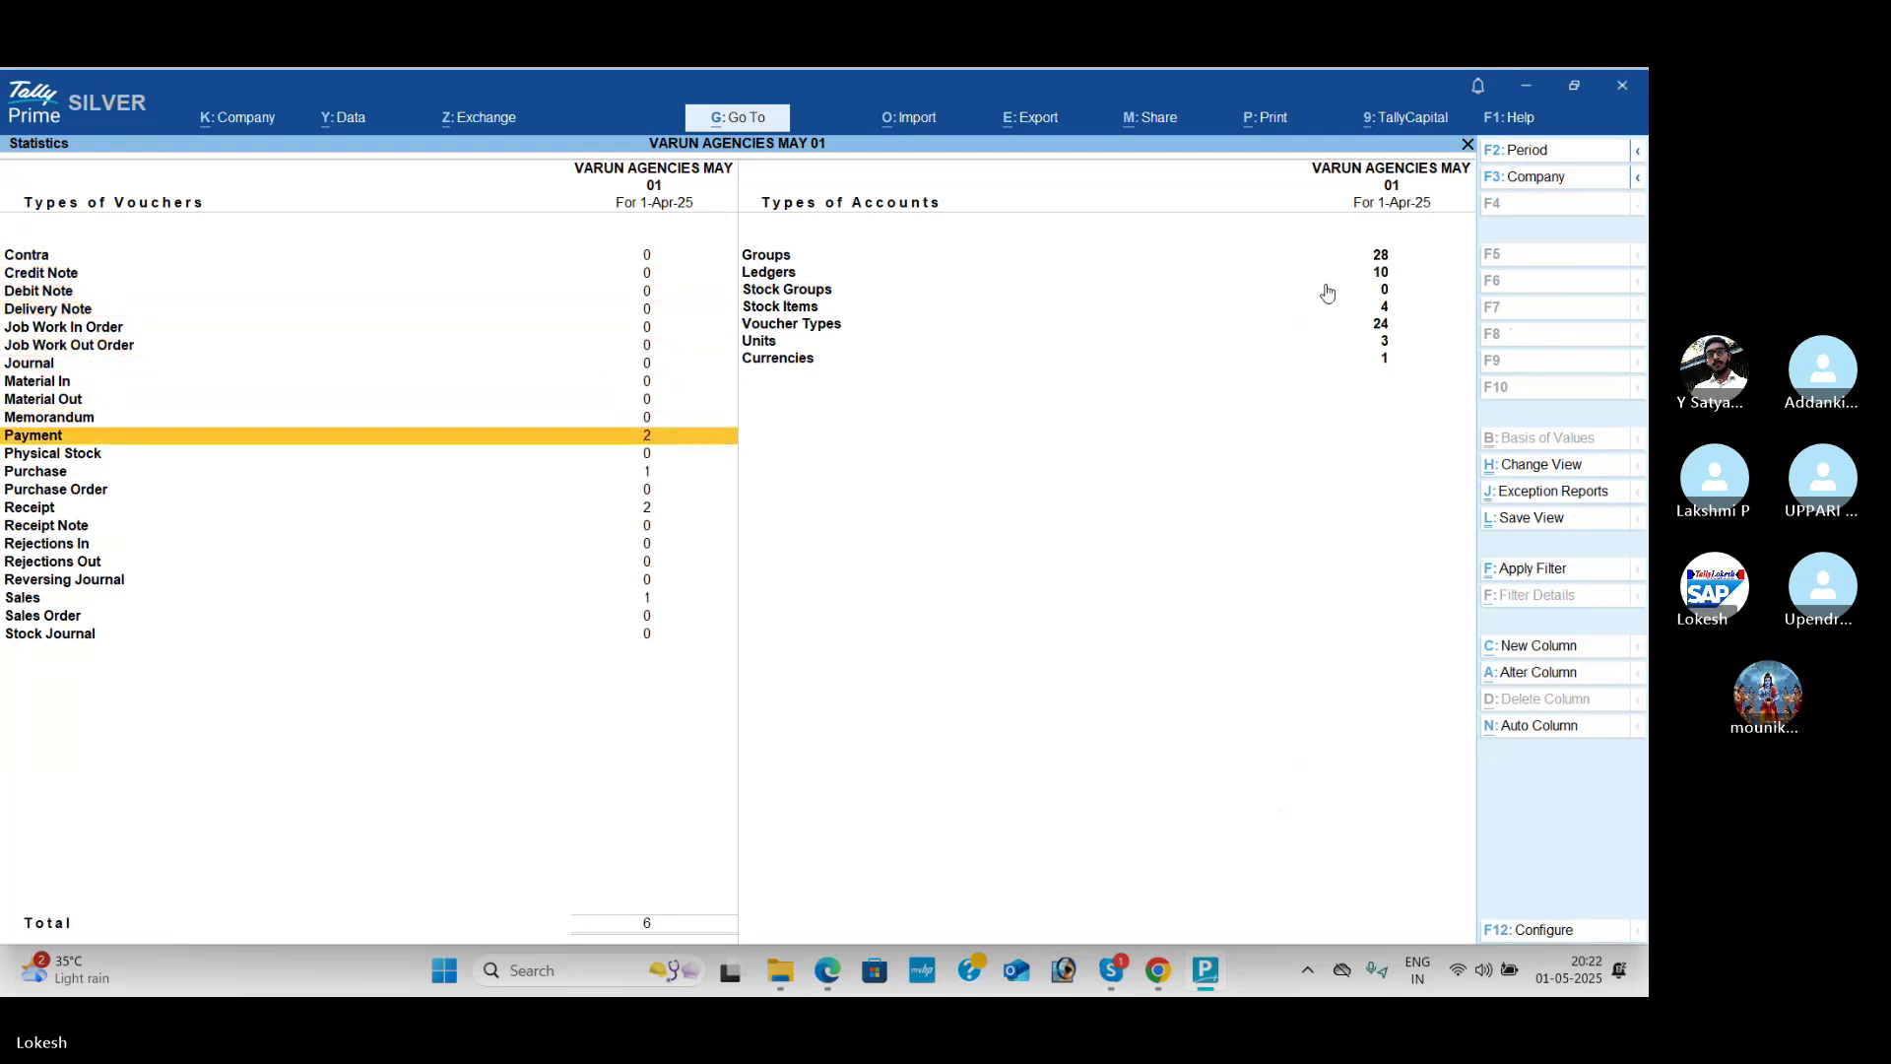
{"action": "key", "text": "Down"}
{"action": "key", "text": "Down"}
{"action": "key", "text": "Down"}
{"action": "key", "text": "Down"}
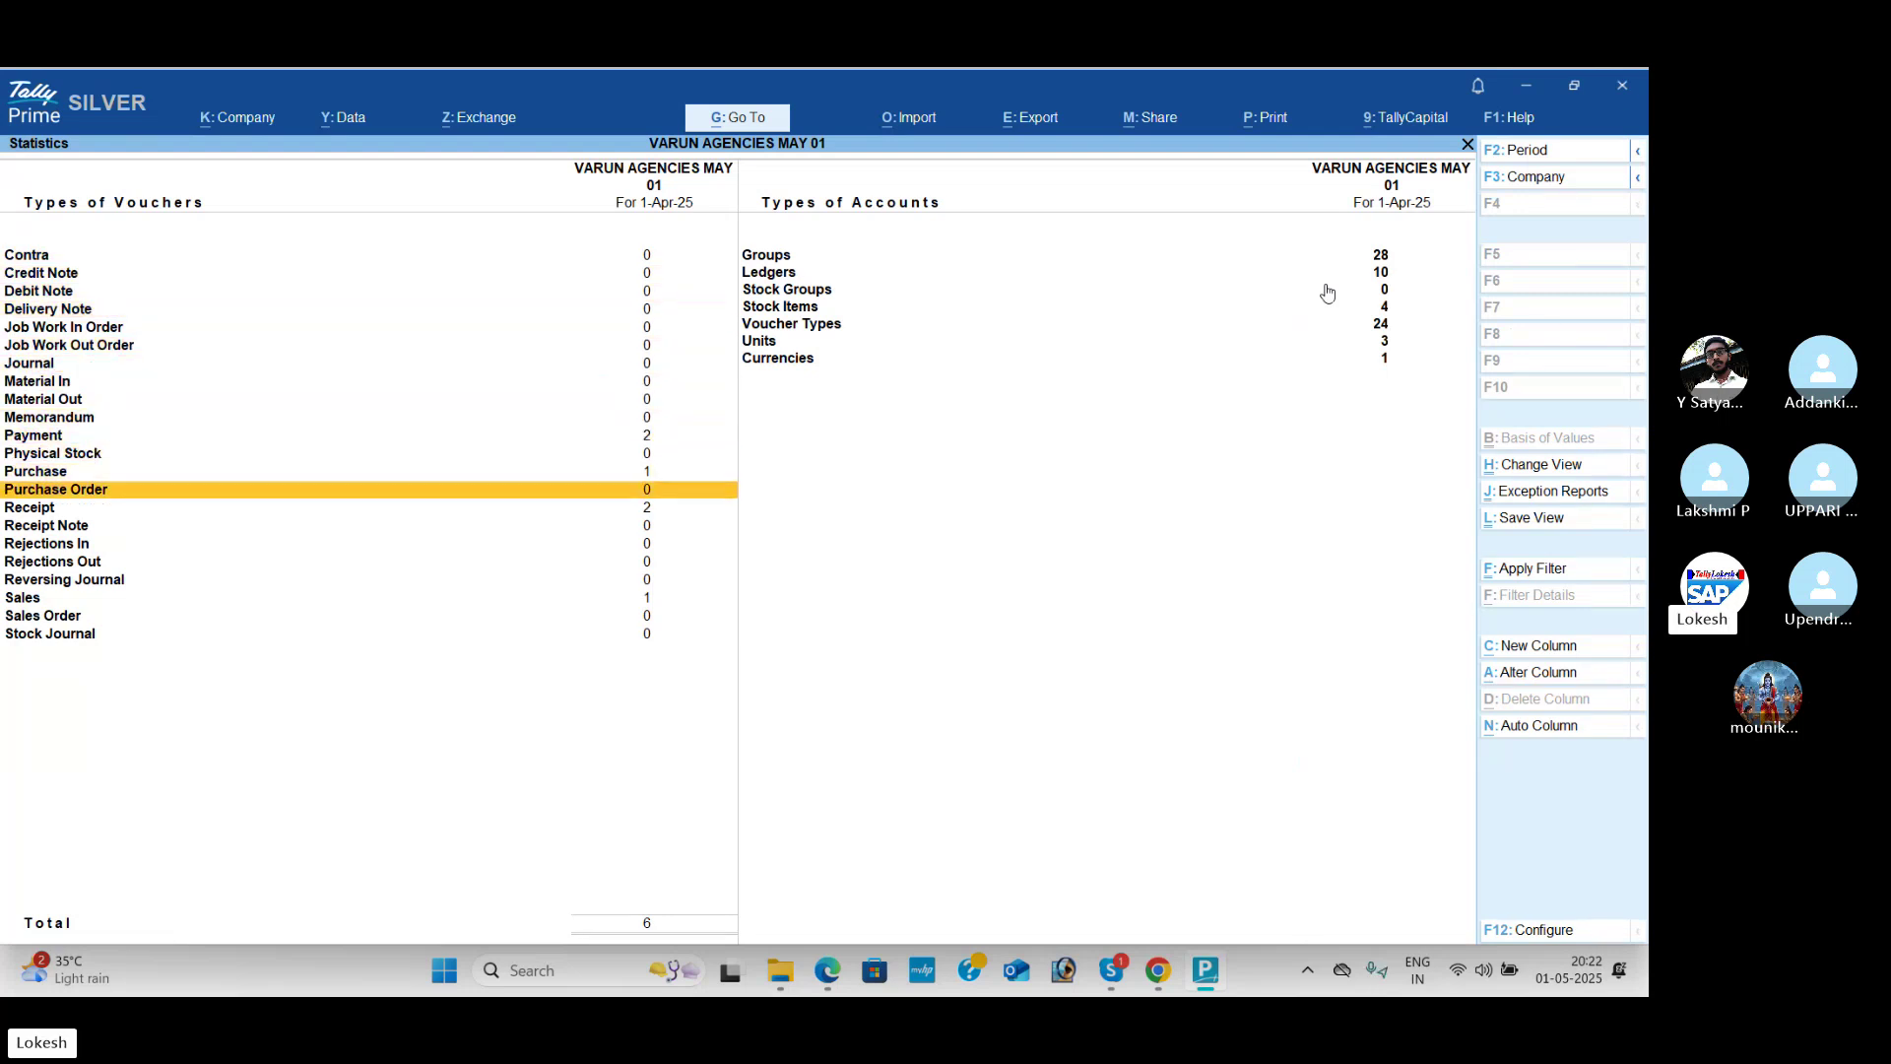
{"action": "key", "text": "Down"}
{"action": "key", "text": "Down"}
{"action": "key", "text": "Down"}
{"action": "key", "text": "Down"}
{"action": "key", "text": "Down"}
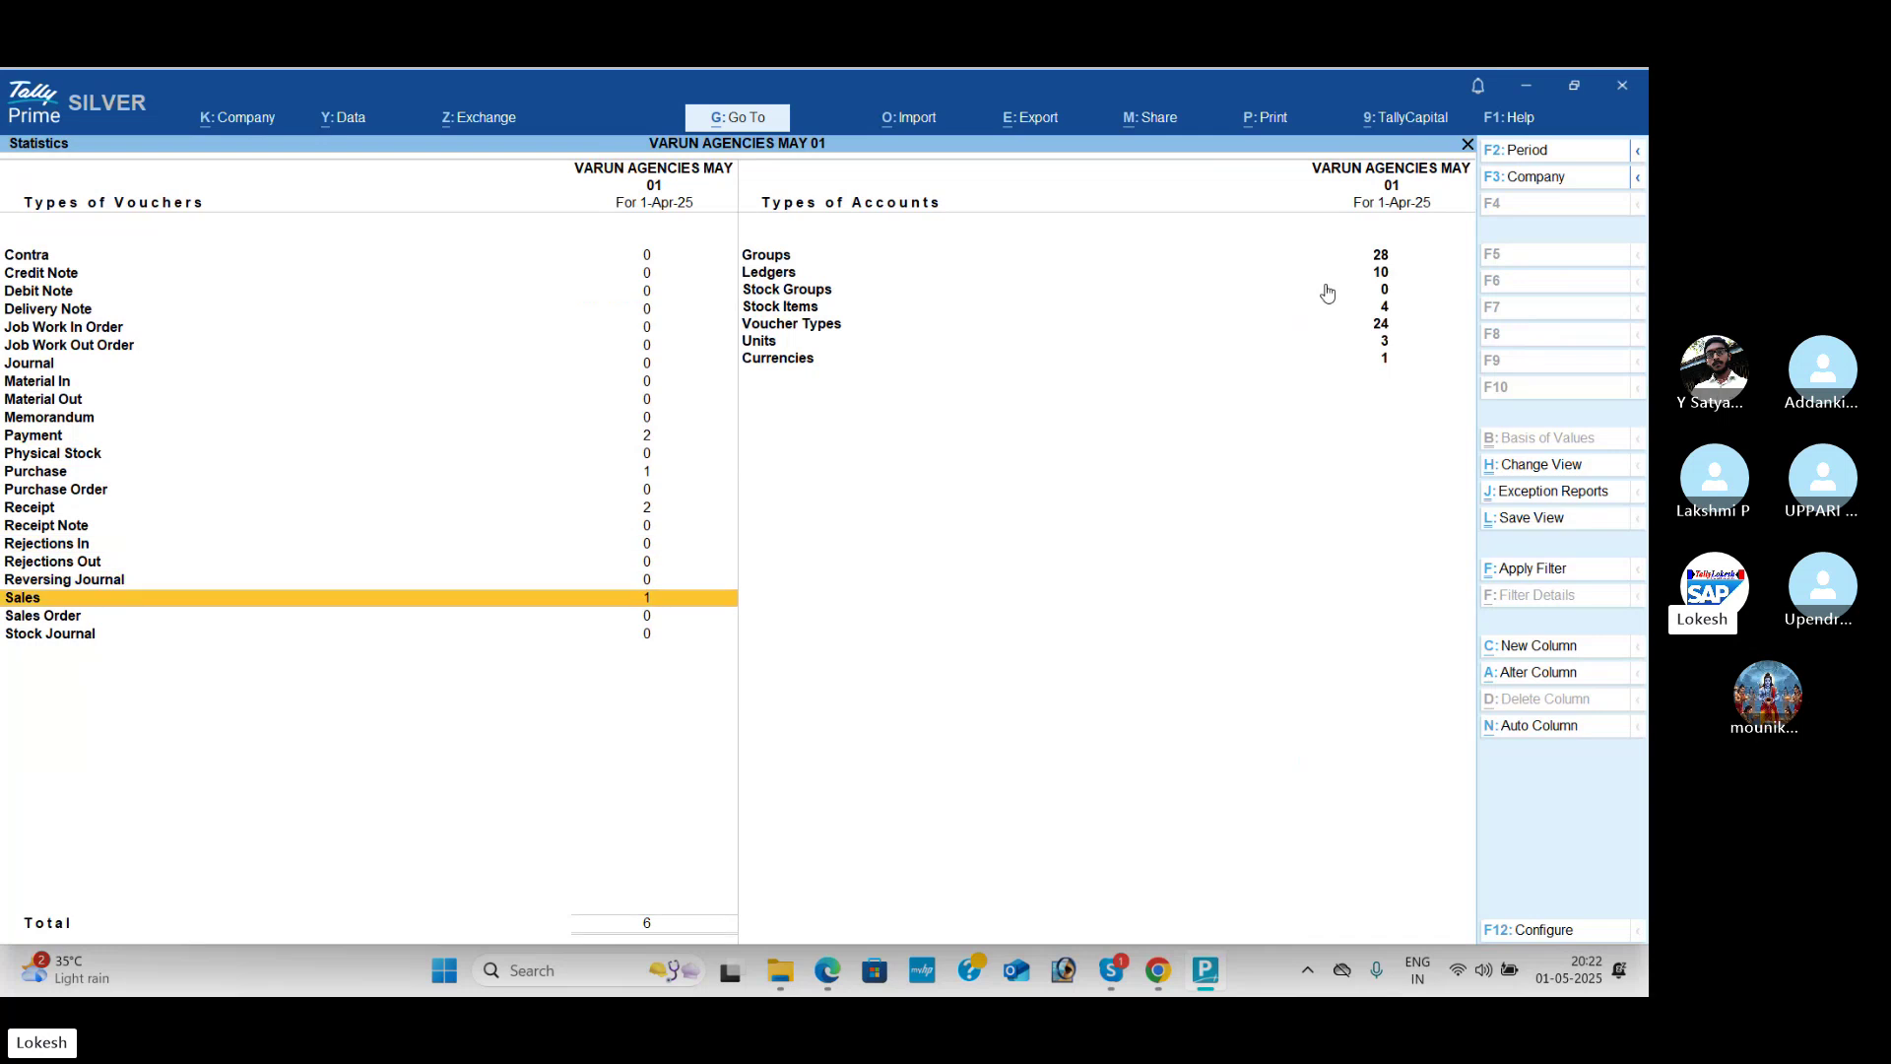
Step: Examine the counts under Types of Accounts in Statistics, including stock items, voucher types and units, and close the report
{"action": "key", "text": "Right"}
{"action": "key", "text": "Up"}
{"action": "key", "text": "Up"}
{"action": "key", "text": "Up"}
{"action": "key", "text": "Up"}
{"action": "key", "text": "Up"}
{"action": "key", "text": "Up"}
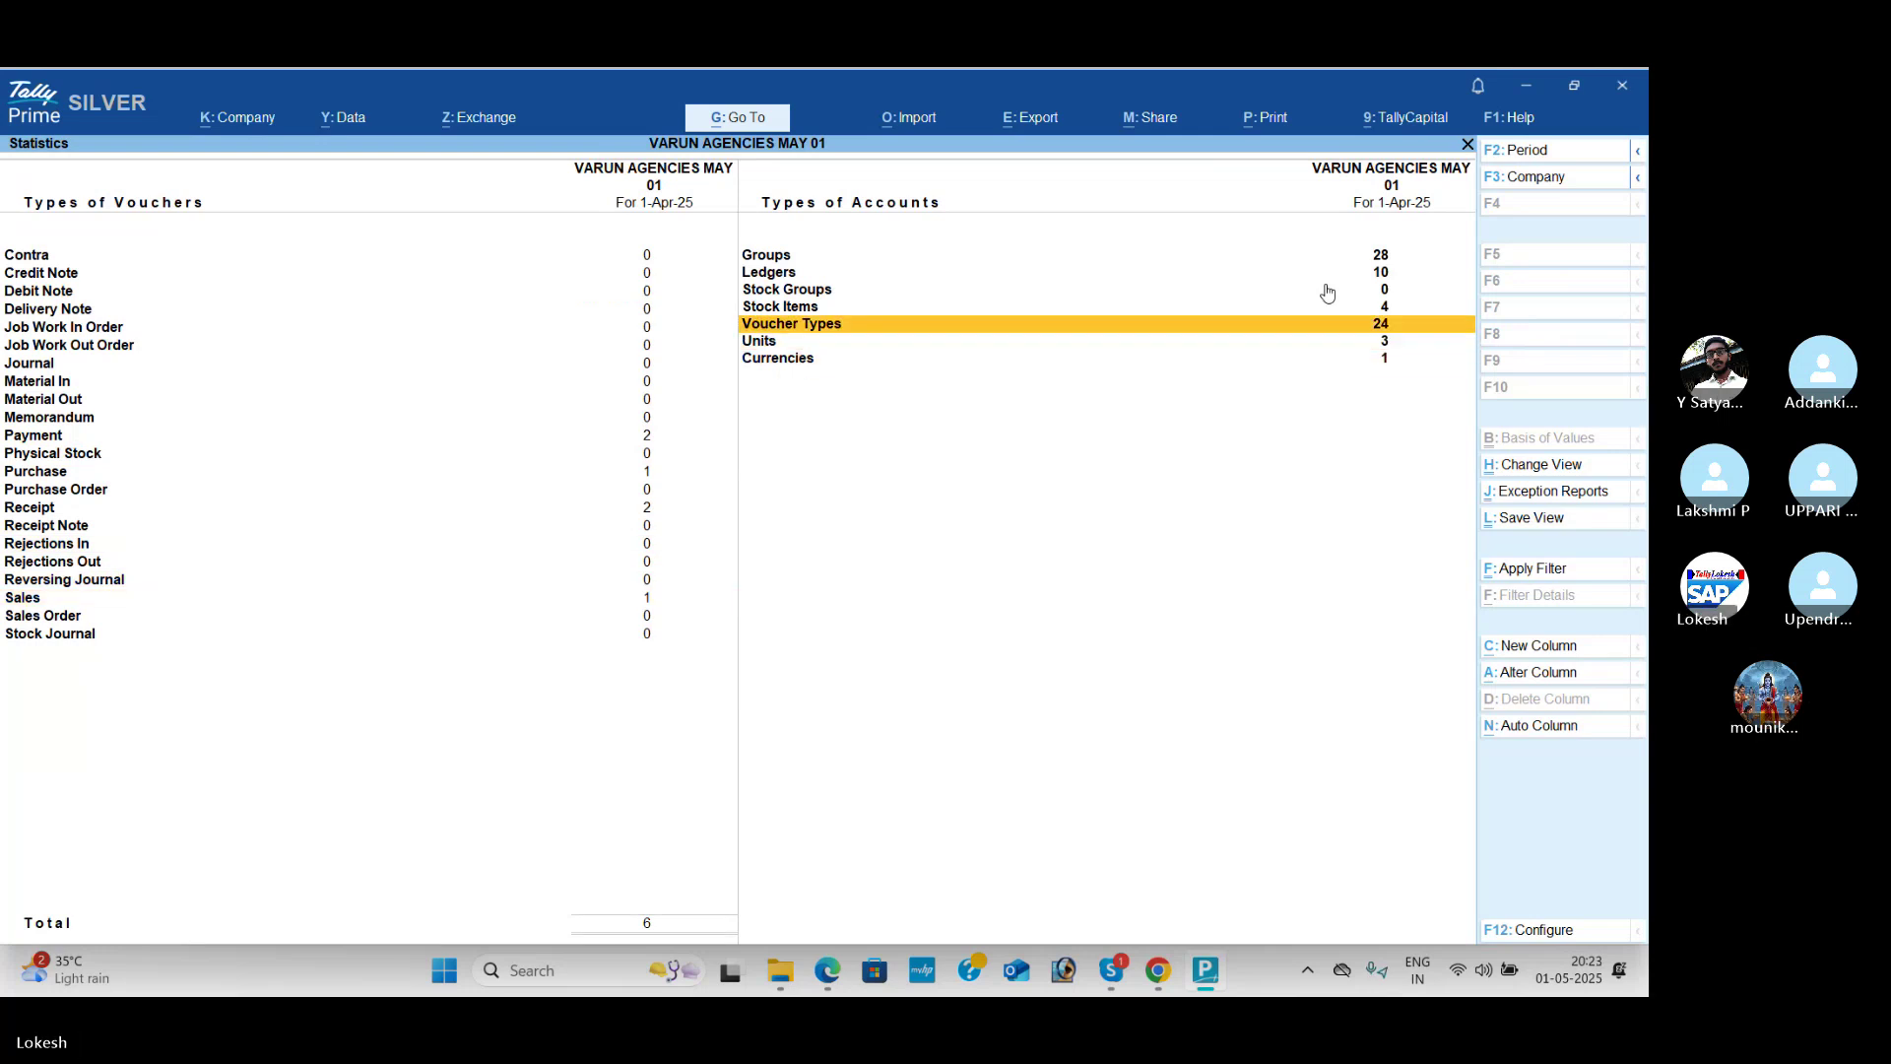
{"action": "key", "text": "Down"}
{"action": "key", "text": "Down"}
{"action": "key", "text": "Down"}
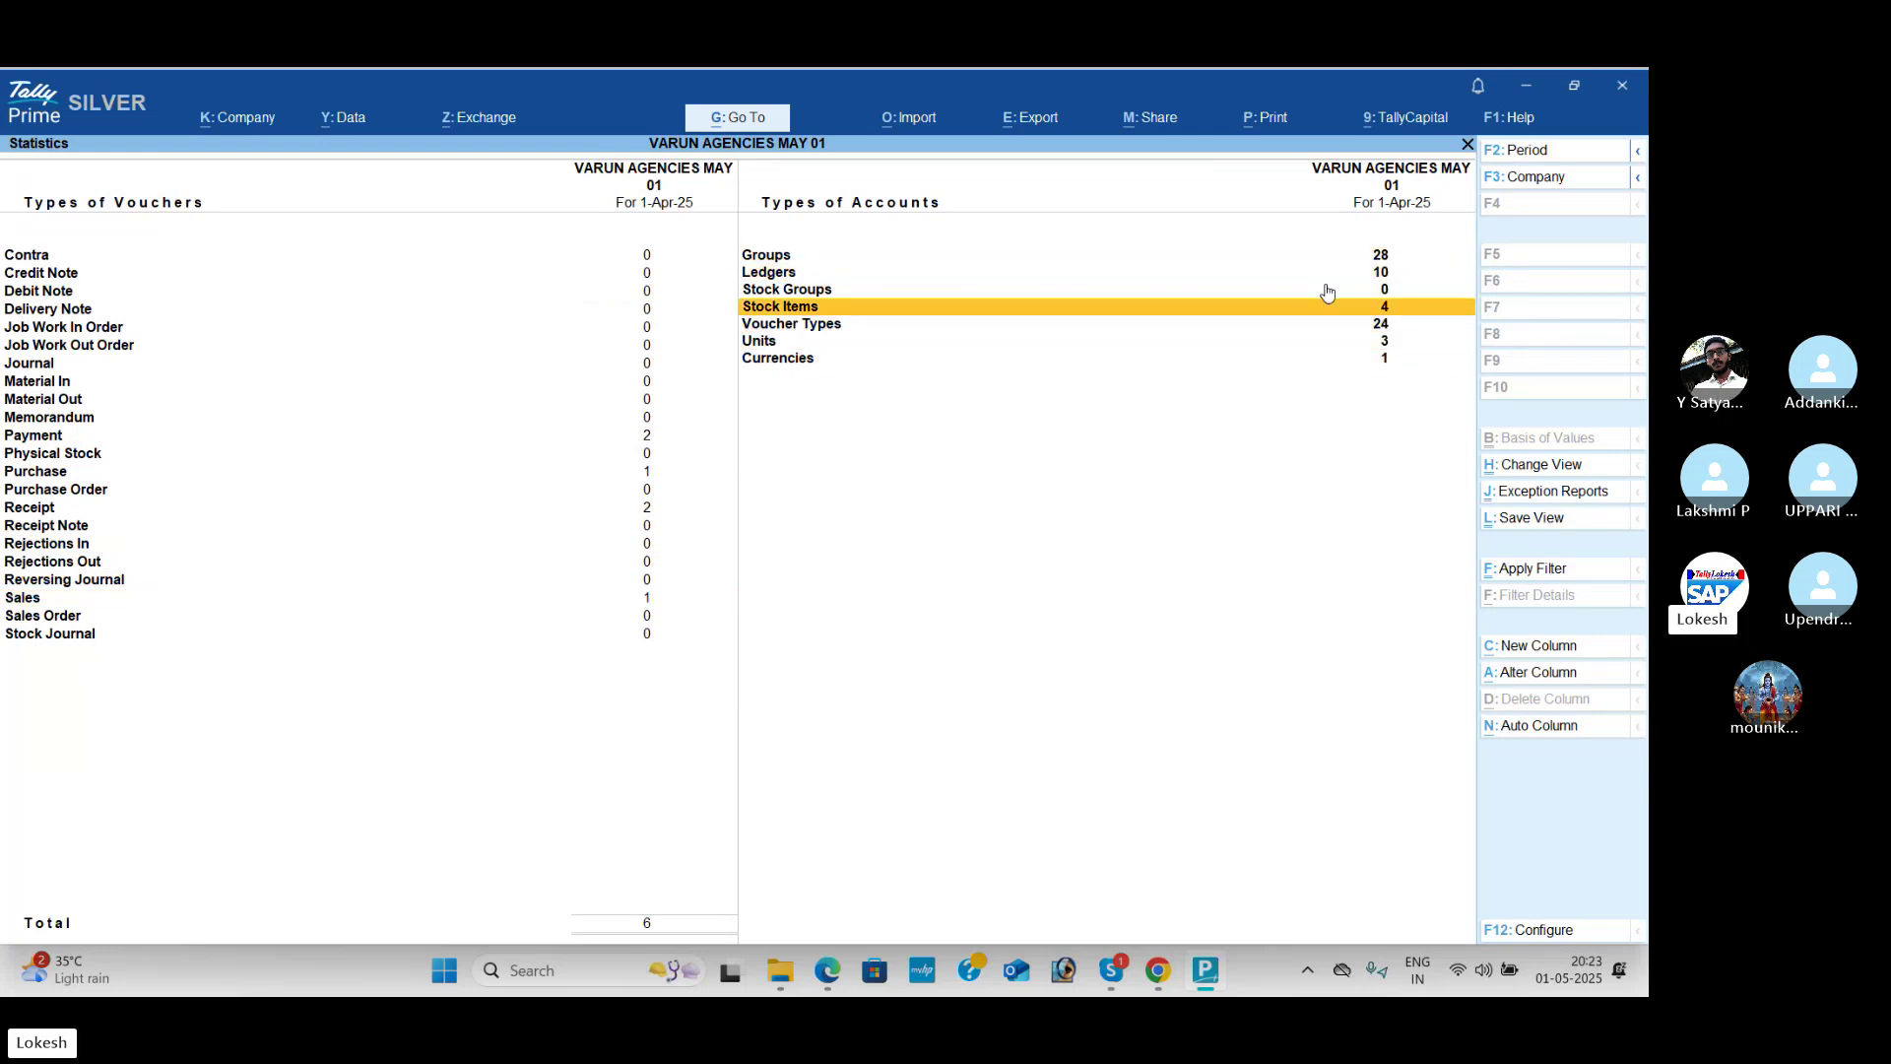
{"action": "key", "text": "Down"}
{"action": "key", "text": "Down"}
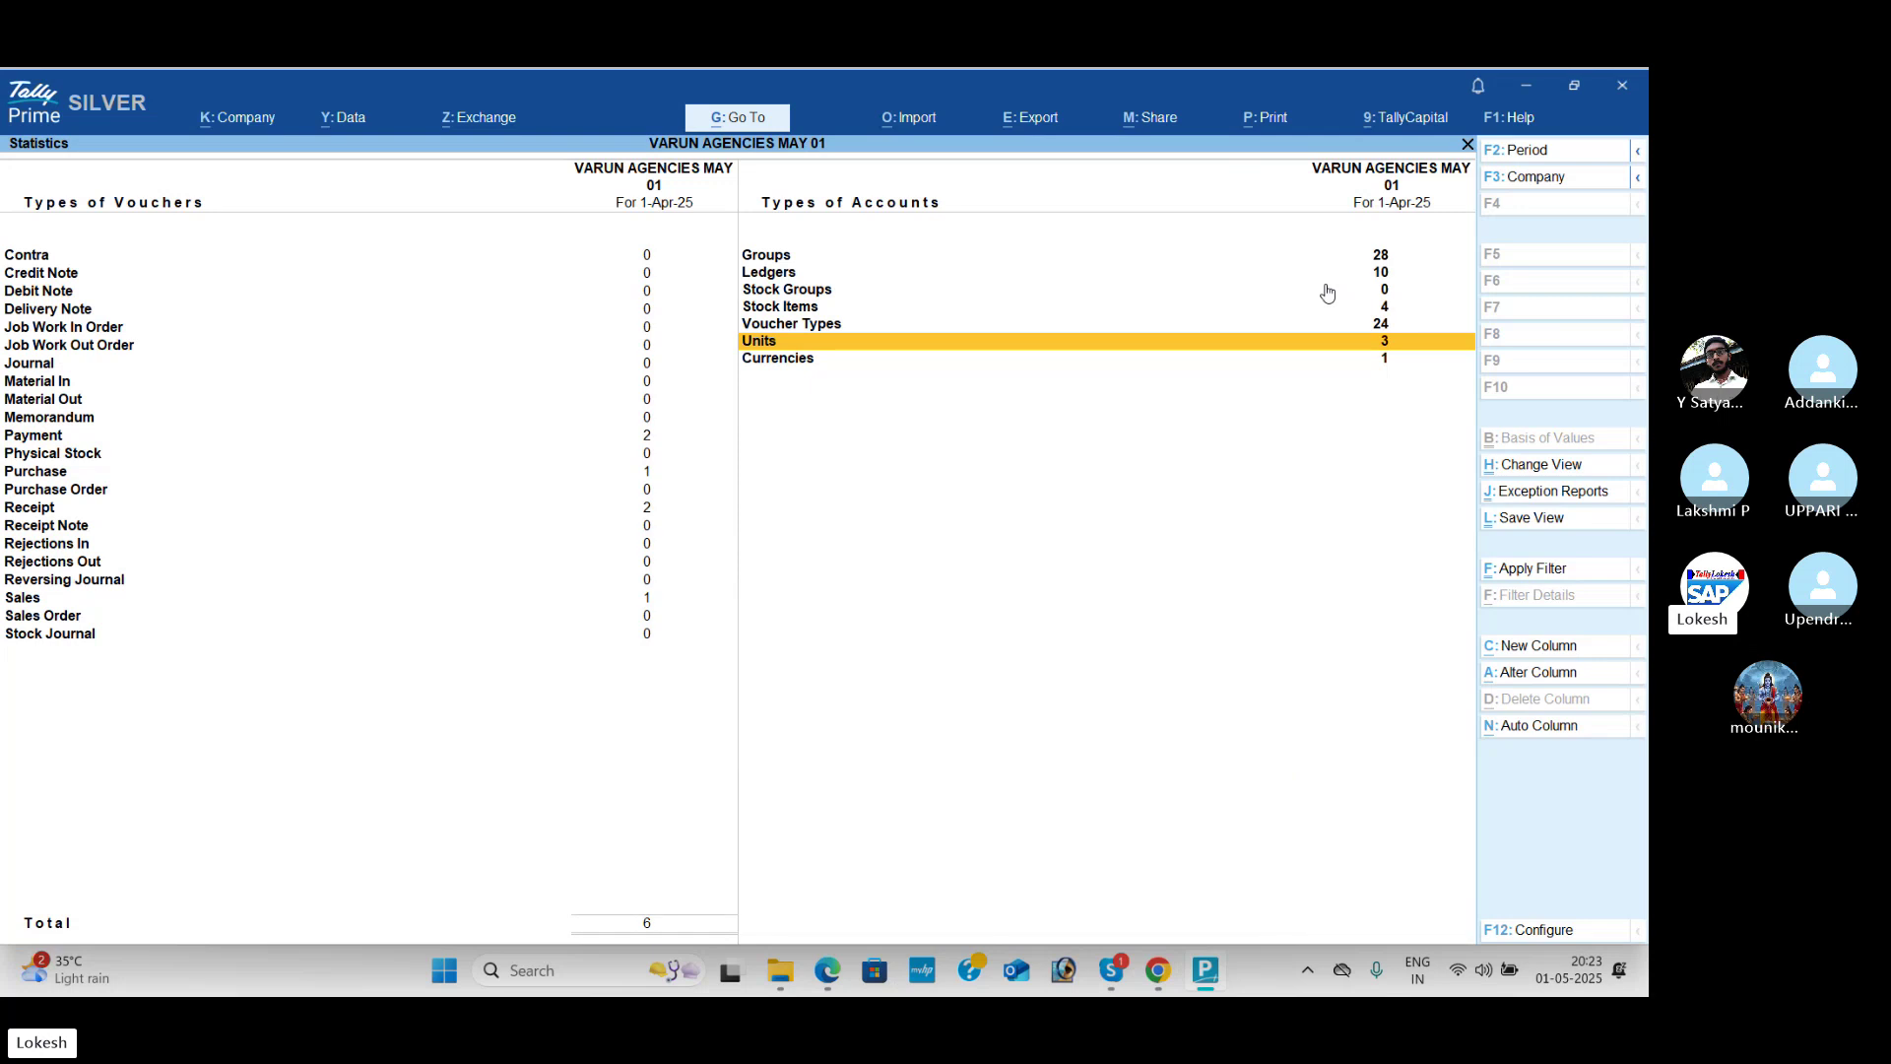
{"action": "key", "text": "Escape"}
Step: View the Stock Item reports for Ayush Soap and Bingo in the Inventory Books, and leave the Inventory Books
{"action": "key", "text": "Down"}
{"action": "key", "text": "Down"}
{"action": "key", "text": "Up"}
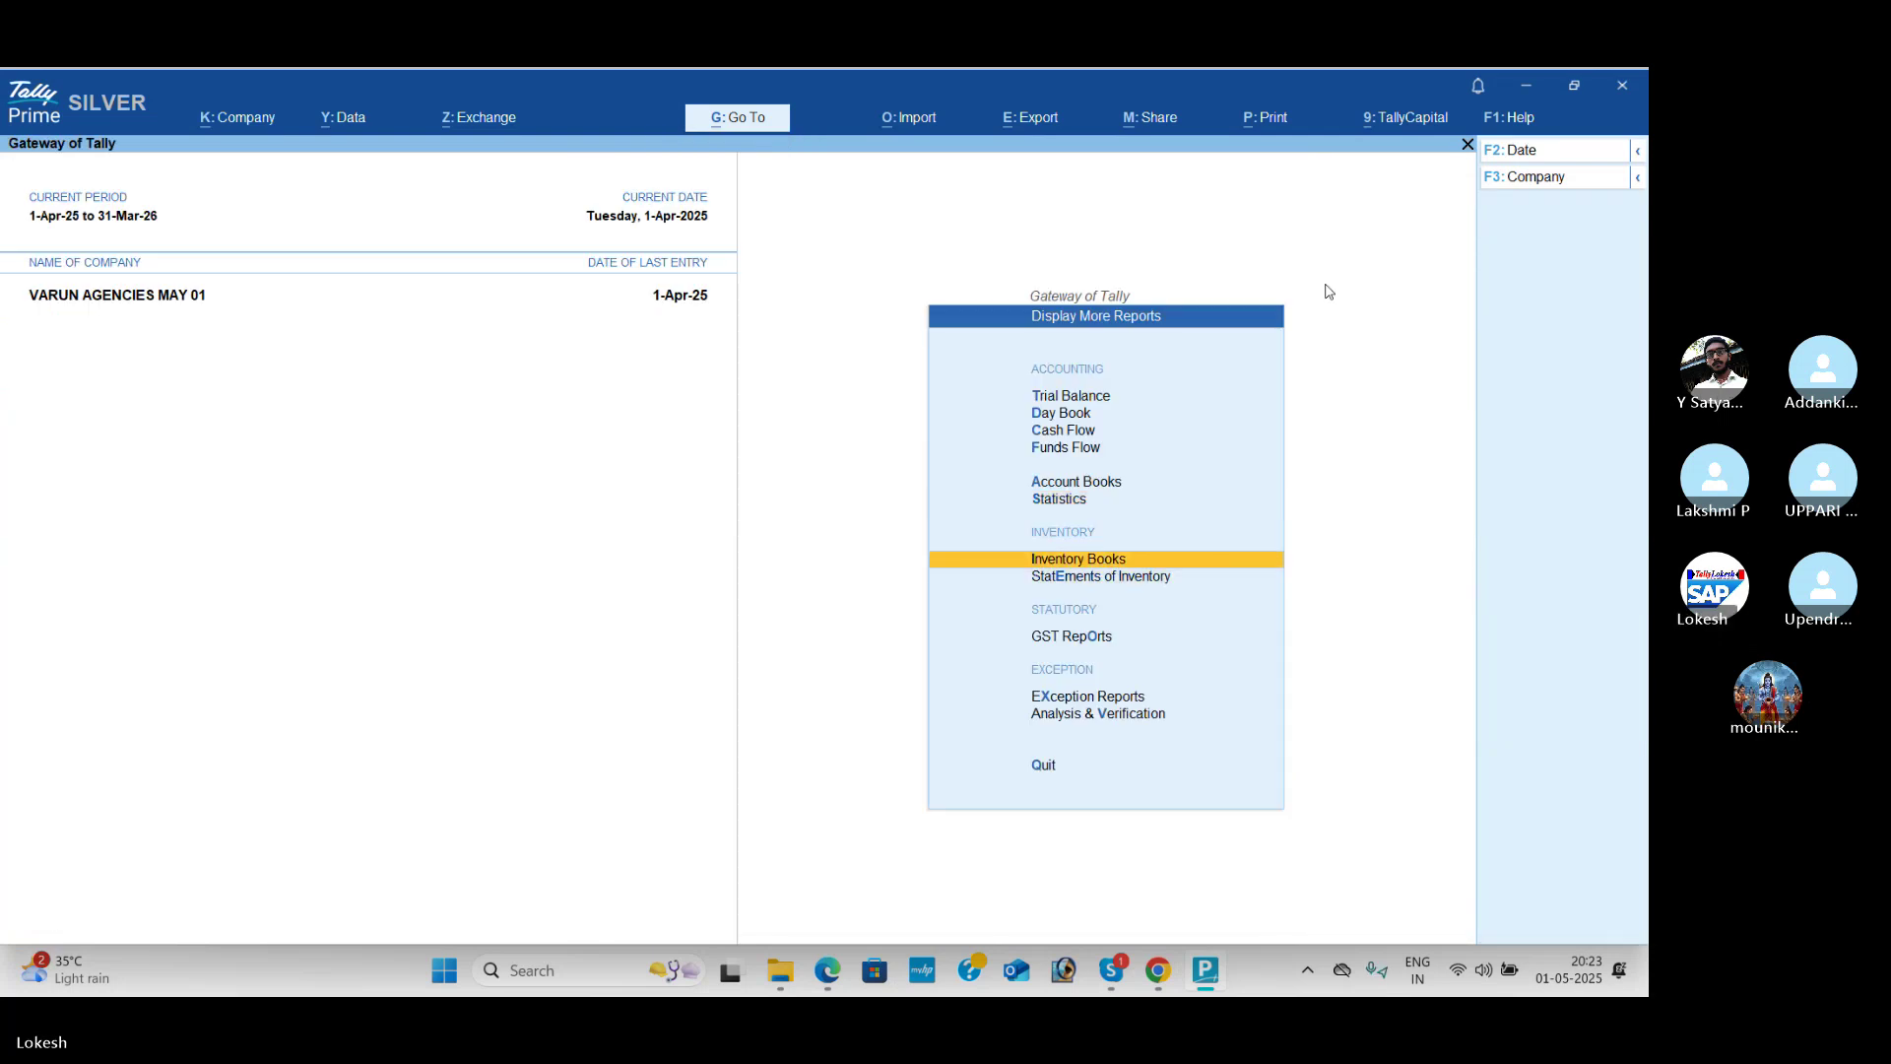
{"action": "key", "text": "Return"}
{"action": "key", "text": "Return"}
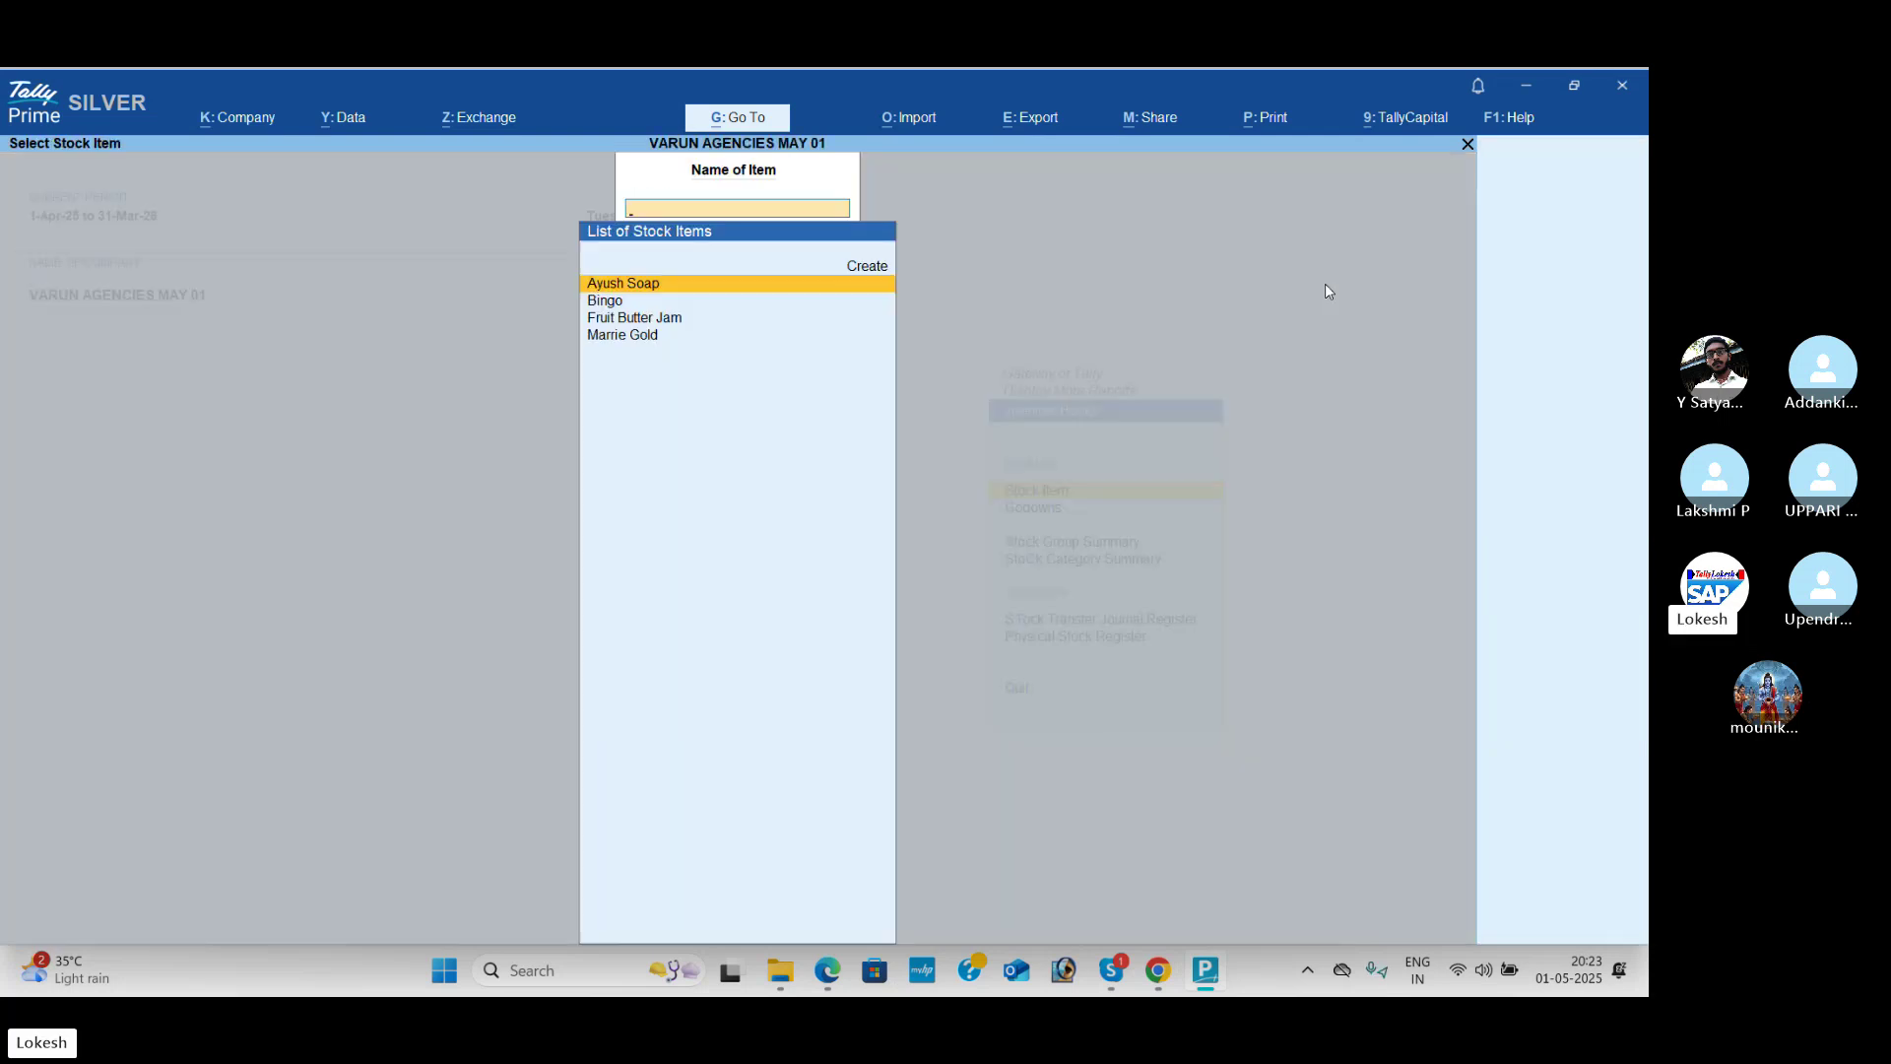
{"action": "key", "text": "Return"}
{"action": "key", "text": "Escape"}
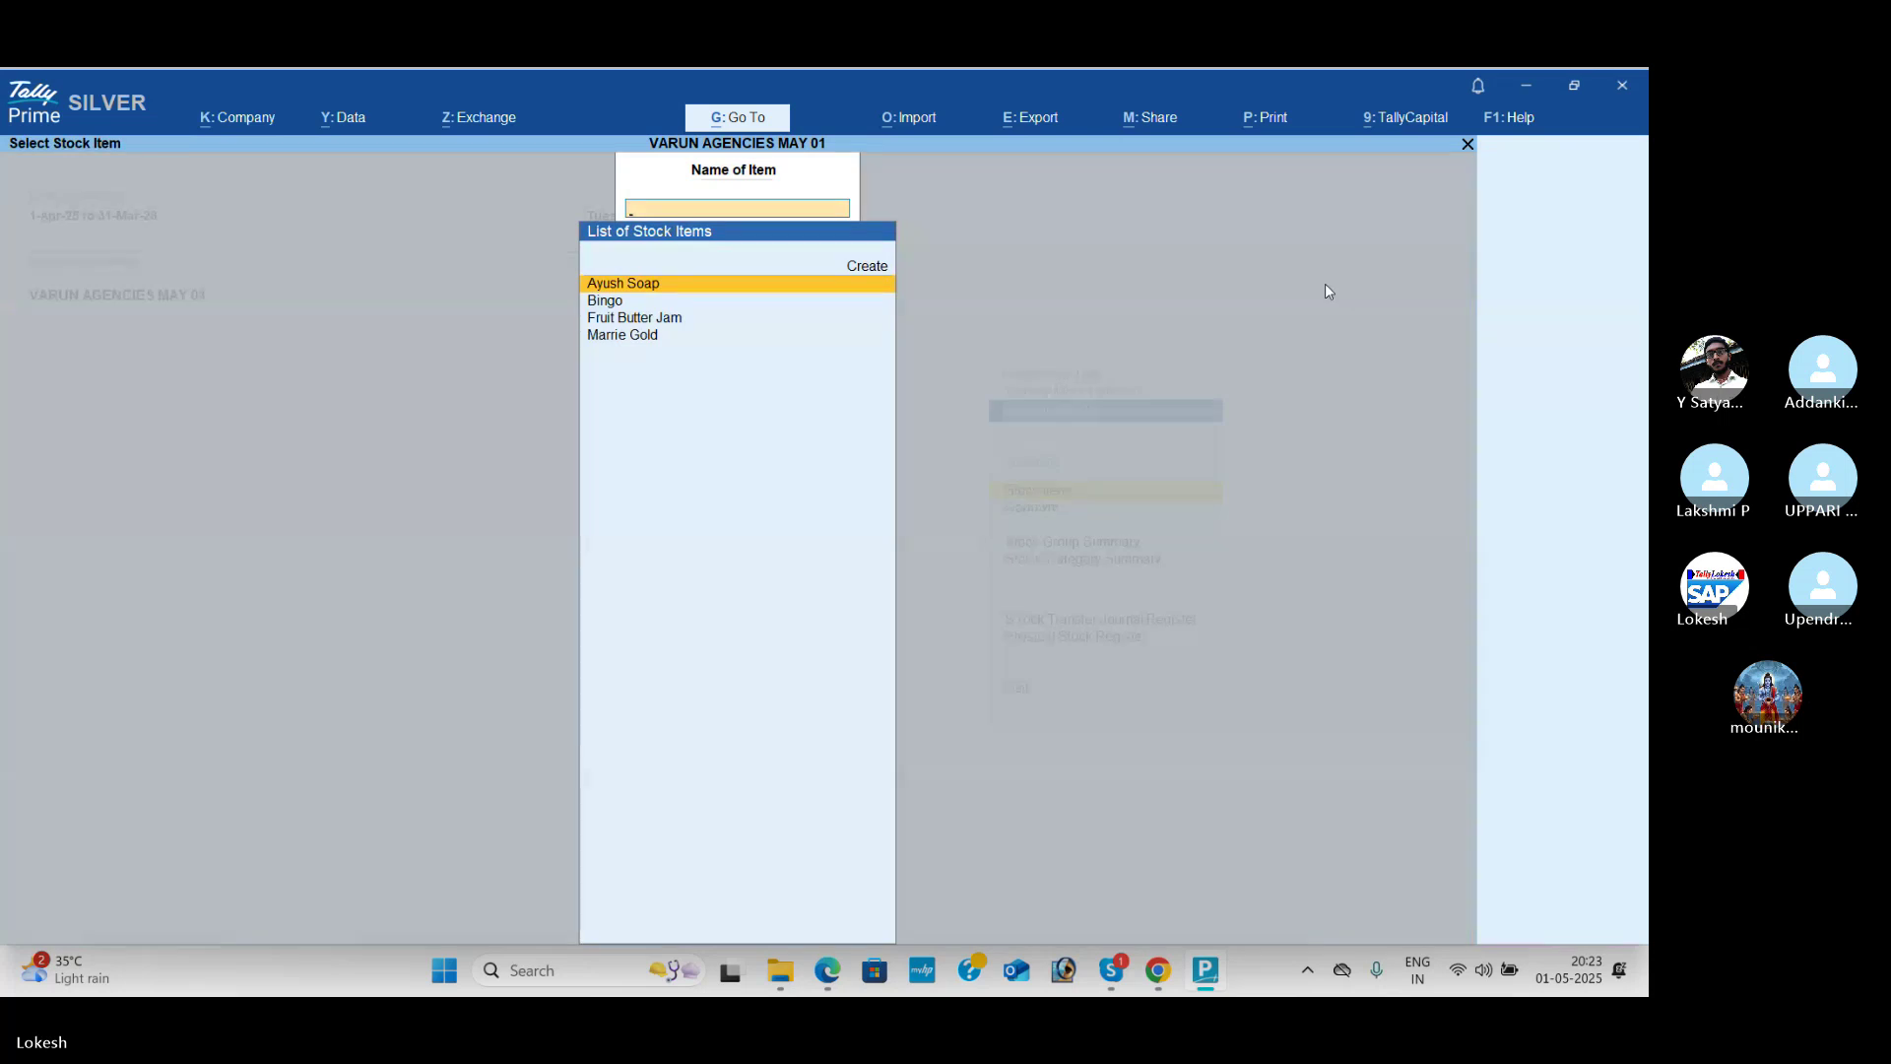
{"action": "key", "text": "Down"}
{"action": "key", "text": "Return"}
{"action": "key", "text": "Escape"}
{"action": "key", "text": "Escape"}
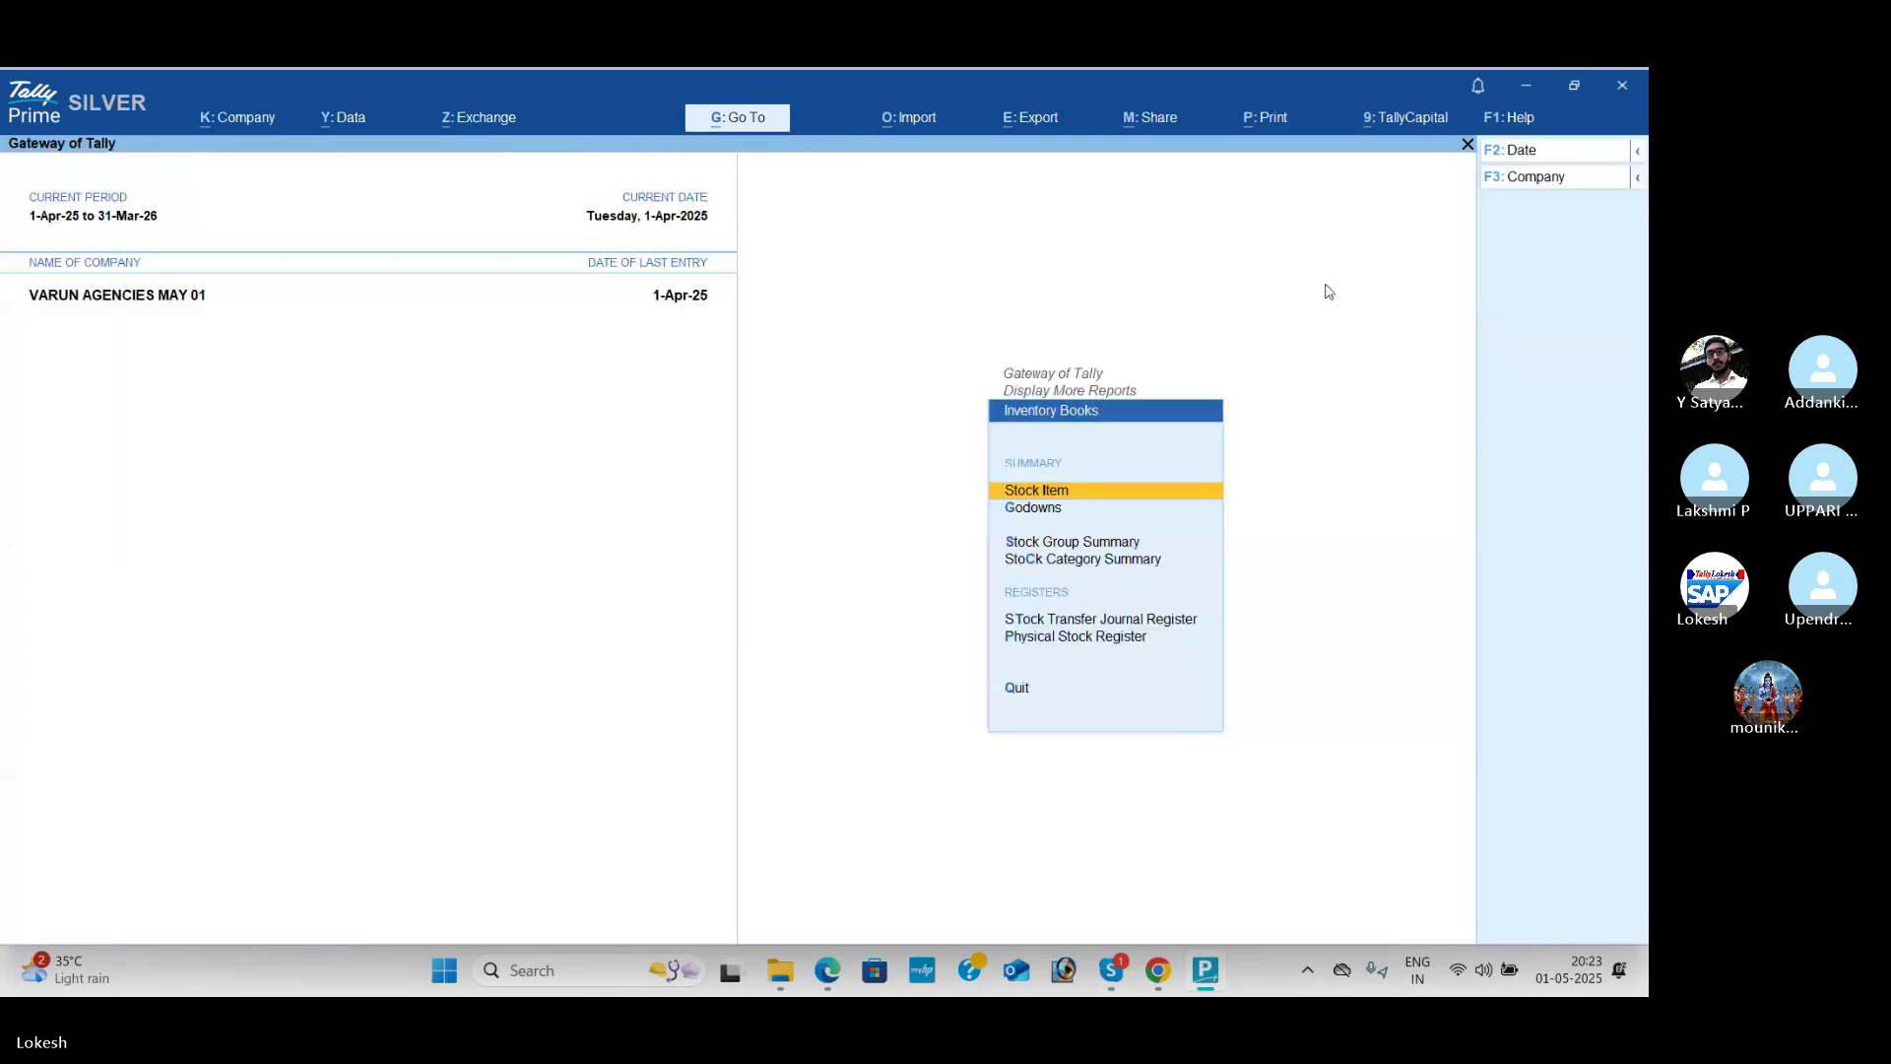
{"action": "key", "text": "Escape"}
Step: Run a Stock Query in the Statements of Inventory for Ayush Soap and Bingo to review their purchases and sales
{"action": "key", "text": "Down"}
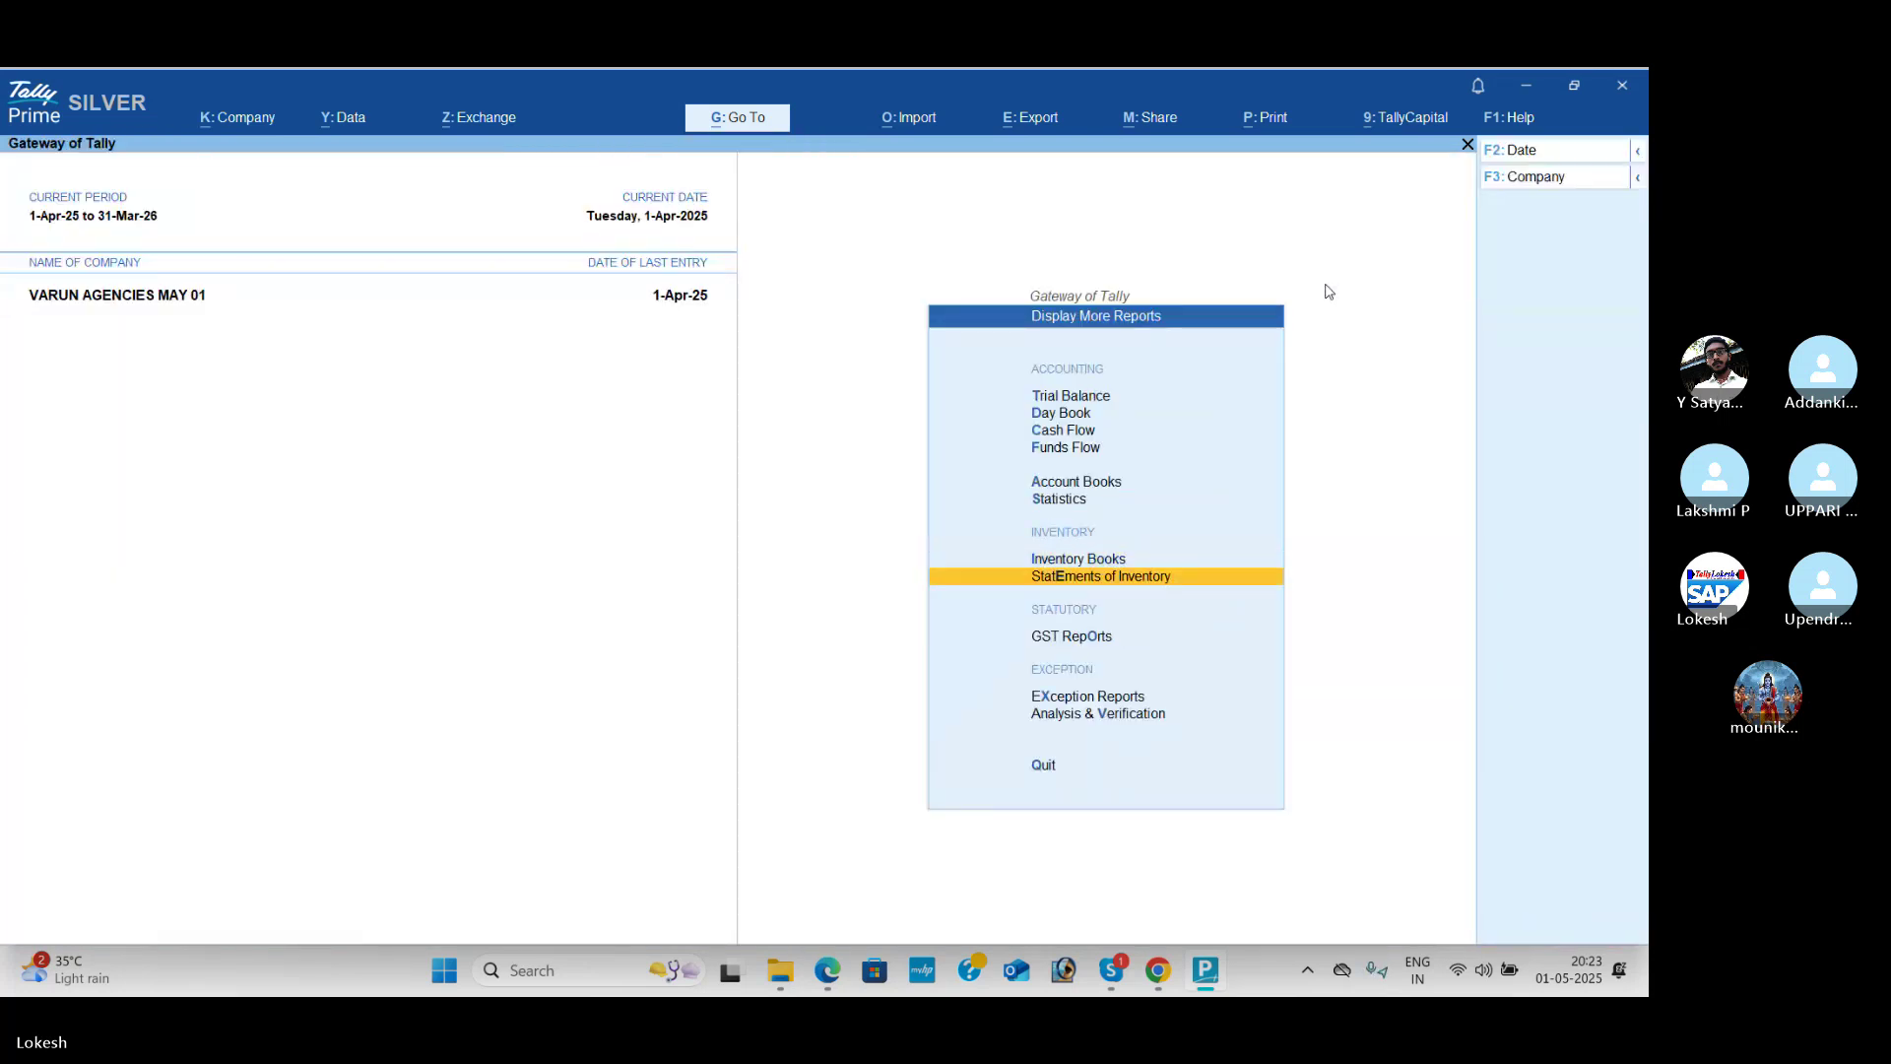
{"action": "key", "text": "Return"}
{"action": "key", "text": "Return"}
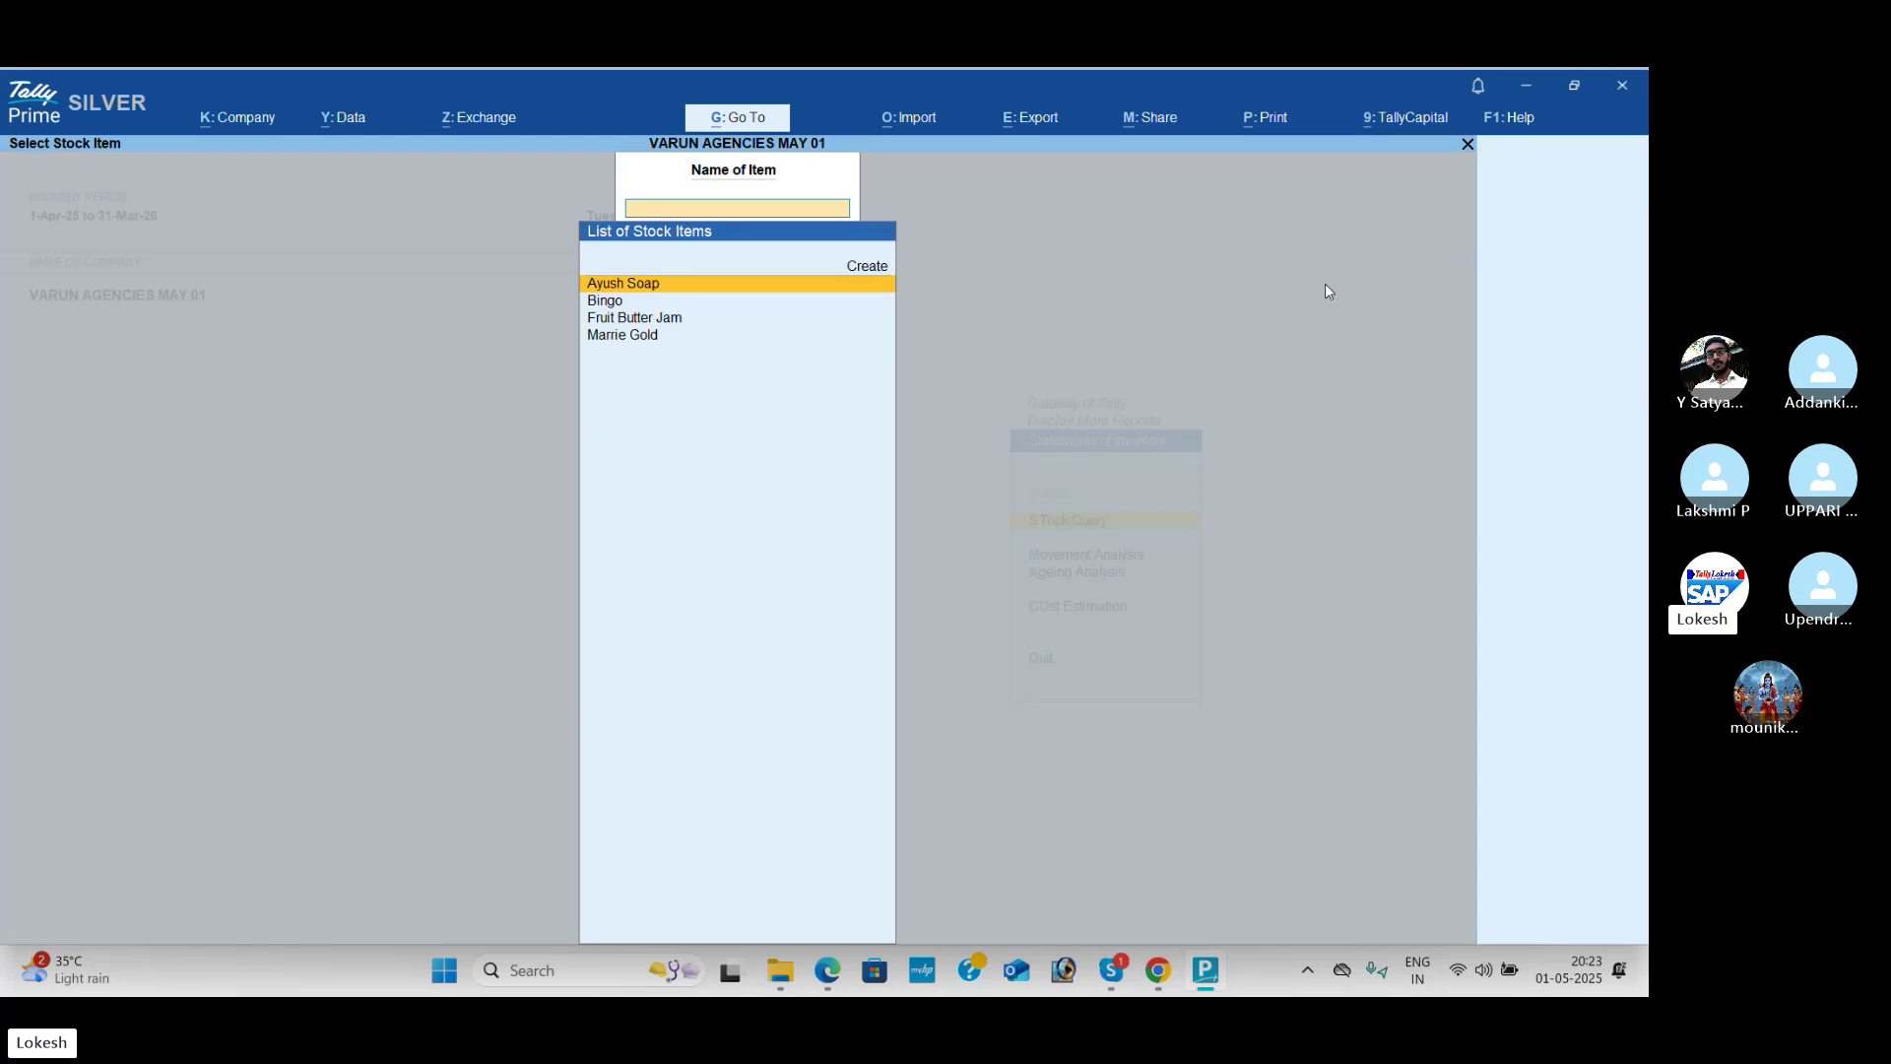
{"action": "key", "text": "Return"}
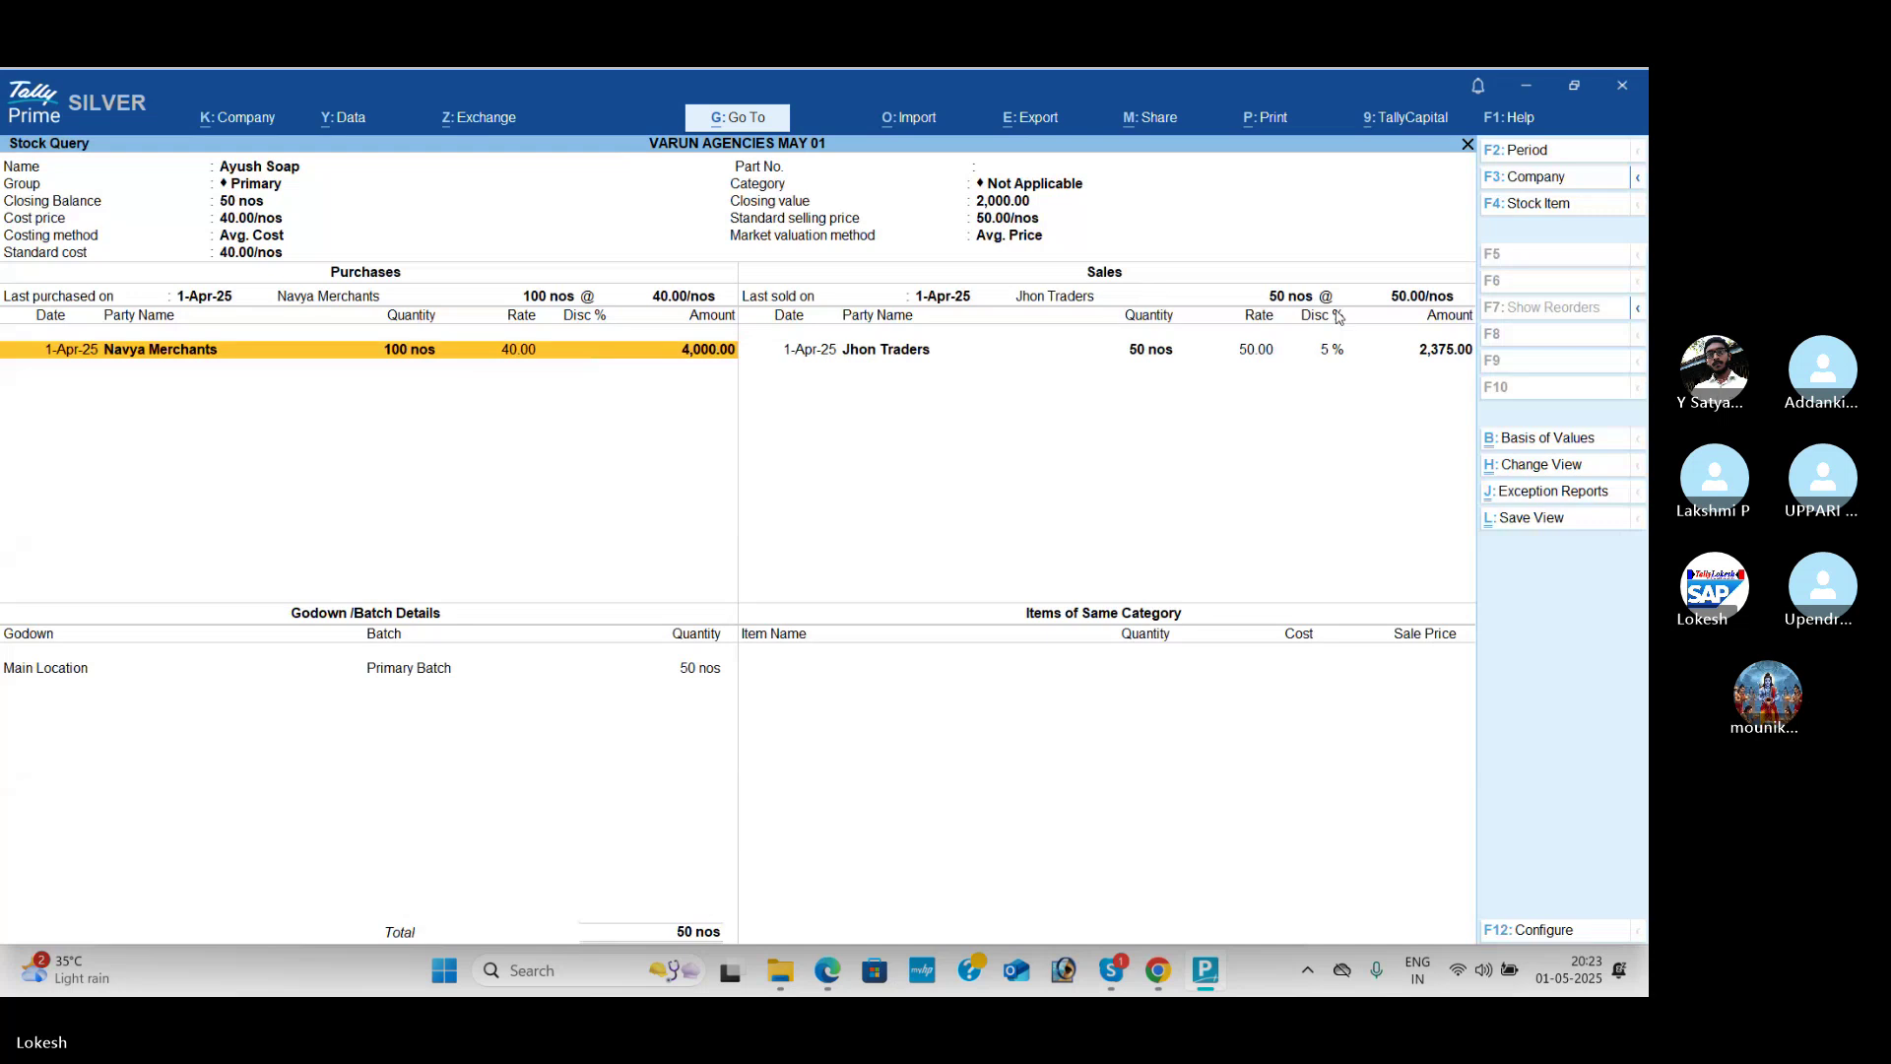
{"action": "left_click", "coordinate": [1546, 204]}
{"action": "key", "text": "Return"}
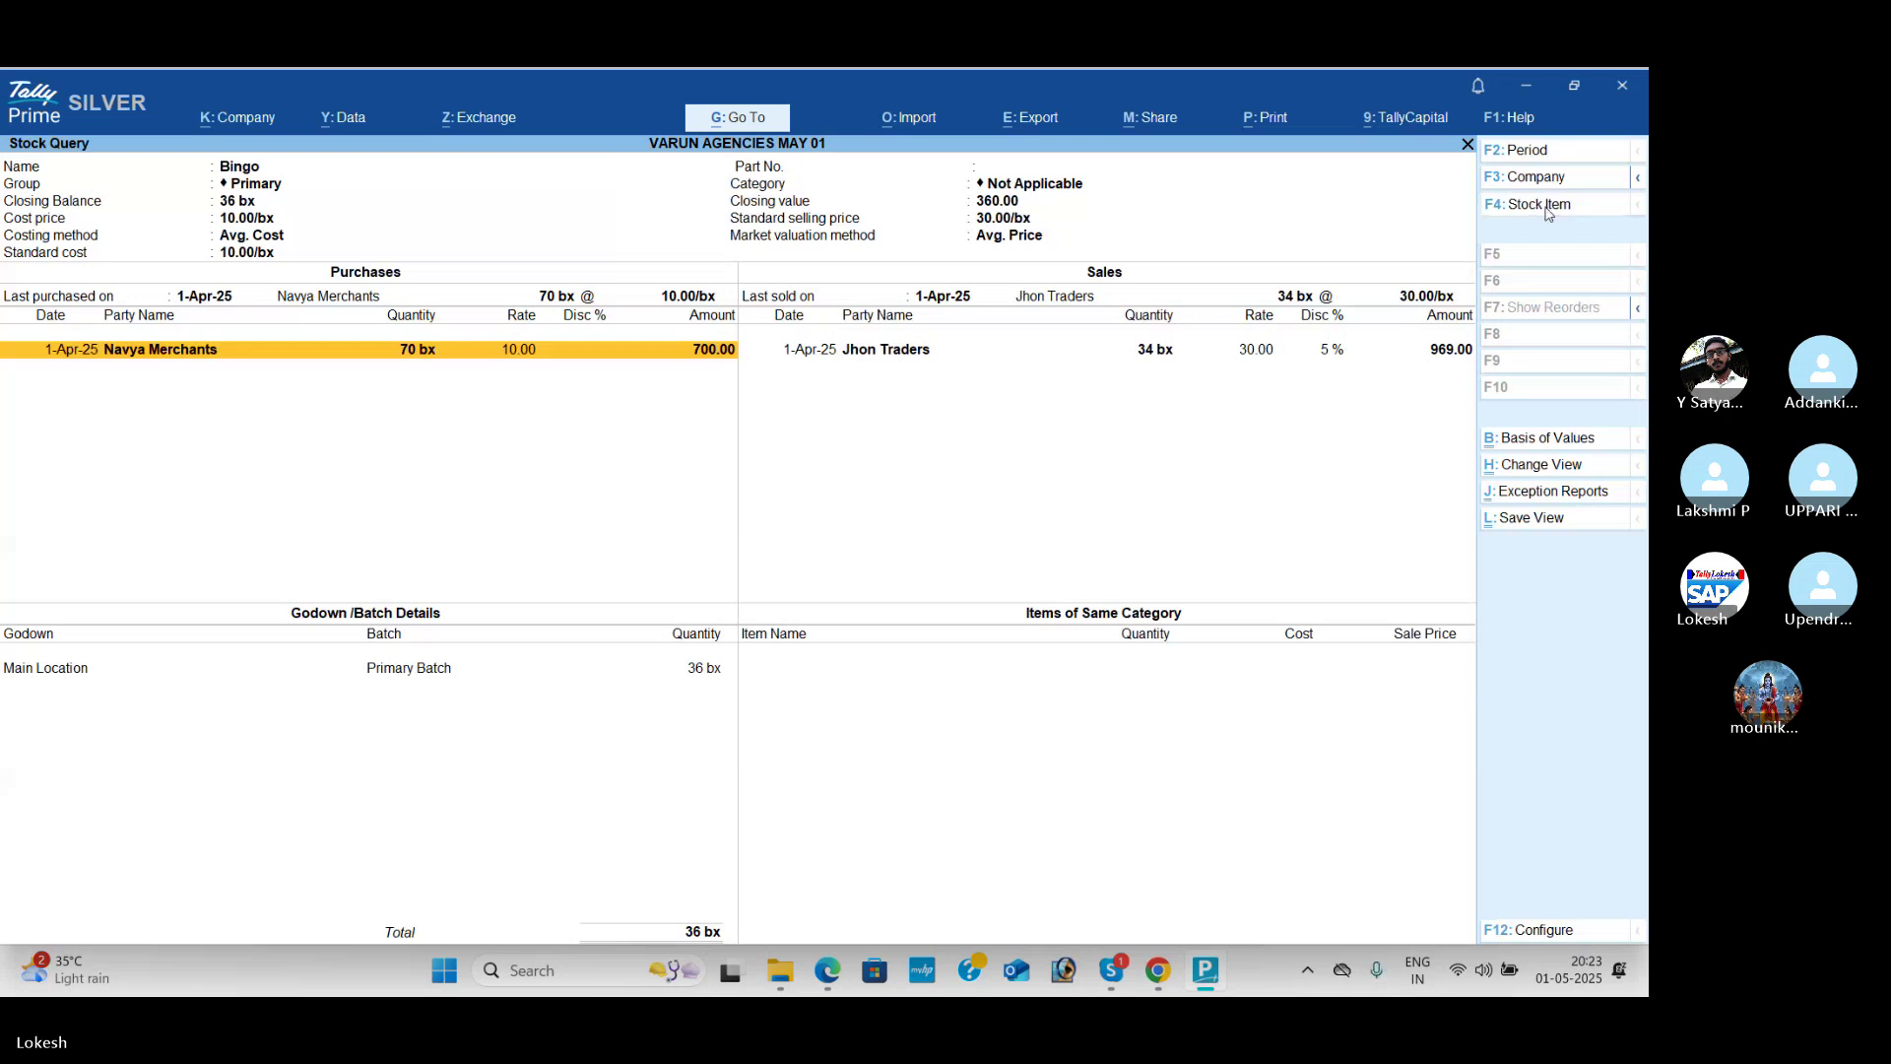
Step: Review the Stock Query for Fruit Butter Jam and leave the Statements of Inventory
{"action": "left_click", "coordinate": [1546, 204]}
{"action": "key", "text": "Down"}
{"action": "key", "text": "Return"}
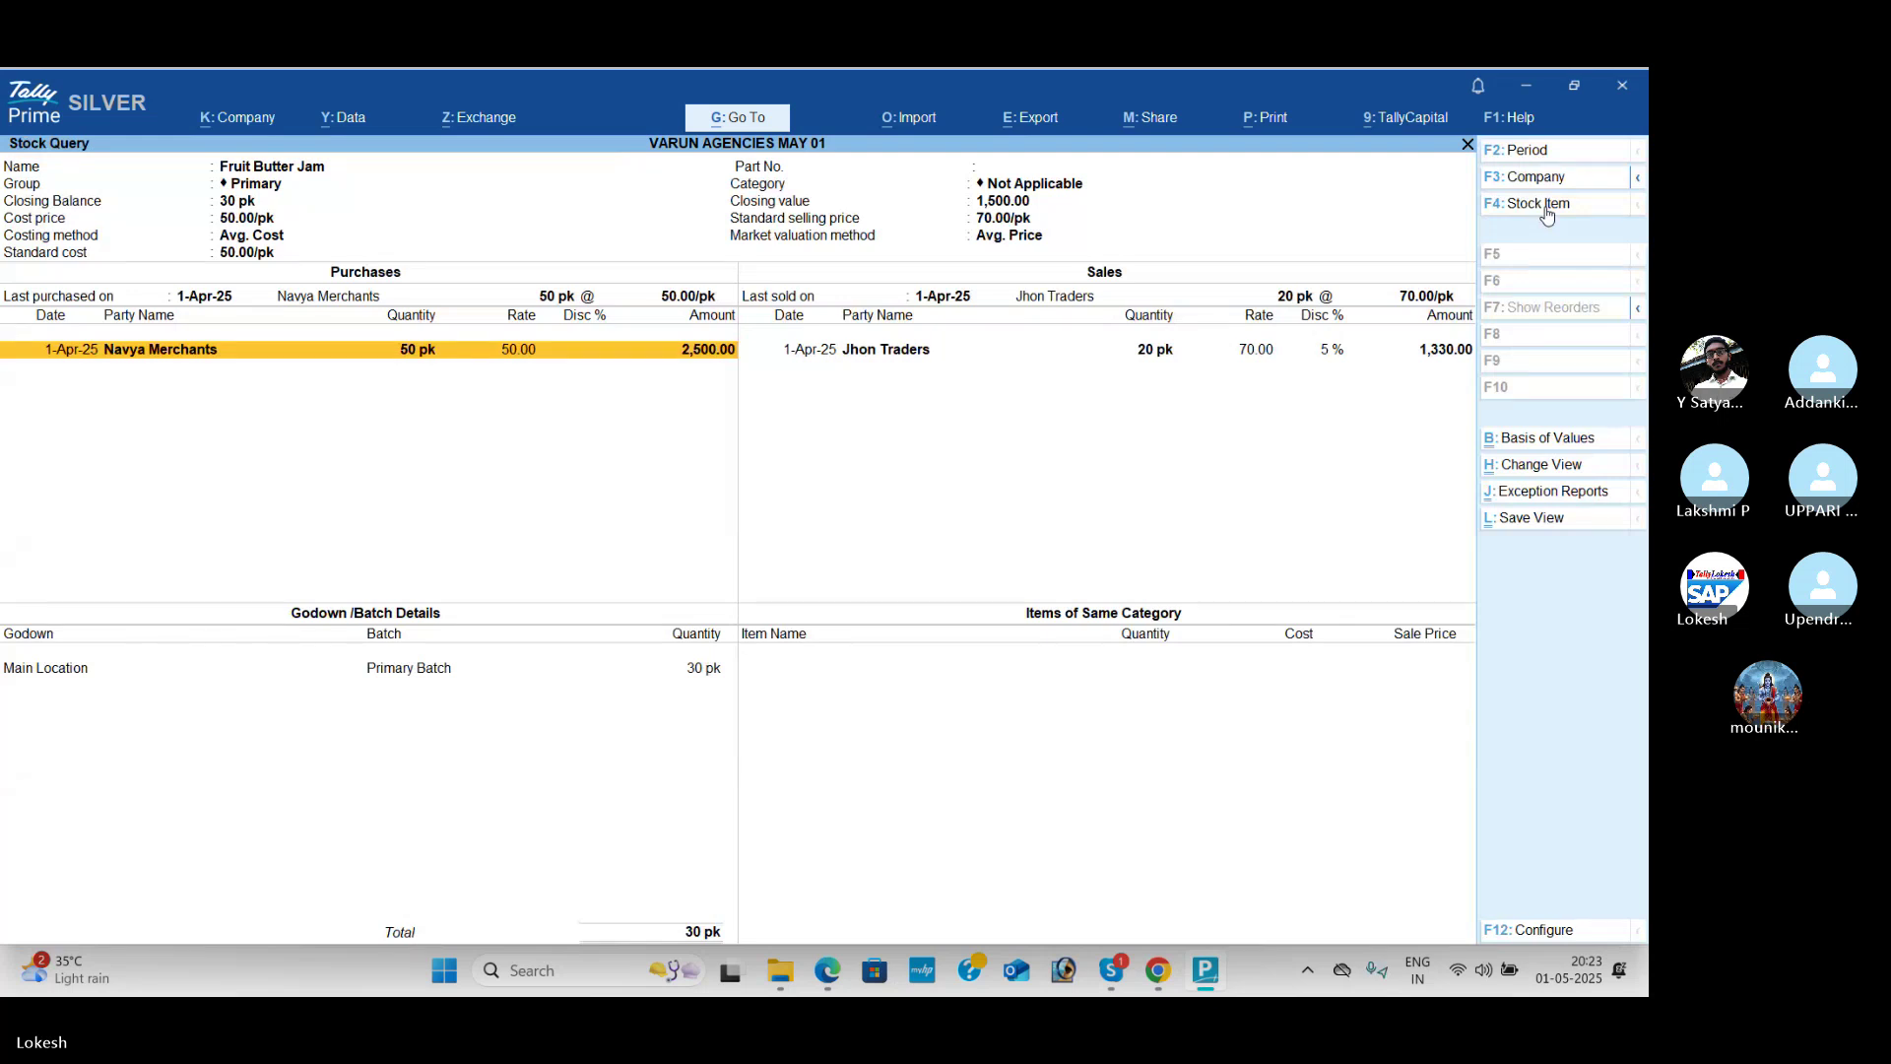
{"action": "left_click", "coordinate": [1546, 204]}
{"action": "key", "text": "Escape"}
{"action": "key", "text": "Escape"}
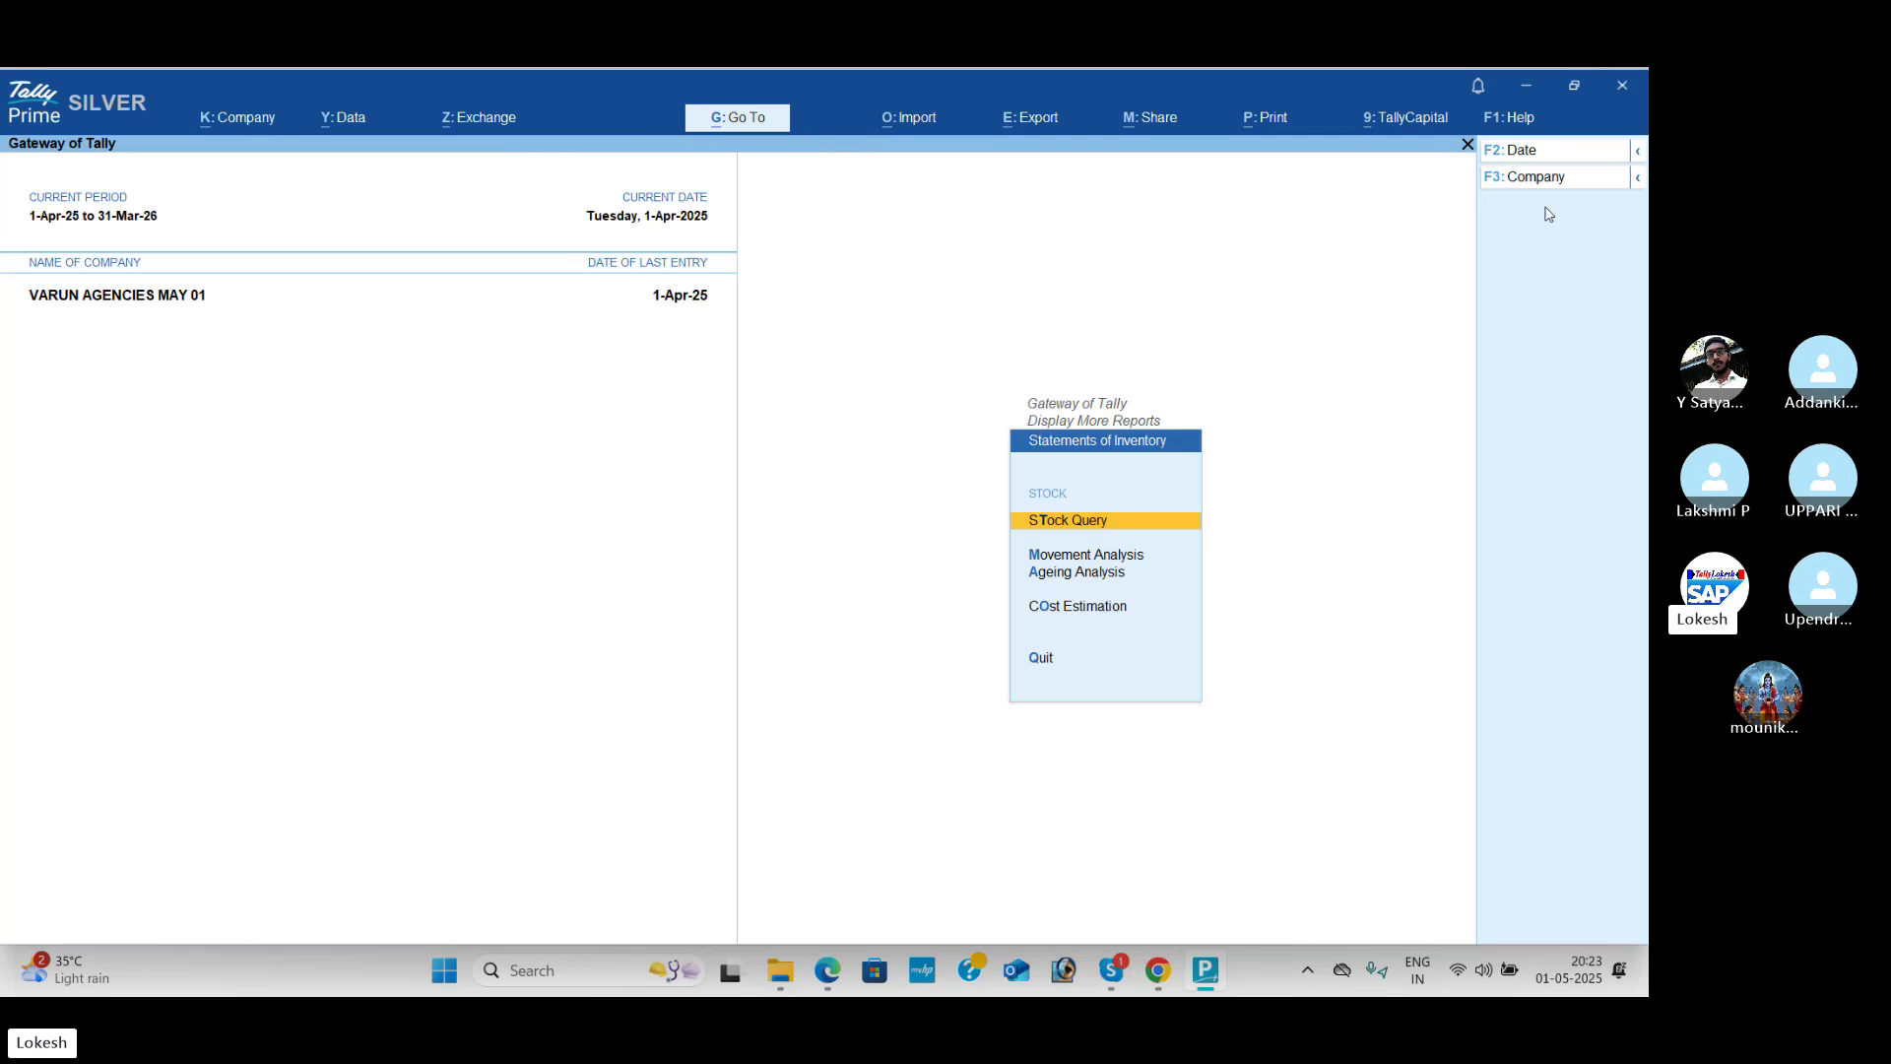
{"action": "key", "text": "Escape"}
Step: Switch from TallyPrime to the Skype group call window
{"action": "key", "text": "alt+Tab"}
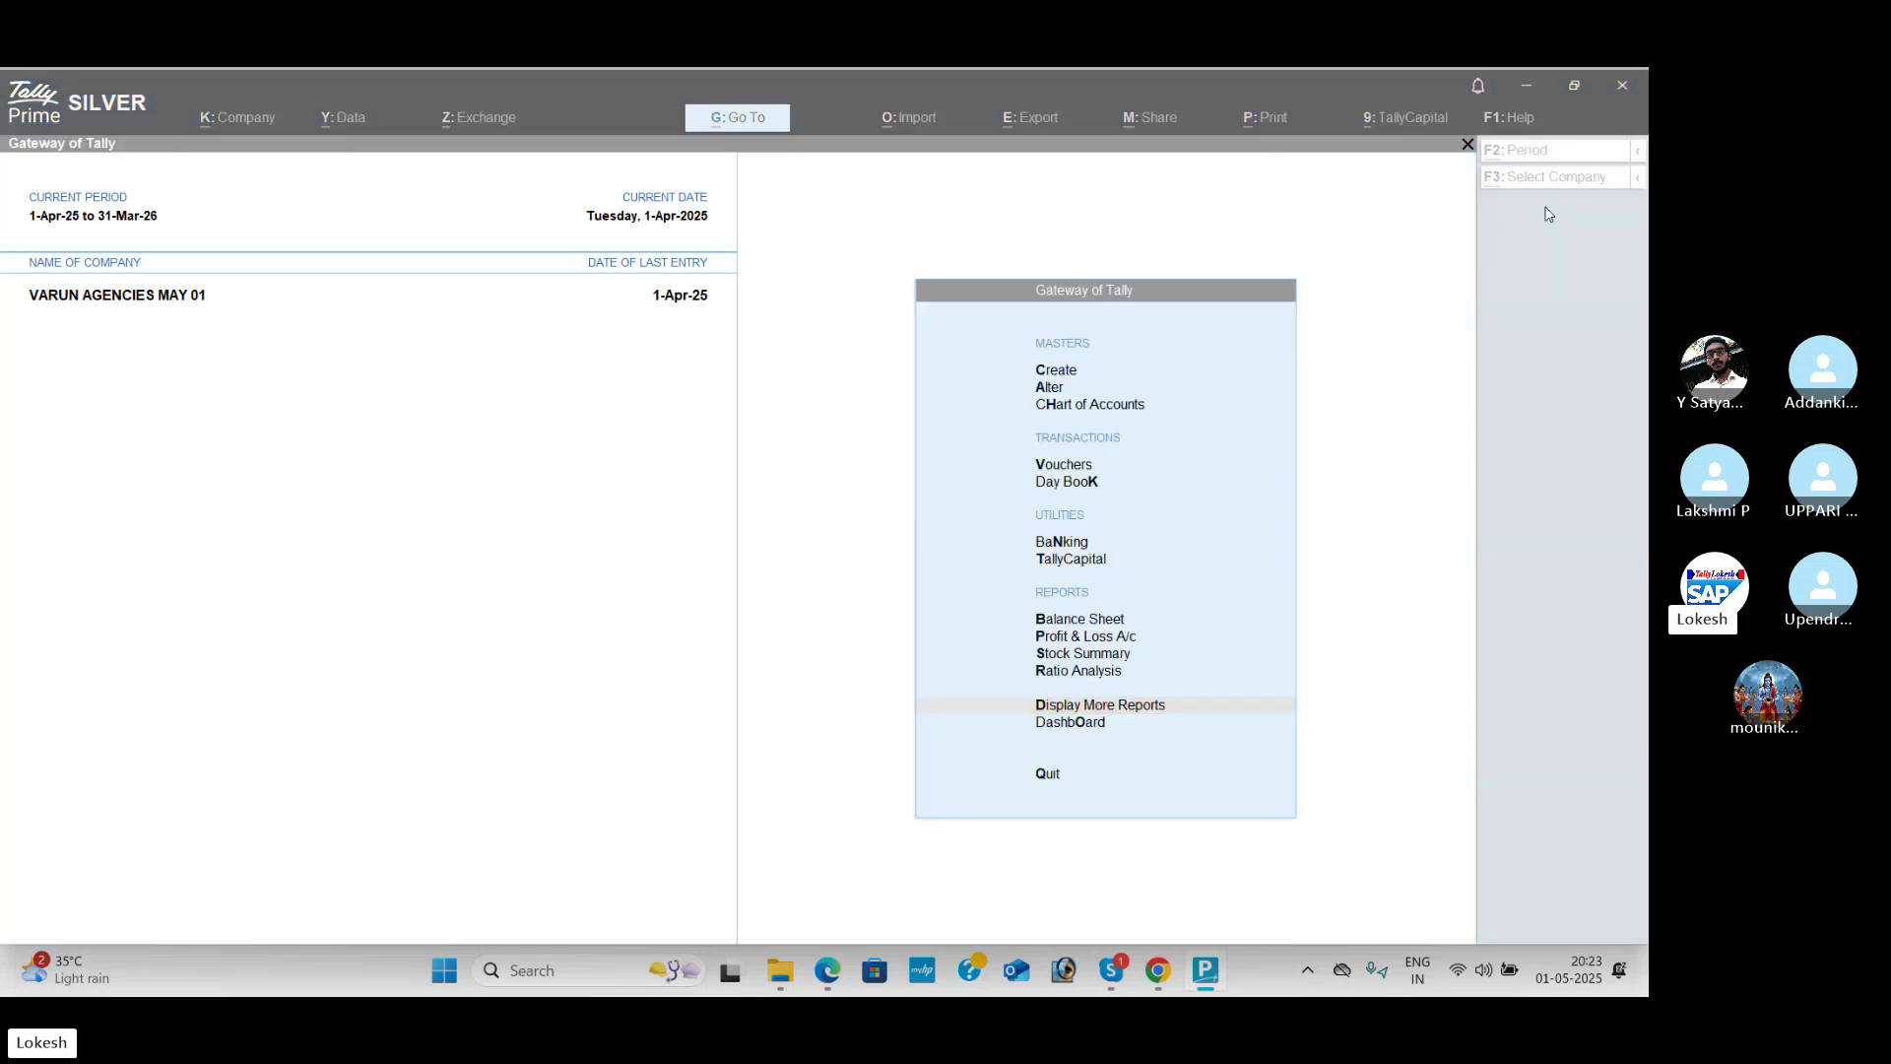
{"action": "key", "text": "alt+Tab"}
{"action": "key", "text": "alt+Tab"}
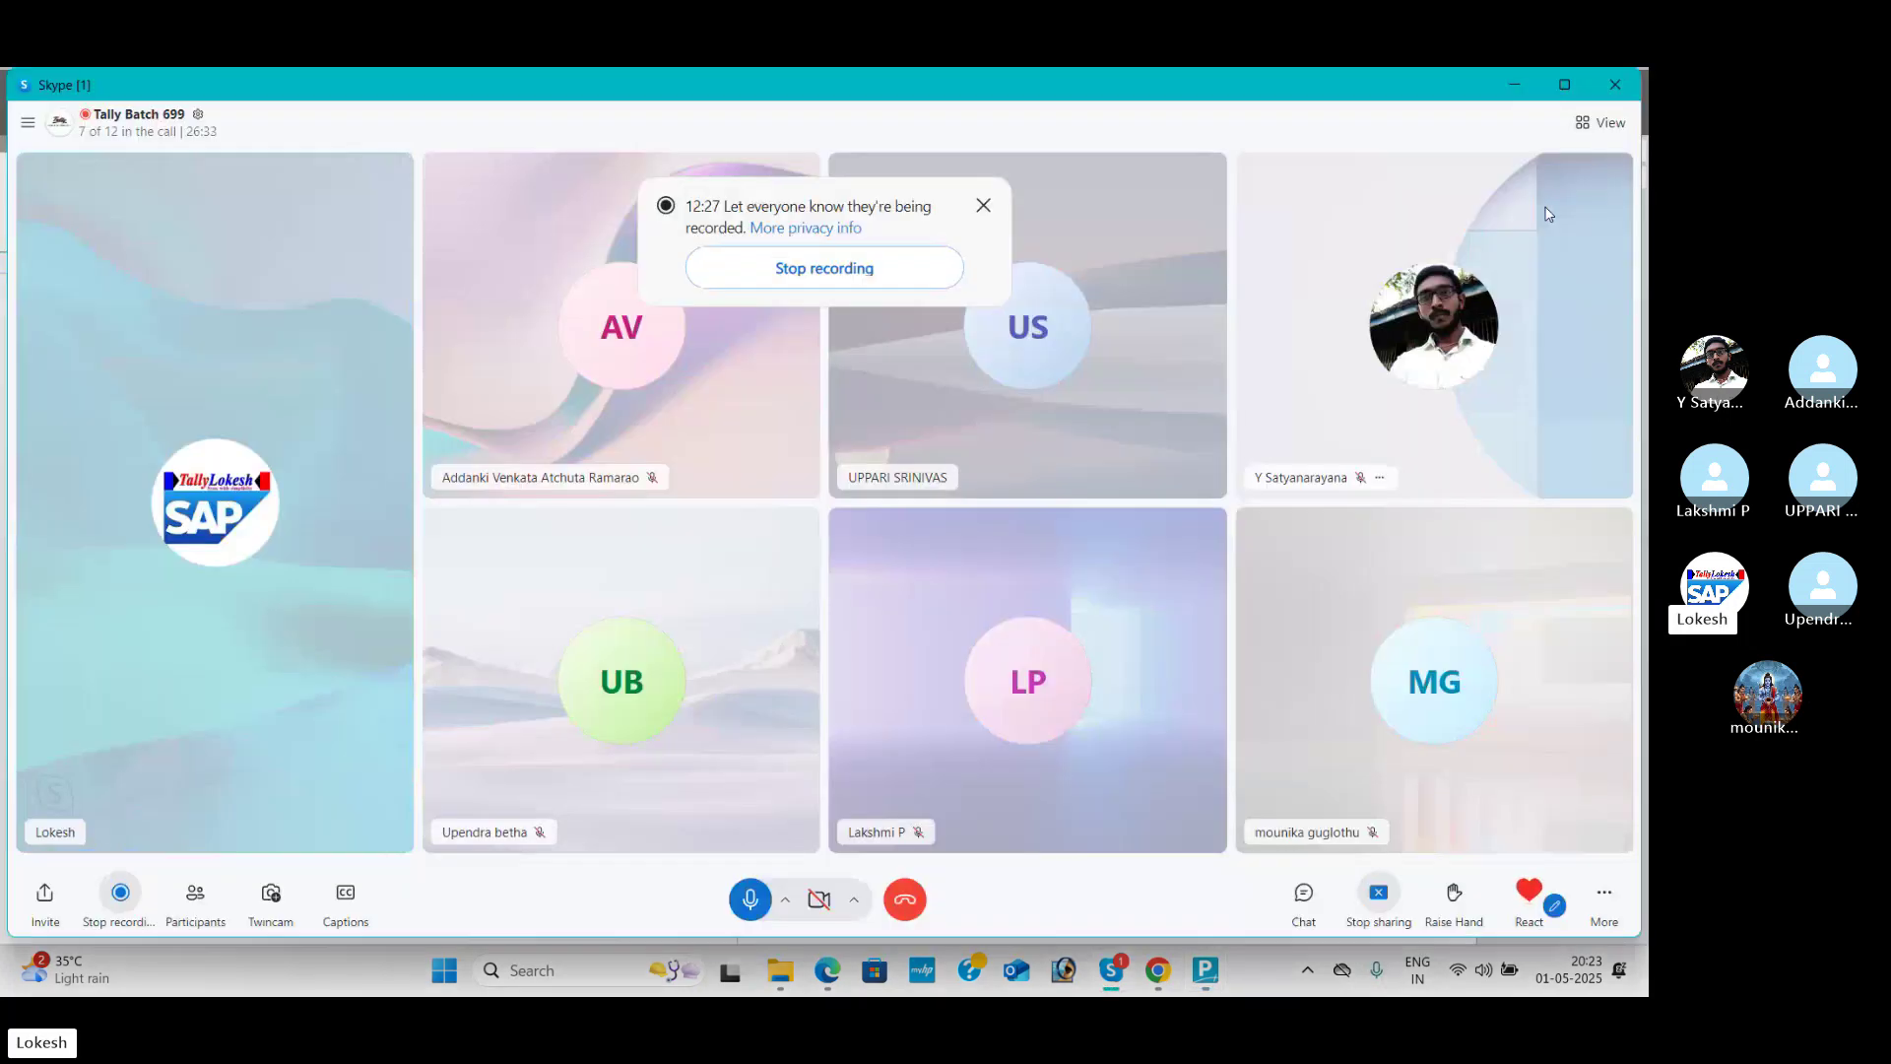